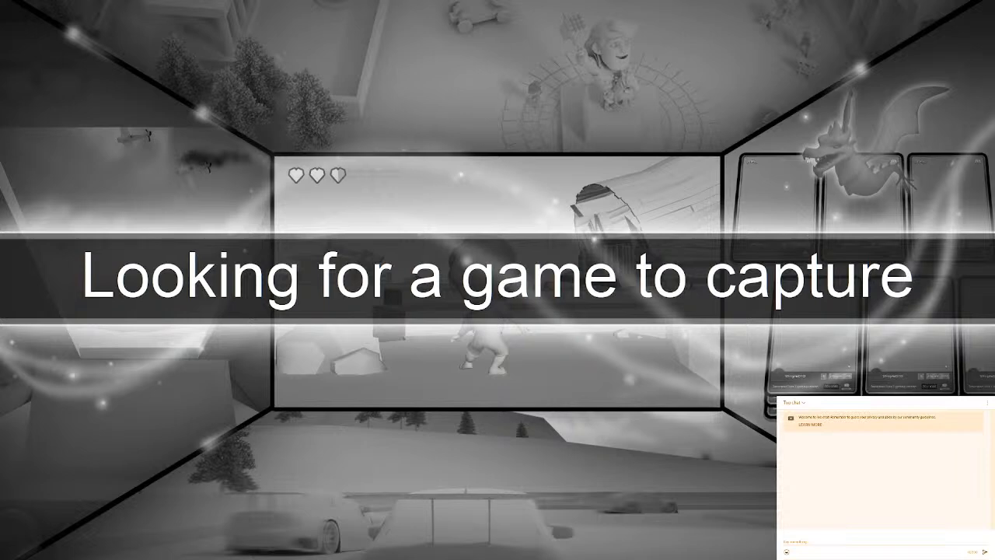
- Set the screen capture source to capture the entire Screen 1 and return to the main Streamlabs window
left_click(379, 349)
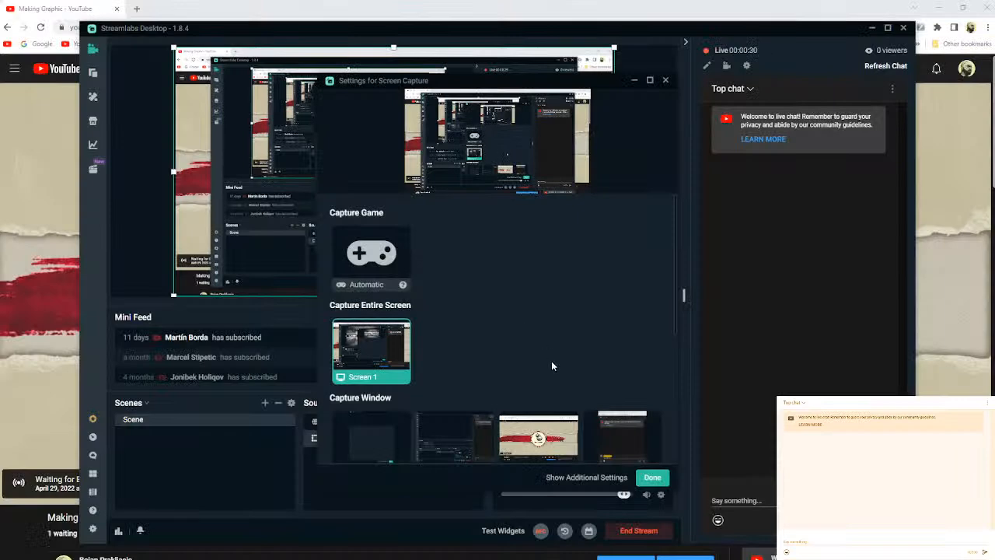
left_click(412, 506)
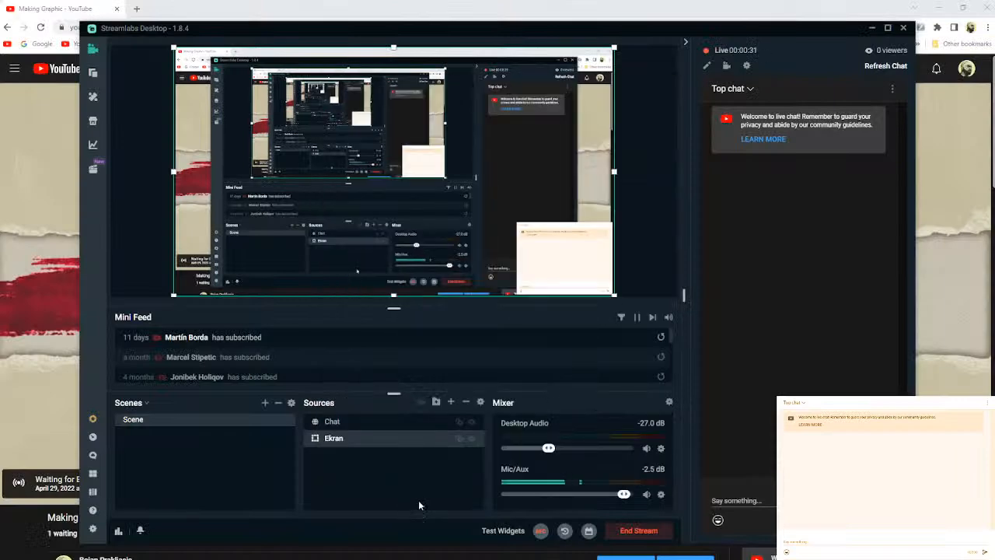
- Switch to the browser and reload the scheduled "Making Graphic" stream page to check its status
left_click(23, 532)
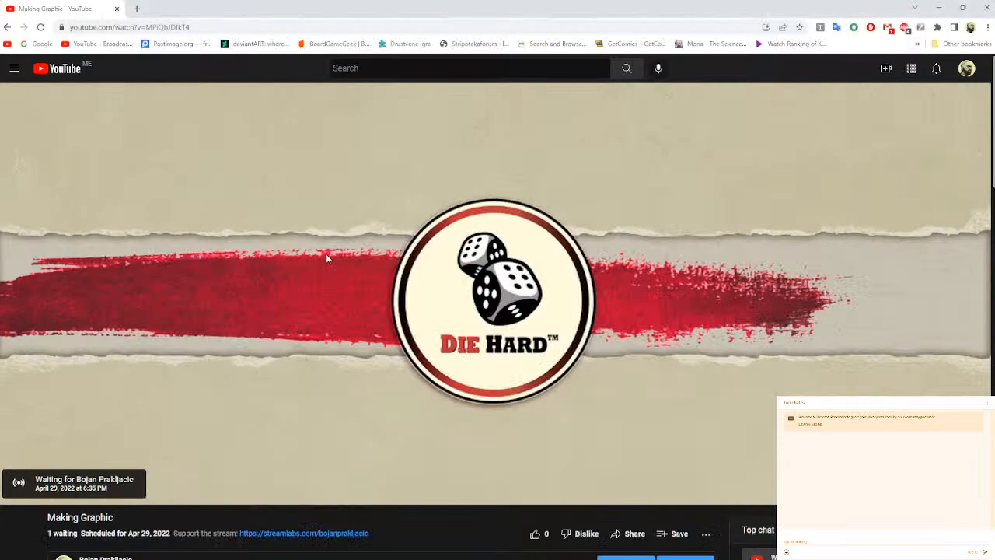
left_click(40, 27)
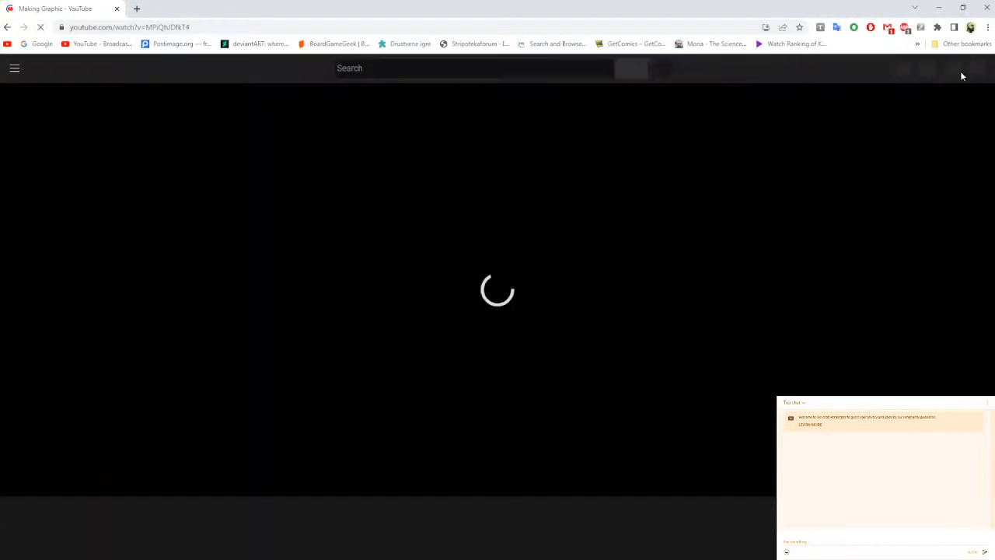
scroll(897, 166, "down", 2)
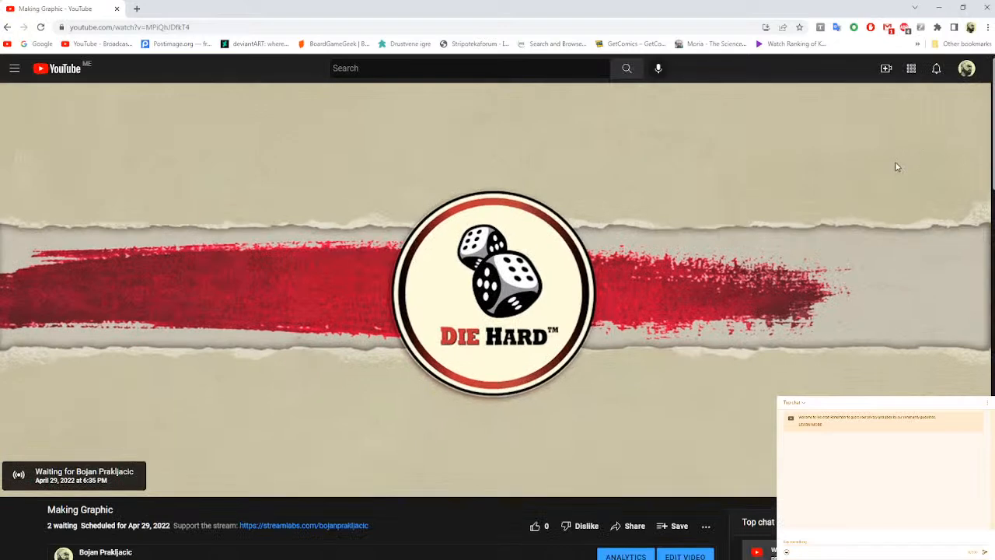
scroll(897, 166, "up", 2)
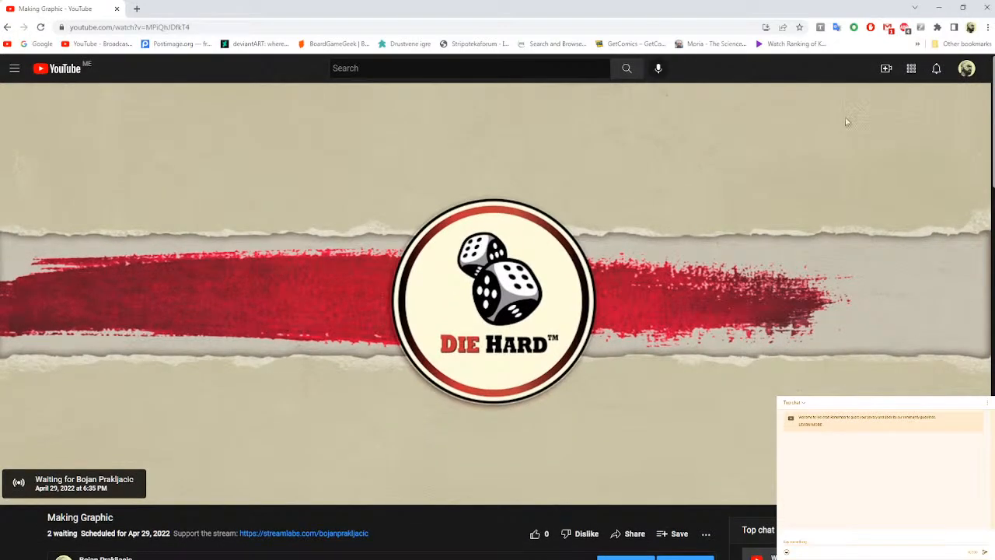
- Go to the account's own YouTube channel and open the live stream "Making some graphics"
left_click(967, 68)
left_click(877, 137)
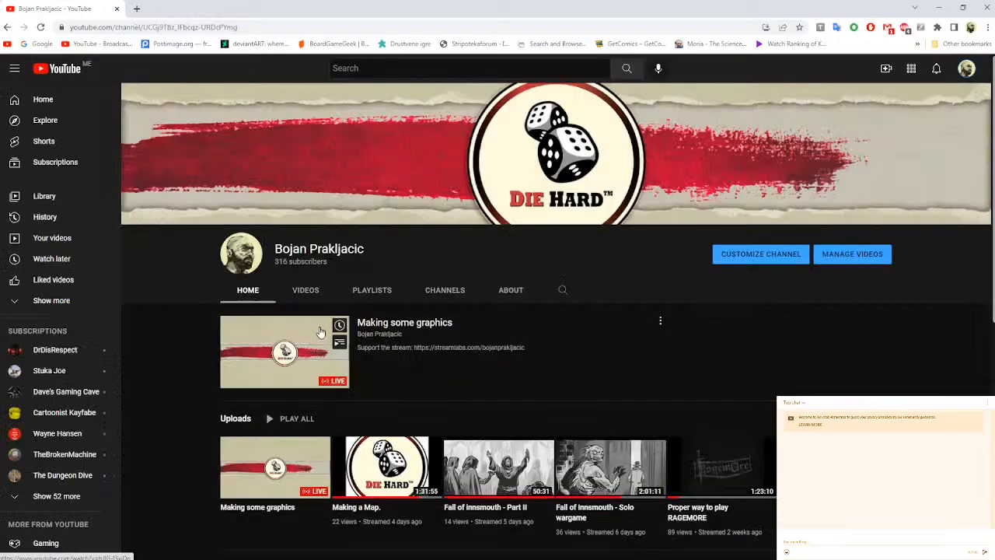
left_click(273, 363)
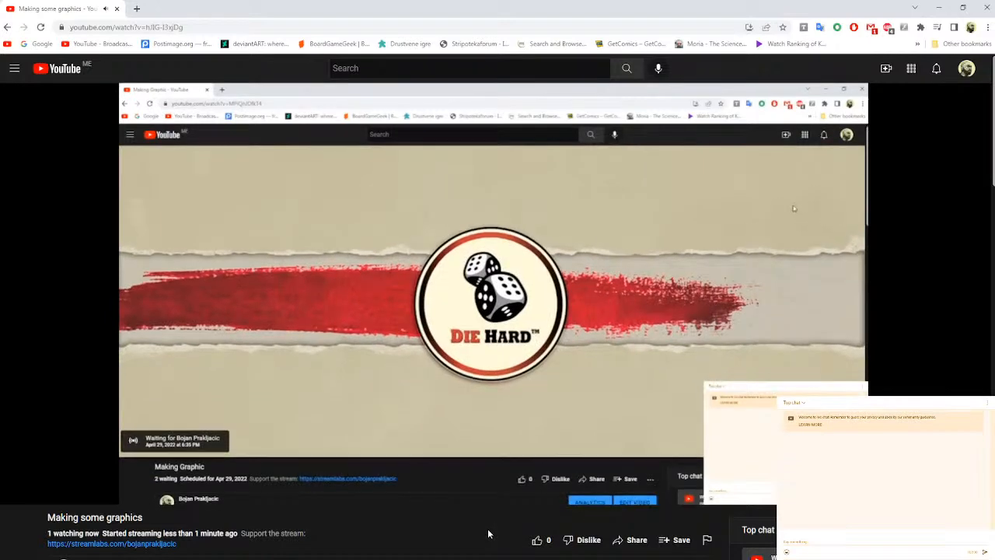
- Switch to Streamlabs Desktop, remove the Chat source from the scene, and minimize the window
mouse_move(443, 553)
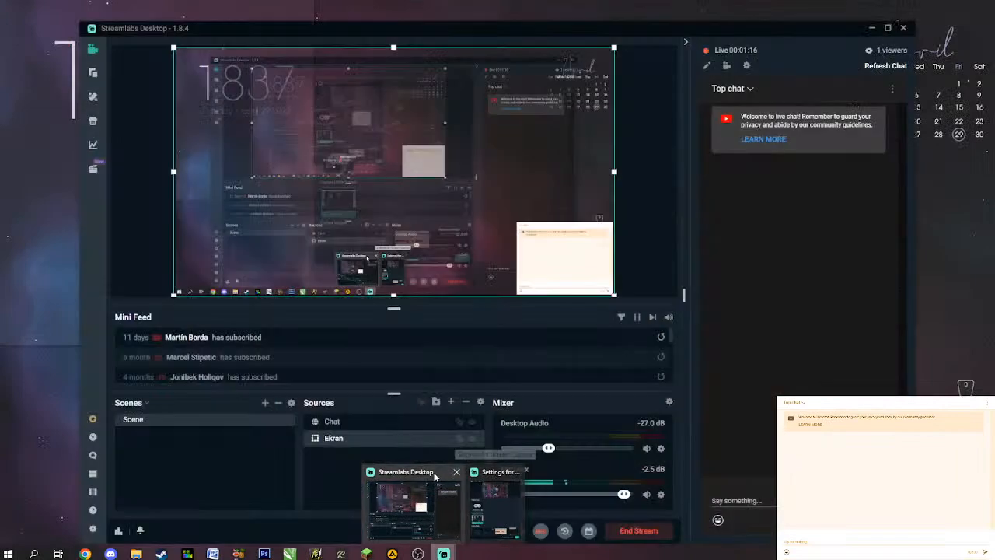
left_click(435, 476)
left_click(581, 257)
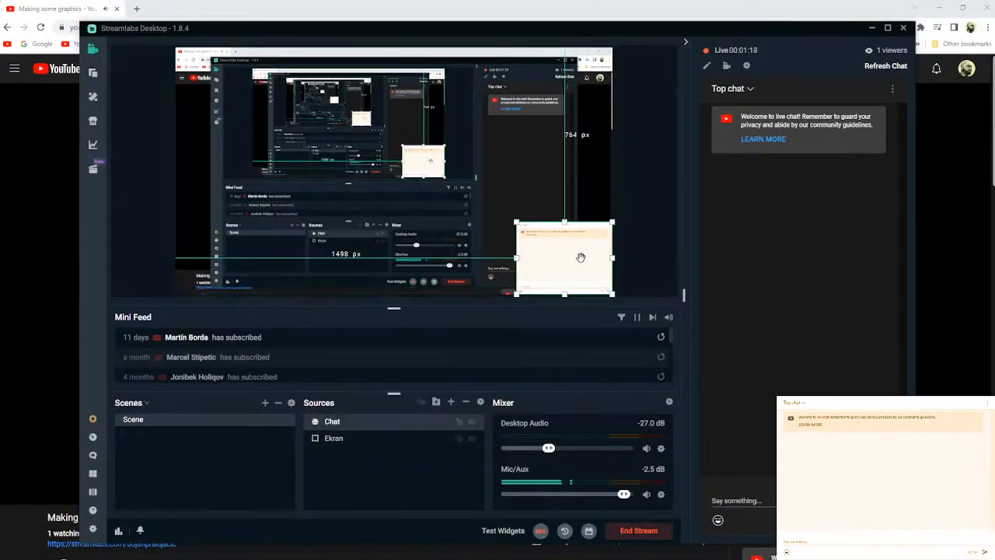
key("Delete")
key("Return")
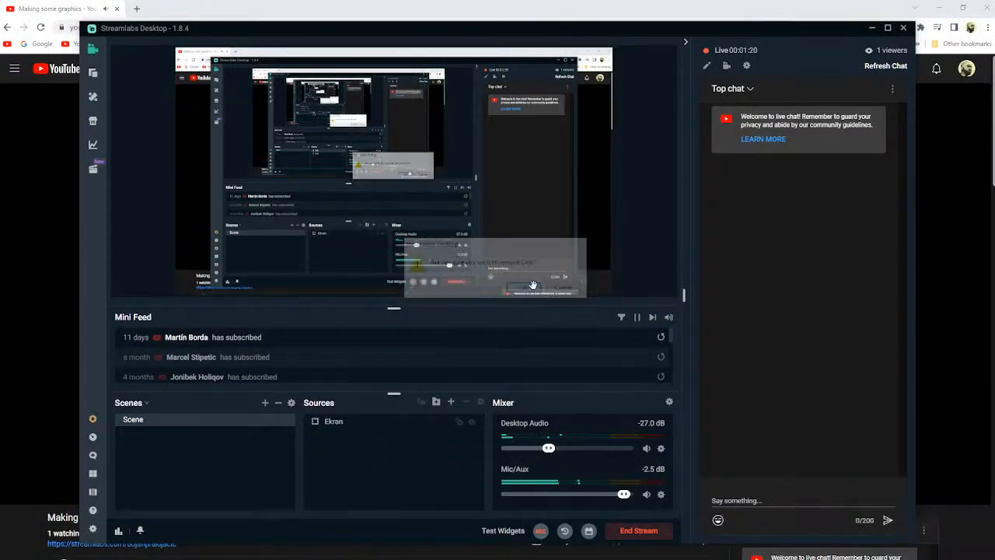
left_click(871, 27)
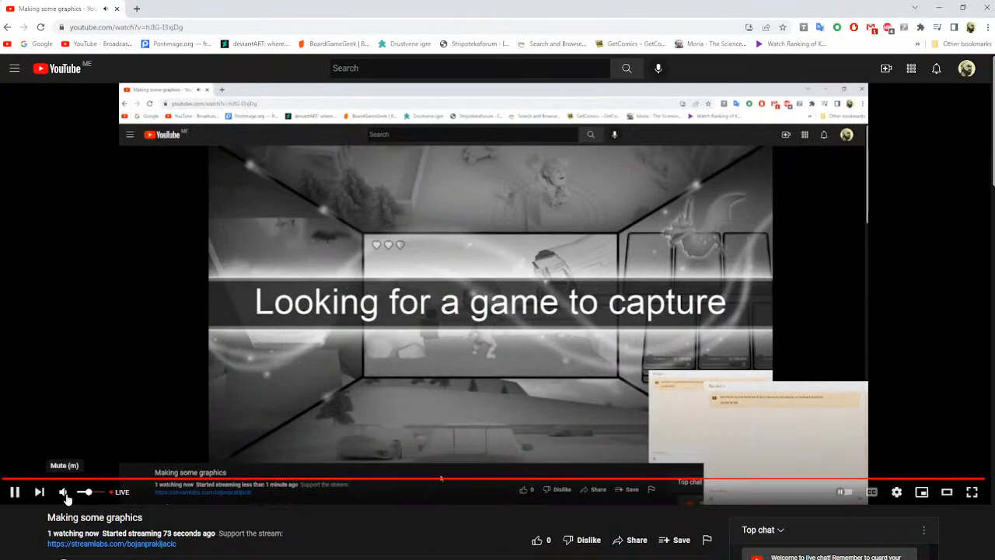
- Mute the live stream's playback and pop its live chat out into a separate window
left_click(64, 492)
scroll(544, 396, "down", 2)
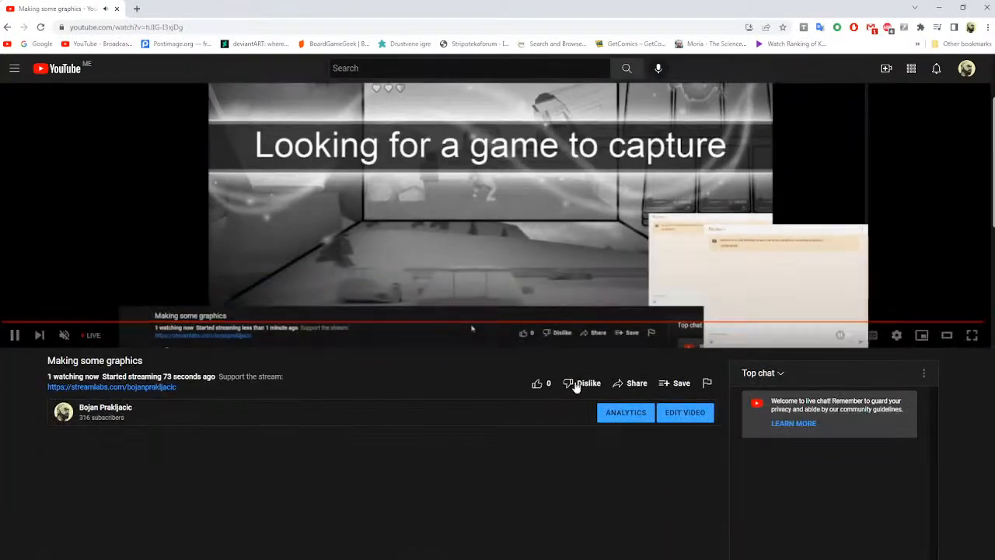
left_click(924, 374)
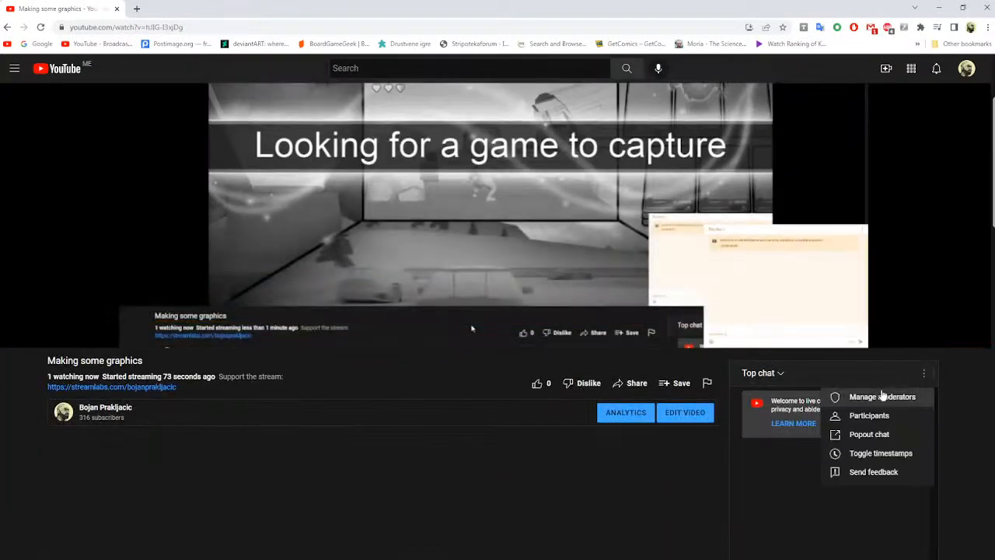
left_click(869, 434)
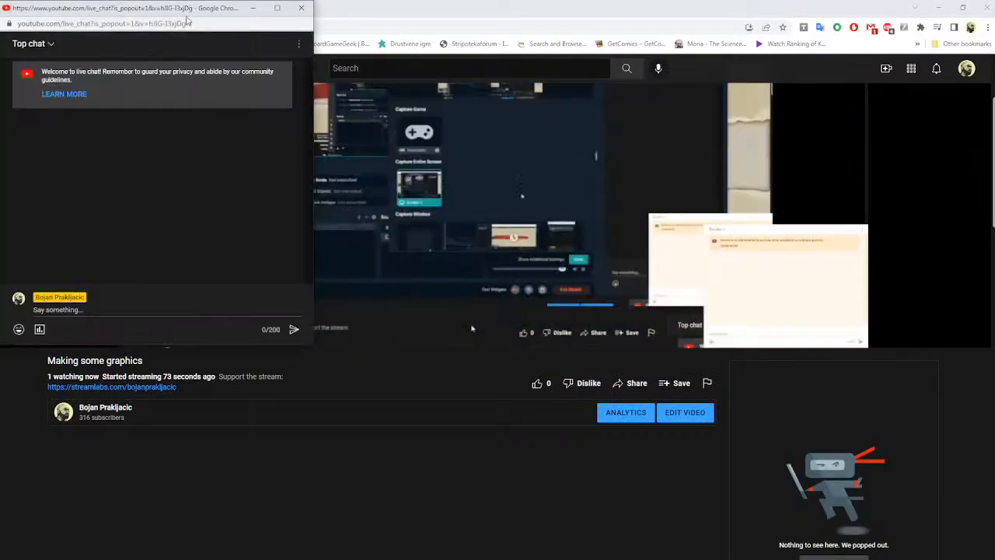
- Minimize the browser and the Screen Capture settings, and close the current live stream's pop-out chat window
left_click(940, 8)
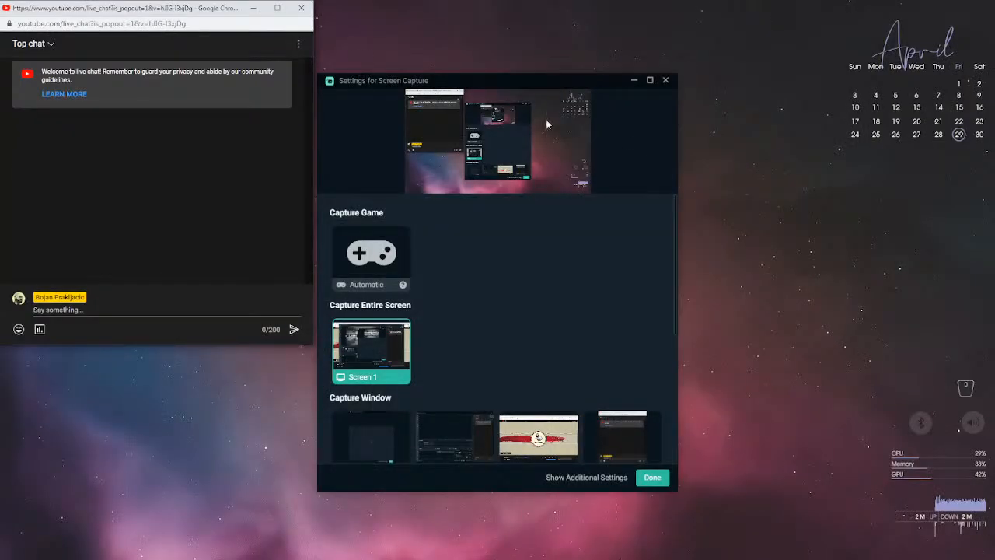
left_click(635, 80)
left_click_drag(188, 1, 504, 0)
left_click_drag(222, 12, 647, 90)
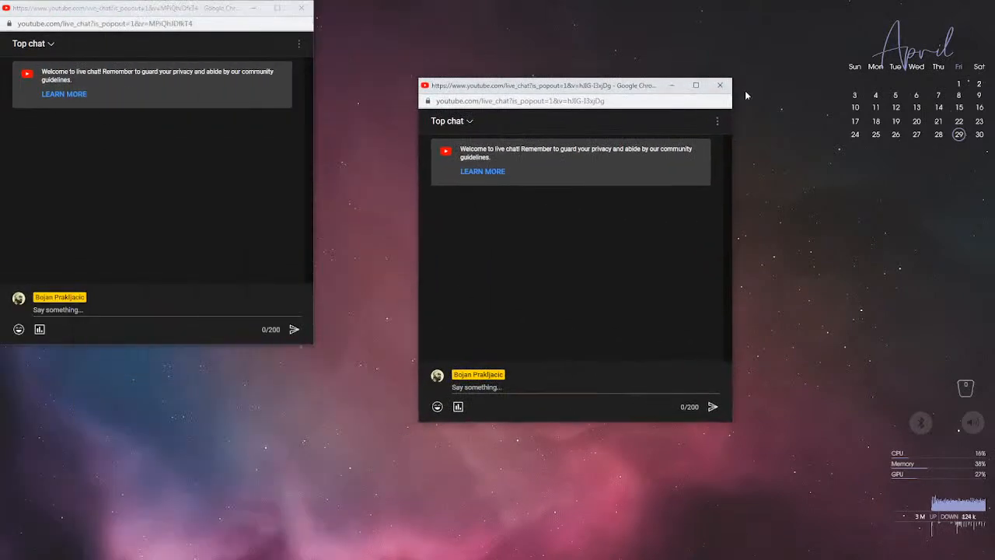
left_click(727, 89)
- Narrow the remaining pop-out chat window and place it in the lower right corner of the desktop
left_click_drag(265, 10, 773, 167)
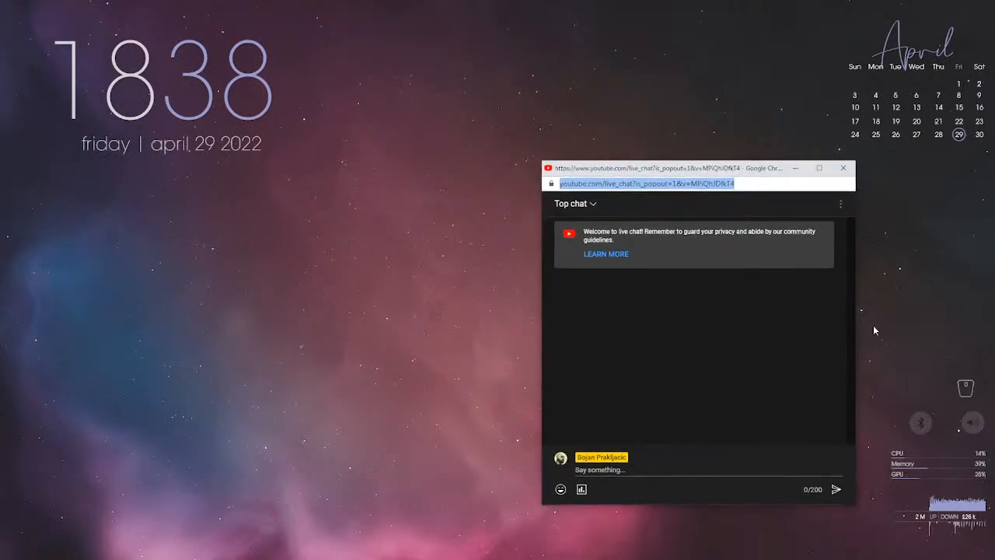
left_click_drag(854, 332, 718, 329)
left_click_drag(617, 170, 891, 222)
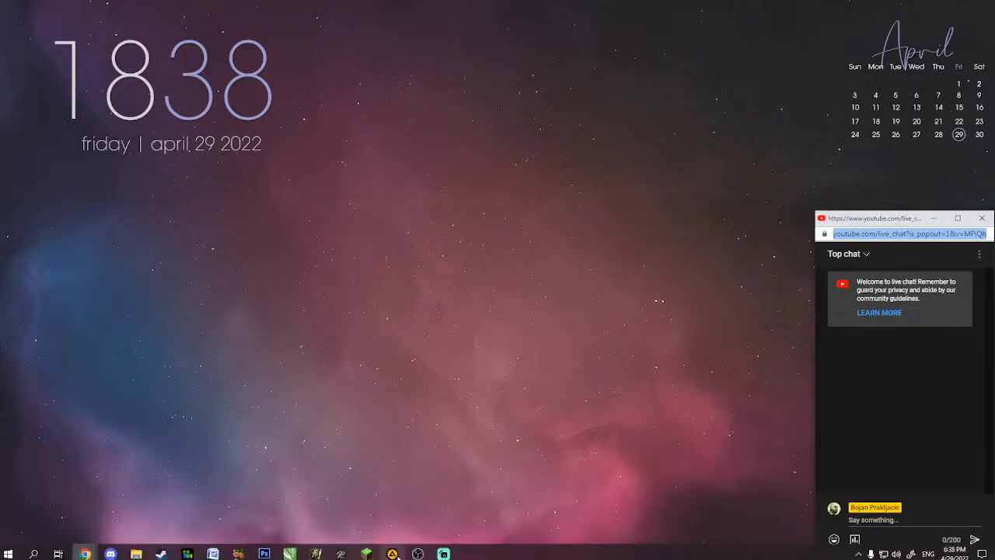
- Switch to Photoshop and open the recent file England_map.psd
left_click(265, 553)
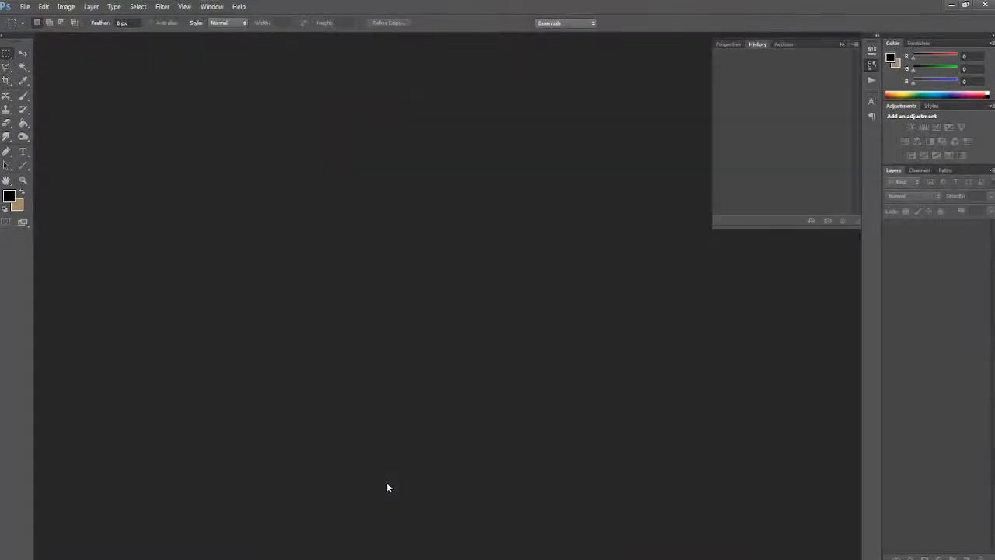
left_click(25, 6)
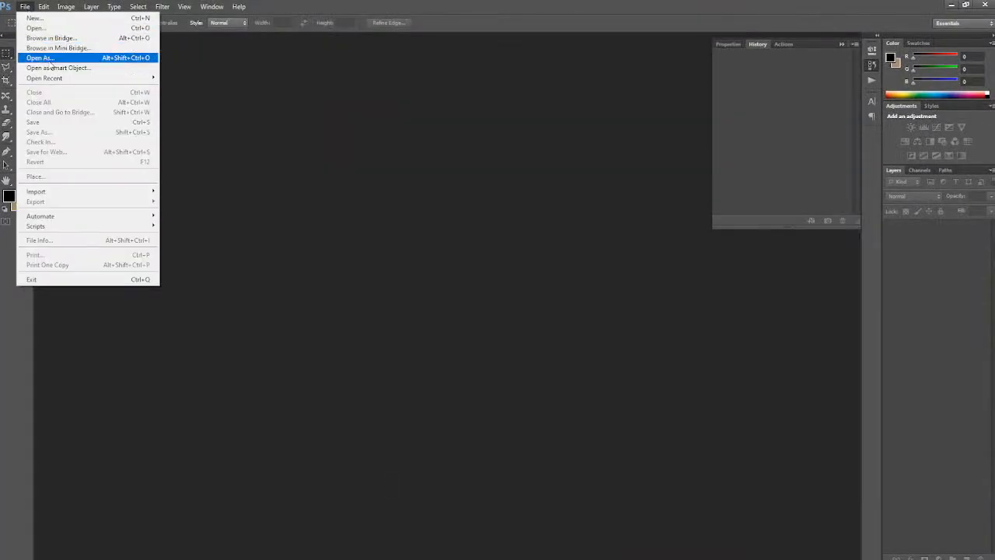
mouse_move(55, 79)
left_click(231, 88)
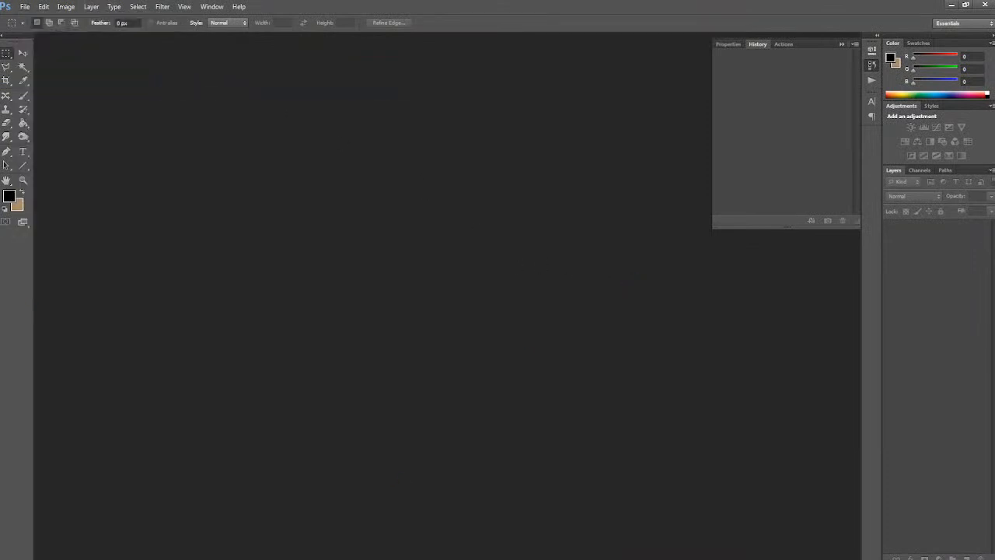
- Switch to Streamlabs Desktop to check the live scene preview and status, and return to Photoshop
mouse_move(444, 553)
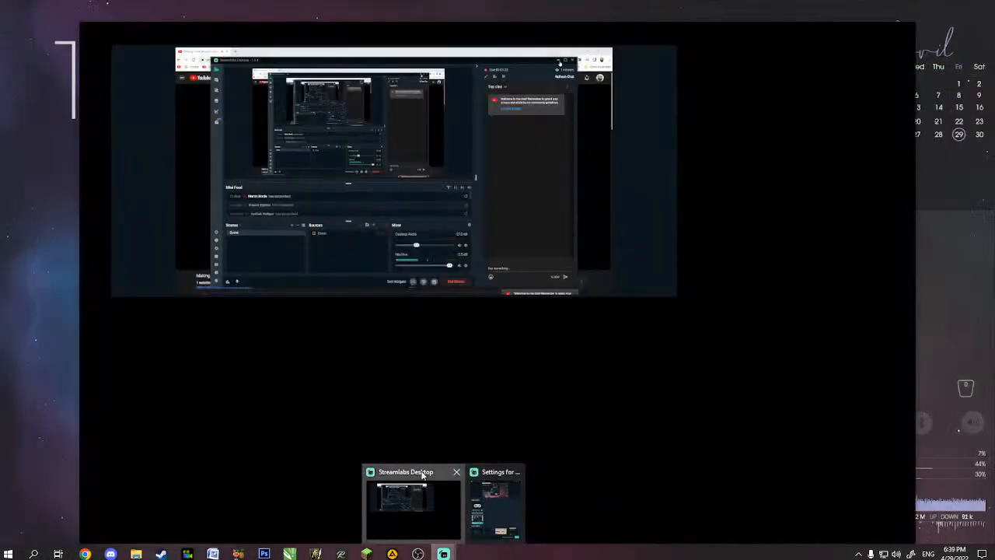
left_click(423, 475)
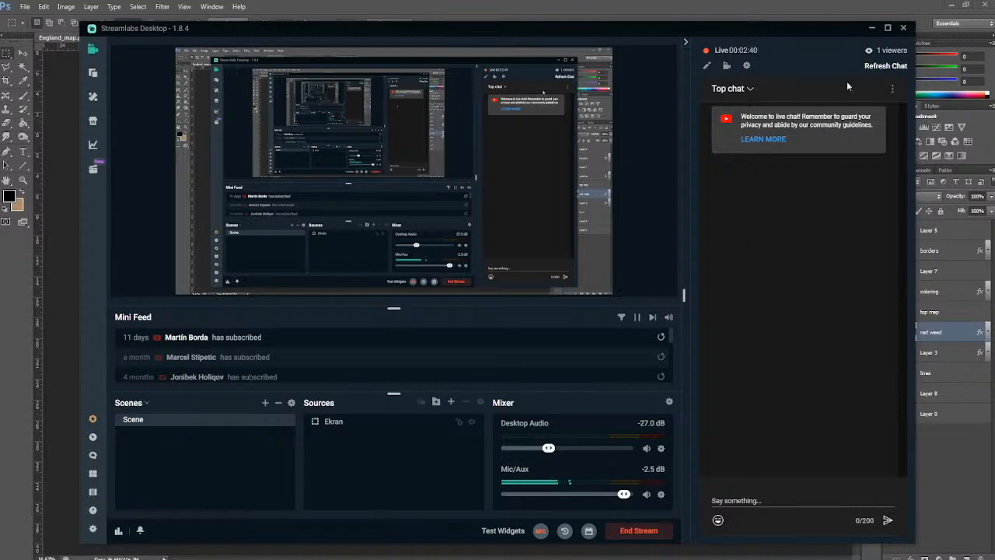
left_click(872, 27)
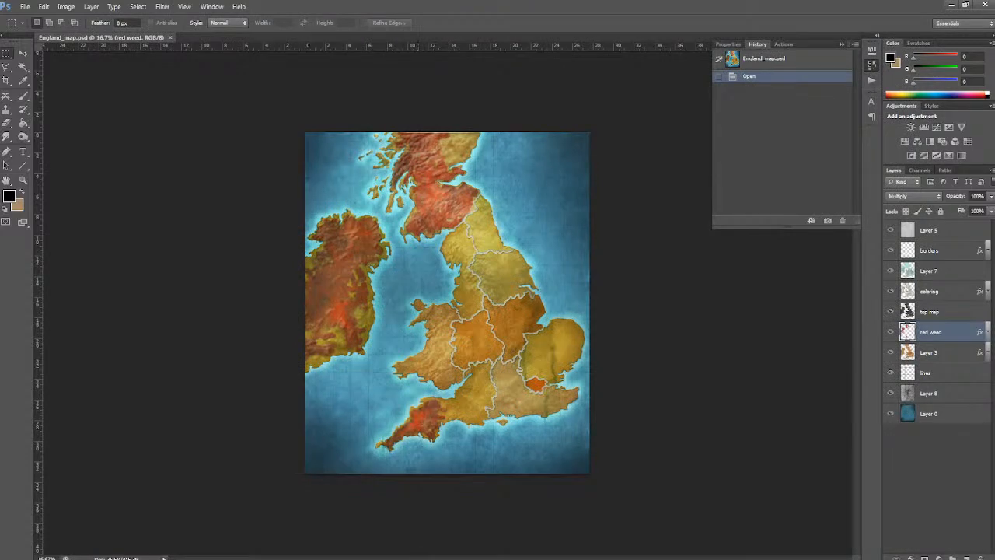
- Switch to the browser to check the live stream's playback, and close the browser window
mouse_move(87, 553)
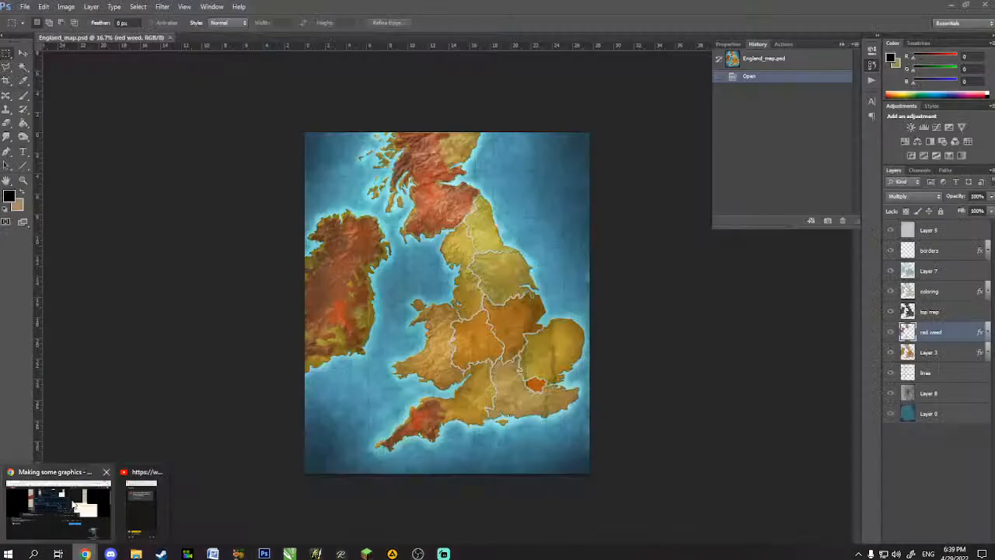
left_click(53, 472)
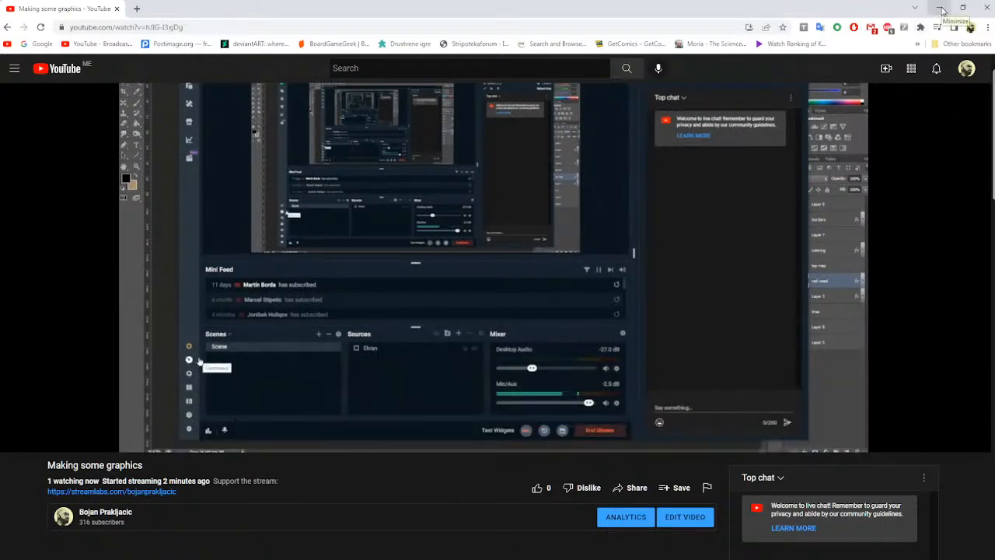
left_click(989, 11)
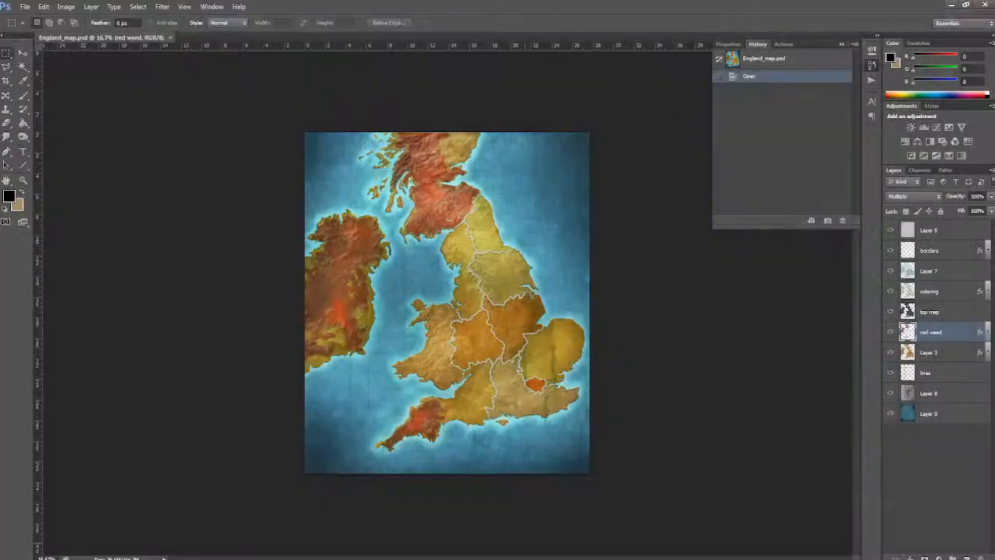
mouse_move(482, 557)
left_click(88, 552)
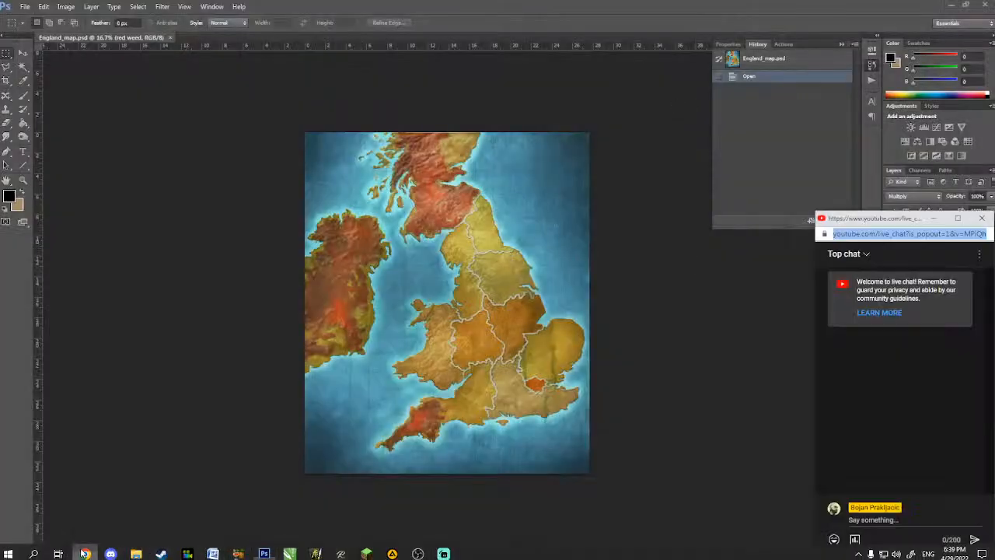
left_click(84, 553)
left_click(84, 553)
left_click(84, 553)
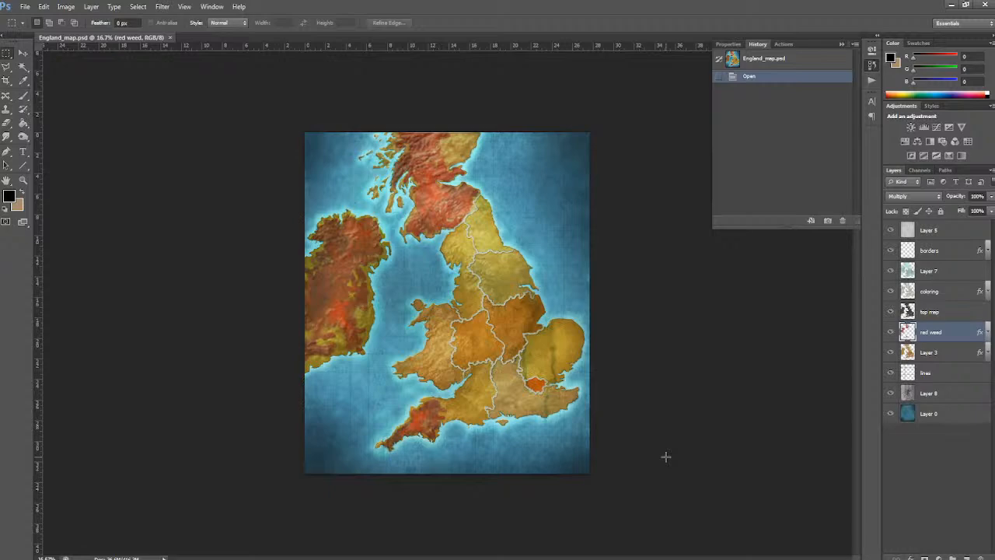
- Examine the regions and borders of the England map at 33.3% zoom
key("ctrl+plus")
key("ctrl+plus")
key("ctrl+plus")
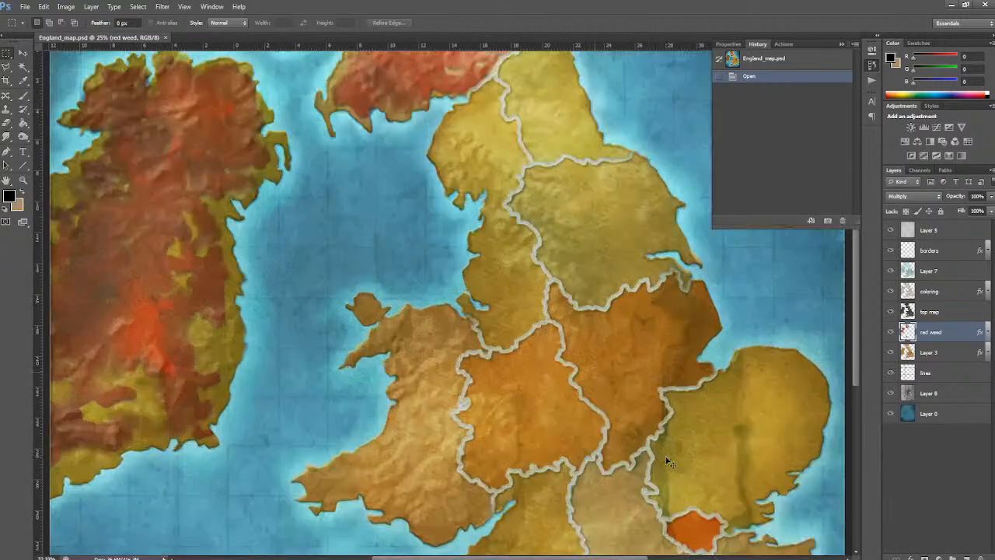
key("ctrl+minus")
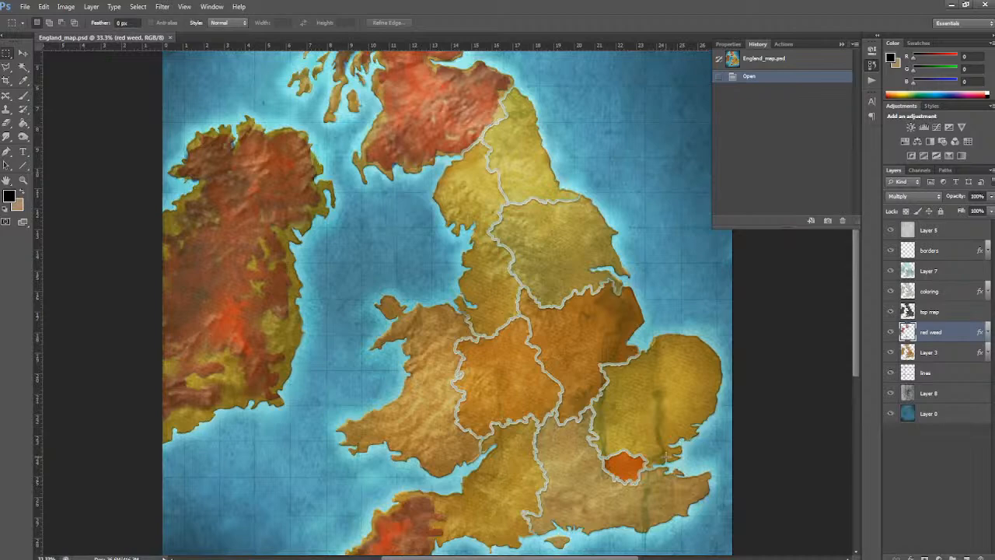
mouse_move(854, 318)
left_mouse_down()
mouse_move(860, 361)
mouse_move(865, 327)
left_mouse_up()
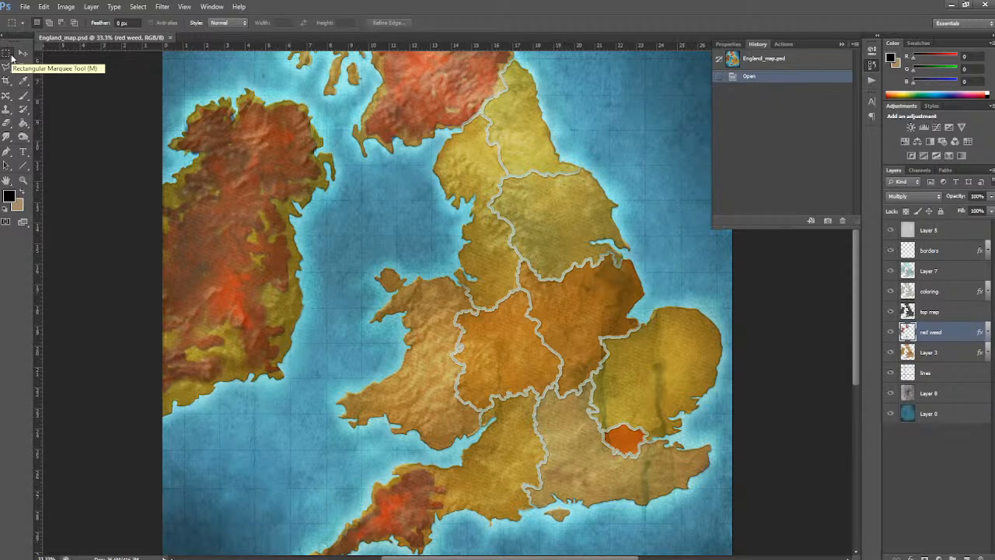
- Create a new white document 2 by 2 centimetres at a resolution of 300 pixels/inch
left_click(25, 6)
left_click(31, 17)
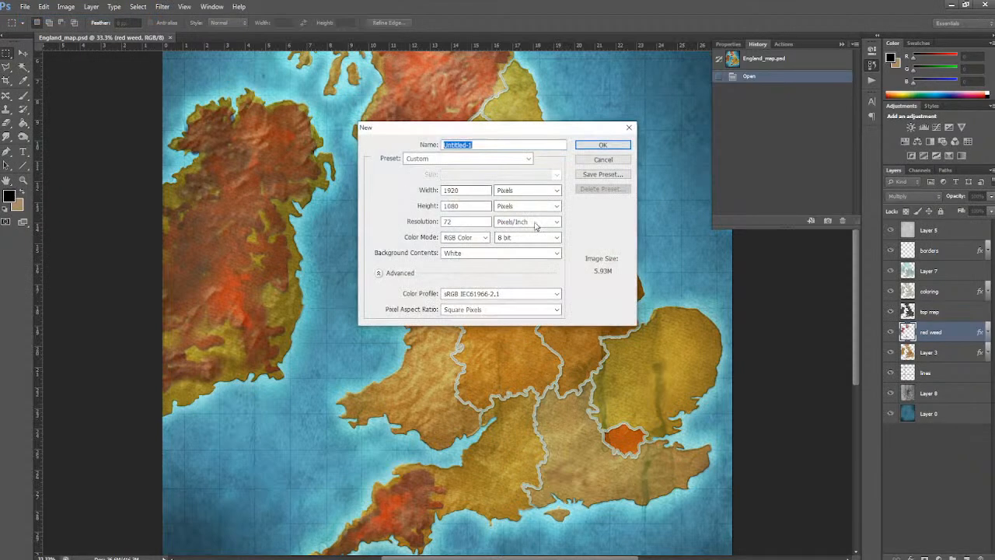
left_click(538, 192)
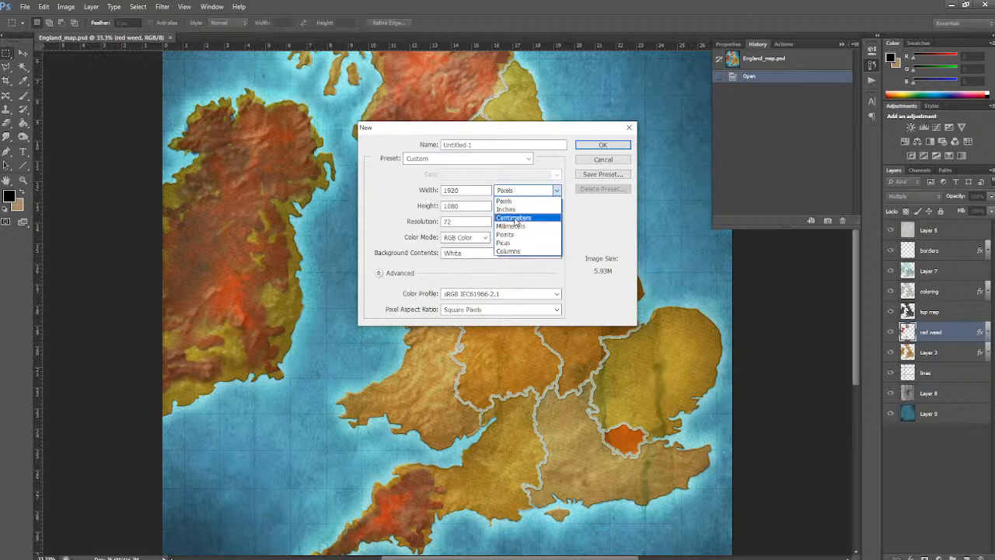
left_click(516, 220)
double_click(460, 195)
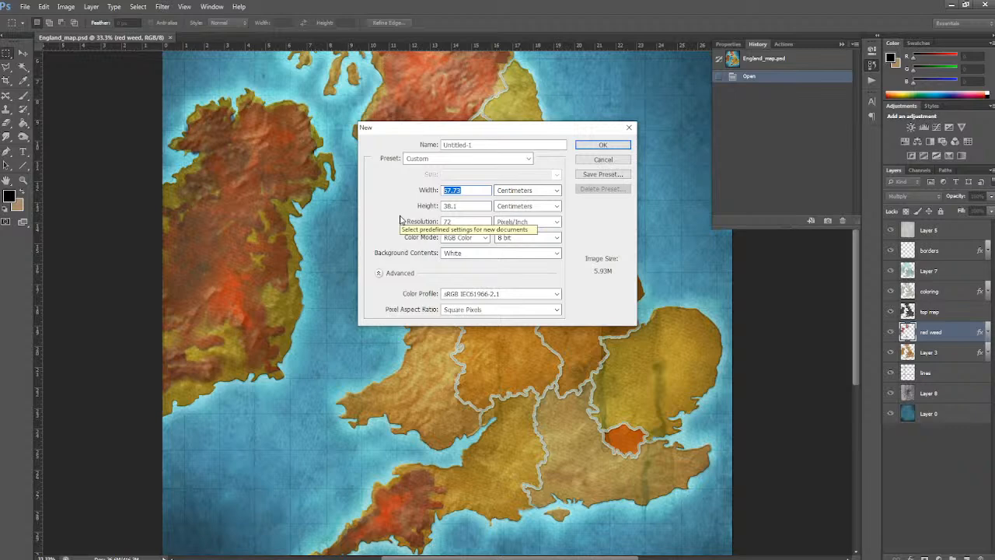
type("2")
key("Tab")
type("2")
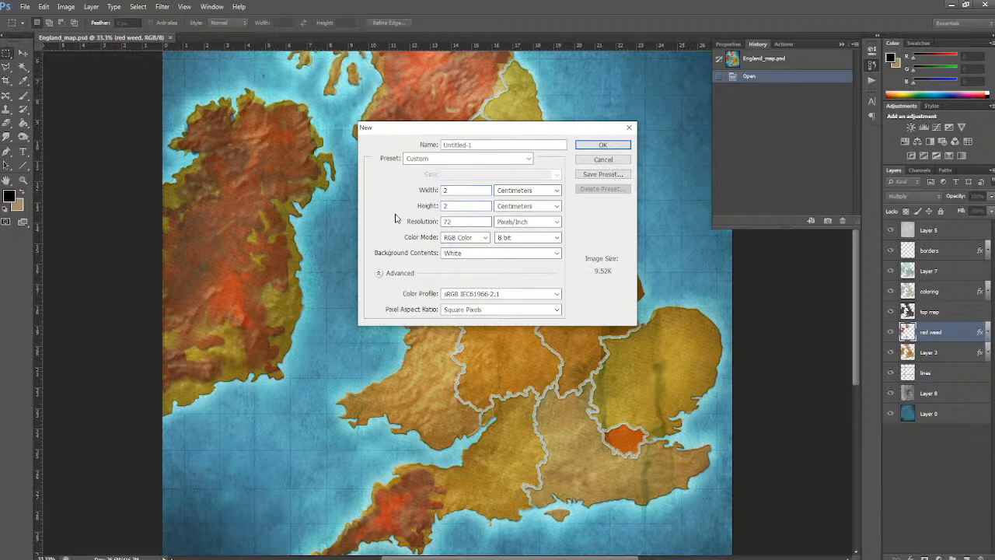
key("Tab")
type("300")
left_click(598, 146)
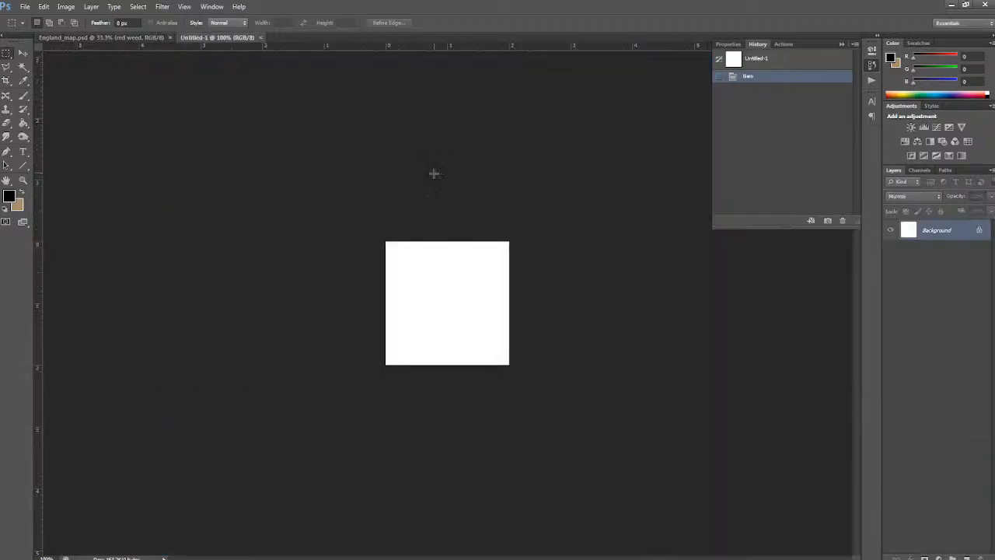
- Copy the whole white canvas into England_map.psd above Layer 5 and move the square into the sea west of Wales
key("ctrl+a")
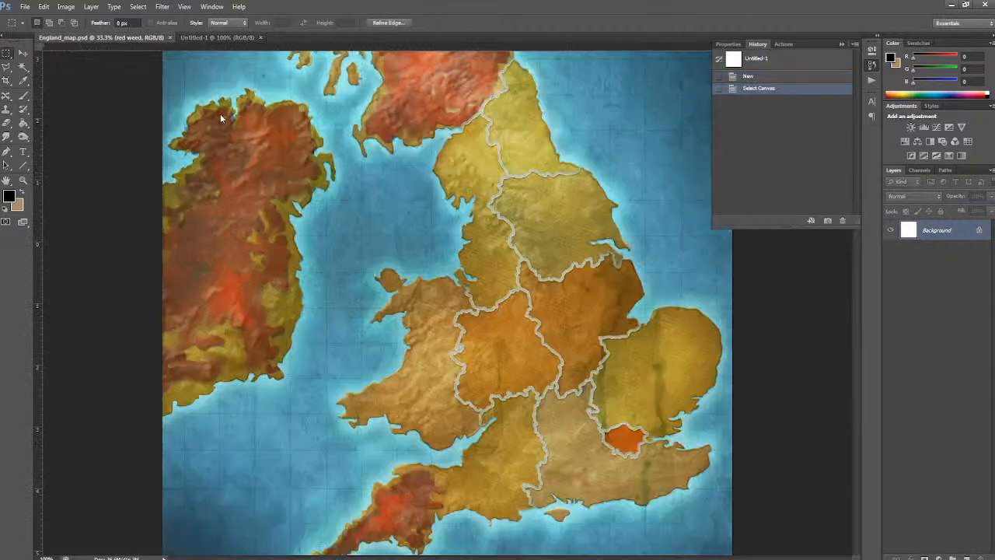
left_click(101, 37)
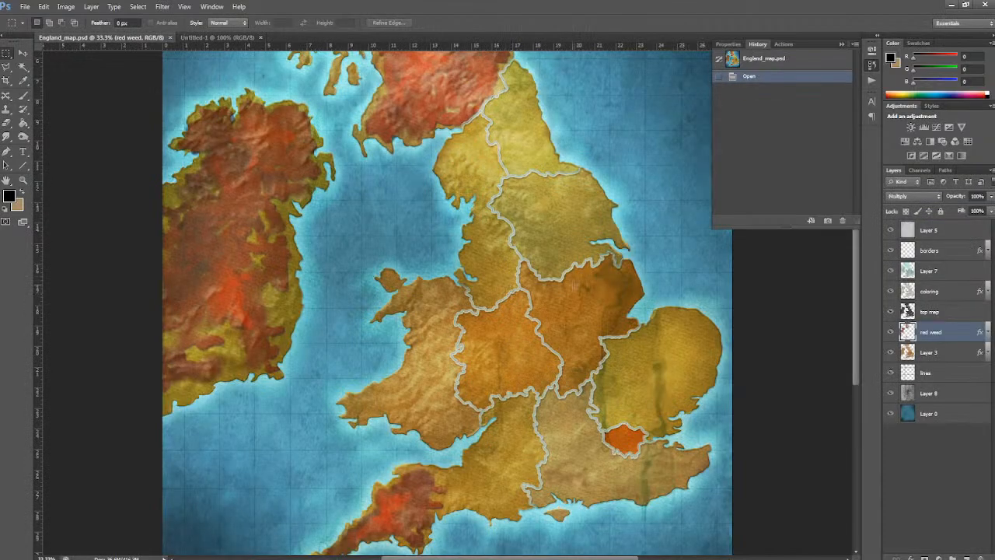
left_click(948, 233)
key("ctrl+v")
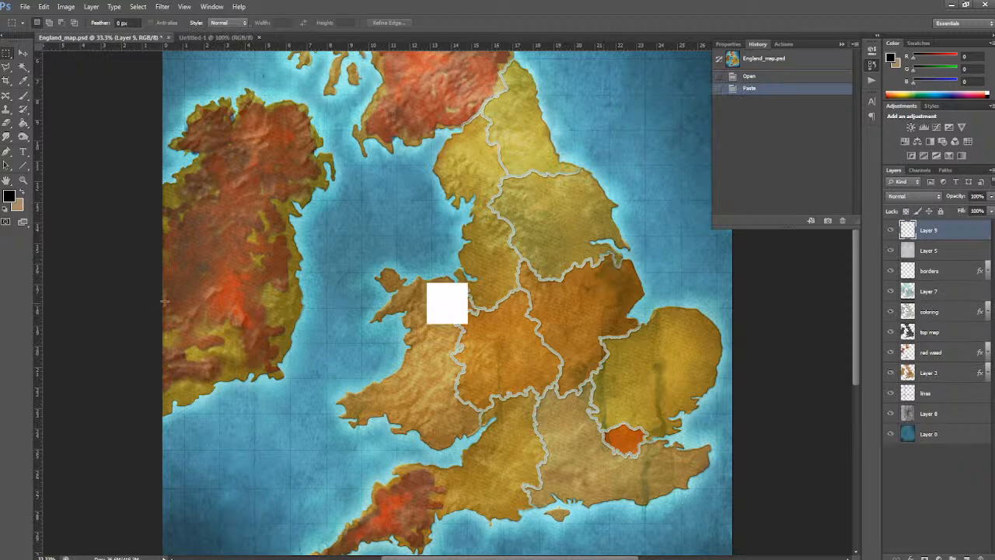
left_click(23, 52)
left_click_drag(440, 309, 333, 300)
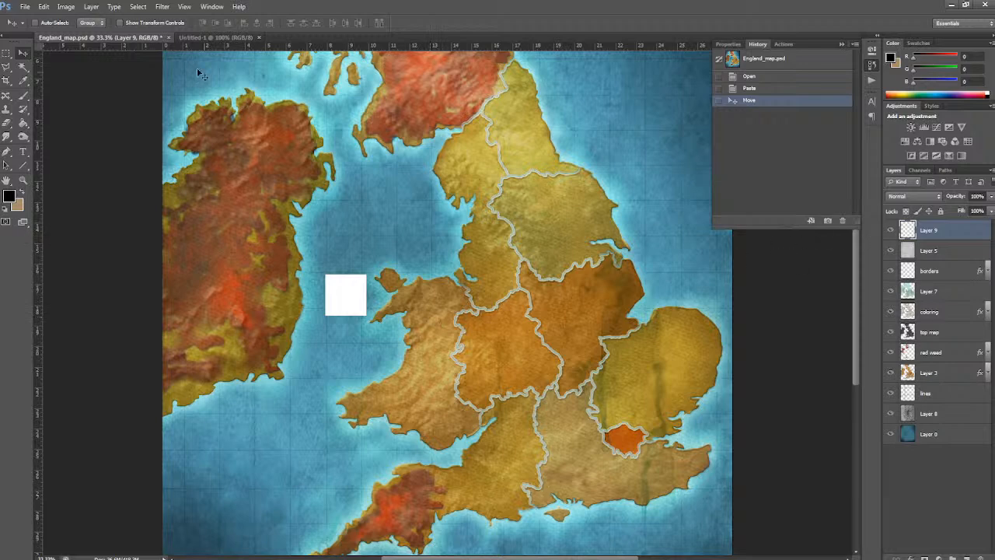
- Start a Scale transform on the white square with its width and height expressed in centimetres
left_click(43, 7)
mouse_move(70, 213)
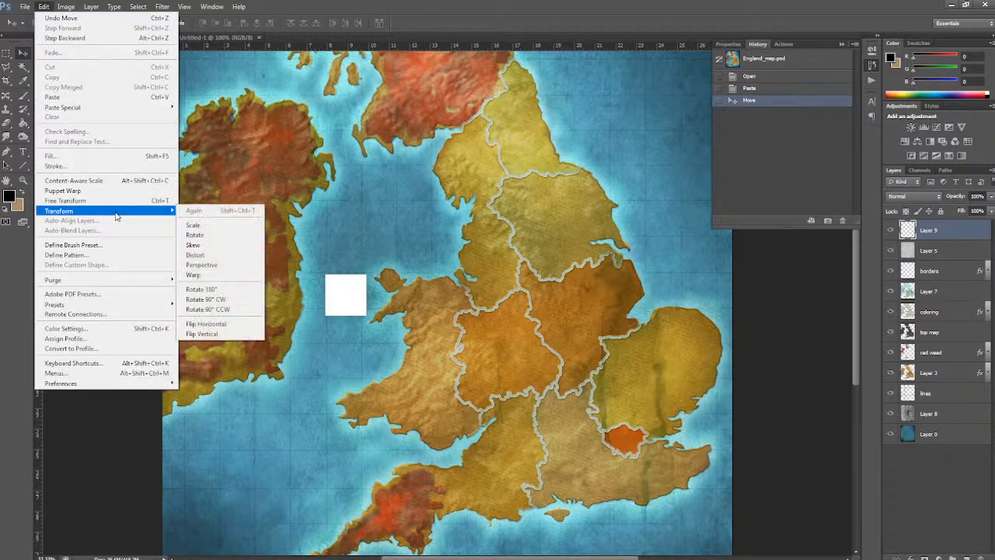
left_click(194, 225)
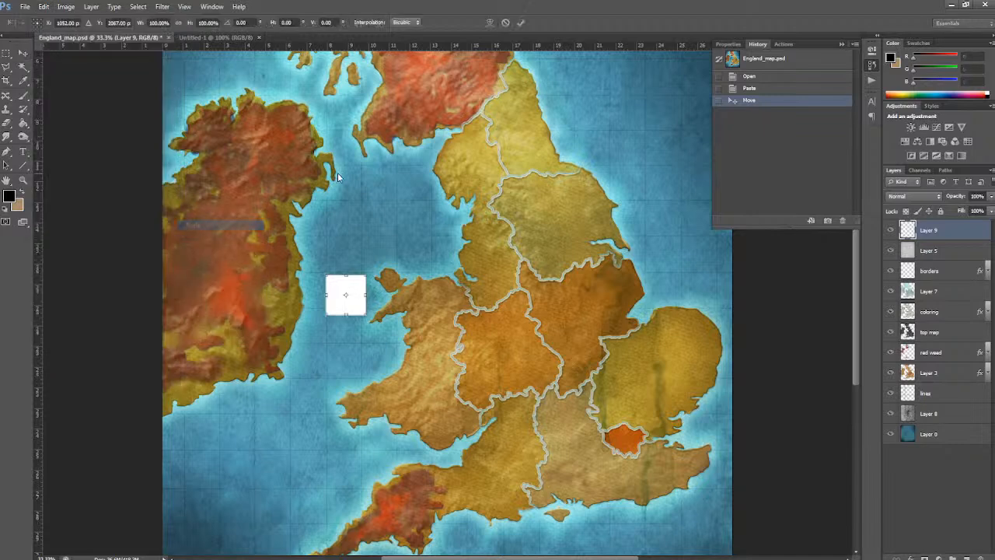
left_click(179, 22)
left_click(179, 22)
left_click(179, 22)
left_click(207, 23)
right_click(217, 23)
left_click(250, 52)
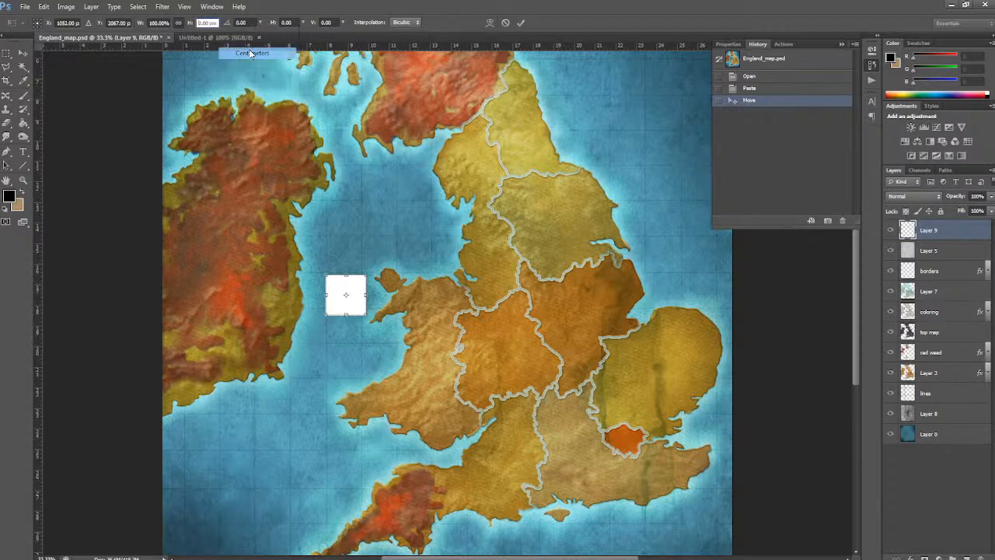
right_click(160, 23)
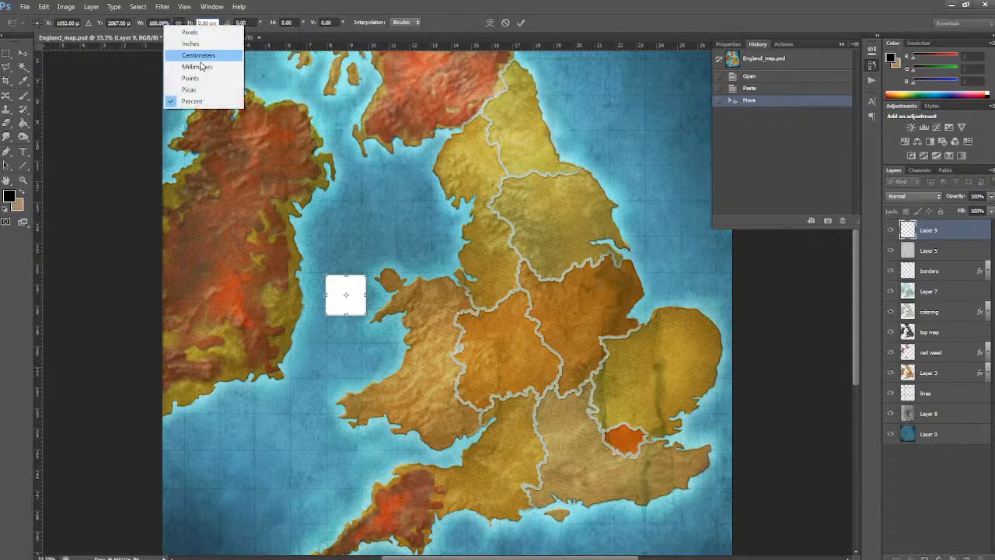
left_click(195, 53)
- Scale the white square to 1.5 cm wide and high and apply the transform
left_click_drag(161, 23, 123, 21)
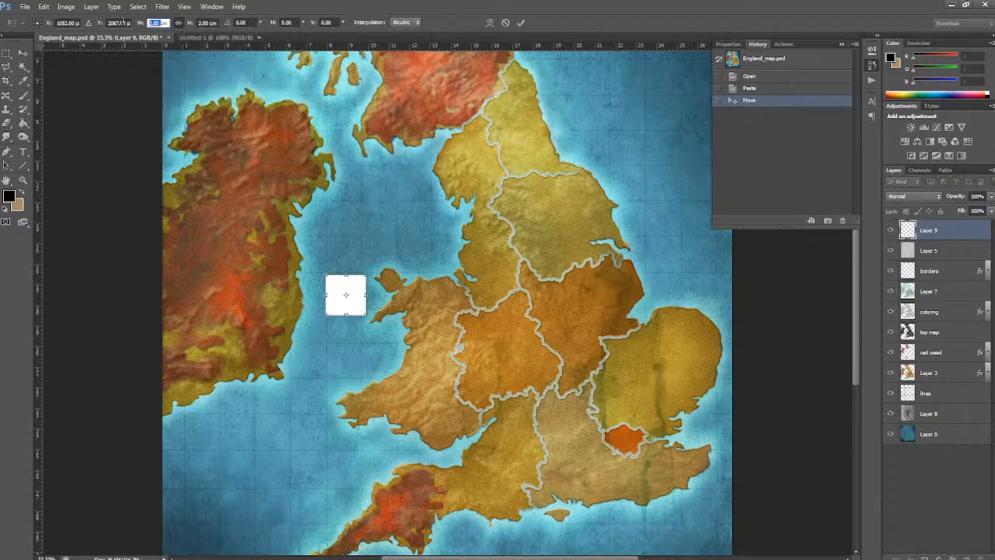
type("1")
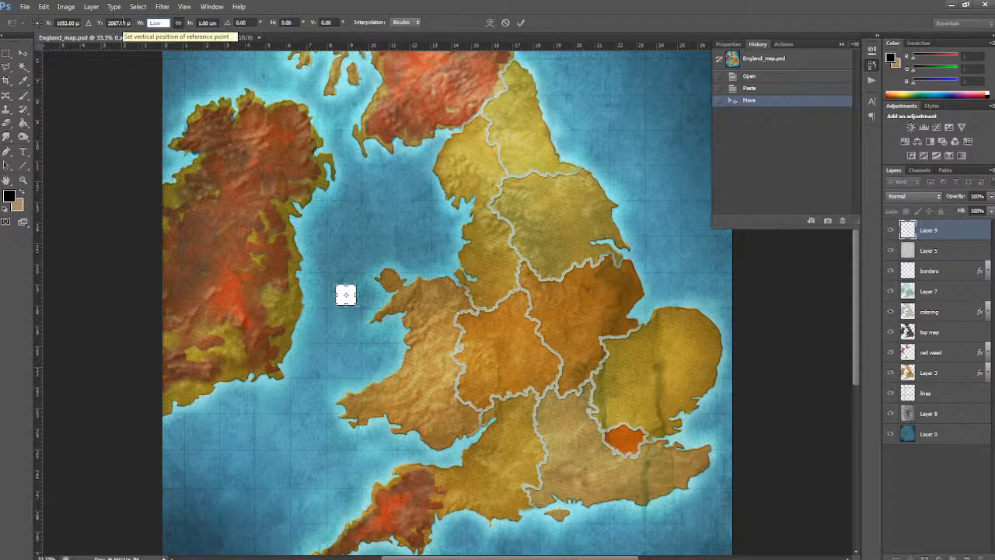
type(".5")
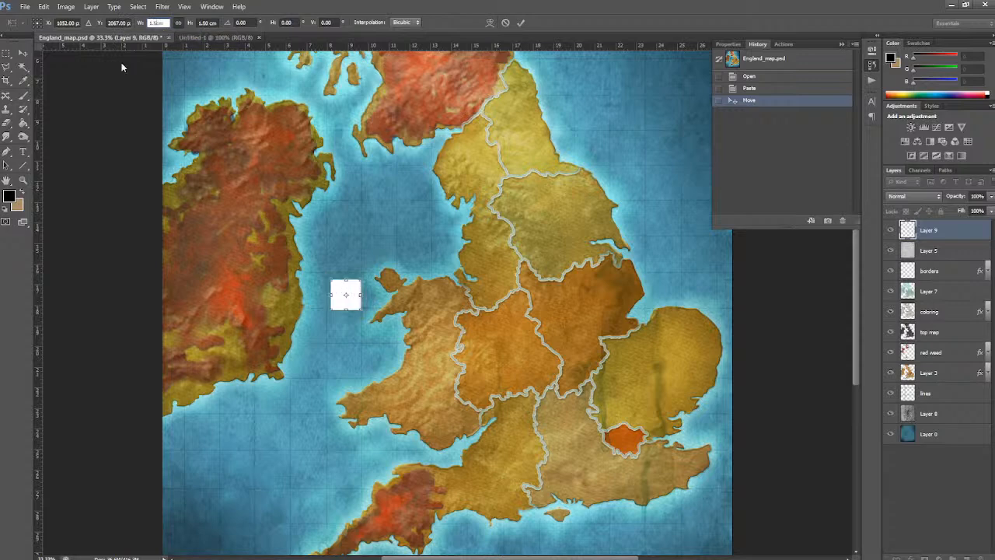
left_click(19, 54)
left_click(441, 215)
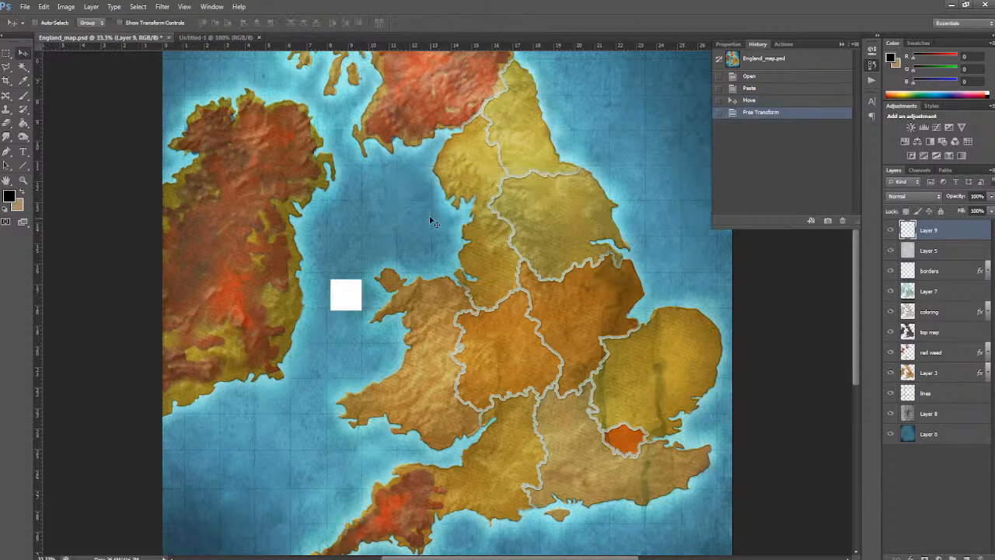
- Try the white square on the west coast of Wales, and delete its layer
left_click_drag(354, 304, 409, 387)
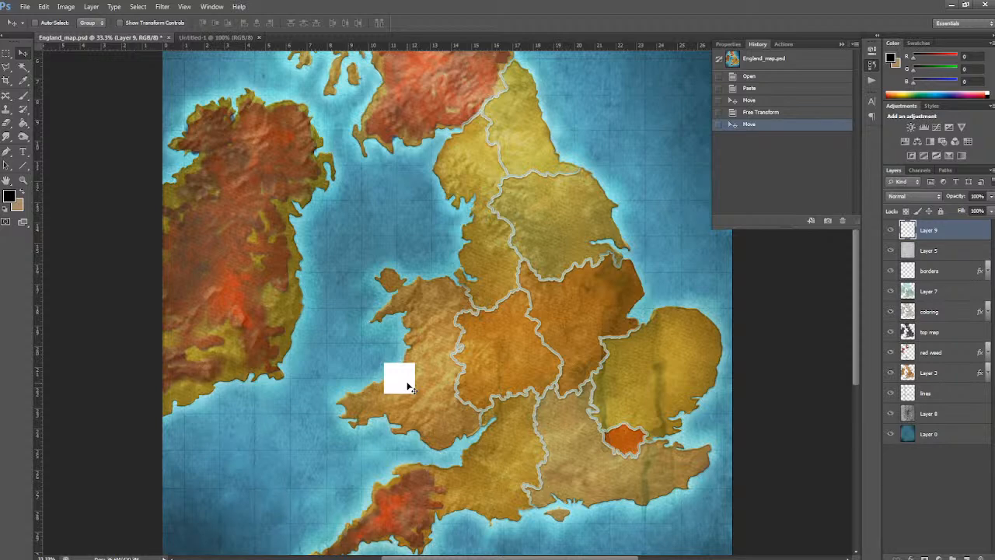
scroll(408, 387, "down", 1)
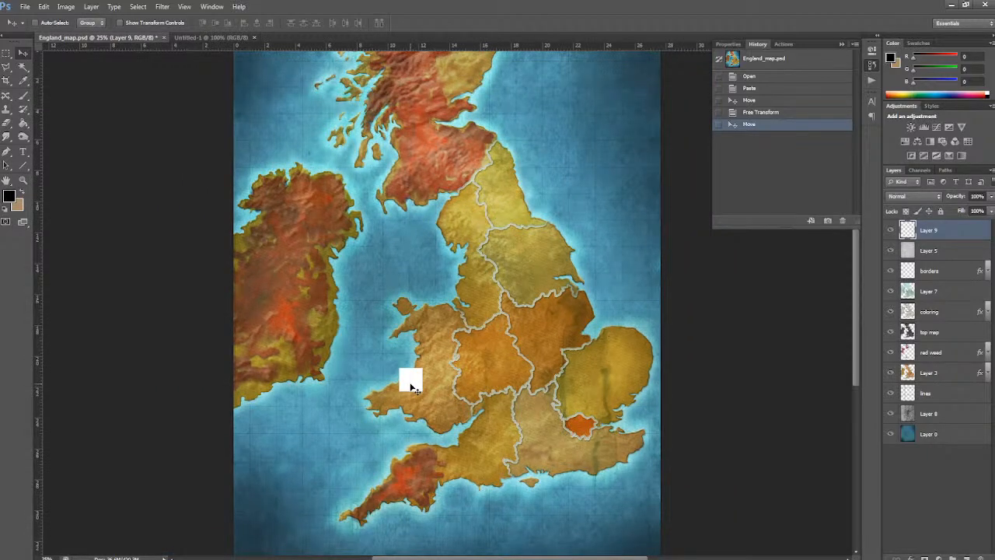
left_click(978, 558)
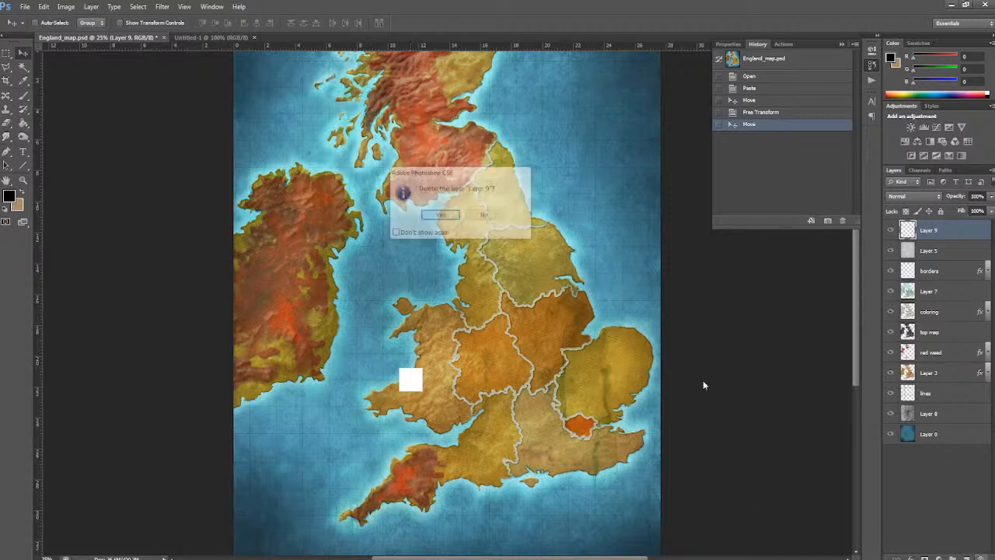
left_click(436, 216)
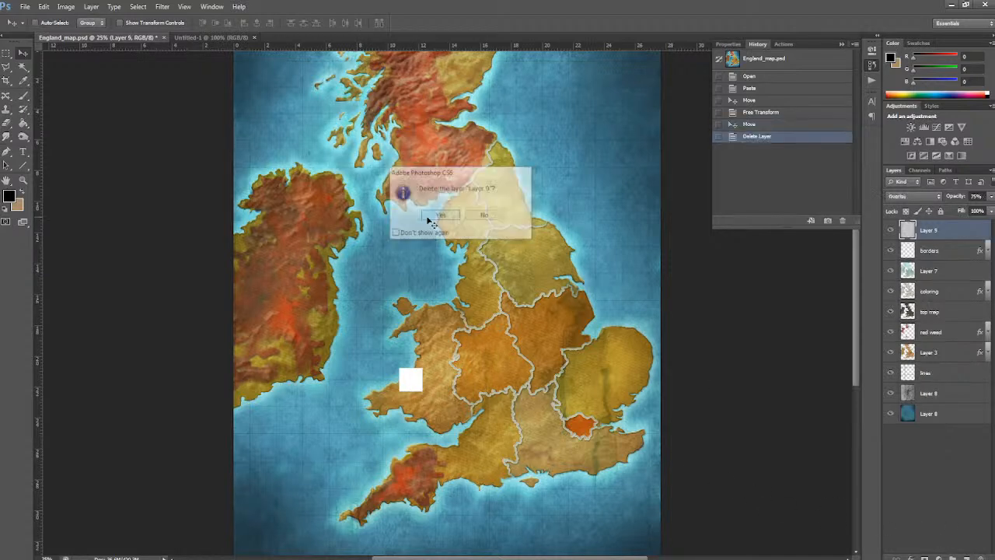
- Add a new empty layer above Layer 5 and set the foreground colour to bright red
left_click(965, 555)
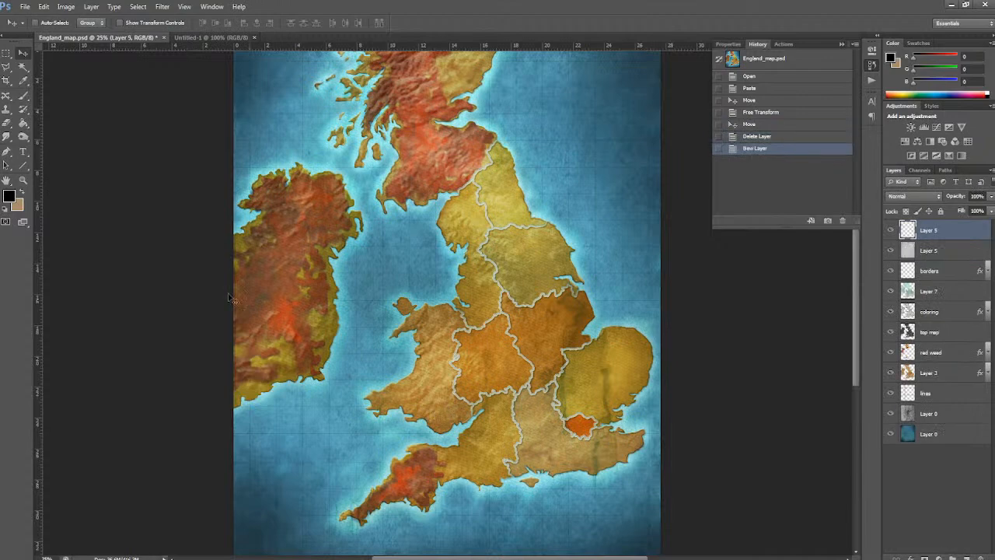
left_click(9, 196)
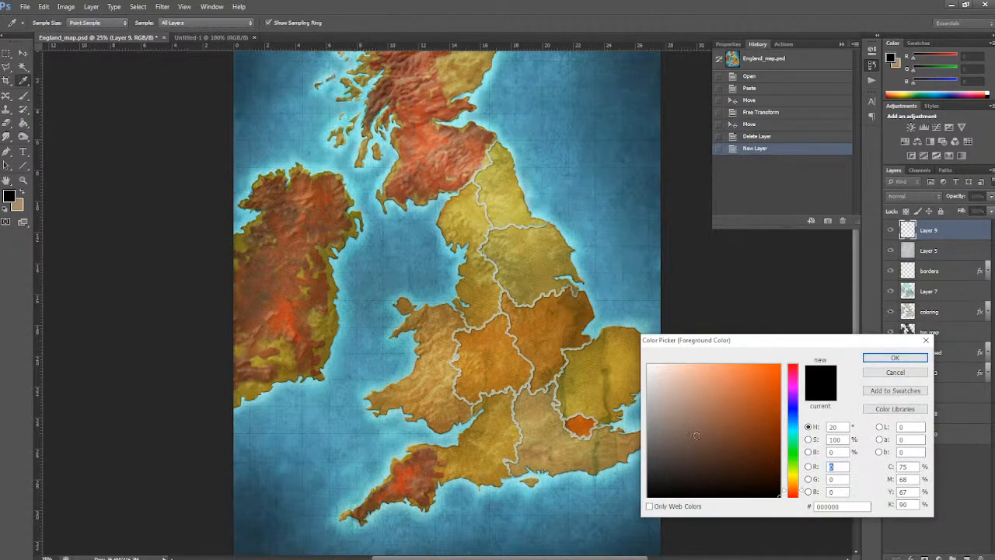
left_click(793, 496)
mouse_move(769, 393)
left_mouse_down()
mouse_move(755, 409)
mouse_move(750, 378)
mouse_move(766, 377)
left_mouse_up()
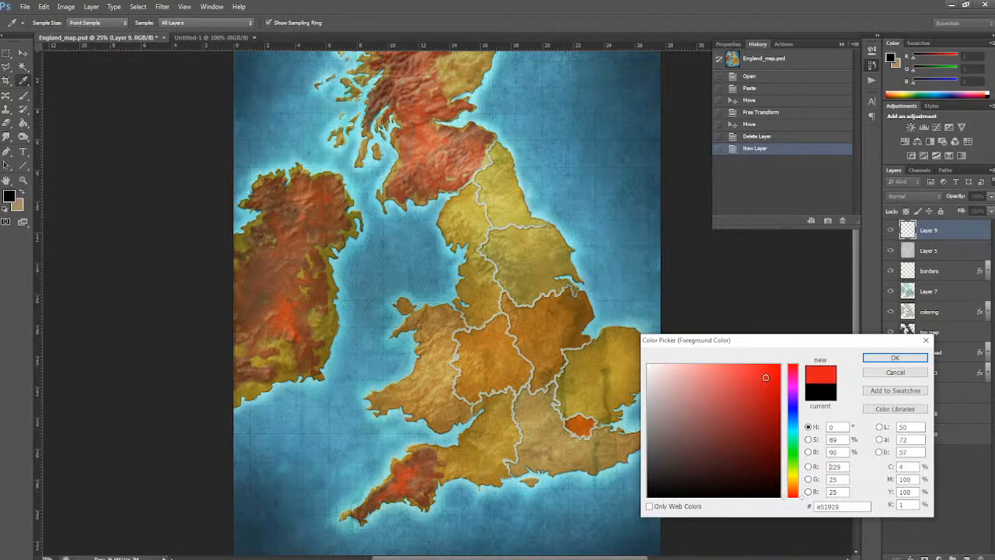
left_click_drag(767, 377, 801, 363)
left_click(882, 357)
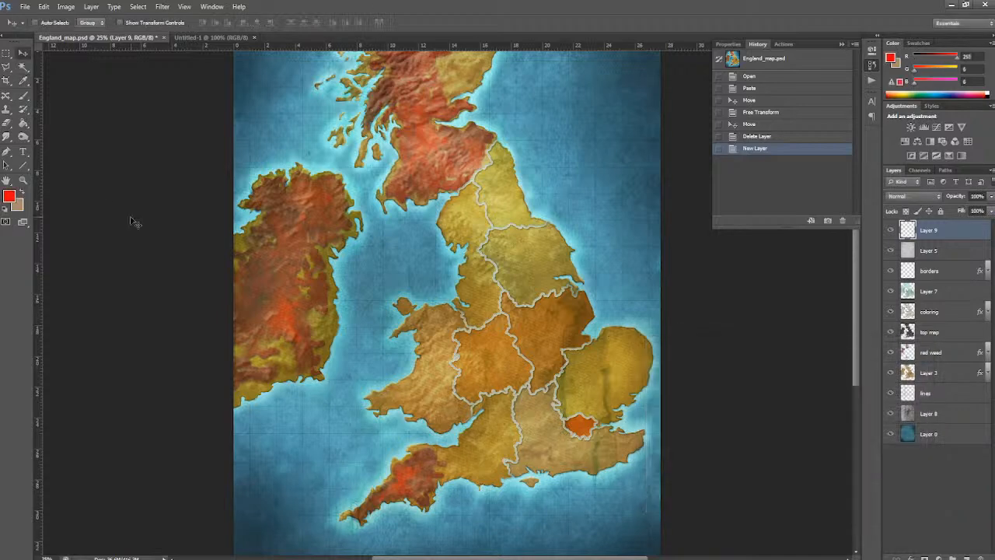
- Outline a box about 9 cm wide and 7.5 cm high in the map's upper-right sea with a 25 px red brush
left_click(24, 95)
left_click(48, 23)
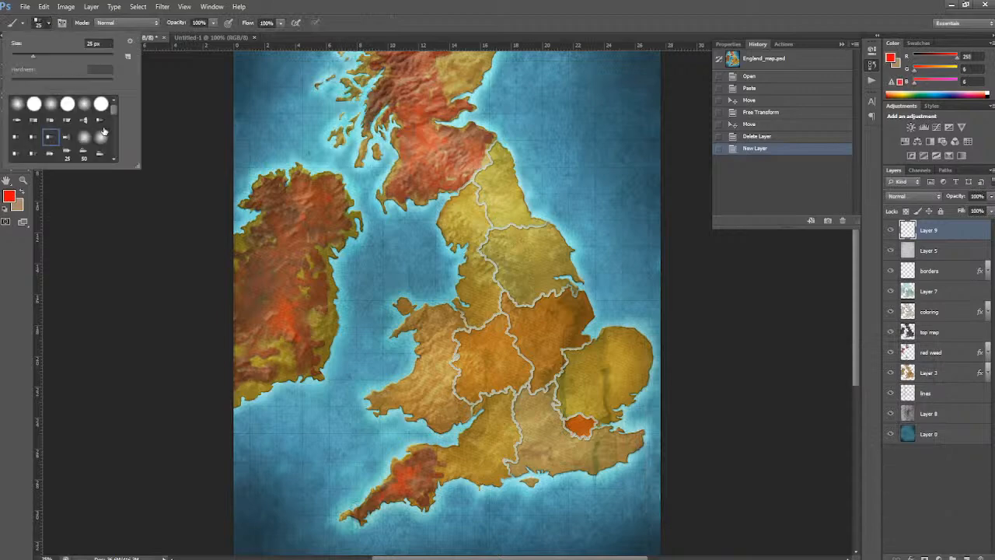
mouse_move(303, 136)
left_mouse_down()
mouse_move(277, 149)
mouse_move(316, 155)
left_mouse_up()
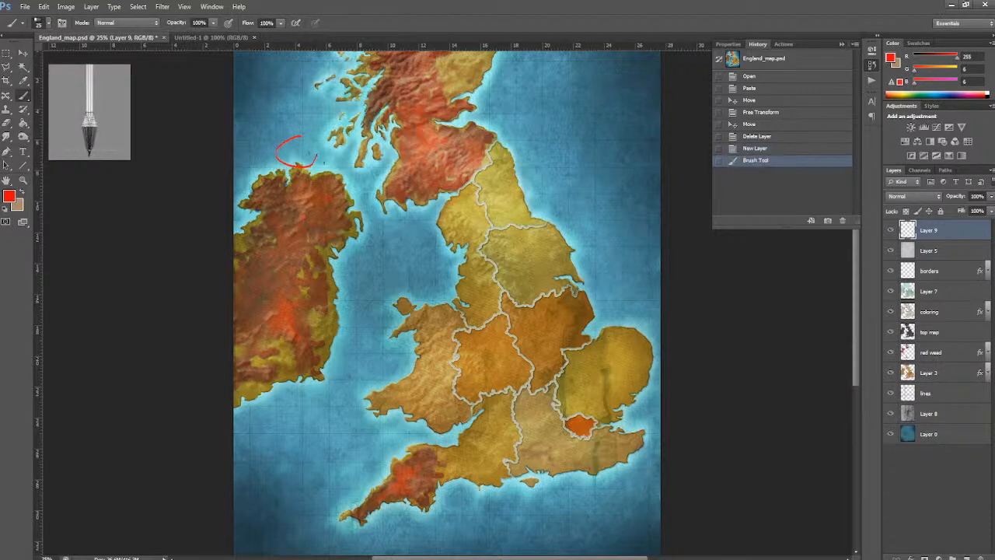
key("ctrl+z")
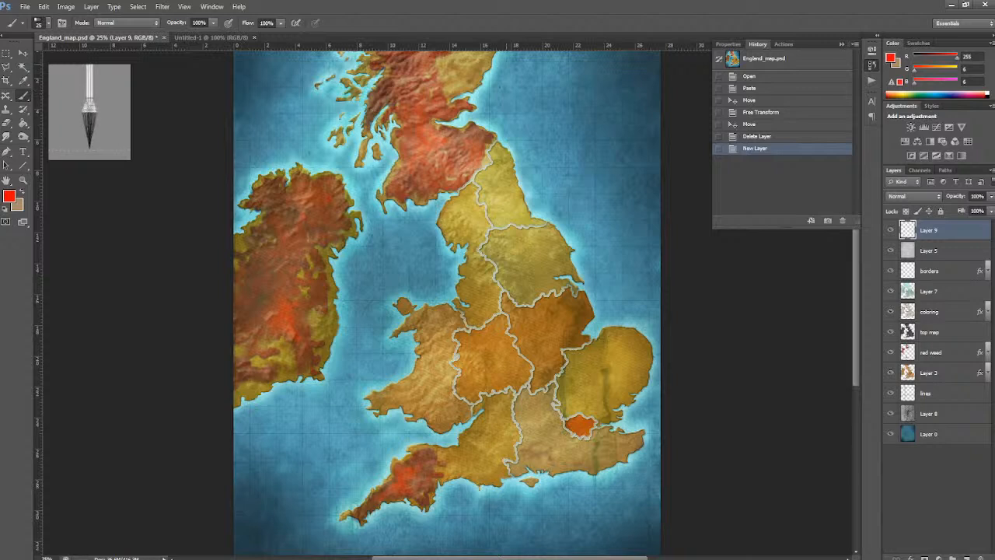
left_click_drag(507, 64, 508, 148)
mouse_move(509, 64)
left_mouse_down()
mouse_move(578, 64)
mouse_move(653, 144)
mouse_move(653, 190)
mouse_move(513, 179)
left_mouse_up()
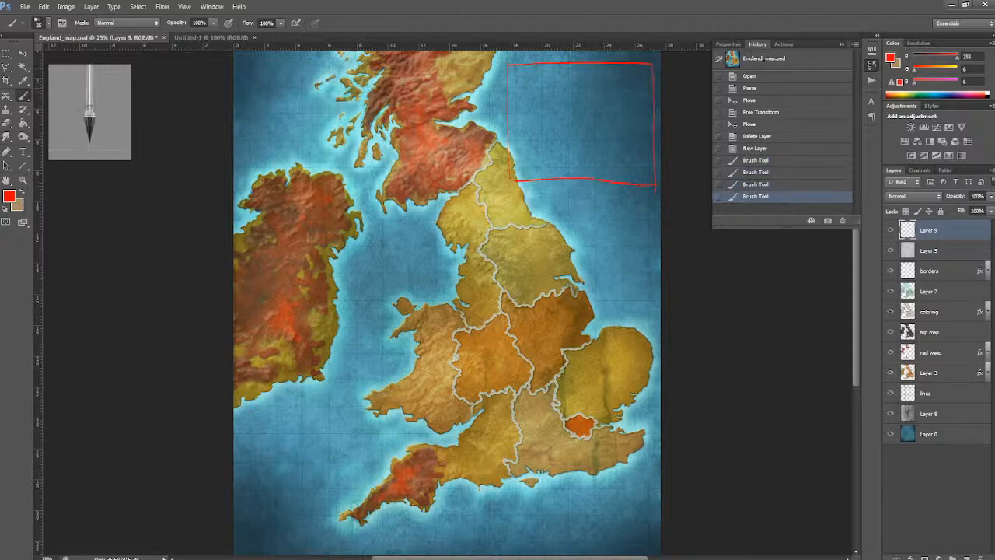
- Sketch a header line just below the box's top edge and rough title lettering inside that strip
left_click_drag(511, 78, 645, 77)
left_click_drag(547, 67, 547, 75)
left_click_drag(556, 76, 564, 76)
left_click_drag(567, 74, 578, 74)
left_click_drag(581, 70, 597, 73)
left_click_drag(599, 73, 615, 71)
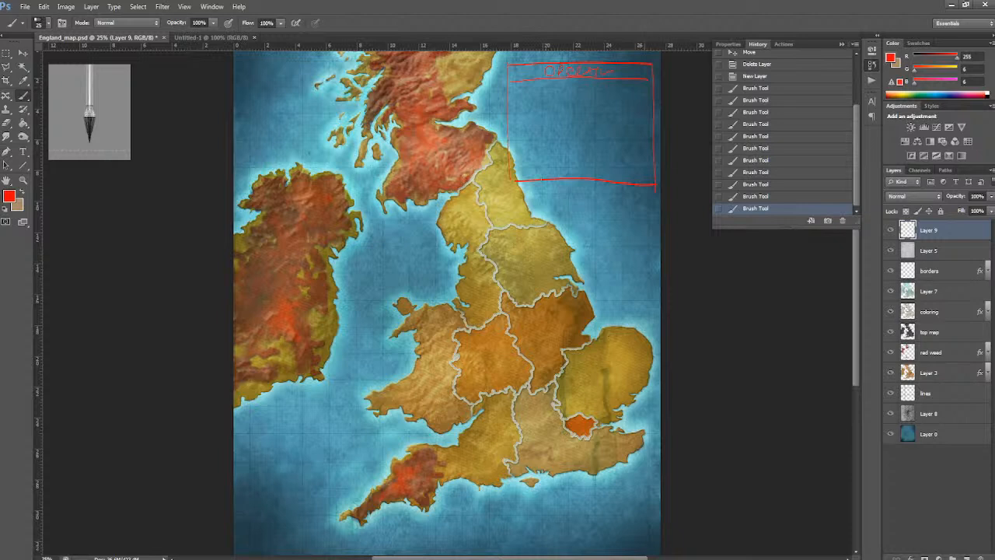
- Sketch a narrow shaded vertical strip along the inside of the box's right edge
mouse_move(647, 80)
left_mouse_down()
mouse_move(650, 189)
mouse_move(650, 121)
mouse_move(652, 148)
left_mouse_up()
left_click_drag(650, 83, 652, 134)
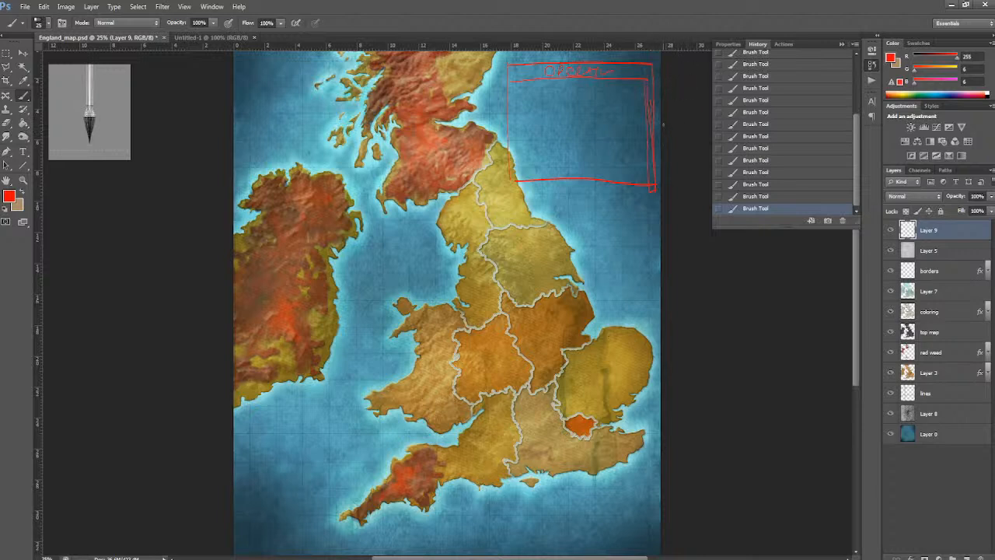
mouse_move(547, 96)
left_mouse_down()
mouse_move(531, 101)
mouse_move(560, 109)
mouse_move(578, 98)
mouse_move(609, 111)
left_mouse_up()
left_click_drag(552, 127, 565, 133)
- Sketch a line across the sea near the map's bottom edge, with a row of cells numbered 1 to 6 and a marker beside it
left_click_drag(855, 338, 854, 381)
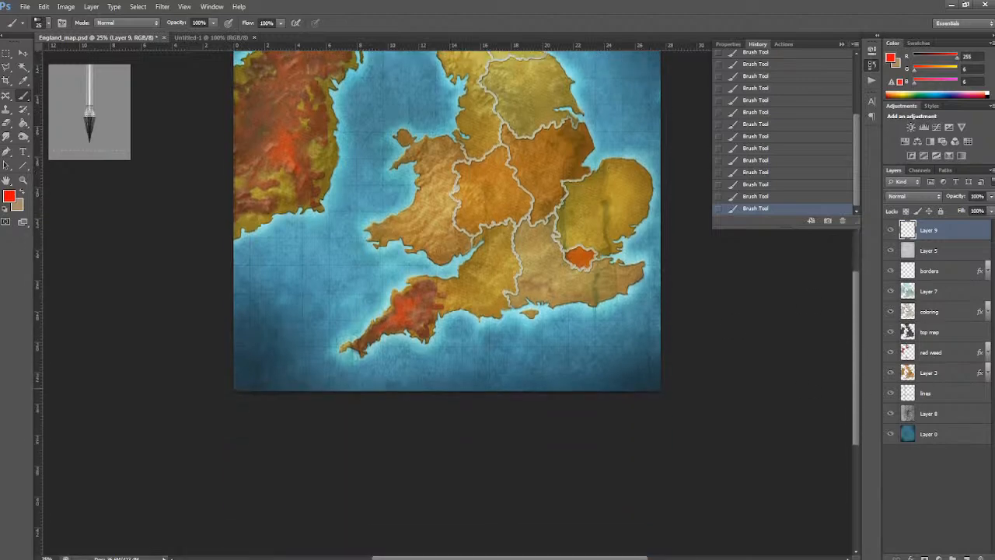
left_click_drag(237, 364, 660, 346)
left_click_drag(277, 382, 349, 359)
mouse_move(281, 366)
left_mouse_down()
mouse_move(363, 363)
mouse_move(366, 386)
left_mouse_up()
left_click_drag(286, 391, 374, 388)
left_click_drag(293, 369, 293, 389)
mouse_move(311, 367)
left_mouse_down()
mouse_move(310, 387)
mouse_move(328, 387)
mouse_move(288, 384)
mouse_move(373, 382)
left_mouse_up()
left_click_drag(257, 383, 263, 374)
- Sketch two more empty boxes along the bottom band to the right of the numbered cells, each with a small marker
mouse_move(416, 377)
left_mouse_down()
mouse_move(504, 381)
mouse_move(491, 358)
left_mouse_up()
left_click_drag(558, 362, 644, 378)
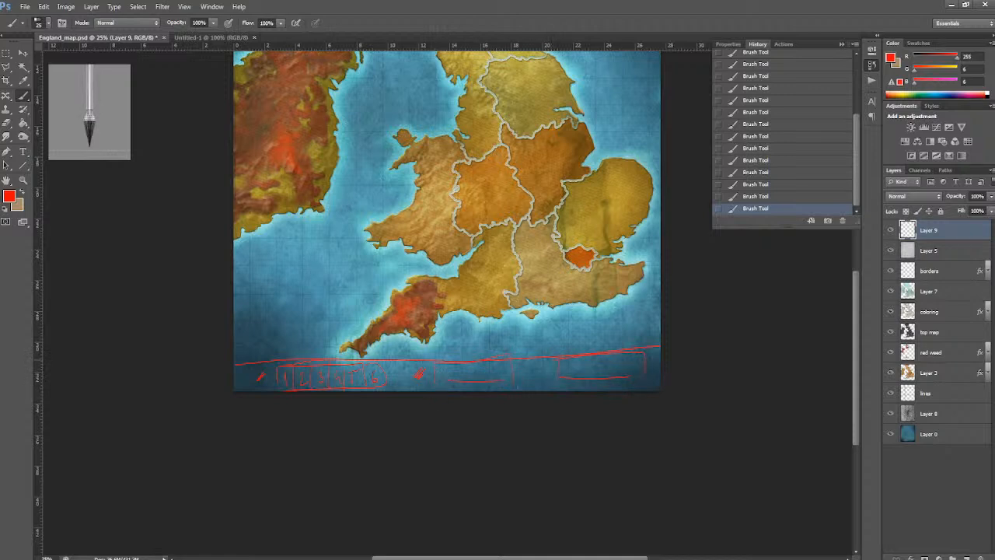
left_click_drag(539, 375, 548, 365)
- Set the canvas height to 40 cm with the anchor at top centre, adding the extra space below the map
left_click(66, 6)
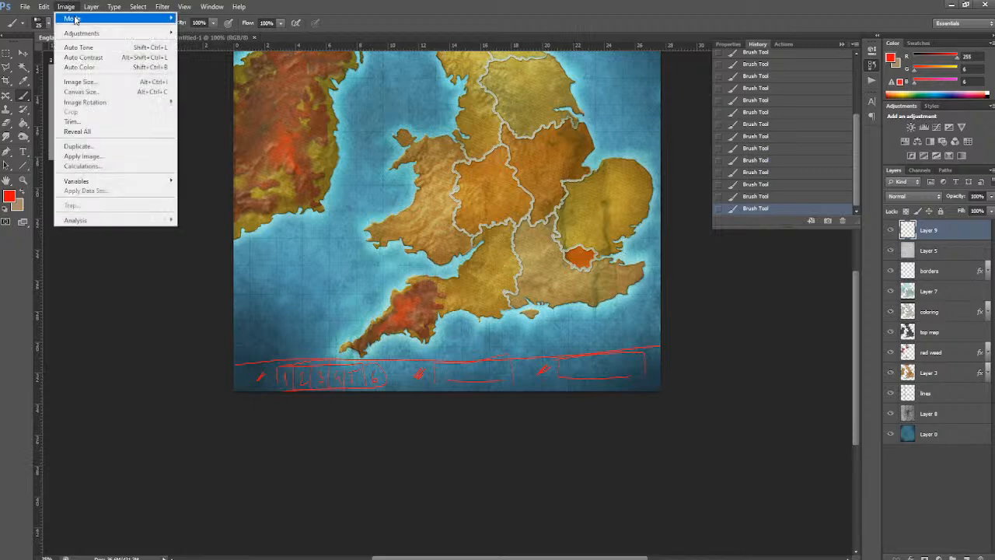
left_click(106, 92)
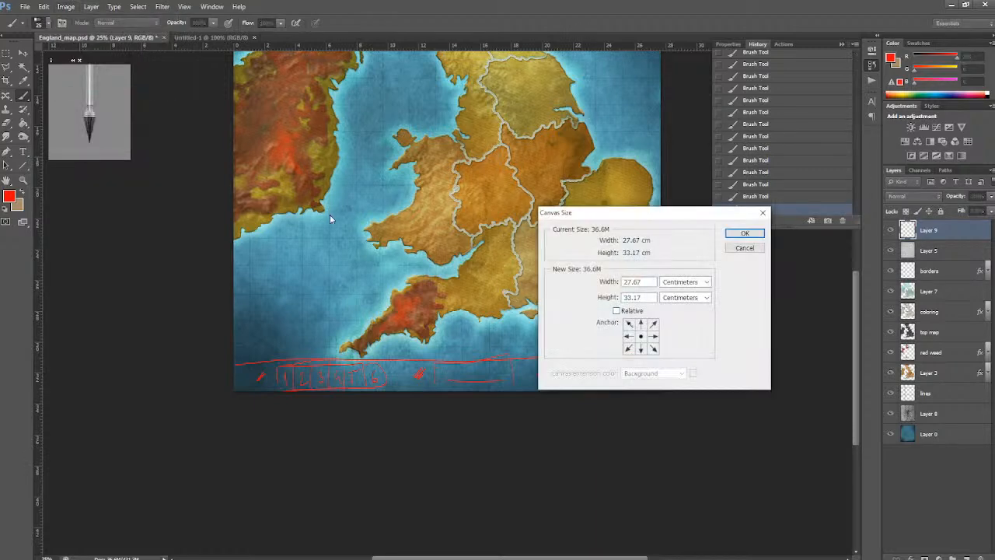
left_click(641, 324)
left_click_drag(646, 301, 626, 298)
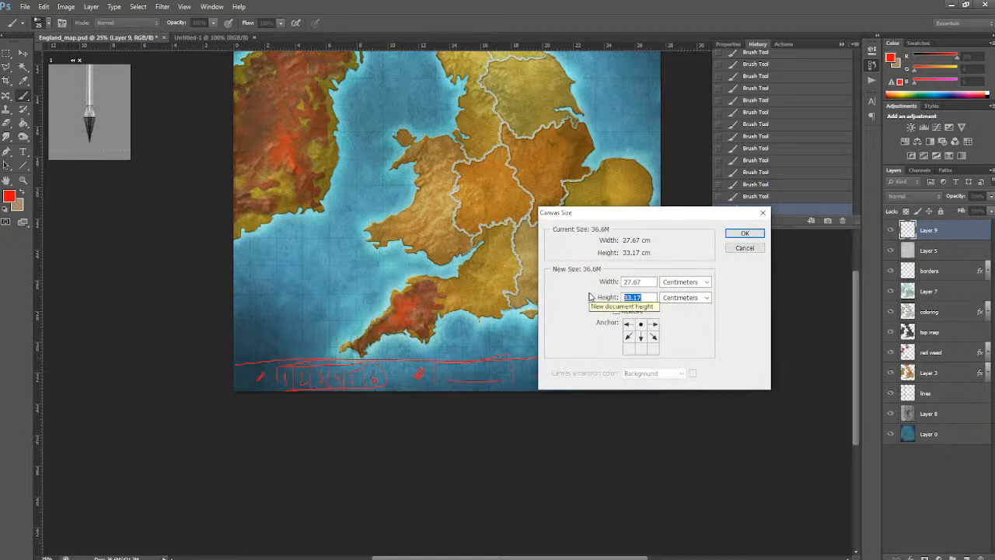
type("40")
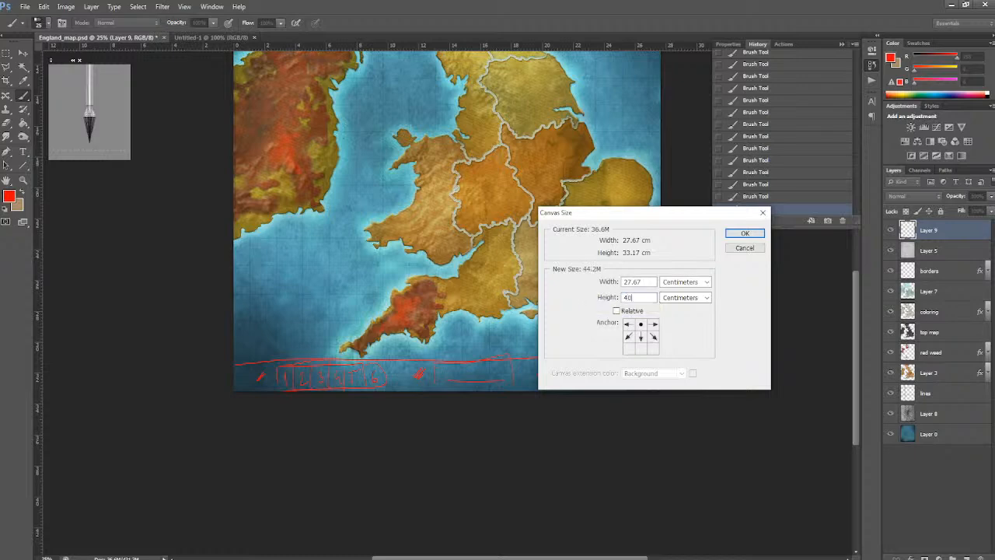
left_click(744, 233)
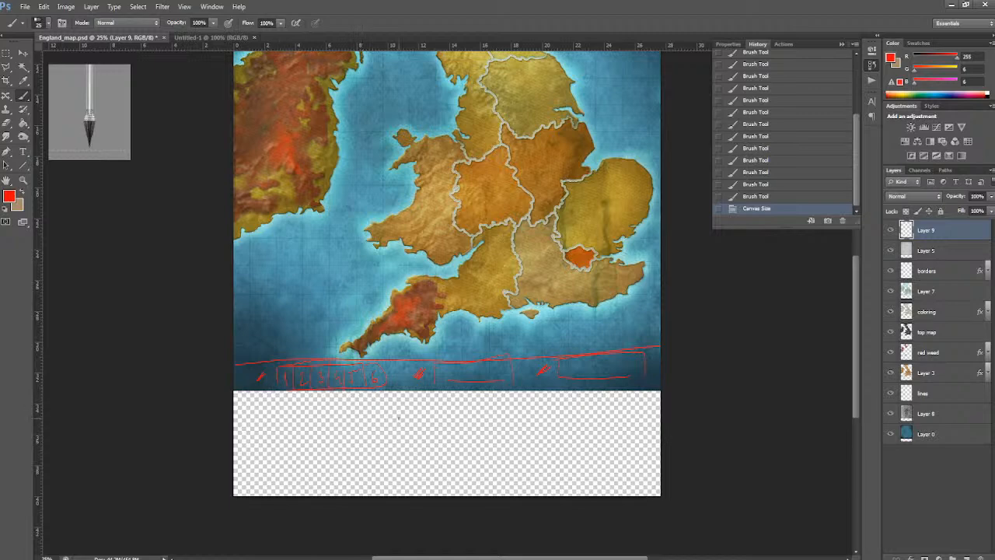
- Sketch a larger row of cells numbered 1 to 6 in the blank canvas area below the map
mouse_move(276, 412)
left_mouse_down()
mouse_move(276, 432)
mouse_move(423, 410)
mouse_move(430, 429)
left_mouse_up()
left_click_drag(279, 435, 455, 426)
mouse_move(302, 413)
left_mouse_down()
mouse_move(301, 438)
mouse_move(374, 437)
mouse_move(289, 435)
mouse_move(336, 424)
mouse_move(334, 433)
left_mouse_up()
mouse_move(358, 423)
left_mouse_down()
mouse_move(370, 439)
mouse_move(413, 432)
left_mouse_up()
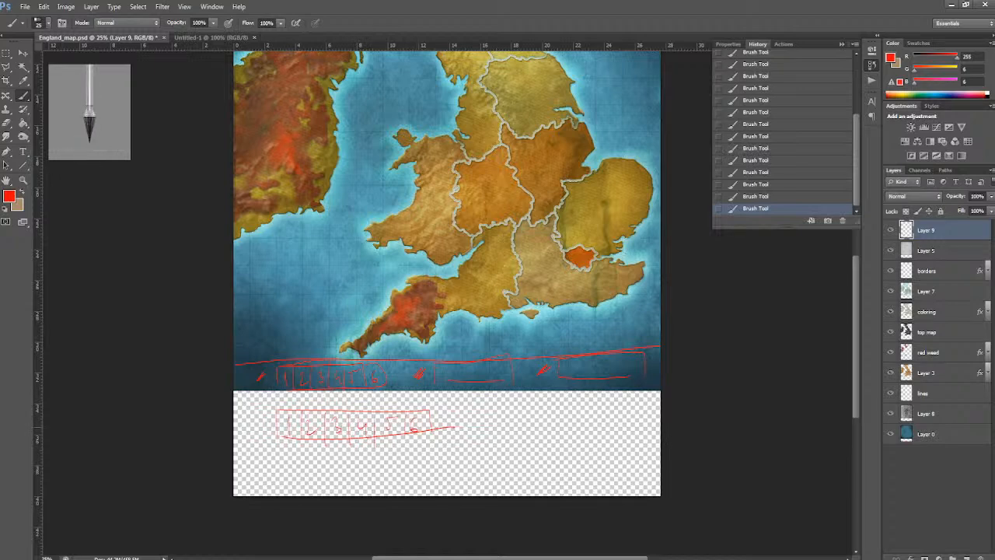
- Sketch two adjoining boxes with horizontal text lines beside the new numbered row in the blank area
mouse_move(463, 406)
left_mouse_down()
mouse_move(462, 432)
mouse_move(557, 402)
mouse_move(557, 440)
left_mouse_up()
left_click_drag(470, 440, 568, 444)
mouse_move(478, 417)
left_mouse_down()
mouse_move(531, 418)
mouse_move(568, 443)
left_mouse_up()
mouse_move(567, 403)
left_mouse_down()
mouse_move(643, 399)
mouse_move(644, 433)
left_mouse_up()
left_click_drag(567, 441, 651, 443)
mouse_move(566, 413)
left_mouse_down()
mouse_move(657, 411)
mouse_move(654, 424)
left_mouse_up()
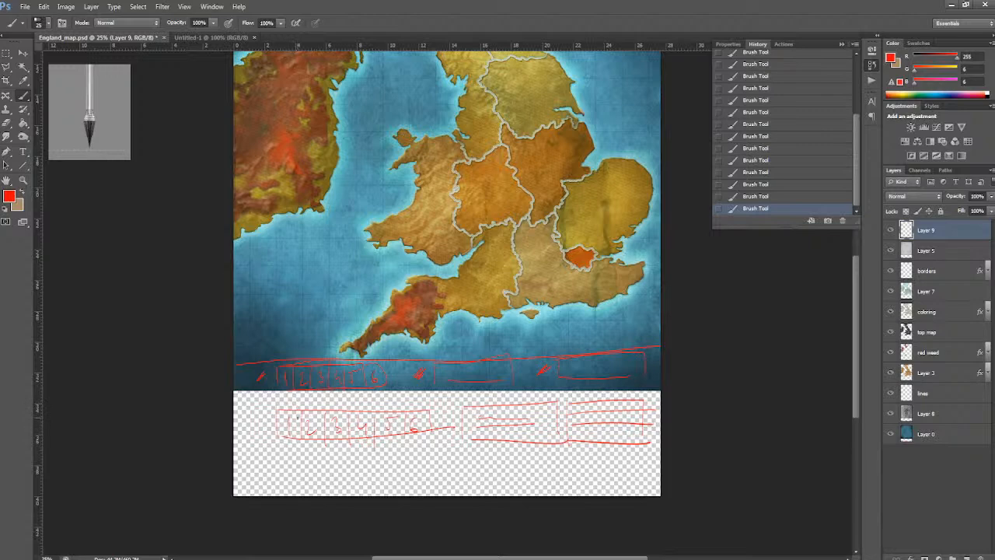
- Sketch a small marker with an arrow above the new numbered row, and an arrow from its last cell to a circle in the adjacent box
left_click_drag(285, 403, 292, 408)
mouse_move(298, 404)
left_mouse_down()
mouse_move(341, 404)
mouse_move(314, 421)
mouse_move(418, 422)
left_mouse_up()
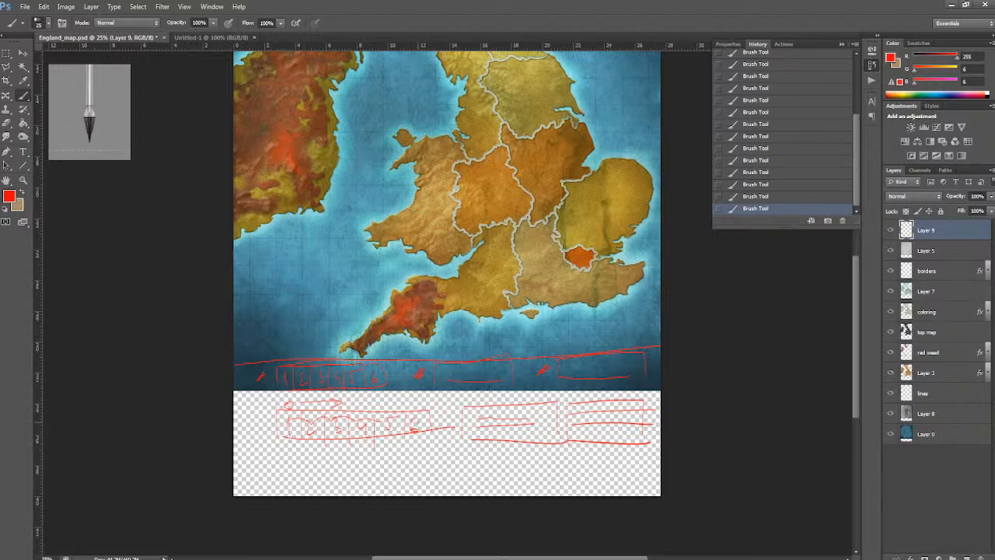
mouse_move(430, 421)
left_mouse_down()
mouse_move(487, 439)
mouse_move(483, 411)
left_mouse_up()
left_click_drag(580, 402, 580, 444)
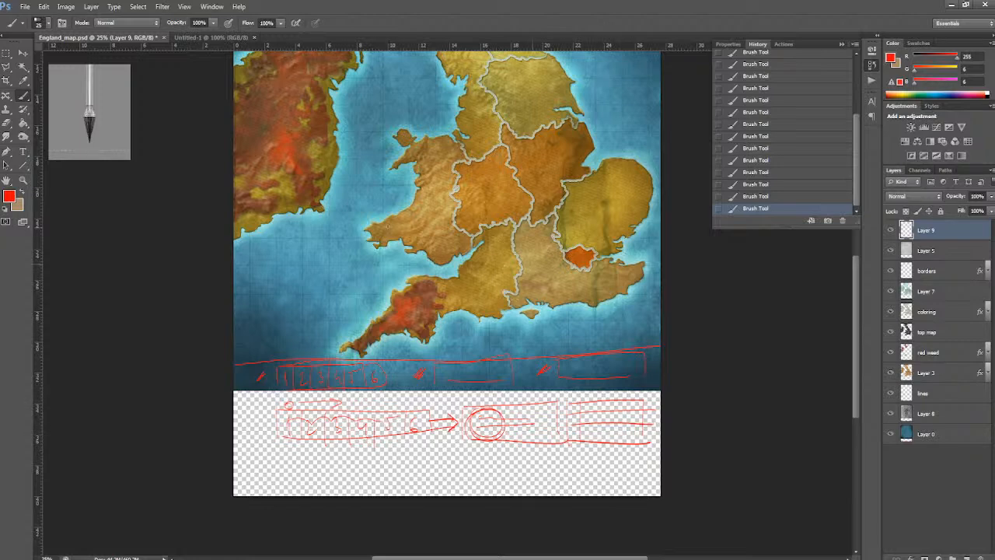
- Add more text lines to the rightmost box in the blank area and extend it downward with another row
left_click_drag(852, 355, 855, 343)
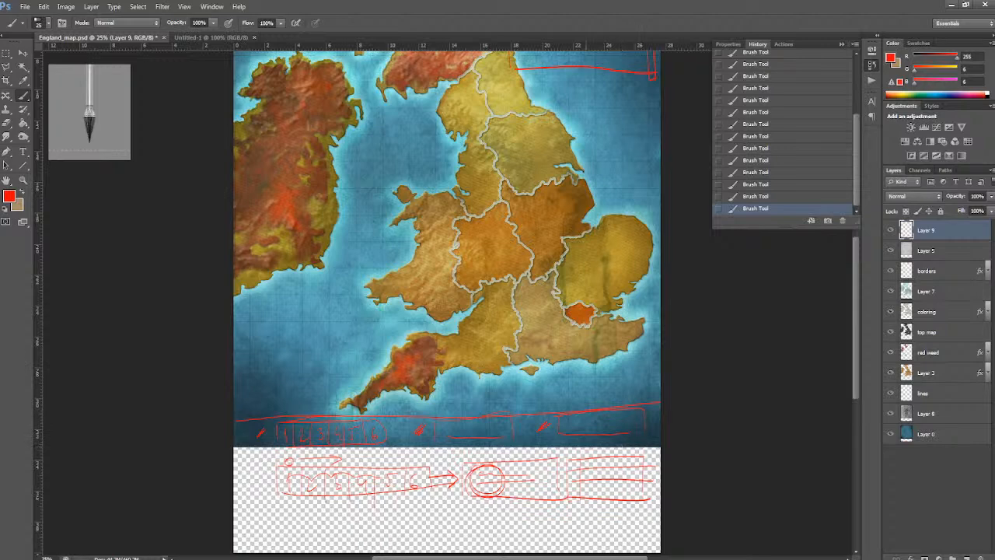
left_click_drag(582, 461, 644, 472)
left_click_drag(599, 464, 608, 461)
left_click_drag(598, 488, 638, 492)
mouse_move(571, 498)
left_mouse_down()
mouse_move(650, 510)
mouse_move(636, 509)
left_mouse_up()
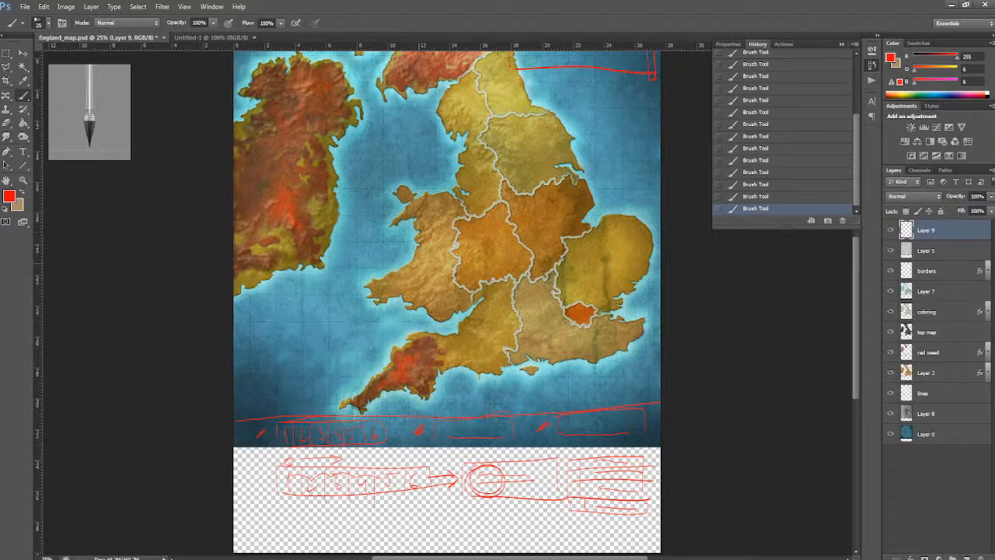
- Sketch square pieces with small markers beneath them on Wales and the two orange central regions
mouse_move(421, 253)
left_mouse_down()
mouse_move(421, 273)
mouse_move(439, 250)
mouse_move(441, 272)
mouse_move(420, 271)
mouse_move(441, 272)
mouse_move(441, 250)
mouse_move(442, 272)
left_mouse_up()
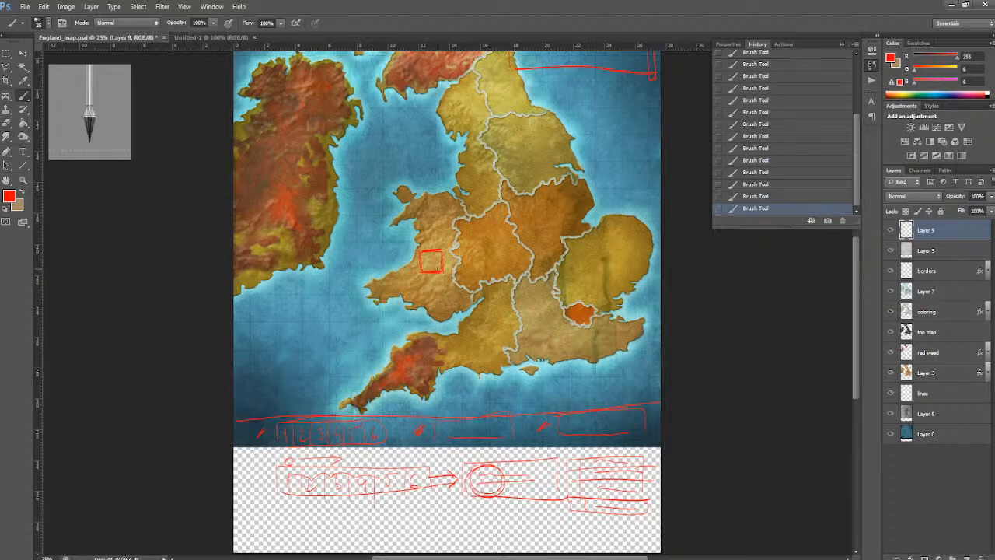
left_click_drag(424, 276, 436, 278)
mouse_move(486, 246)
left_mouse_down()
mouse_move(507, 230)
mouse_move(487, 248)
mouse_move(495, 251)
left_mouse_up()
mouse_move(547, 204)
left_mouse_down()
mouse_move(546, 222)
mouse_move(565, 221)
mouse_move(553, 231)
mouse_move(567, 229)
left_mouse_up()
- Sketch two leftward arrows along the bottom band's upper line and circles at the start of each of its three boxes
left_click_drag(327, 408, 359, 408)
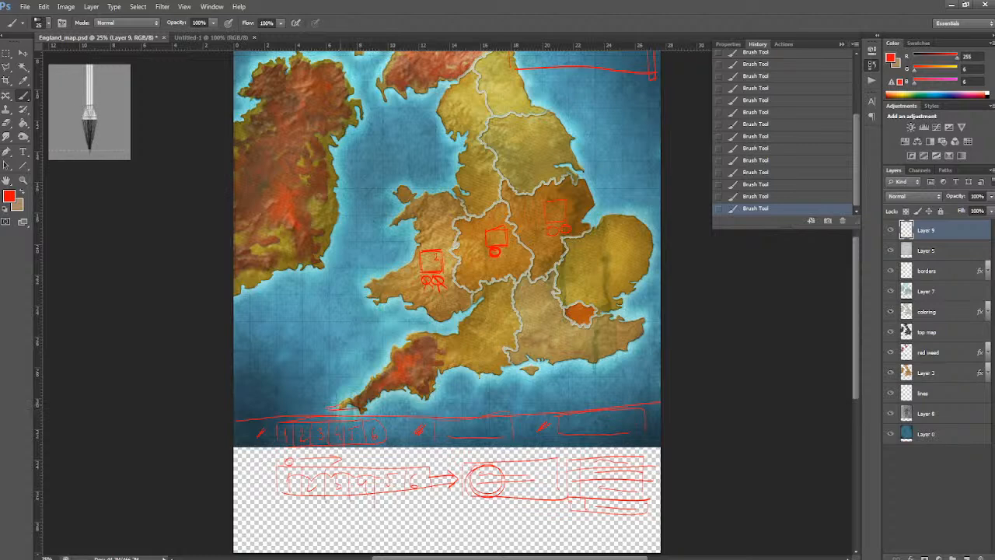
left_click_drag(455, 405, 486, 406)
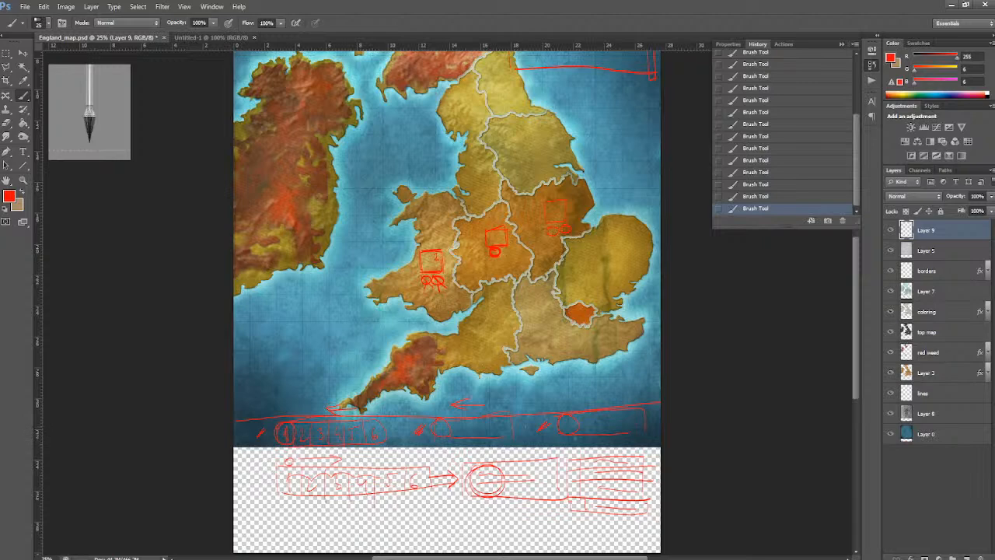
- Sketch a boundary line across the blank canvas area and outline the rightmost lined box again
left_click_drag(856, 364, 857, 366)
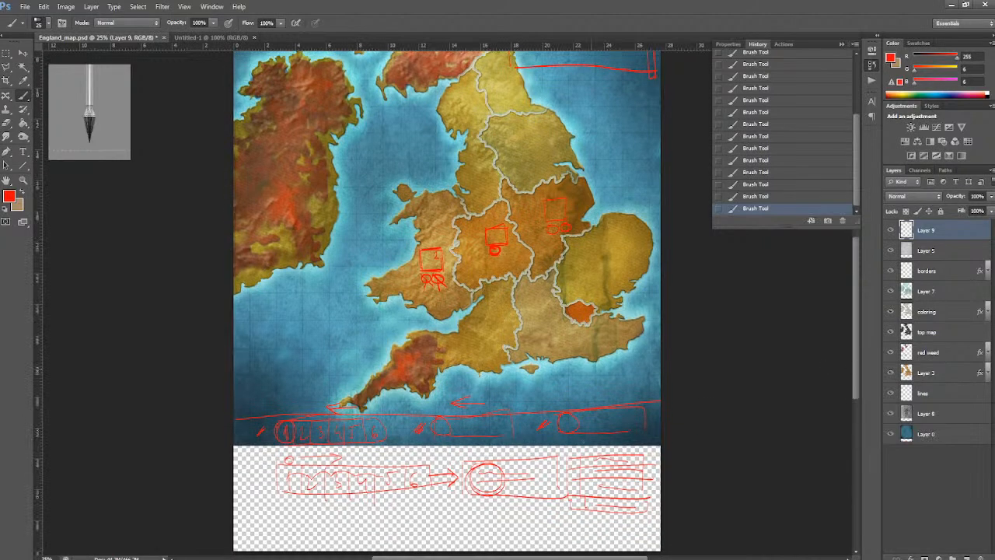
left_click_drag(235, 517, 660, 509)
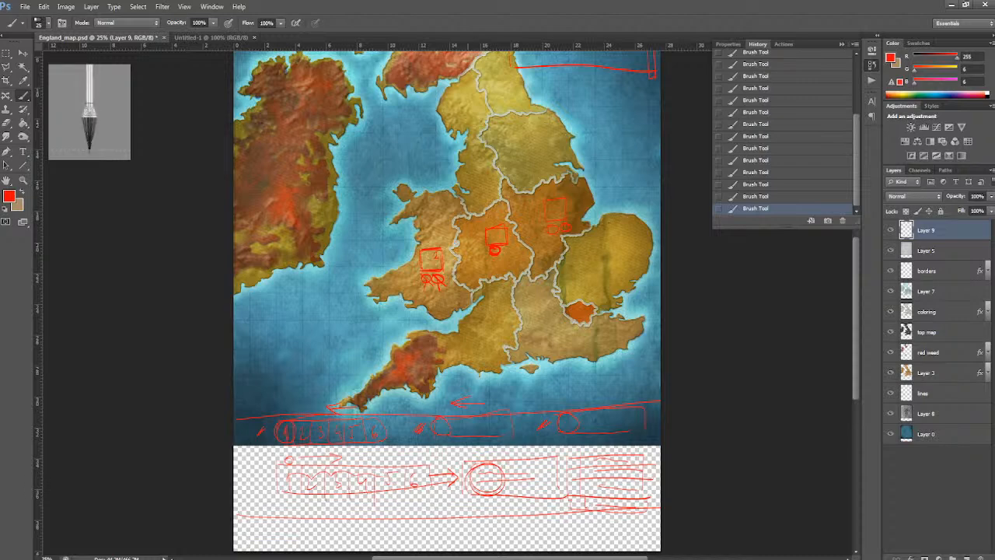
mouse_move(569, 507)
left_mouse_down()
mouse_move(569, 459)
mouse_move(644, 449)
mouse_move(645, 498)
mouse_move(606, 510)
left_mouse_up()
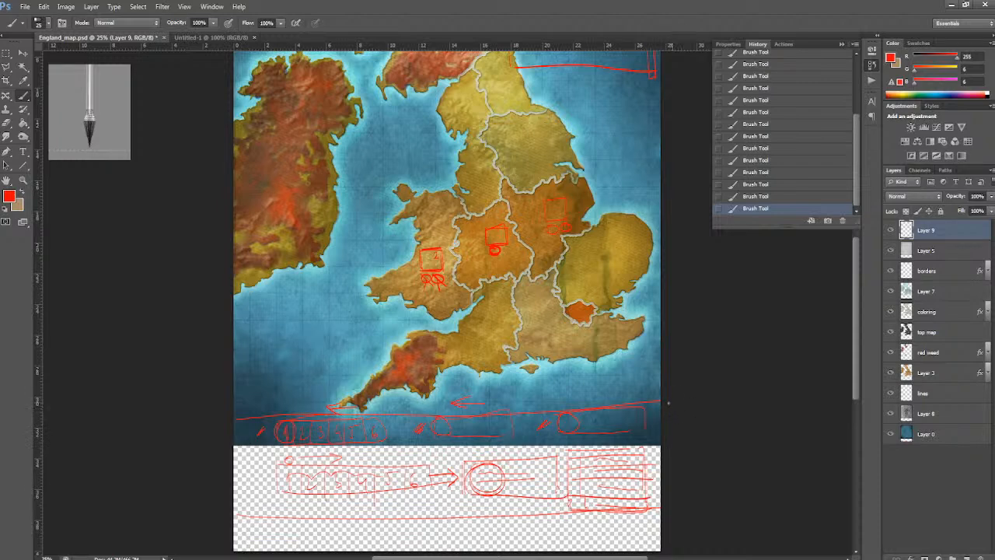
- Sketch a square around the small orange region in the southeast and letter "London" above it
left_click_drag(859, 354, 858, 294)
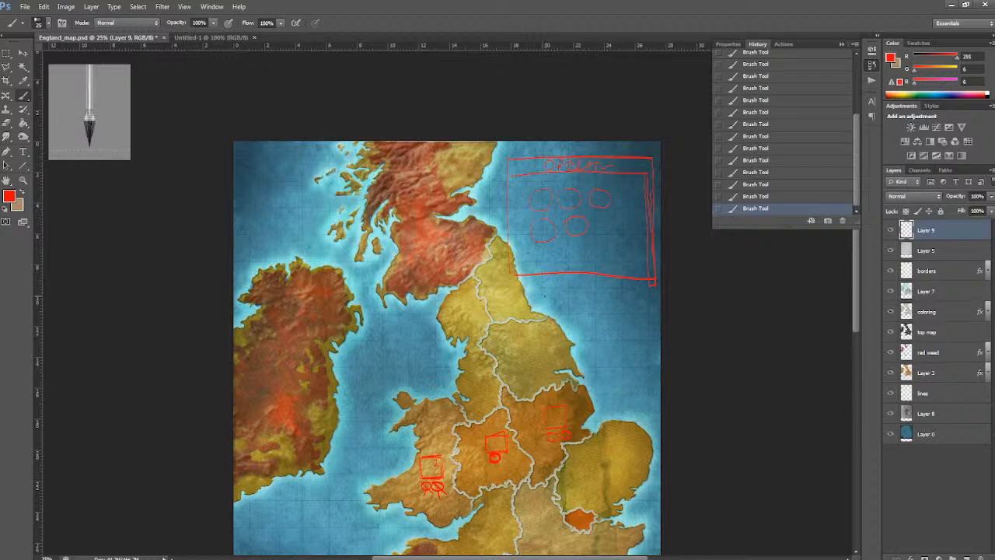
scroll(812, 341, "down", 4)
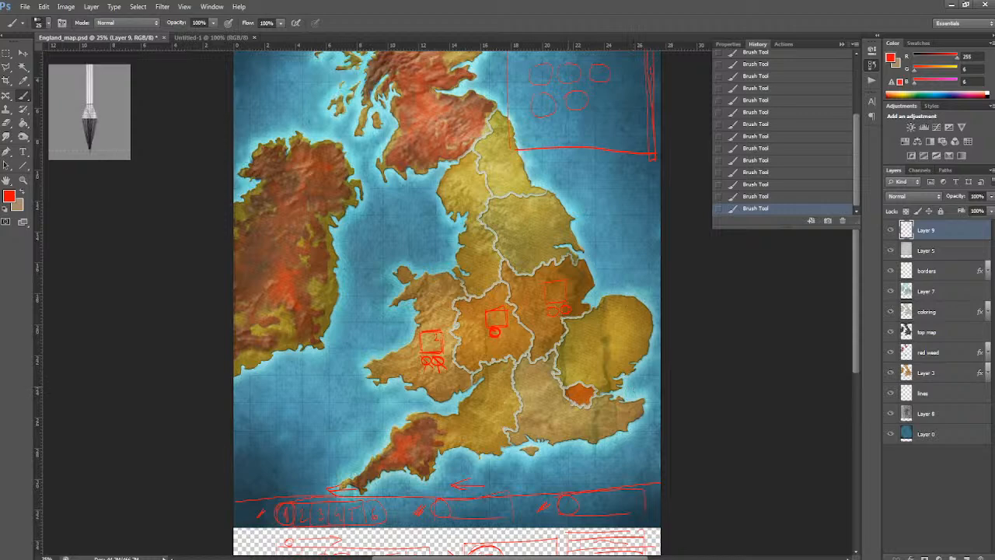
mouse_move(573, 384)
left_mouse_down()
mouse_move(595, 384)
mouse_move(596, 406)
left_mouse_up()
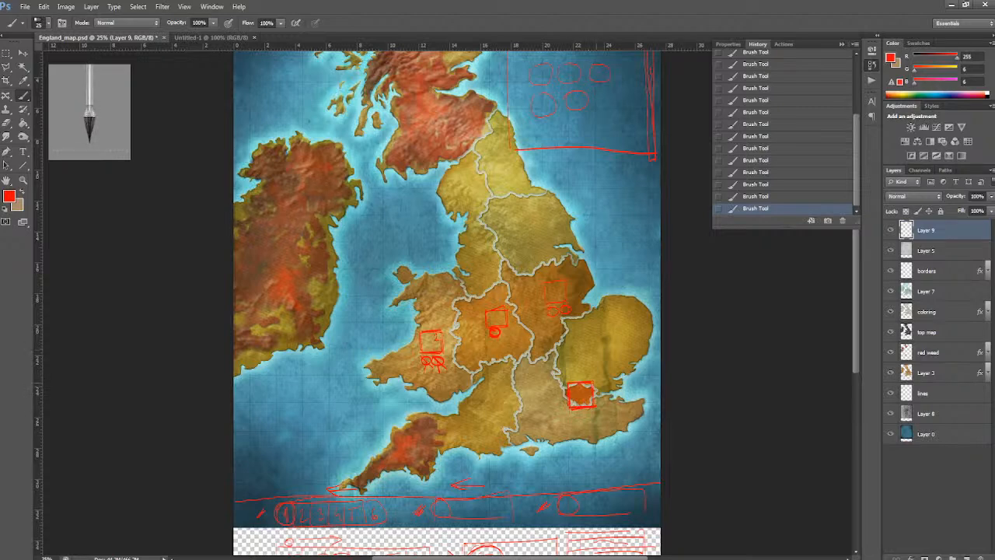
left_click_drag(567, 370, 585, 375)
left_click_drag(588, 368, 604, 375)
- Draw a red circle on southern Scotland, then change the brush colour to white
scroll(858, 335, "up", 5)
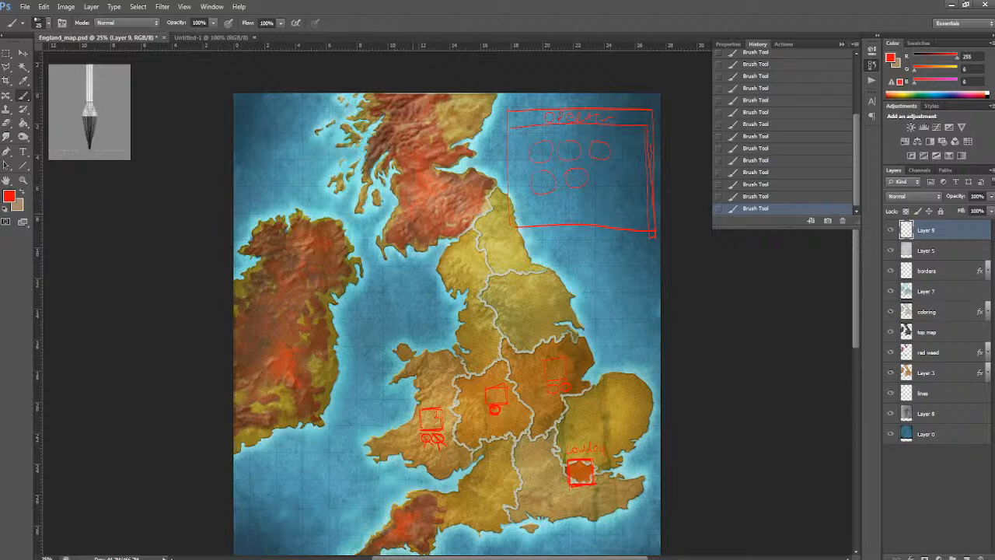
left_click_drag(418, 210, 409, 231)
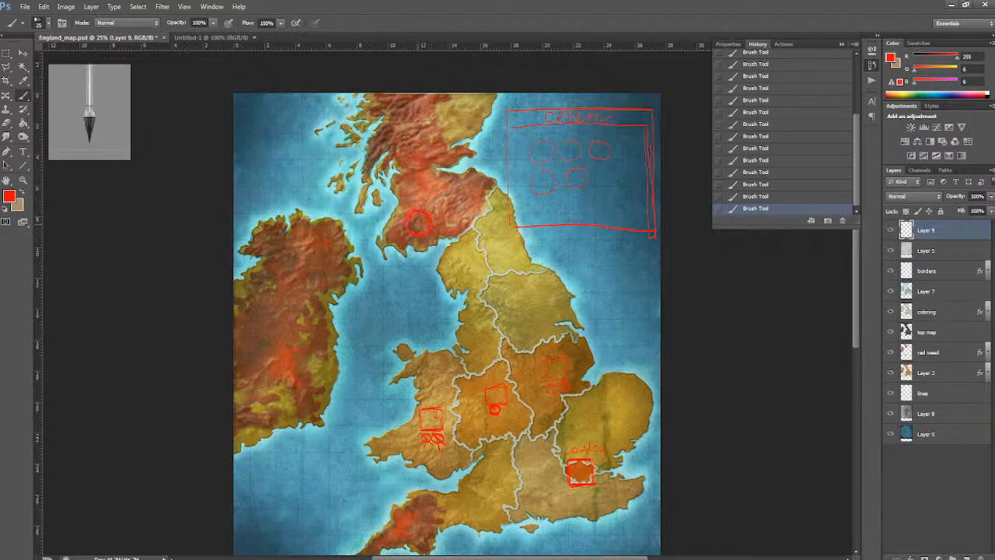
left_click(22, 192)
left_click(10, 198)
left_click_drag(673, 391, 631, 359)
left_click(887, 358)
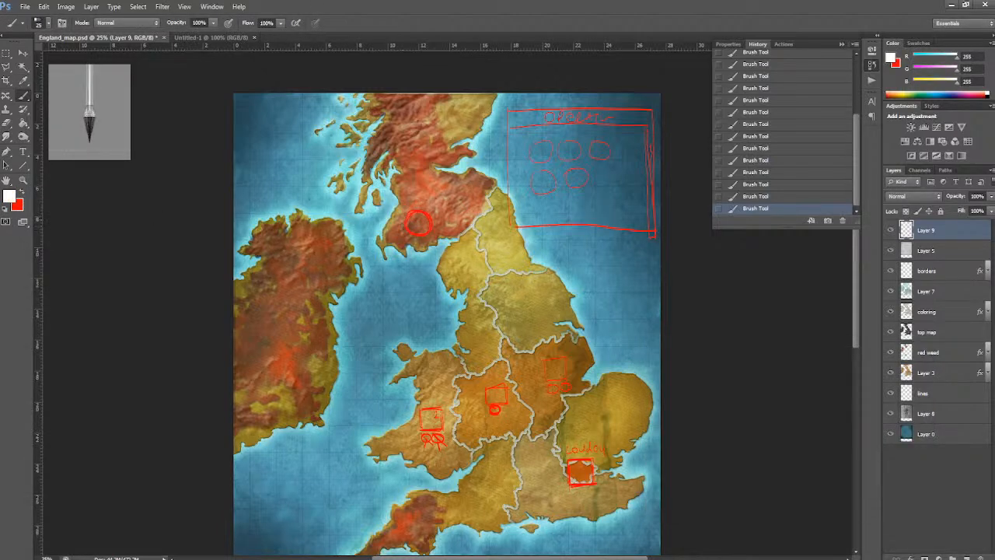
- Draw white circles on southern and northern Scotland, on northern and southern Ireland, and on the red southwestern peninsula
left_click_drag(410, 215, 415, 213)
mouse_move(311, 252)
left_mouse_down()
mouse_move(296, 269)
mouse_move(315, 251)
mouse_move(325, 263)
left_mouse_up()
mouse_move(277, 377)
left_mouse_down()
mouse_move(272, 404)
mouse_move(294, 381)
left_mouse_up()
left_click_drag(856, 326, 860, 370)
mouse_move(418, 380)
left_mouse_down()
mouse_move(396, 393)
mouse_move(422, 386)
mouse_move(410, 393)
left_mouse_up()
left_click_drag(858, 315, 858, 288)
mouse_move(432, 141)
left_mouse_down()
mouse_move(419, 159)
mouse_move(445, 158)
mouse_move(433, 143)
left_mouse_up()
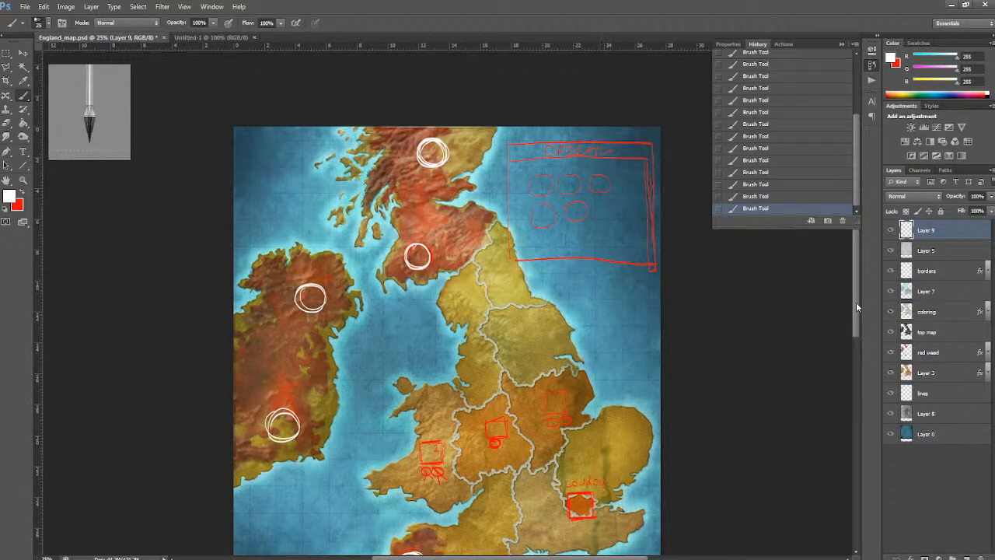
- Sketch a white route with small node circles from the northern Scotland circle through the eastern regions to London
left_click_drag(856, 302, 856, 309)
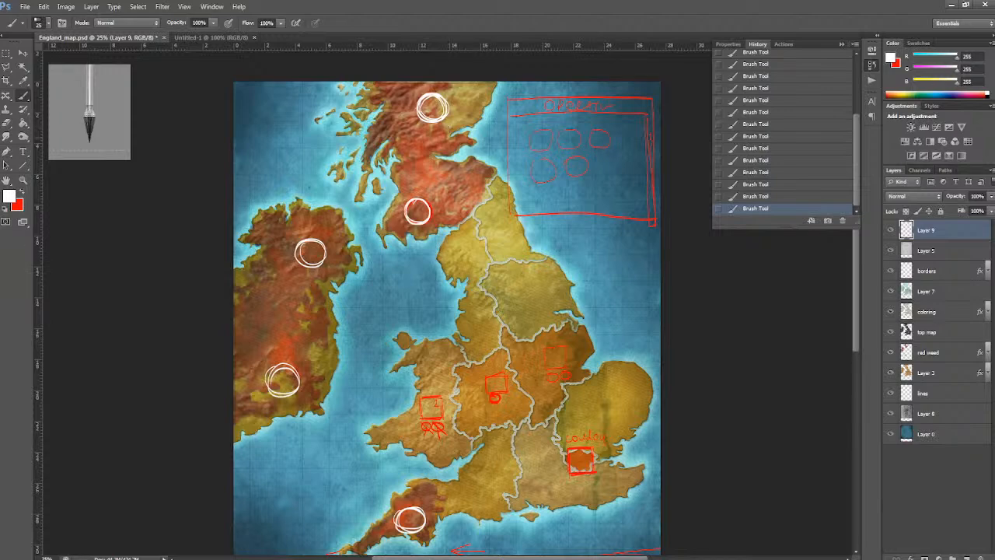
left_click_drag(448, 129, 503, 218)
left_click(520, 290, "shift")
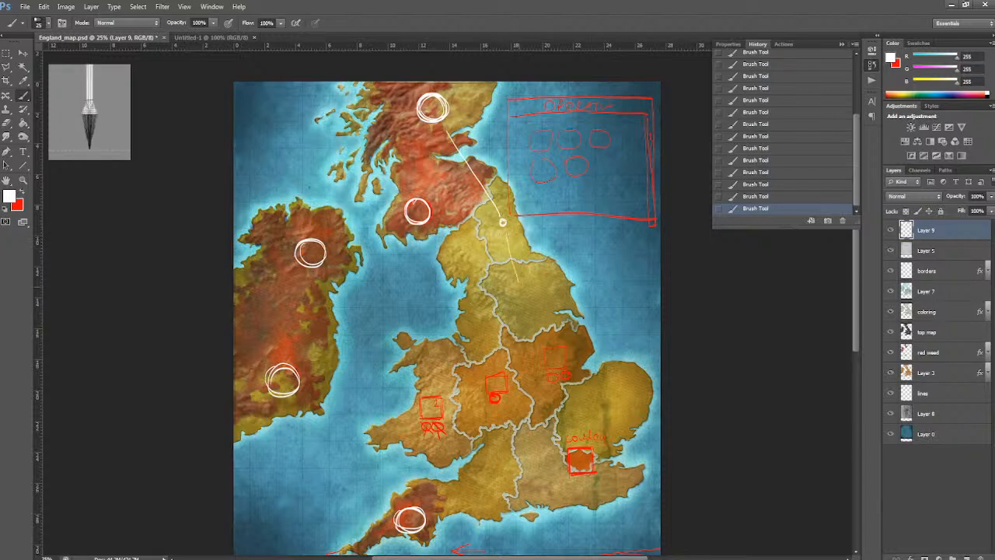
left_click(536, 364, "shift")
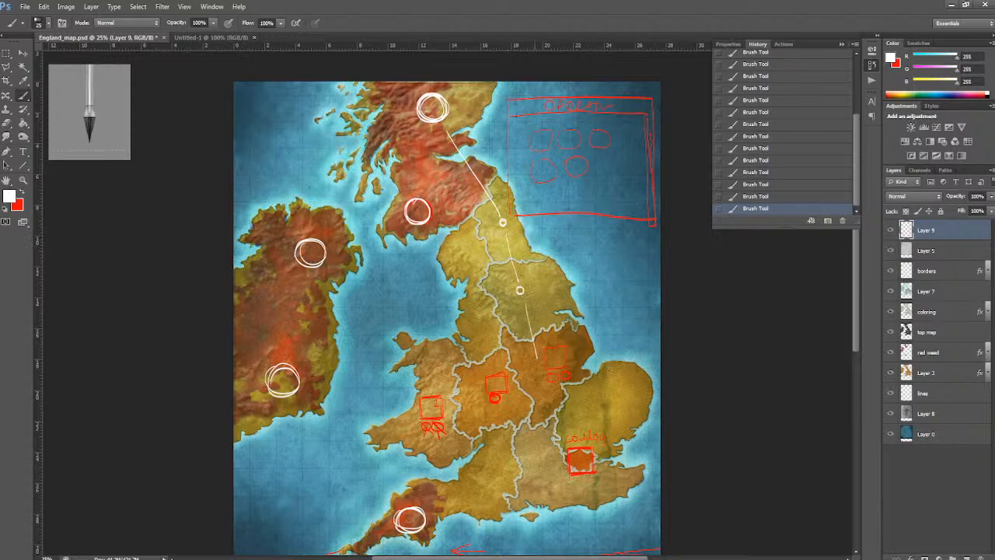
left_click(605, 404, "shift")
left_click_drag(468, 165, 470, 166)
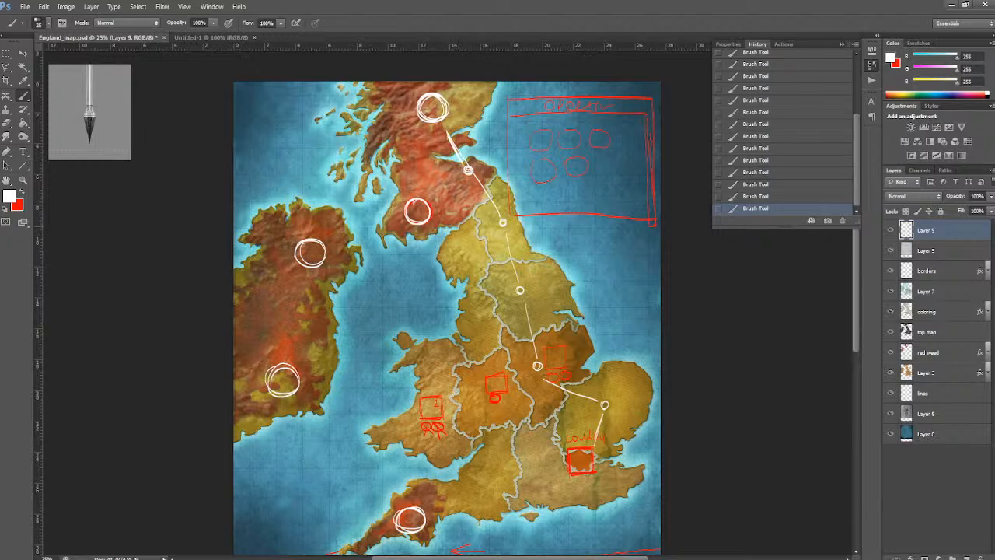
- Sketch a second white route with nodes from the southern Scotland circle down the western regions and across to London
mouse_move(433, 221)
left_mouse_down()
mouse_move(465, 255)
mouse_move(478, 318)
mouse_move(474, 392)
left_mouse_up()
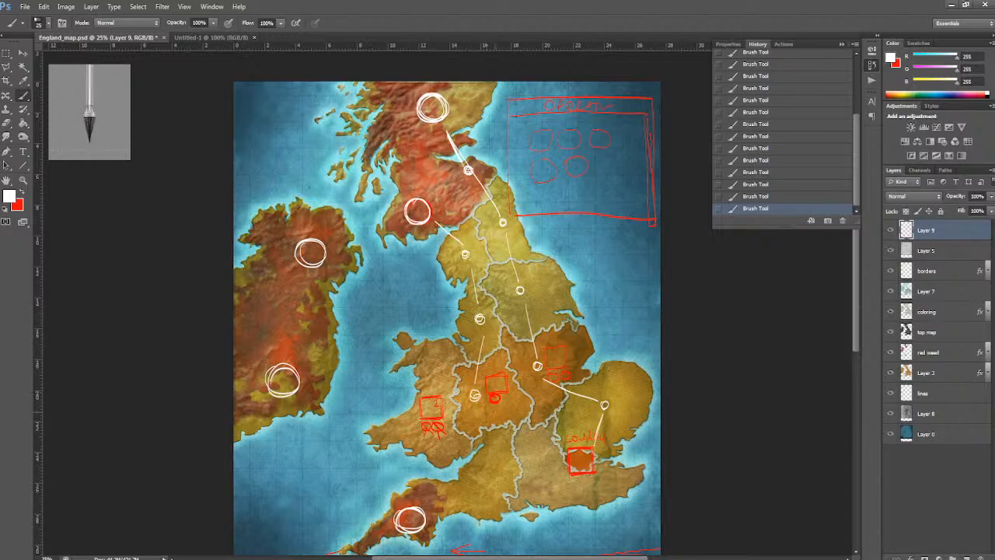
left_click_drag(478, 403, 500, 455)
left_click_drag(504, 460, 547, 466)
- Sketch a white sea route with nodes from the southwestern circle along the south coast to London, and thicken that starting circle
mouse_move(432, 528)
left_mouse_down()
mouse_move(487, 542)
mouse_move(599, 528)
left_mouse_up()
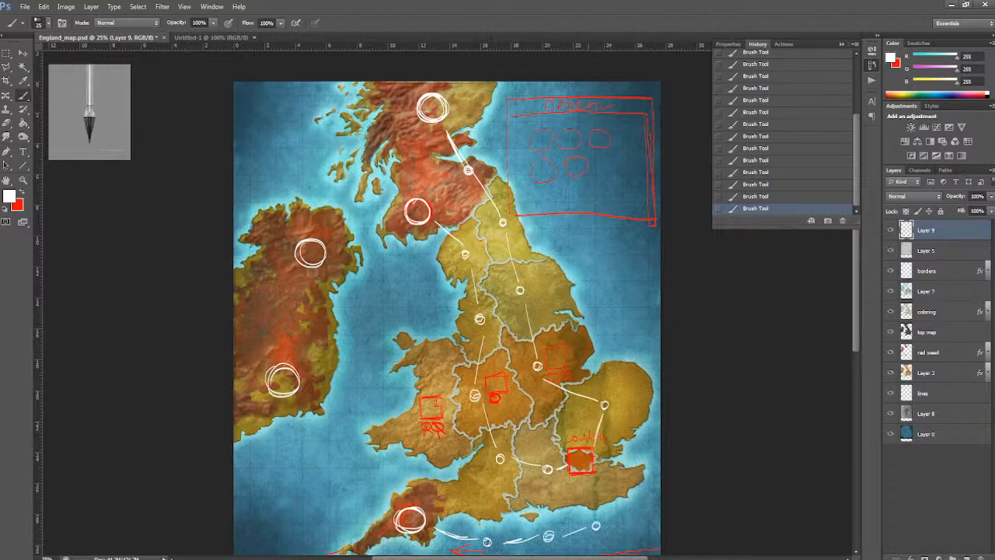
left_click_drag(587, 476, 595, 497)
mouse_move(400, 514)
left_mouse_down()
mouse_move(419, 536)
mouse_move(425, 515)
left_mouse_up()
- Sketch a white table with several rows, a narrow first column and a scribbled heading in the sea northwest of Scotland
left_click_drag(856, 340, 856, 371)
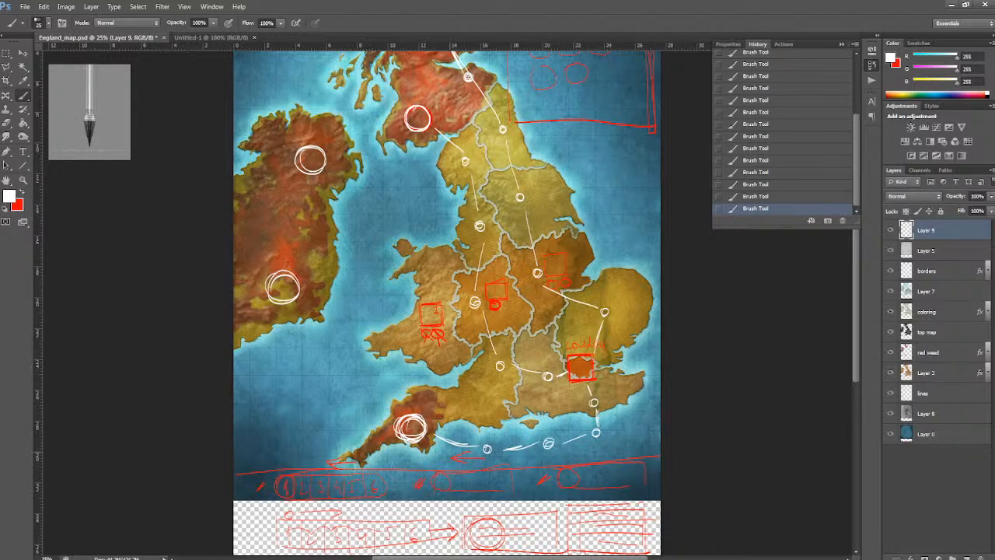
mouse_move(858, 337)
left_mouse_down()
mouse_move(856, 326)
mouse_move(852, 348)
left_mouse_up()
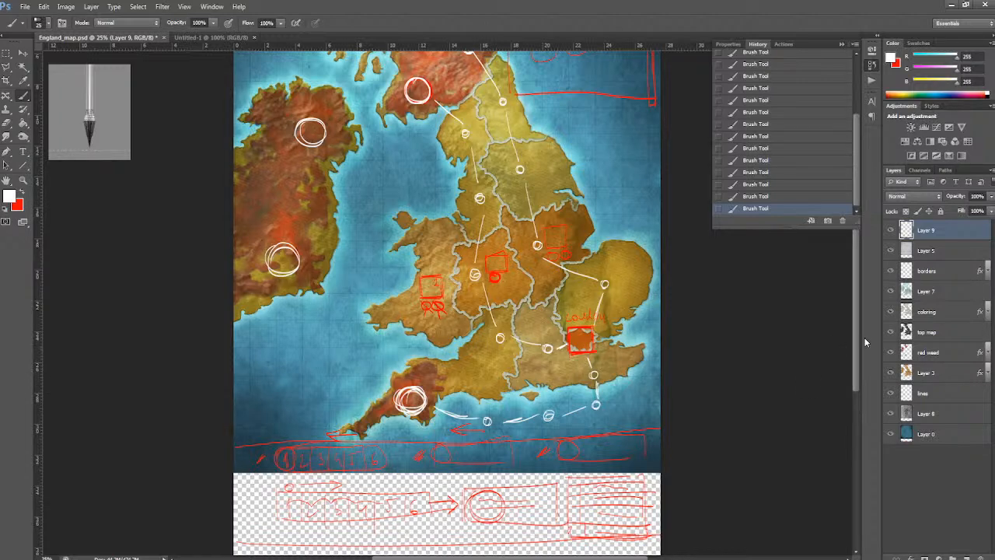
left_click_drag(858, 353, 860, 311)
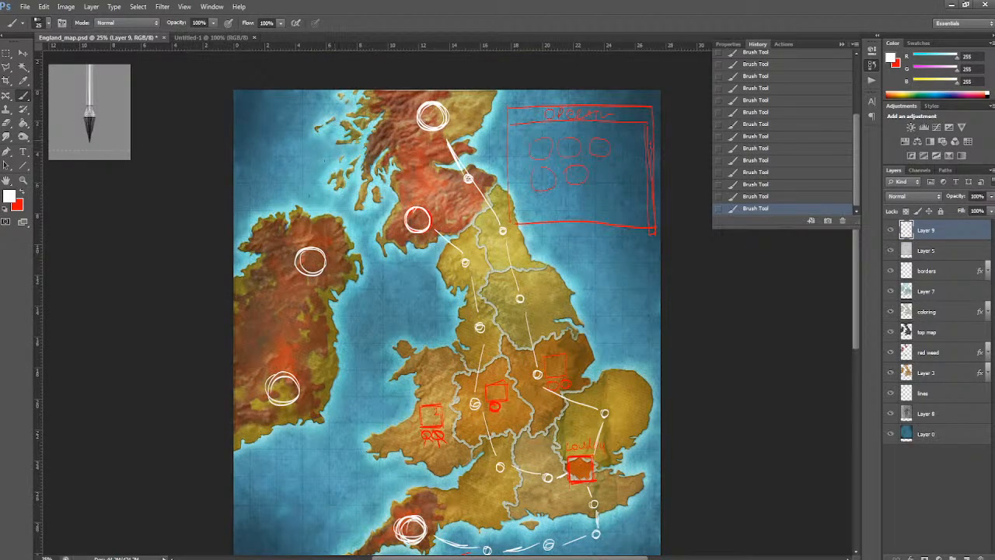
mouse_move(248, 100)
left_mouse_down()
mouse_move(253, 191)
mouse_move(327, 105)
mouse_move(322, 191)
left_mouse_up()
left_click_drag(252, 194, 322, 195)
left_click_drag(249, 117, 334, 116)
left_click_drag(252, 136, 334, 134)
left_click_drag(253, 153, 336, 152)
mouse_move(250, 172)
left_mouse_down()
mouse_move(330, 171)
mouse_move(329, 183)
left_mouse_up()
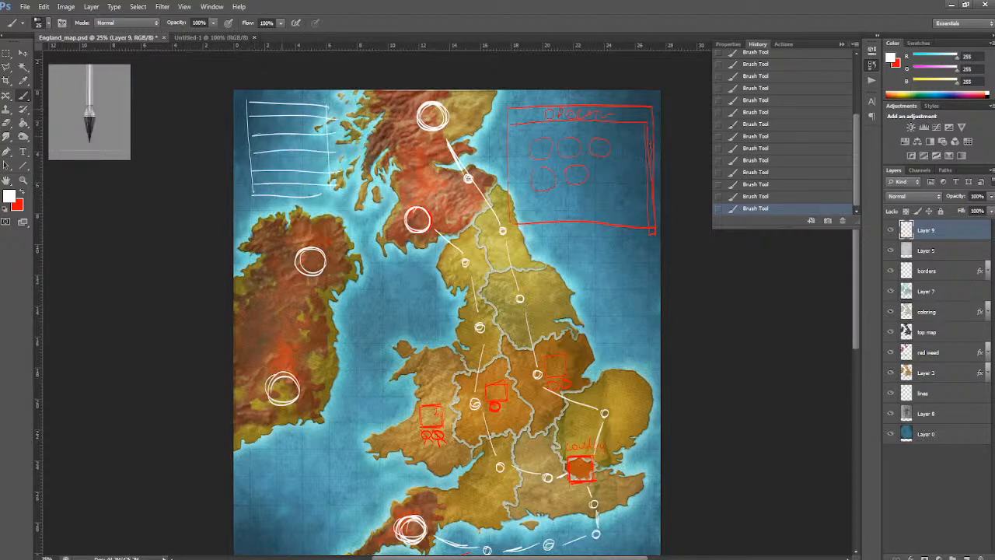
mouse_move(270, 96)
left_mouse_down()
mouse_move(301, 96)
mouse_move(263, 193)
left_mouse_up()
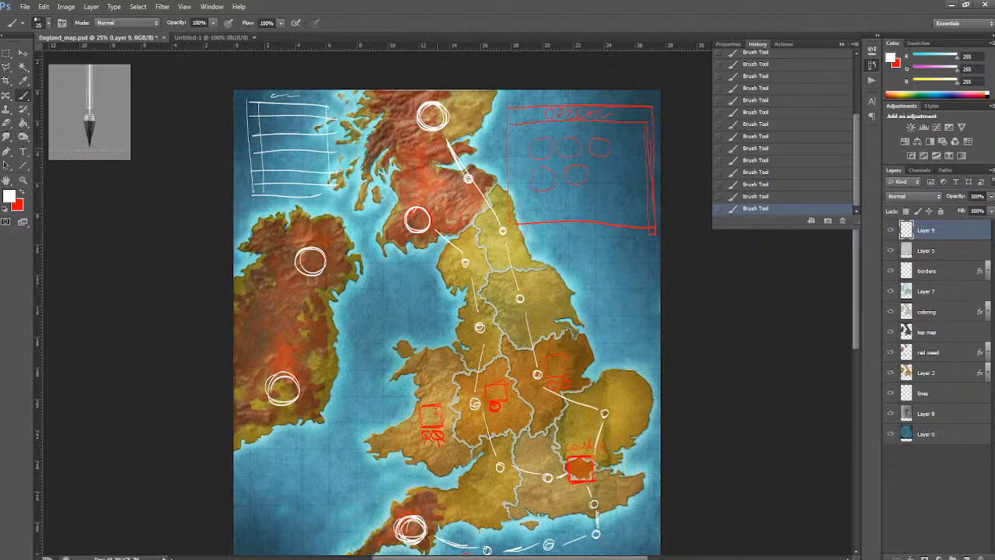
- Number the five white circles by hand: 1 and 2 in Scotland, 3 and 4 in Ireland, 5 in the southwest
left_click_drag(414, 221, 420, 225)
left_click_drag(427, 112, 440, 123)
left_click_drag(306, 254, 307, 269)
left_click_drag(280, 379, 285, 401)
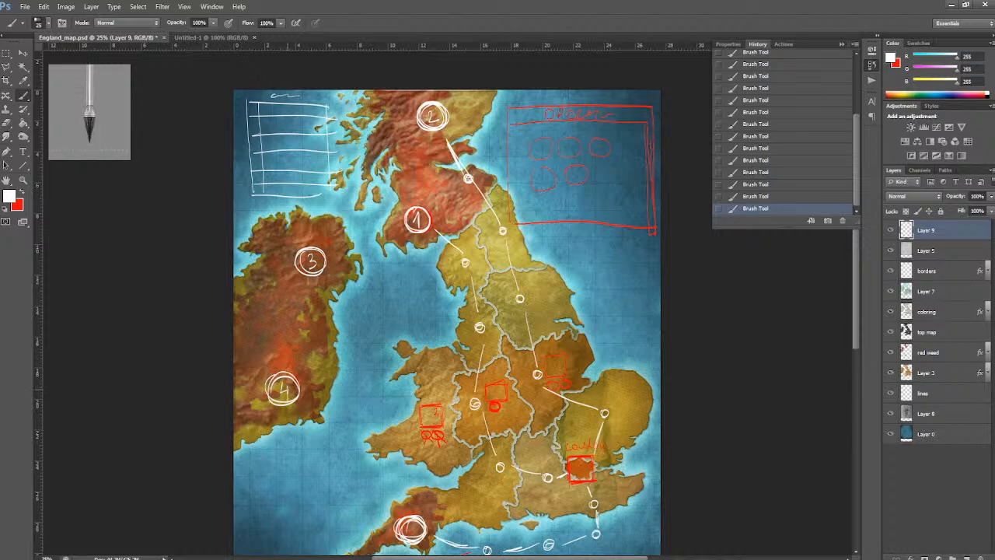
left_click_drag(408, 522, 409, 537)
left_click_drag(408, 523, 418, 523)
- Sketch white node routes from circle 3 across the sea and Wales to the Midlands, and from circle 4 across the sea to southwest England
mouse_move(335, 273)
left_mouse_down()
mouse_move(409, 309)
mouse_move(432, 332)
mouse_move(433, 394)
mouse_move(465, 402)
mouse_move(450, 397)
left_mouse_up()
mouse_move(450, 397)
left_mouse_down()
mouse_move(471, 403)
mouse_move(441, 394)
mouse_move(479, 403)
left_mouse_up()
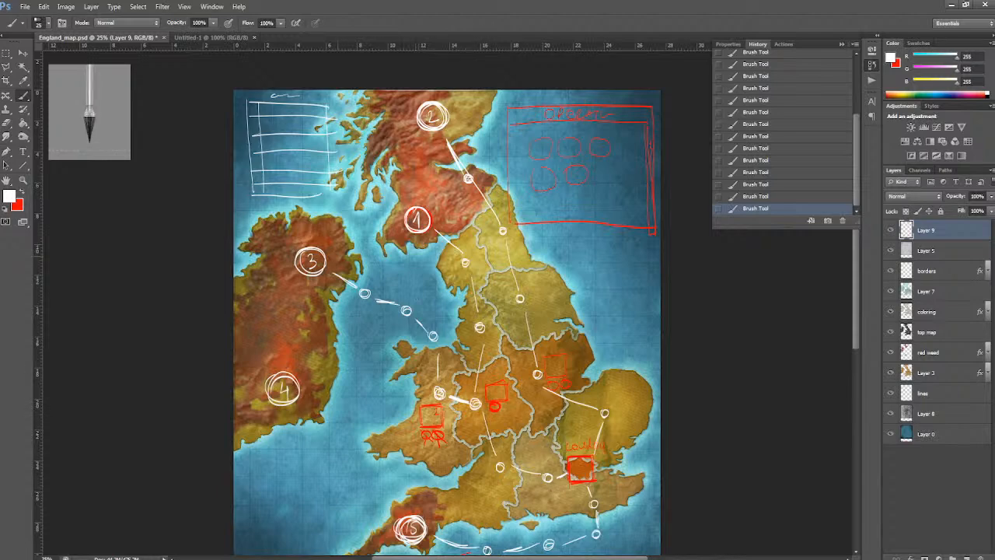
mouse_move(290, 414)
left_mouse_down()
mouse_move(298, 465)
mouse_move(304, 459)
mouse_move(342, 486)
mouse_move(384, 473)
left_mouse_up()
left_click_drag(409, 473, 487, 462)
left_click_drag(485, 414, 498, 452)
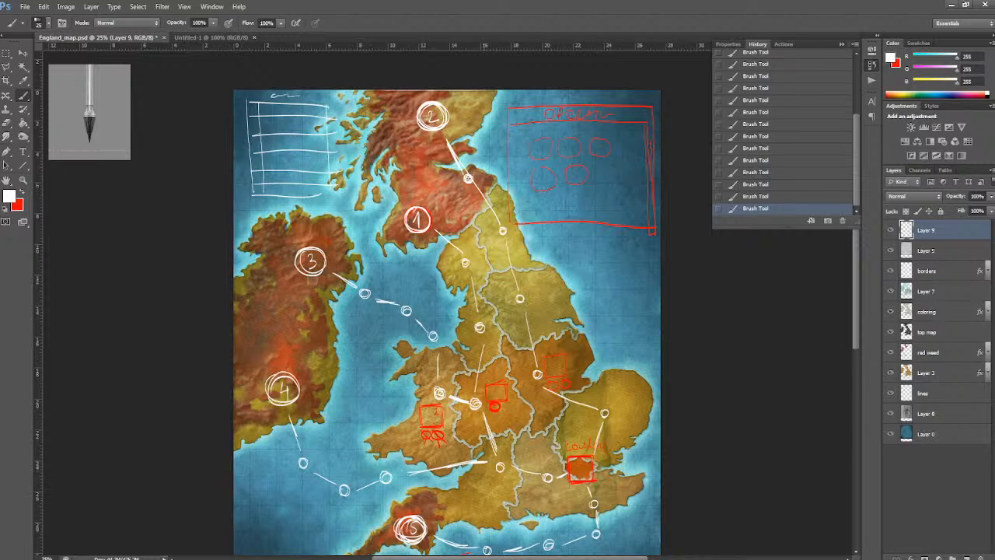
- Erase the sea stretch of circle 3's route and redraw it with two nodes leading into Wales
left_click(7, 123)
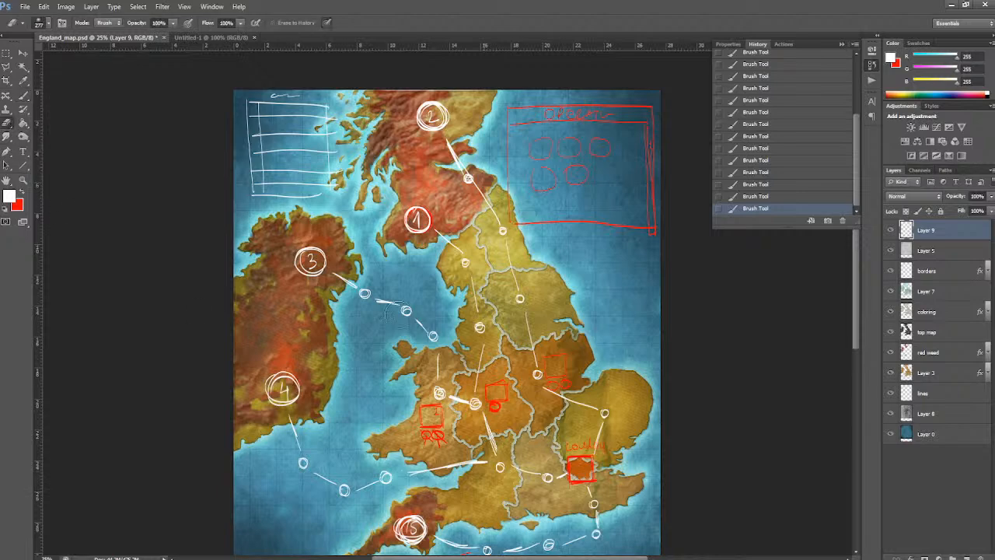
left_click_drag(386, 301, 433, 336)
left_click_drag(433, 334, 433, 333)
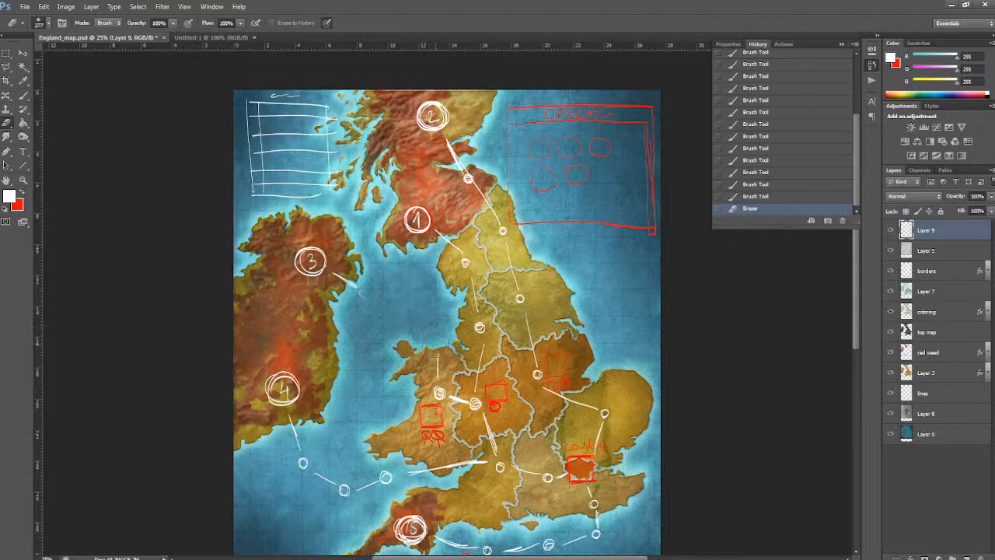
left_click(24, 96)
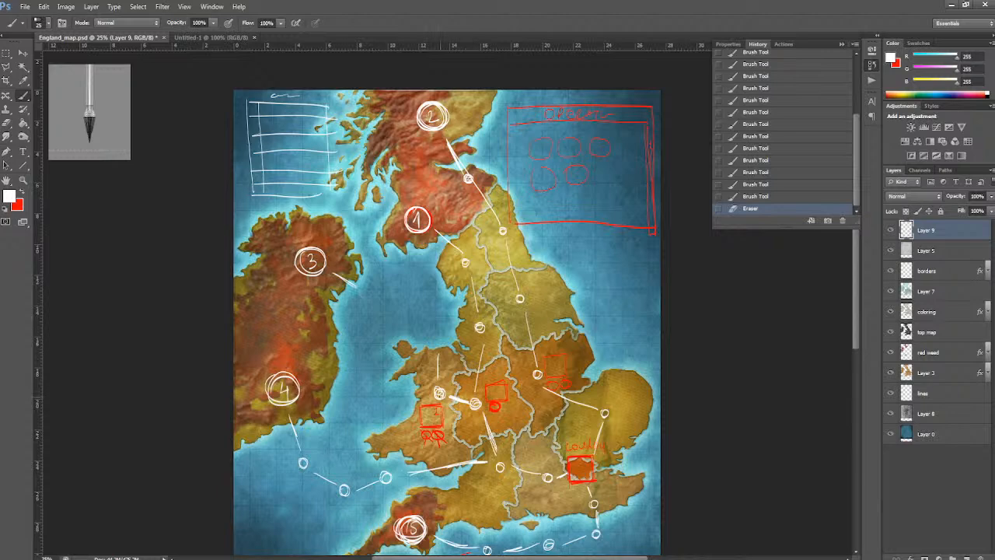
left_click_drag(437, 346, 437, 372)
left_click_drag(356, 287, 422, 321)
left_click_drag(421, 318, 437, 353)
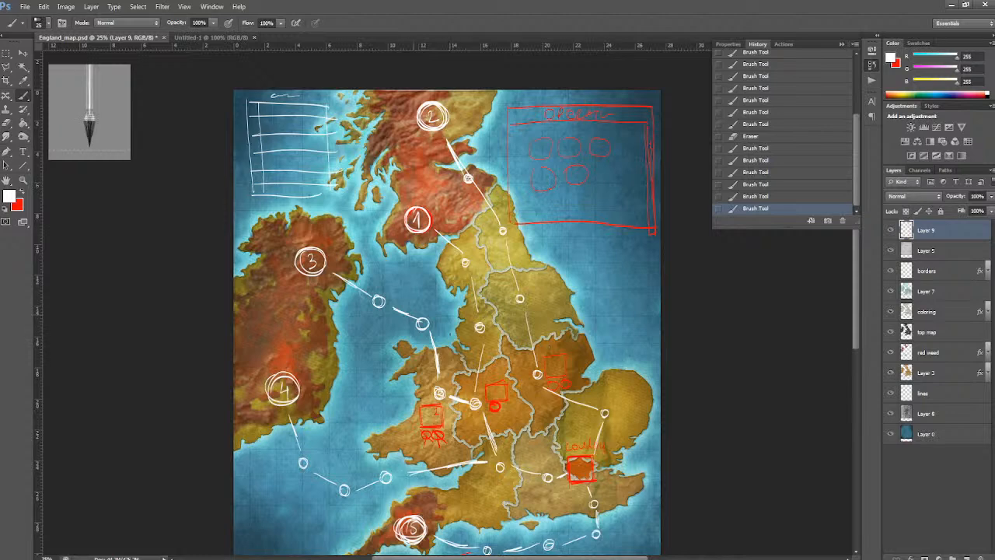
- Sketch white squares linked by short lines to the sea routes from circle 3, circle 4 and along the south coast
left_click_drag(409, 295, 403, 308)
mouse_move(407, 274)
left_mouse_down()
mouse_move(407, 297)
mouse_move(429, 298)
mouse_move(430, 275)
left_mouse_up()
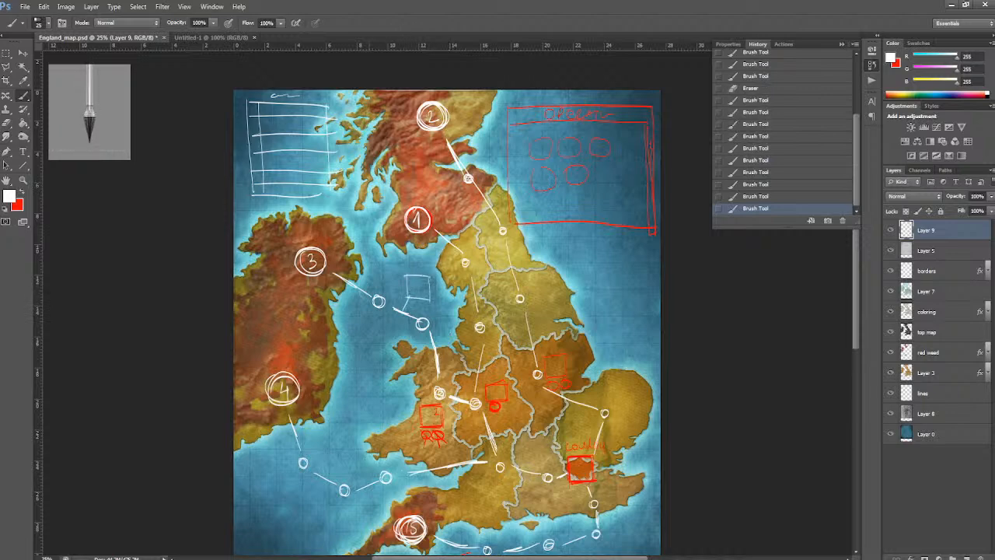
mouse_move(321, 478)
left_mouse_down()
mouse_move(290, 522)
mouse_move(295, 500)
mouse_move(318, 500)
left_mouse_up()
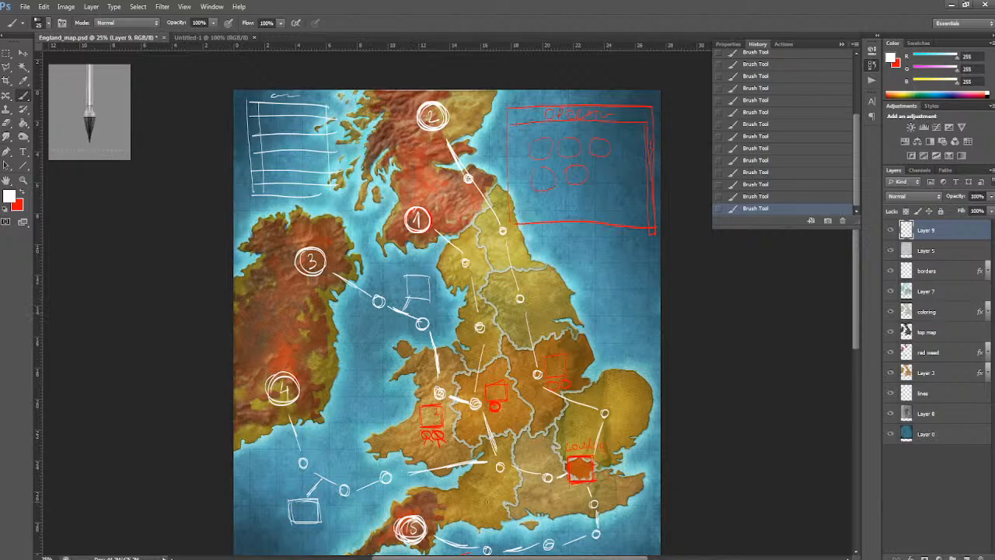
left_click_drag(857, 327, 852, 367)
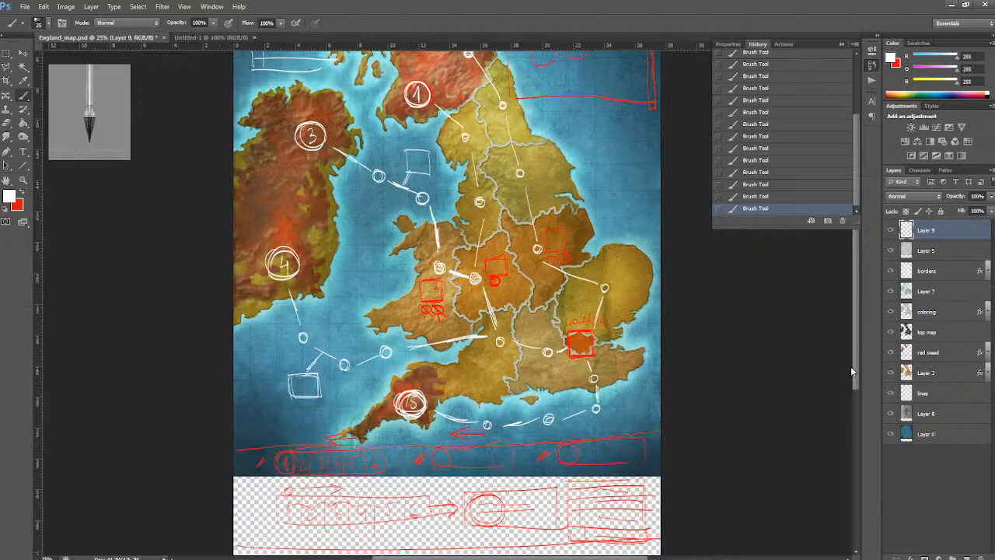
mouse_move(576, 418)
left_mouse_down()
mouse_move(597, 436)
mouse_move(618, 419)
mouse_move(597, 439)
mouse_move(599, 419)
mouse_move(617, 438)
mouse_move(592, 425)
left_mouse_up()
scroll(857, 333, "up", 2)
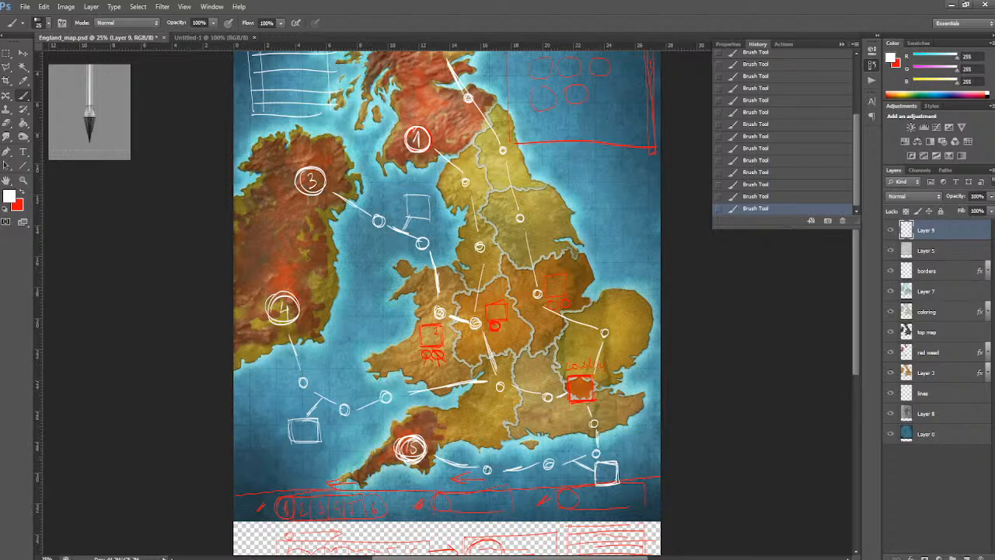
- Draw a spiky white ring around circle 3 and arrows pointing at the red table's last circle and the white table's bottom row
scroll(858, 322, "up", 2)
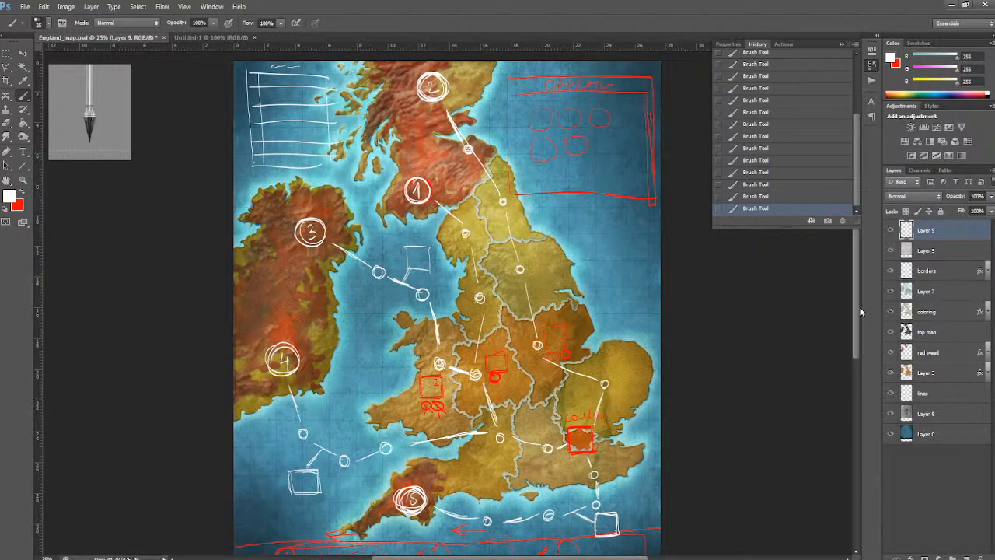
scroll(858, 319, "down", 2)
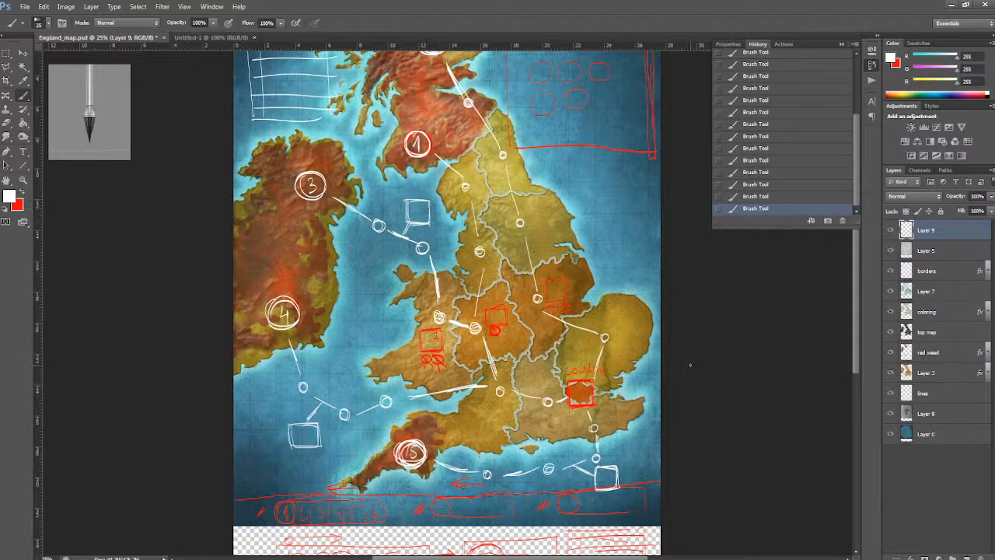
left_click_drag(857, 339, 858, 305)
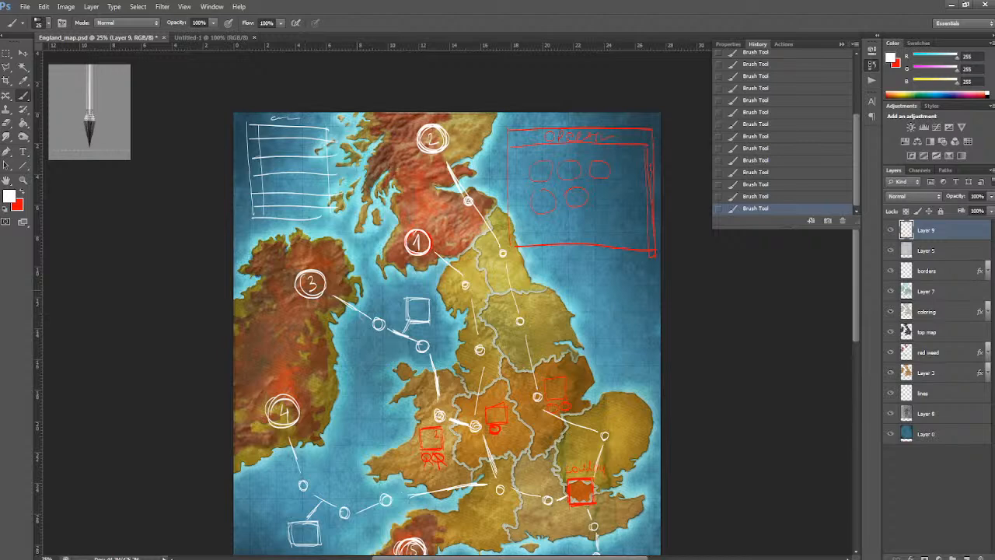
mouse_move(297, 275)
left_mouse_down()
mouse_move(319, 270)
mouse_move(329, 288)
mouse_move(318, 311)
mouse_move(290, 300)
mouse_move(289, 286)
left_mouse_up()
left_click_drag(573, 255, 576, 204)
left_click_drag(576, 204, 583, 224)
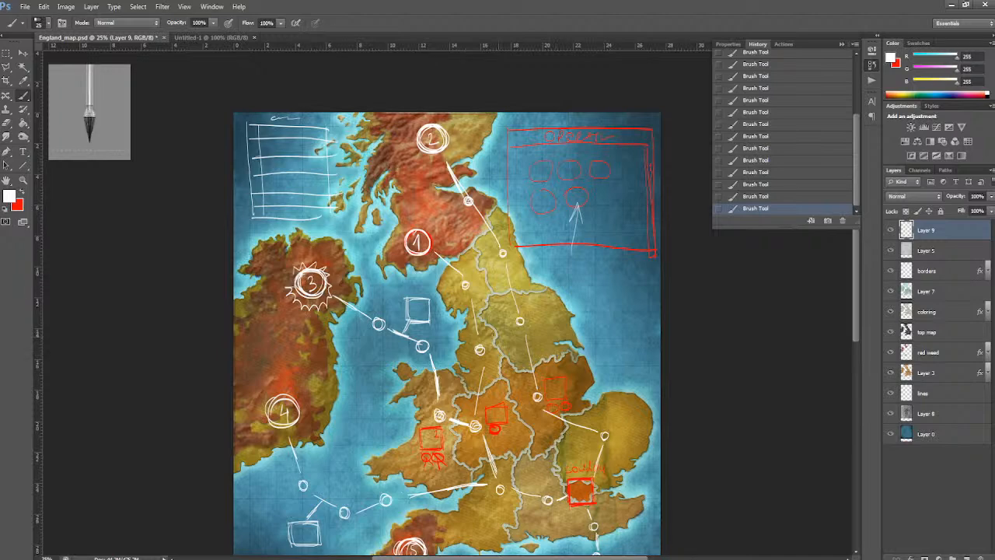
mouse_move(243, 237)
left_mouse_down()
mouse_move(260, 218)
mouse_move(262, 233)
mouse_move(246, 220)
mouse_move(264, 213)
mouse_move(263, 230)
left_mouse_up()
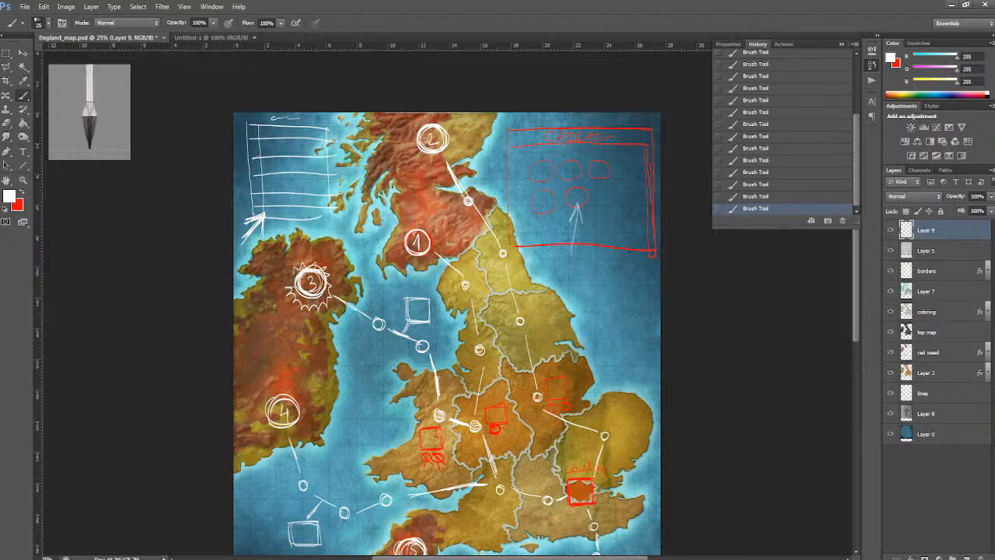
- Circle the red squares in Wales and the Midlands, and hatch Wales with white diagonal strokes
left_click_drag(490, 401, 485, 404)
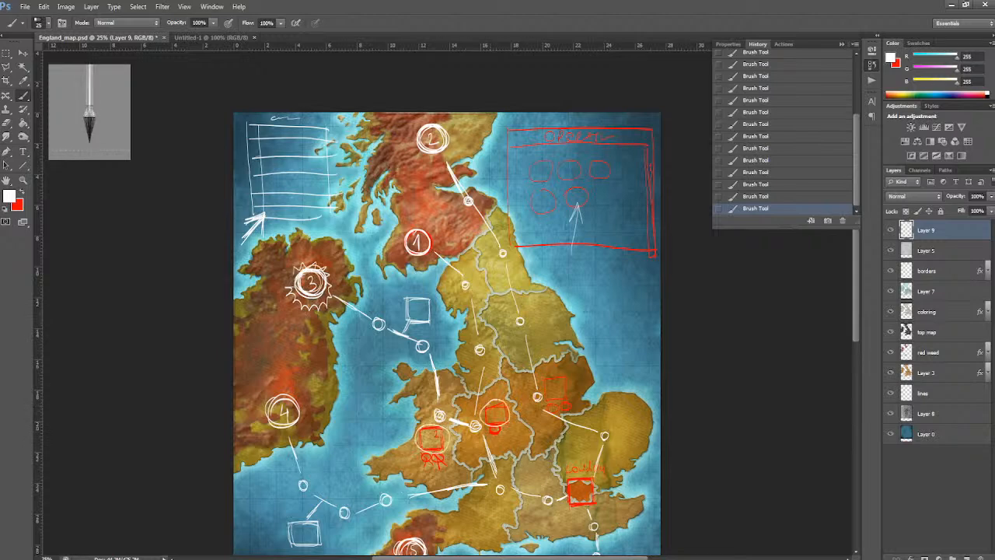
scroll(448, 311, "down", 3)
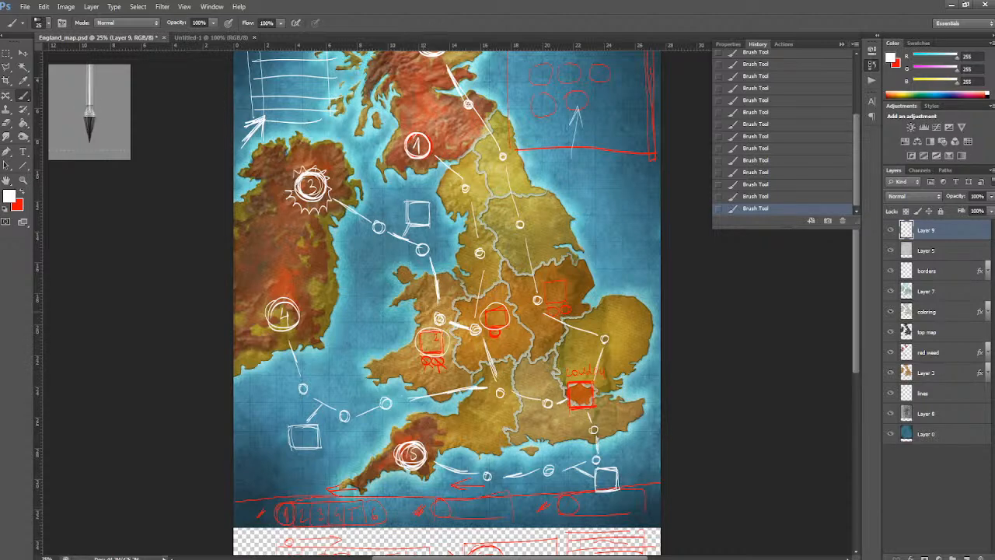
left_click_drag(434, 284, 417, 303)
mouse_move(447, 293)
left_mouse_down()
mouse_move(415, 319)
mouse_move(399, 367)
left_mouse_up()
left_click_drag(437, 346, 412, 377)
mouse_move(447, 354)
left_mouse_down()
mouse_move(420, 379)
mouse_move(433, 387)
left_mouse_up()
left_click_drag(458, 371, 438, 391)
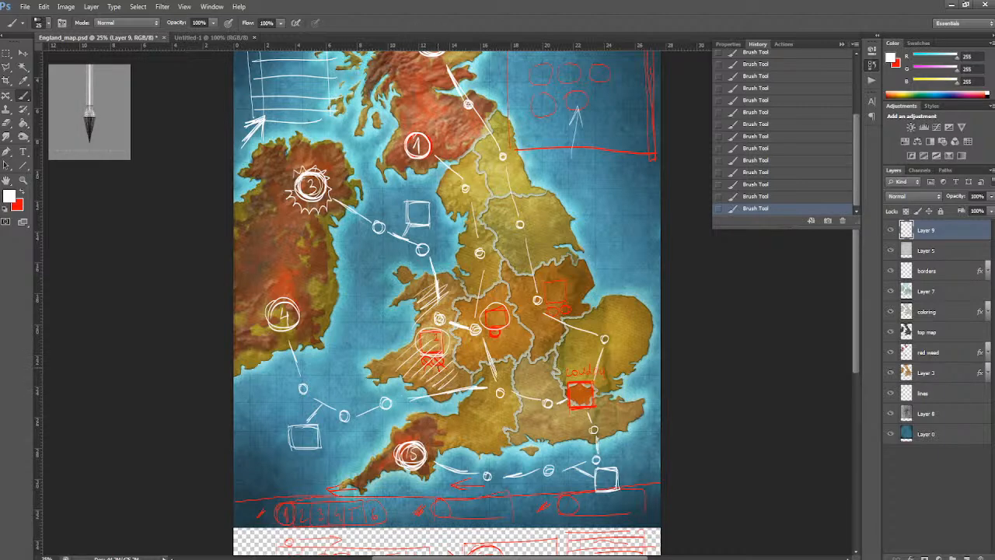
- Switch to the YouTube live chat window to check it, and return to the map document in Photoshop
left_click_drag(856, 317, 857, 344)
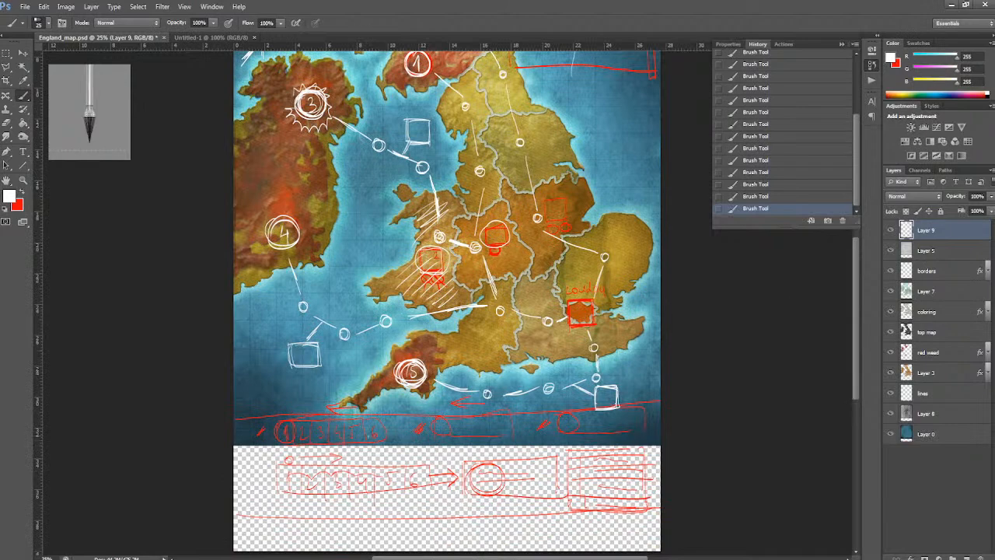
key("alt+Tab")
key("alt+Tab")
key("alt+Tab")
key("alt+Tab")
key("alt+Tab")
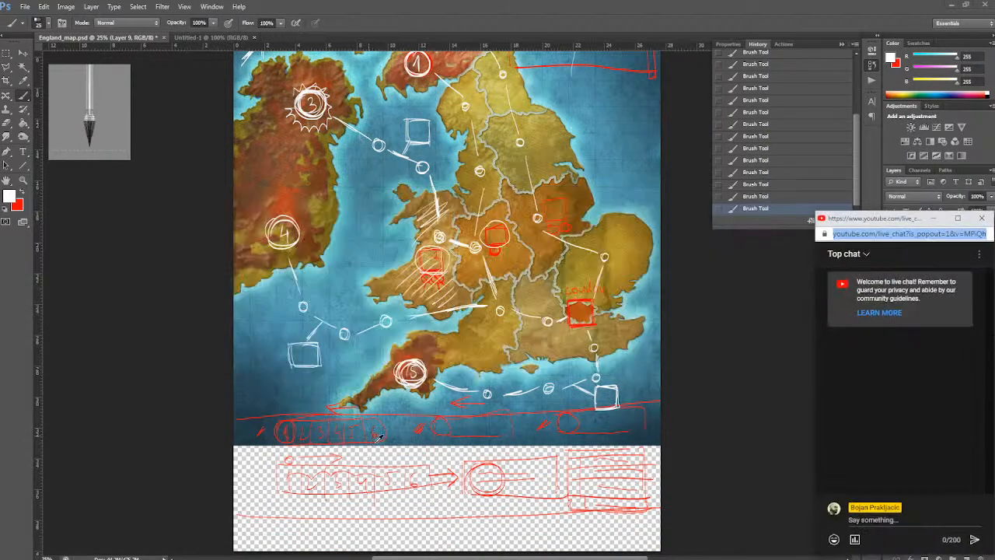
key("alt+Tab")
key("alt+Tab")
key("alt+Tab")
key("alt+Tab")
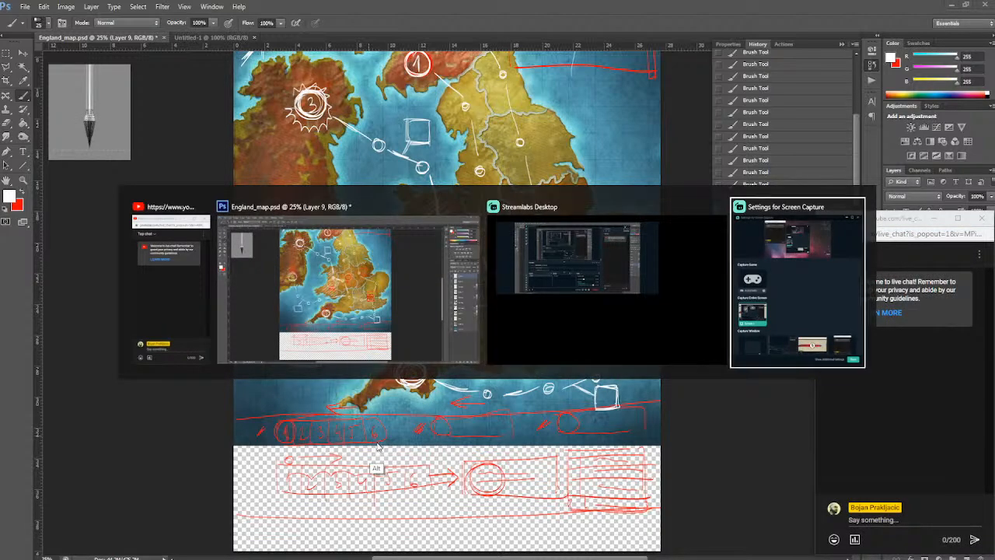
key("alt+Tab")
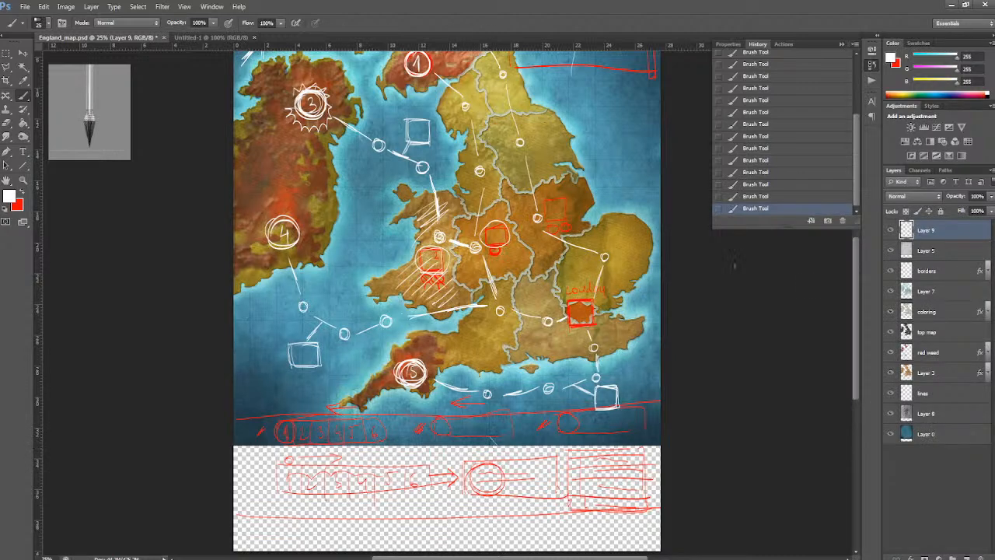
- Sketch a white square in the eastern sea linked to circle 2's route, and two adjoining white squares beside circle 5
scroll(447, 304, "up", 2)
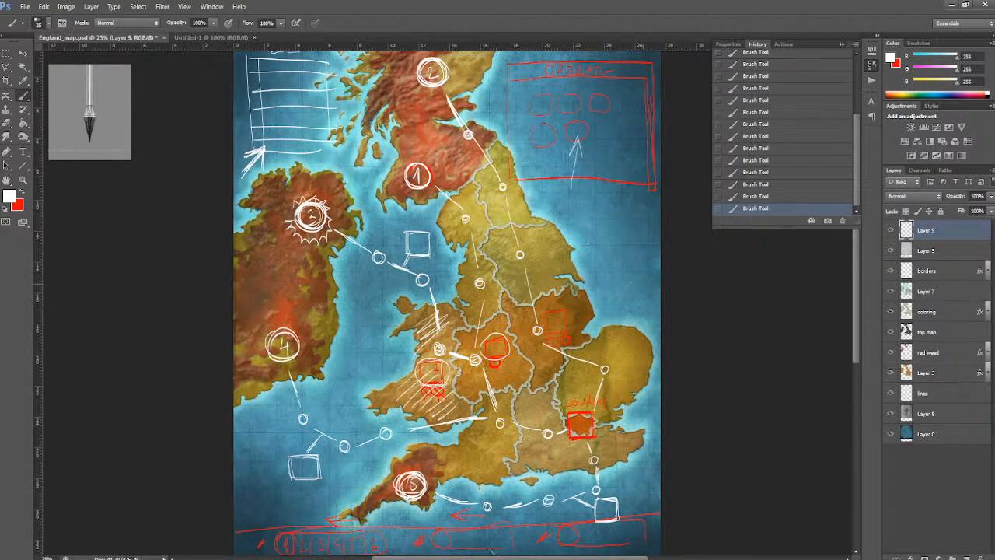
mouse_move(511, 214)
left_mouse_down()
mouse_move(568, 207)
mouse_move(594, 224)
mouse_move(596, 195)
mouse_move(594, 222)
mouse_move(576, 196)
left_mouse_up()
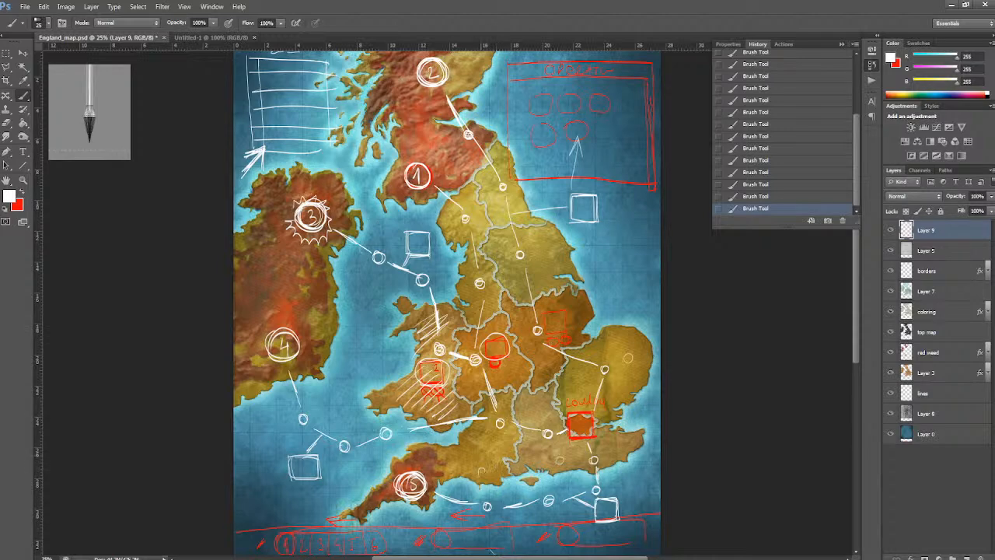
mouse_move(469, 459)
left_mouse_down()
mouse_move(479, 458)
mouse_move(448, 478)
mouse_move(463, 459)
mouse_move(448, 478)
mouse_move(488, 476)
mouse_move(469, 459)
mouse_move(447, 479)
left_mouse_up()
left_click_drag(444, 459, 466, 459)
- Outline a white box along the upper edge of the lined red table below the map, and switch the brush colour to red
left_click_drag(856, 317, 855, 381)
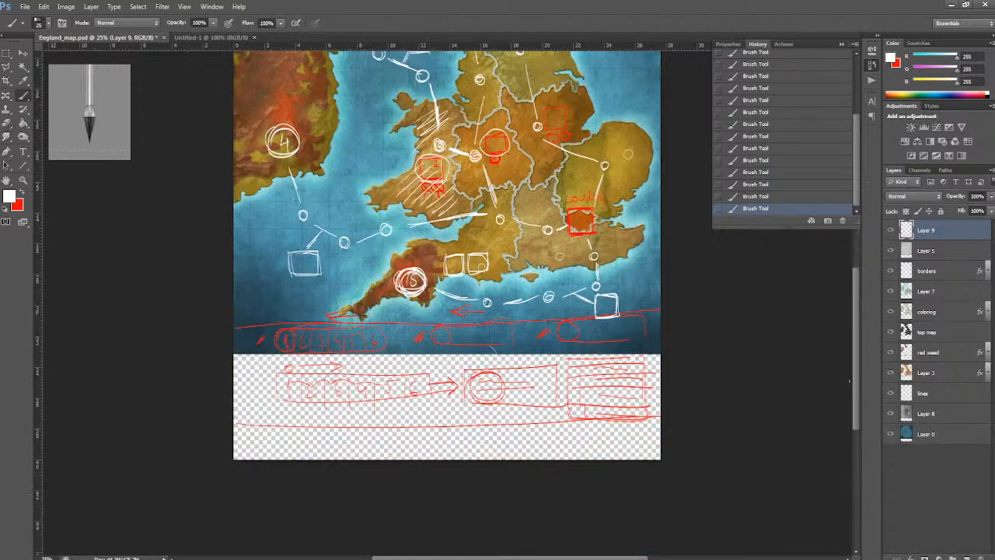
mouse_move(575, 359)
left_mouse_down()
mouse_move(576, 348)
mouse_move(636, 344)
mouse_move(636, 354)
mouse_move(614, 358)
left_mouse_up()
key("x")
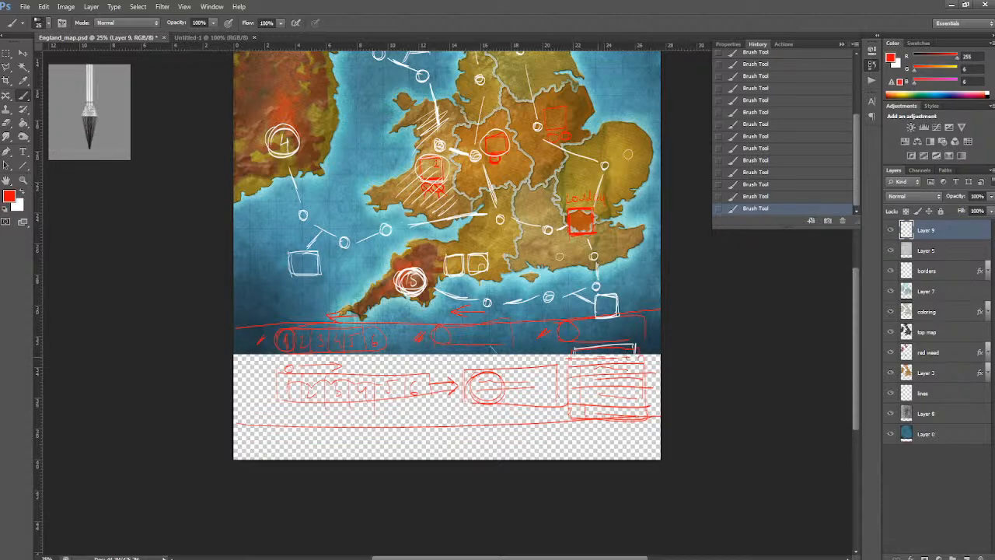
- Write three short red labels in the sea southwest of Ireland and frame them as a three-row box
scroll(447, 280, "up", 2)
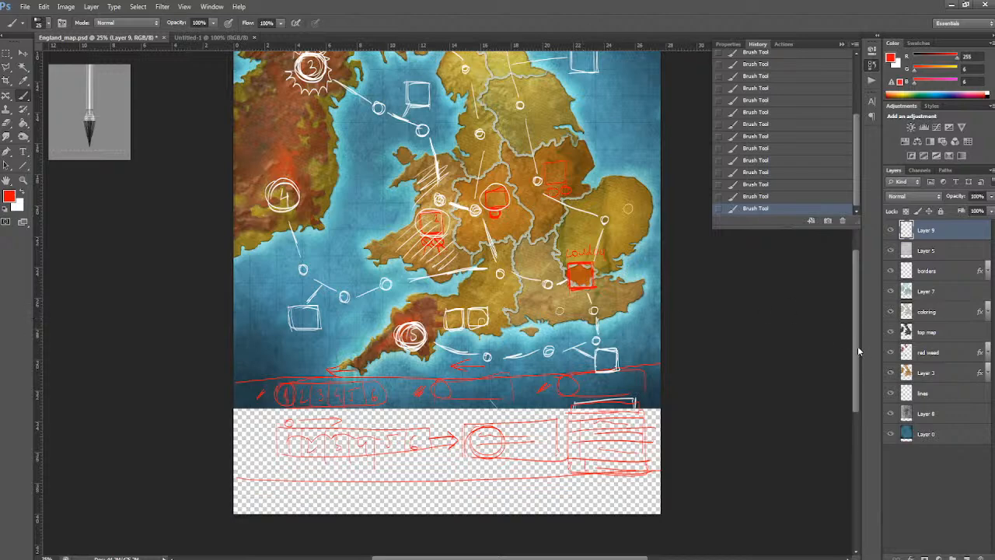
scroll(818, 318, "up", 3)
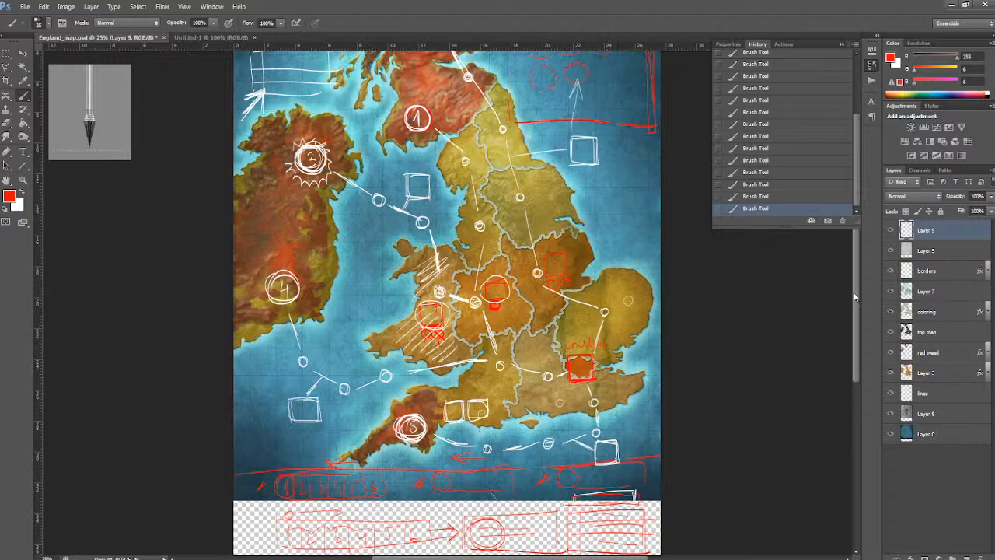
mouse_move(857, 303)
left_mouse_down()
mouse_move(857, 290)
mouse_move(855, 303)
left_mouse_up()
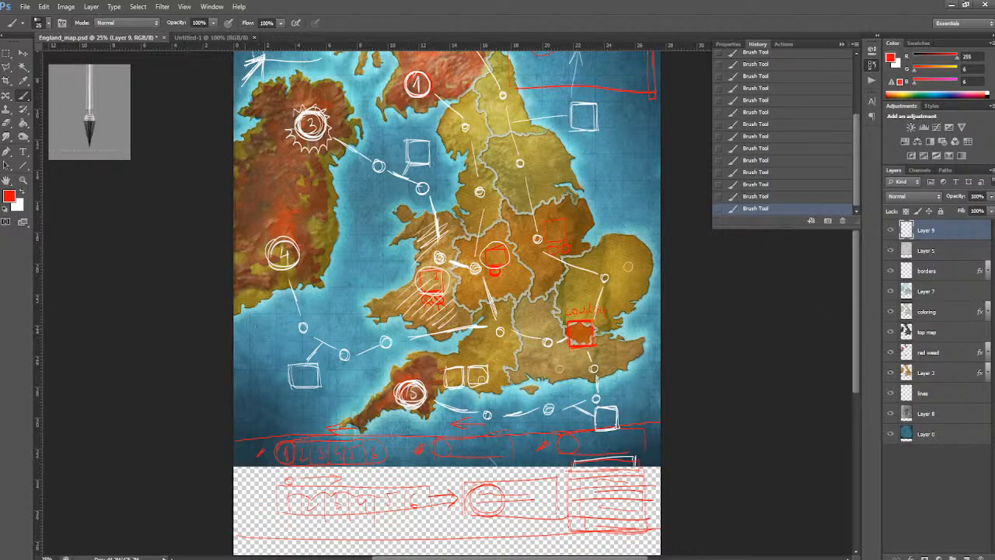
mouse_move(253, 333)
left_mouse_down()
mouse_move(277, 340)
mouse_move(254, 359)
mouse_move(278, 358)
left_mouse_up()
left_click_drag(250, 373, 257, 372)
left_click_drag(251, 377, 266, 376)
left_click_drag(271, 376, 270, 380)
mouse_move(246, 329)
left_mouse_down()
mouse_move(245, 381)
mouse_move(285, 329)
left_mouse_up()
left_click_drag(284, 330, 274, 382)
left_click_drag(248, 347, 284, 347)
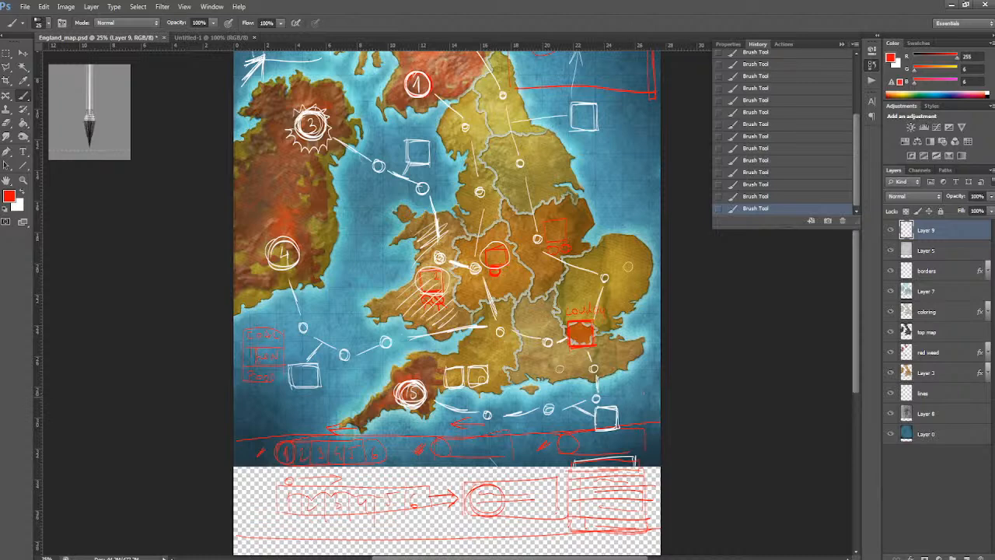
- Draw white squares over four of the circles in the red table and number them 1 to 4 in white
scroll(854, 343, "up", 3)
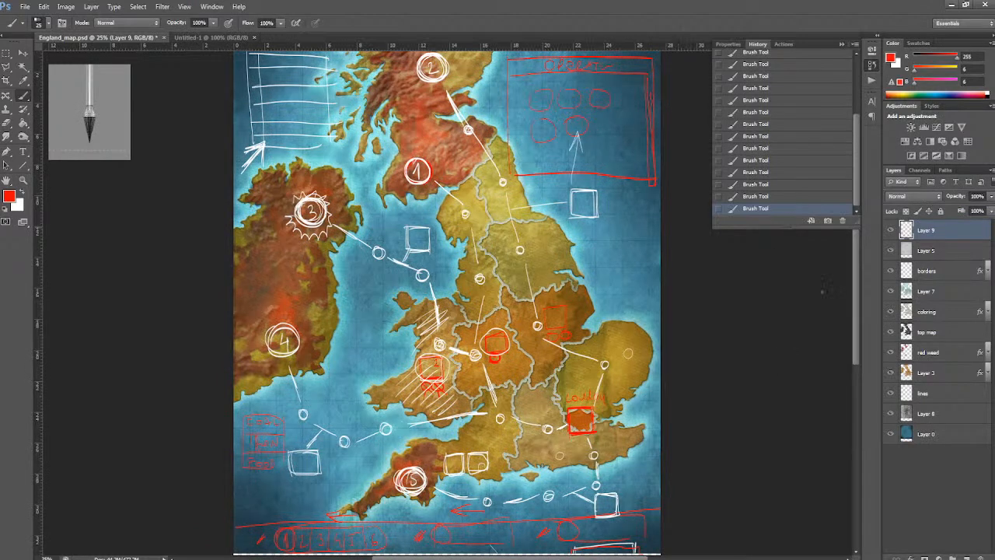
scroll(844, 290, "up", 3)
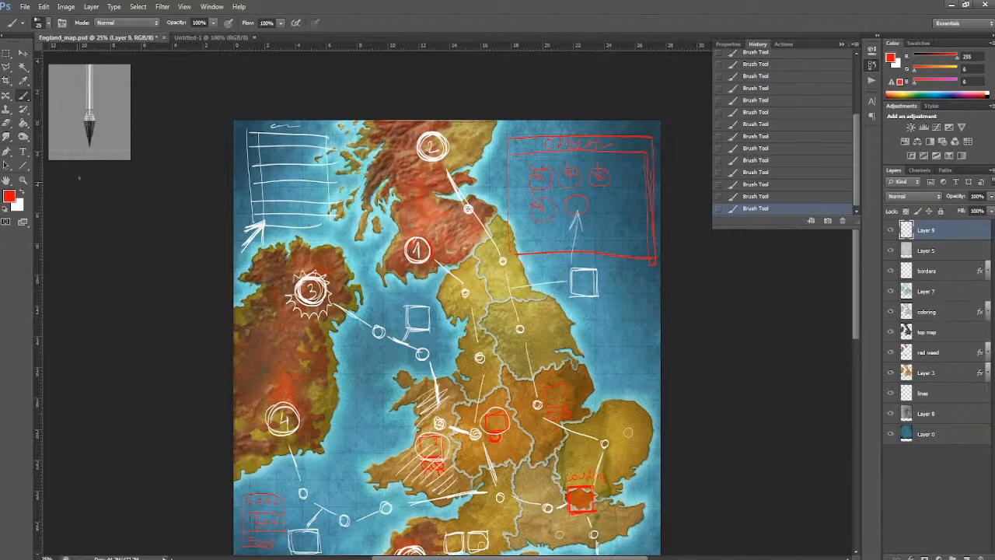
key("x")
mouse_move(532, 201)
left_mouse_down()
mouse_move(539, 218)
mouse_move(585, 221)
mouse_move(588, 202)
left_mouse_up()
mouse_move(534, 170)
left_mouse_down()
mouse_move(554, 189)
mouse_move(582, 191)
mouse_move(577, 175)
left_mouse_up()
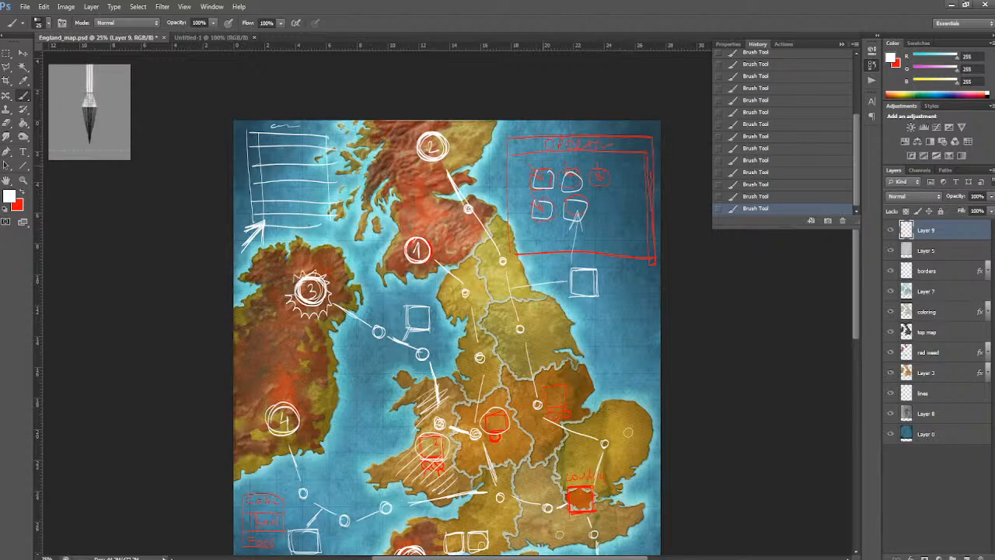
left_click_drag(538, 235, 537, 242)
left_click_drag(563, 233, 569, 236)
left_click_drag(569, 232, 566, 244)
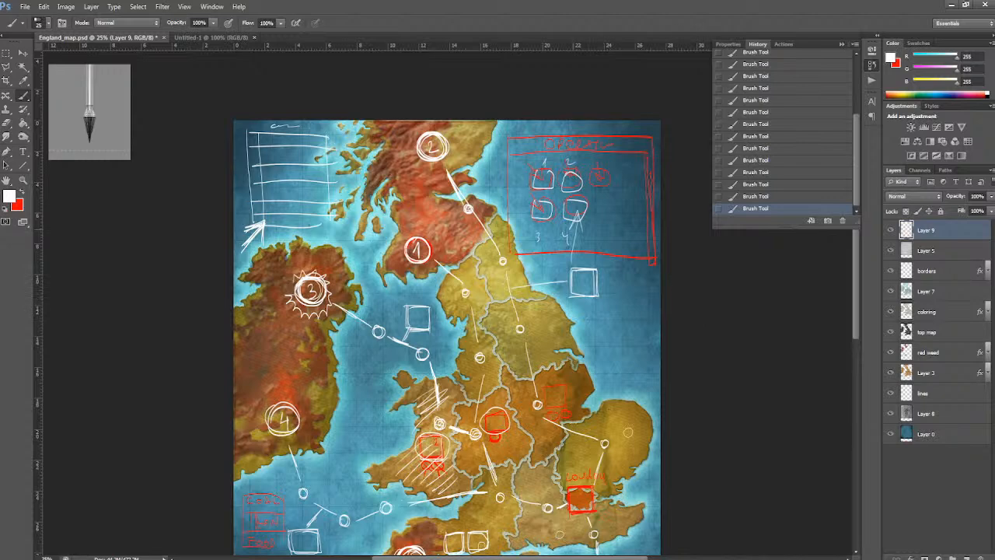
- Cross out the white squares numbered 2 and 4 in the red table with diagonal white strokes
left_click_drag(567, 226, 591, 199)
left_click_drag(857, 270, 856, 316)
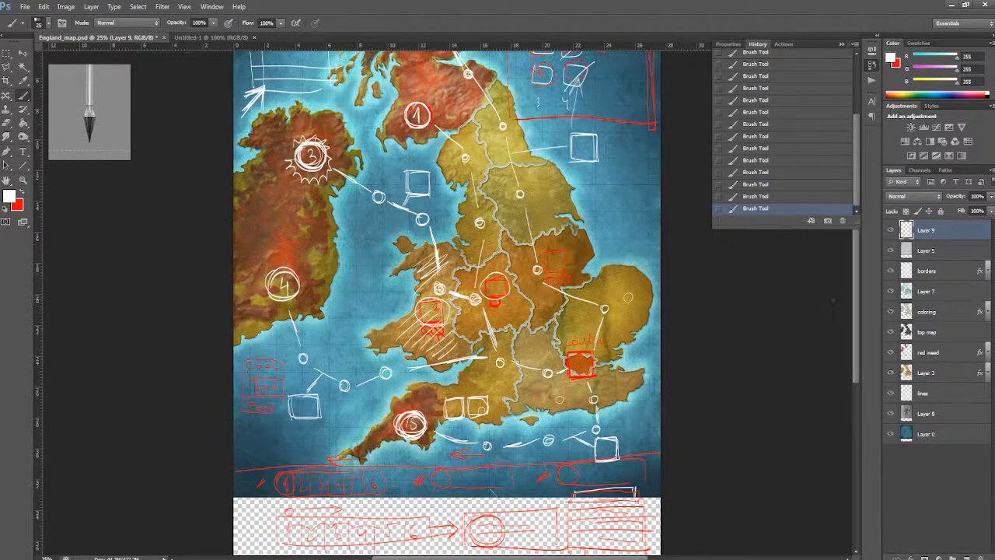
left_click_drag(859, 294, 858, 275)
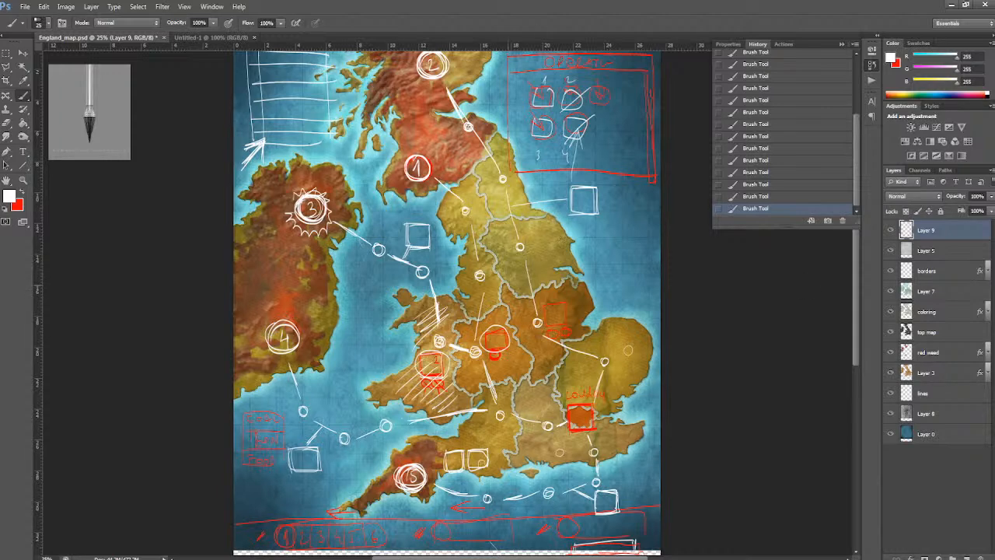
left_click_drag(855, 327, 850, 314)
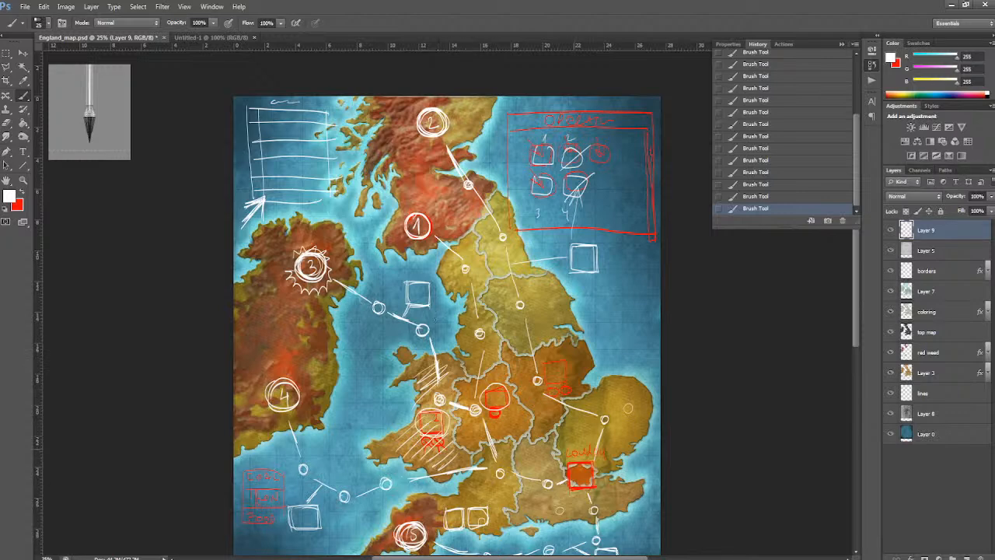
- Sketch a white card with a small figure in the eastern sea, add an upward arrow above it, and number it 3, 4 and 5
mouse_move(591, 287)
left_mouse_down()
mouse_move(593, 332)
mouse_move(632, 286)
mouse_move(634, 331)
mouse_move(634, 319)
mouse_move(602, 329)
mouse_move(622, 328)
mouse_move(601, 314)
left_mouse_up()
mouse_move(613, 304)
left_mouse_down()
mouse_move(617, 315)
mouse_move(619, 304)
left_mouse_up()
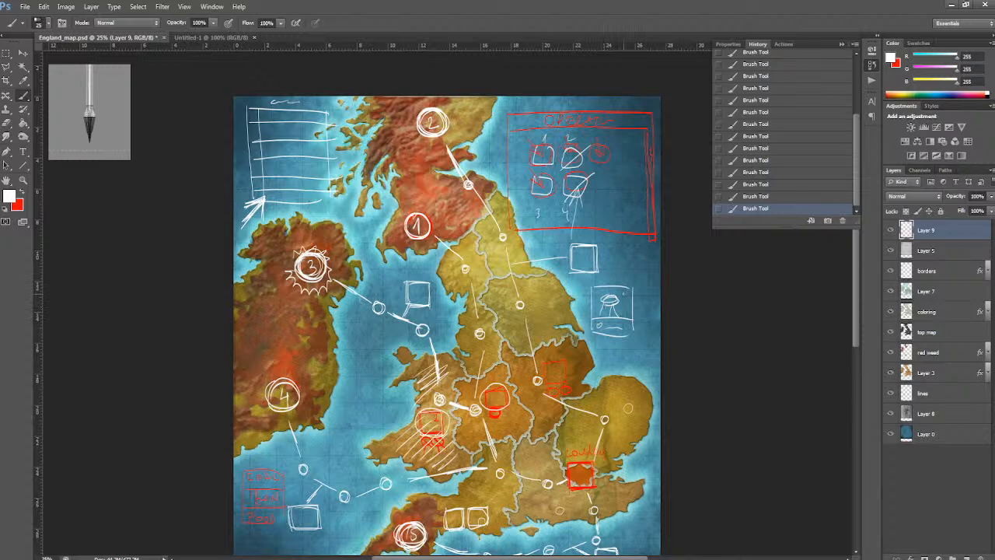
left_click_drag(621, 292, 622, 304)
left_click_drag(620, 271, 620, 250)
mouse_move(613, 265)
left_mouse_down()
mouse_move(621, 251)
mouse_move(629, 269)
left_mouse_up()
mouse_move(622, 290)
left_mouse_down()
mouse_move(623, 302)
mouse_move(645, 296)
left_mouse_up()
left_click_drag(645, 288, 646, 337)
left_click_drag(644, 322, 656, 321)
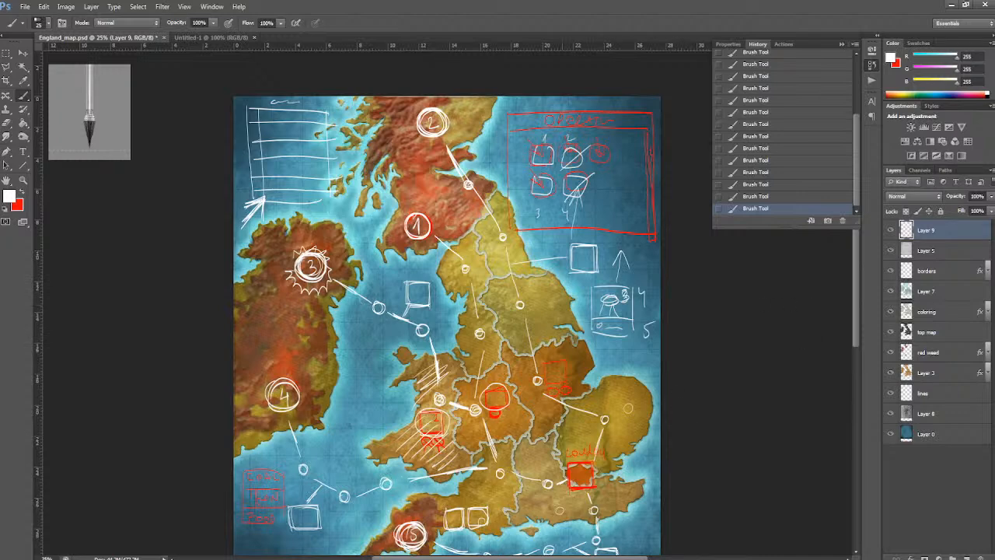
- Draw a small white figure inside London's red square and an arrow leading to it from the neighbouring circle
scroll(859, 299, "down", 3)
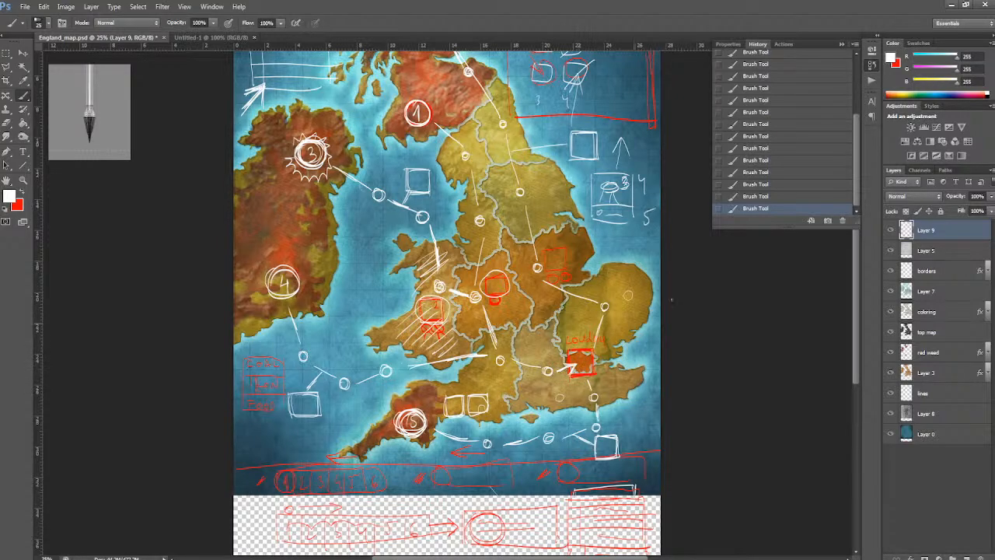
mouse_move(575, 357)
left_mouse_down()
mouse_move(578, 369)
mouse_move(588, 358)
left_mouse_up()
scroll(856, 327, "up", 3)
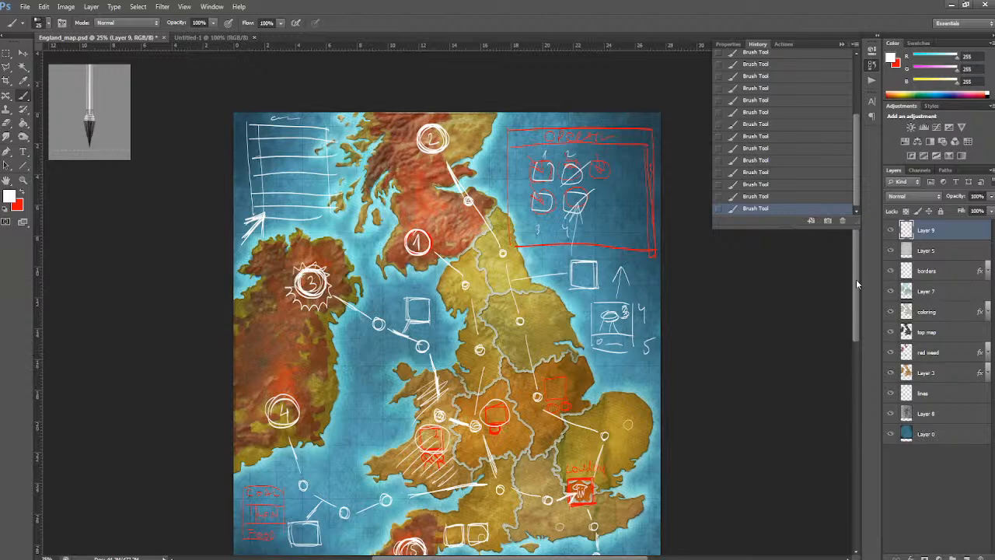
left_click_drag(856, 279, 858, 316)
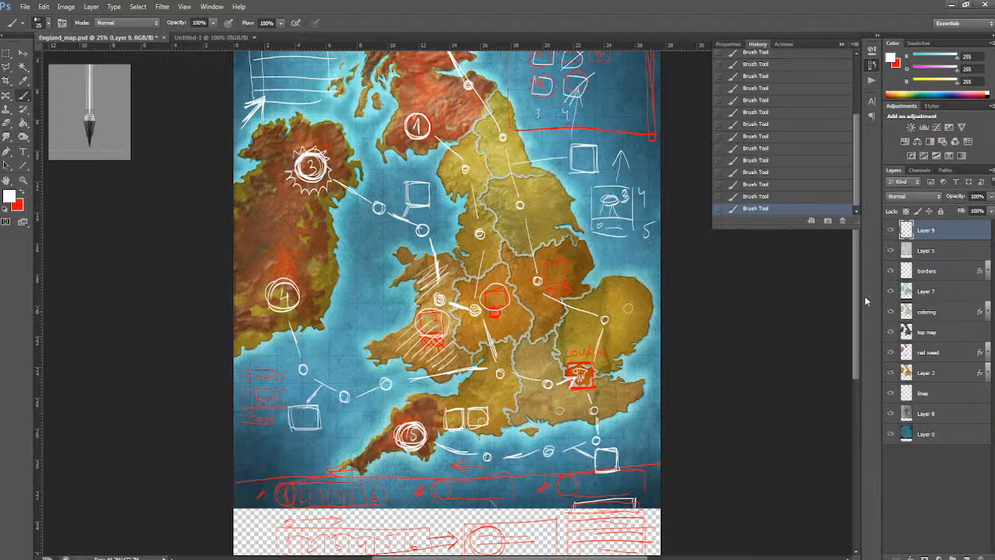
scroll(858, 304, "down", 4)
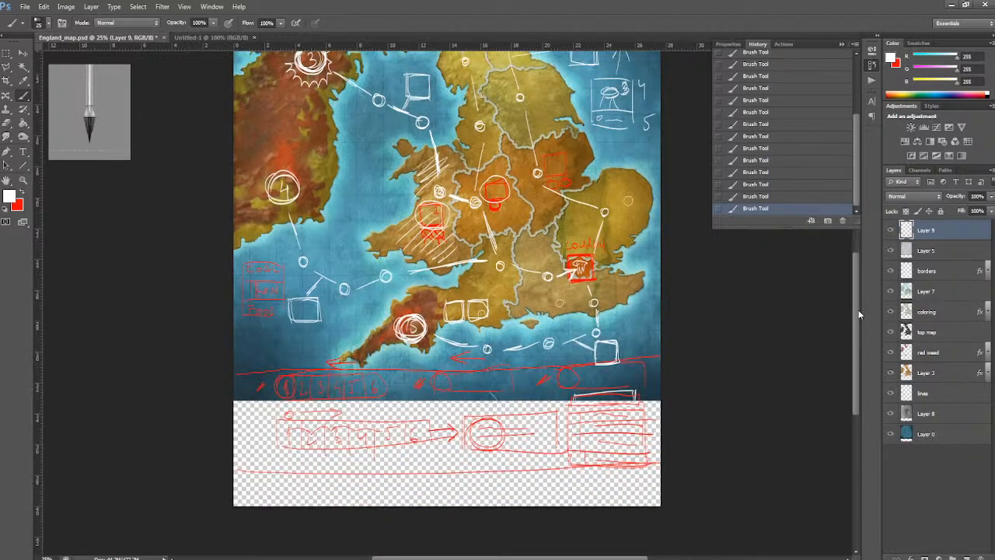
scroll(862, 262, "up", 4)
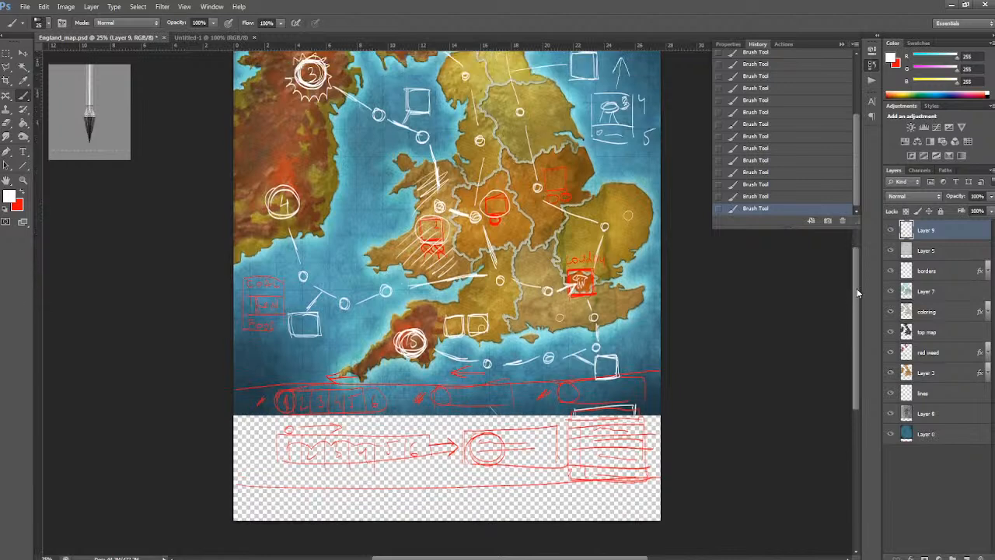
scroll(861, 262, "up", 2)
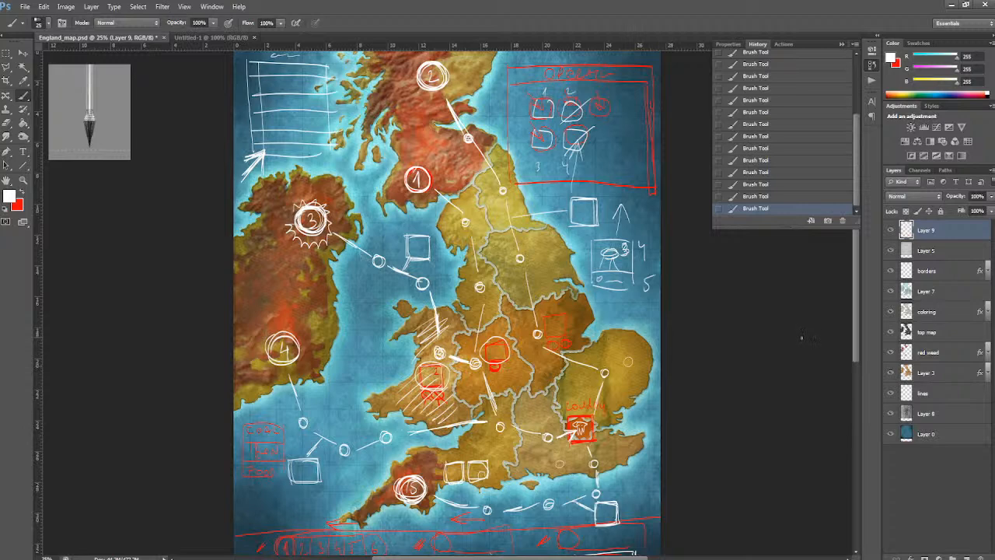
scroll(855, 330, "down", 4)
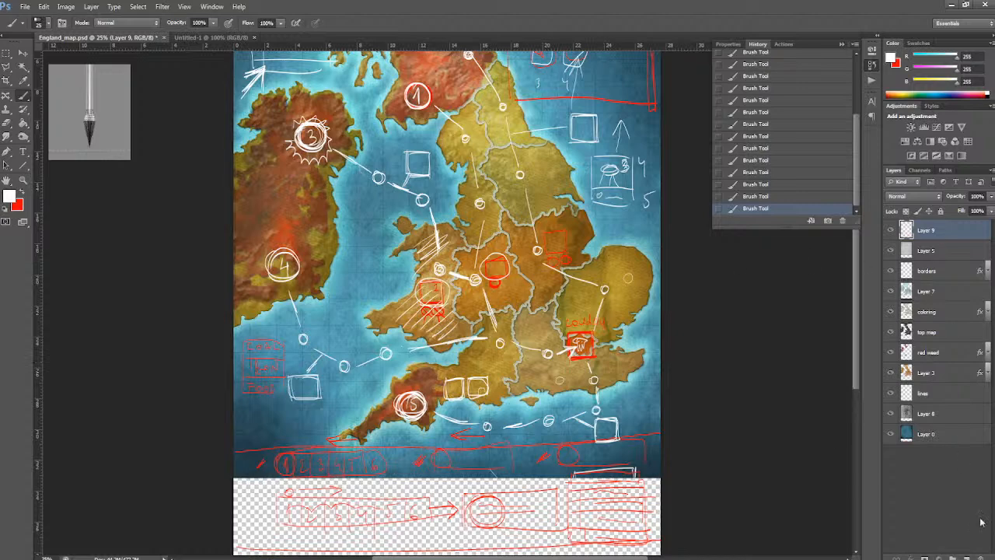
- Delete Layer 9, which holds all the planning sketches, from the England map
left_click(985, 558)
left_click(441, 216)
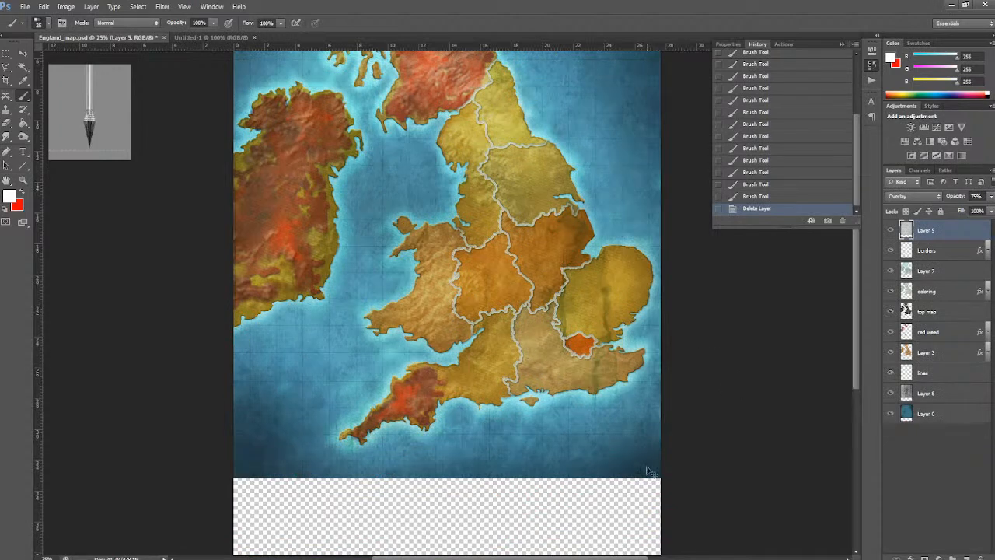
key("ctrl+minus")
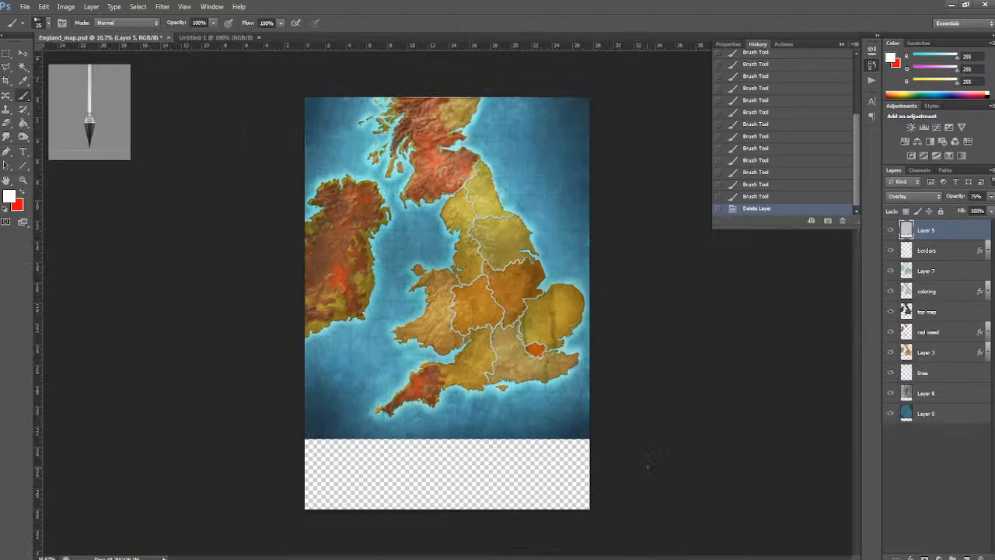
key("ctrl+plus")
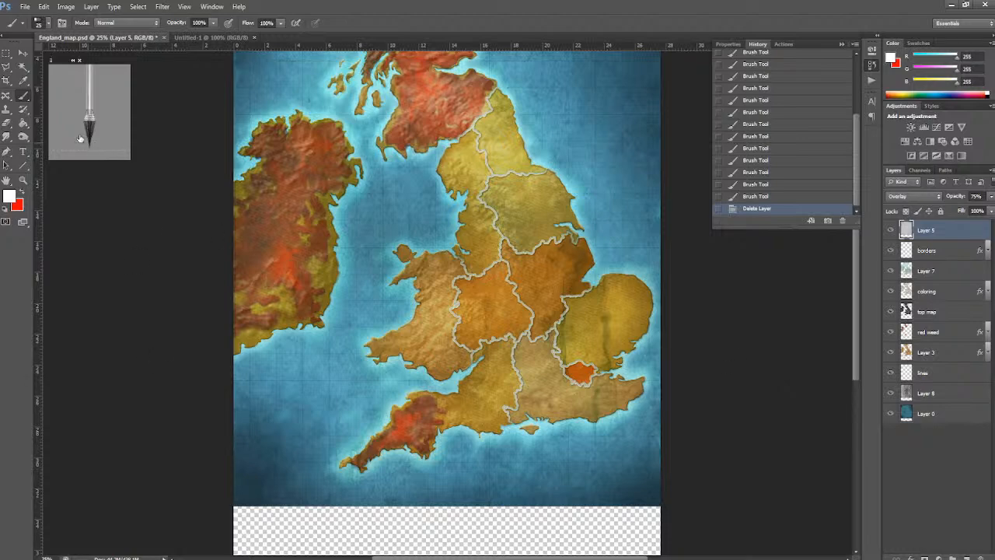
- Save England_map.psd and quit Photoshop once the background save has finished
left_click(25, 6)
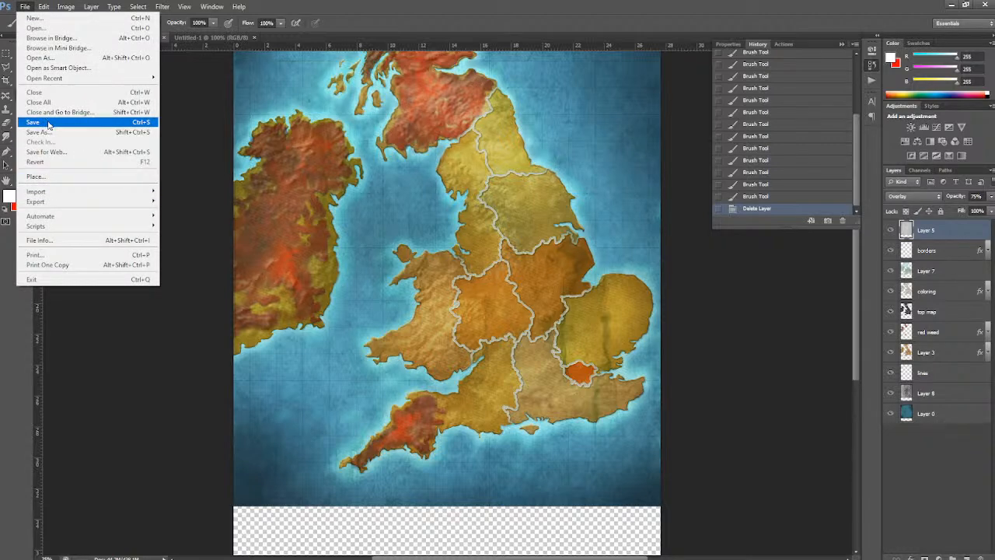
left_click(45, 123)
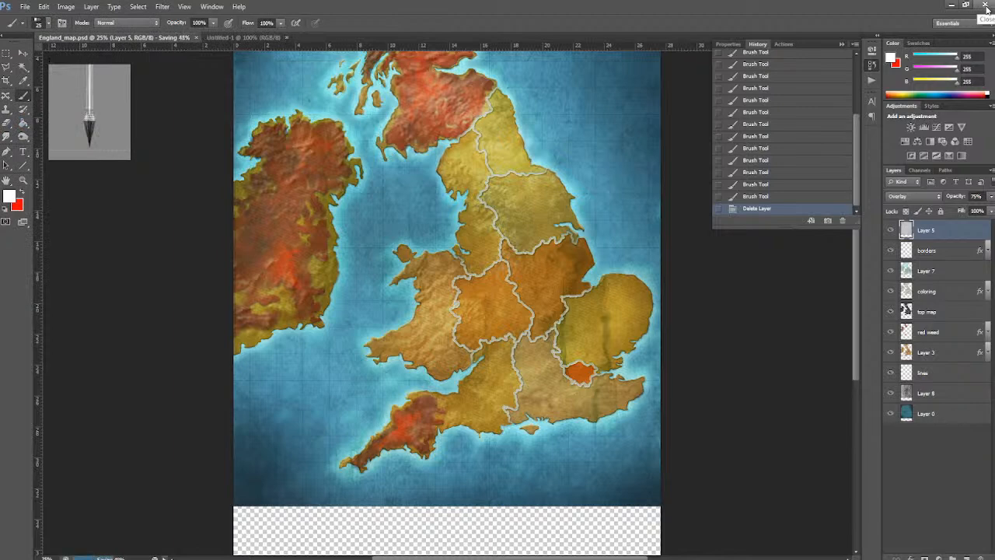
left_click(986, 5)
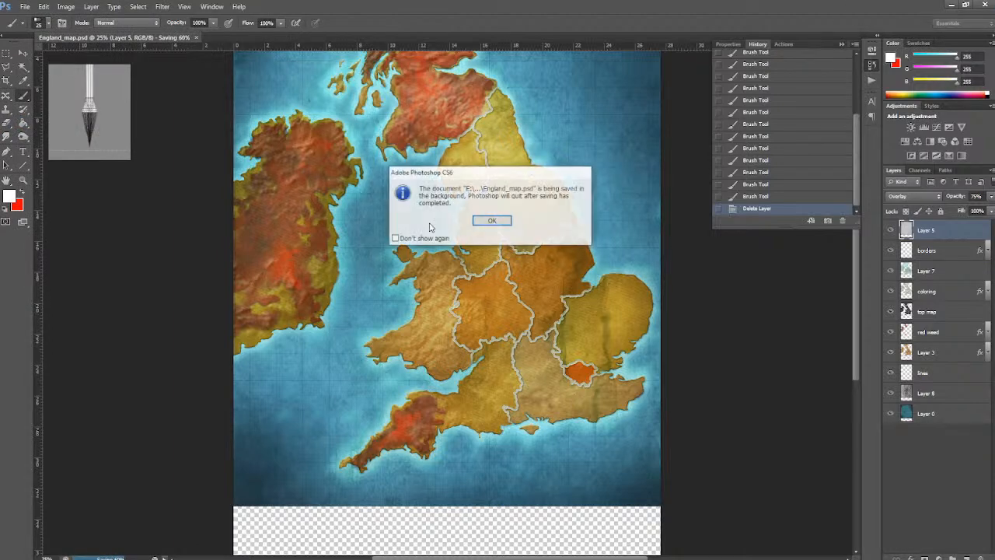
left_click(506, 220)
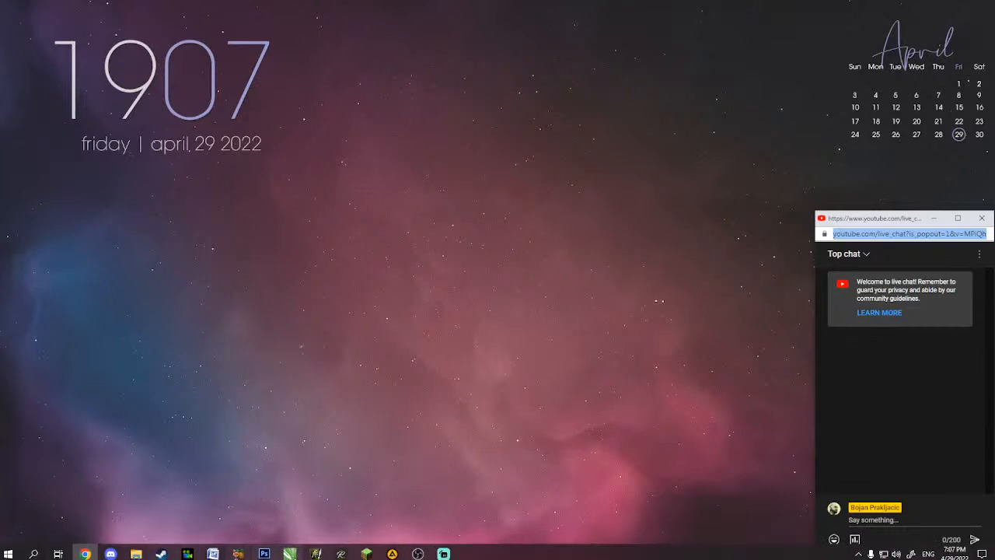
- Start ArtRage, check online for program updates and dismiss the update check
left_click(316, 553)
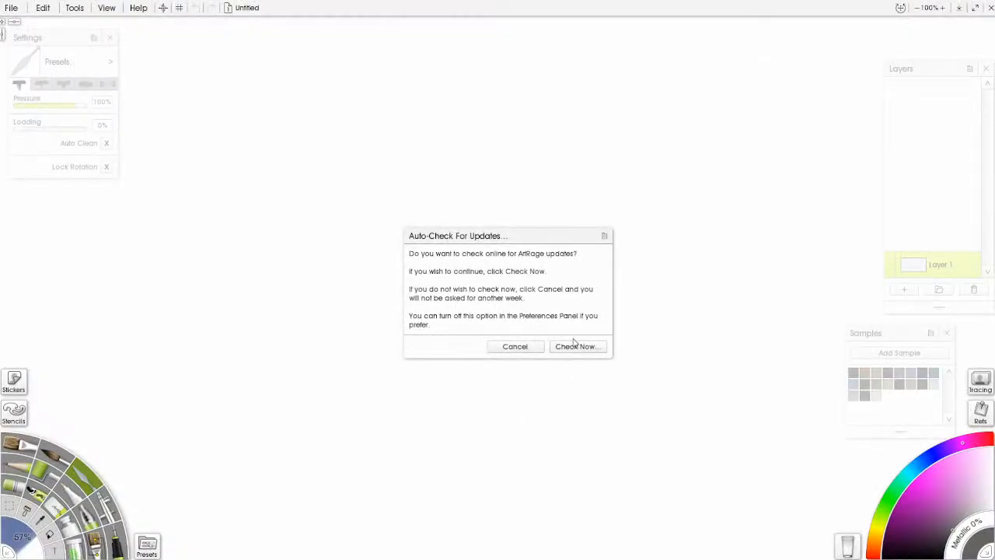
left_click(558, 348)
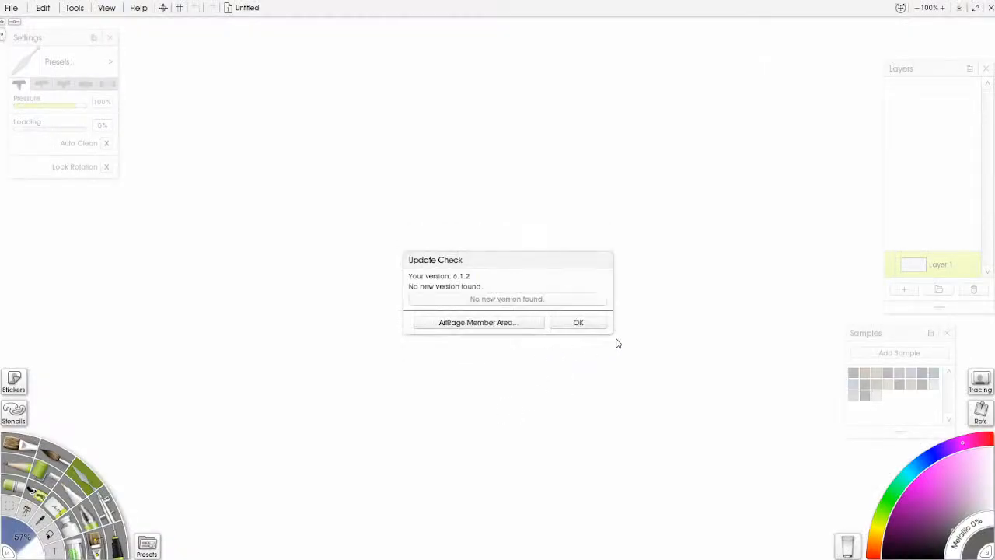
left_click(592, 322)
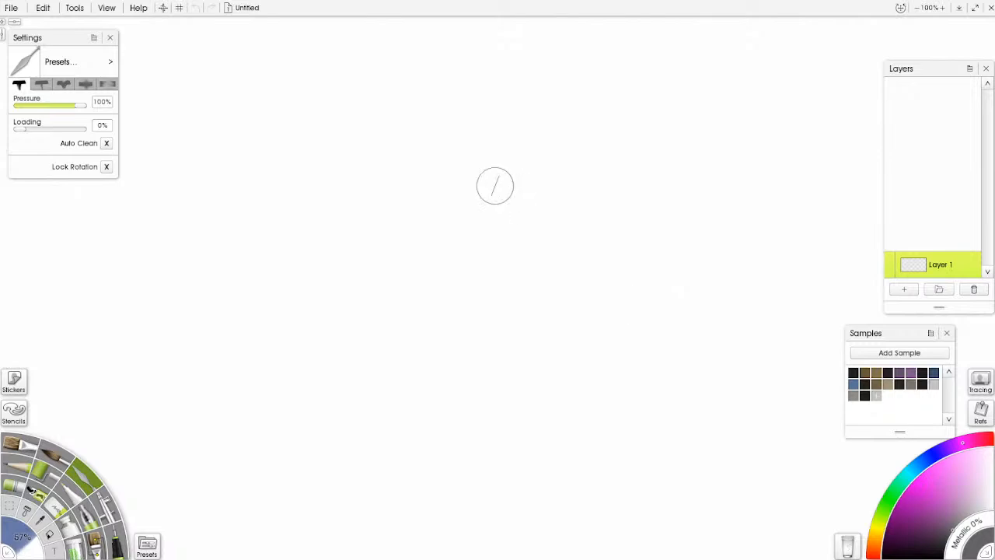
- Create a new painting by print size, 5 cm wide and 5 cm high at 300 pixels per inch
left_click(11, 9)
left_click(13, 22)
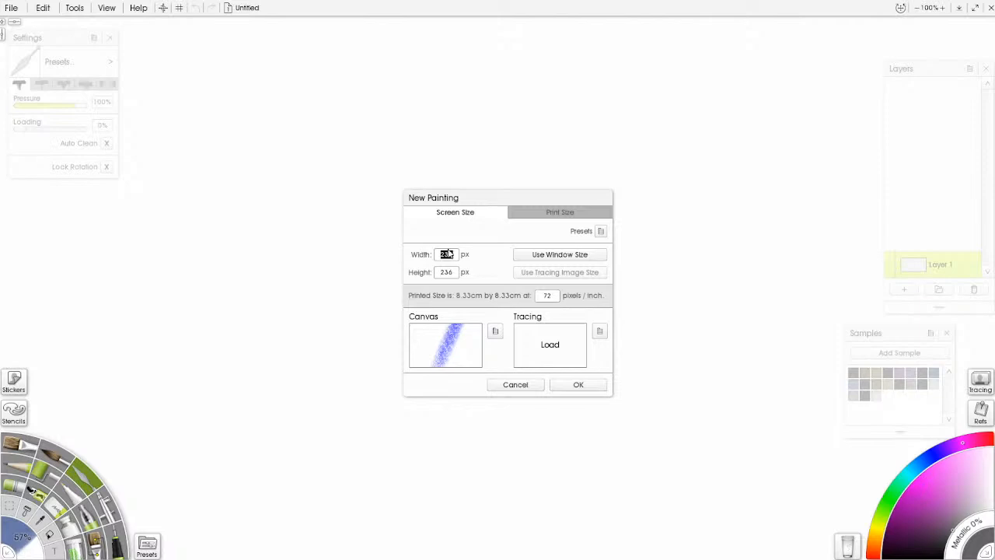
left_click(470, 258)
left_click(563, 214)
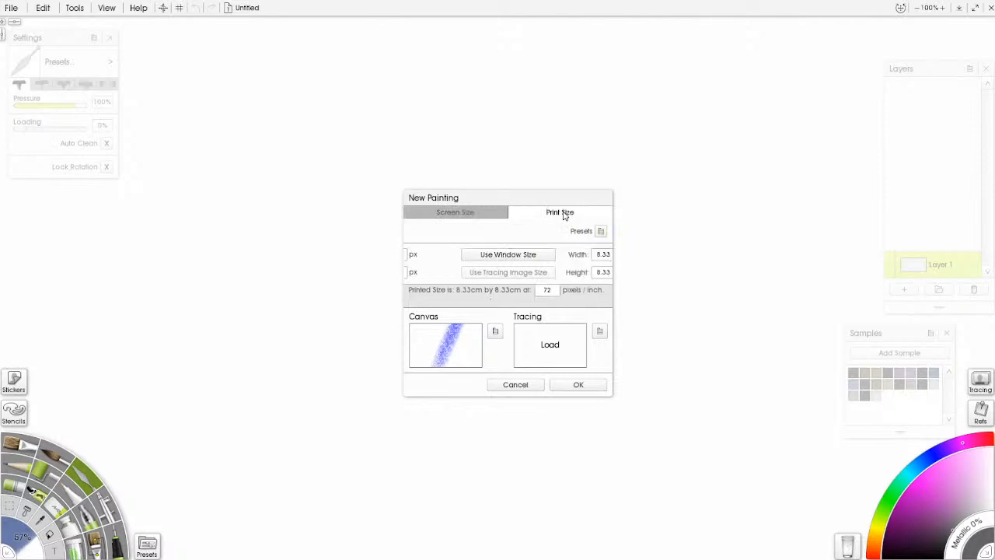
left_click_drag(455, 257, 436, 257)
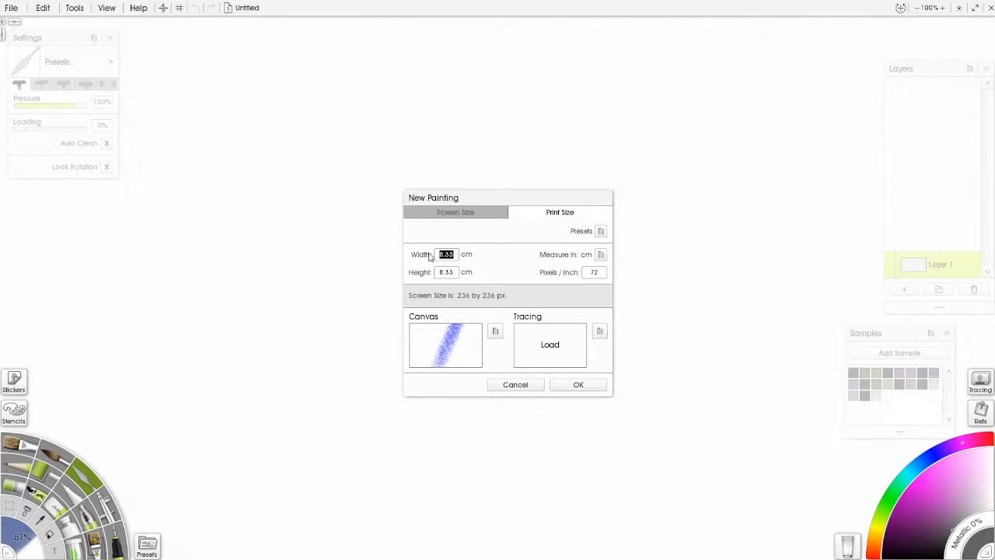
type("5")
left_click(455, 273)
type("5")
left_click(604, 273)
type("300")
left_click(577, 384)
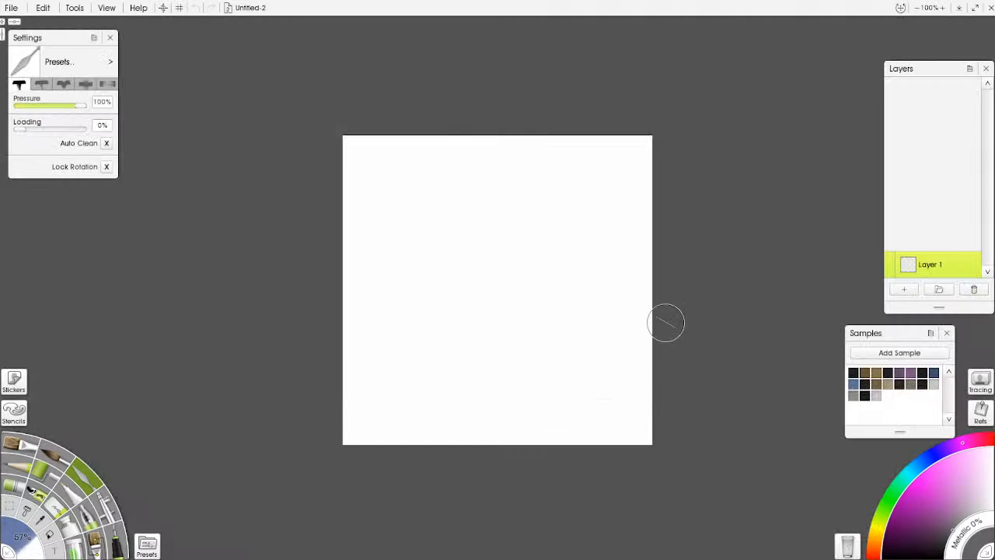
key("plus")
key("minus")
scroll(559, 356, "up", 1)
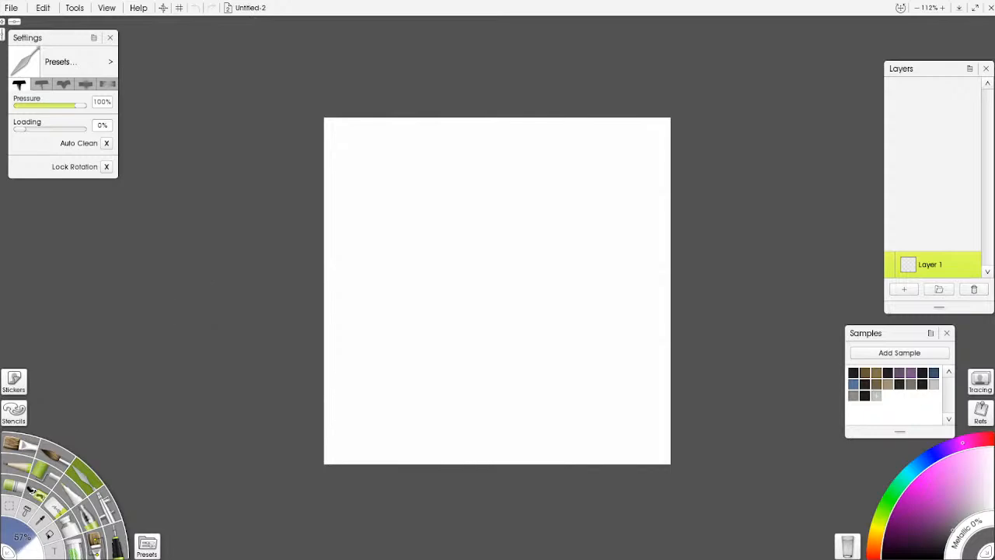
- Minimize ArtRage and bring the live chat window up on the desktop
left_click(959, 8)
mouse_move(176, 556)
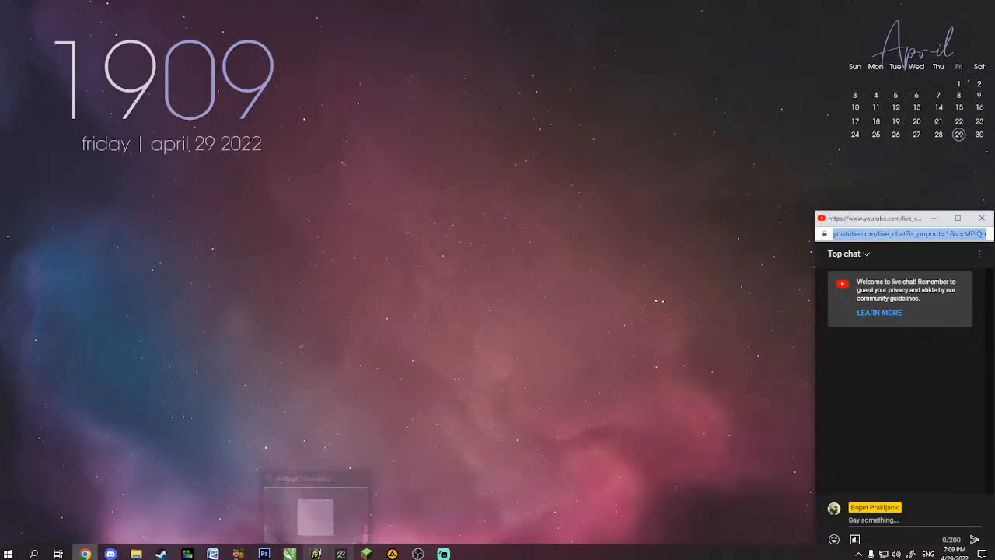
left_click(85, 554)
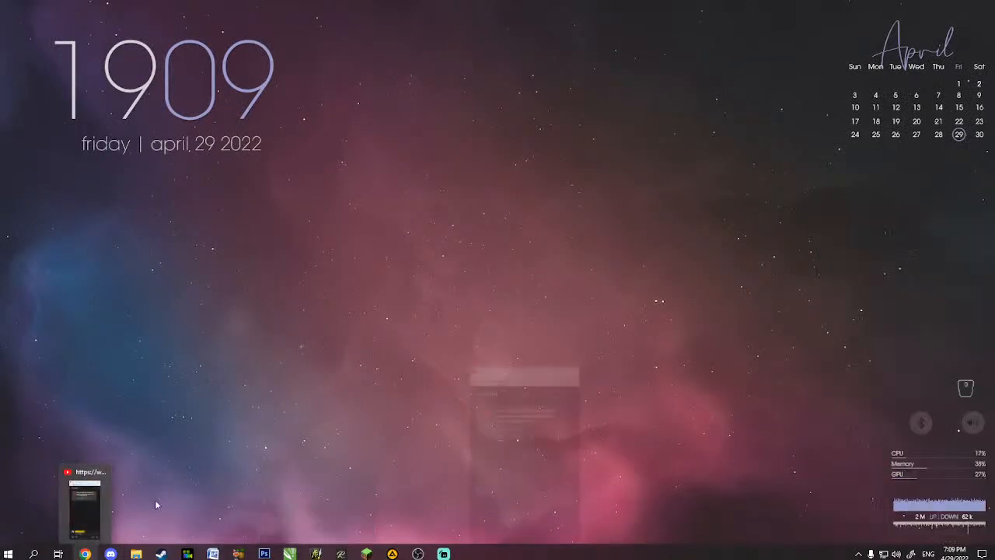
left_click(85, 553)
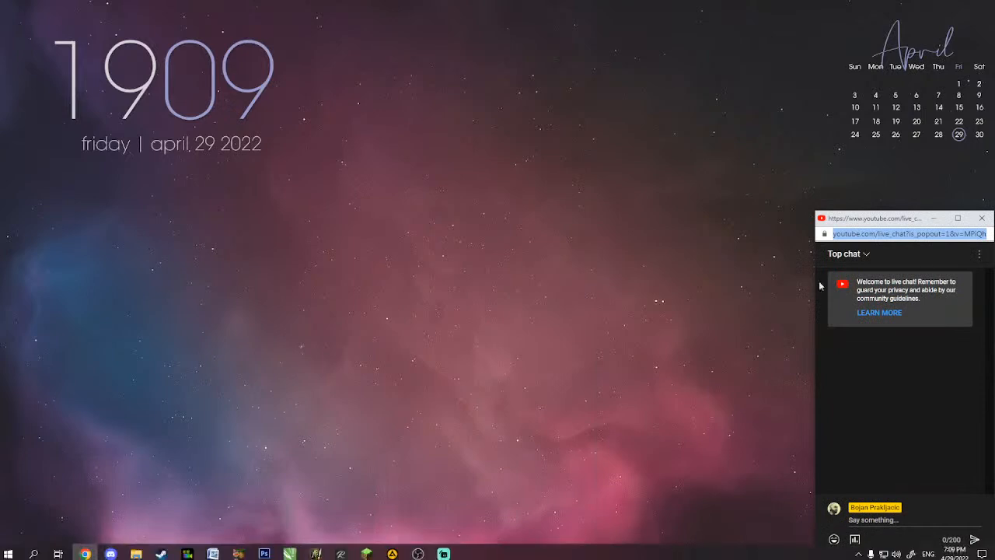
left_click(9, 554)
scroll(119, 306, "down", 3)
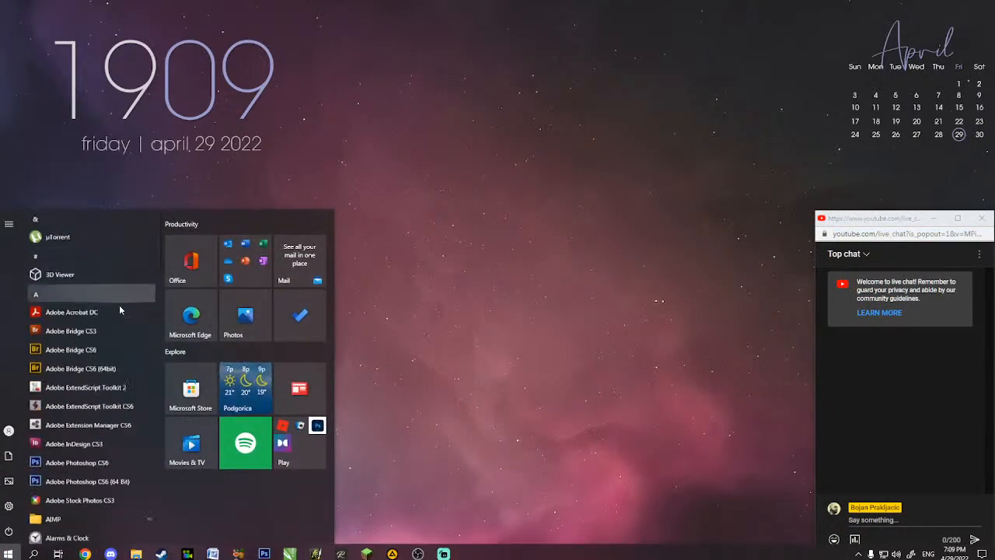
scroll(119, 307, "down", 3)
scroll(120, 313, "down", 4)
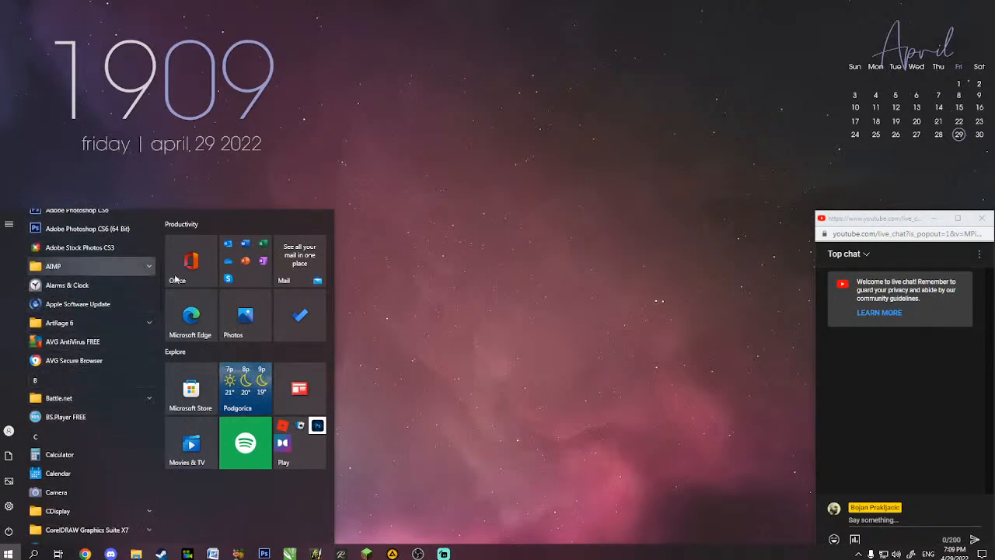
- Close the live chat pop-up window and open YouTube in a new Chrome window
left_click(908, 221)
left_click(958, 217)
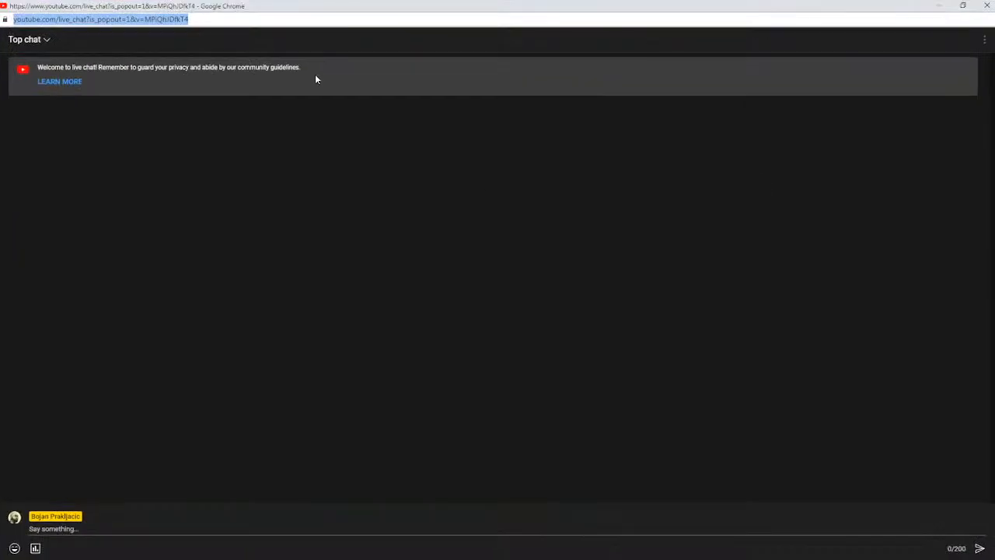
left_click(987, 5)
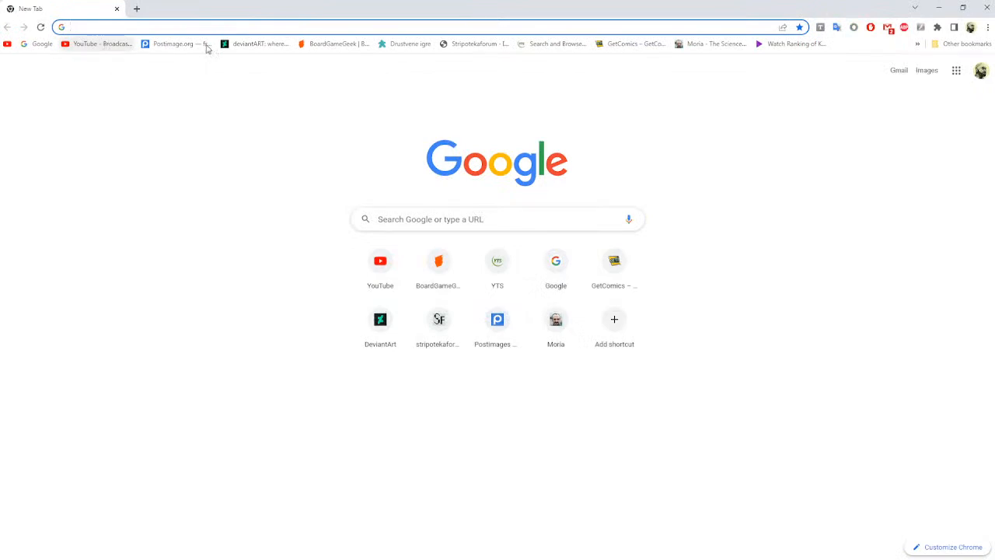
left_click(113, 45)
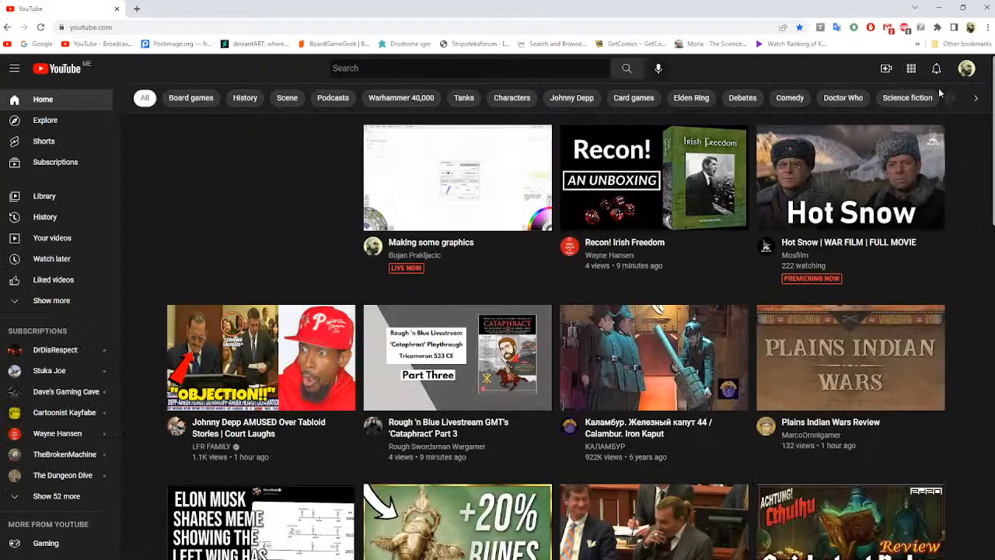
- Open the running "Making some graphics" live stream from the own channel and bring its live chat into view
left_click(967, 68)
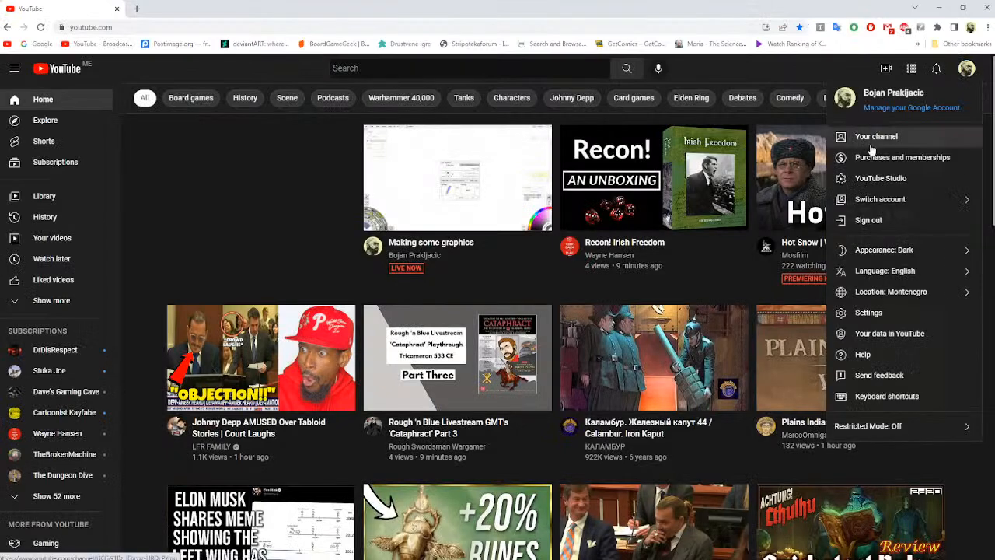
left_click(858, 135)
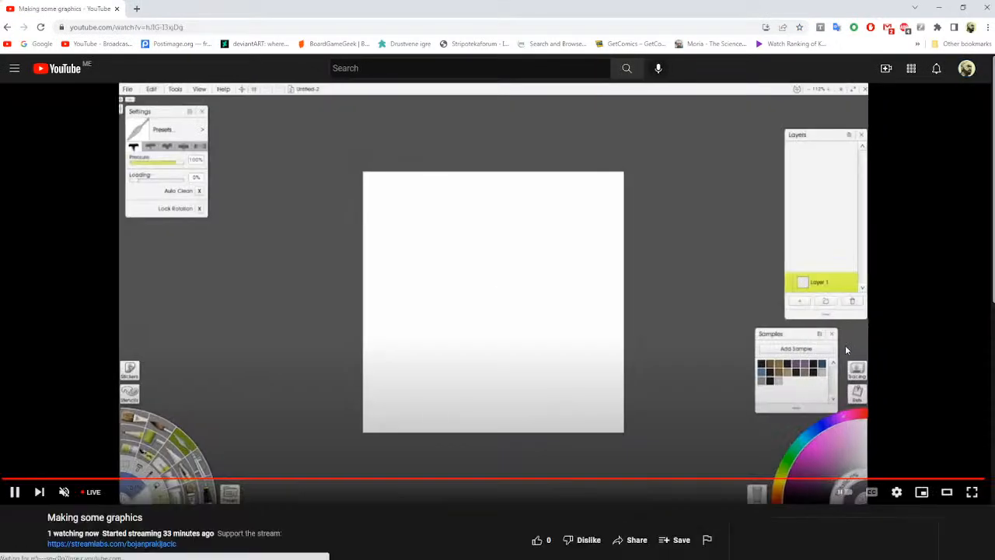
scroll(692, 342, "down", 5)
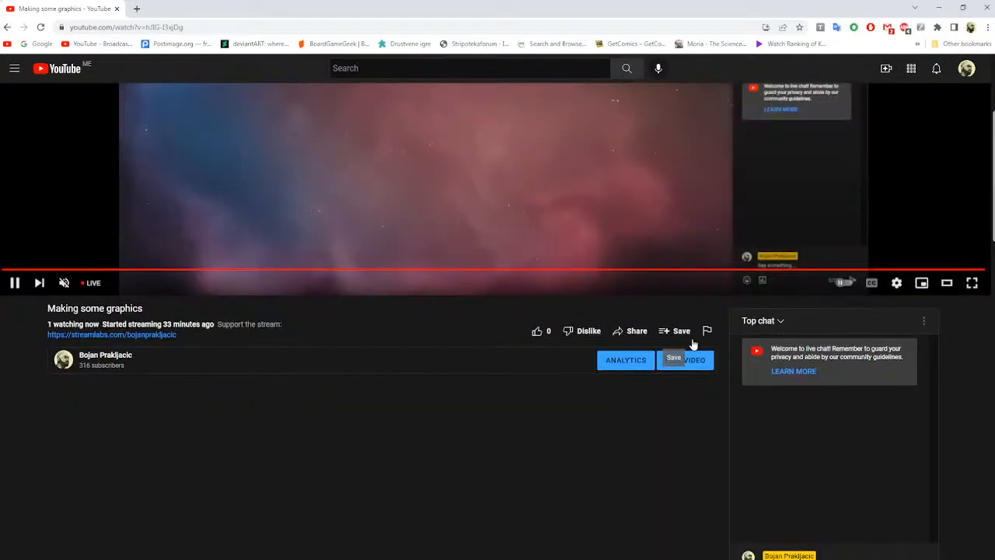
scroll(376, 283, "down", 1)
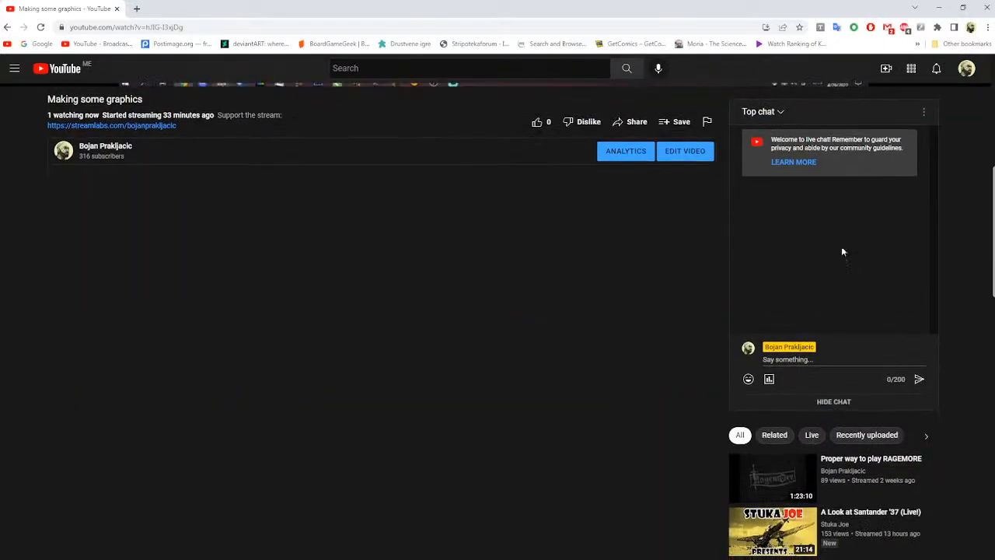
- Minimize the browser, close the leftover live chat pop-up window and switch back to ArtRage
left_click(939, 7)
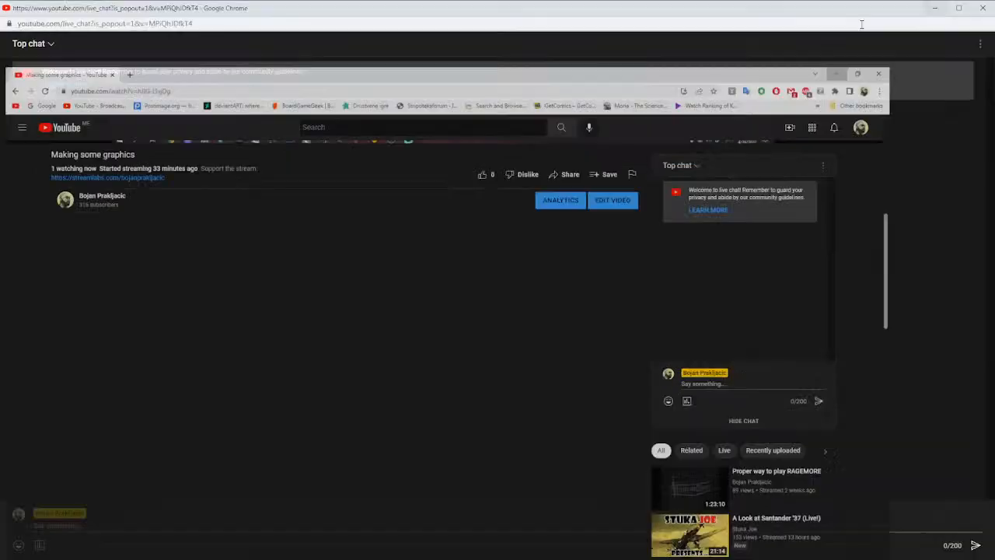
left_click(985, 7)
mouse_move(282, 555)
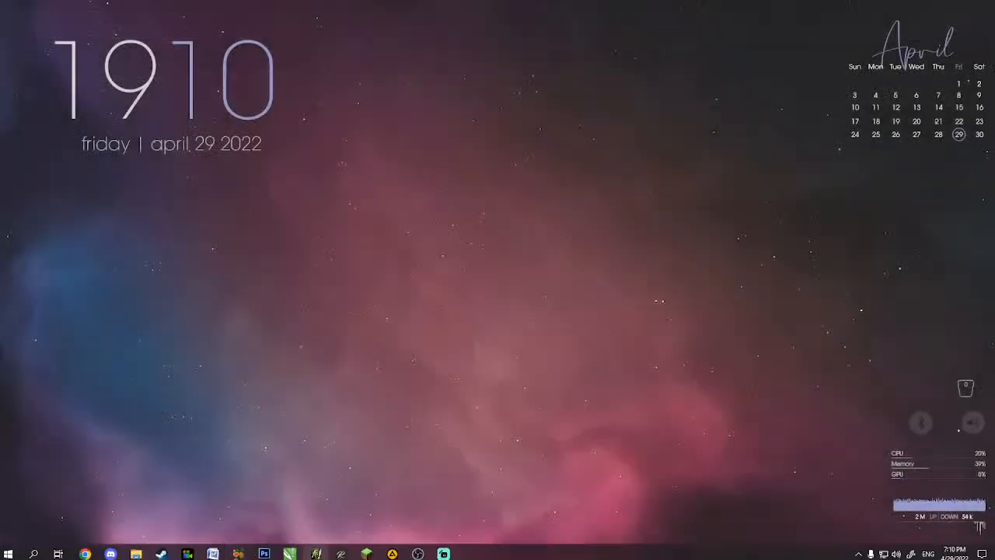
left_click(316, 553)
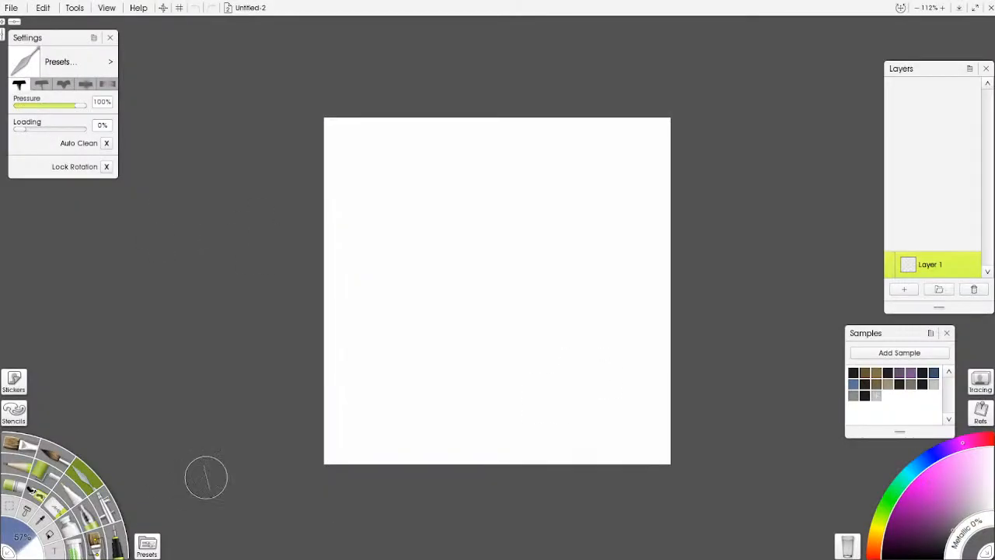
- Browse the Assets folder inside WoW in File Explorer and view the painting of the half-buried cylinder in its crater
key("super")
left_click(111, 552)
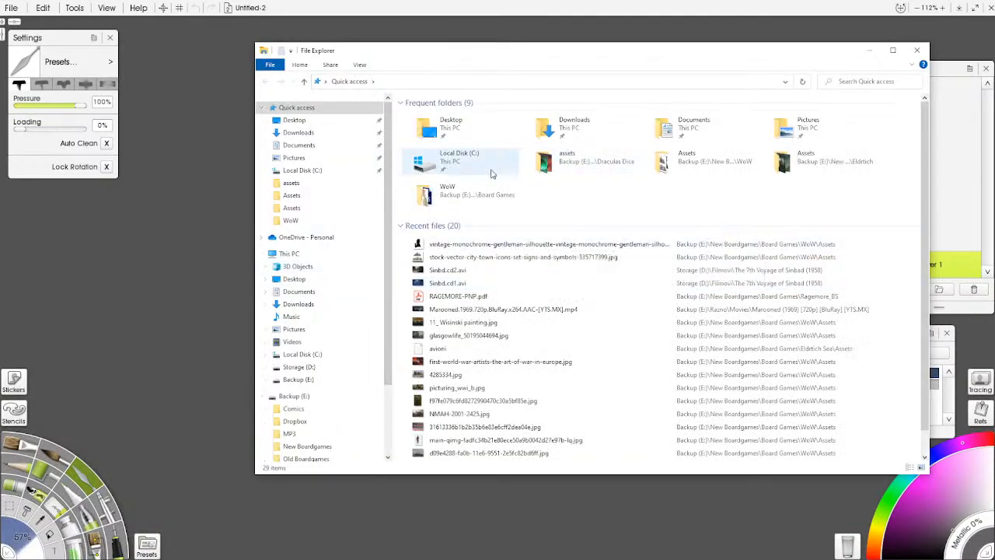
left_click(454, 198)
double_click(453, 198)
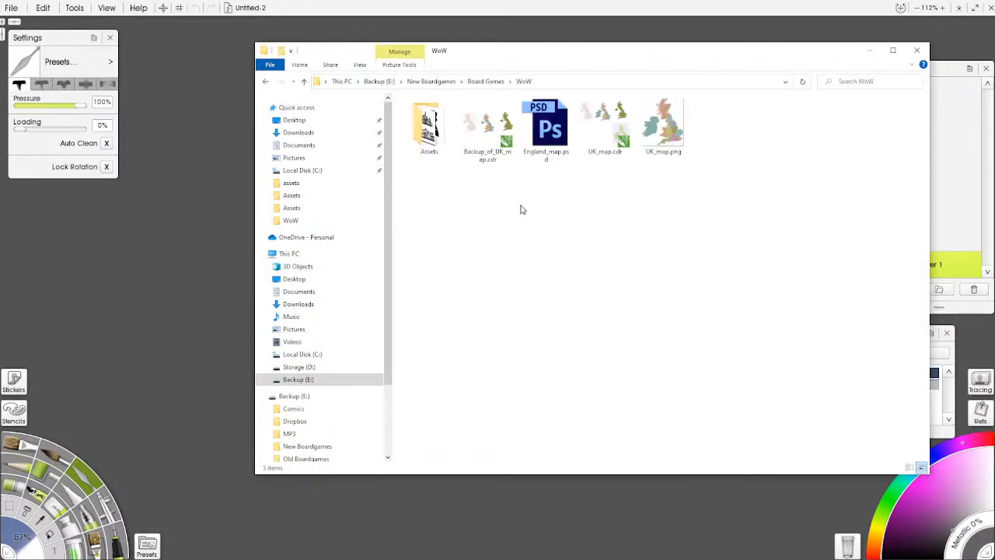
double_click(437, 135)
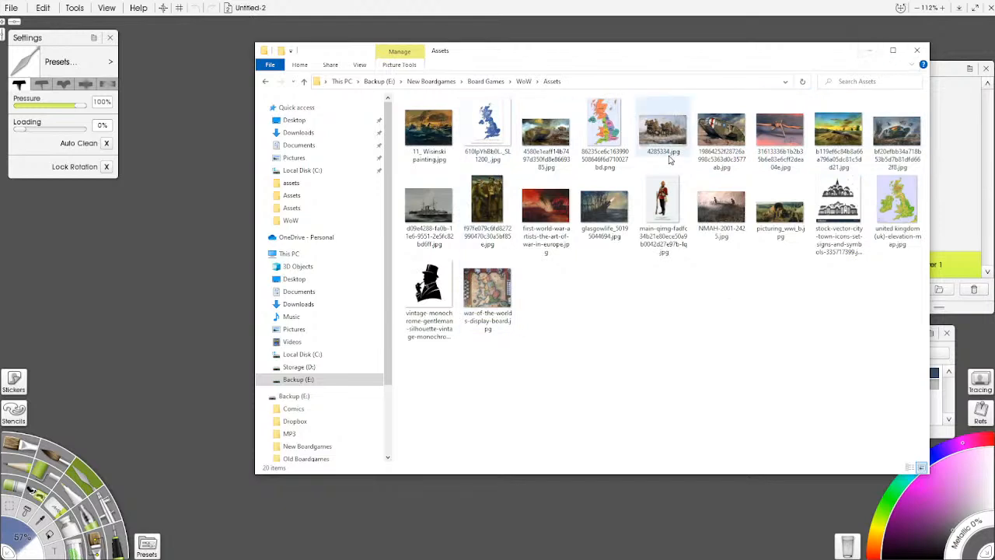
double_click(838, 131)
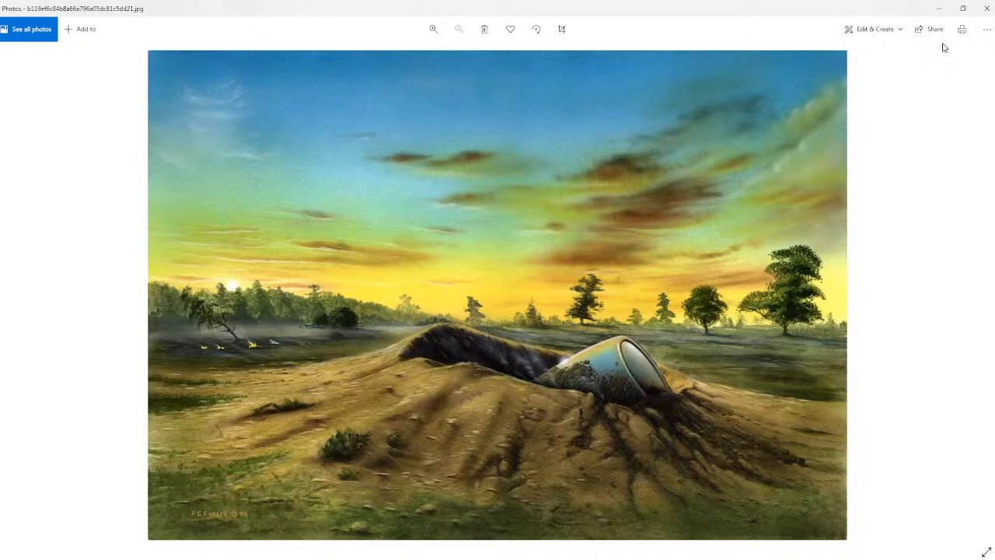
left_click(986, 8)
left_click(870, 51)
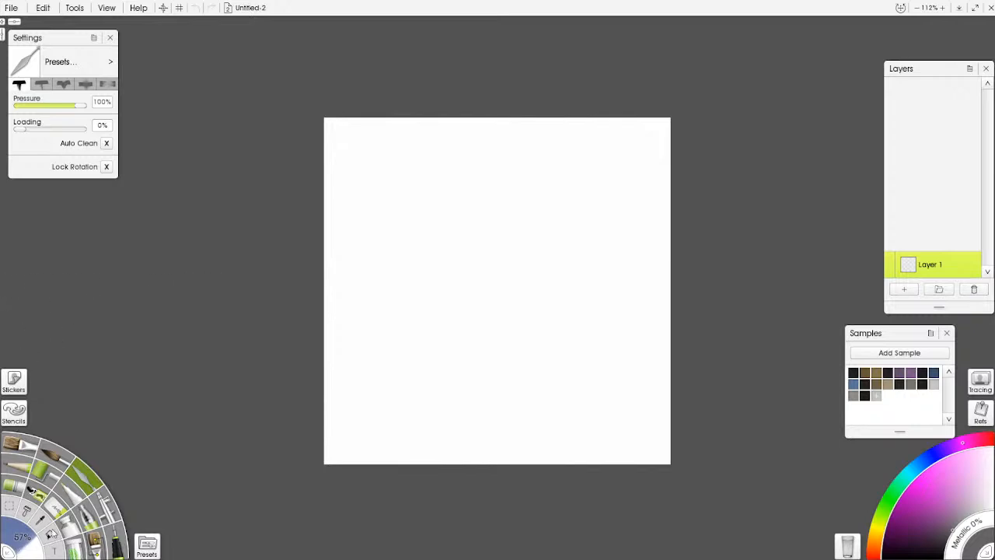
- Set up freehand selection and try mound-shaped outlines on the canvas, clearing each of them again
left_click(8, 506)
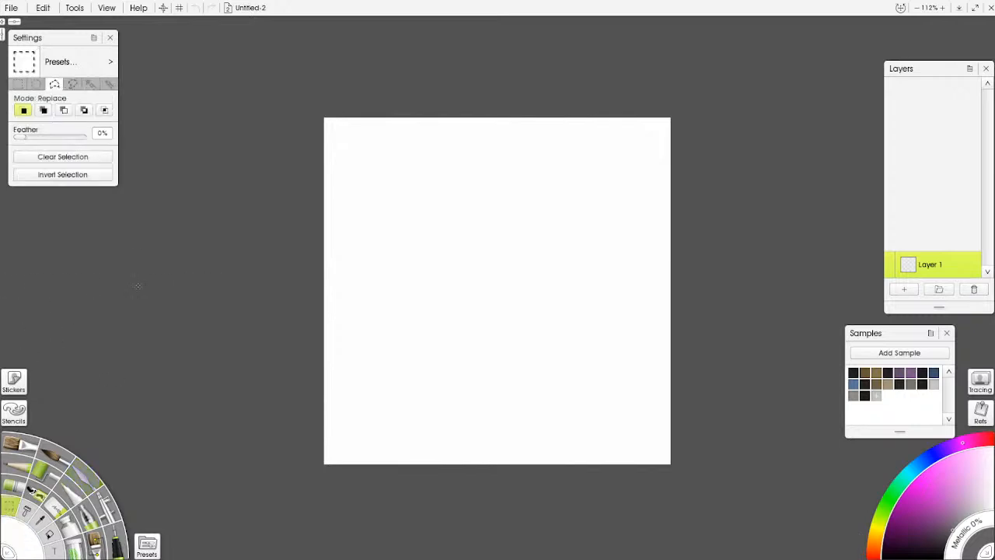
left_click(72, 83)
mouse_move(409, 277)
left_mouse_down()
mouse_move(434, 246)
mouse_move(463, 246)
mouse_move(497, 290)
mouse_move(541, 302)
left_mouse_up()
mouse_move(581, 333)
left_mouse_down()
mouse_move(645, 384)
mouse_move(616, 405)
mouse_move(422, 362)
mouse_move(362, 336)
mouse_move(374, 310)
left_mouse_up()
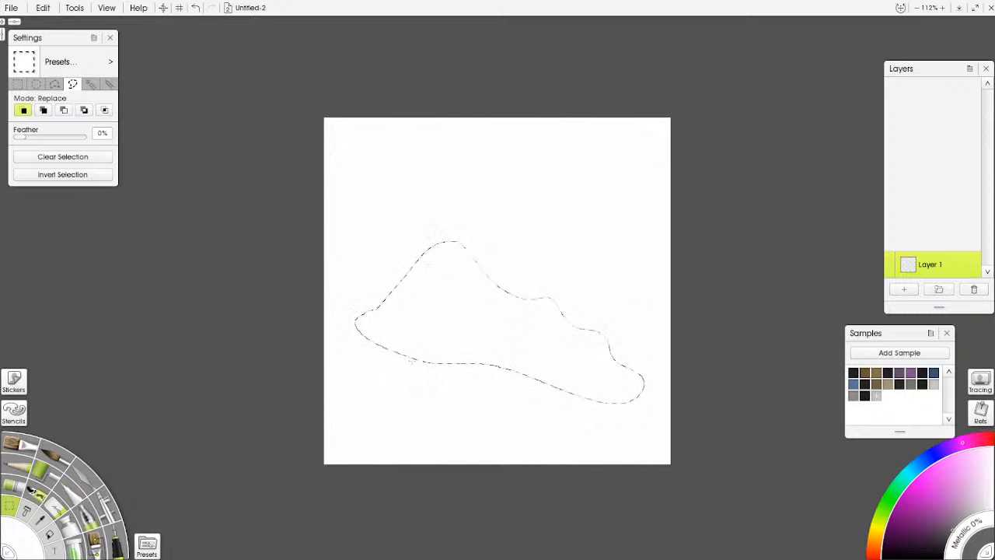
key("ctrl+d")
mouse_move(353, 312)
left_mouse_down()
mouse_move(431, 264)
mouse_move(503, 239)
mouse_move(575, 246)
mouse_move(607, 279)
left_mouse_up()
key("ctrl+d")
- Look at the crater painting again as a reference and return to the ArtRage canvas
key("alt+Tab")
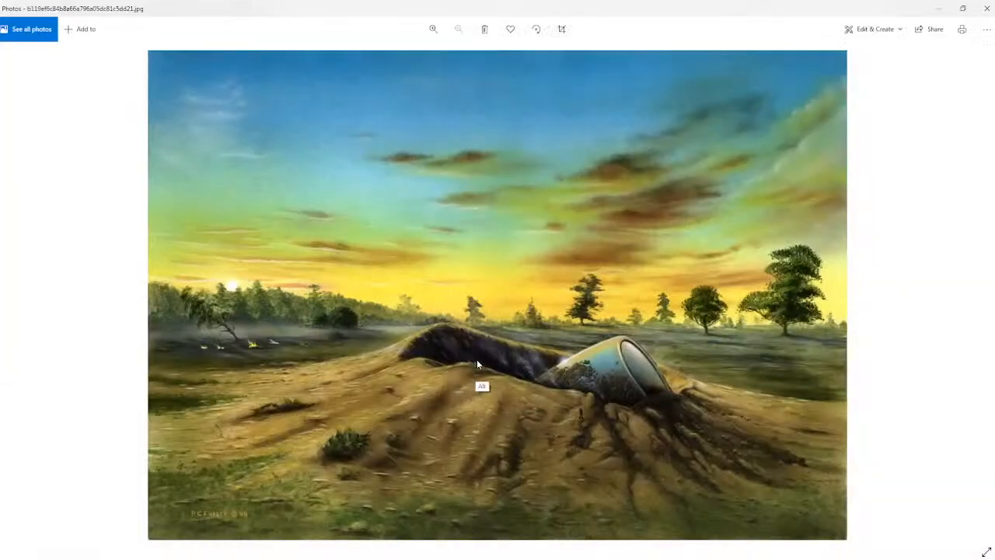
key("alt+Tab")
key("alt+Tab")
key("alt+Tab")
key("alt+Tab")
key("alt+Tab")
key("alt+Tab")
key("alt+Tab")
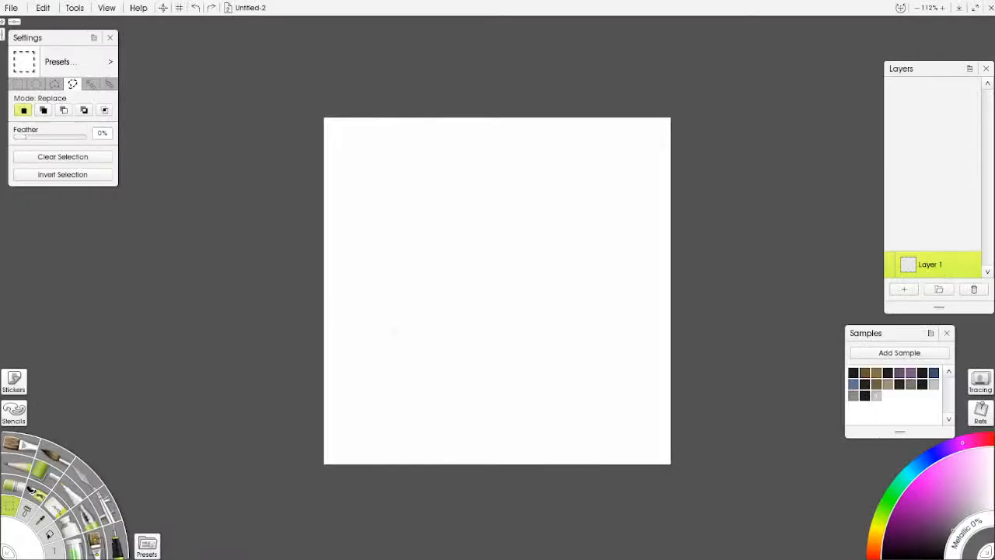
- Select a long, low hill shape with an uneven crest freehand across the lower half of the canvas
left_click_drag(351, 327, 418, 309)
mouse_move(571, 337)
left_mouse_down()
mouse_move(596, 353)
mouse_move(636, 359)
left_mouse_up()
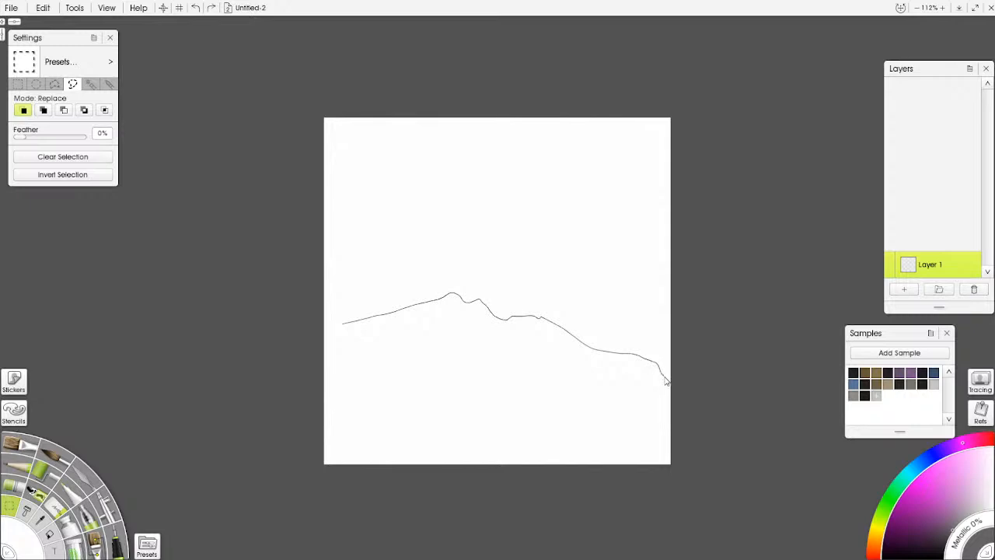
mouse_move(661, 382)
left_mouse_down()
mouse_move(474, 381)
mouse_move(333, 347)
mouse_move(332, 335)
left_mouse_up()
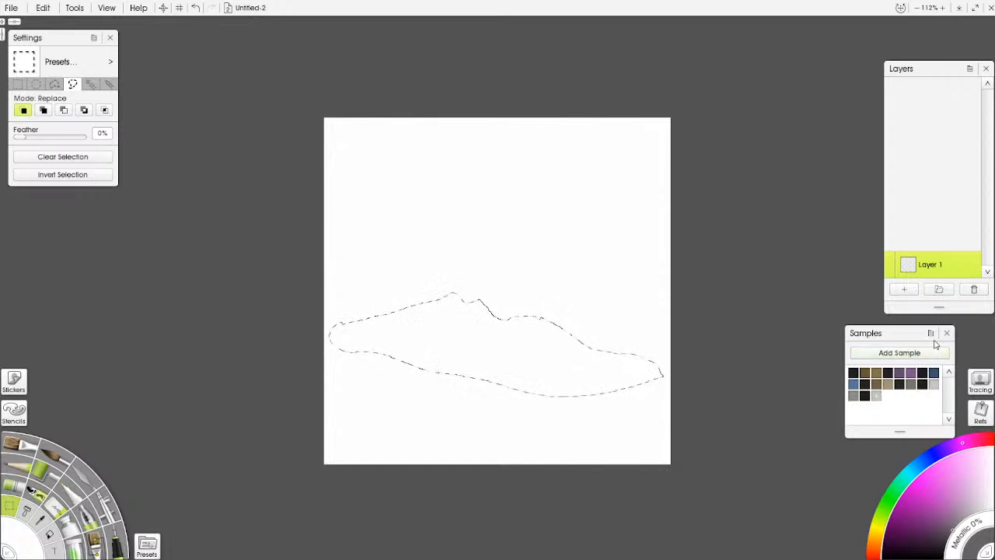
- Fill the selected hill with brown using the paint roller at 60% size
left_click(877, 552)
left_click(936, 514)
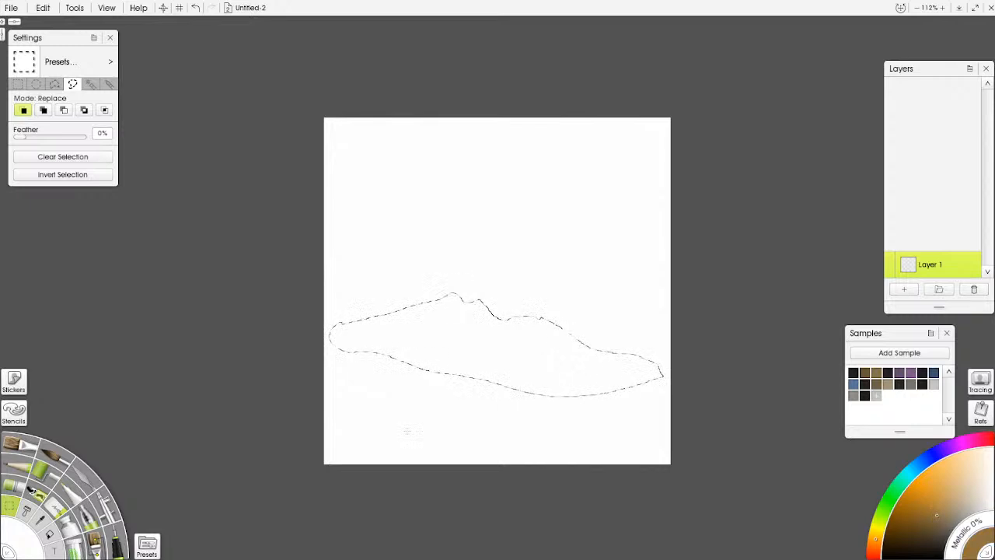
left_click(57, 476)
left_click(17, 536)
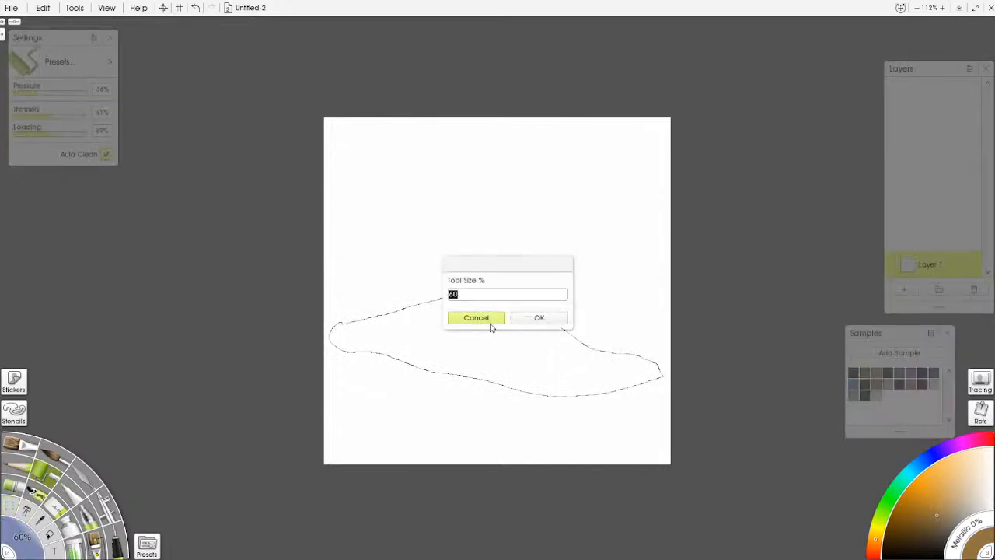
left_click(532, 322)
mouse_move(454, 300)
left_mouse_down()
mouse_move(360, 342)
mouse_move(556, 313)
mouse_move(588, 347)
mouse_move(661, 371)
mouse_move(664, 407)
mouse_move(397, 420)
left_mouse_up()
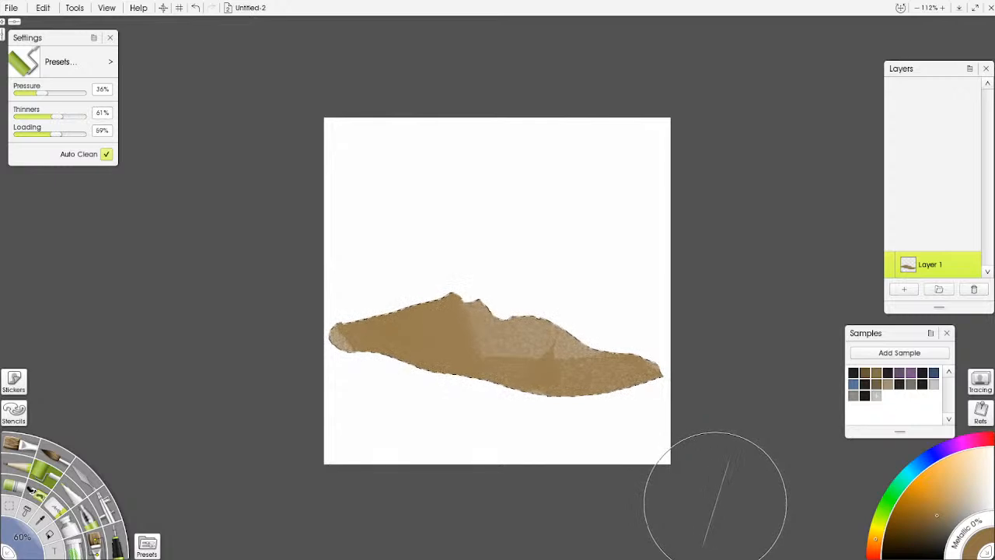
- Roll green patches onto the hill at 13% size and blend them with the palette knife, then drop the selection
left_click(928, 520)
left_click(881, 517)
mouse_move(49, 536)
left_mouse_down()
mouse_move(8, 523)
mouse_move(33, 542)
left_mouse_up()
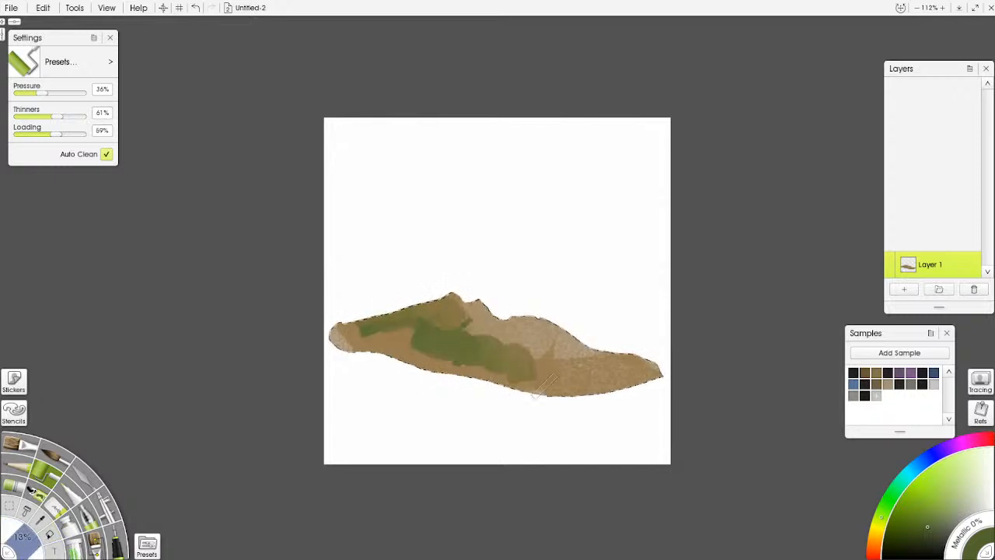
left_click(107, 461)
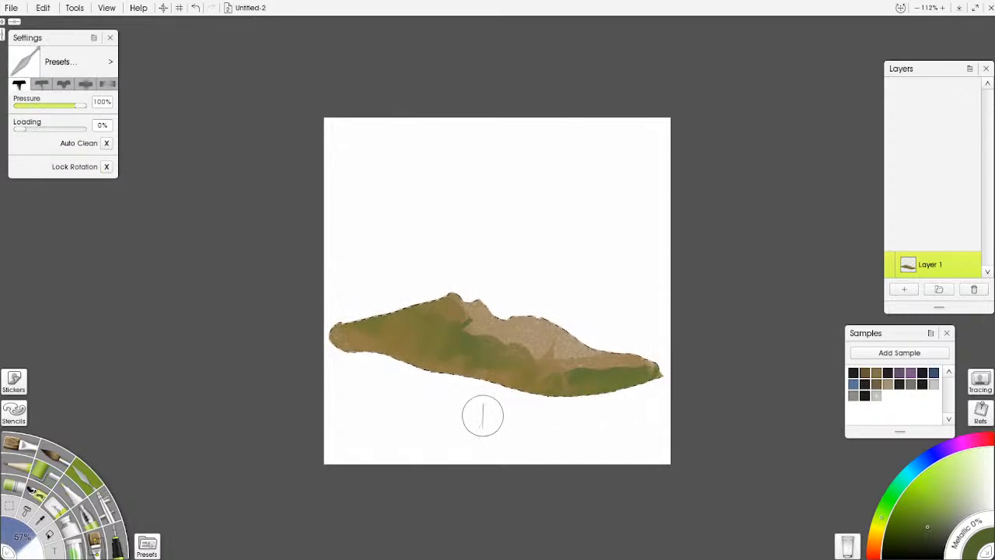
mouse_move(533, 355)
left_mouse_down()
mouse_move(569, 342)
mouse_move(583, 358)
left_mouse_up()
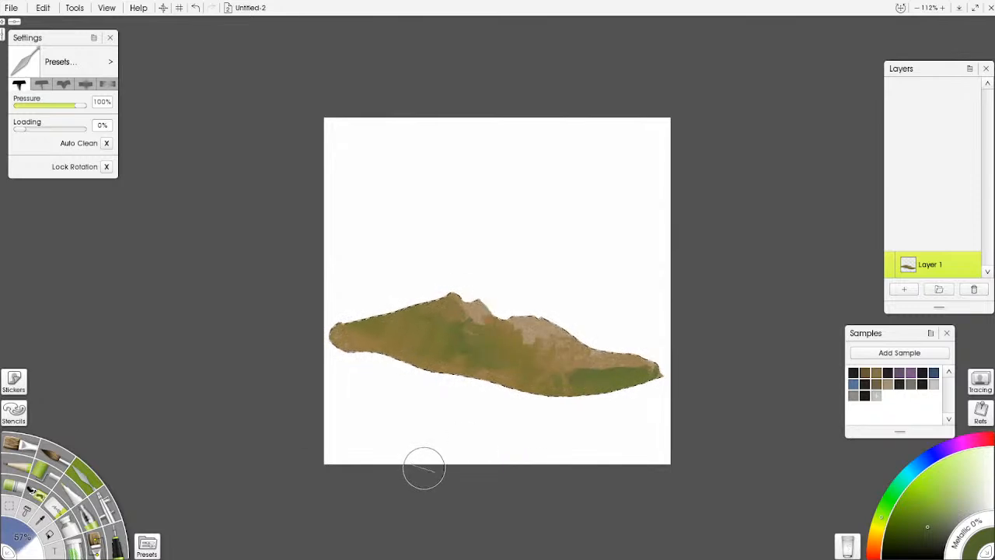
key("ctrl+d")
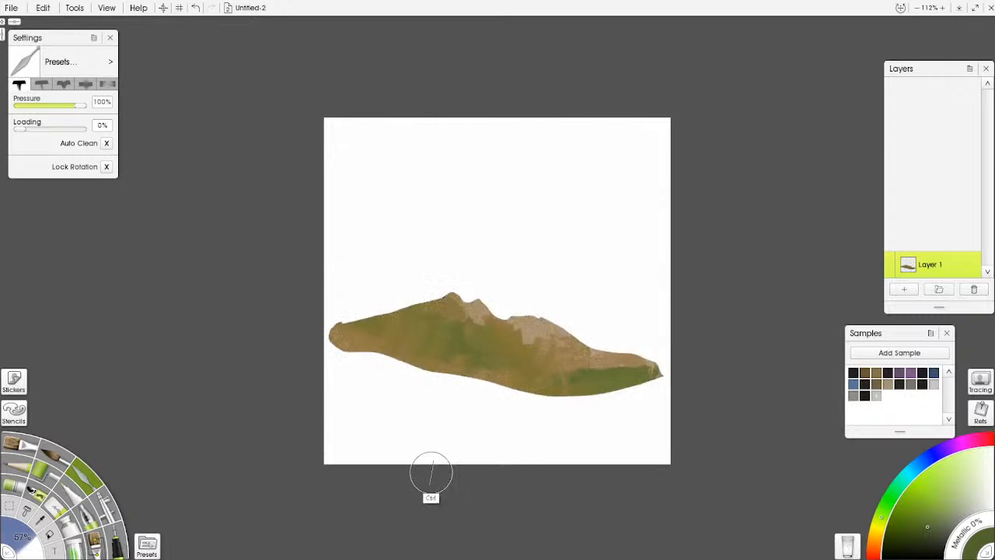
- Paint the ground below the hill with the roller in green and olive tones sampled from the hill
left_click(47, 474)
mouse_move(345, 373)
left_mouse_down()
mouse_move(311, 363)
mouse_move(398, 363)
mouse_move(392, 370)
mouse_move(448, 385)
left_mouse_up()
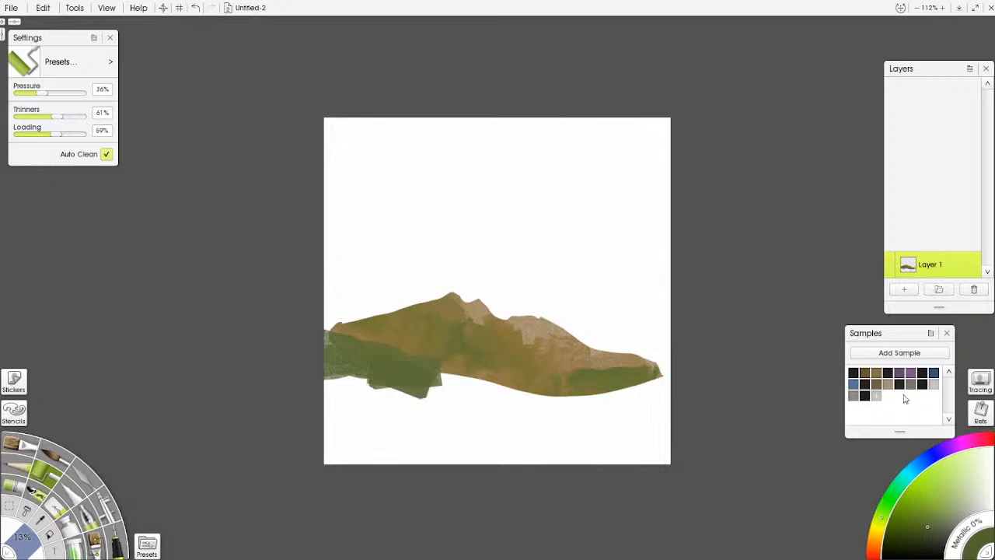
left_click(479, 324, "alt")
mouse_move(378, 361)
left_mouse_down()
mouse_move(336, 363)
mouse_move(415, 368)
mouse_move(350, 384)
mouse_move(612, 392)
mouse_move(417, 414)
mouse_move(559, 424)
mouse_move(325, 441)
mouse_move(615, 469)
mouse_move(373, 460)
mouse_move(687, 381)
mouse_move(533, 404)
mouse_move(334, 385)
mouse_move(736, 381)
left_mouse_up()
left_click(535, 360, "alt")
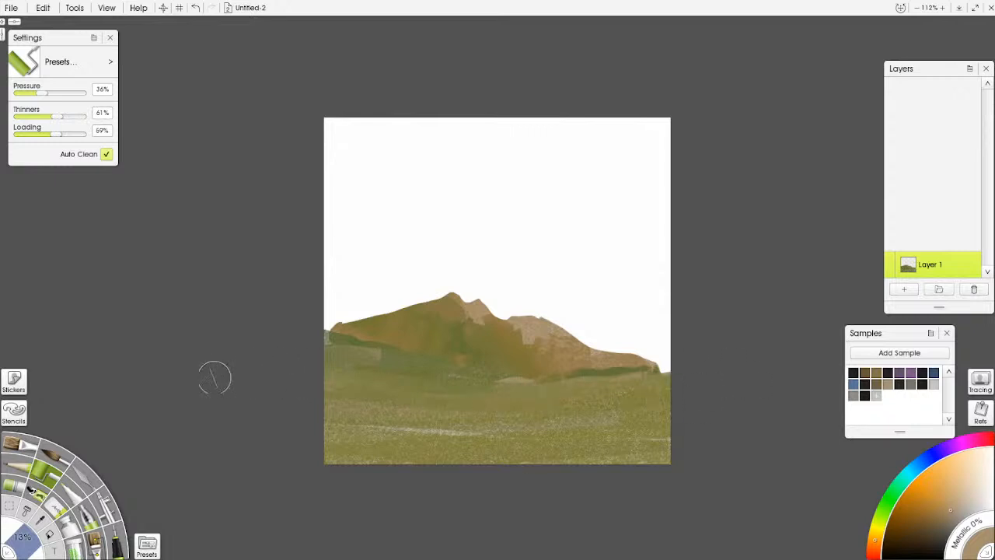
- Select several small freehand patches on the ground's left side and roll orange-ochre paint into them
left_click(11, 505)
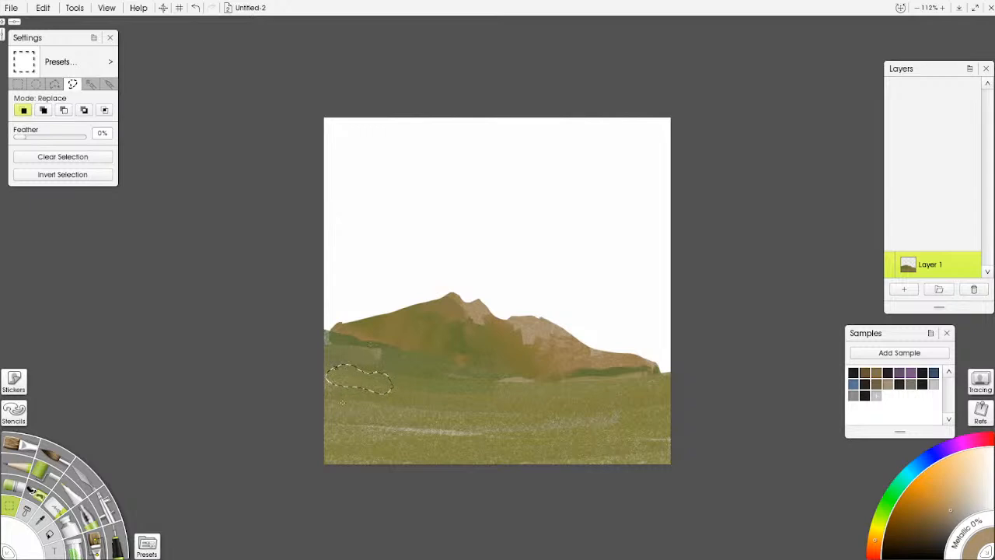
mouse_move(333, 403)
left_mouse_down()
mouse_move(356, 404)
mouse_move(334, 405)
mouse_move(380, 437)
mouse_move(364, 419)
left_mouse_up()
mouse_move(404, 389)
left_mouse_down()
mouse_move(429, 393)
mouse_move(346, 381)
mouse_move(388, 420)
mouse_move(420, 389)
mouse_move(440, 387)
mouse_move(346, 401)
mouse_move(372, 366)
mouse_move(377, 420)
left_mouse_up()
left_click(50, 479)
left_click(934, 497)
- Select three small patches and a larger corner area freehand on the ground's right side
left_click(12, 509)
mouse_move(506, 409)
left_mouse_down()
mouse_move(541, 398)
mouse_move(560, 406)
mouse_move(508, 406)
left_mouse_up()
mouse_move(580, 412)
left_mouse_down()
mouse_move(656, 388)
mouse_move(628, 417)
mouse_move(588, 402)
left_mouse_up()
mouse_move(534, 426)
left_mouse_down()
mouse_move(567, 430)
mouse_move(534, 430)
left_mouse_up()
mouse_move(579, 457)
left_mouse_down()
mouse_move(674, 430)
mouse_move(672, 465)
mouse_move(567, 461)
left_mouse_up()
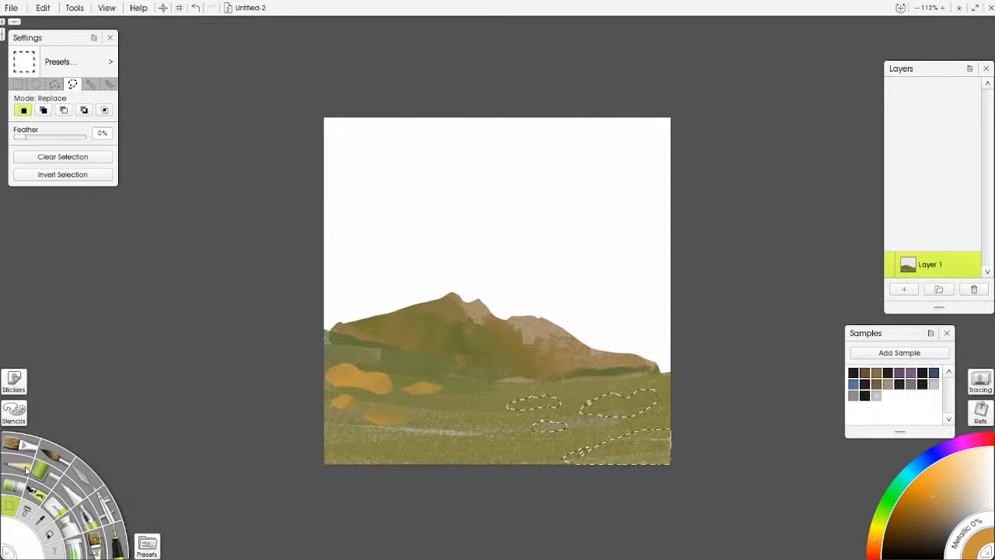
- Roll dark brown into the selected corner area and lighter ochre into the three small patches, then deselect
left_click(53, 481)
left_click(932, 520)
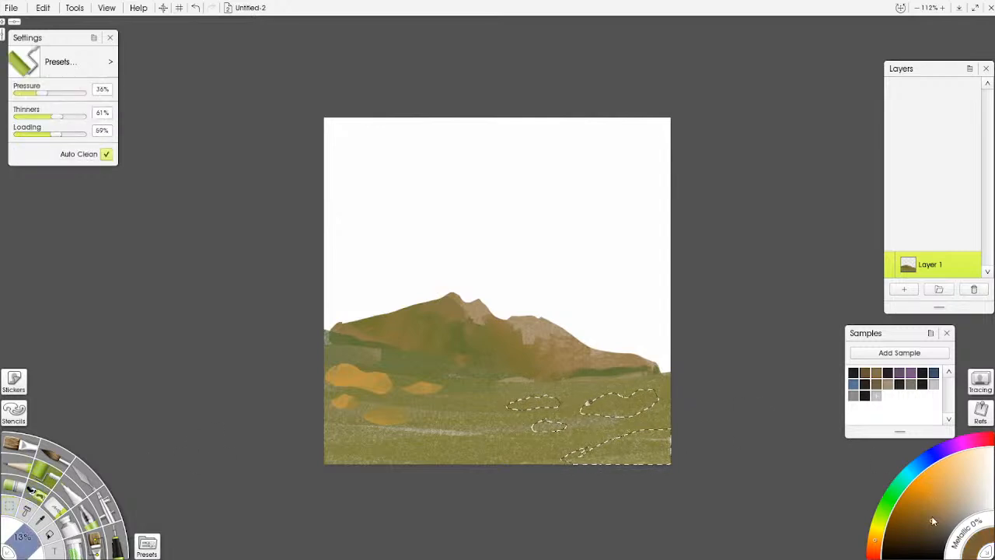
left_click_drag(648, 440, 663, 455)
left_click(938, 506)
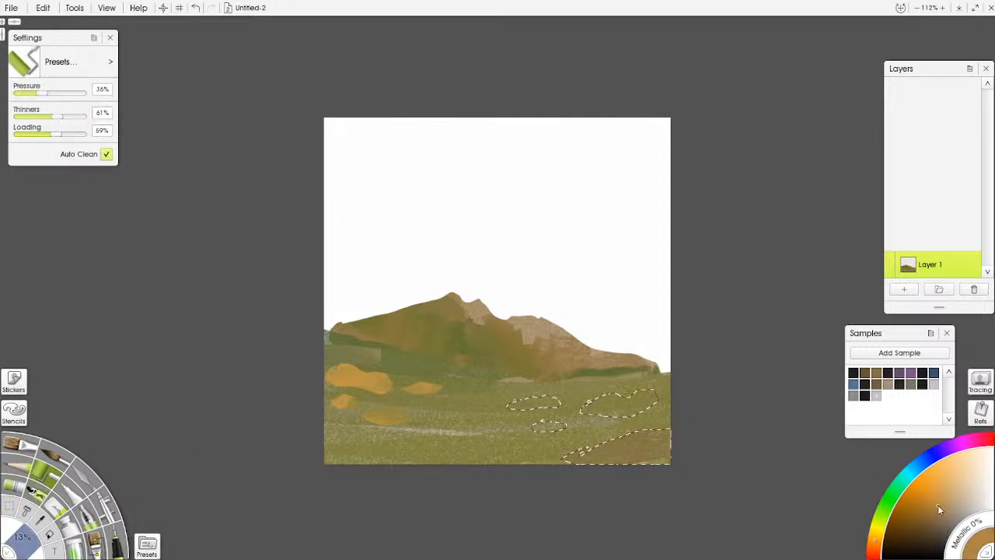
left_click_drag(661, 393, 591, 408)
mouse_move(507, 407)
left_mouse_down()
mouse_move(539, 428)
mouse_move(574, 427)
left_mouse_up()
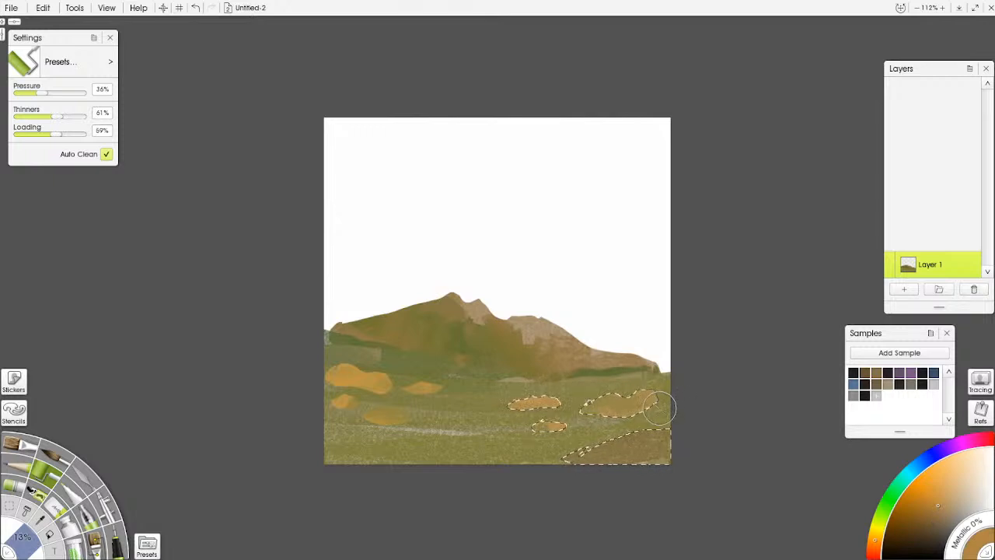
key("ctrl+d")
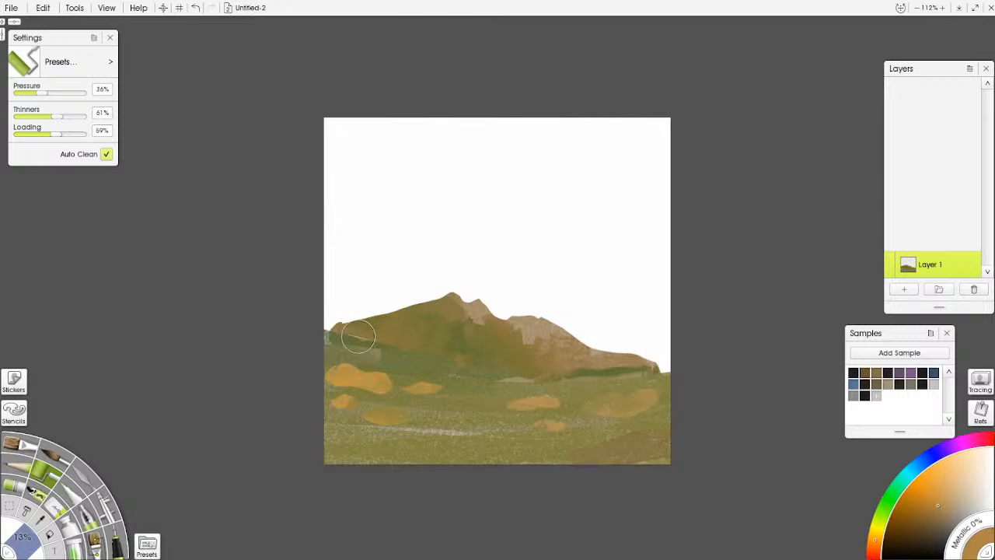
- Roll orange-ochre bands over the hill's left and right flanks and blend their edges with the palette knife
left_click_drag(367, 337, 324, 340)
left_click_drag(405, 346, 421, 347)
left_click_drag(557, 355, 668, 384)
left_click(82, 477)
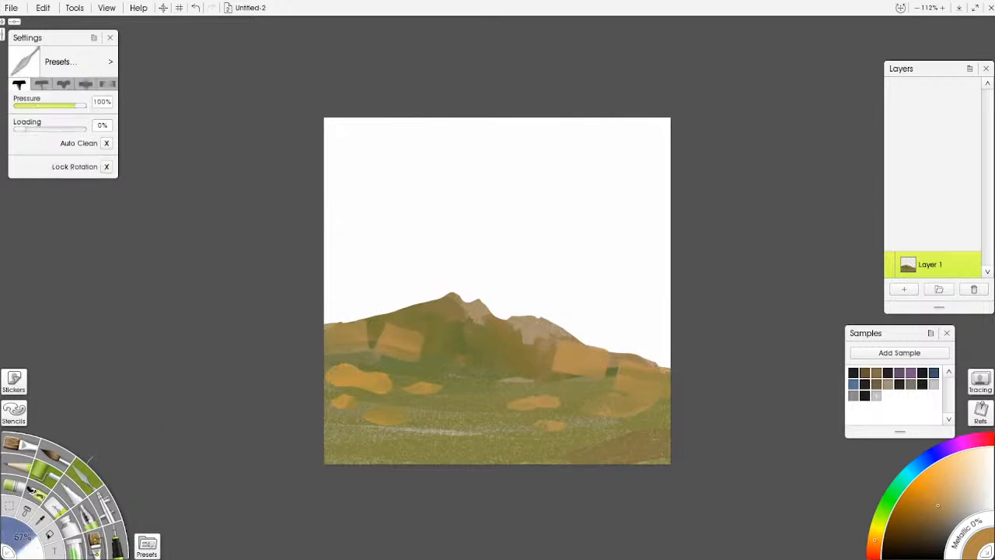
mouse_move(418, 355)
left_mouse_down()
mouse_move(379, 341)
mouse_move(439, 363)
left_mouse_up()
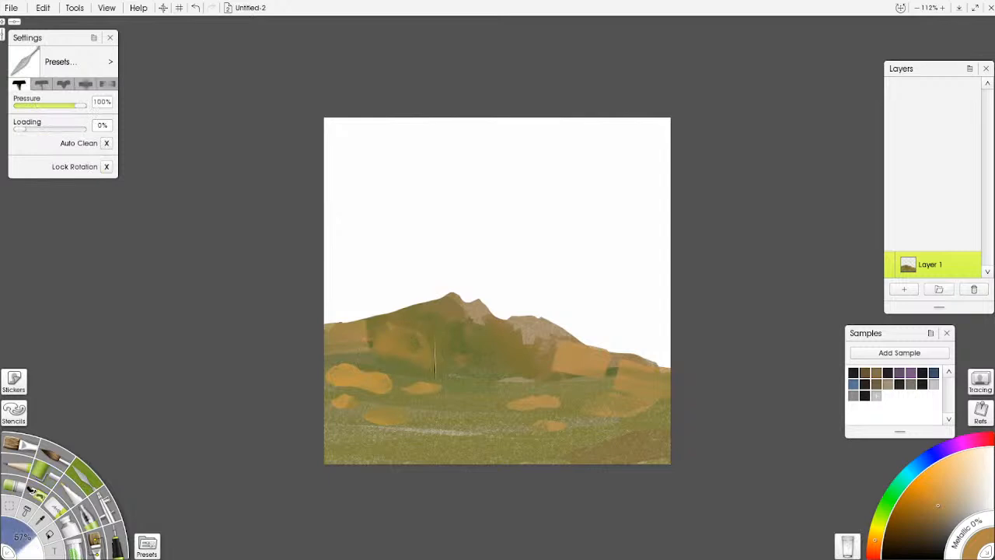
mouse_move(542, 369)
left_mouse_down()
mouse_move(566, 356)
mouse_move(591, 381)
left_mouse_up()
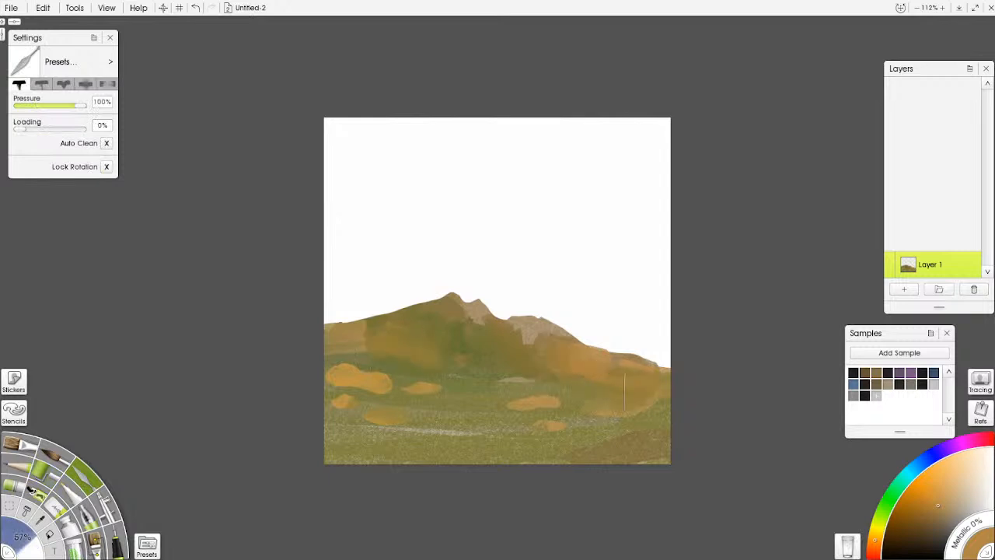
- Examine how the painted hill reads at reduced size
key("ctrl+minus")
key("ctrl+minus")
key("ctrl+minus")
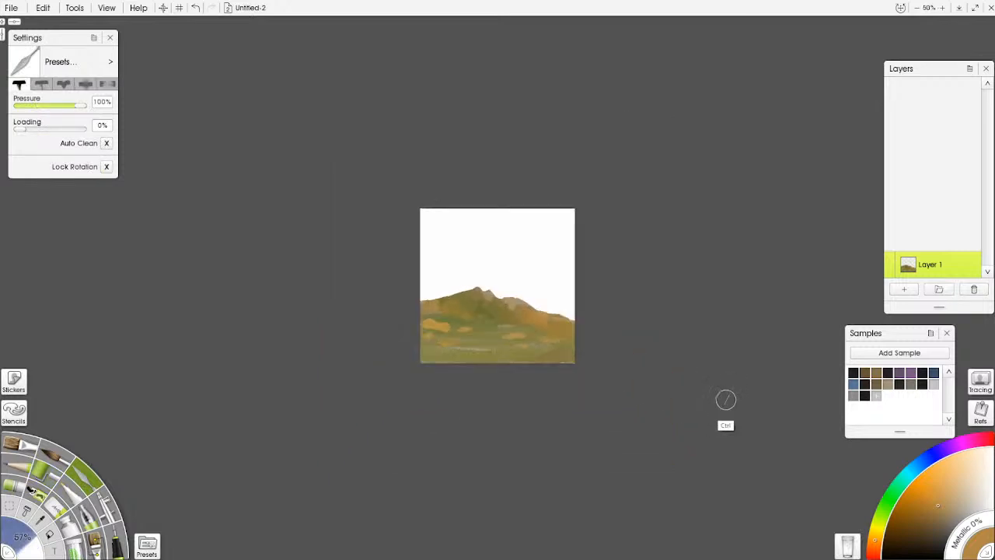
key("ctrl+minus")
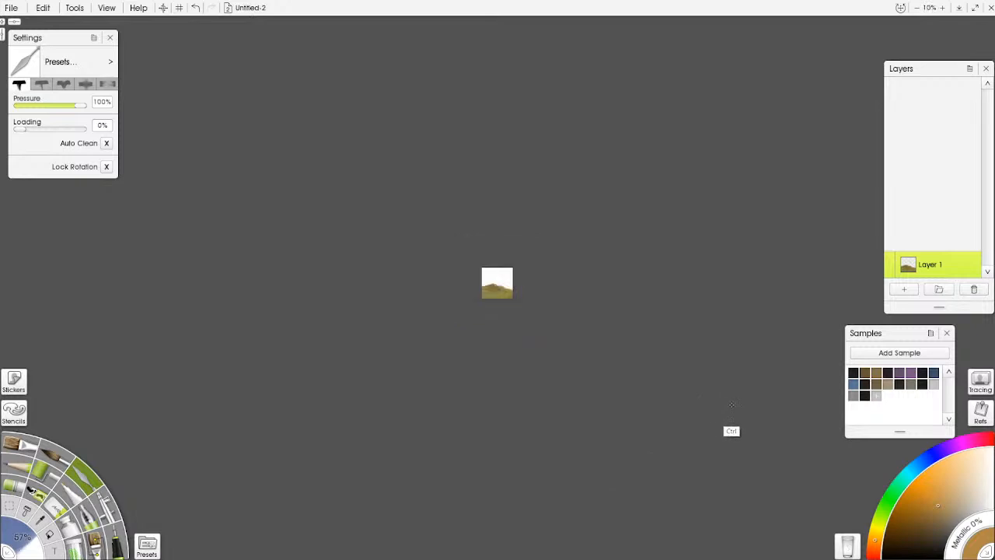
key("ctrl+plus")
key("ctrl+minus")
key("ctrl+plus")
key("ctrl+plus")
key("ctrl+plus")
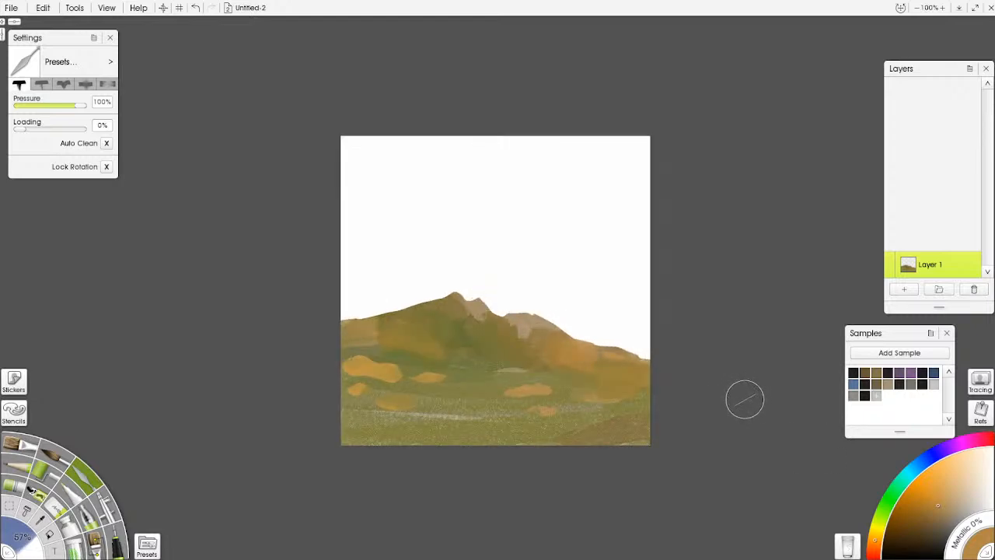
- Add a layer beneath the hill layer and select a freehand crater rim shape along the hill's summit and right slope
left_click(905, 289)
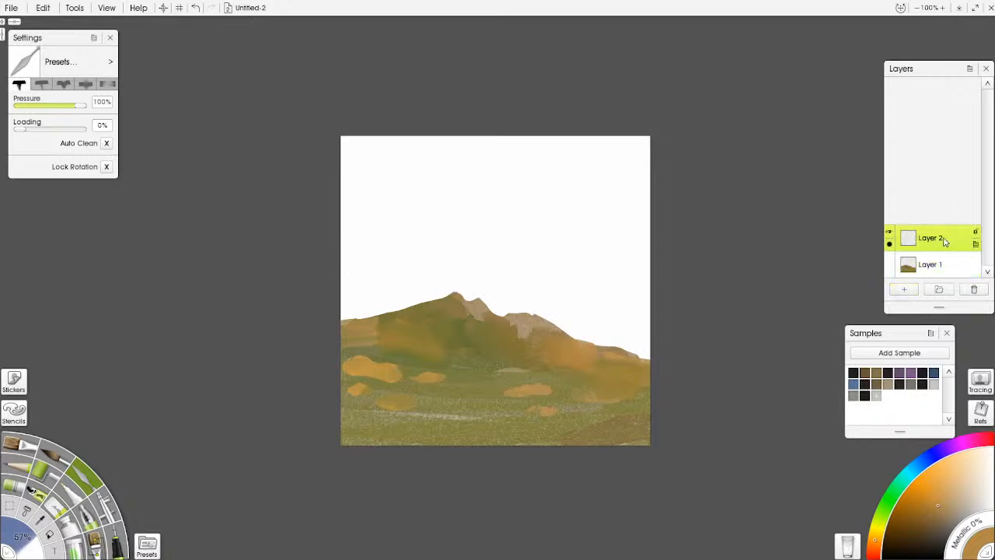
left_click_drag(947, 242, 947, 268)
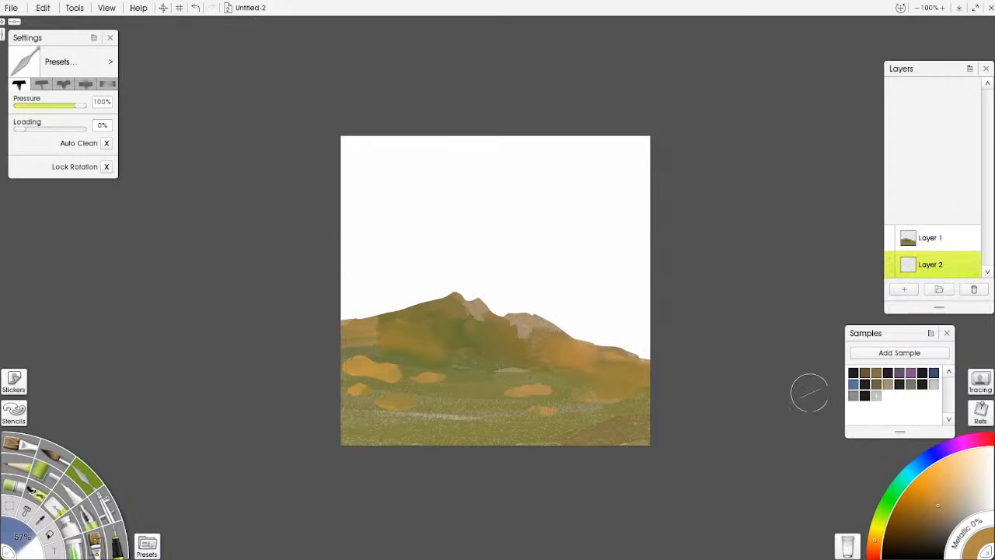
left_click_drag(937, 522, 919, 540)
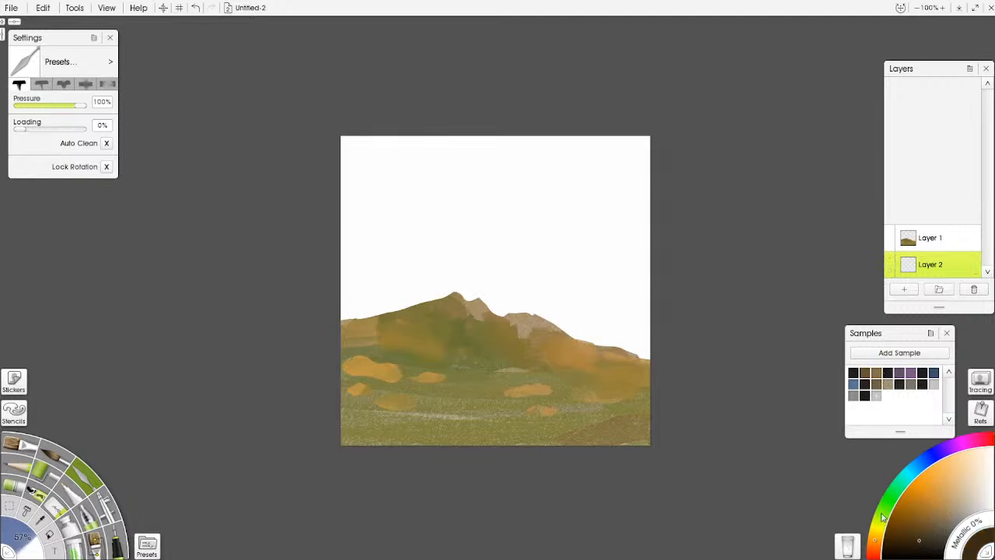
left_click(11, 507)
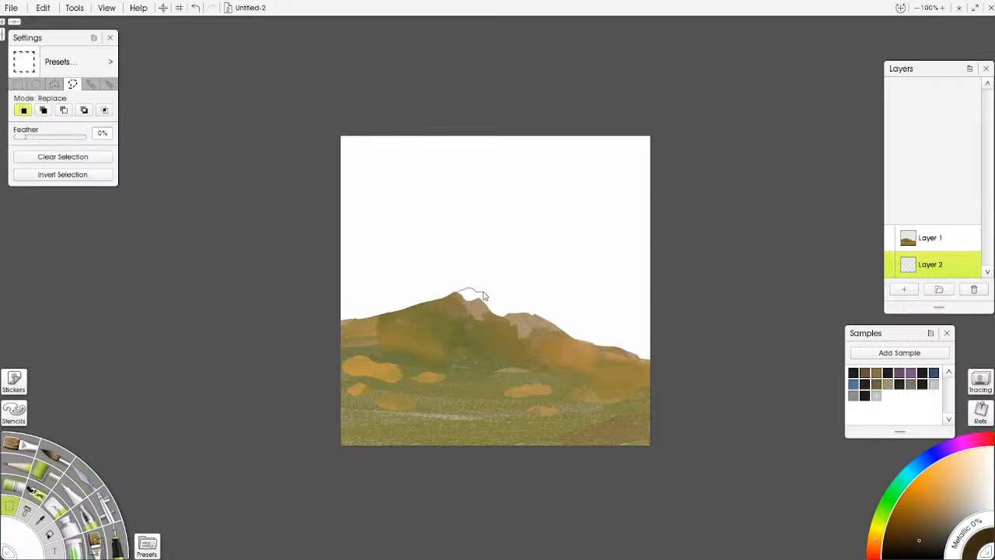
left_click_drag(503, 296, 526, 296)
left_click_drag(459, 294, 456, 296)
- Roll dark brown and lighter brown tones into the selected crater rim, then deselect
left_click(47, 477)
mouse_move(578, 329)
left_mouse_down()
mouse_move(443, 298)
mouse_move(513, 307)
mouse_move(626, 370)
mouse_move(525, 301)
mouse_move(470, 300)
mouse_move(517, 322)
mouse_move(574, 326)
mouse_move(591, 350)
mouse_move(646, 368)
mouse_move(835, 482)
mouse_move(618, 353)
mouse_move(563, 333)
mouse_move(614, 365)
mouse_move(513, 322)
mouse_move(484, 337)
mouse_move(568, 377)
mouse_move(568, 358)
mouse_move(497, 316)
mouse_move(523, 314)
mouse_move(491, 287)
mouse_move(469, 301)
left_mouse_up()
left_click(931, 521)
left_click(928, 538)
key("ctrl+d")
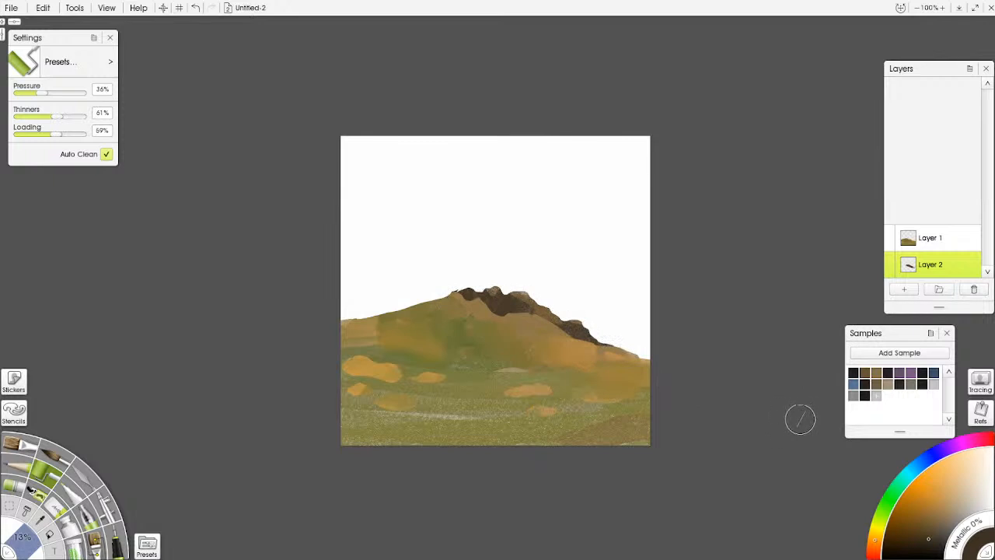
- Build up the hill's peak and the far crater rim with the oil brush in olive and brown tones sampled from the hill
key("ctrl+minus")
key("ctrl+minus")
key("ctrl+minus")
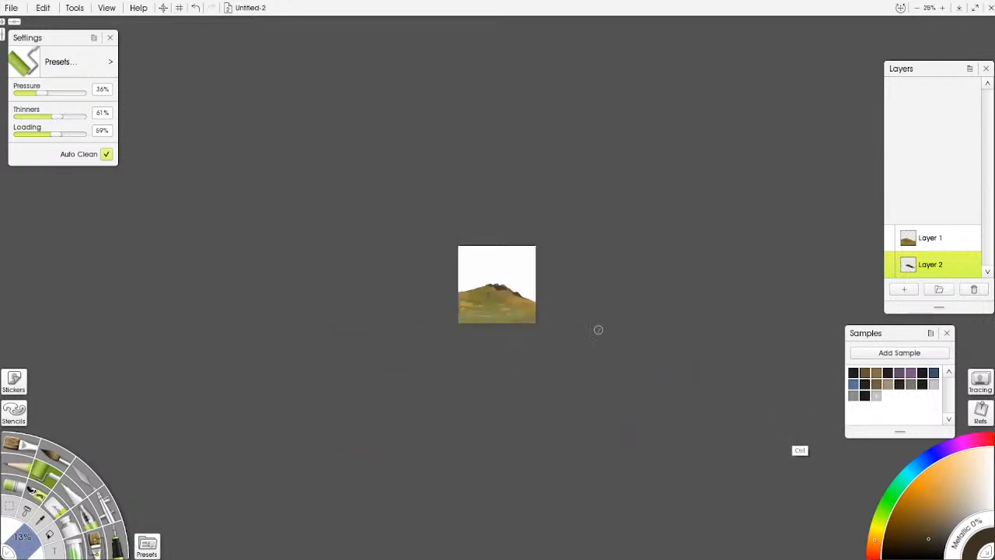
key("ctrl+plus")
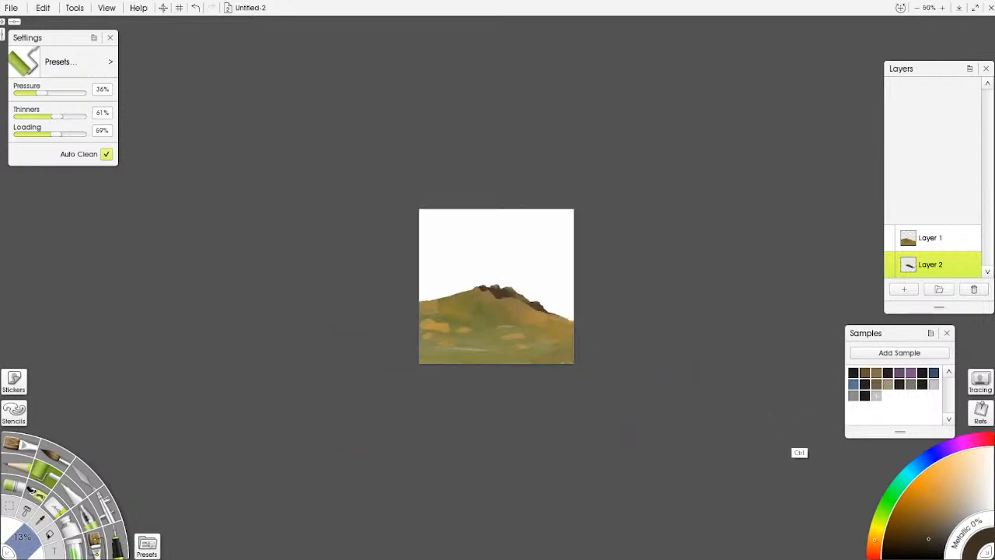
key("ctrl+plus")
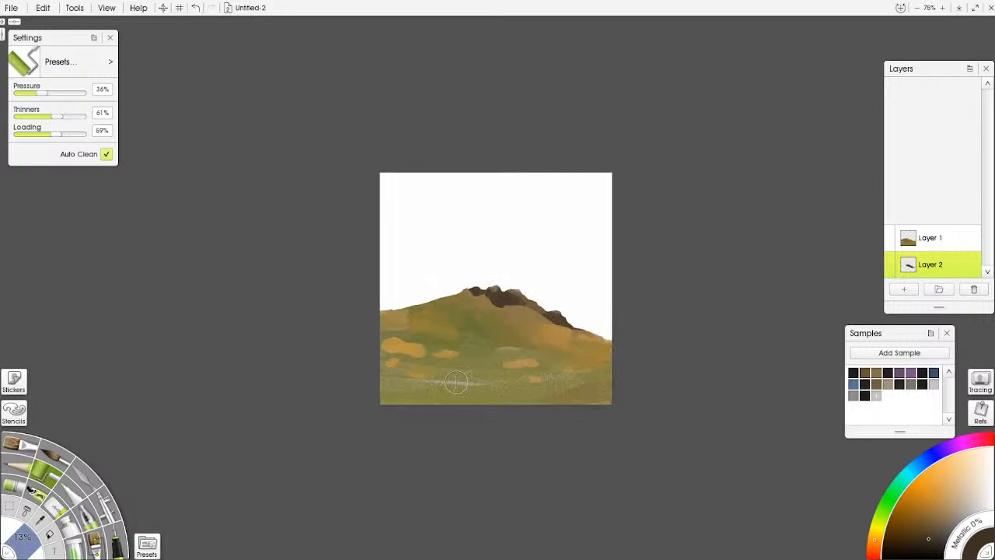
left_click(22, 447)
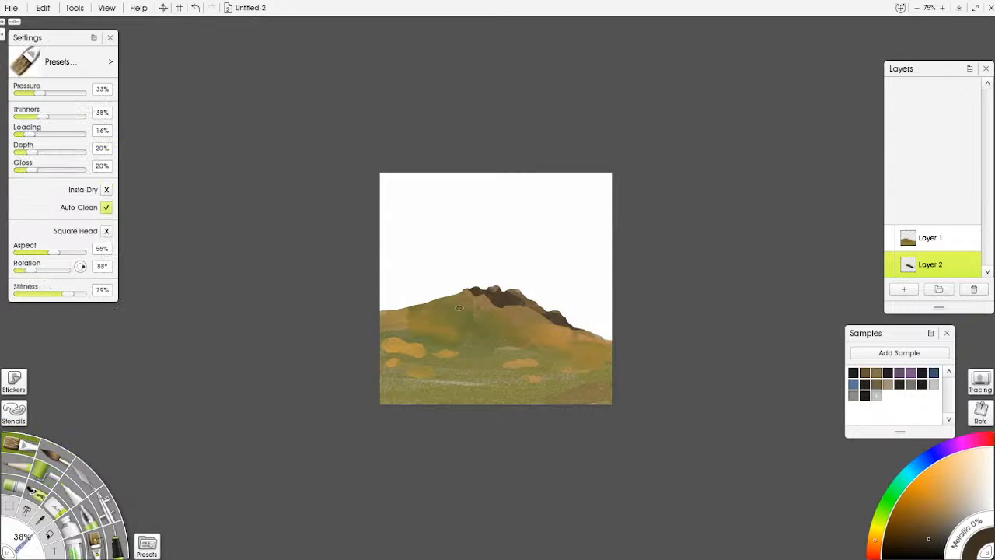
left_click(467, 325, "alt")
left_click_drag(463, 289, 443, 297)
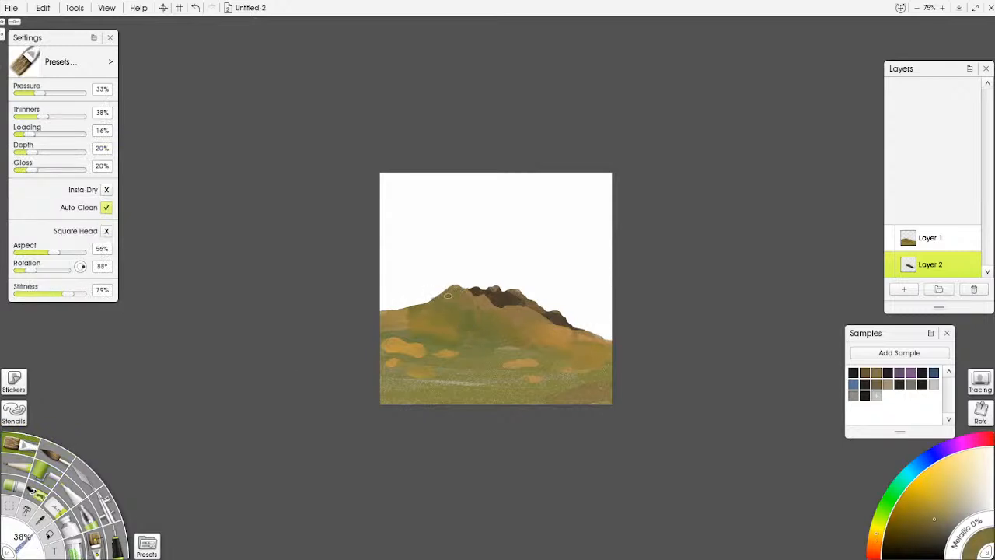
left_click(476, 322, "alt")
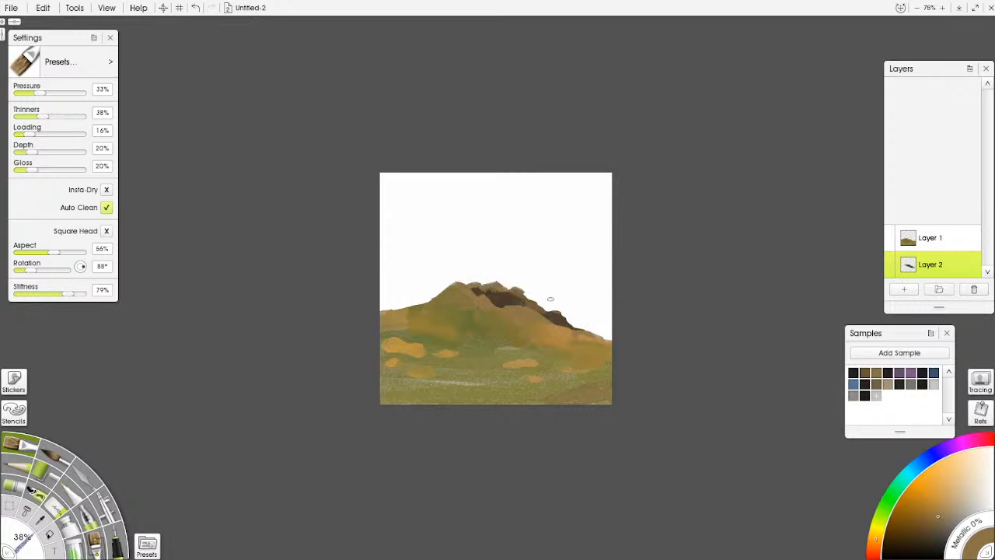
left_click_drag(546, 308, 573, 325)
- Shade the crater hollow in near-black, brush mid-brown along its rim, and darken the notch at the peak with a 2% roller
left_click(935, 549)
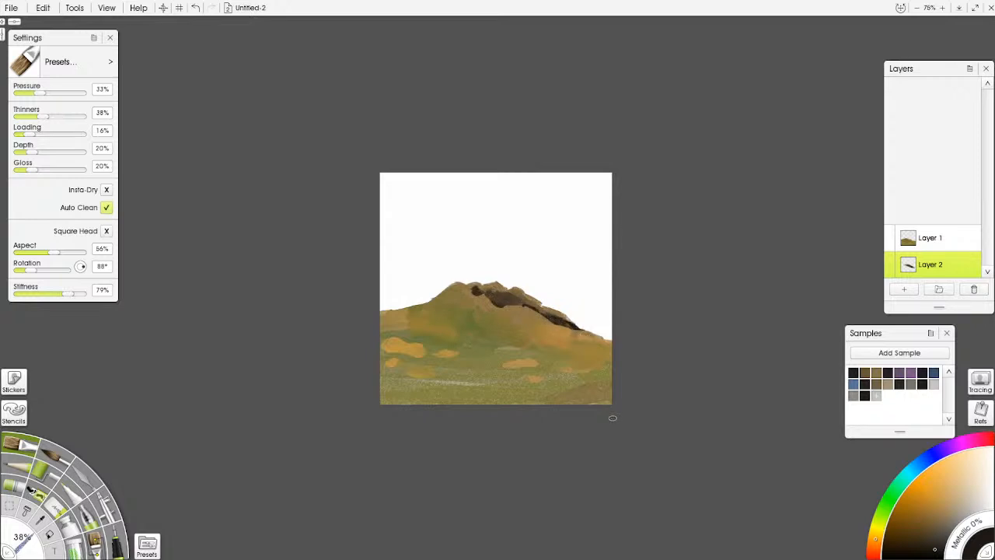
left_click(934, 520)
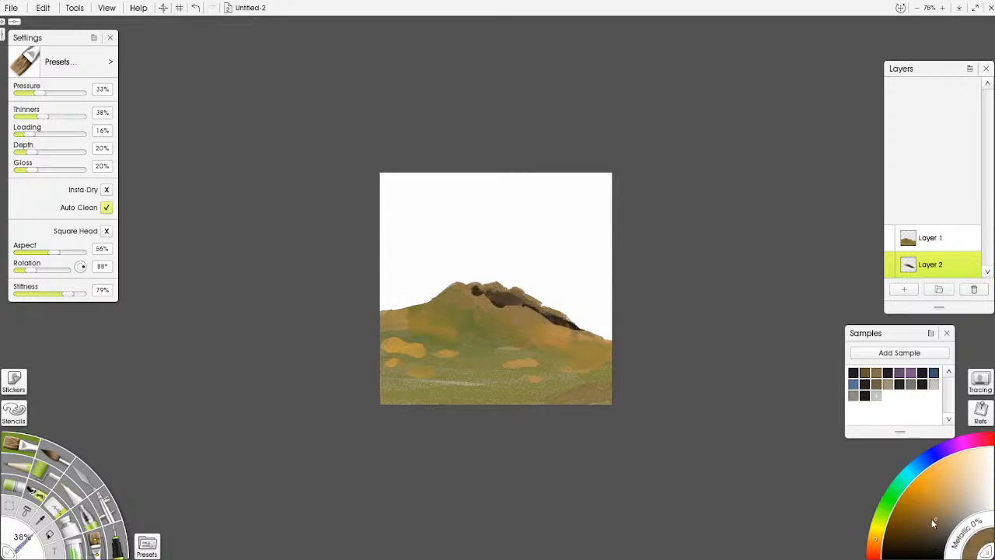
left_click(84, 480)
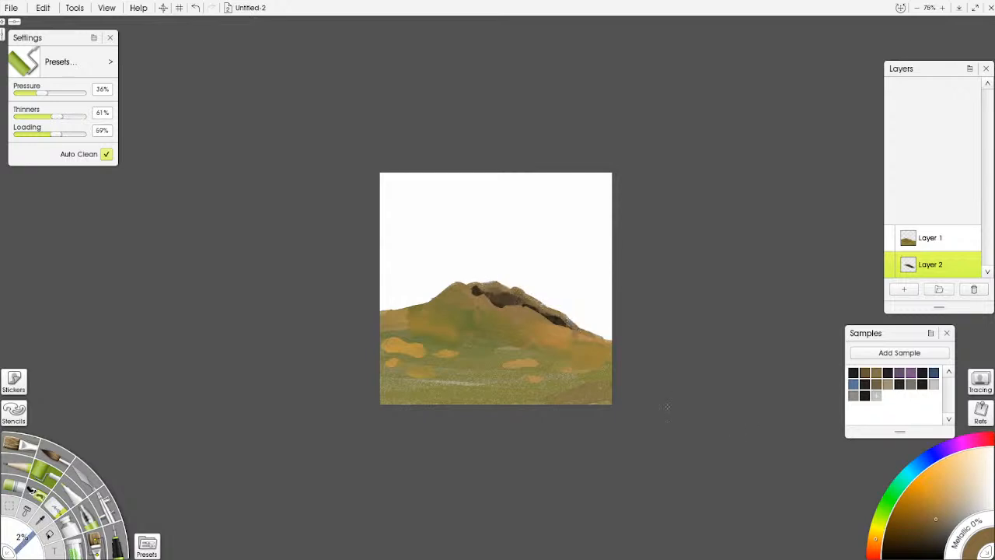
left_click(496, 347, "alt")
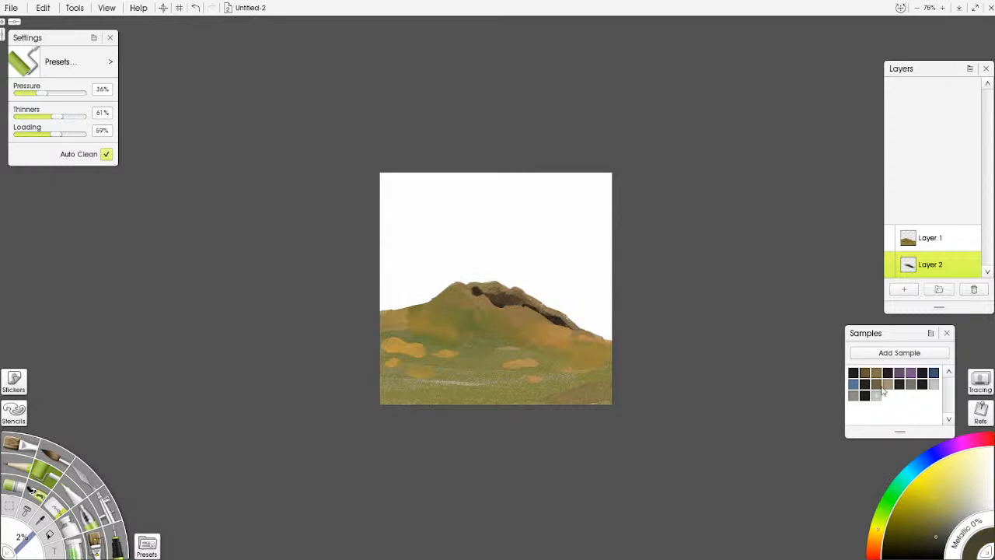
left_click(474, 291, "alt")
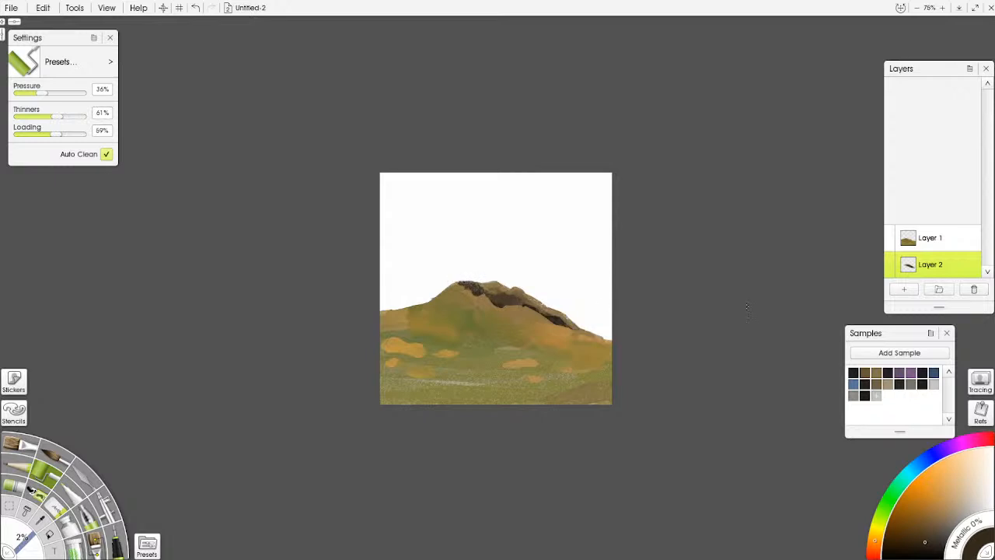
scroll(746, 308, "down", 2)
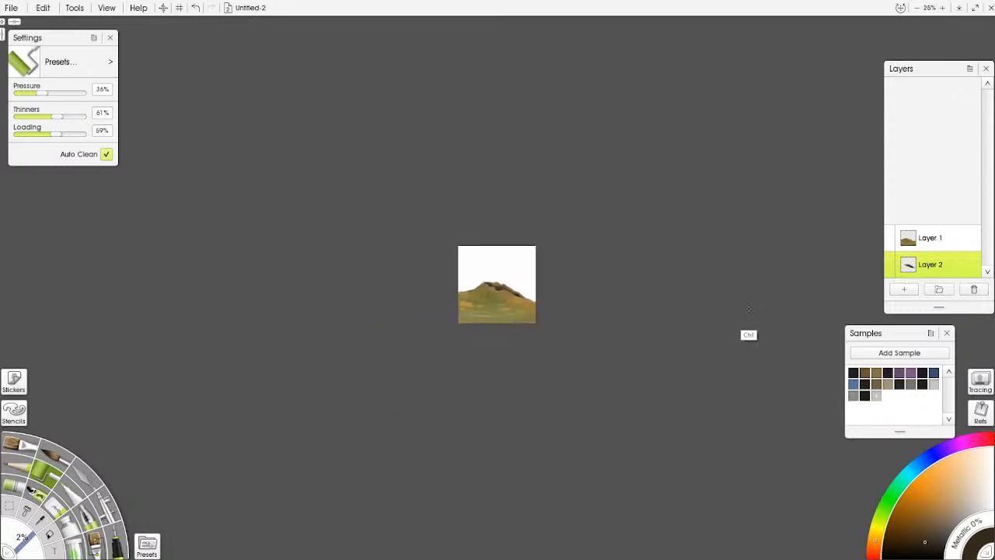
scroll(749, 309, "up", 2)
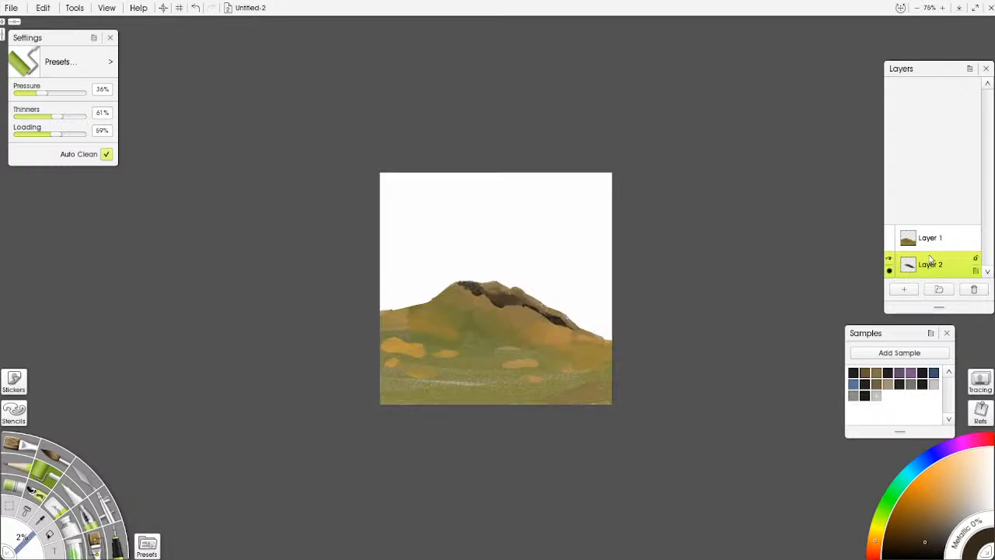
- Add a layer beneath the others and select a rectangle covering the sky above the hill
left_click(905, 289)
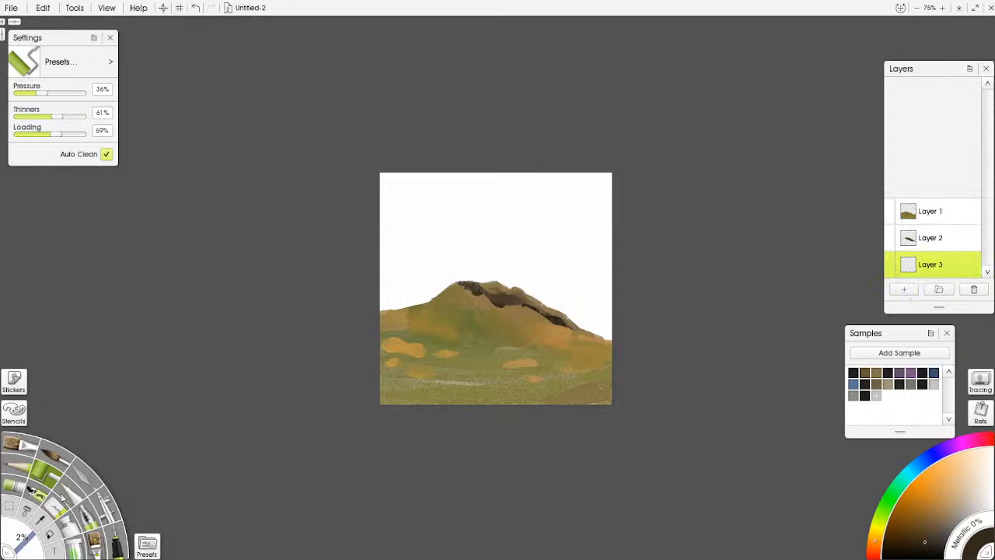
left_click(11, 505)
left_click(21, 84)
left_click_drag(363, 154, 633, 272)
- Roll light and deeper blue into the sky selection with a 37% roller, then deselect and blend with the palette knife
left_click(858, 385)
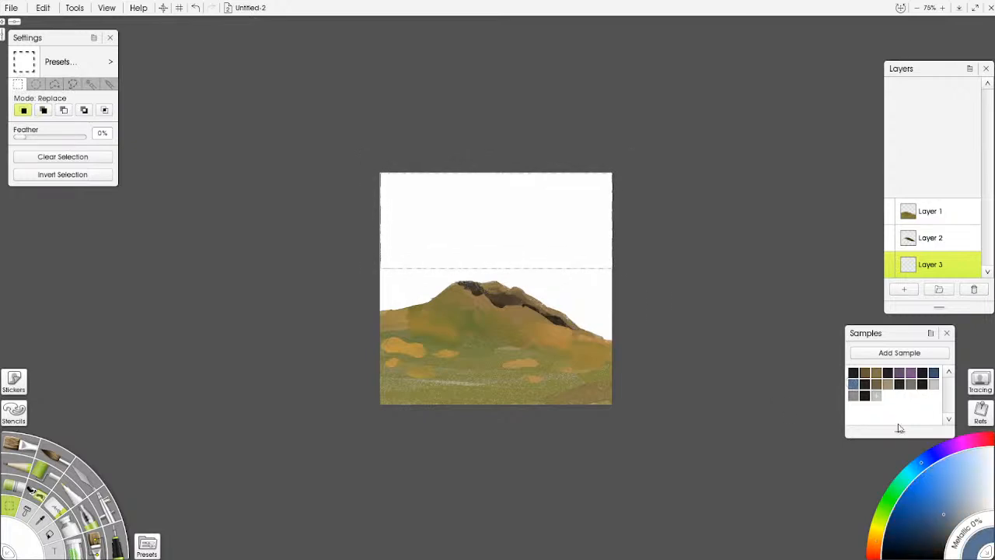
left_click(45, 473)
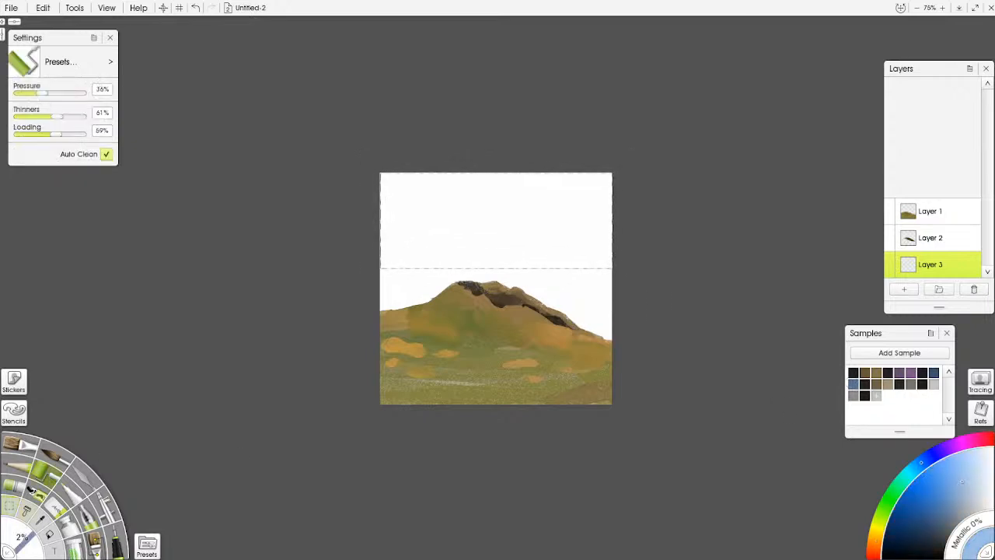
left_click_drag(22, 537, 33, 525)
mouse_move(647, 216)
left_mouse_down()
mouse_move(625, 269)
mouse_move(413, 168)
left_mouse_up()
left_click(958, 499)
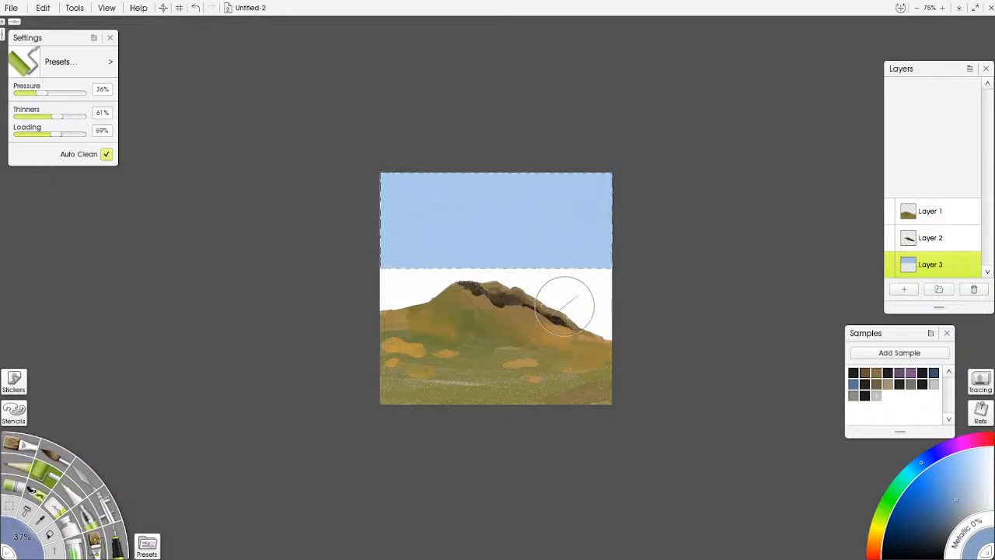
mouse_move(645, 185)
left_mouse_down()
mouse_move(369, 171)
mouse_move(484, 189)
mouse_move(661, 194)
left_mouse_up()
left_click(84, 476)
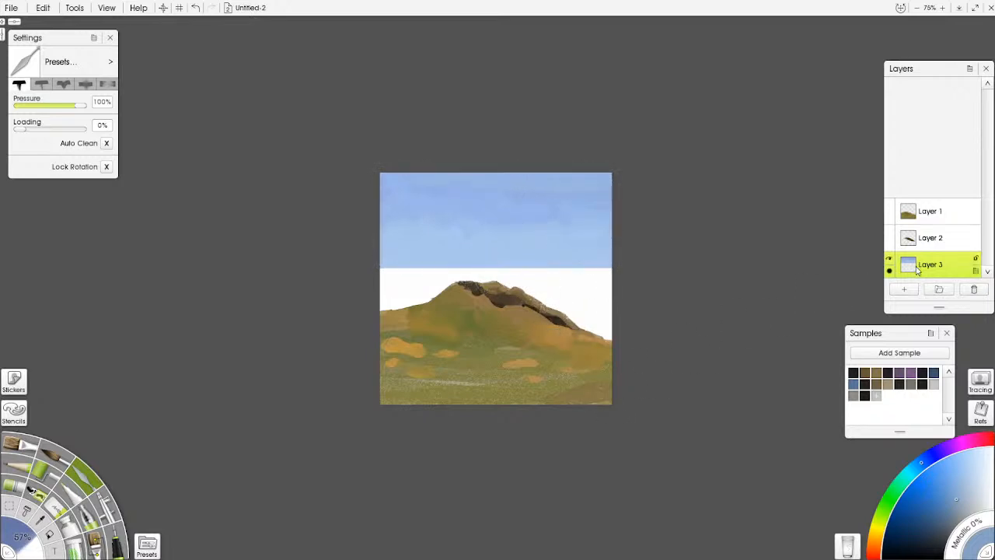
- Add a layer above the sky and roll distant hills in darker and lighter green behind the crater
left_click(906, 290)
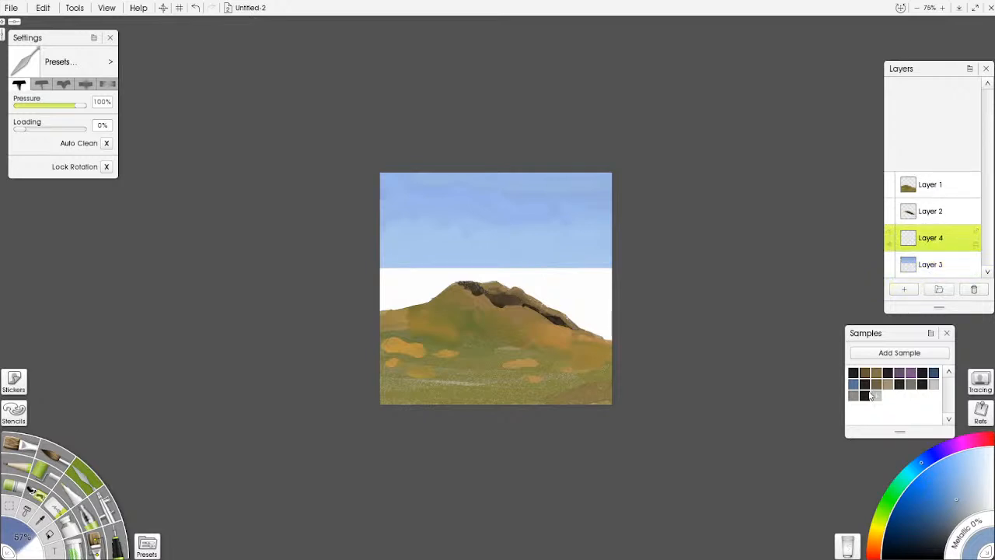
left_click(890, 518)
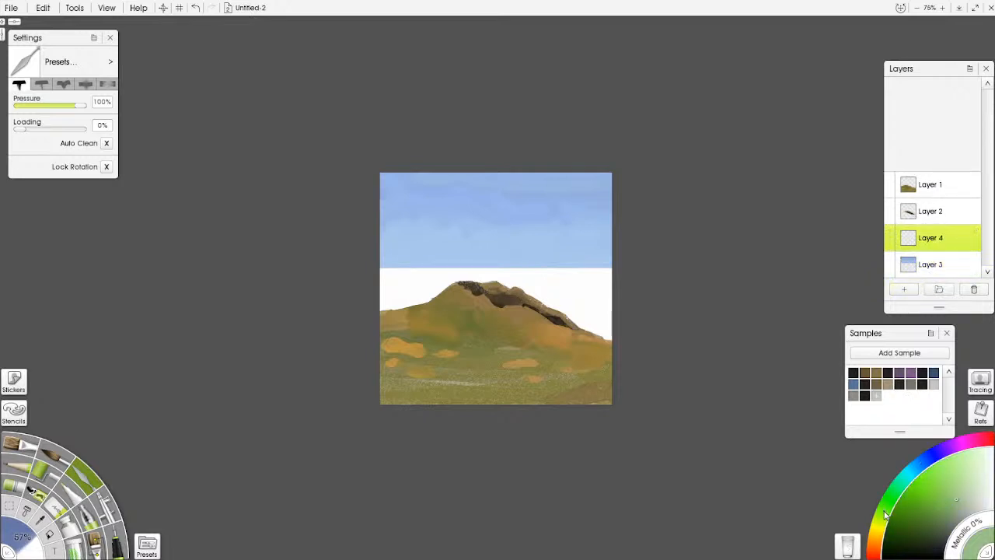
left_click(935, 521)
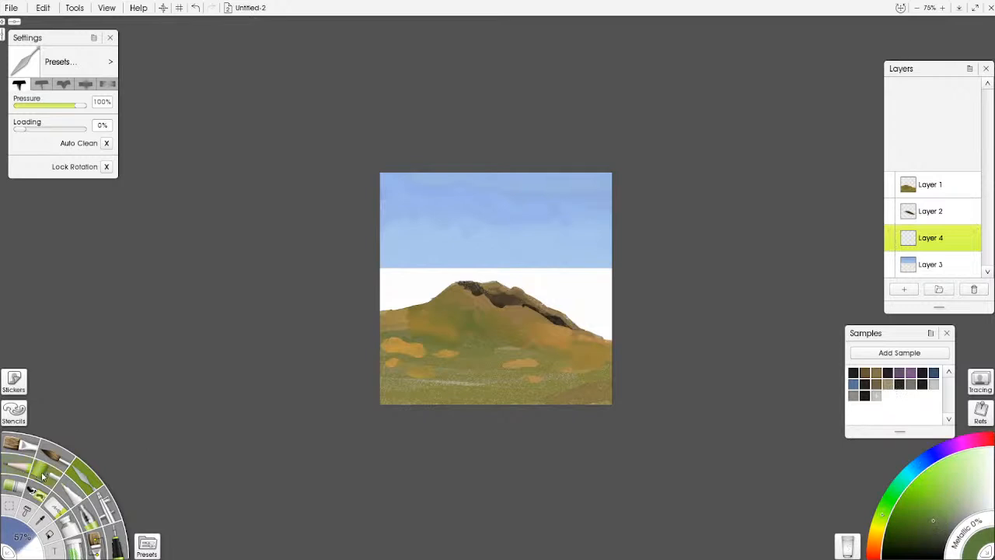
left_click(36, 470)
mouse_move(344, 300)
left_mouse_down()
mouse_move(531, 306)
mouse_move(591, 320)
mouse_move(338, 301)
mouse_move(498, 299)
mouse_move(608, 319)
mouse_move(350, 285)
mouse_move(511, 289)
left_mouse_up()
left_click(958, 502)
mouse_move(644, 300)
left_mouse_down()
mouse_move(404, 288)
mouse_move(354, 340)
left_mouse_up()
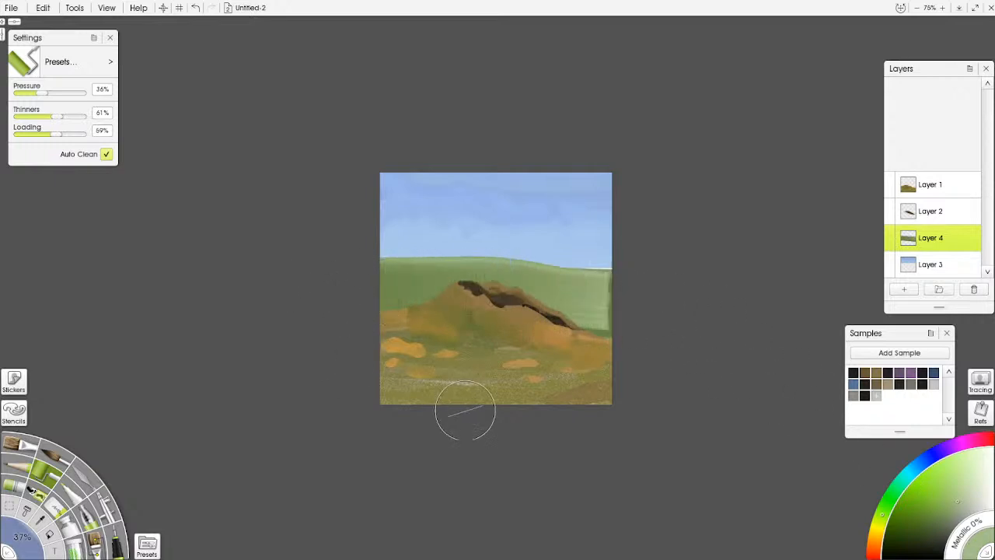
- Undo the last green roller work and repaint the distant hills in light green with a 16% roller
key("ctrl+z")
left_click_drag(34, 549, 37, 556)
mouse_move(389, 272)
left_mouse_down()
mouse_move(479, 281)
mouse_move(390, 285)
mouse_move(588, 280)
mouse_move(475, 282)
mouse_move(365, 305)
mouse_move(364, 286)
mouse_move(537, 281)
mouse_move(372, 270)
left_mouse_up()
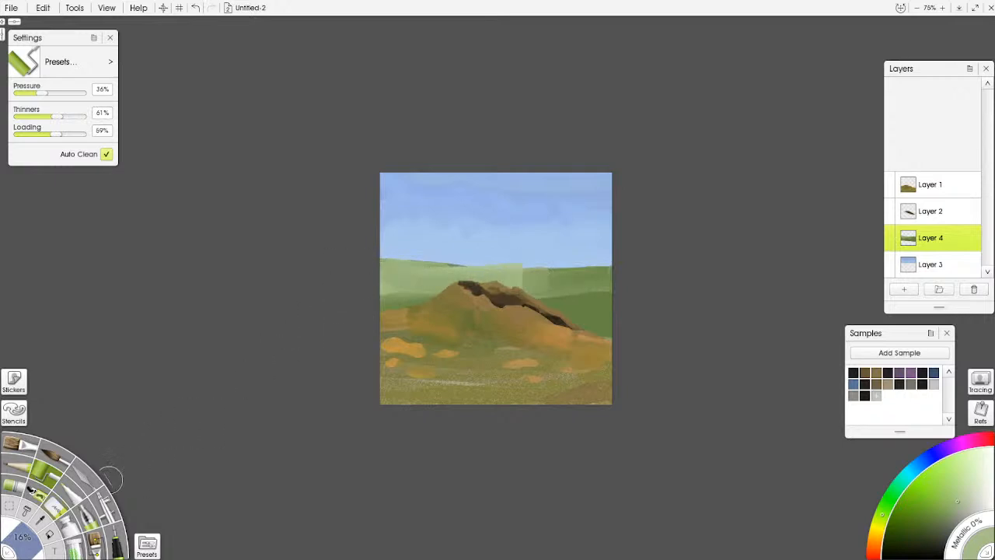
- Blend the green tones of the distant hills with the palette knife
left_click(90, 486)
left_click_drag(518, 276, 613, 276)
mouse_move(535, 297)
left_mouse_down()
mouse_move(358, 306)
mouse_move(454, 287)
left_mouse_up()
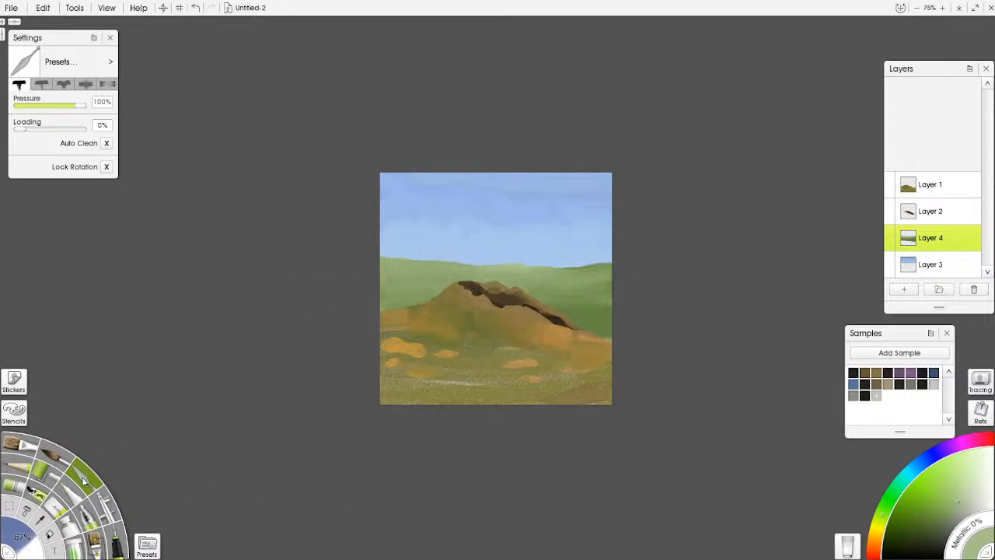
- Smooth the sky on Layer 3 down to the hill horizon using the 57% palette knife's blade type with falloff and drip settings
left_click(932, 266)
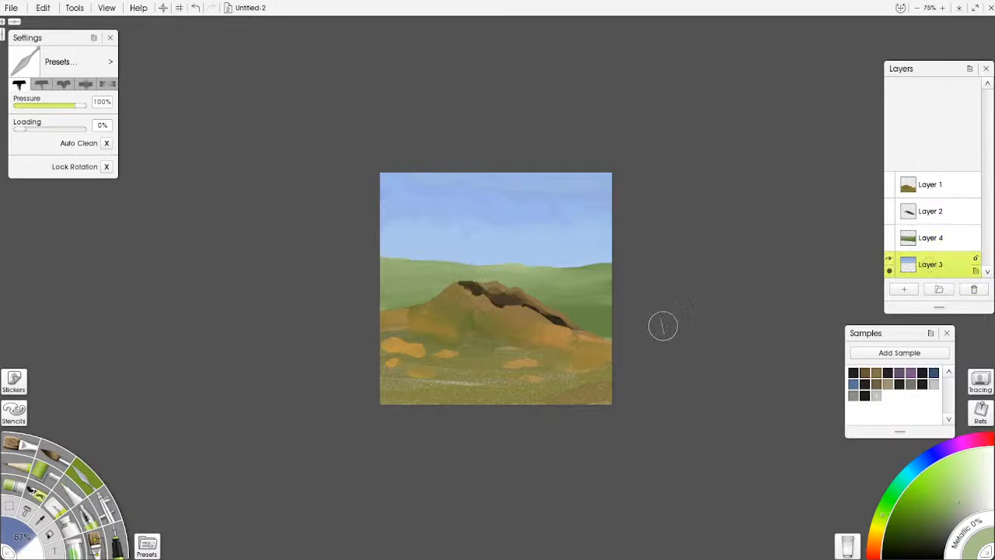
left_click(112, 65)
left_click(108, 84)
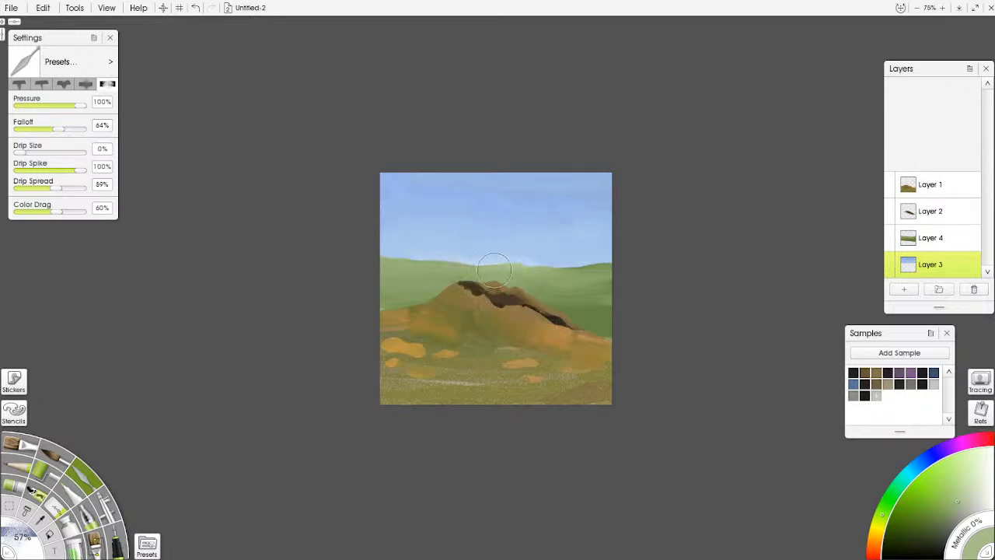
left_click_drag(546, 265, 579, 267)
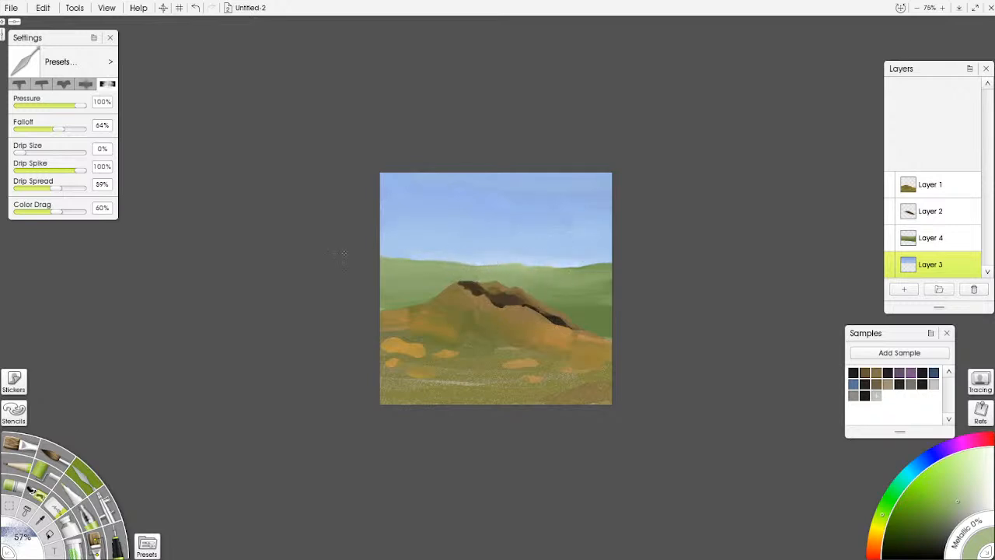
scroll(650, 425, "down", 4)
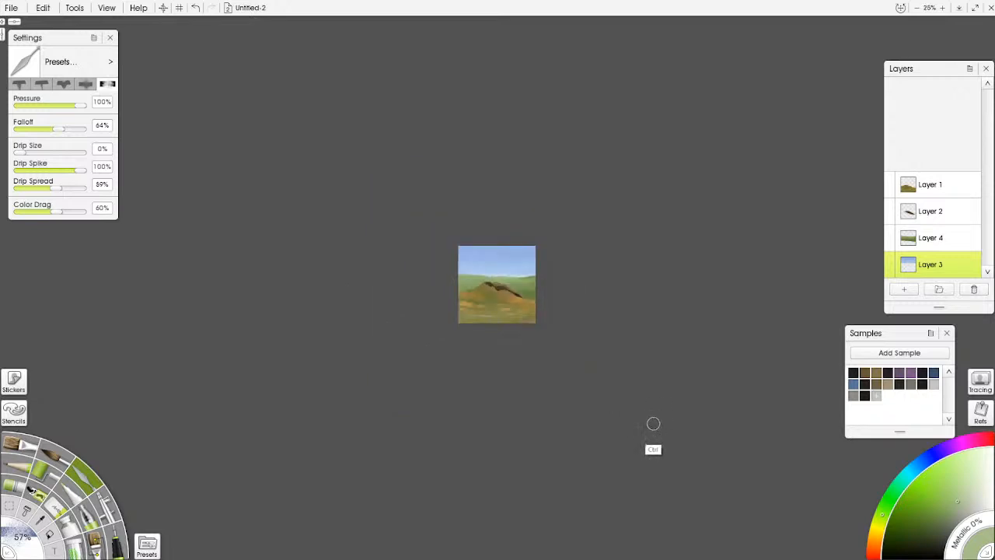
scroll(653, 425, "up", 1)
scroll(655, 425, "up", 1)
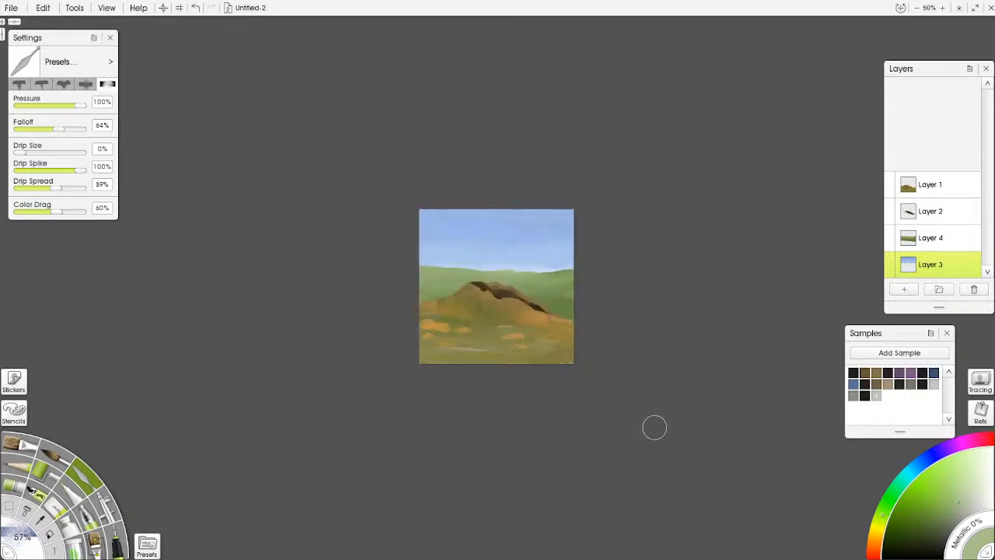
- Darken the crater hill on Layer 1 by adjusting its layer colors to a brightness of -15%
left_click(935, 187)
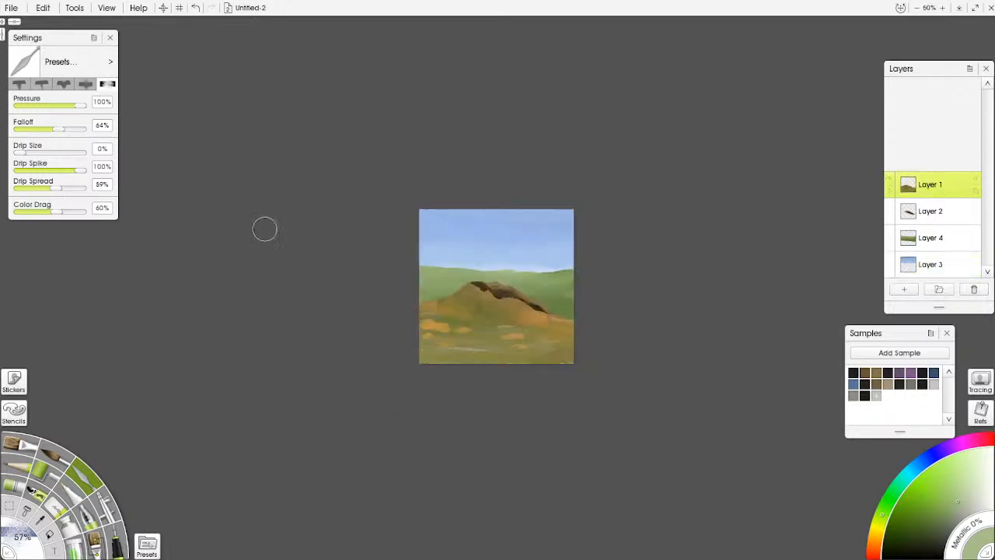
left_click(43, 8)
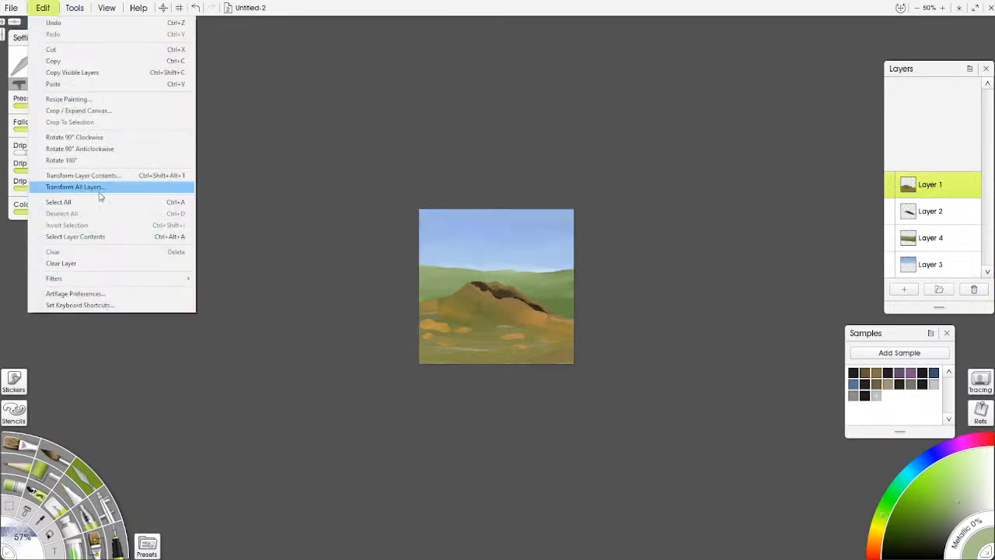
mouse_move(86, 280)
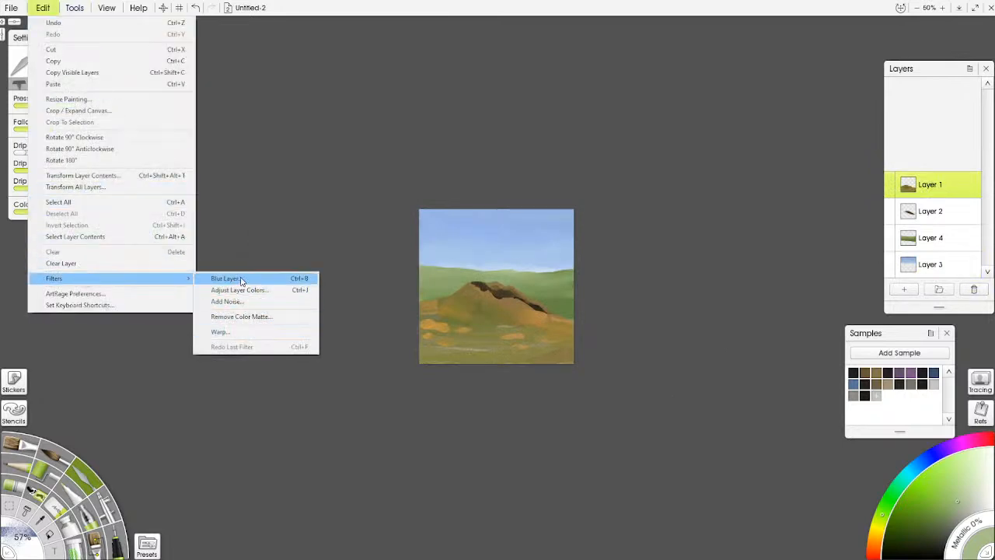
left_click(238, 290)
left_click_drag(533, 146, 349, 188)
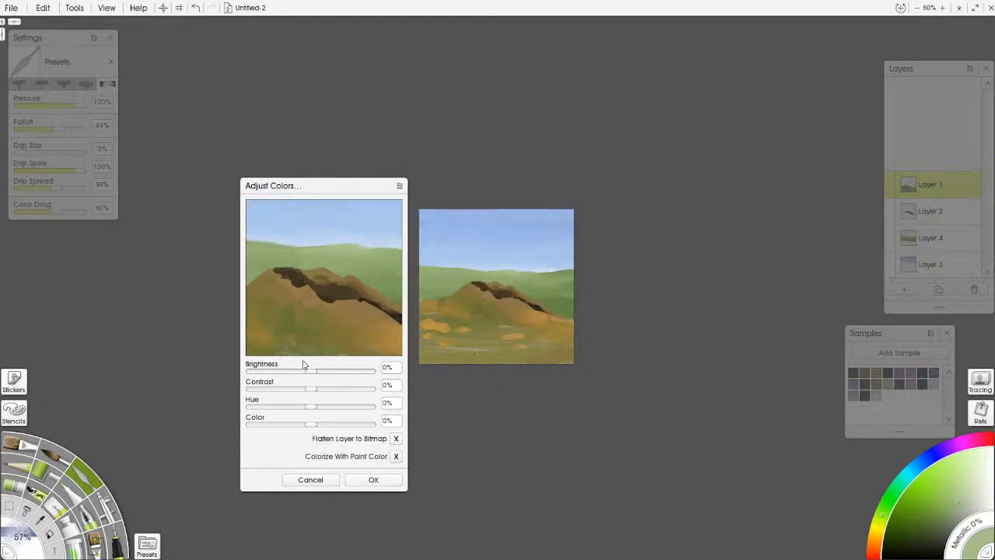
left_click_drag(311, 376, 303, 375)
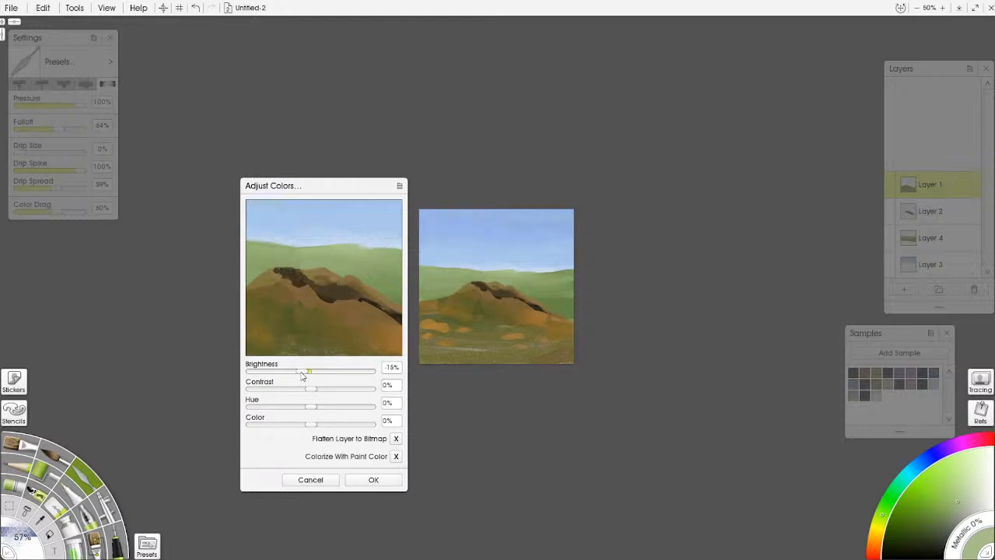
left_click(373, 480)
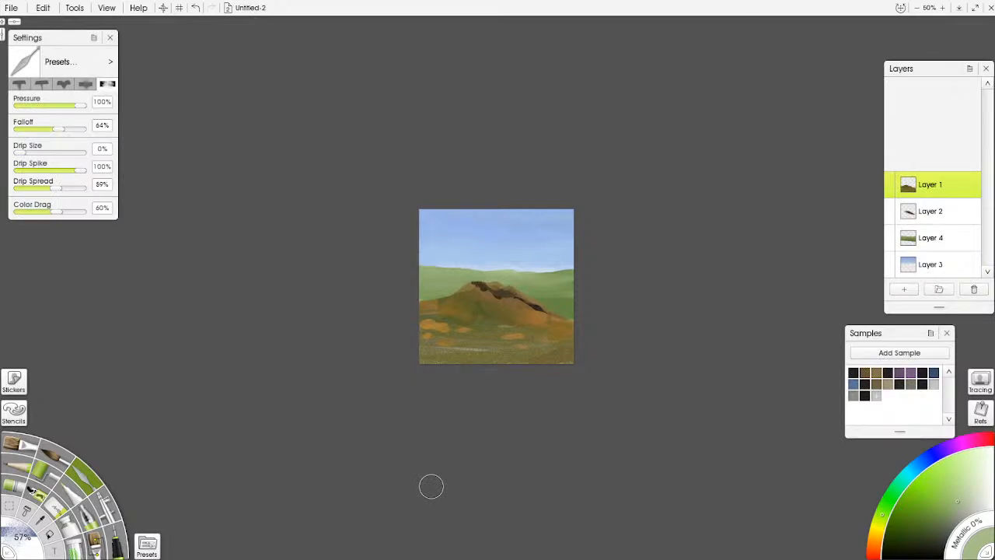
scroll(464, 384, "down", 2)
scroll(464, 384, "up", 3)
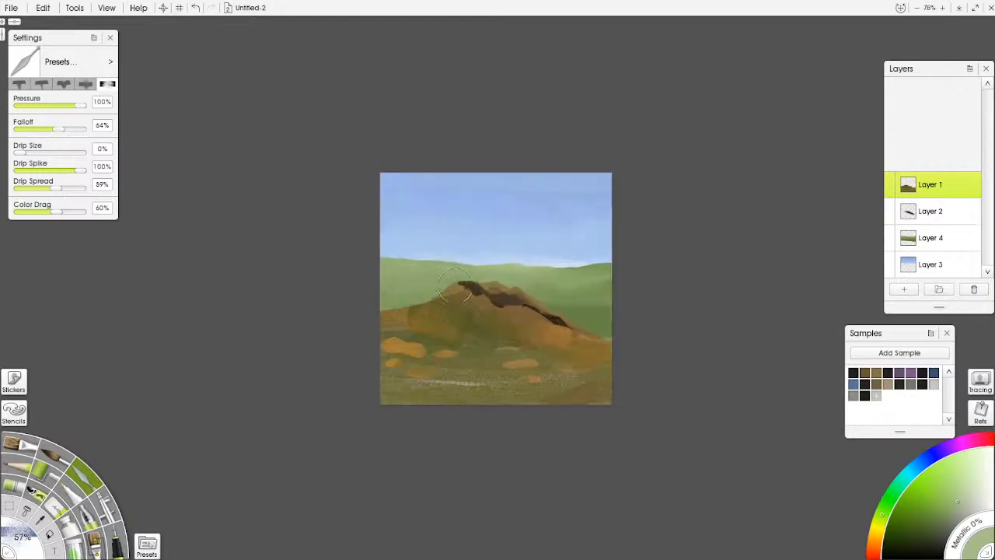
- Outline the crater hill's left slope and upper rim in dark brown with the 10% Tarot ink pen, replacing the first stroke
left_click(117, 542)
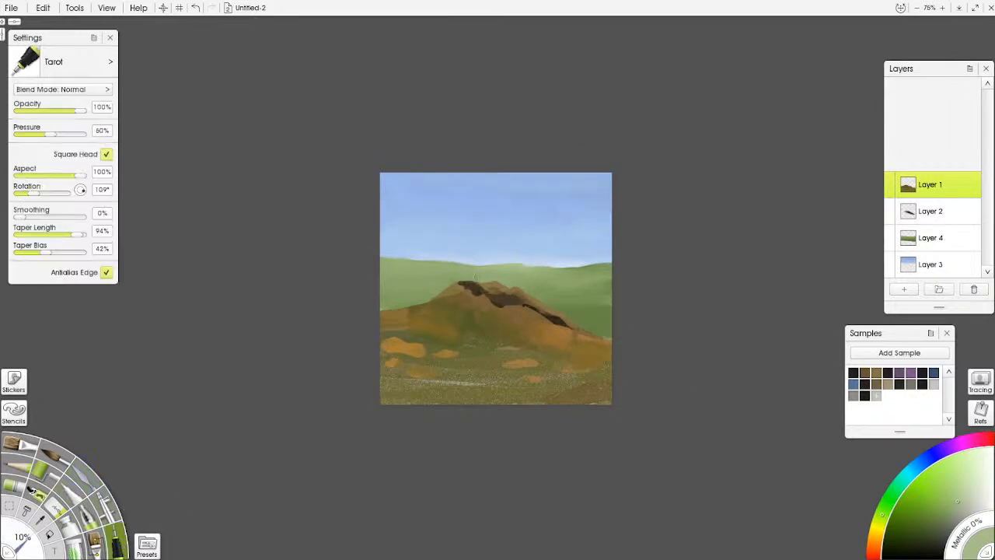
left_click(469, 312, "alt")
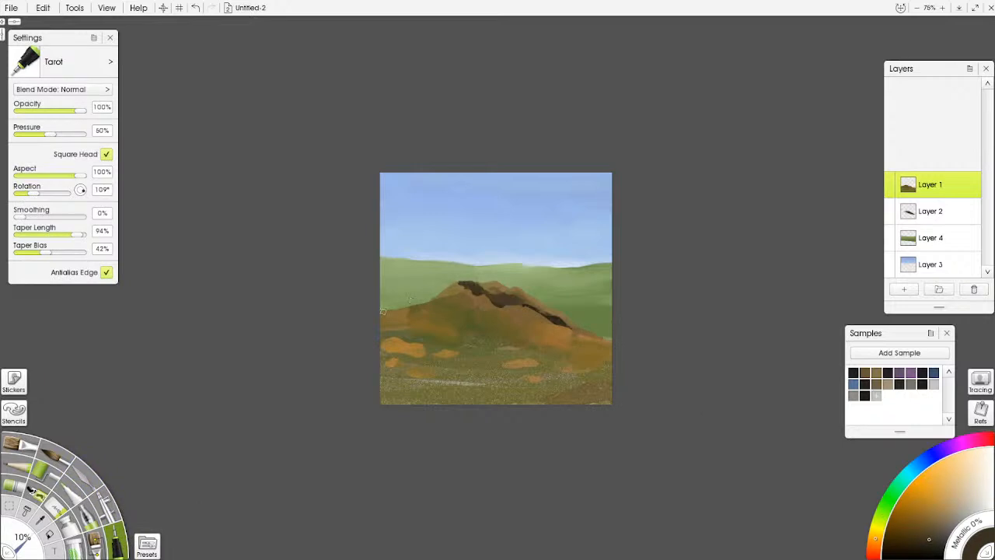
left_click_drag(377, 312, 403, 306)
key("ctrl+z")
left_click(941, 527)
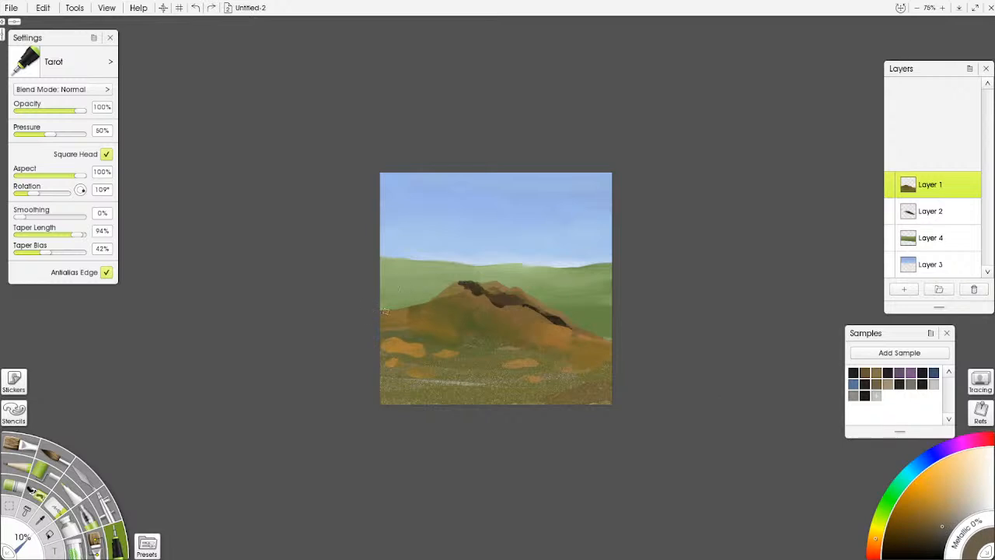
left_click_drag(409, 308, 452, 303)
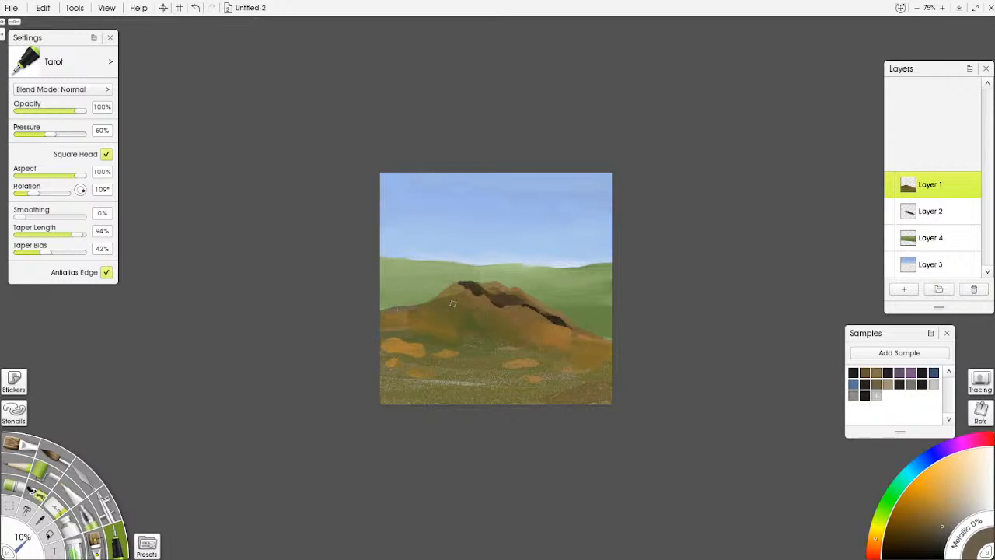
left_click(938, 532)
mouse_move(374, 313)
left_mouse_down()
mouse_move(472, 286)
mouse_move(514, 326)
mouse_move(456, 288)
mouse_move(444, 290)
mouse_move(461, 282)
mouse_move(396, 309)
left_mouse_up()
left_click_drag(470, 280, 489, 283)
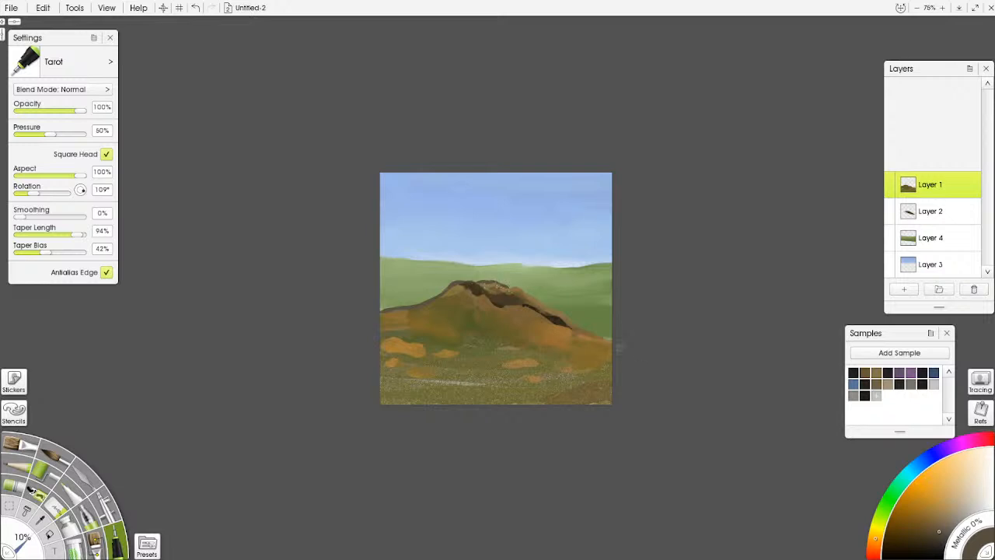
- Extend the outline along the hill's right slope in brown and darken its left edge with colors sampled from the hill
left_click(577, 326, "alt")
left_click_drag(595, 335, 621, 344)
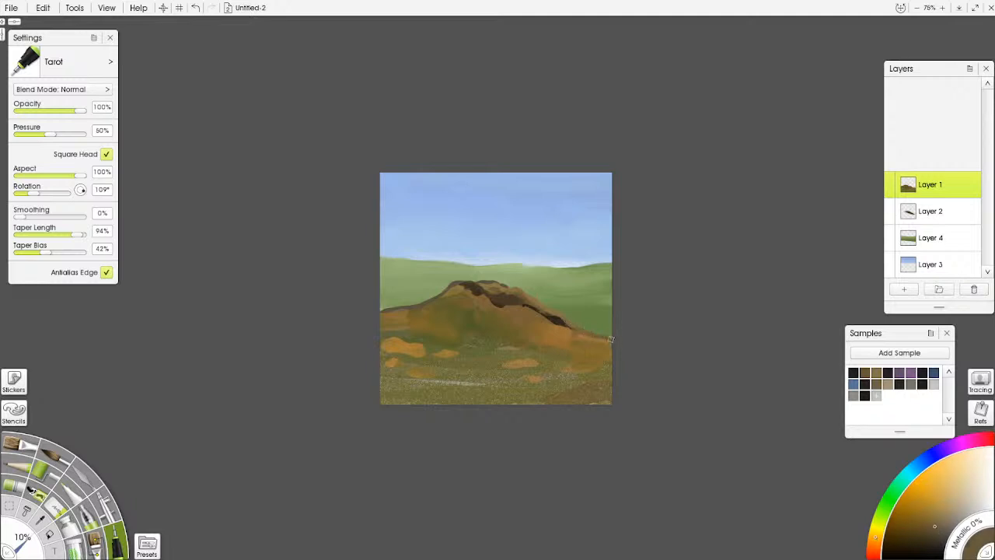
left_click(471, 314, "alt")
left_click_drag(414, 306, 378, 310)
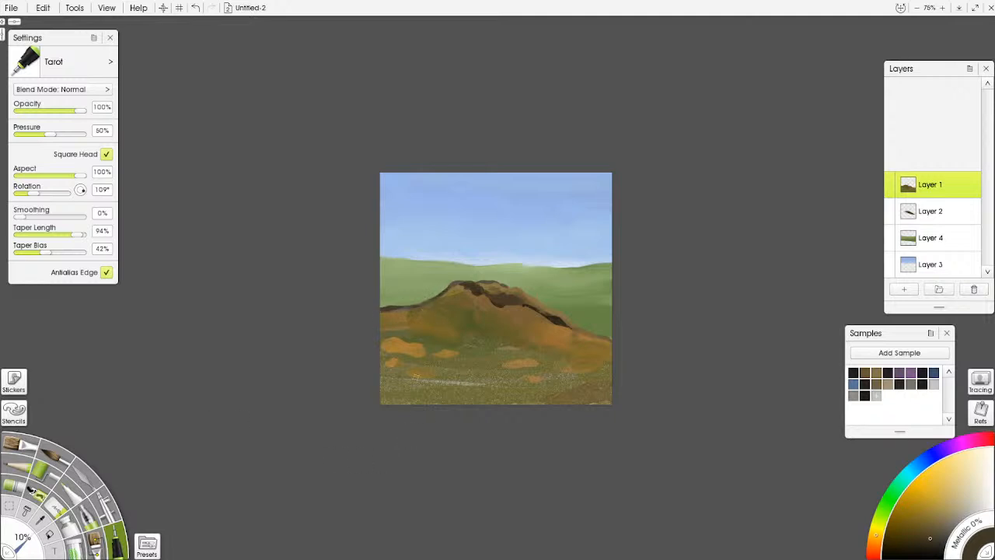
key("ctrl+minus")
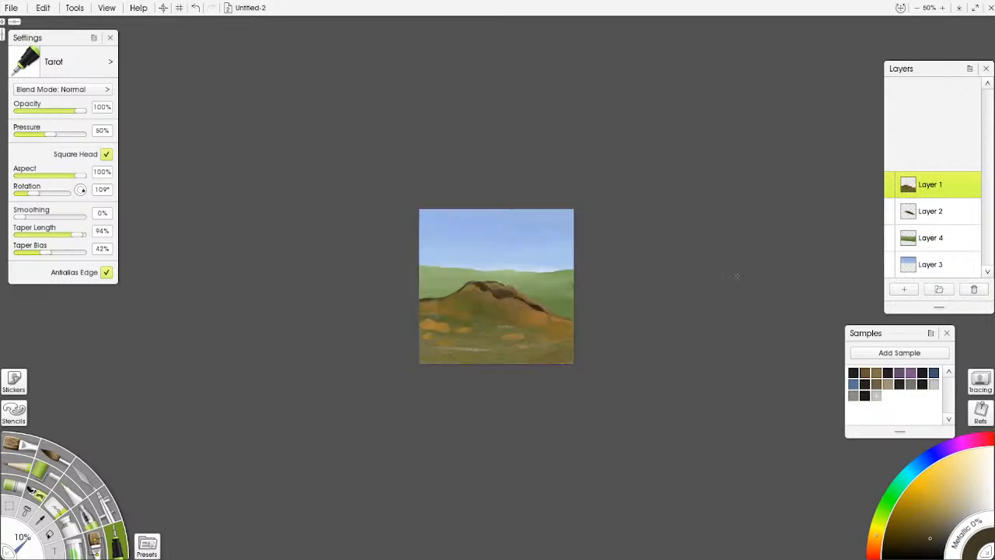
key("ctrl+plus")
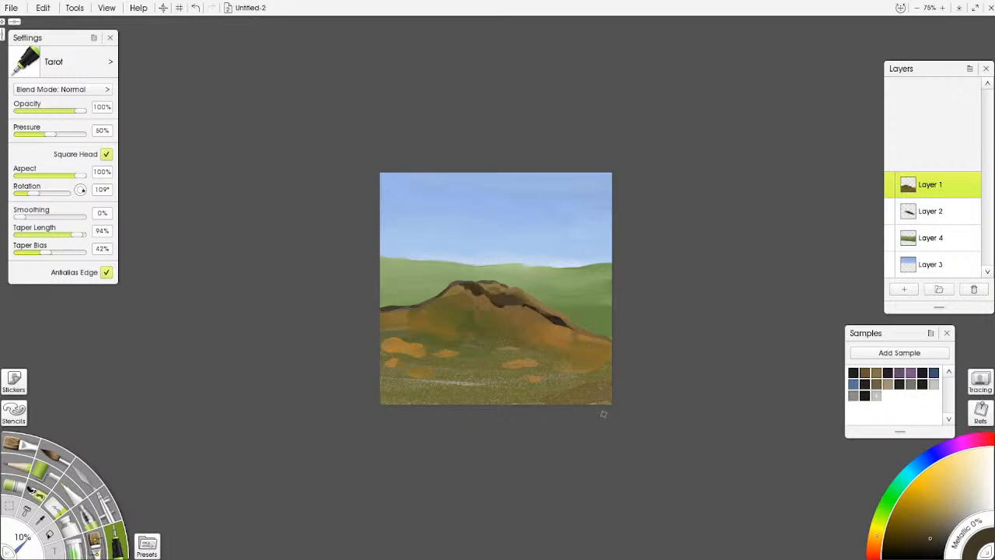
- Paint dark green trees at both sides of the distant hills on Layer 4 with a 38% oil brush
left_click(930, 238)
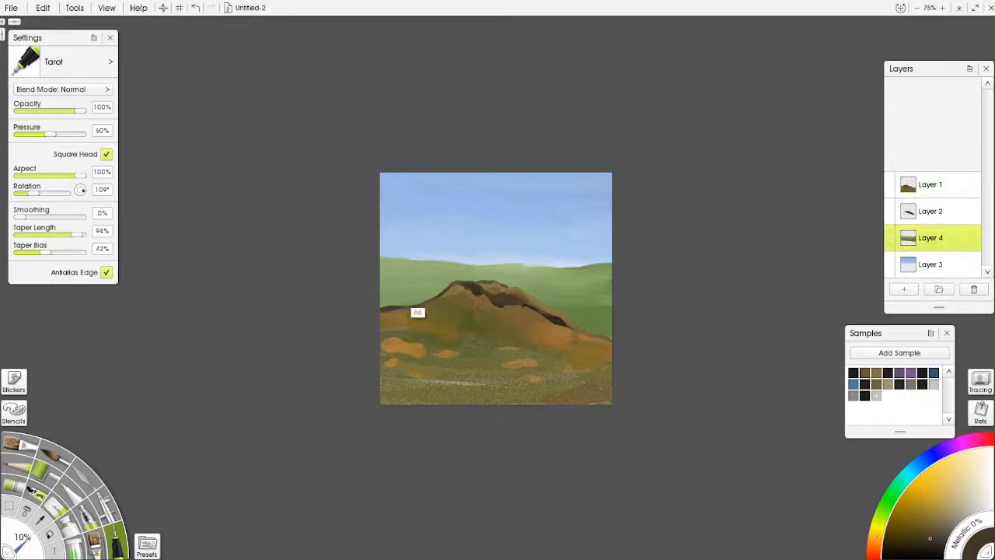
left_click(592, 324, "alt")
left_click(931, 527)
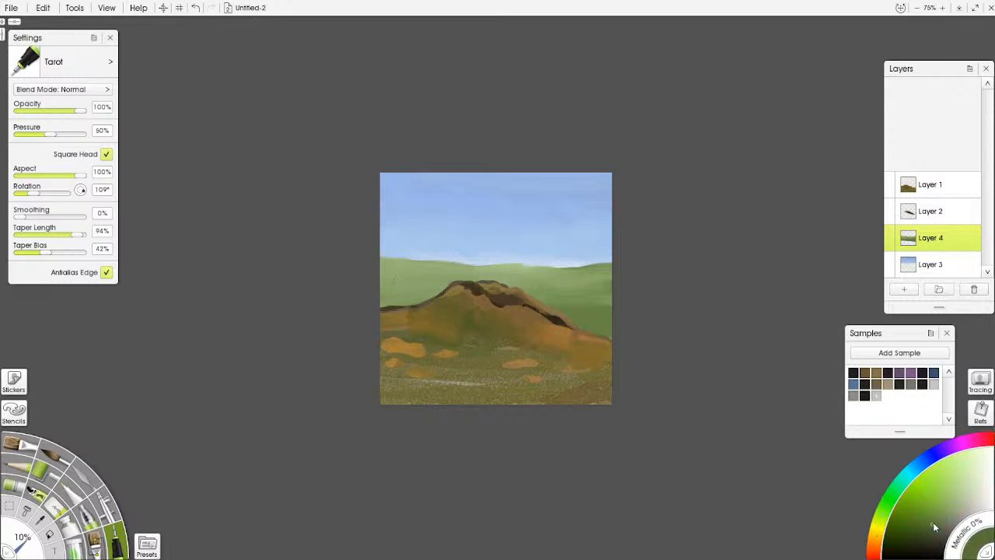
left_click(30, 443)
mouse_move(396, 250)
left_mouse_down()
mouse_move(388, 264)
mouse_move(407, 256)
mouse_move(405, 269)
mouse_move(385, 267)
left_mouse_up()
mouse_move(579, 268)
left_mouse_down()
mouse_move(584, 281)
mouse_move(582, 266)
mouse_move(607, 277)
left_mouse_up()
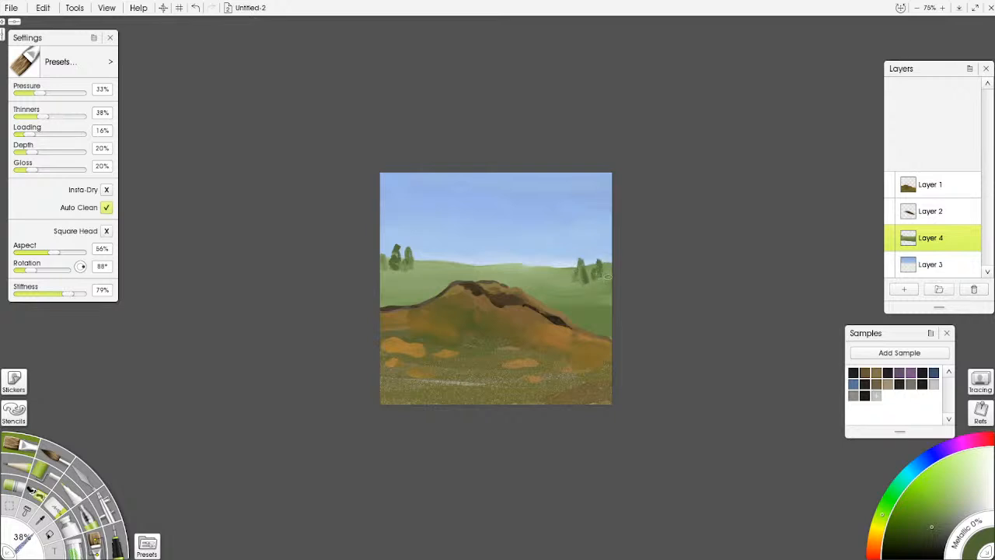
mouse_move(384, 288)
left_mouse_down()
mouse_move(391, 302)
mouse_move(383, 254)
left_mouse_up()
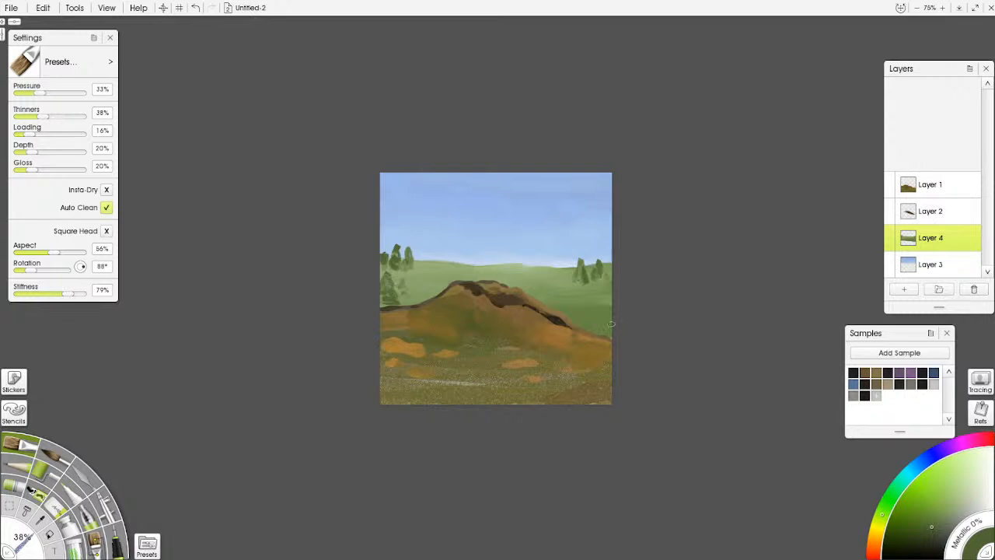
- Add a bush beside the hill's right slope and shade the far-left trees in a darker green
left_click(925, 535)
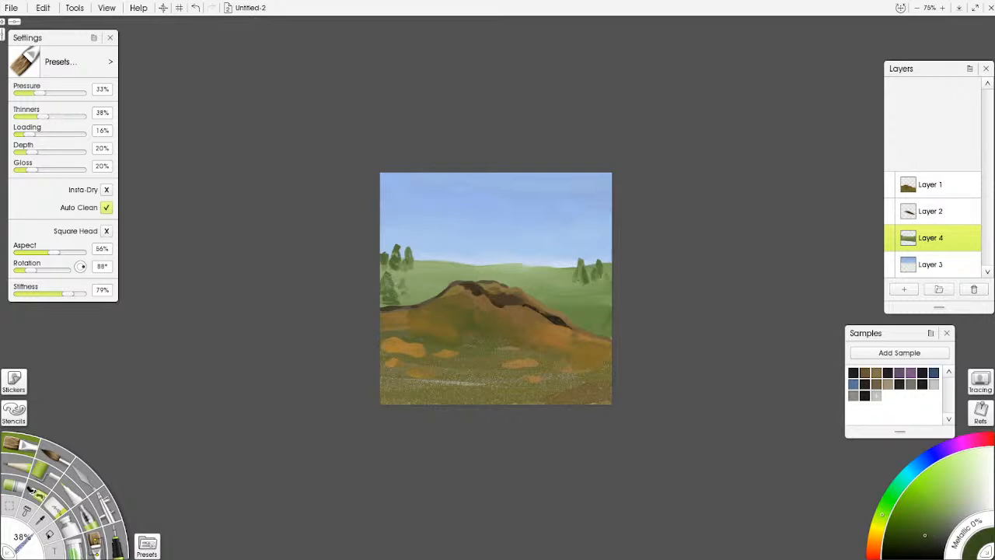
mouse_move(593, 321)
left_mouse_down()
mouse_move(604, 312)
mouse_move(597, 328)
mouse_move(610, 332)
mouse_move(605, 311)
mouse_move(591, 327)
mouse_move(616, 318)
left_mouse_up()
left_click_drag(384, 267, 387, 259)
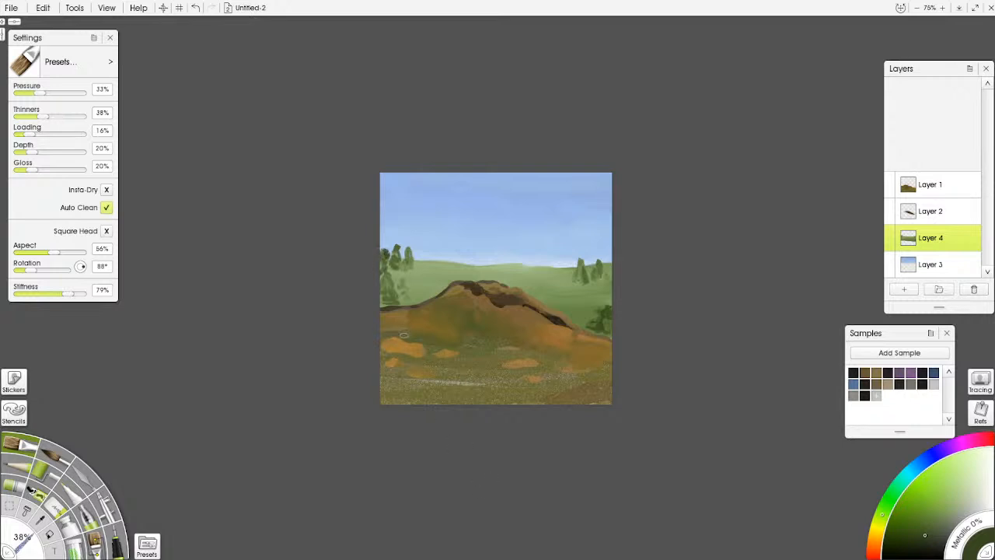
- Paint dark olive shadows on Layer 1 beneath the orange ground patches and near the crater's left rim
left_click(935, 194)
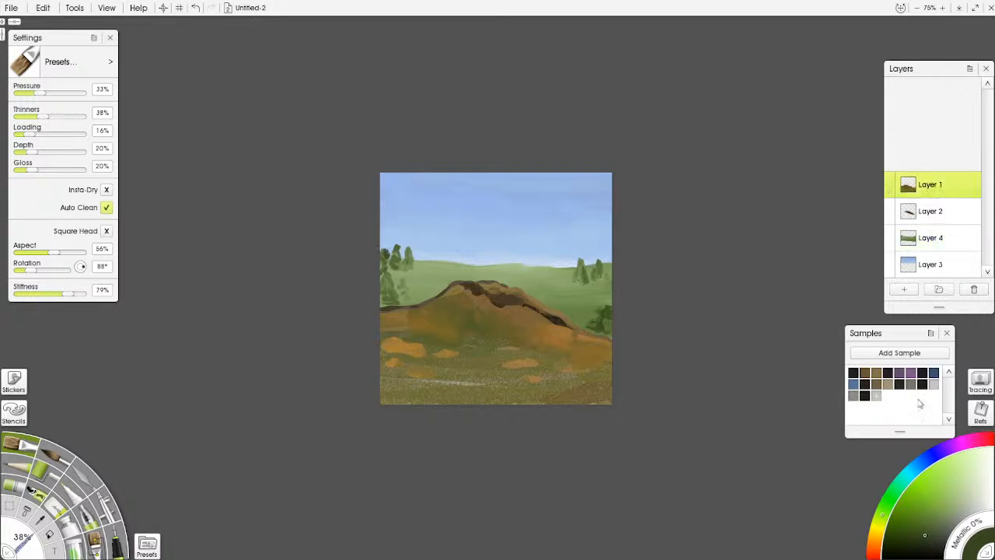
left_click(937, 535)
left_click_drag(404, 379, 431, 376)
left_click_drag(465, 290, 445, 299)
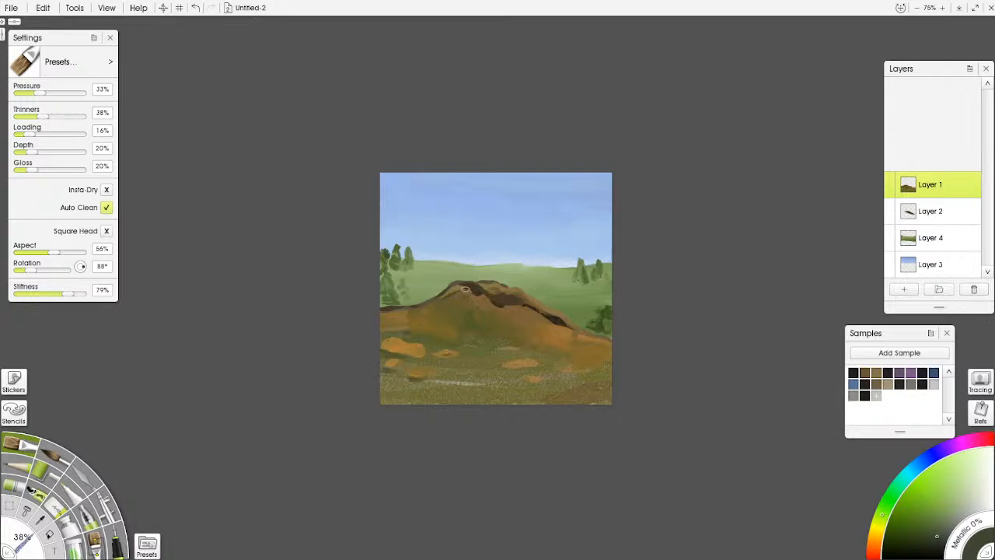
mouse_move(505, 367)
left_mouse_down()
mouse_move(526, 384)
mouse_move(589, 374)
left_mouse_up()
- Add a layer above Layer 2 and draw a polygon selection of a tilted cylinder rising from the crater
left_click(937, 212)
left_click(904, 289)
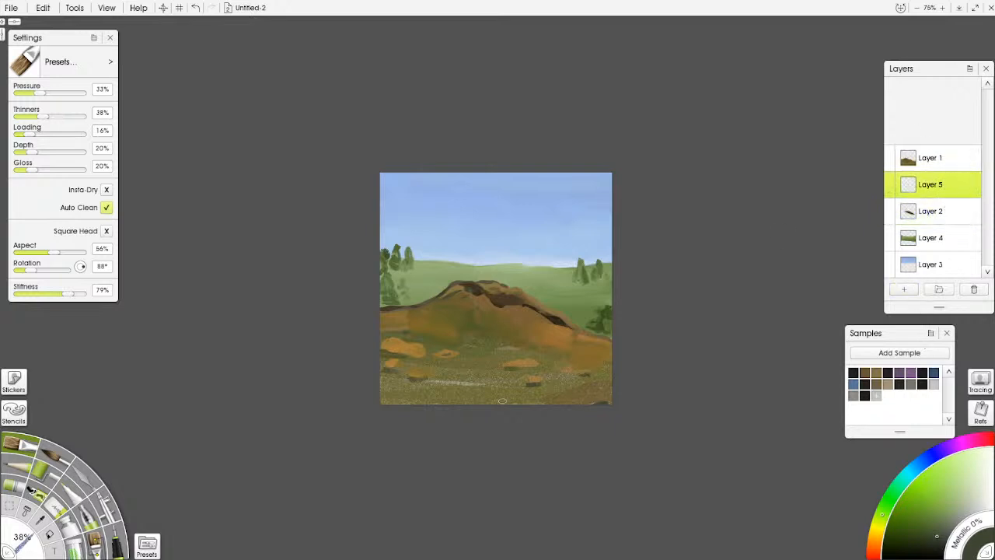
left_click(12, 510)
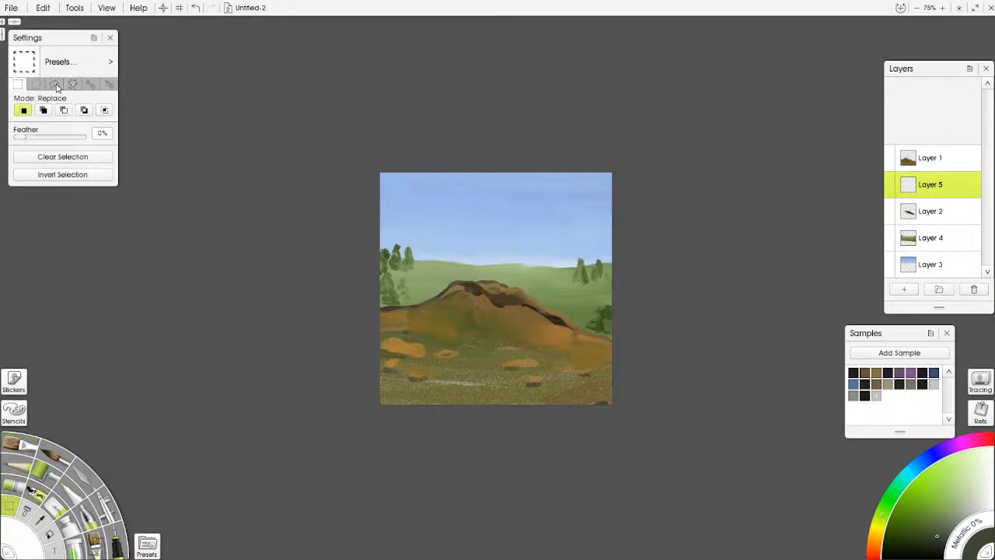
left_click(56, 85)
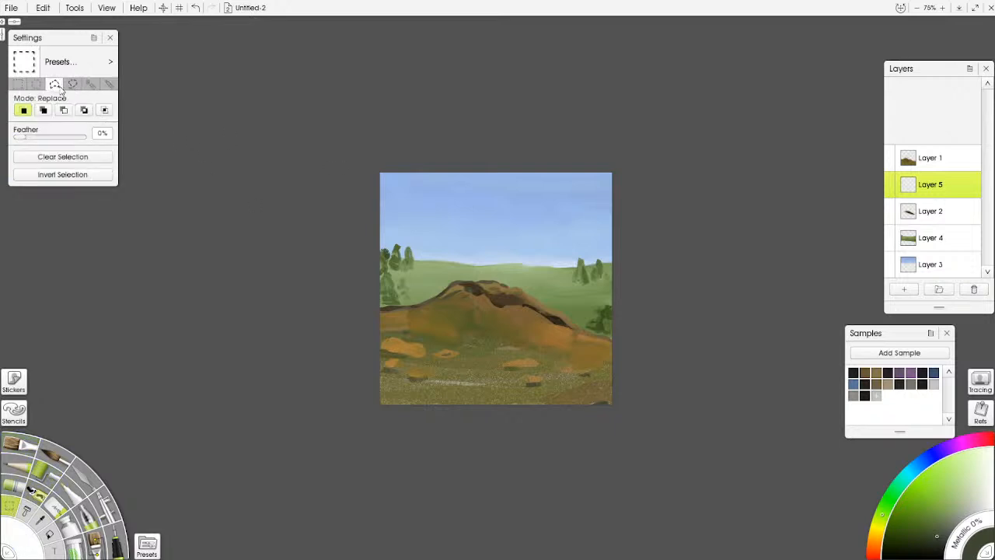
left_click(480, 293)
left_click(576, 241)
left_click(589, 255)
left_click(482, 294)
- Fill the cylinder selection on Layer 5 with orange-red using a 16% paint roller
left_click(876, 552)
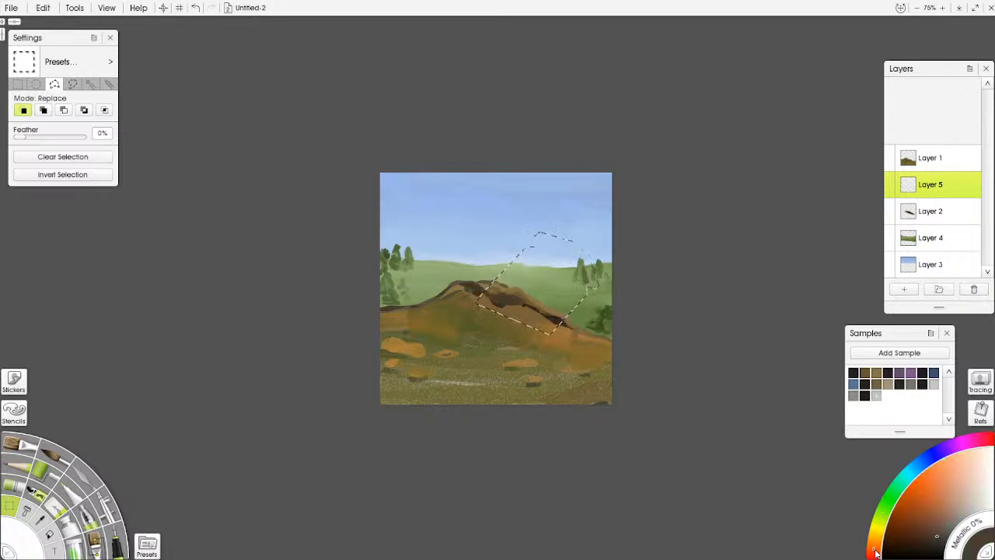
left_click(915, 506)
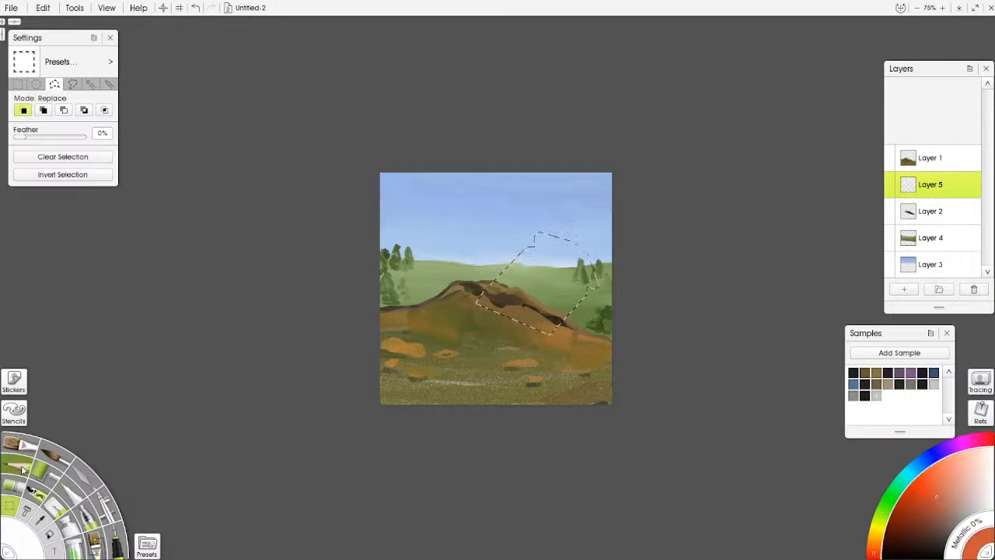
left_click(48, 475)
left_click_drag(503, 276, 486, 300)
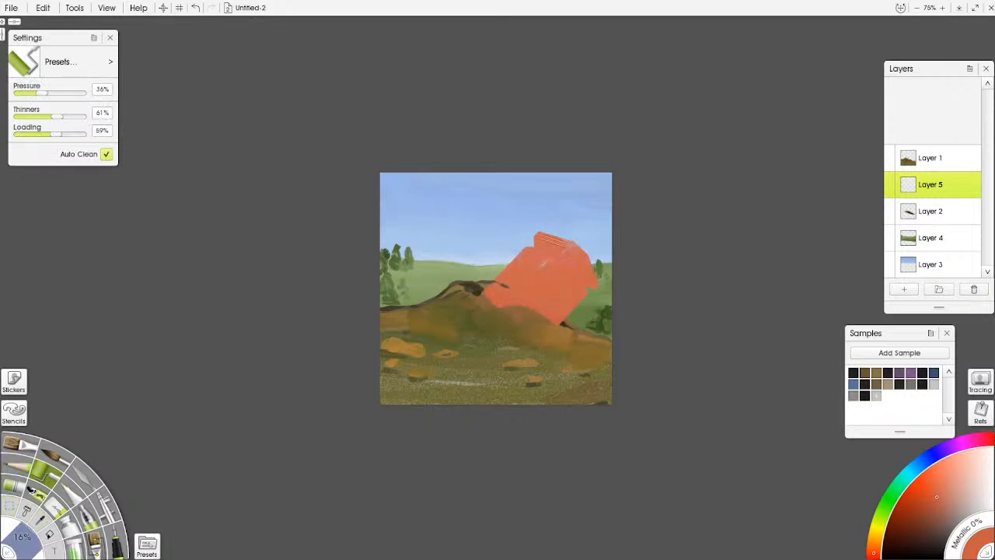
- Fill the remaining gaps in the upper part of the cylinder selection on Layer 5 with orange-red
left_click_drag(560, 265, 566, 269)
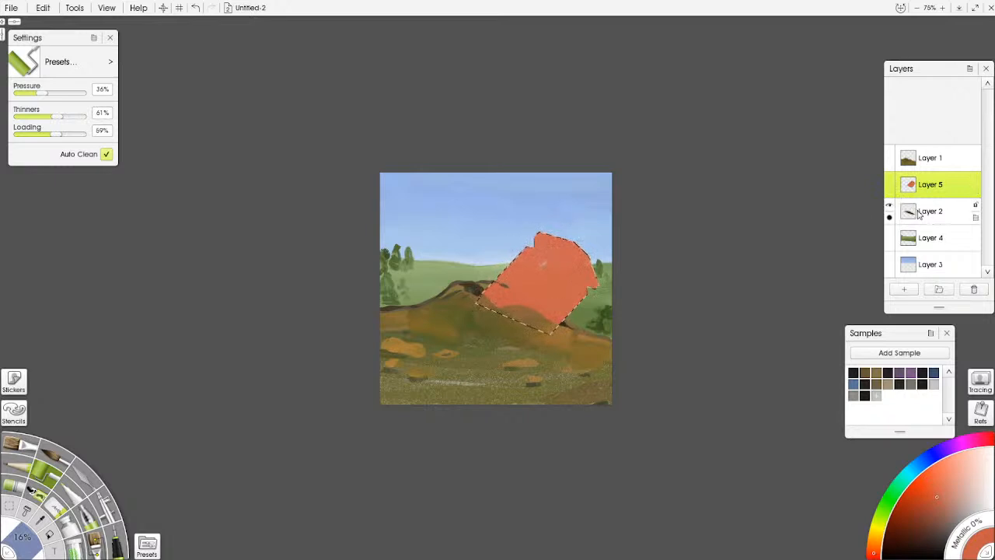
left_click(937, 158)
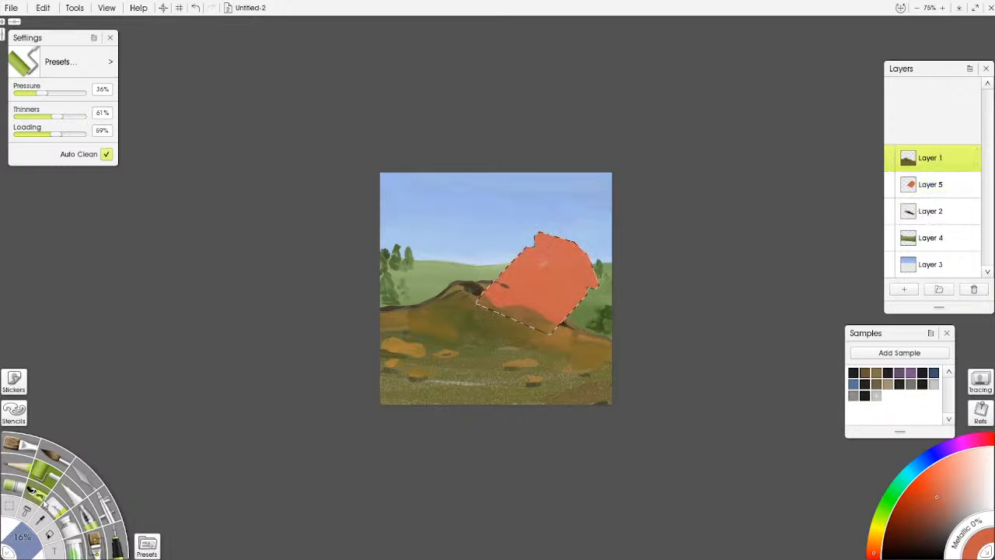
left_click(78, 484)
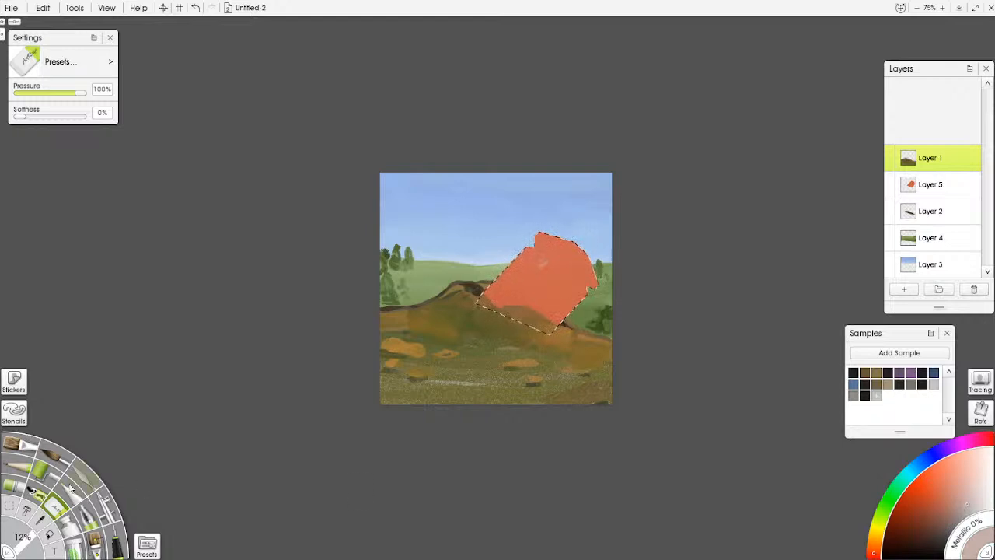
left_click(35, 482)
mouse_move(502, 302)
left_mouse_down()
mouse_move(572, 325)
mouse_move(574, 336)
mouse_move(533, 335)
mouse_move(537, 310)
left_mouse_up()
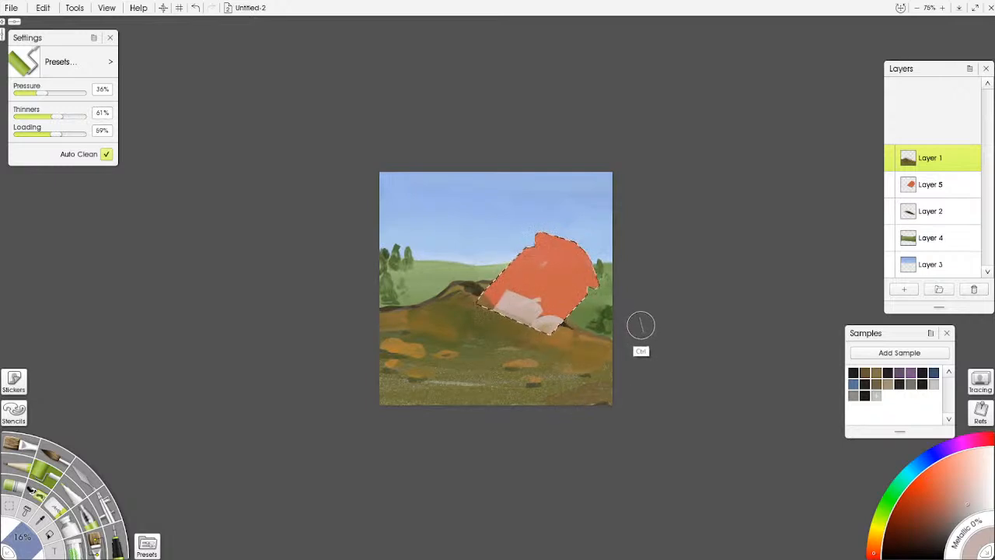
key("ctrl+z")
key("ctrl+z")
key("ctrl+z")
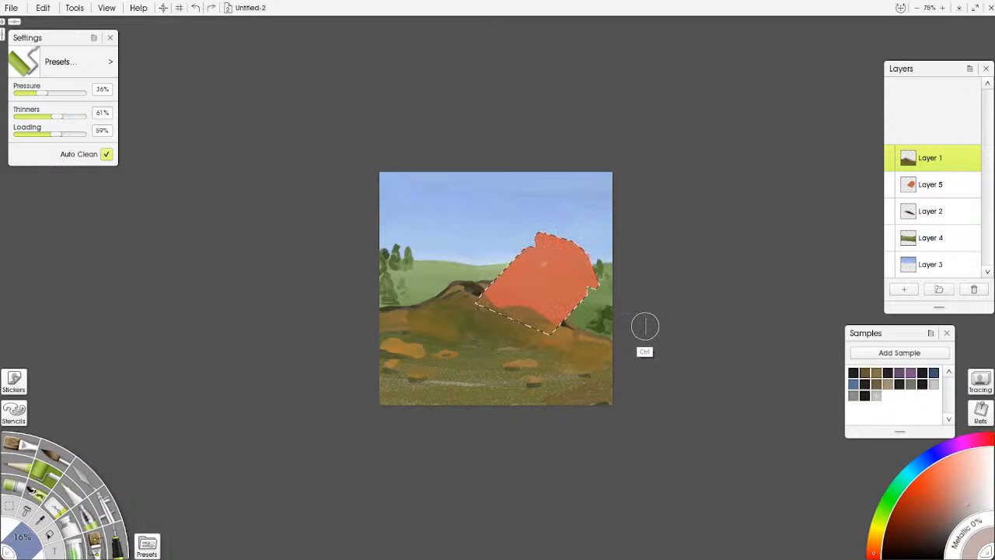
- Paint pale pink over the cylinder selection on Layer 5, then dark brown shading on its lower part using the paint roller
left_click(913, 189)
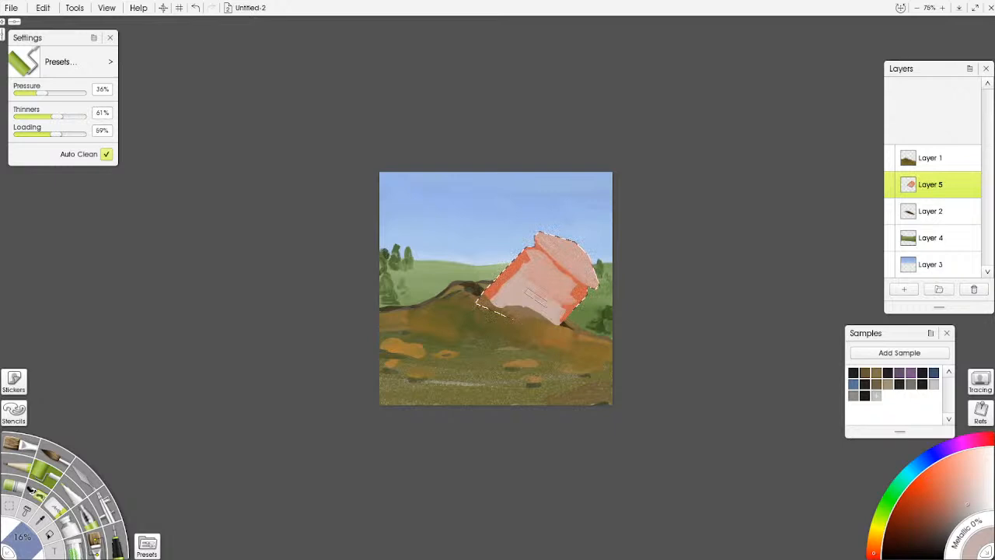
left_click(937, 532)
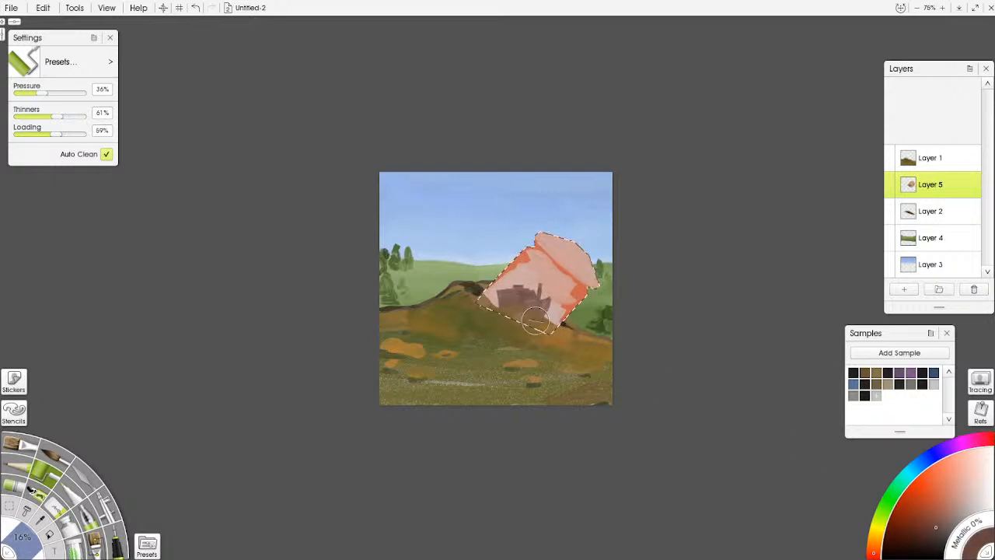
- Blend the cylinder's pink and brown shading with a 57% palette knife and clear the selection
left_click(82, 476)
mouse_move(539, 276)
left_mouse_down()
mouse_move(507, 291)
mouse_move(533, 259)
mouse_move(588, 268)
mouse_move(562, 314)
mouse_move(587, 285)
mouse_move(538, 253)
mouse_move(494, 296)
left_mouse_up()
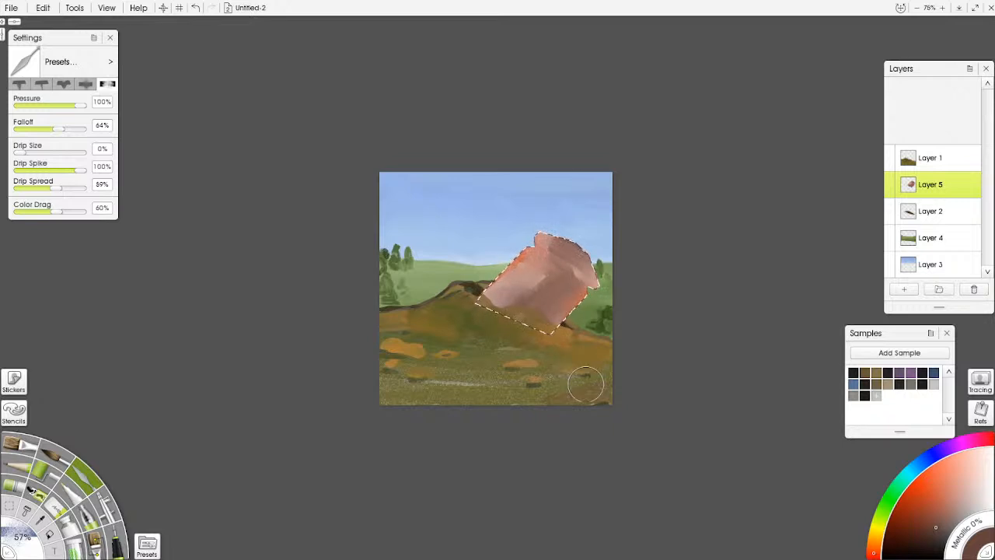
key("ctrl+d")
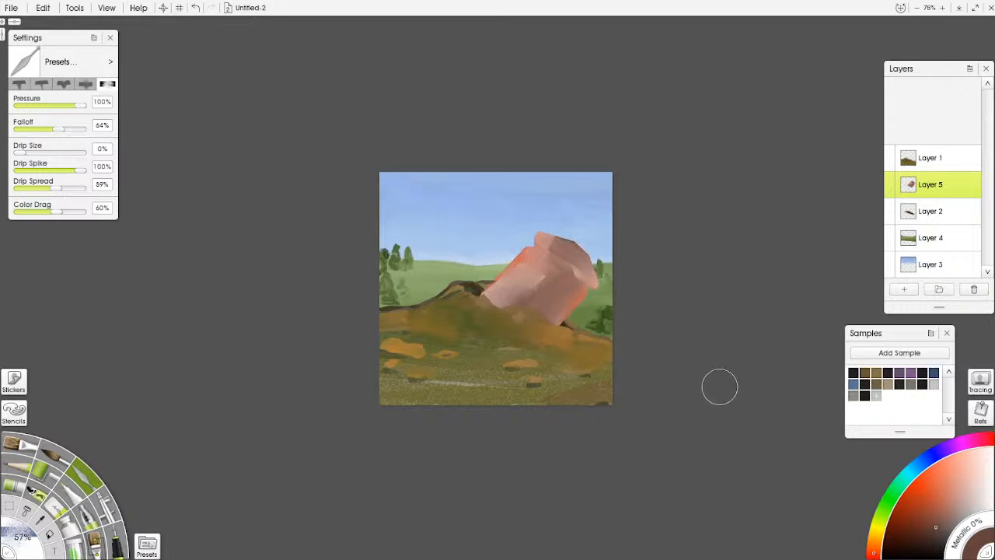
- Paint dark brown edges on Layer 1 along the crater rim and around the cylinder's base with a 38% oil brush and sampled hill colours
left_click(937, 162)
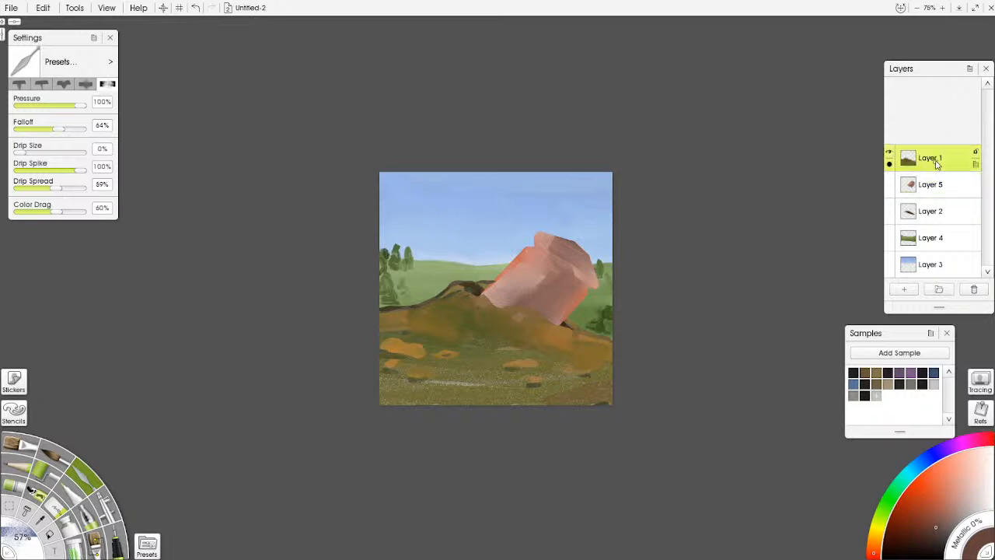
left_click(19, 444)
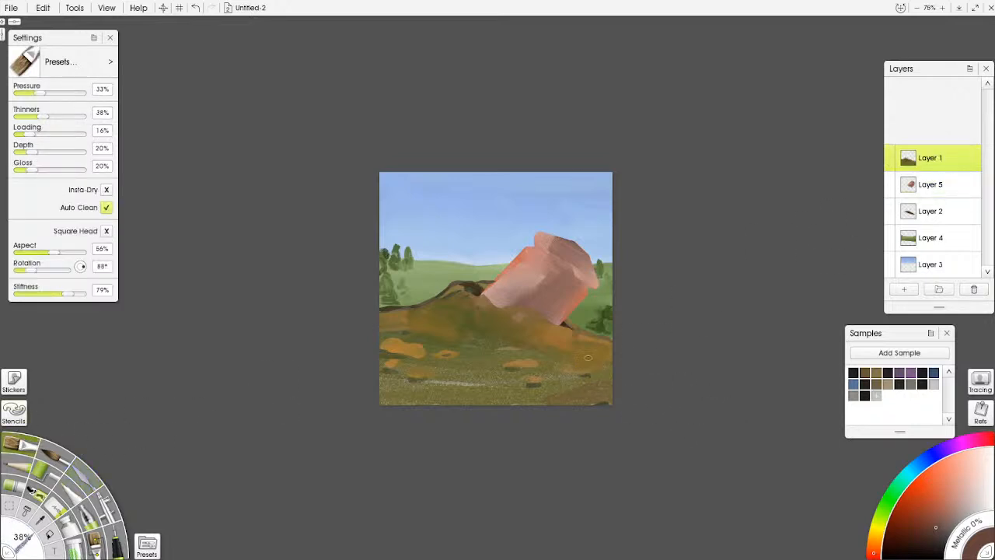
left_click(455, 319, "alt")
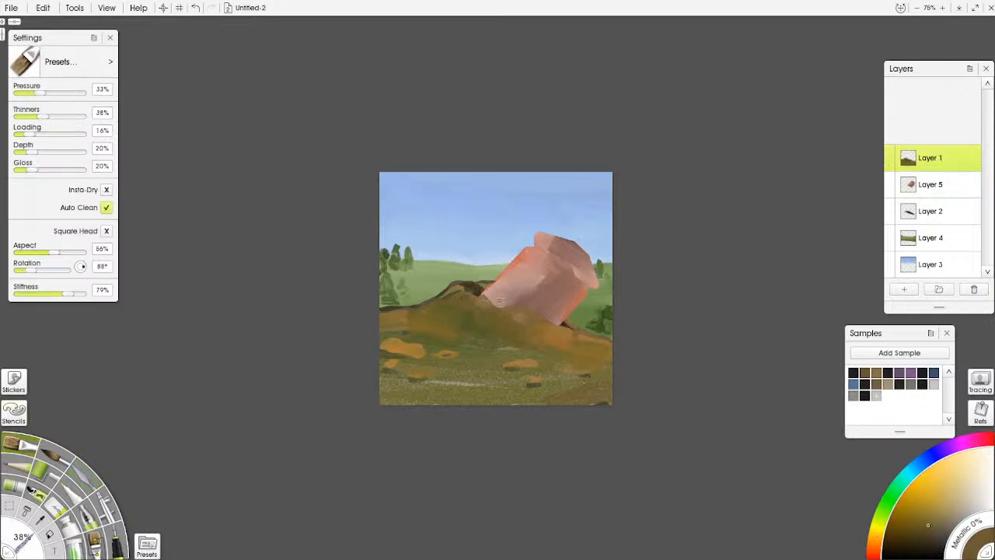
left_click_drag(467, 290, 499, 307)
left_click(458, 311, "alt")
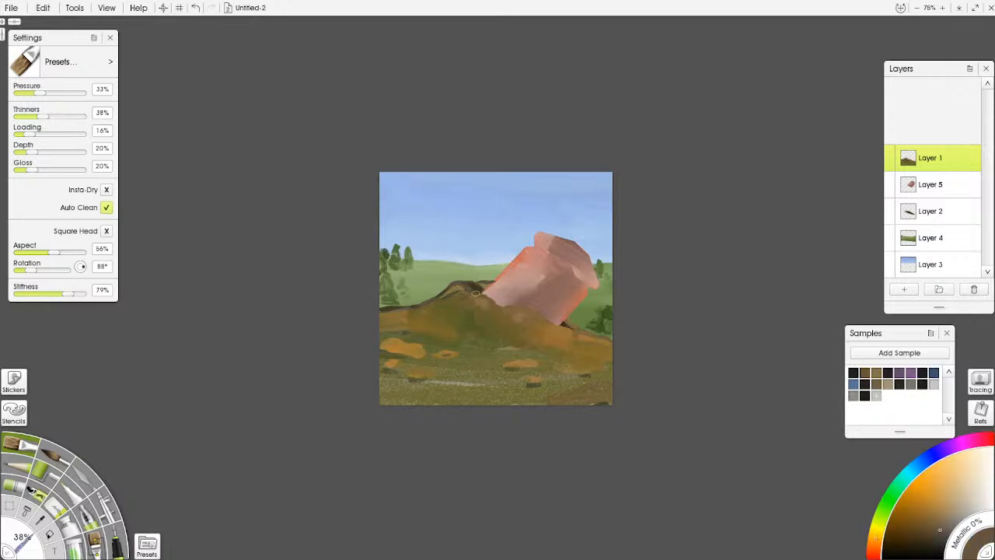
left_click(477, 315, "alt")
left_click_drag(476, 285, 482, 287)
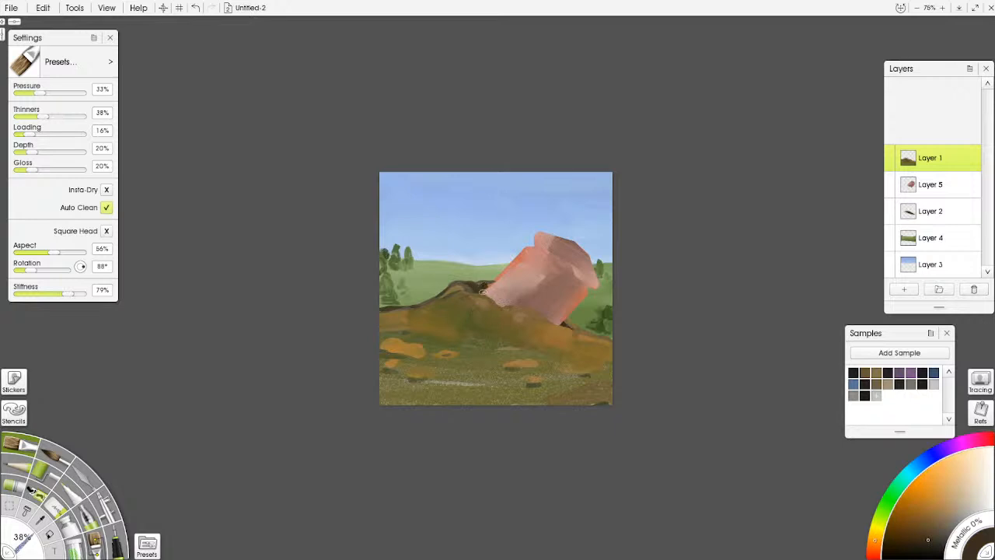
left_click_drag(567, 324, 572, 327)
left_click_drag(502, 306, 533, 311)
- Paint a thin dark reddish-brown band along the lower edge of the cylinder's lid, undoing and repainting the first strokes
left_click(545, 310, "alt")
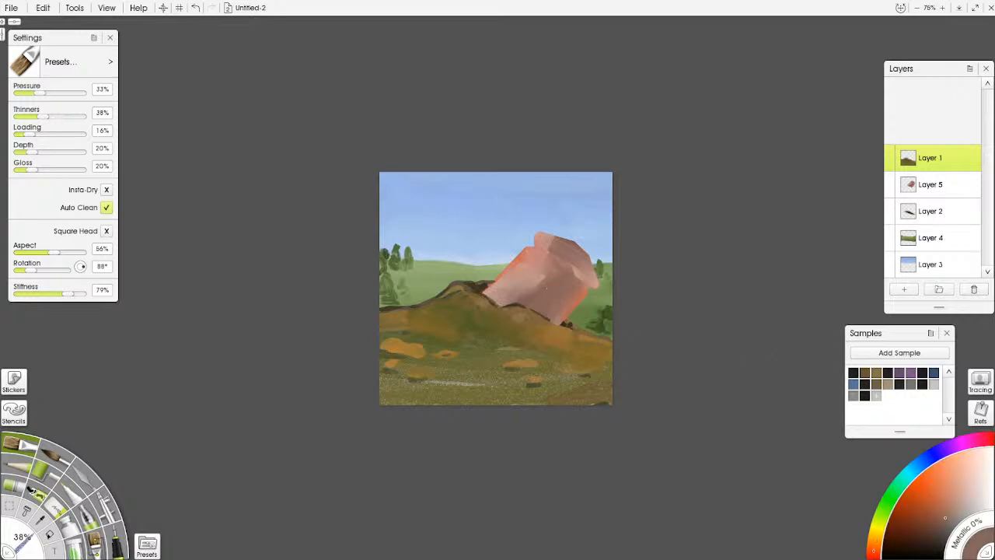
left_click(935, 527)
mouse_move(534, 239)
left_mouse_down()
mouse_move(580, 276)
mouse_move(570, 268)
left_mouse_up()
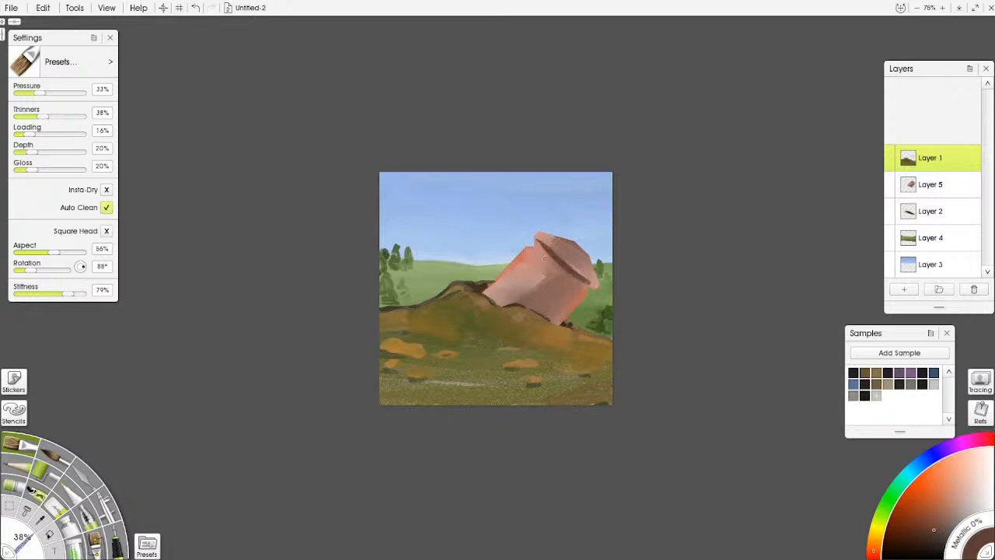
key("ctrl+z")
key("ctrl+z")
key("ctrl+z")
left_click_drag(534, 236, 550, 250)
left_click_drag(587, 277, 596, 287)
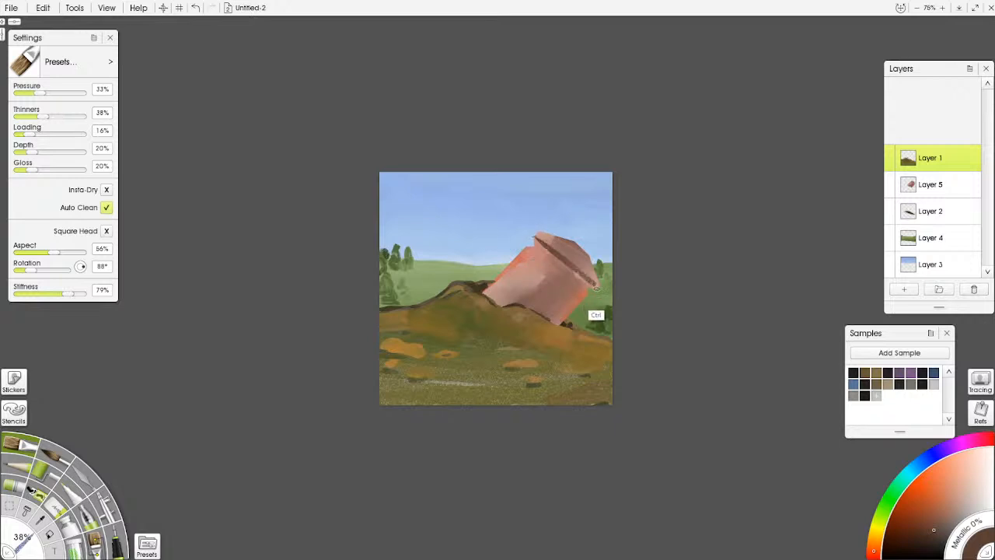
- Add a second dark band with small notches beneath the lid and shade the right side of the cylinder's body
left_click_drag(528, 248, 584, 292)
mouse_move(543, 314)
left_mouse_down()
mouse_move(566, 287)
mouse_move(552, 320)
mouse_move(558, 304)
left_mouse_up()
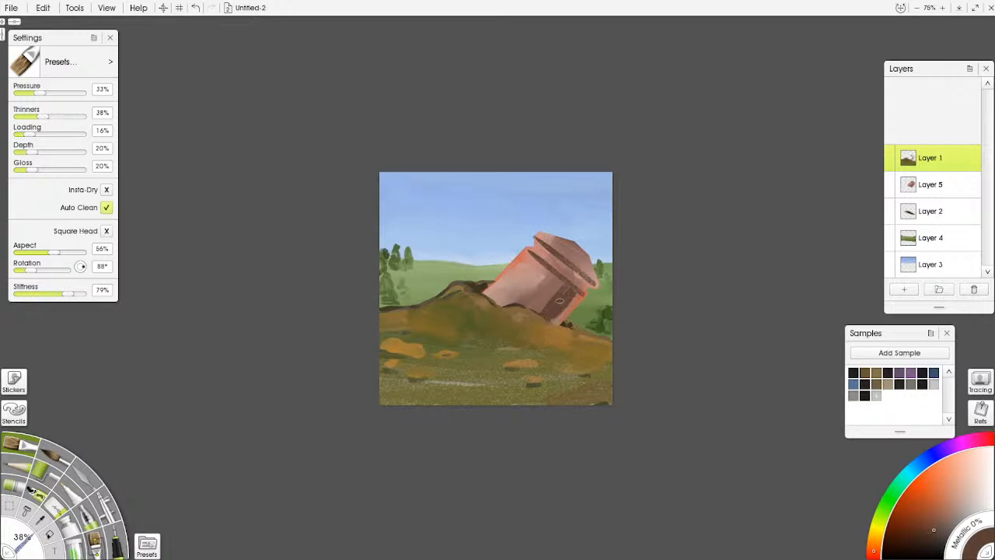
mouse_move(539, 243)
left_mouse_down()
mouse_move(567, 264)
mouse_move(538, 247)
mouse_move(570, 261)
mouse_move(589, 286)
left_mouse_up()
- Paint light peach highlights along the cylinder's left side and on top of its lid
left_click(935, 493)
left_click(964, 468)
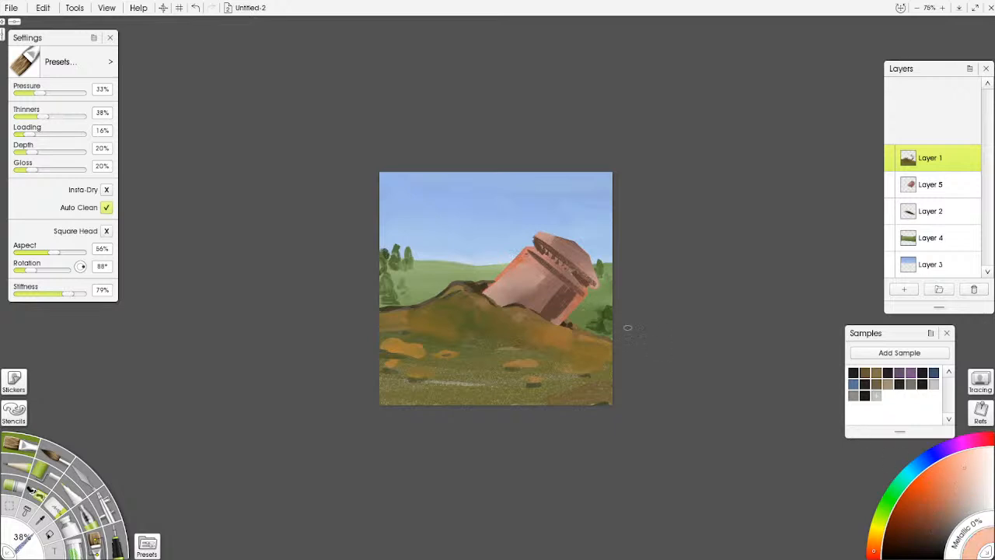
mouse_move(520, 263)
left_mouse_down()
mouse_move(498, 311)
mouse_move(540, 243)
mouse_move(573, 247)
left_mouse_up()
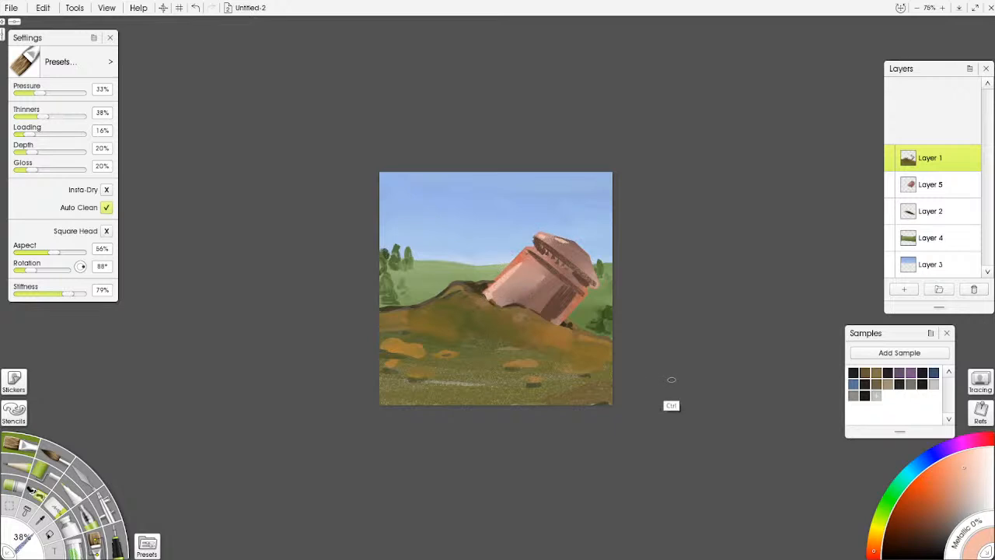
scroll(686, 376, "down", 2)
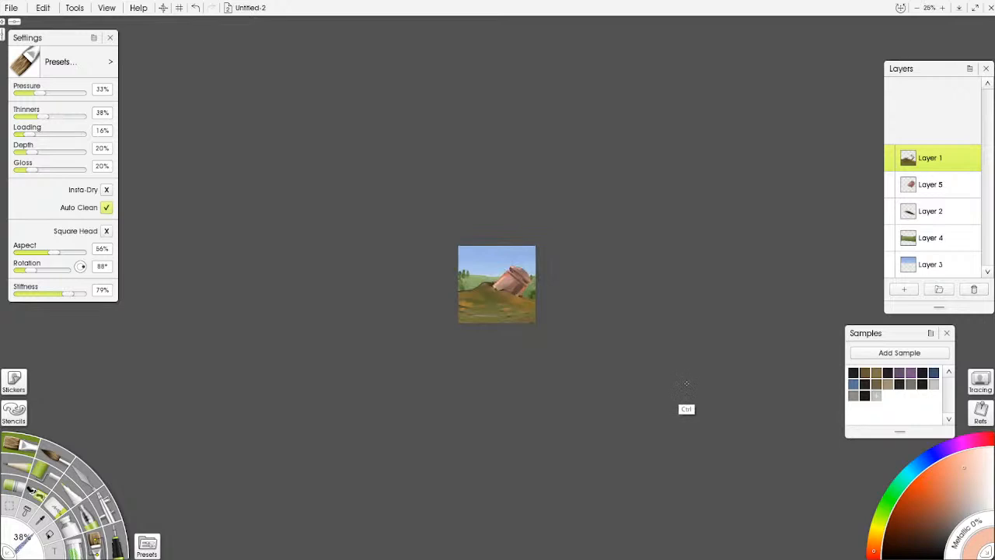
scroll(687, 382, "up", 2)
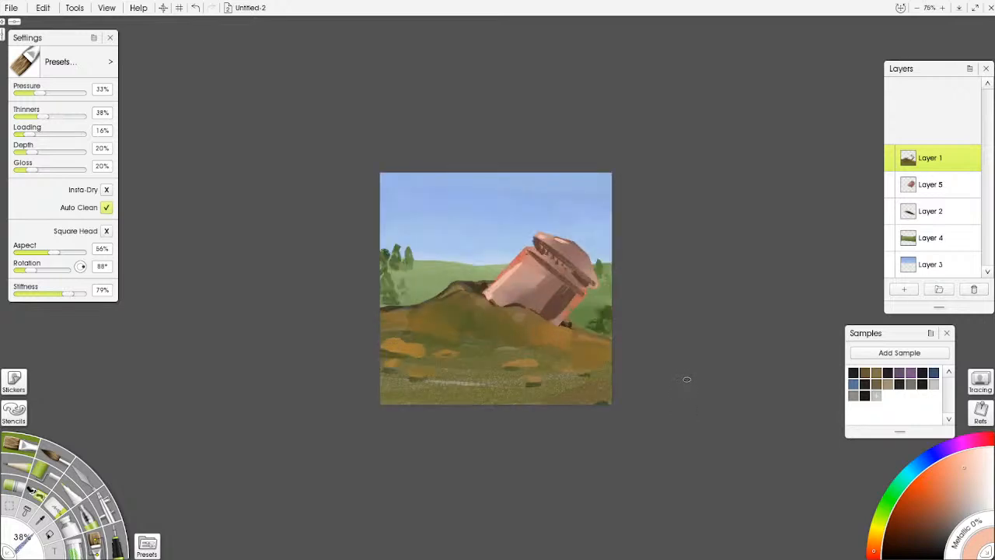
- Draw dark brown detail lines on the lid and the cylinder's lower right side with the 10% Tarot ink pen
left_click(930, 527)
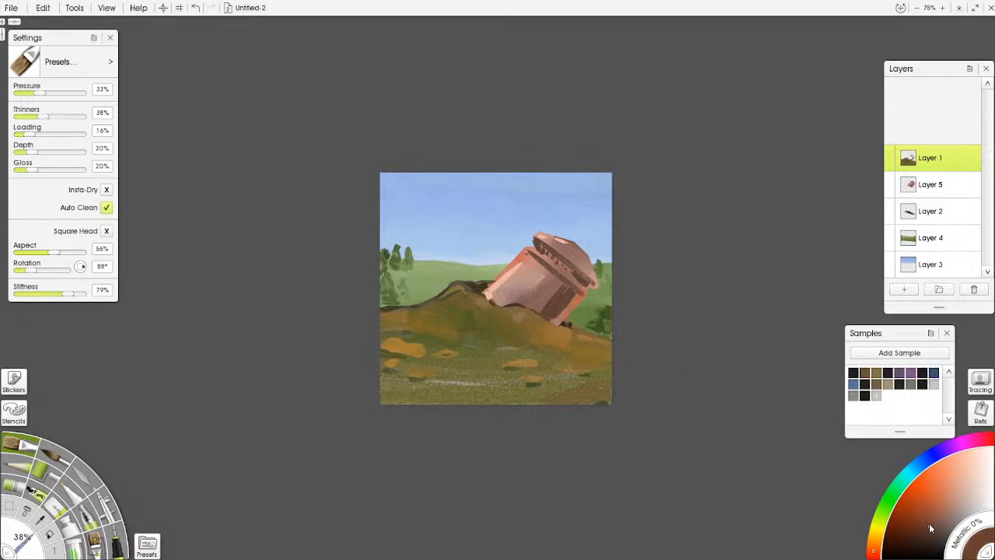
left_click(118, 541)
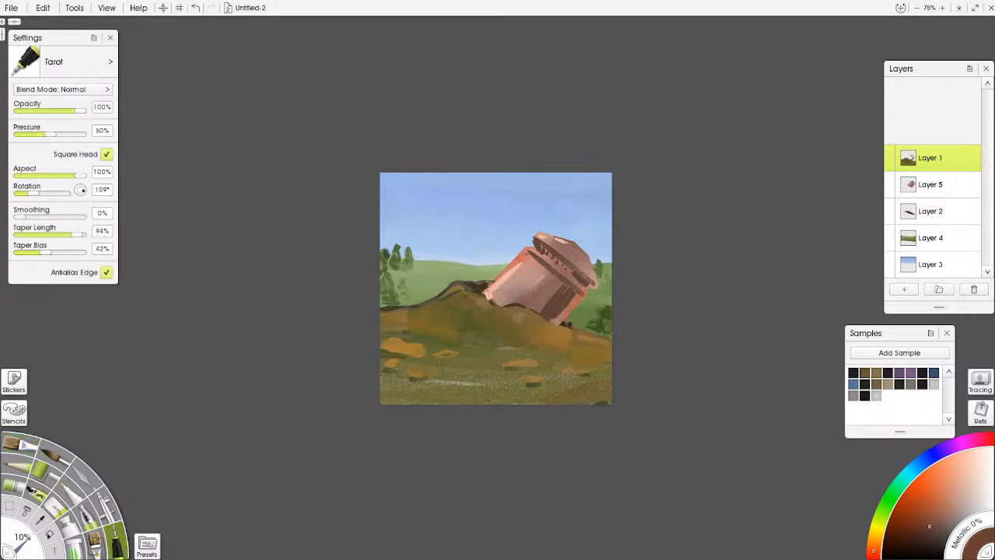
left_click_drag(537, 252, 534, 249)
mouse_move(554, 238)
left_mouse_down()
mouse_move(587, 265)
mouse_move(593, 284)
left_mouse_up()
left_click_drag(556, 322, 579, 303)
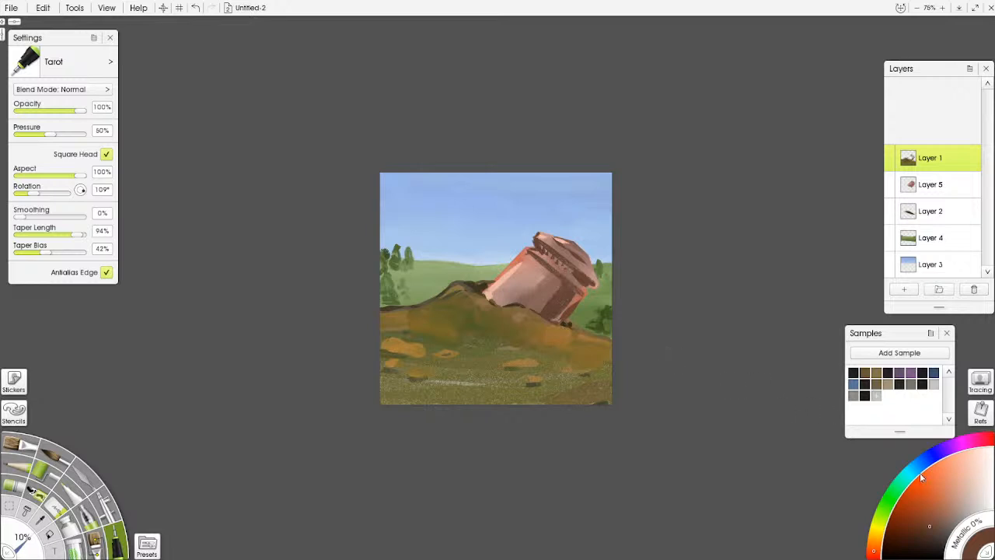
- Shift the pen colour to a more orange dark brown and draw details along the band beneath the lid
left_click(946, 517)
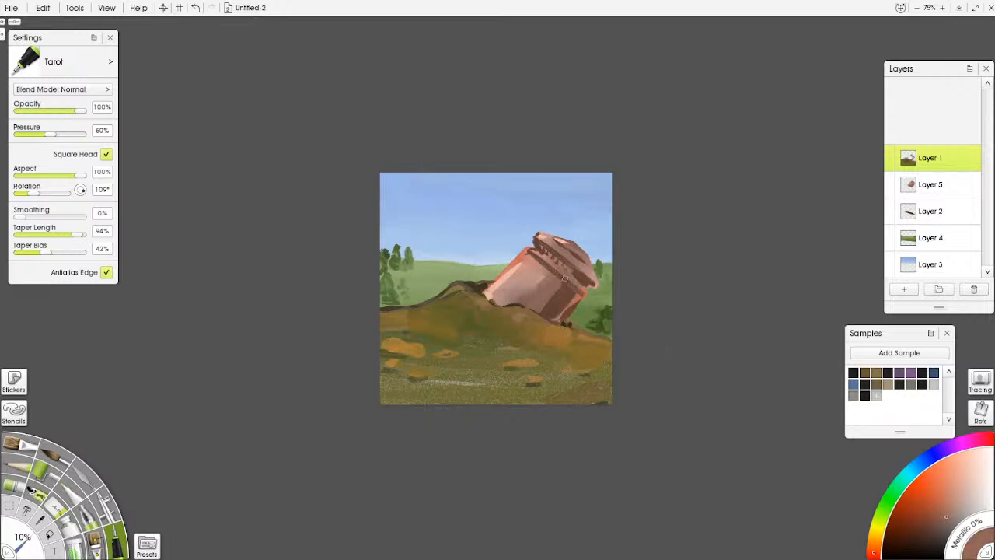
left_click(937, 521)
left_click(874, 546)
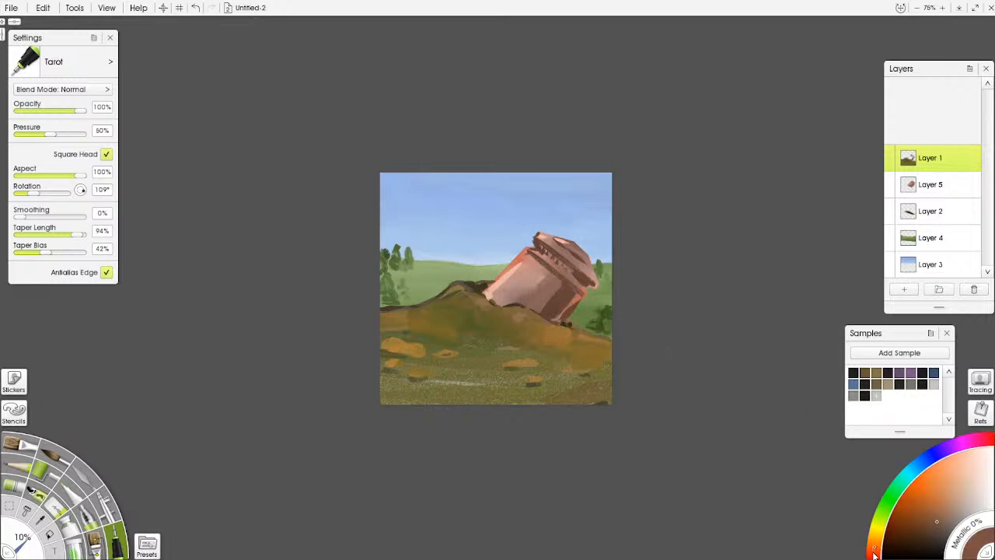
left_click(936, 526)
mouse_move(534, 251)
left_mouse_down()
mouse_move(542, 249)
mouse_move(582, 285)
left_mouse_up()
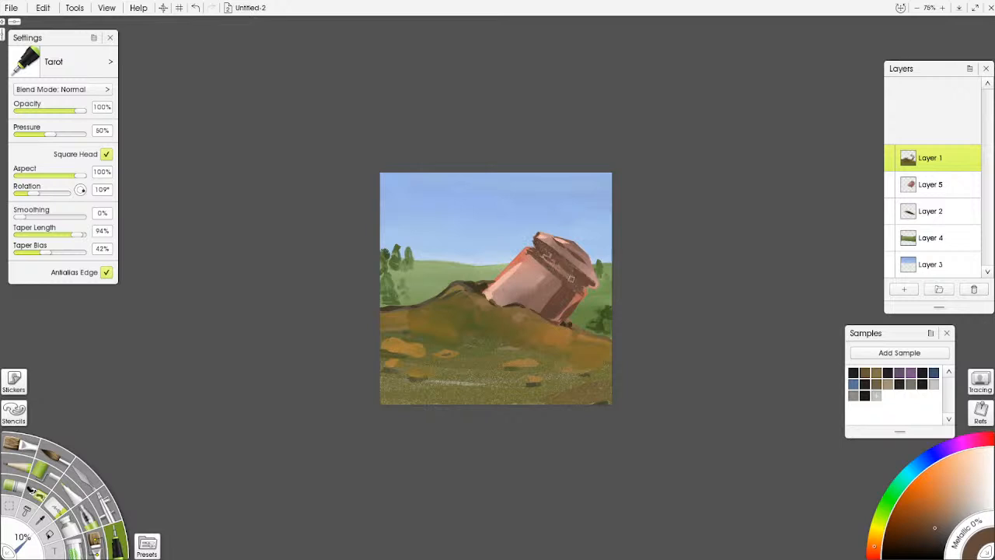
- Draw pink and light peach pen highlights on the lid and the cylinder's body using colours sampled from the cylinder
left_click(536, 241, "alt")
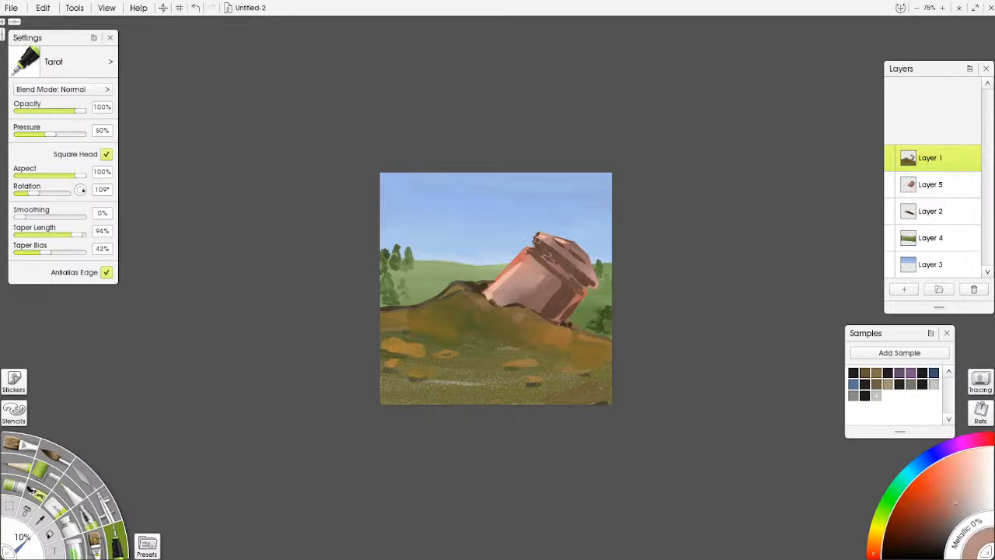
mouse_move(538, 239)
left_mouse_down()
mouse_move(574, 269)
mouse_move(543, 265)
mouse_move(560, 281)
left_mouse_up()
left_click(504, 299, "alt")
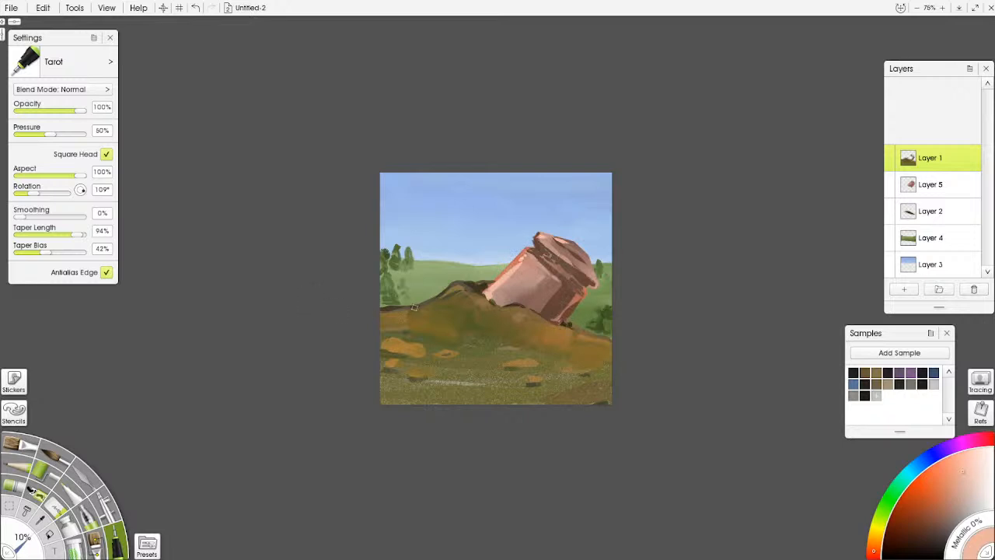
- Erase the cylinder's lower-left corner beside the crater rim on Layer 5 with a 12% eraser
left_click(61, 507)
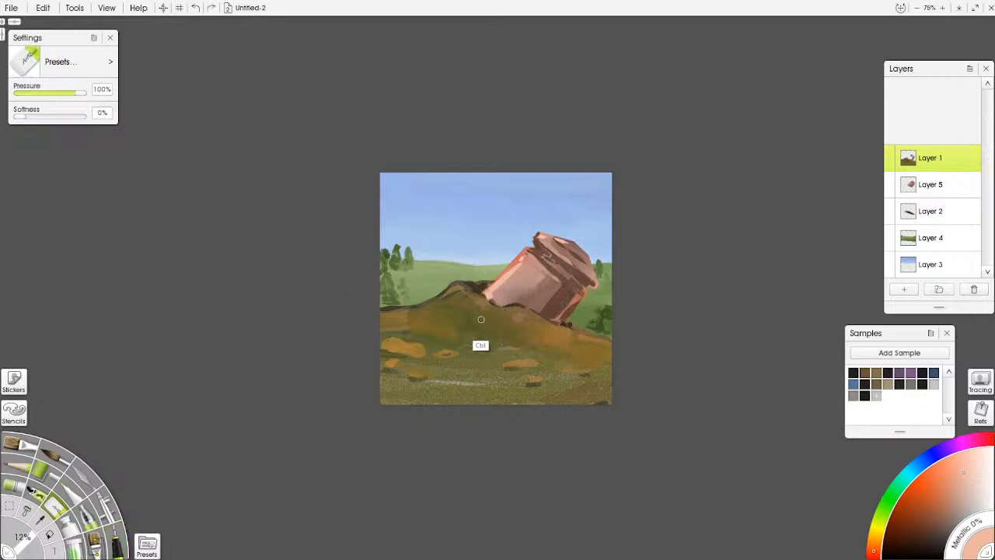
left_click(931, 189)
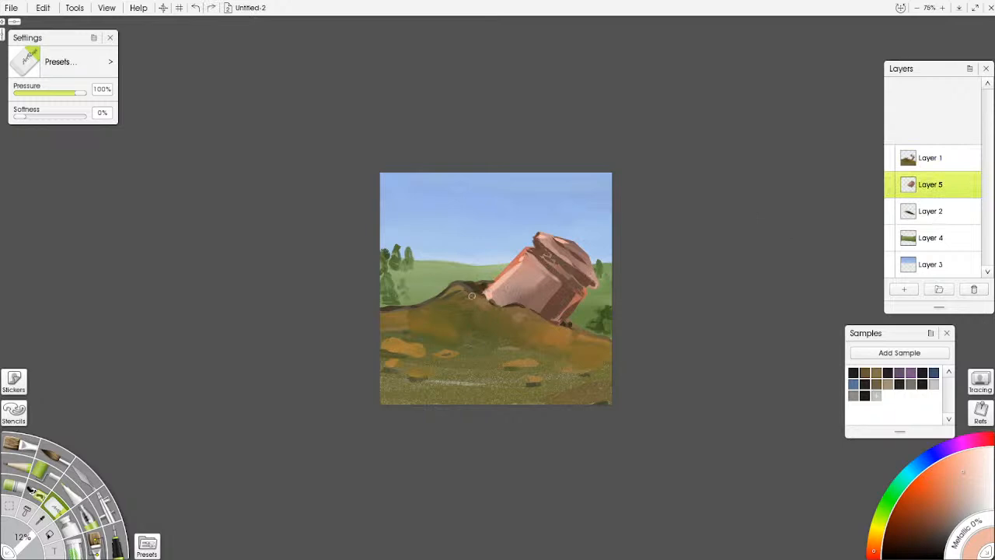
left_click_drag(482, 292, 478, 293)
- Paint dark red accents on Layer 1 along the cylinder's band and right side with the 38% oil brush
left_click(878, 553)
left_click(928, 529)
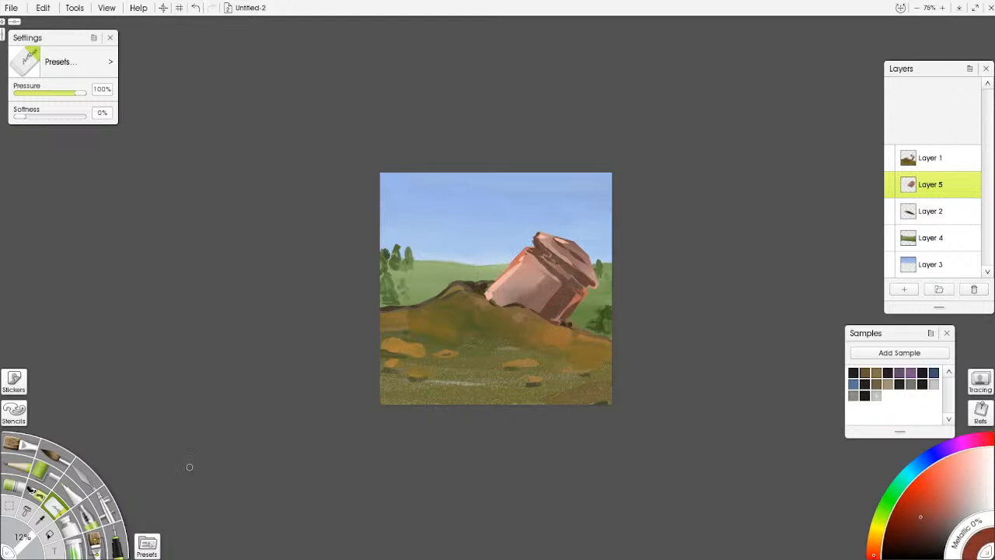
left_click(34, 447)
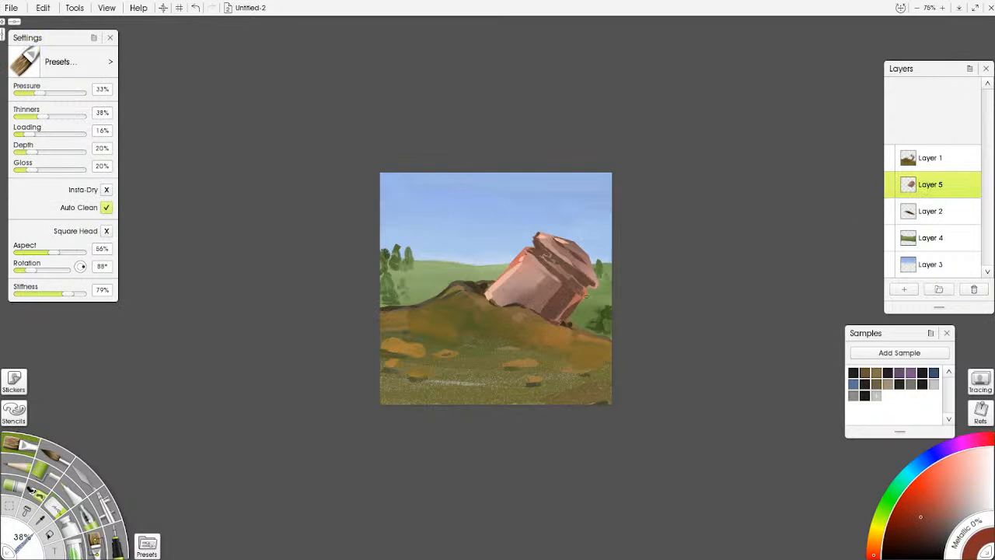
left_click(925, 163)
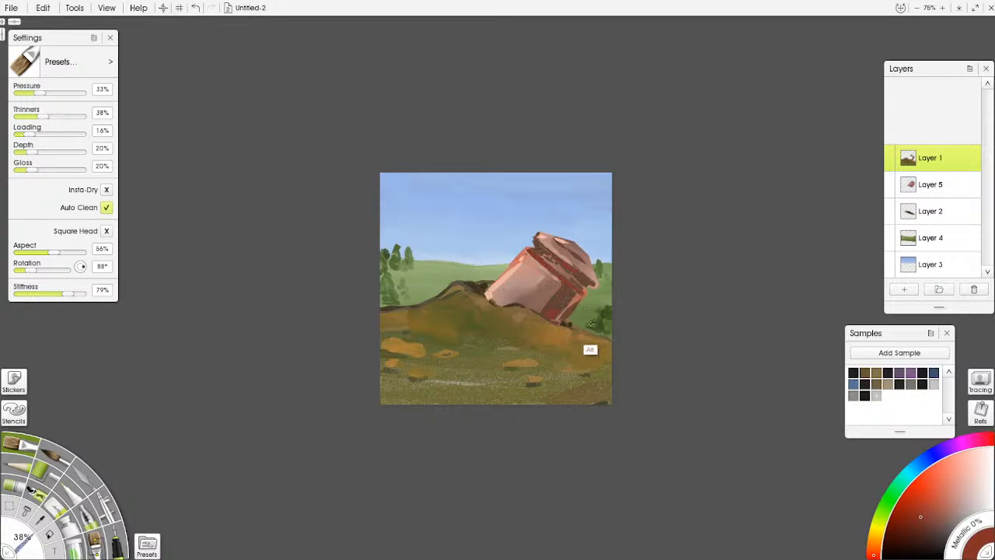
- Paint a muted green reflection on the cylinder's lower-right side with a slightly lightened colour sampled from the bushes
left_click(592, 354, "alt")
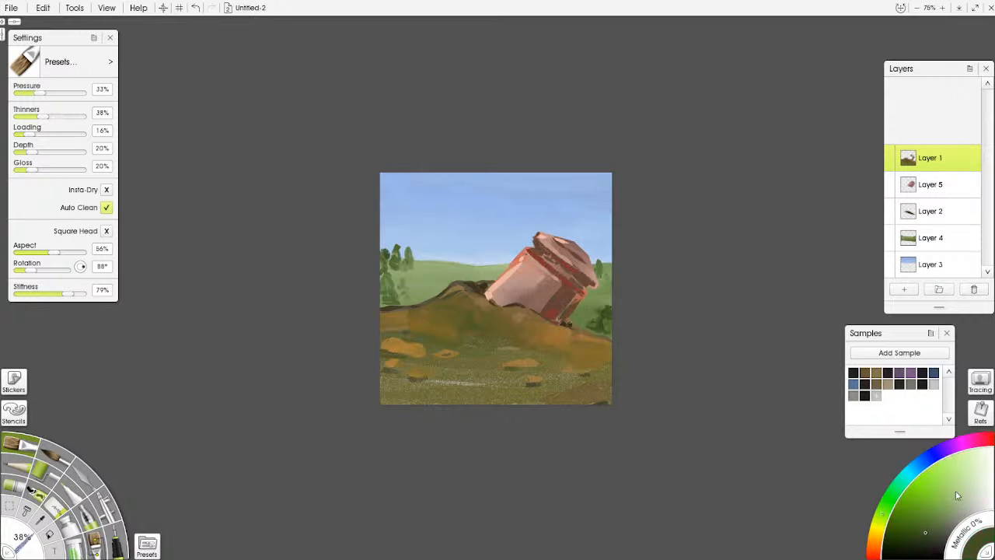
left_click(935, 522)
mouse_move(559, 318)
left_mouse_down()
mouse_move(577, 301)
mouse_move(557, 318)
left_mouse_up()
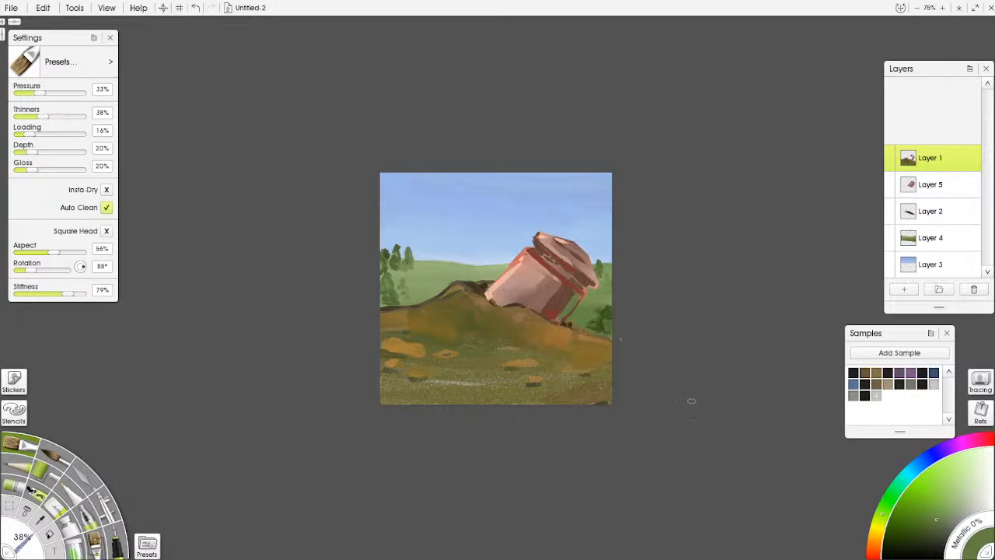
- Paint ochre brown reflections on the cylinder's right side and the band beneath the lid, using a colour sampled from the hill
left_click(556, 351, "alt")
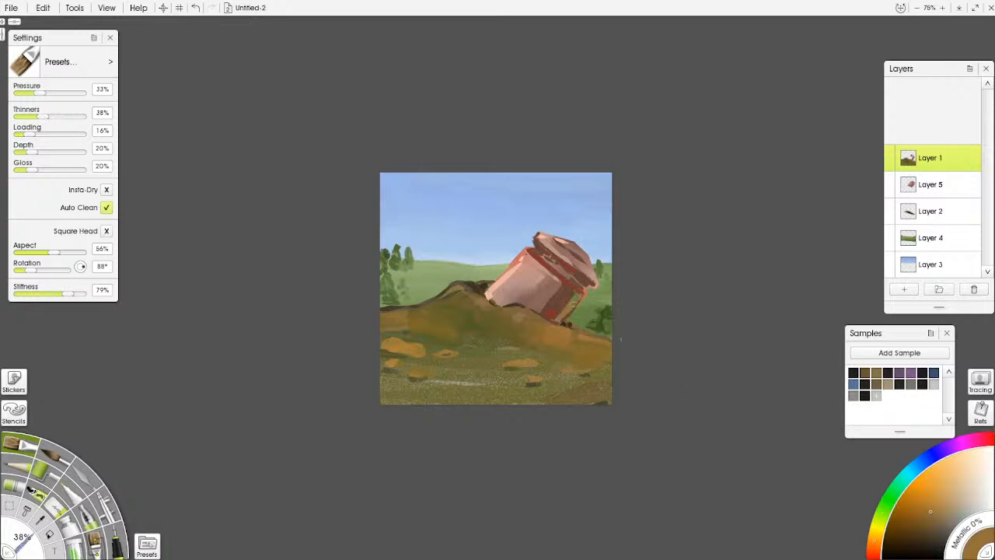
left_click(928, 518)
left_click_drag(562, 318, 577, 293)
mouse_move(535, 257)
left_mouse_down()
mouse_move(564, 279)
mouse_move(580, 273)
left_mouse_up()
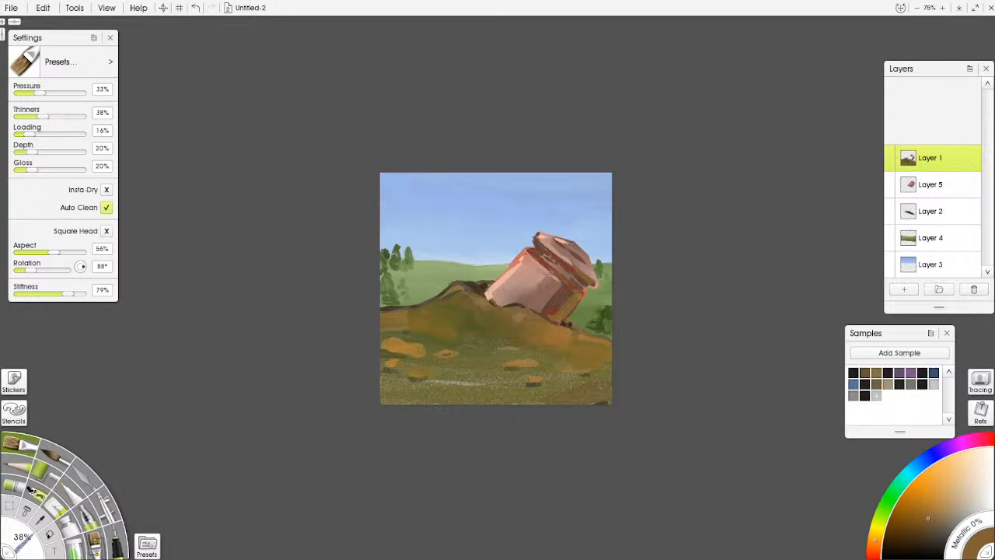
left_click(935, 509)
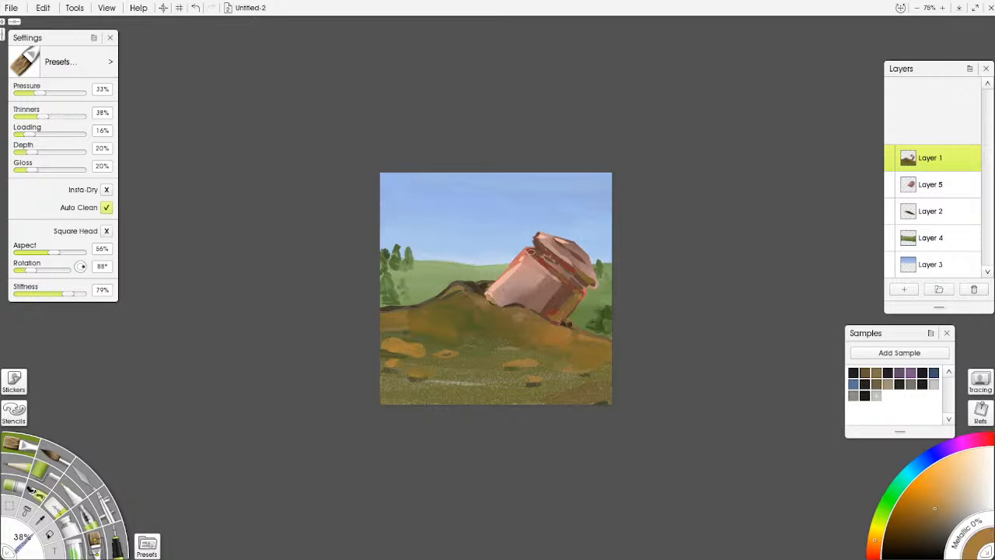
- Shade the band beneath the lid and the lid's top with reddish brown and dark red sampled from the cylinder
left_click(565, 292, "alt")
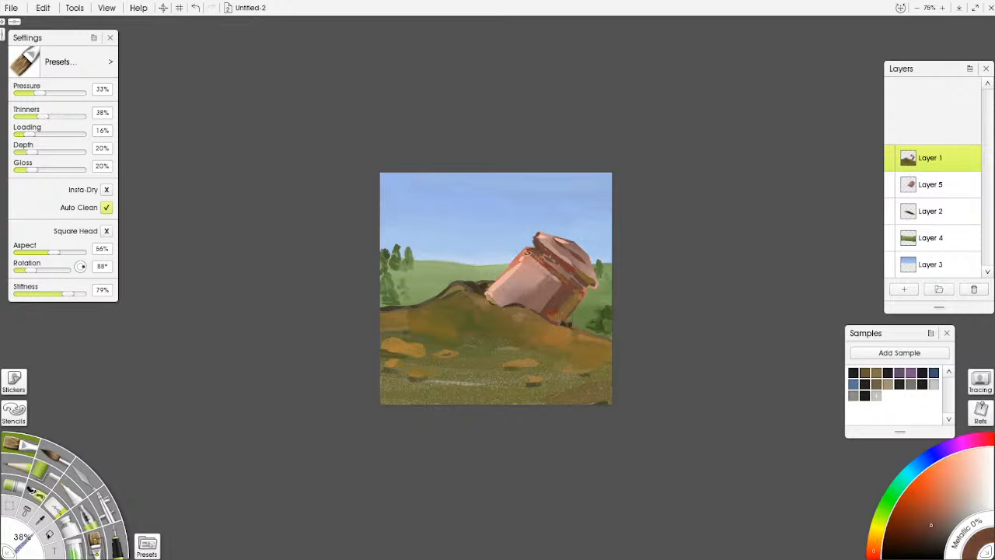
mouse_move(526, 250)
left_mouse_down()
mouse_move(555, 247)
mouse_move(594, 279)
left_mouse_up()
left_click(568, 292, "alt")
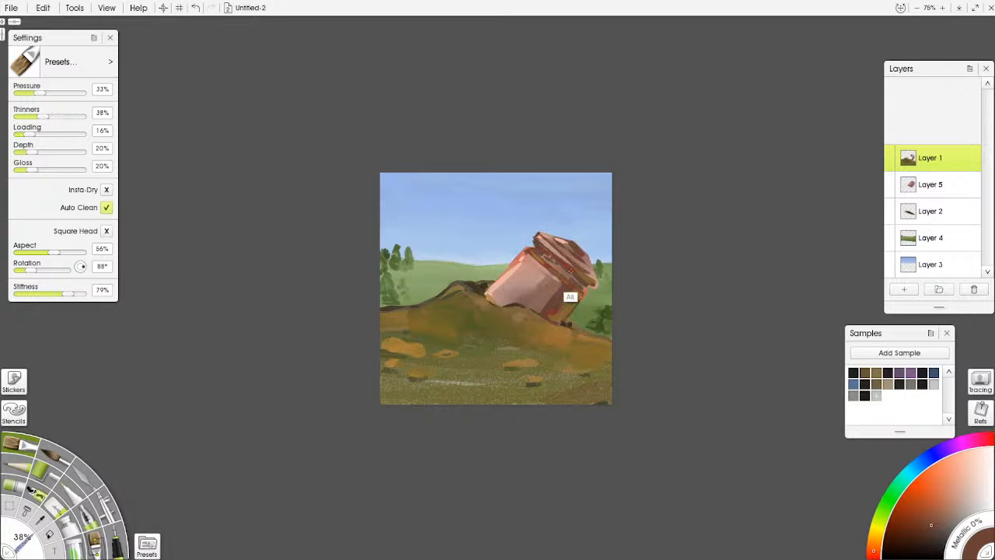
left_click(570, 248, "alt")
left_click(569, 261, "alt")
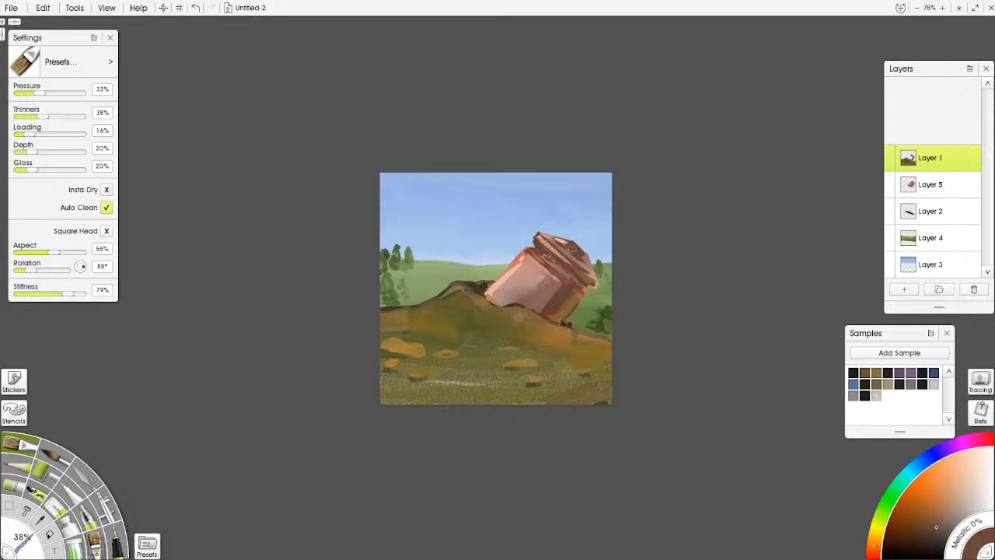
left_click(567, 264, "alt")
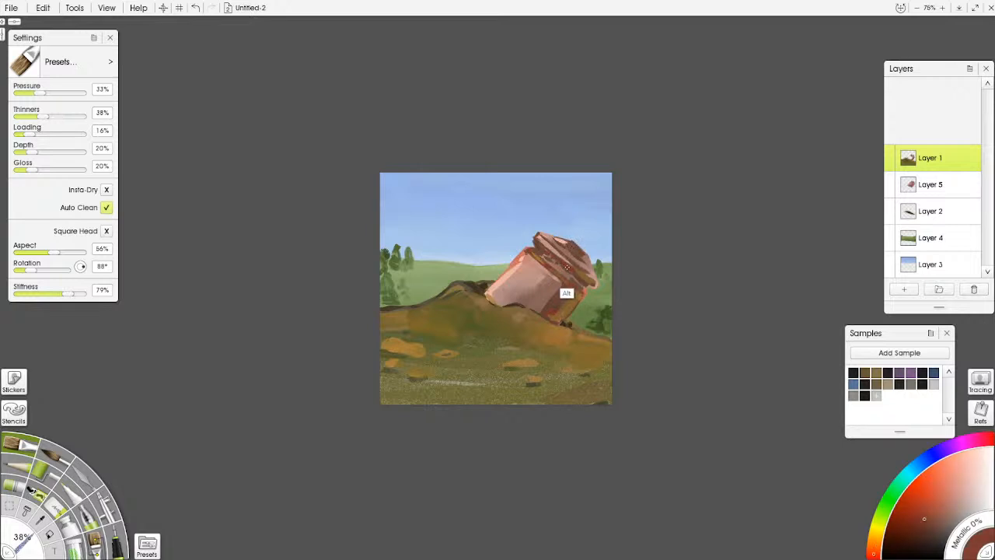
left_click_drag(571, 243, 586, 260)
mouse_move(552, 234)
left_mouse_down()
mouse_move(573, 245)
mouse_move(591, 273)
mouse_move(581, 274)
left_mouse_up()
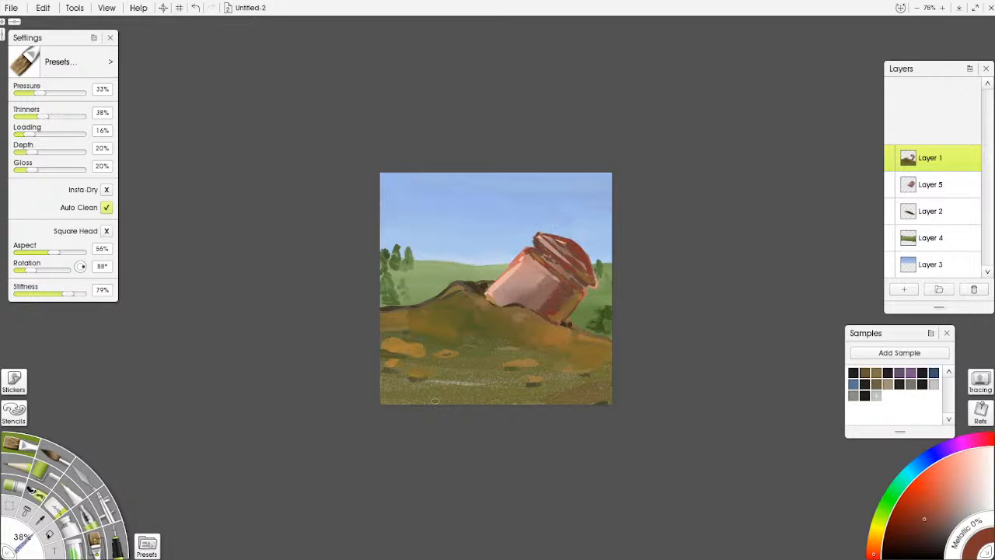
- Draw fine dark brown details along the band beneath the lid with the 10% Tarot pen, and switch the colour to light blue
left_click(923, 533)
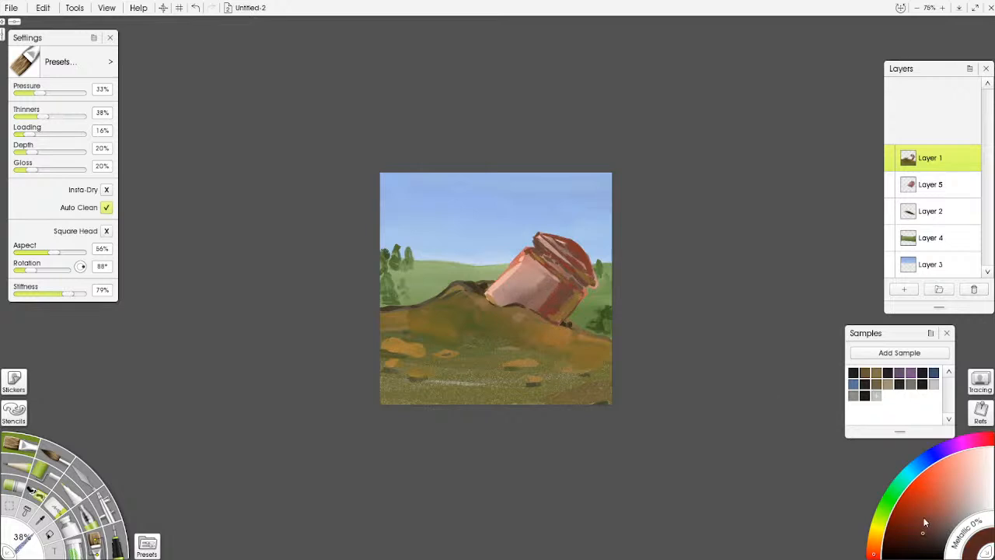
left_click(119, 540)
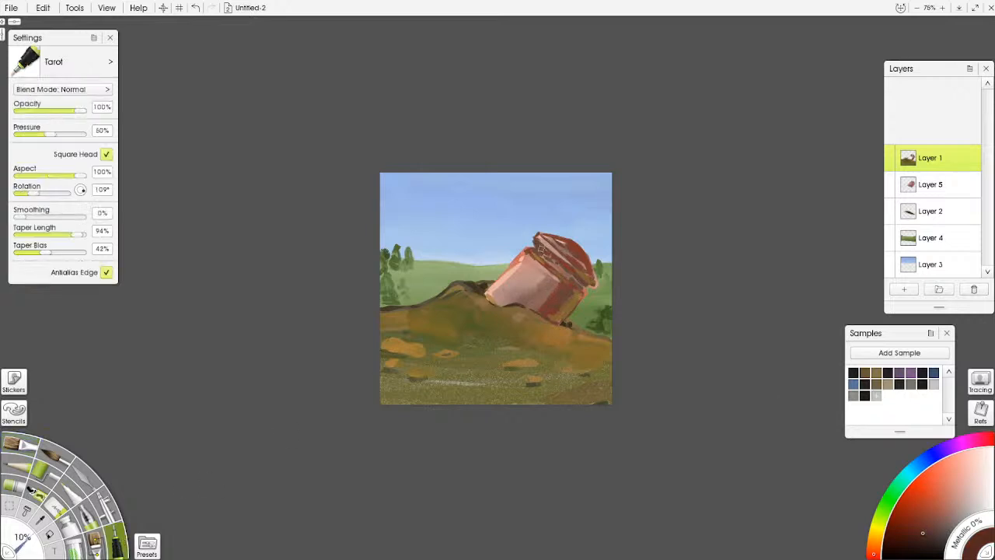
mouse_move(529, 251)
left_mouse_down()
mouse_move(580, 297)
mouse_move(593, 286)
left_mouse_up()
left_click(922, 462)
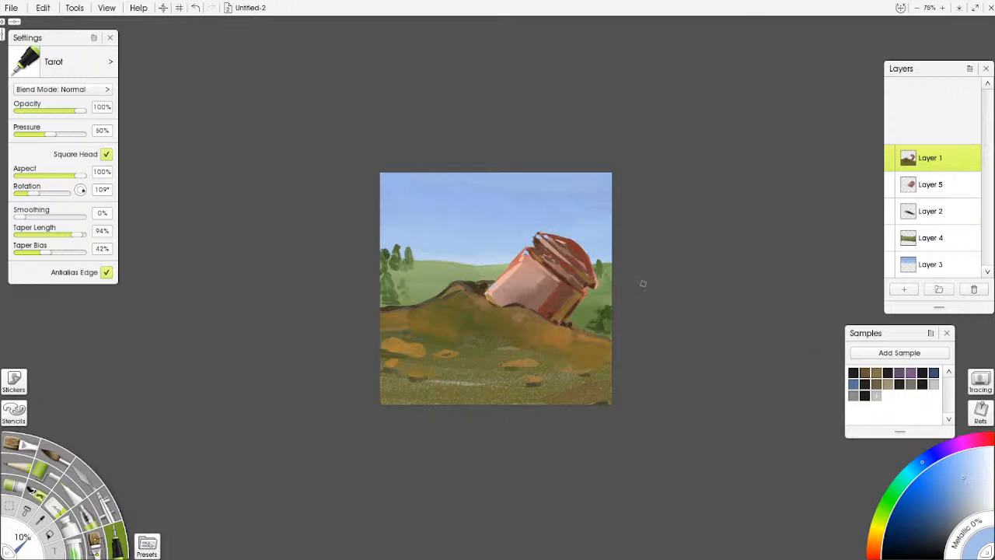
- Adjust Layer 5's colours so the cylinder has stronger contrast and a more saturated red
key("ctrl+minus")
key("ctrl+minus")
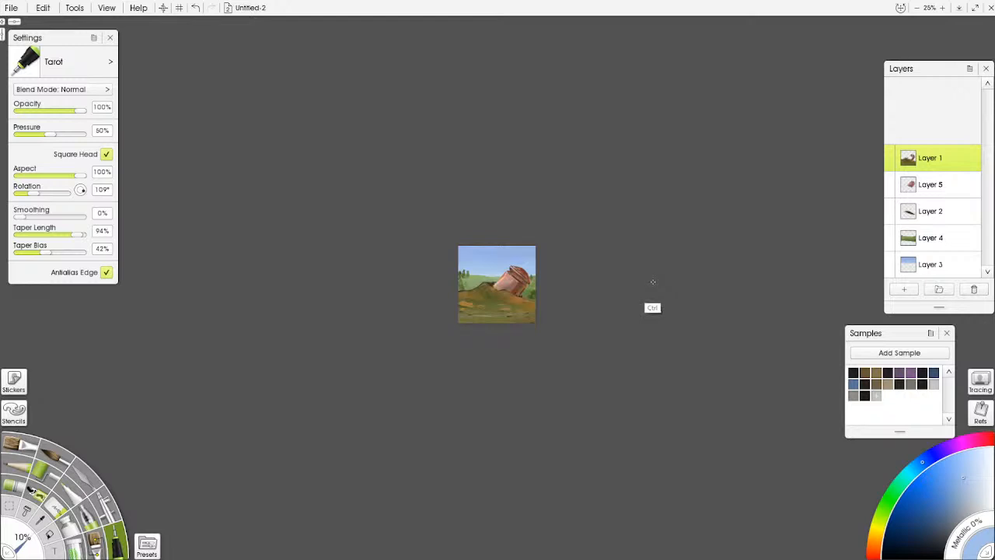
key("ctrl+minus")
key("ctrl+plus")
key("ctrl+plus")
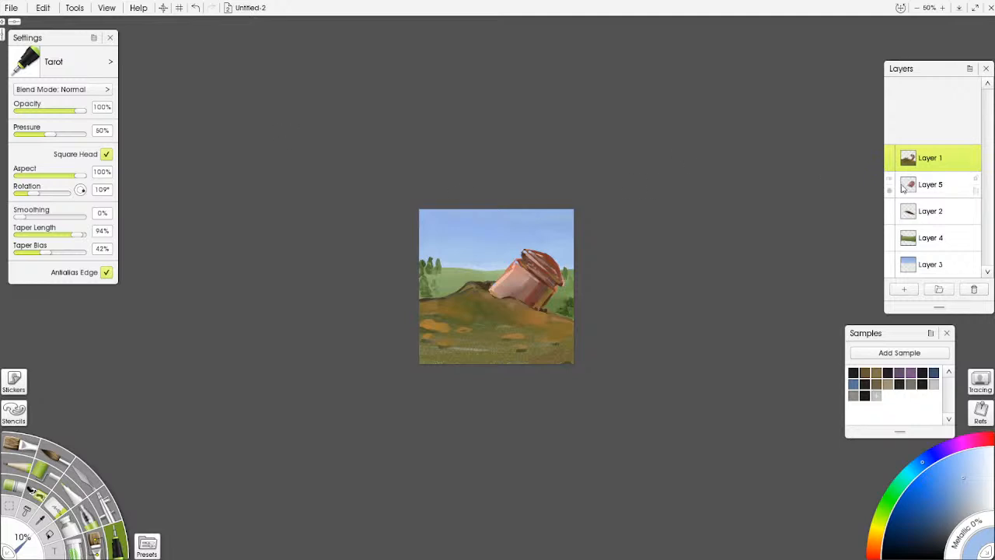
left_click(937, 184)
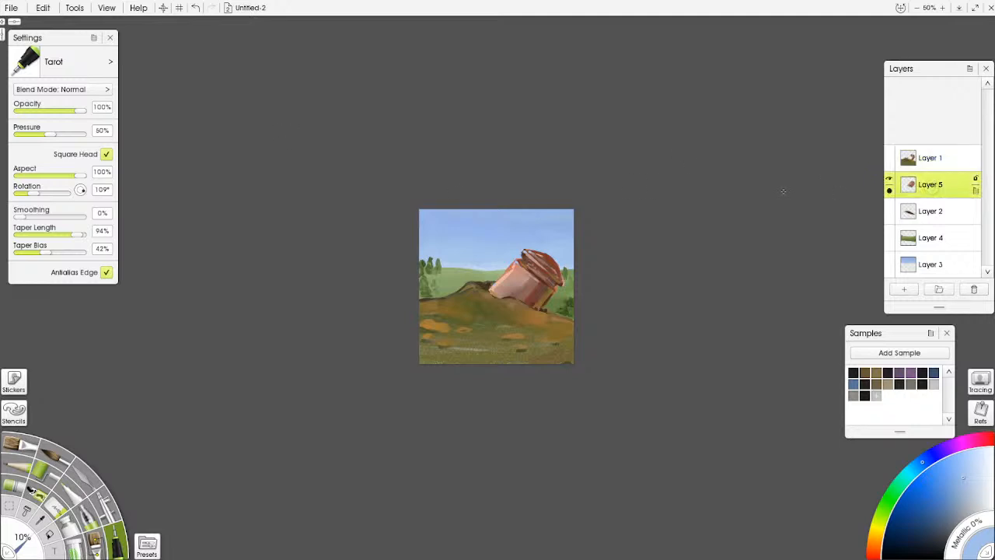
left_click(46, 9)
mouse_move(101, 280)
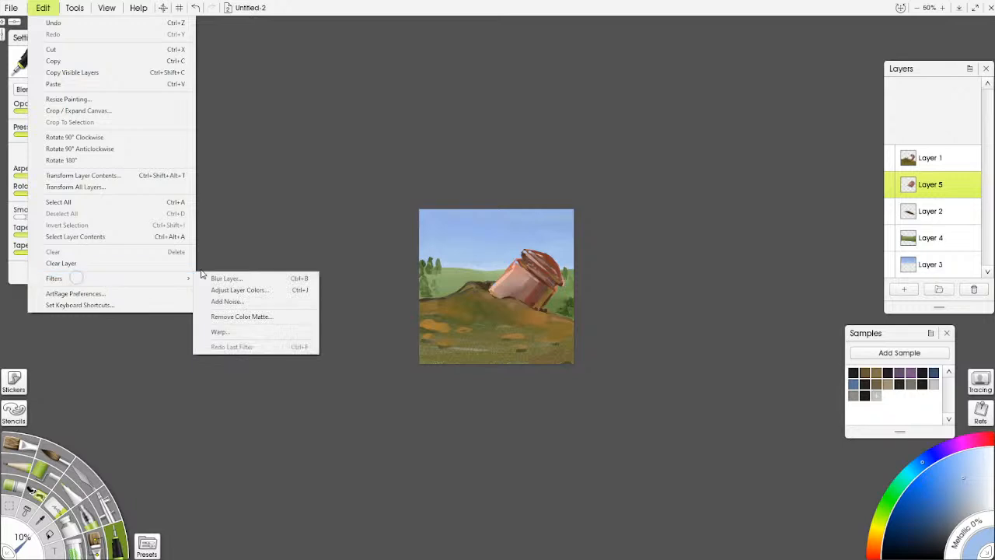
left_click(237, 290)
left_click_drag(525, 160, 304, 186)
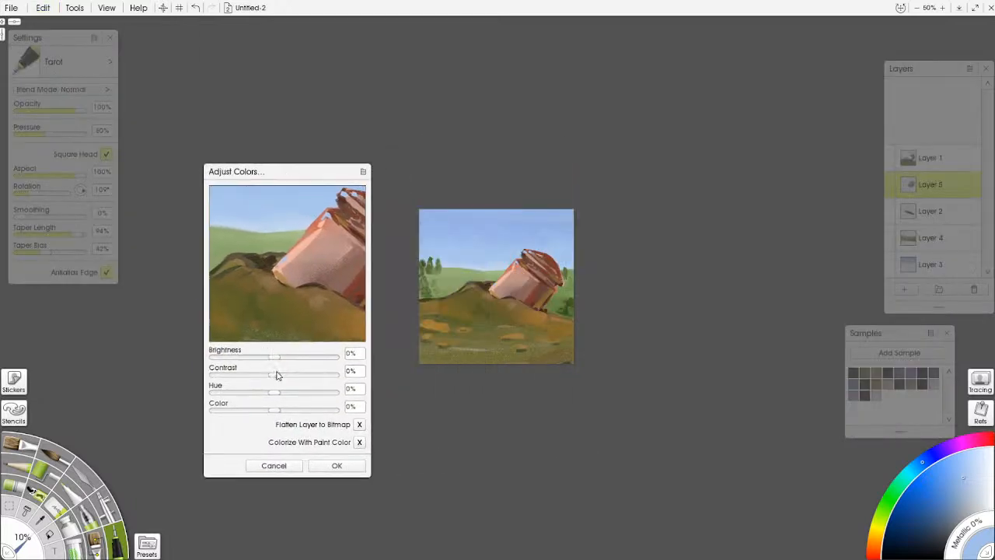
left_click_drag(274, 376, 291, 414)
left_click(337, 465)
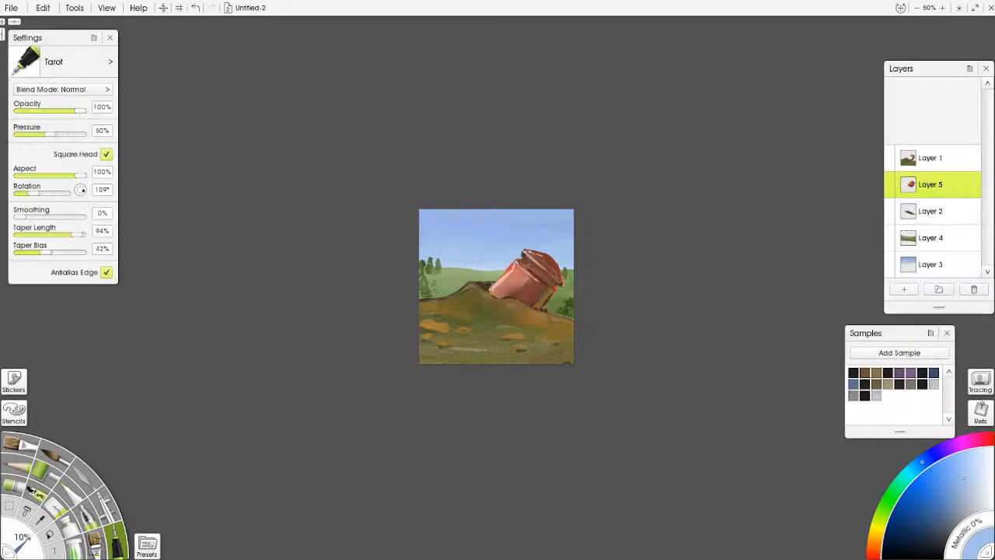
- Merge Layer 1 down into Layer 5 and the combined layer down into Layer 2
key("minus")
key("minus")
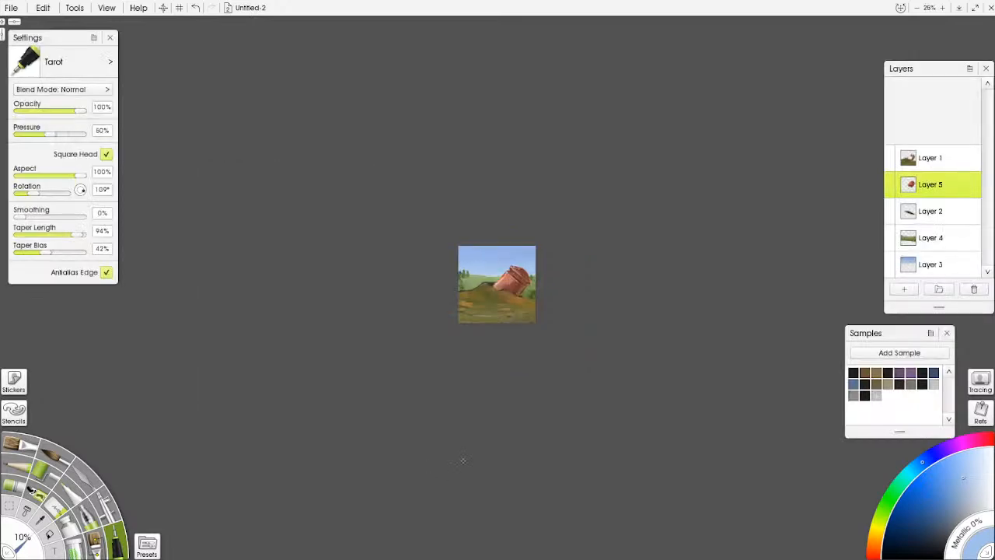
key("plus")
key("plus")
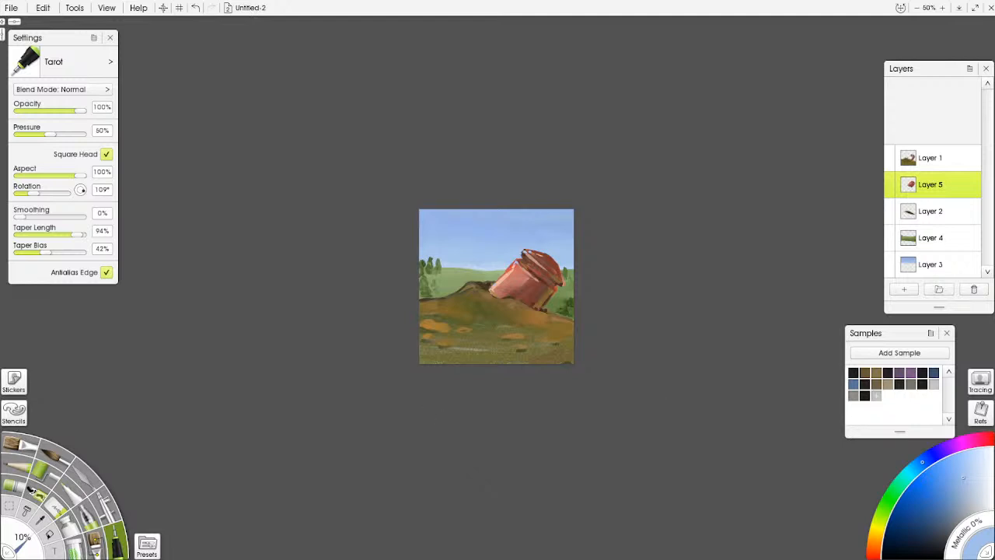
left_click(940, 157)
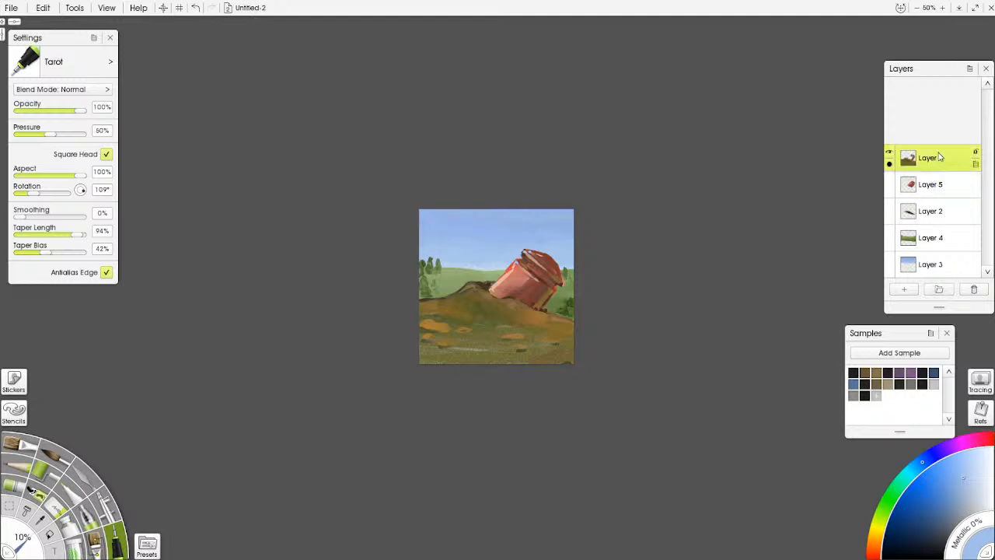
left_click(976, 164)
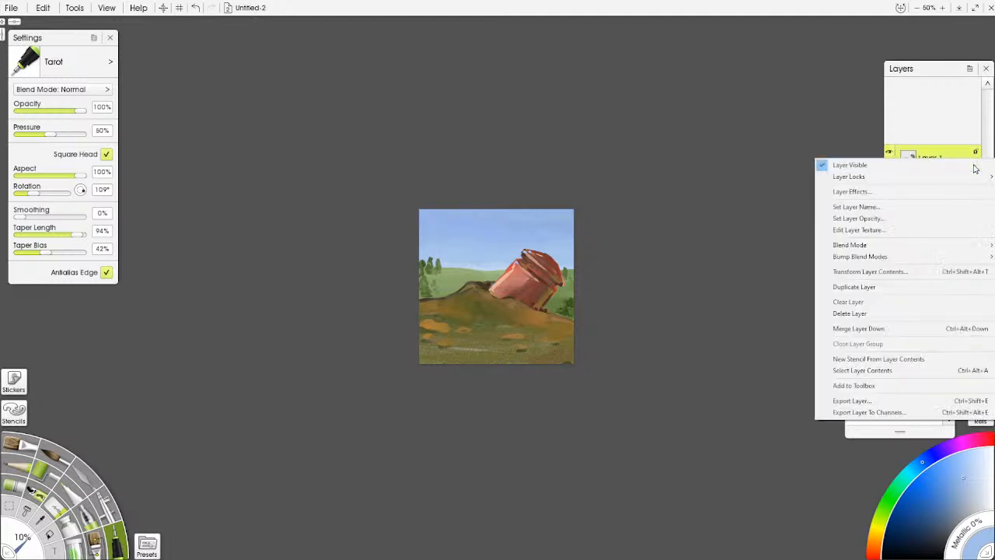
left_click(826, 322)
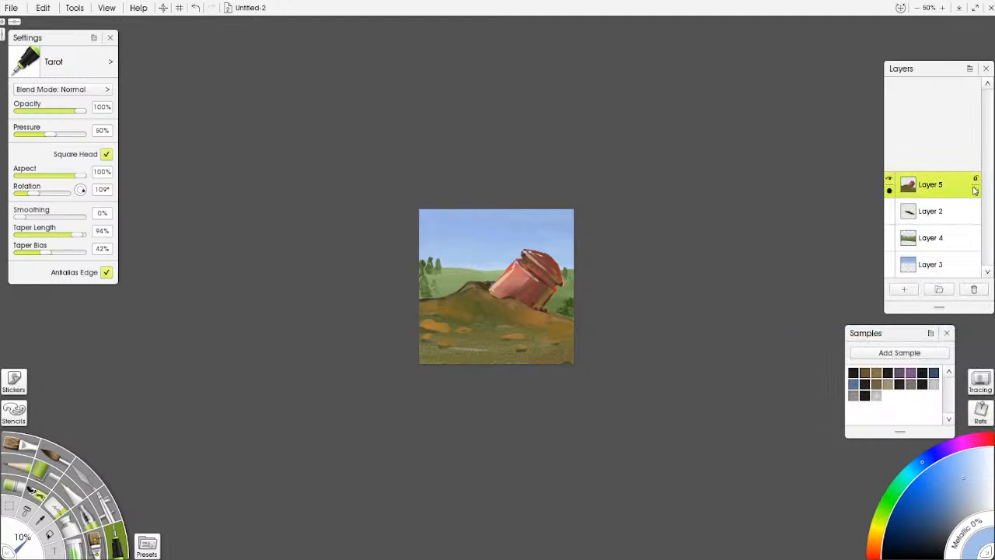
left_click(976, 191)
left_click(878, 357)
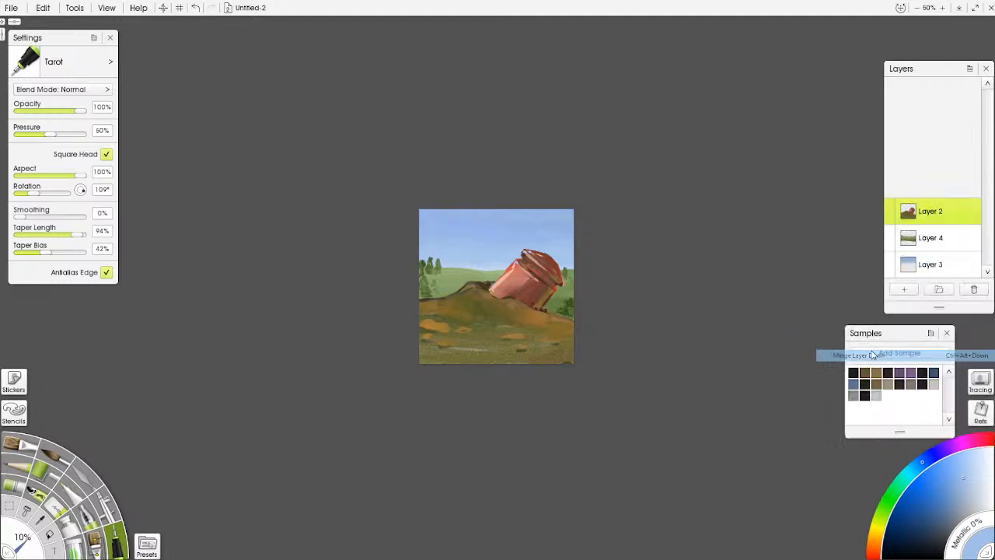
- Transform the contents of Layer 2, shifting the merged hill and cylinder a short distance to the left
left_click(43, 7)
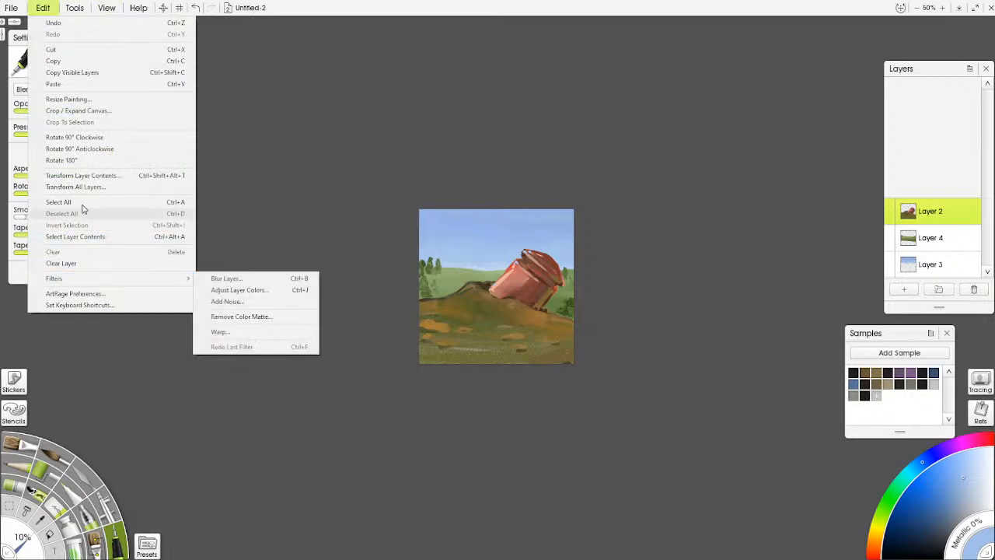
left_click(93, 177)
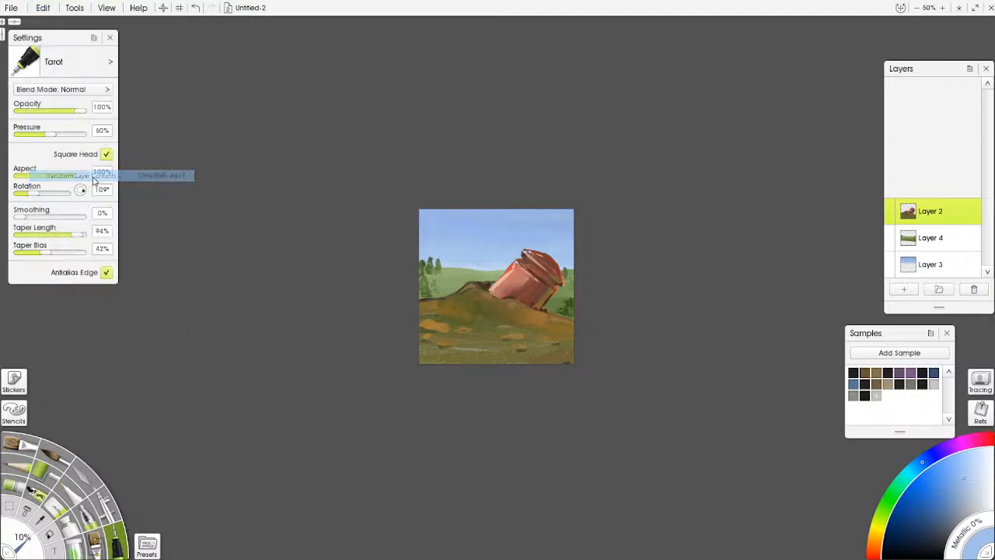
key("Left")
key("Left")
key("Left")
key("Left")
key("Left")
key("Left")
key("Left")
key("Left")
key("Left")
key("Left")
key("Left")
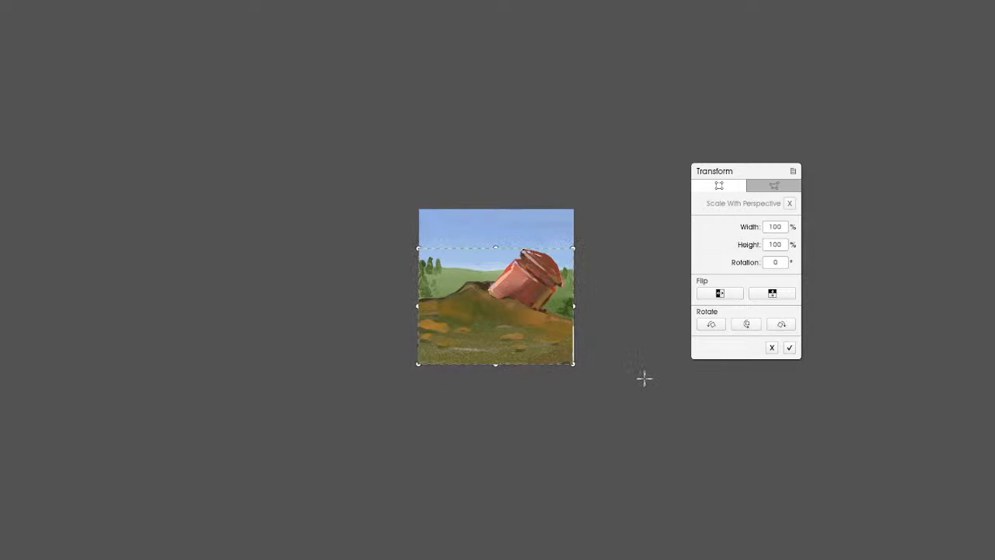
key("Left")
key("Left")
key("Left")
key("Left")
key("Left")
key("Left")
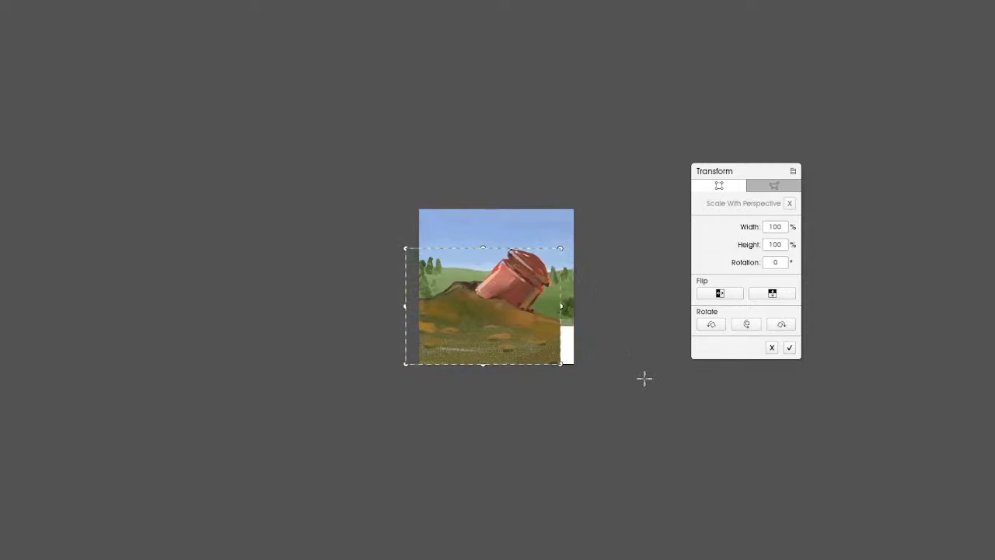
- Apply the layer transform and cover the blank lower-right gap with Paint Roller strokes in colours sampled from the brown ground
left_click(790, 348)
scroll(656, 373, "up", 1)
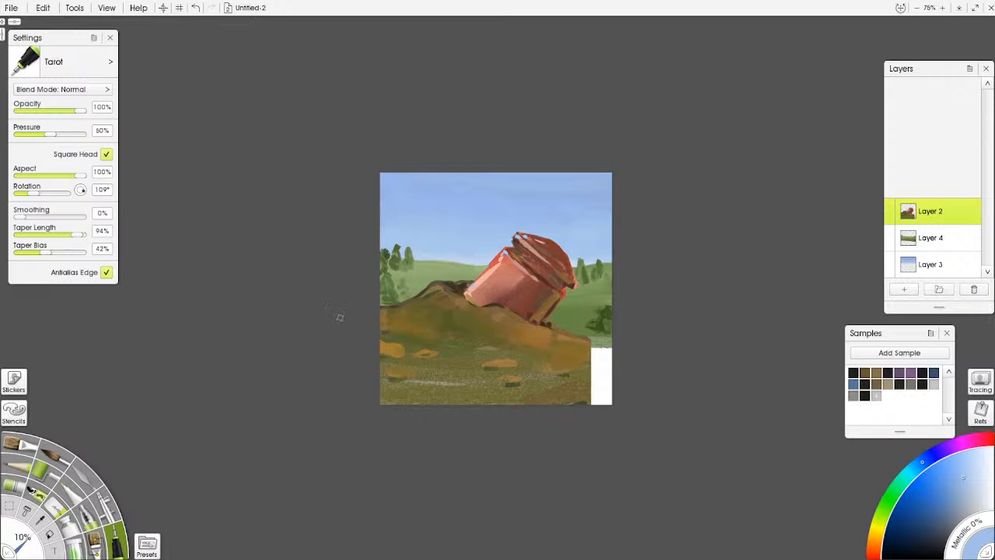
left_click(46, 480)
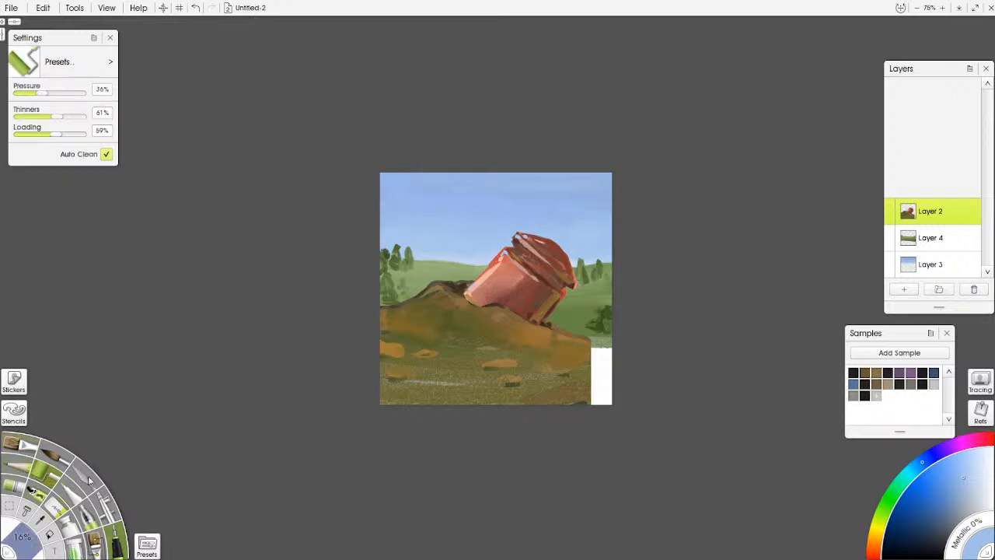
left_click(583, 379, "alt")
mouse_move(583, 350)
left_mouse_down()
mouse_move(618, 358)
mouse_move(580, 376)
mouse_move(624, 379)
left_mouse_up()
left_click(575, 401, "alt")
left_click_drag(575, 401, 562, 406)
- Reduce the Paint Roller size to 8% and paint darker sampled ground tones along the canvas's lower-right corner
left_click_drag(42, 553, 27, 554)
left_click(514, 384, "alt")
mouse_move(571, 407)
left_mouse_down()
mouse_move(617, 389)
mouse_move(583, 375)
mouse_move(564, 381)
mouse_move(590, 393)
mouse_move(511, 406)
left_mouse_up()
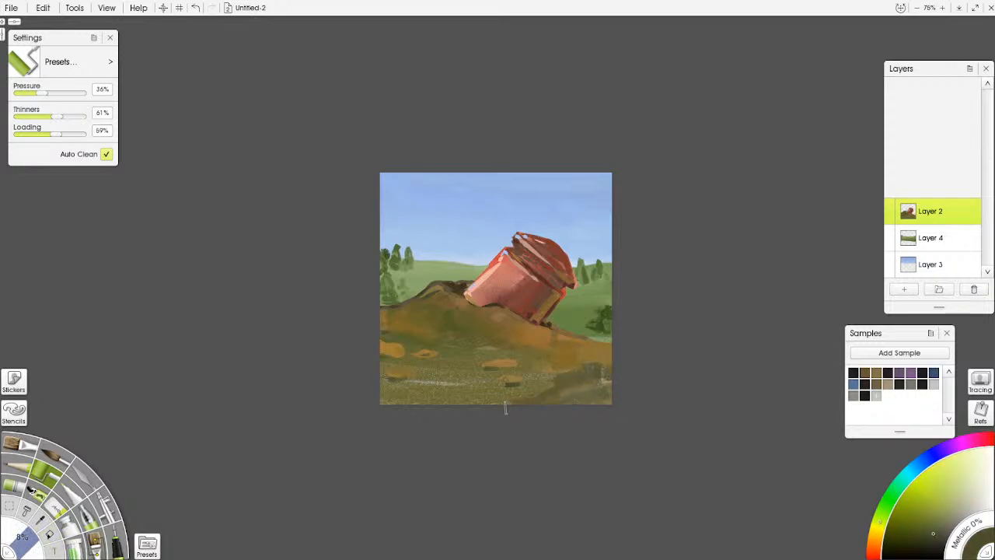
key("alt")
left_click(580, 400, "alt")
mouse_move(597, 389)
left_mouse_down()
mouse_move(620, 389)
mouse_move(572, 403)
left_mouse_up()
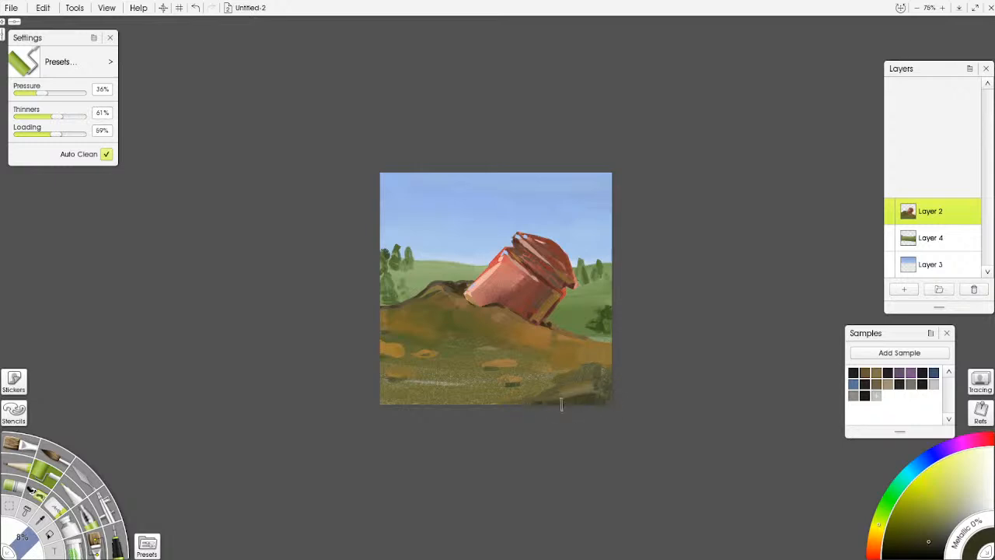
key("ctrl+minus")
key("ctrl+minus")
key("ctrl+minus")
key("ctrl+plus")
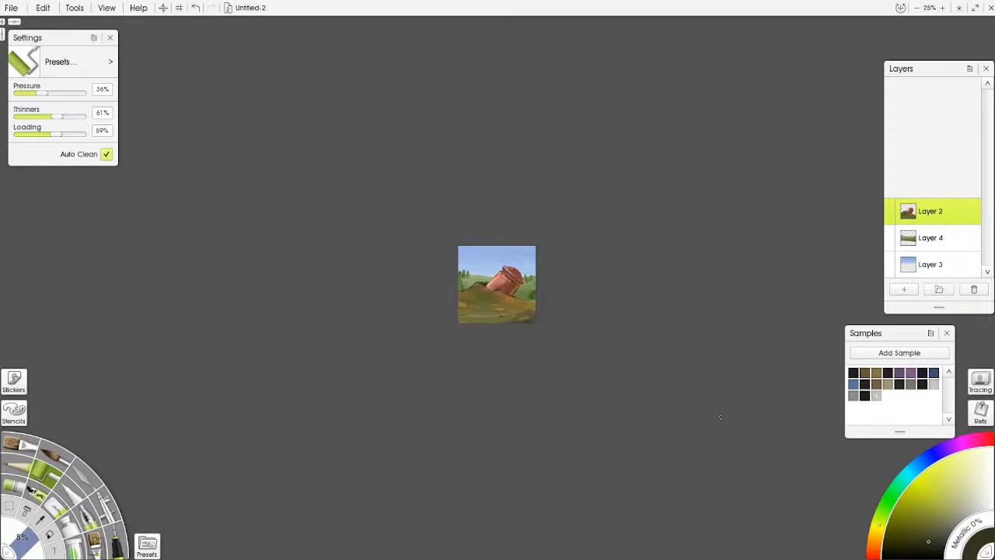
key("ctrl+plus")
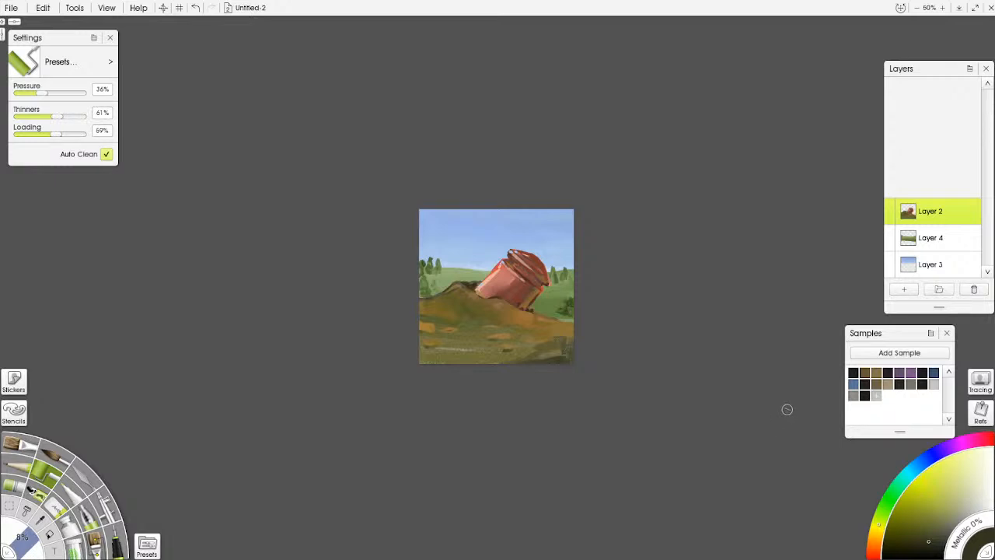
scroll(786, 409, "up", 1)
left_click(11, 8)
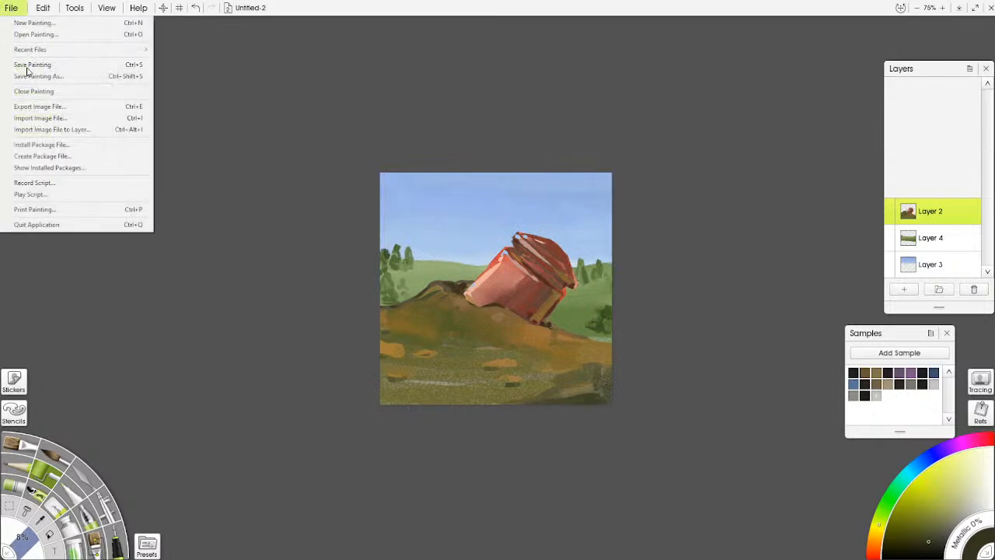
left_click(567, 5)
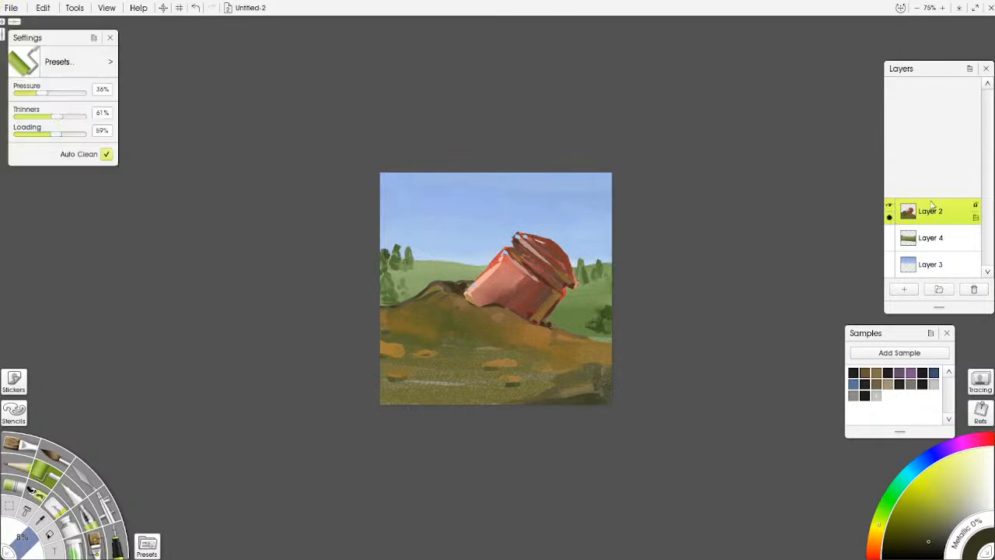
- Merge Layer 2 and Layer 4 down into Layer 3, and check the merged layer by toggling its visibility off and on
left_click(977, 218)
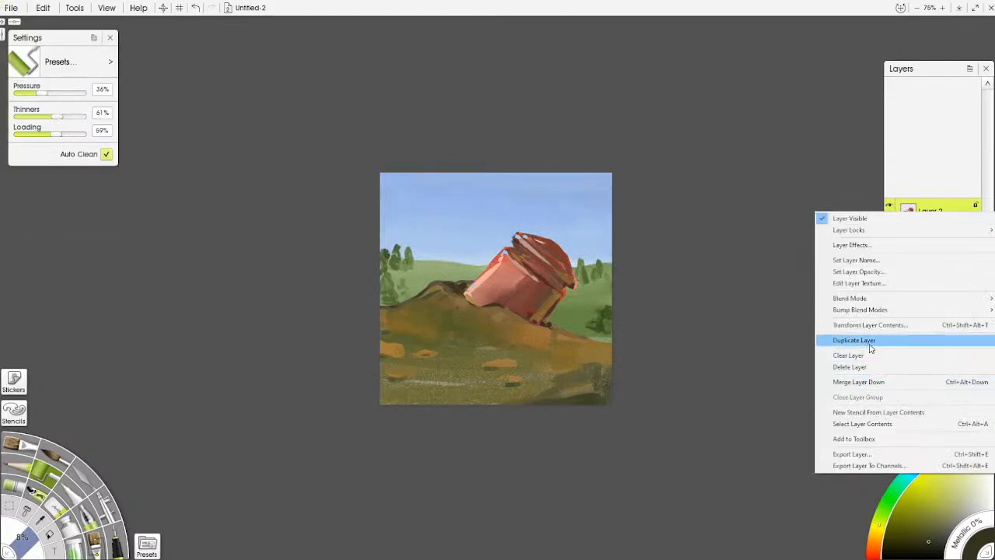
left_click(874, 382)
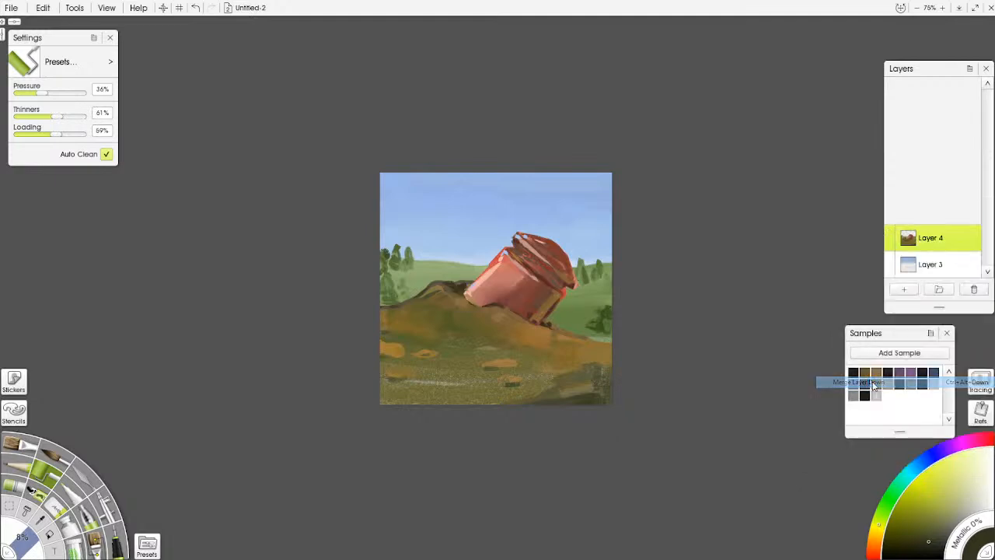
left_click(977, 244)
left_click(877, 408)
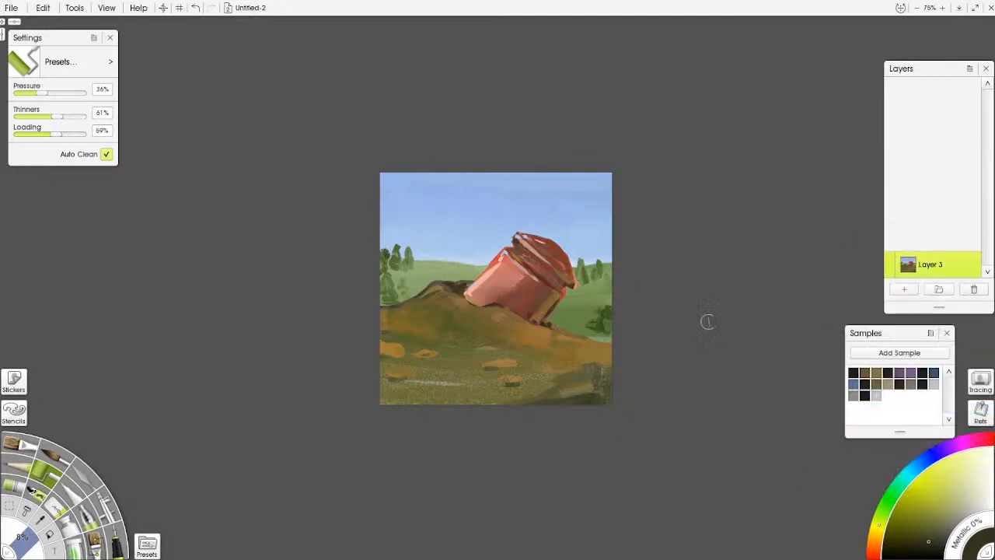
left_click(891, 262)
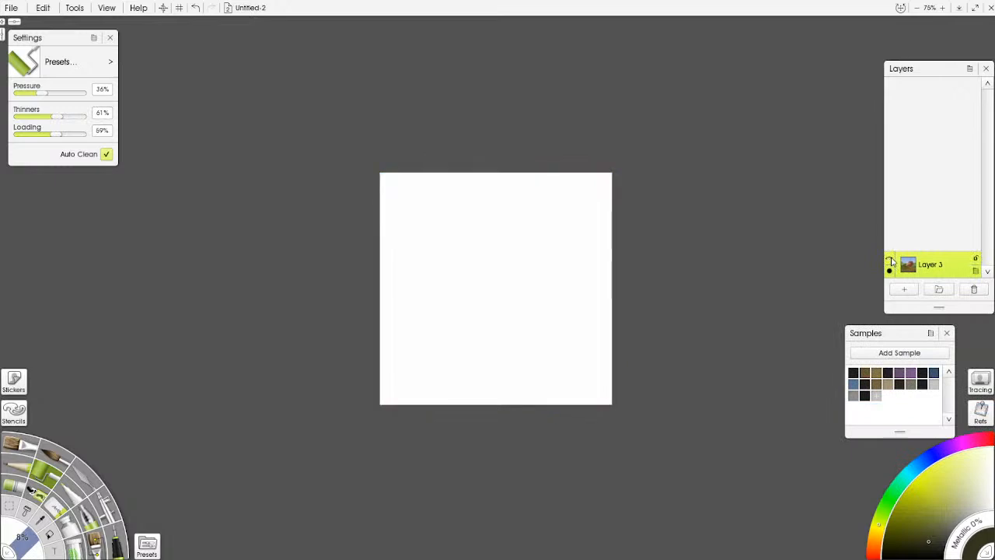
left_click(890, 262)
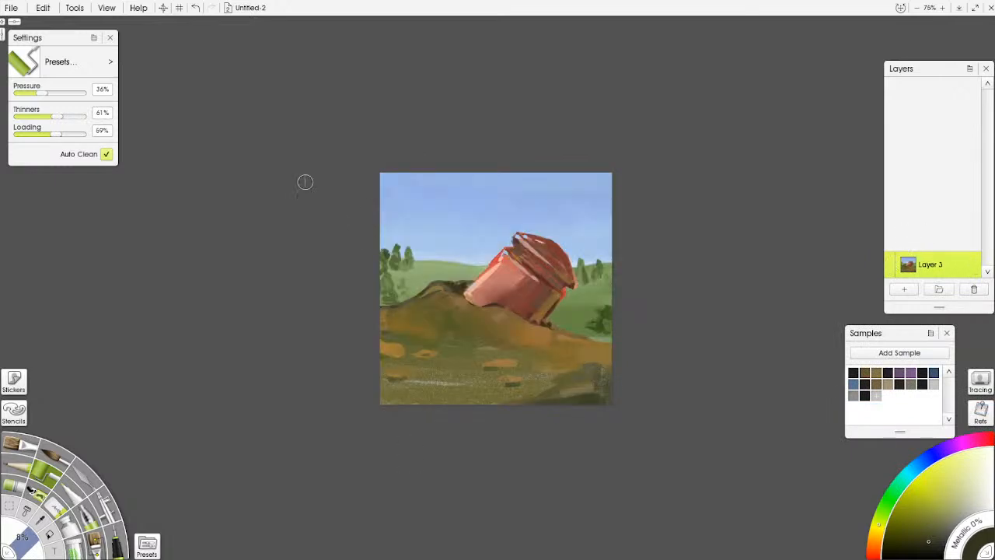
left_click(13, 7)
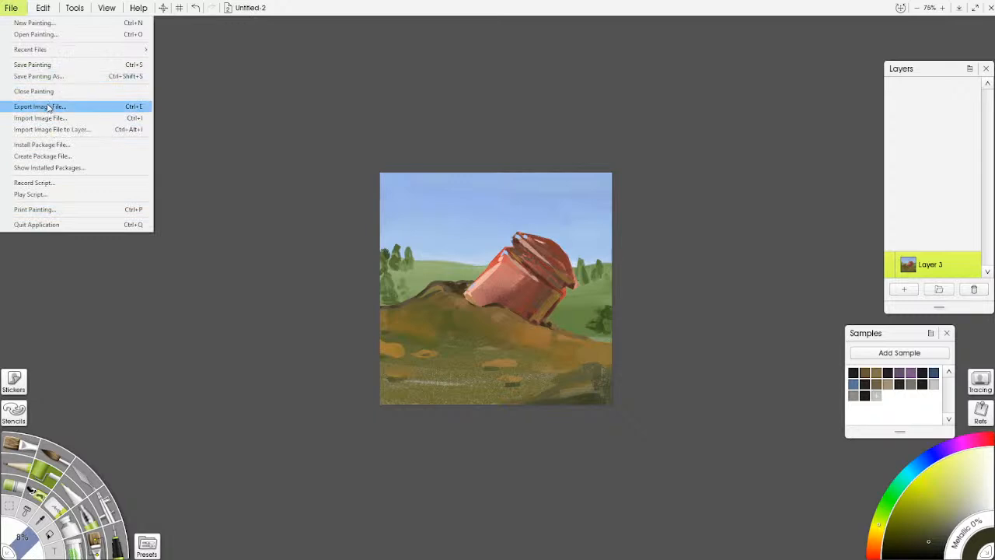
left_click(83, 109)
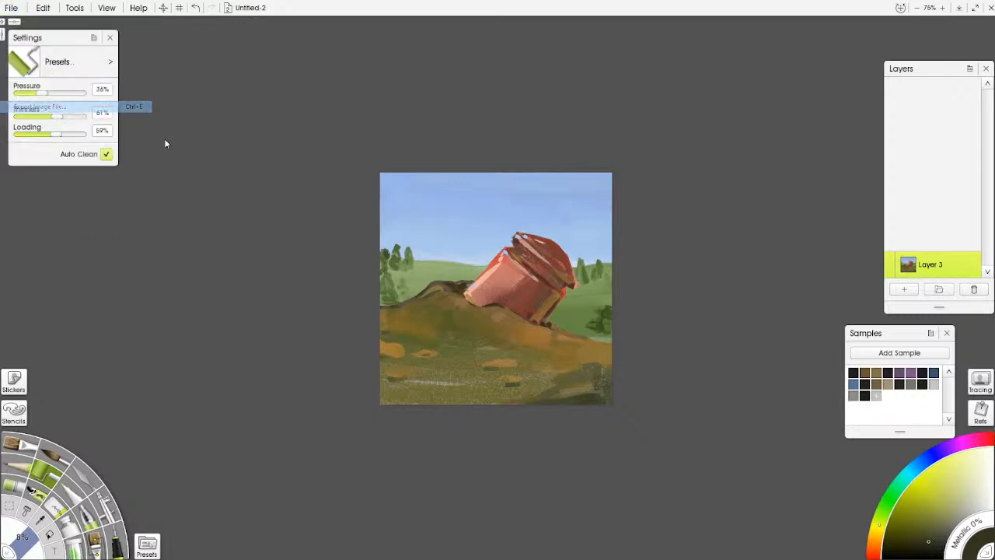
left_click(737, 498)
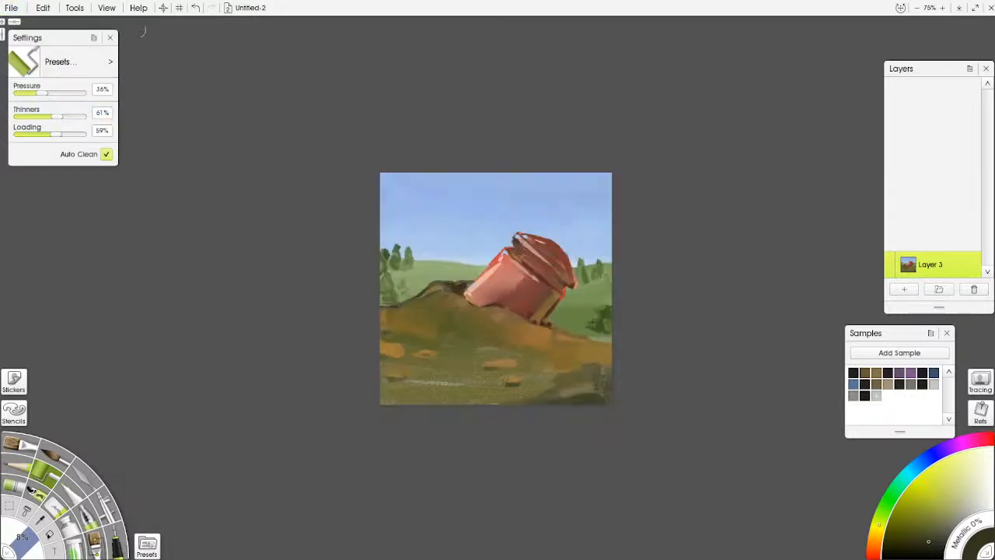
- Save the painting in the Documents folder as an ArtRage painting named martian_tokens
left_click(12, 8)
left_click(37, 75)
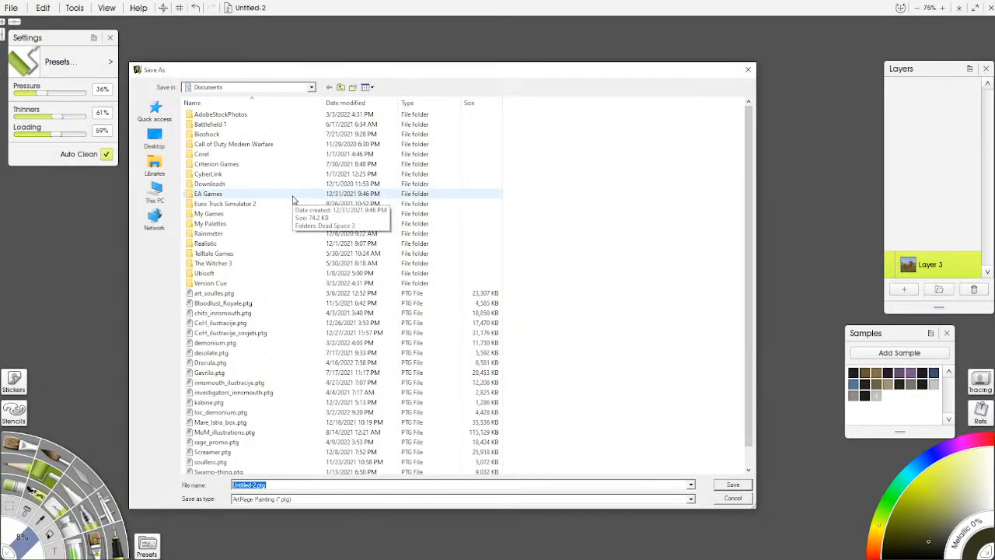
type("martian_tokens")
left_click(727, 484)
key("alt+Tab")
key("Tab")
key("Tab")
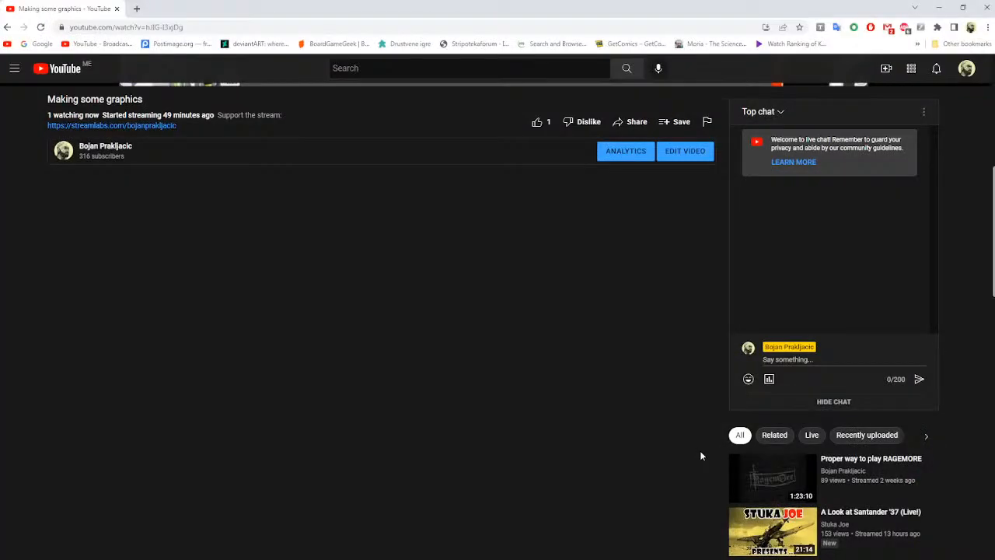
key("alt+Tab")
key("Tab")
key("Tab")
key("Tab")
key("Tab")
key("Tab")
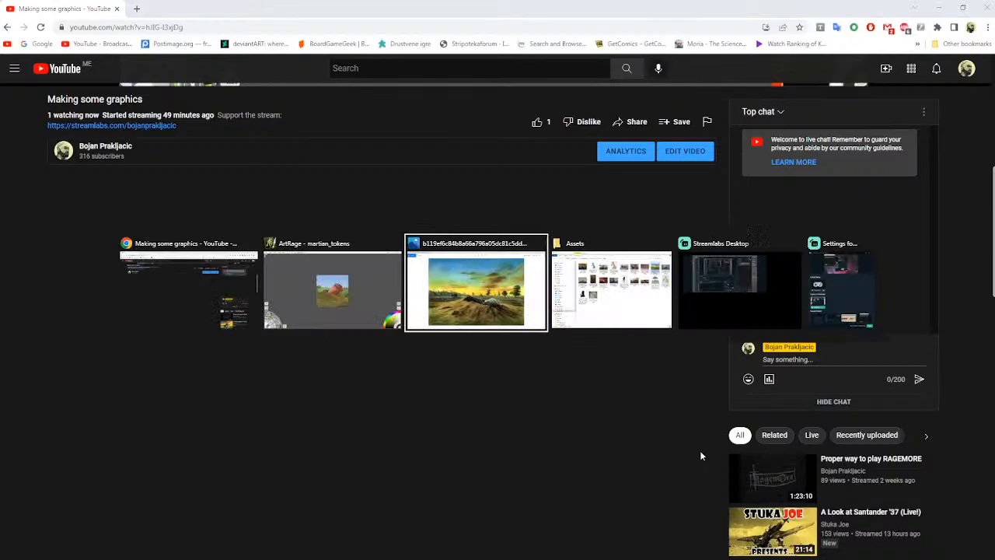
key("Tab")
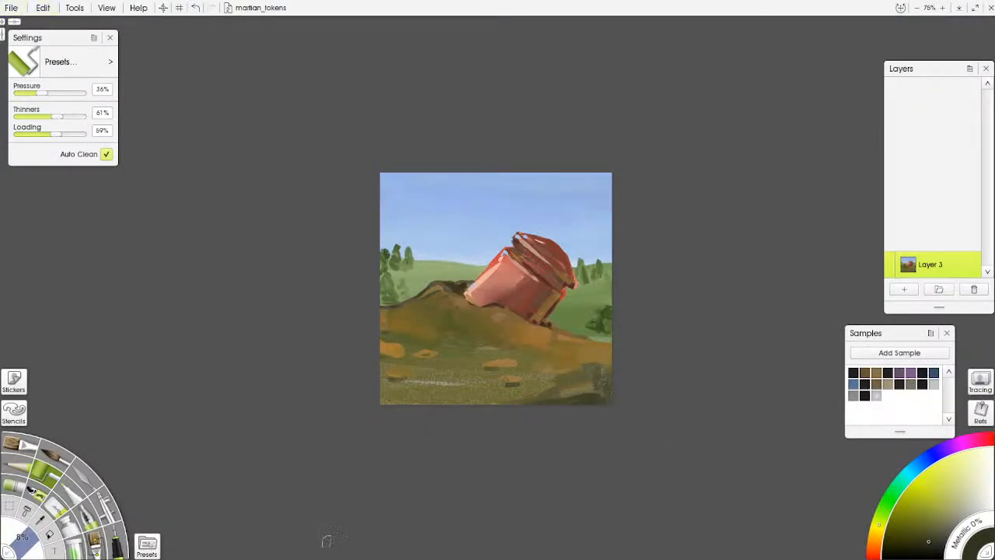
- Switch to Photoshop, look through the files in the Assets folder without opening any, and return to ArtRage
left_click(958, 7)
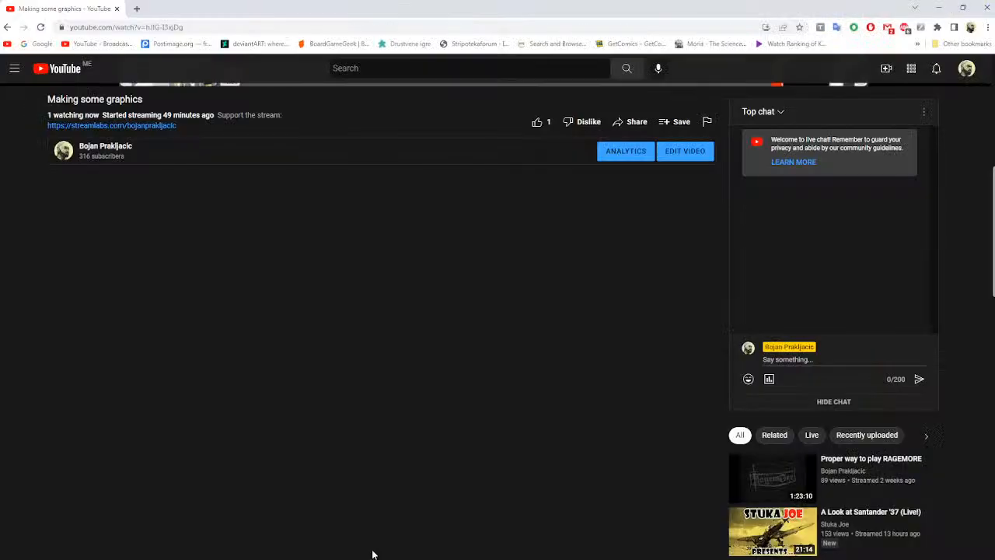
left_click(266, 552)
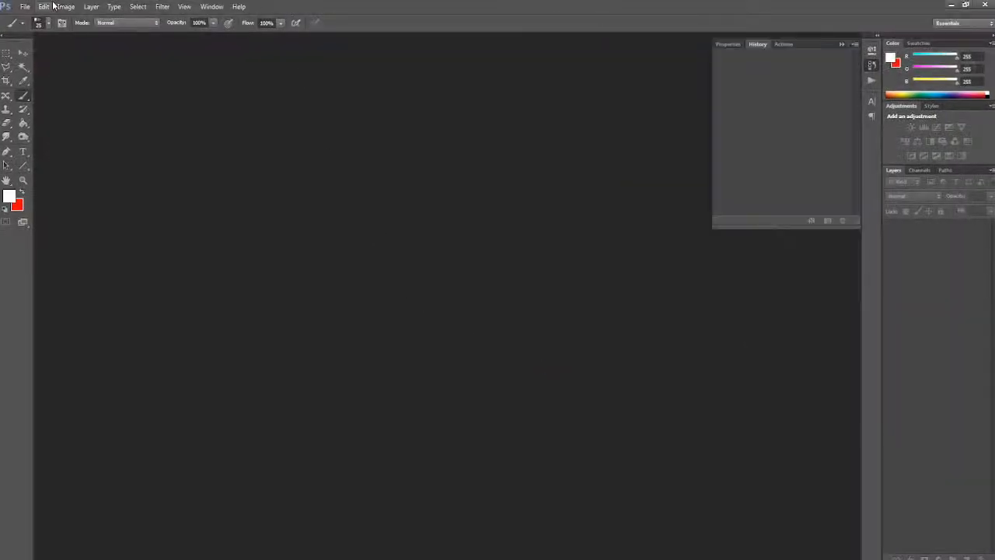
left_click(25, 6)
left_click(36, 28)
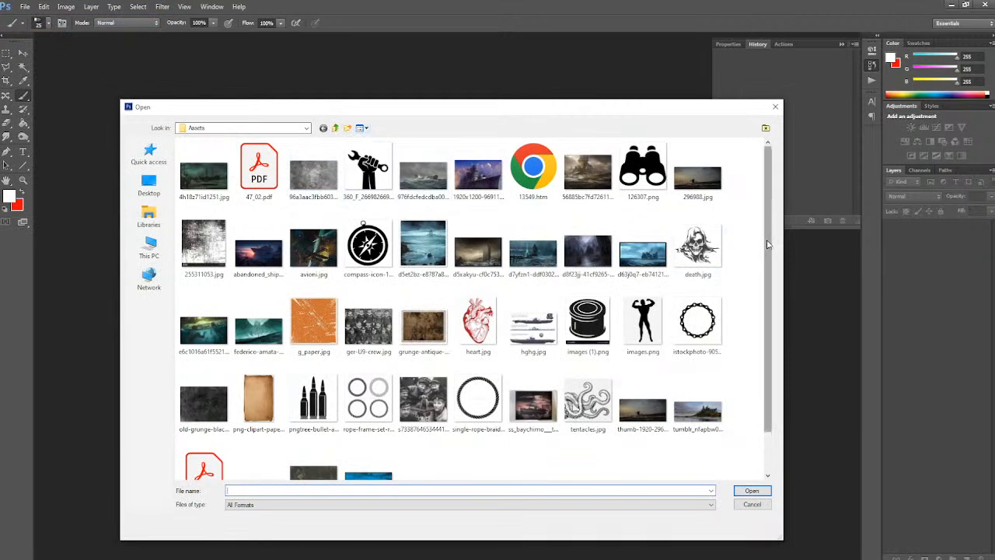
scroll(670, 278, "down", 1)
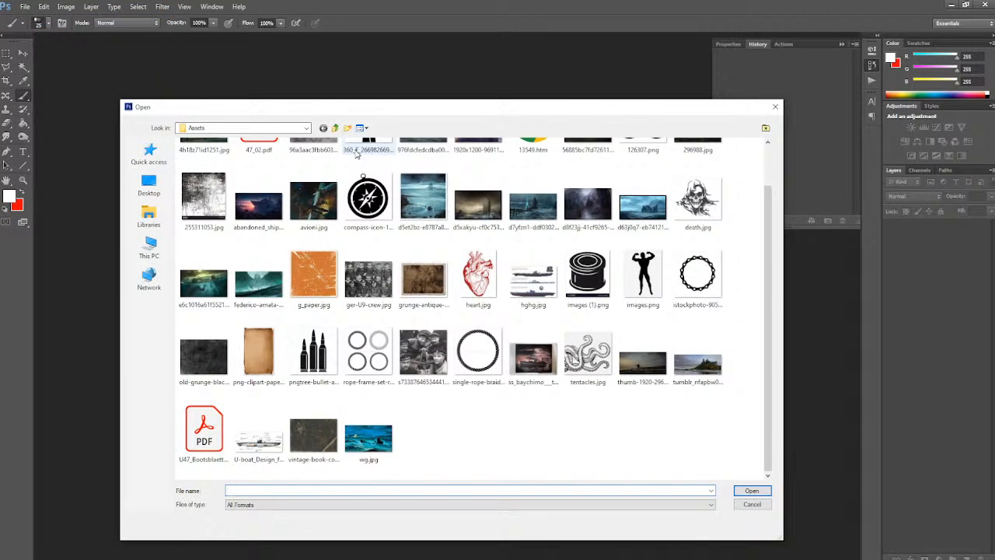
scroll(768, 299, "up", 1)
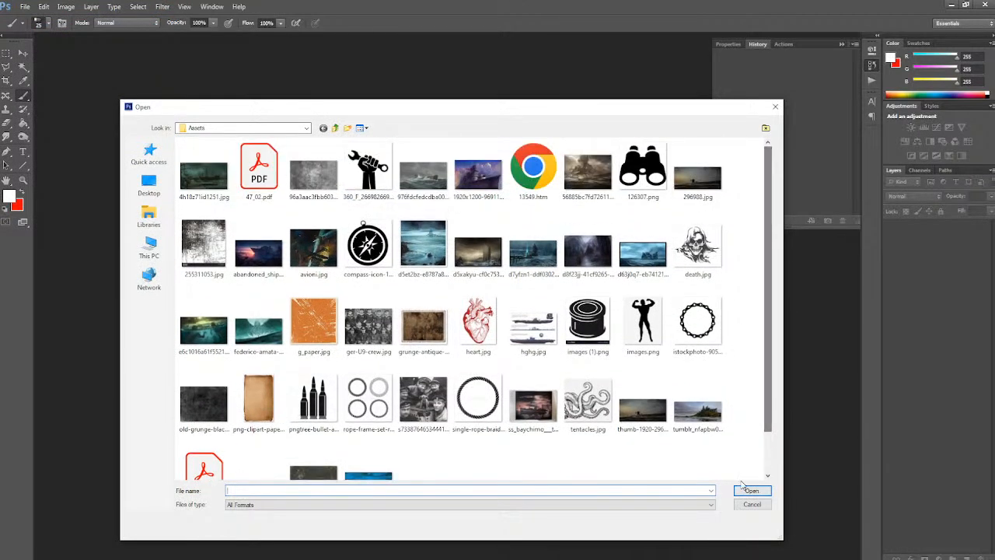
left_click(752, 504)
mouse_move(393, 553)
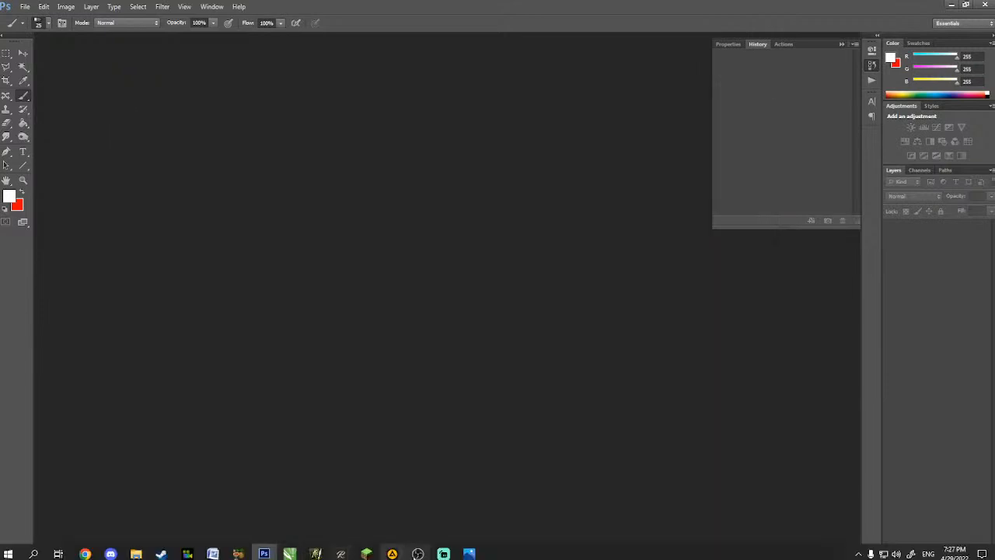
left_click(340, 552)
left_click(11, 7)
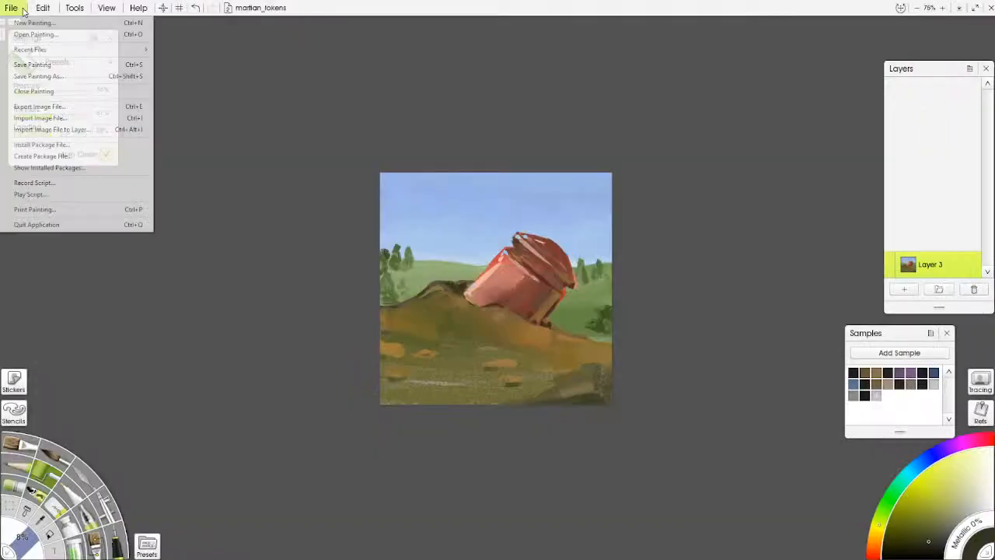
left_click(81, 78)
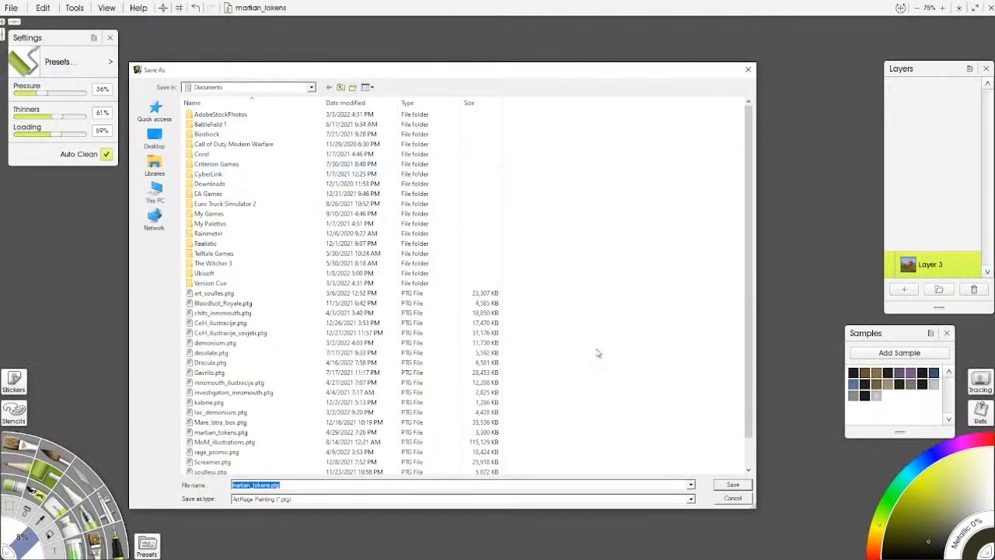
left_click(729, 496)
left_click(13, 8)
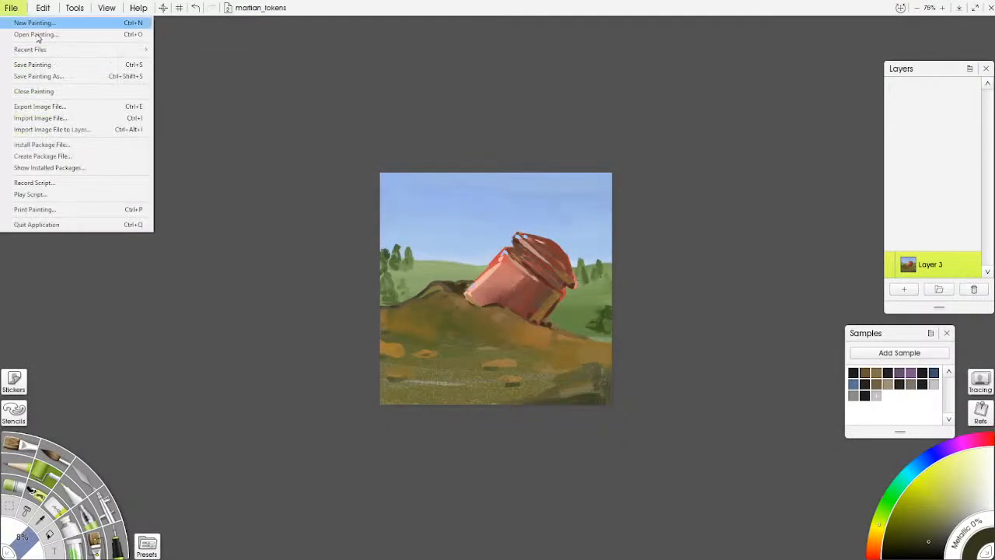
left_click(73, 119)
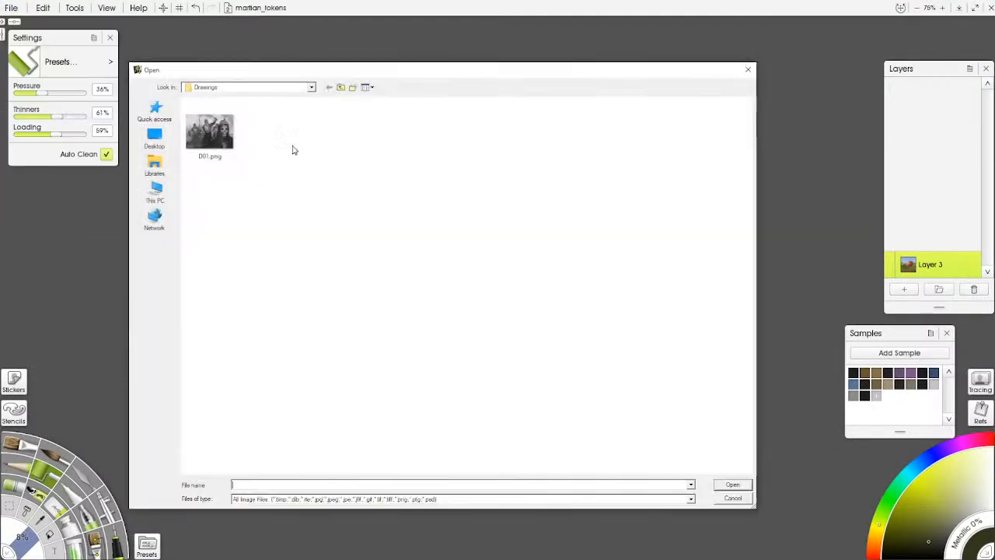
left_click(341, 87)
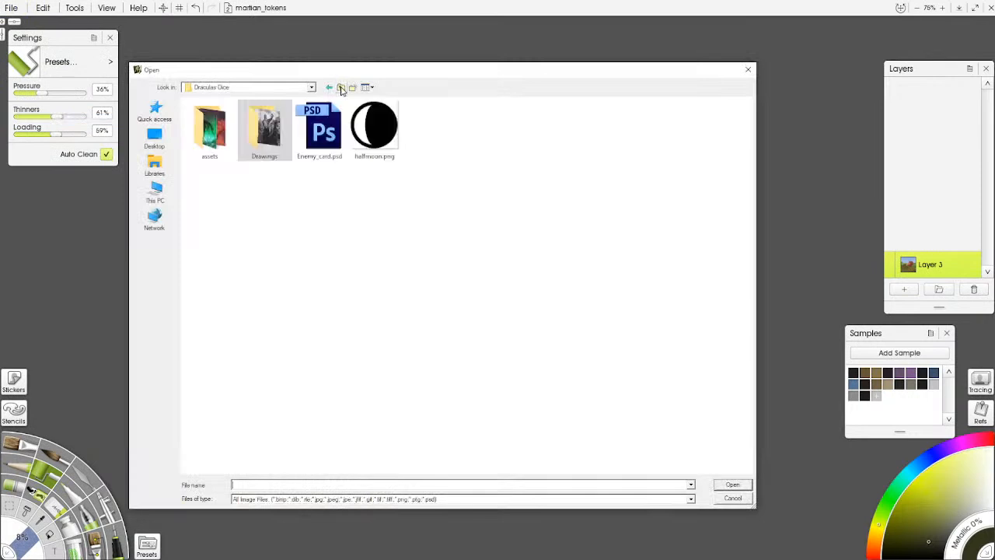
left_click(340, 88)
left_click(206, 392)
double_click(206, 392)
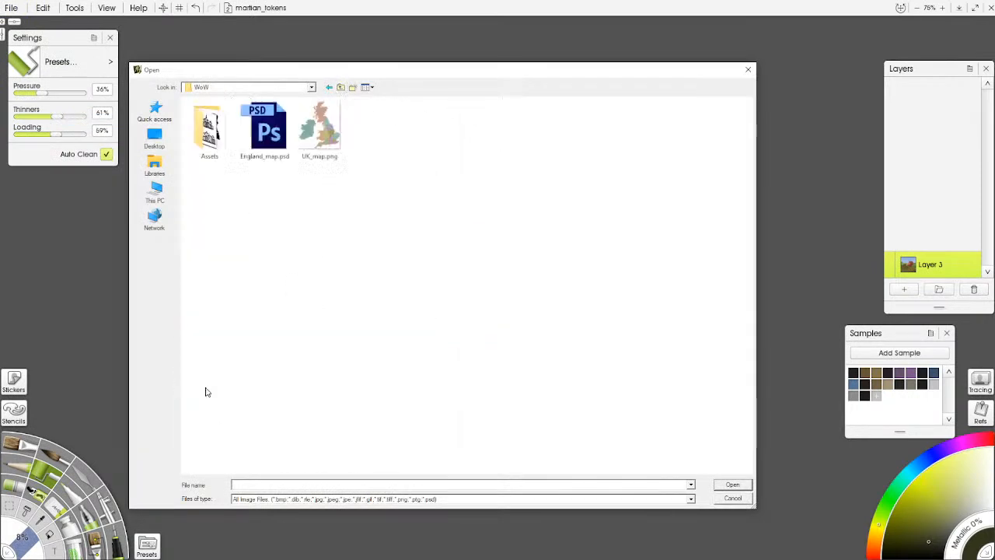
double_click(224, 165)
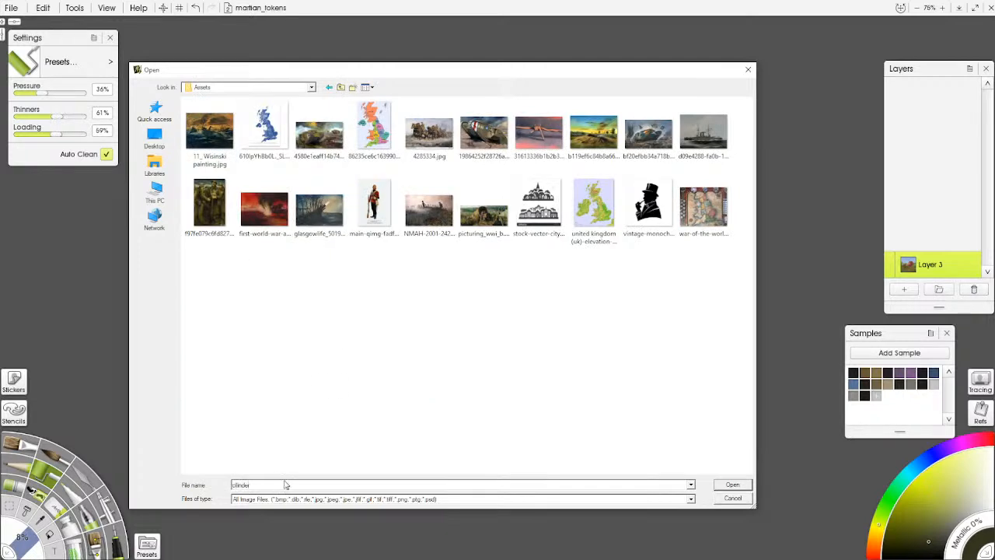
left_click(734, 499)
- Export the painting as a PNG image named cilinder into the Assets folder of the WoW project
left_click(11, 7)
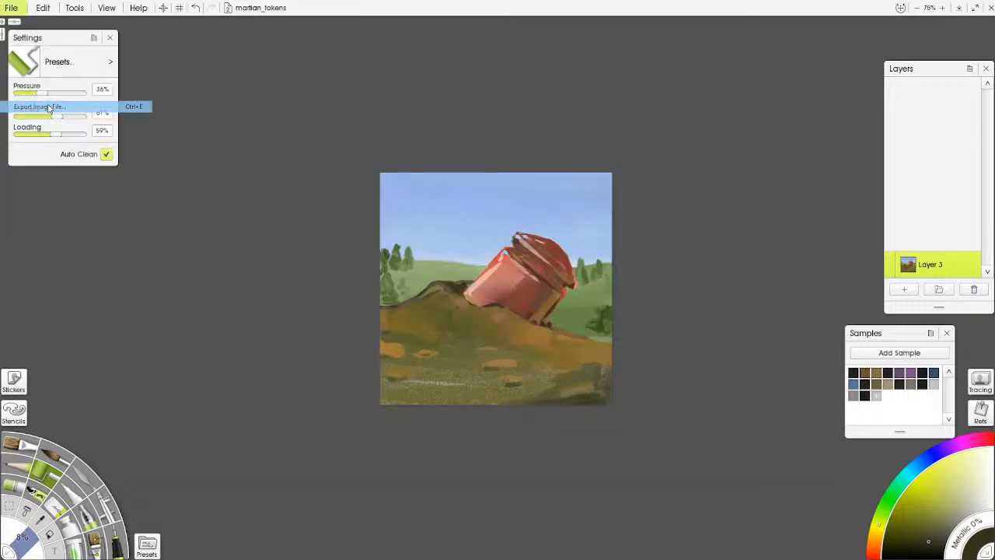
left_click(47, 107)
left_click(340, 87)
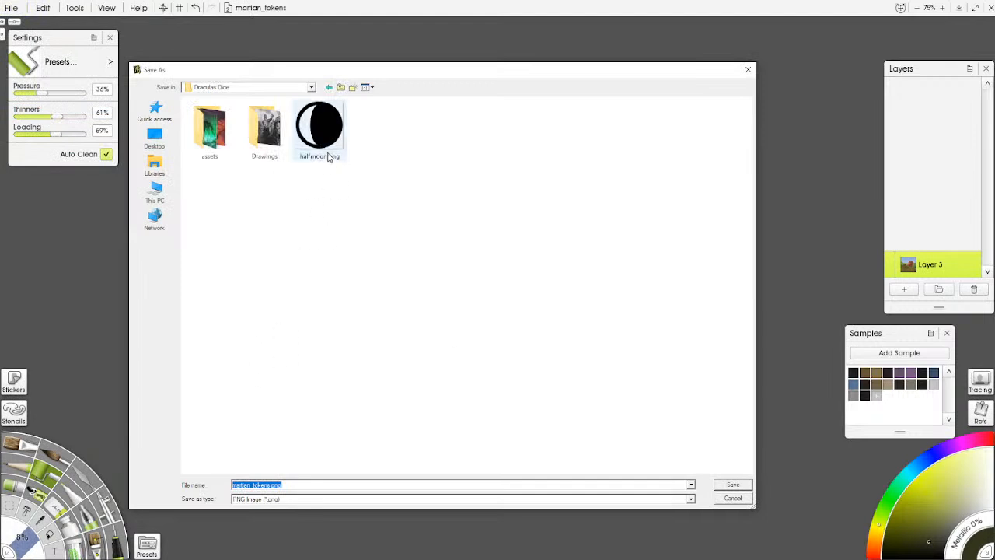
left_click(346, 87)
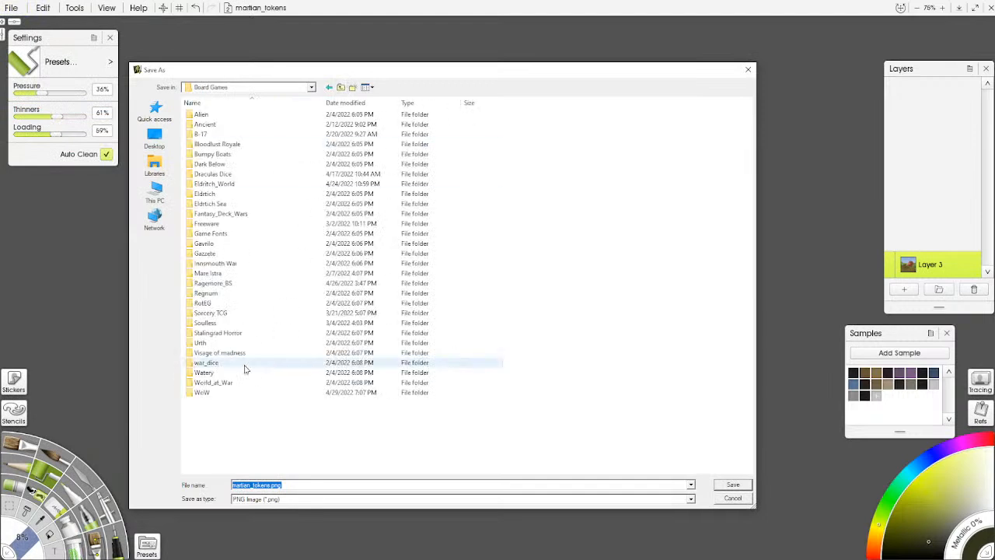
double_click(204, 392)
double_click(292, 486)
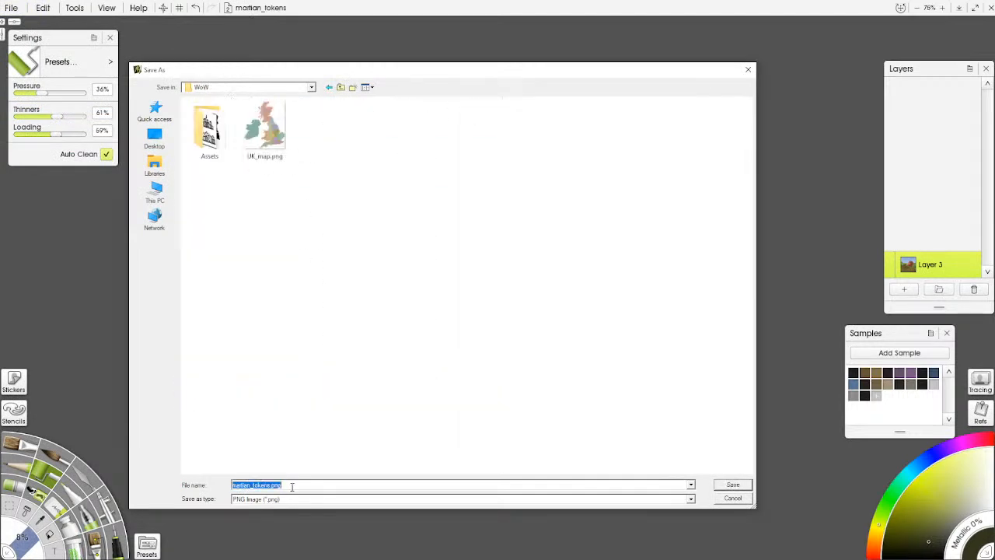
double_click(208, 130)
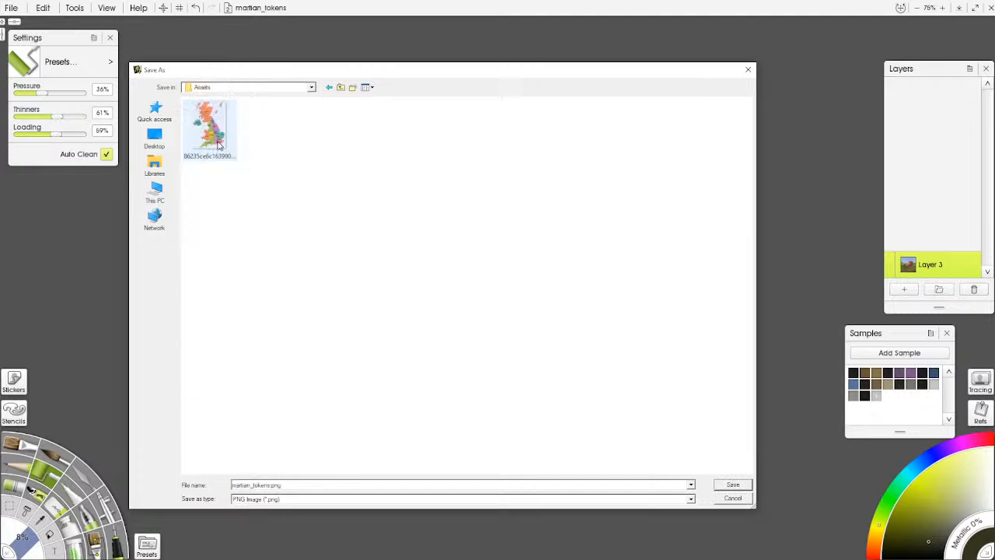
double_click(295, 486)
type("c")
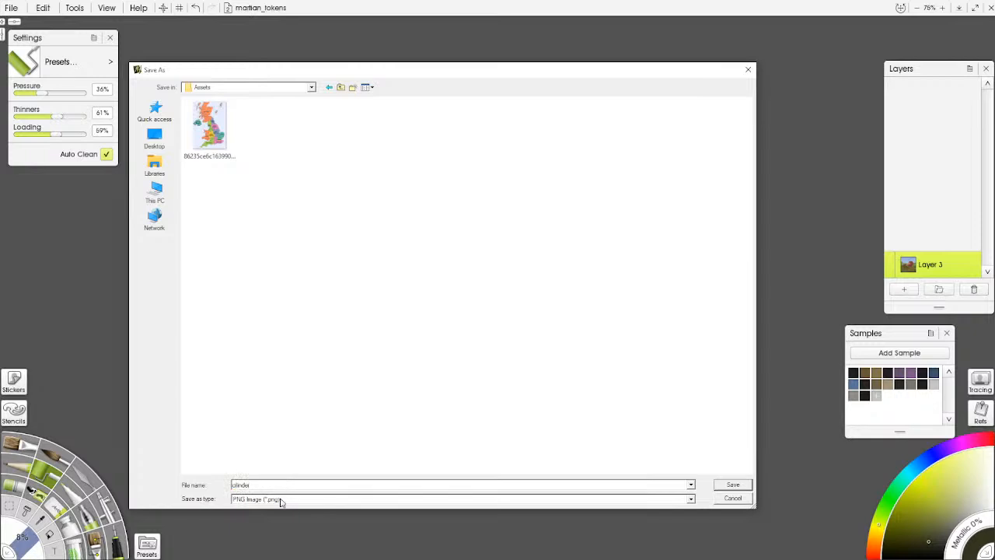
left_click(733, 486)
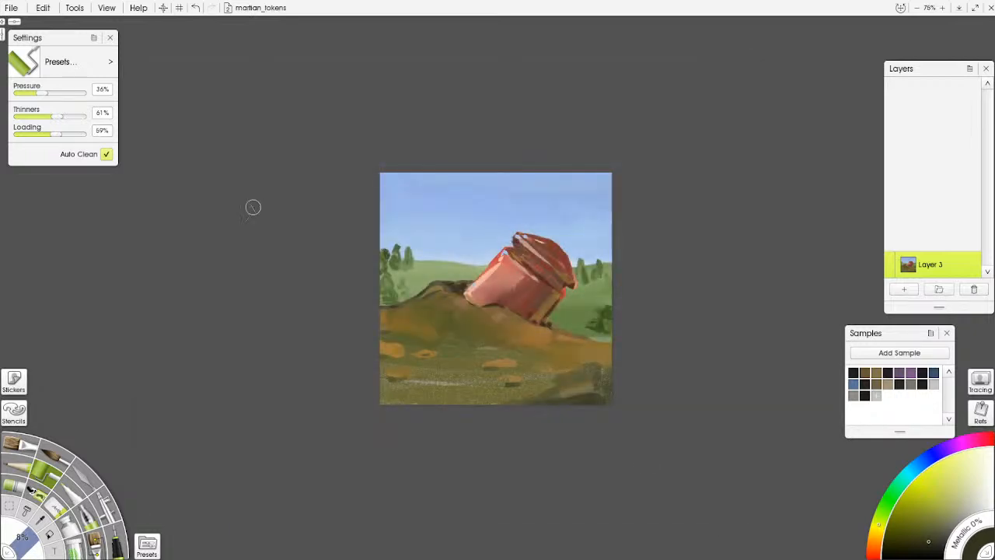
- Switch to Photoshop and look through the image files in the Assets folder for the exported cylinder painting
left_click(959, 8)
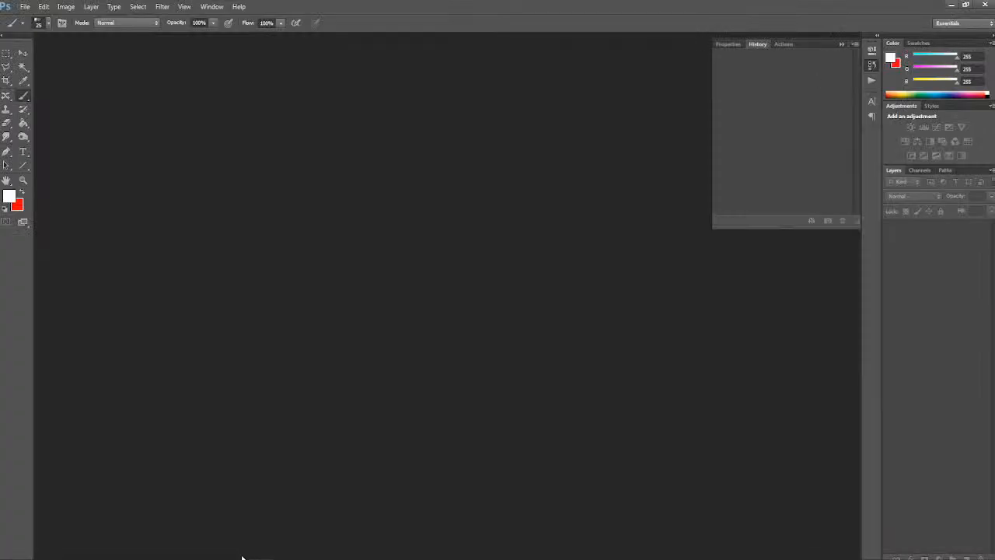
left_click(25, 6)
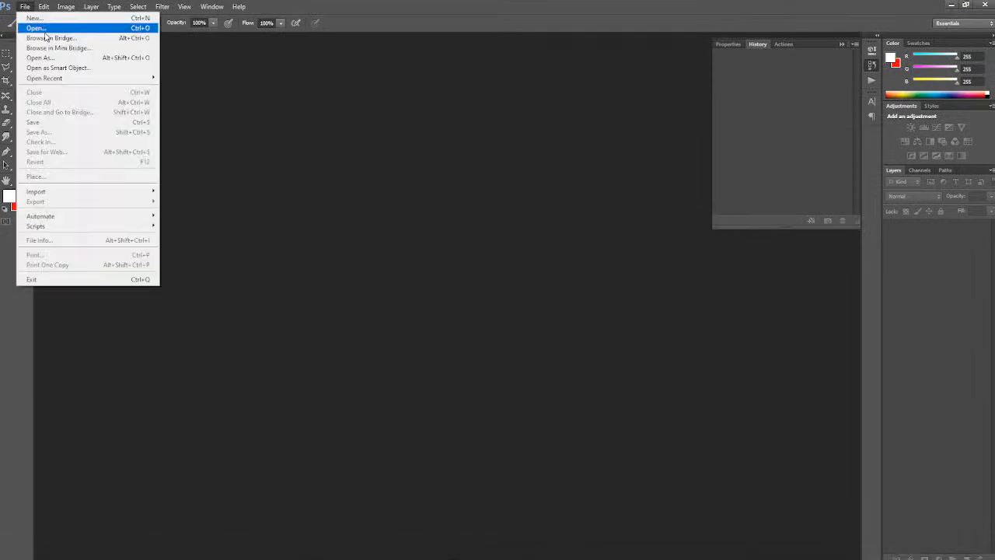
left_click(35, 28)
scroll(575, 334, "down", 2)
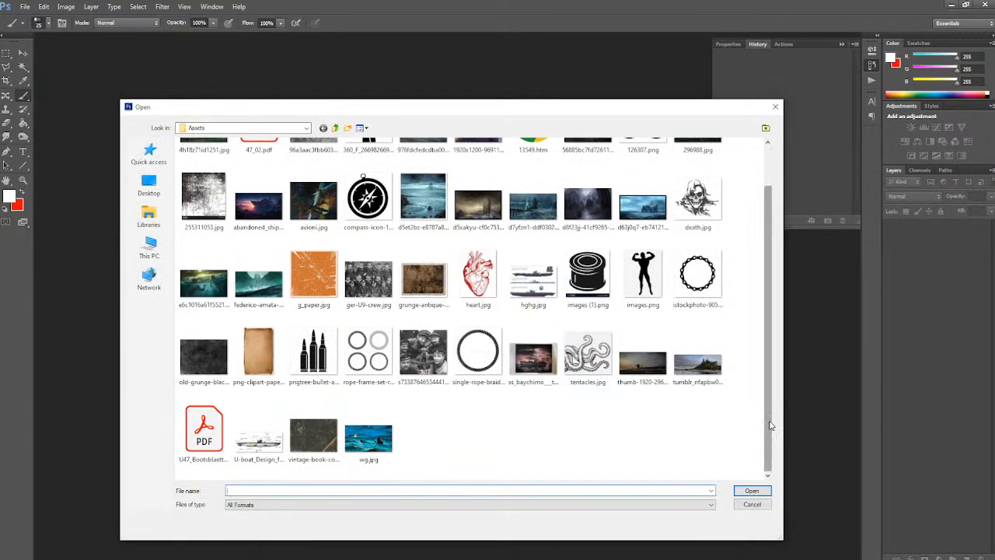
left_click_drag(771, 424, 772, 386)
scroll(773, 354, "down", 1)
left_click(311, 162)
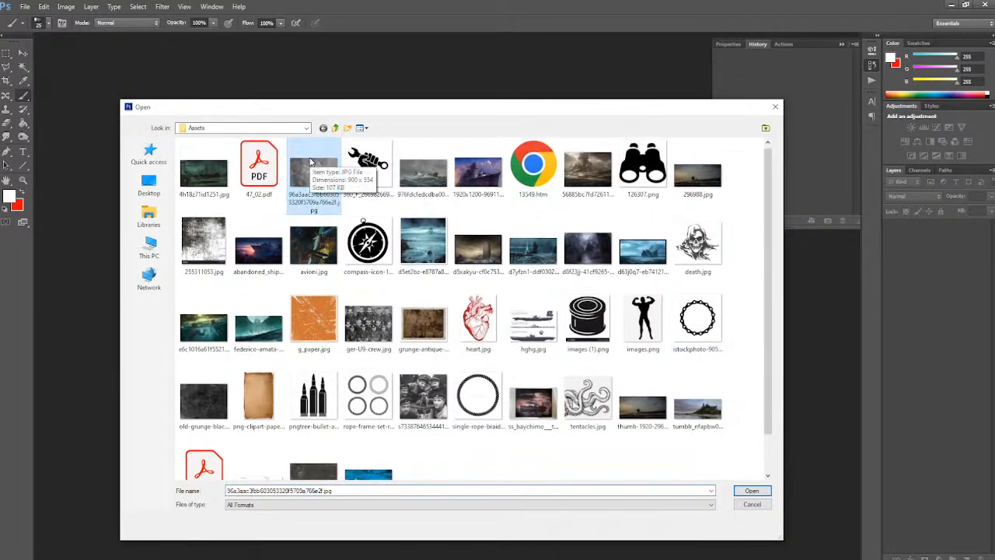
key("c")
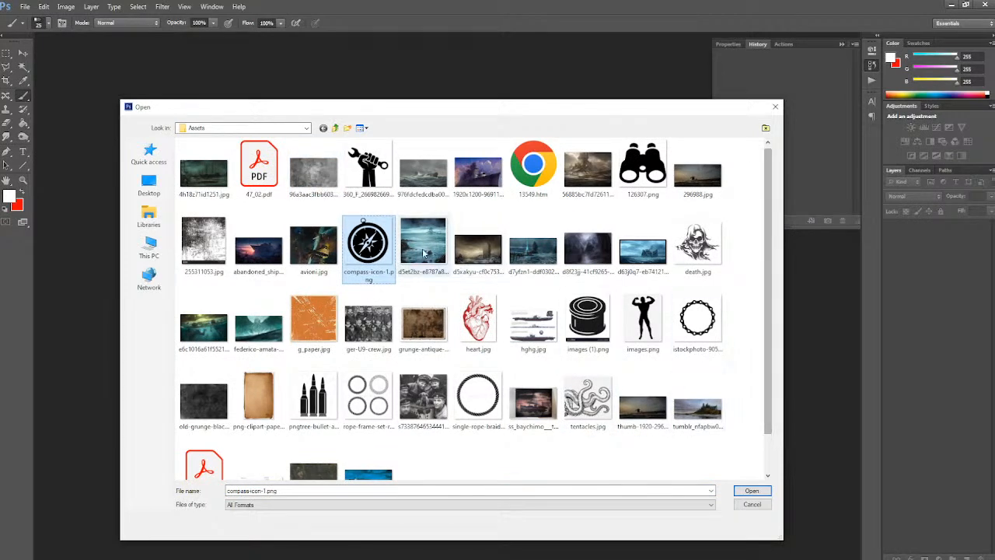
- Open cilinder.png from the Assets folder inside the WoW folder of Board Games
left_click(336, 127)
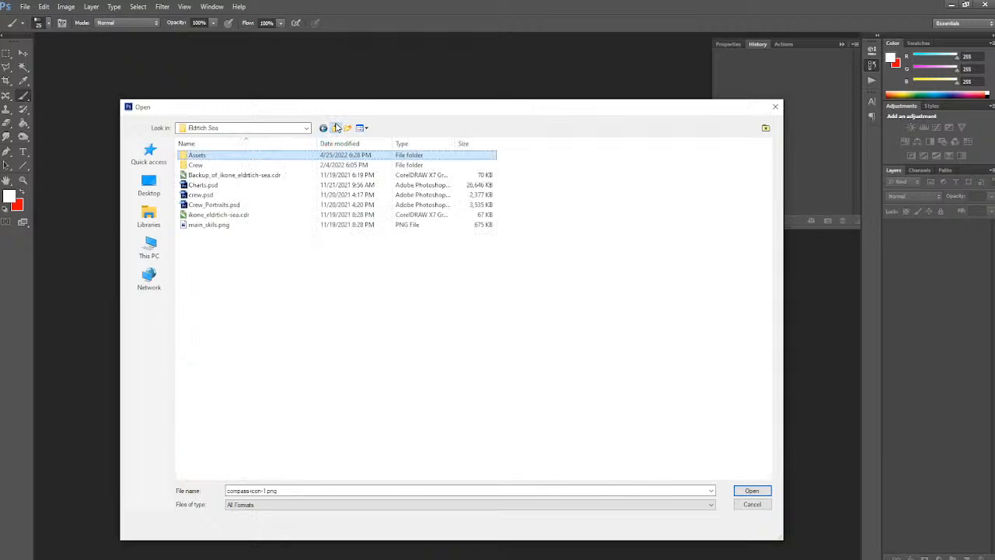
left_click(336, 128)
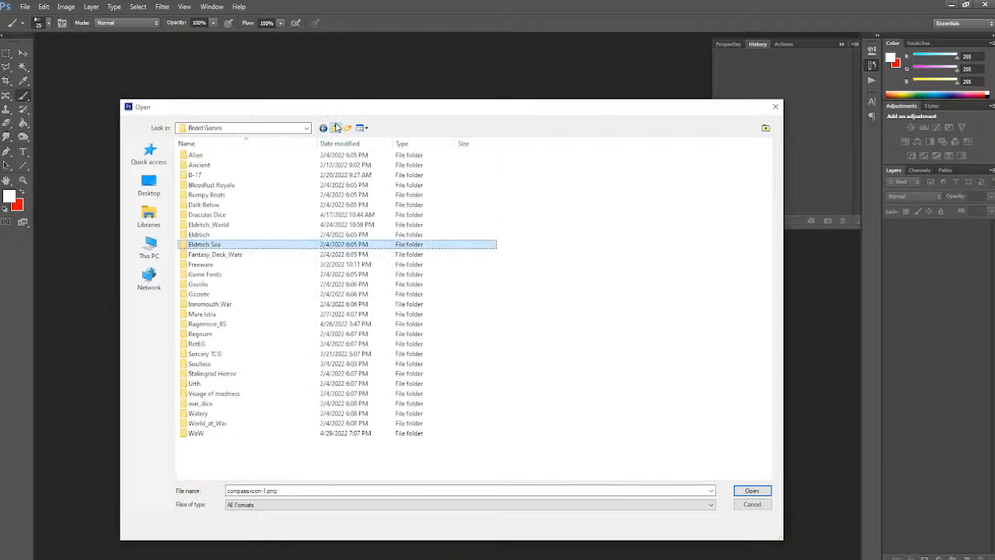
left_click(194, 433)
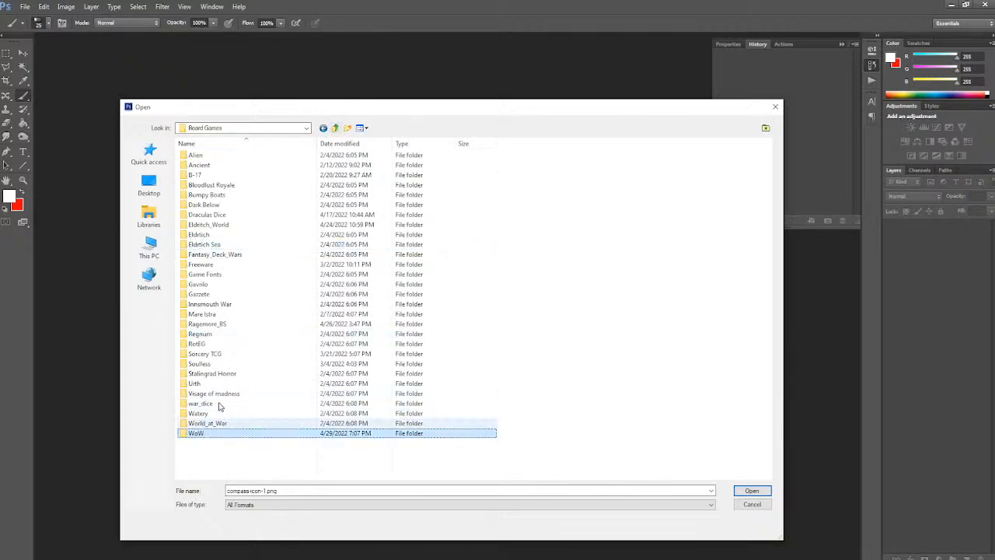
double_click(241, 434)
double_click(210, 169)
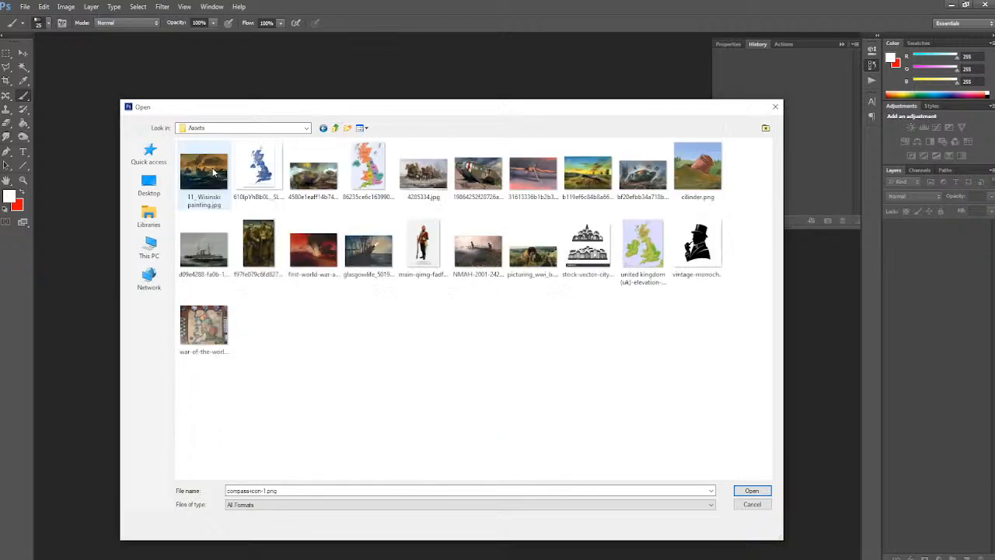
left_click(704, 185)
left_click(749, 491)
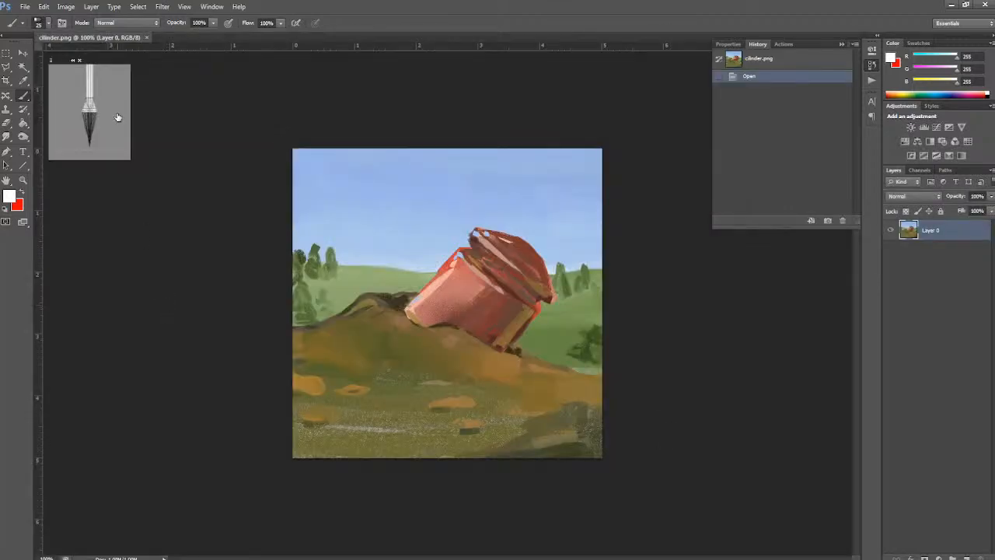
- Try to resize the image to a document width of 1.8 cm without constrained proportions
left_click(66, 6)
mouse_move(93, 106)
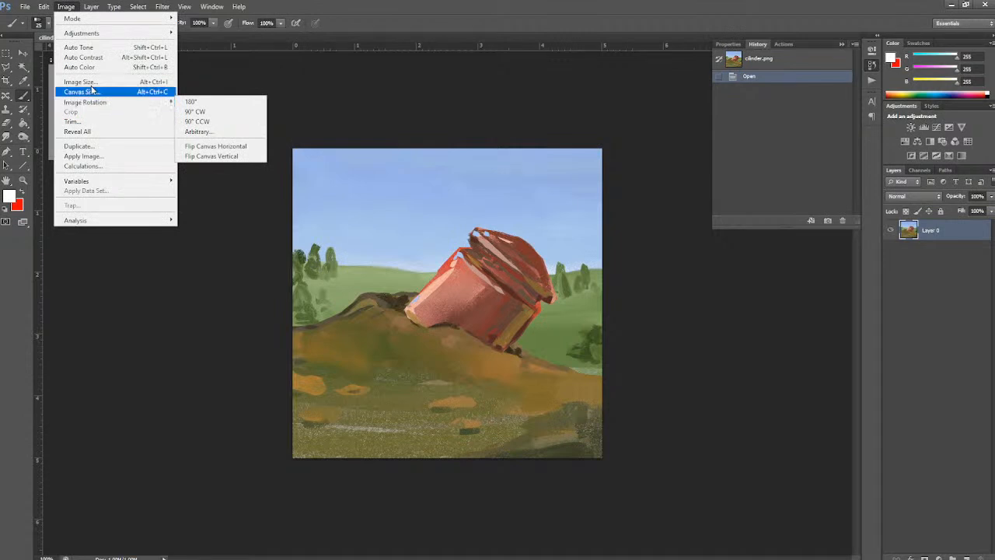
left_click(80, 82)
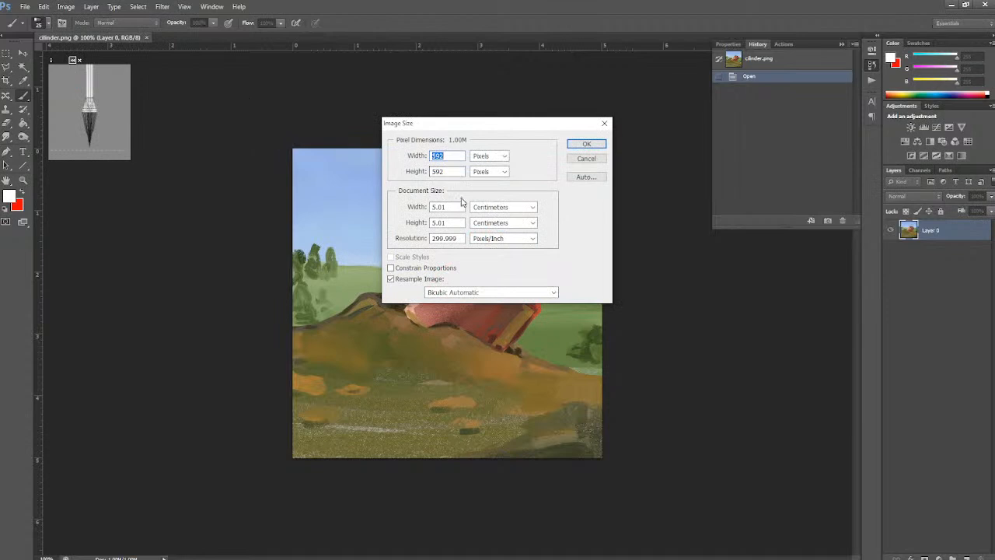
left_click(454, 210)
type("1.8")
left_click(586, 144)
key("ctrl+z")
- Resize the image to a document width of 1.8 cm with its proportions constrained
left_click(27, 7)
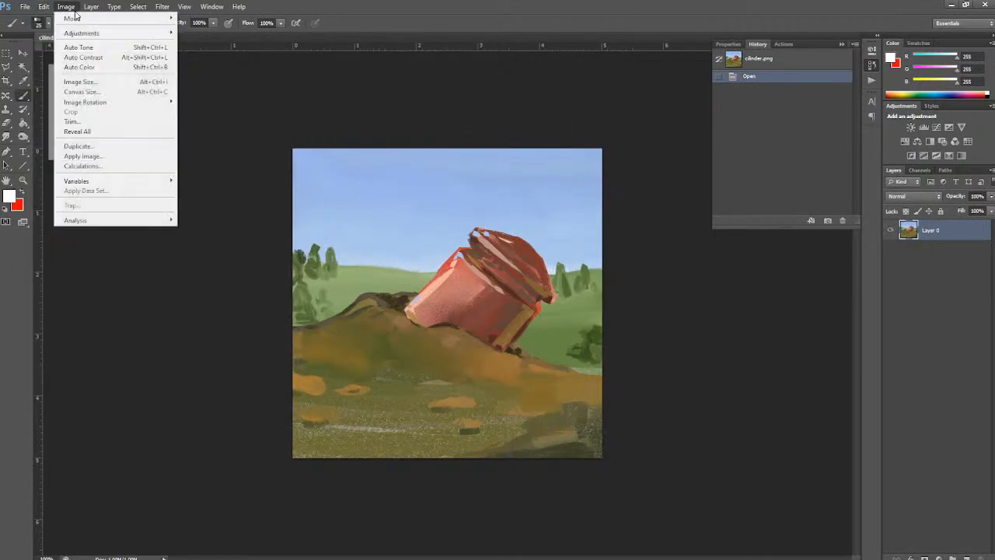
left_click(80, 82)
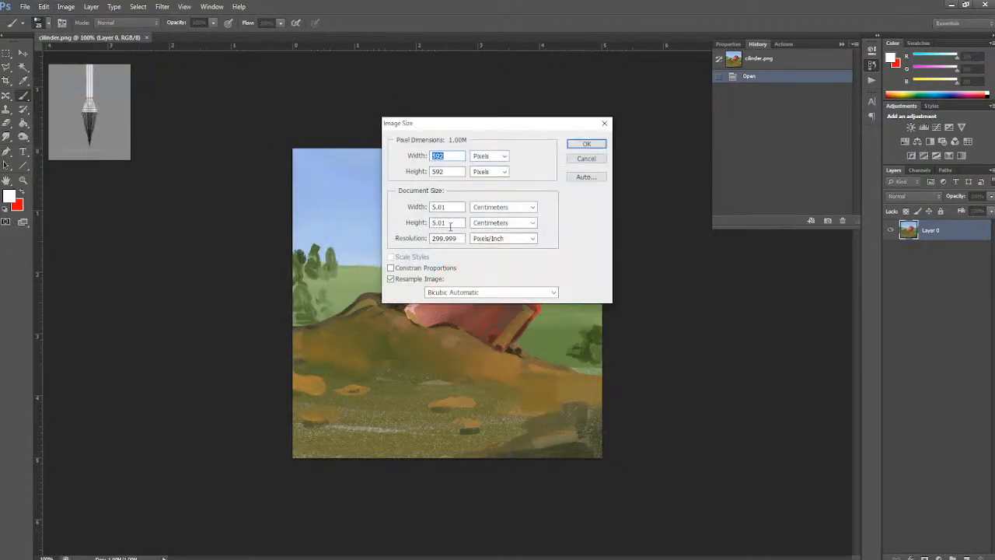
left_click(413, 269)
left_click(410, 207)
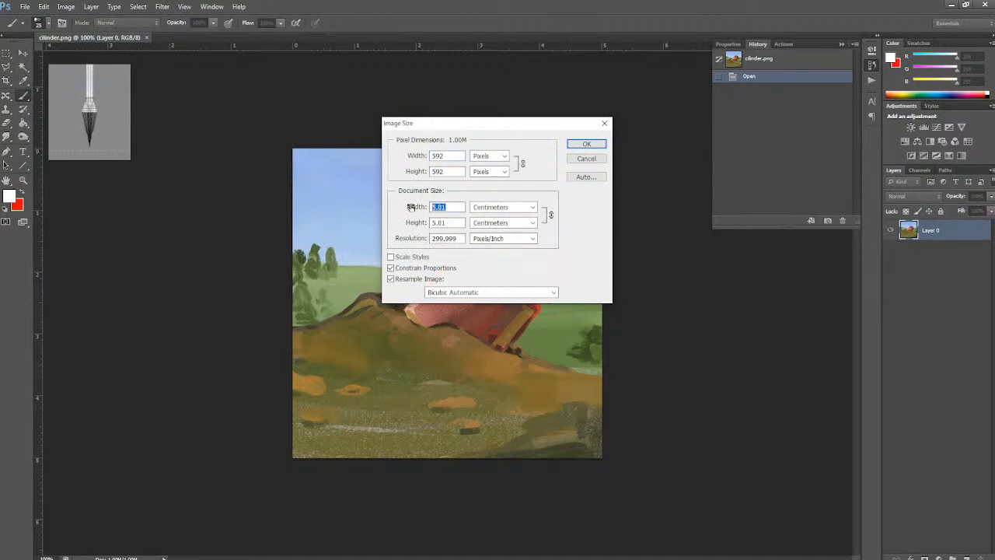
type("1.8")
left_click(587, 145)
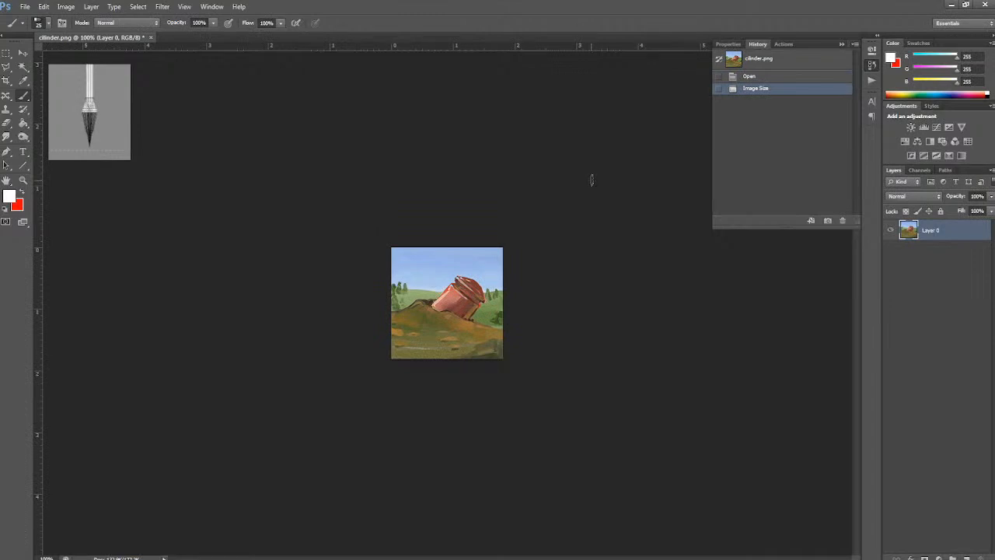
- Open g_paper.jpg from the Assets folder of Eldrtich Sea and close it again
left_click(25, 6)
left_click(35, 31)
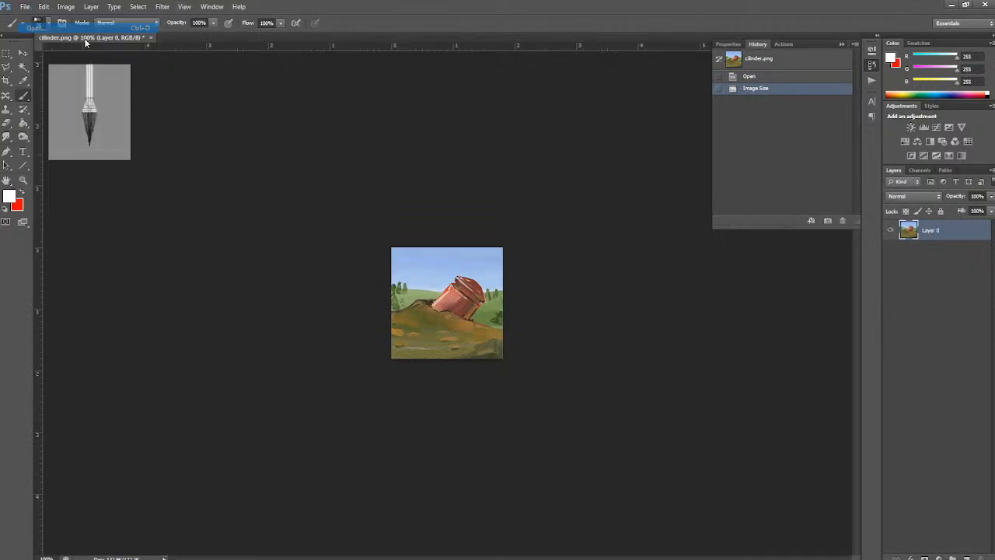
left_click(335, 128)
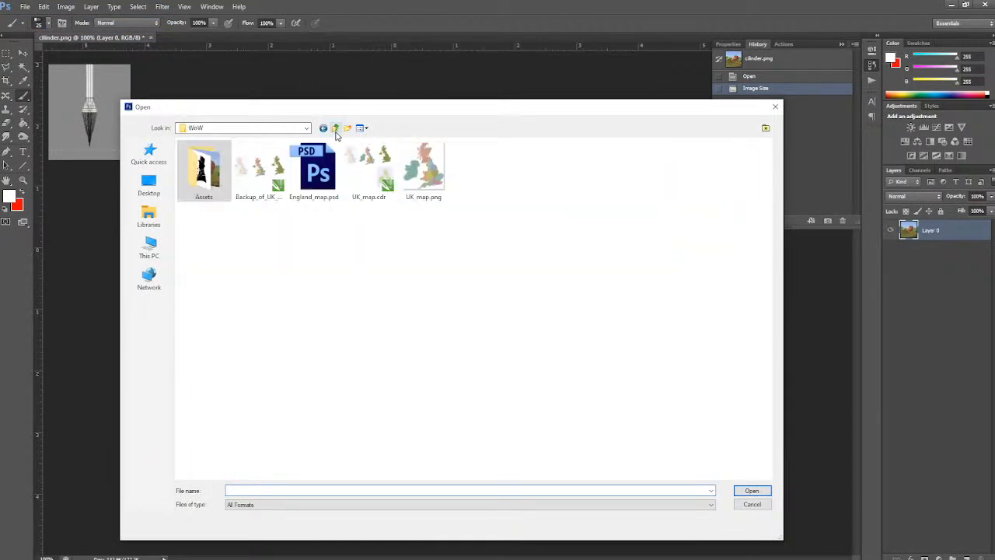
left_click(335, 128)
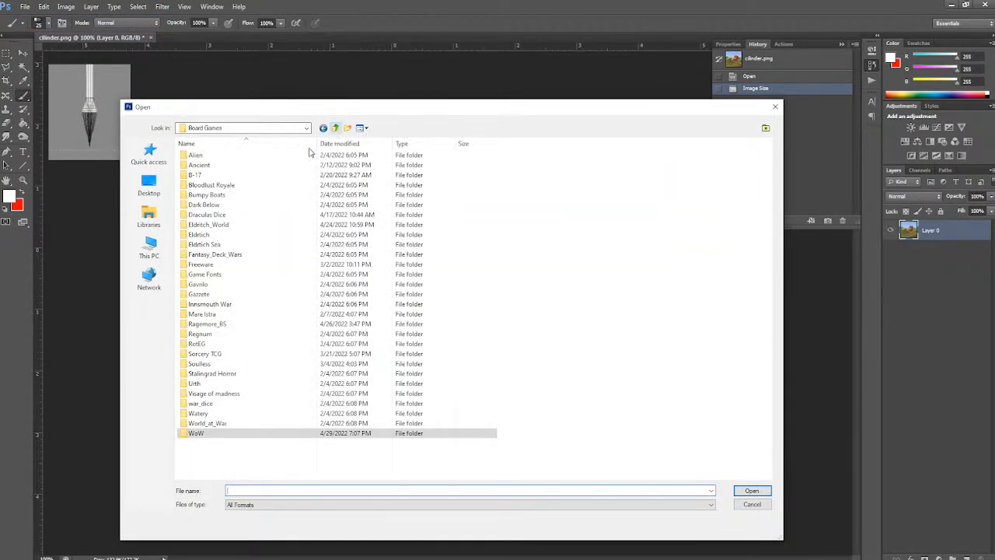
double_click(207, 245)
double_click(214, 158)
left_click(322, 322)
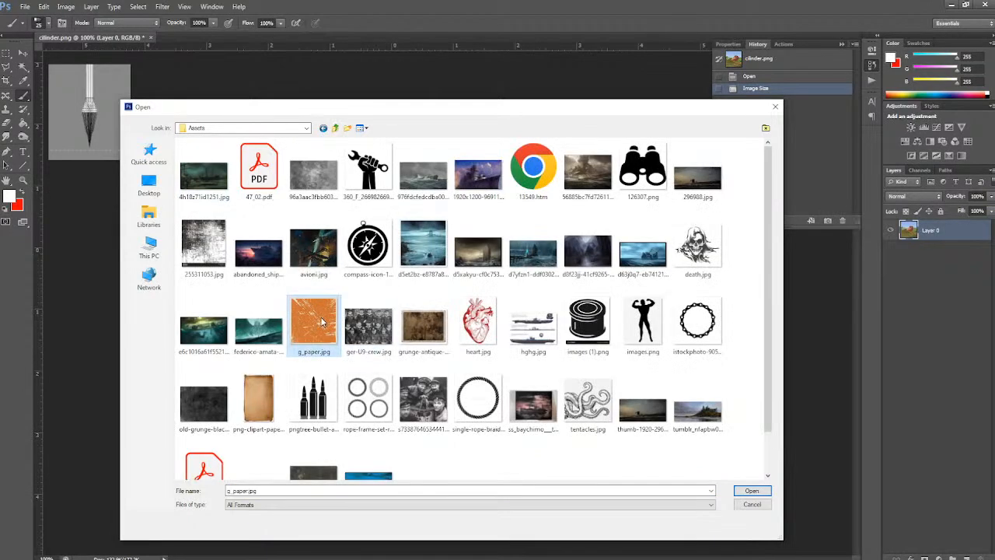
left_click(753, 490)
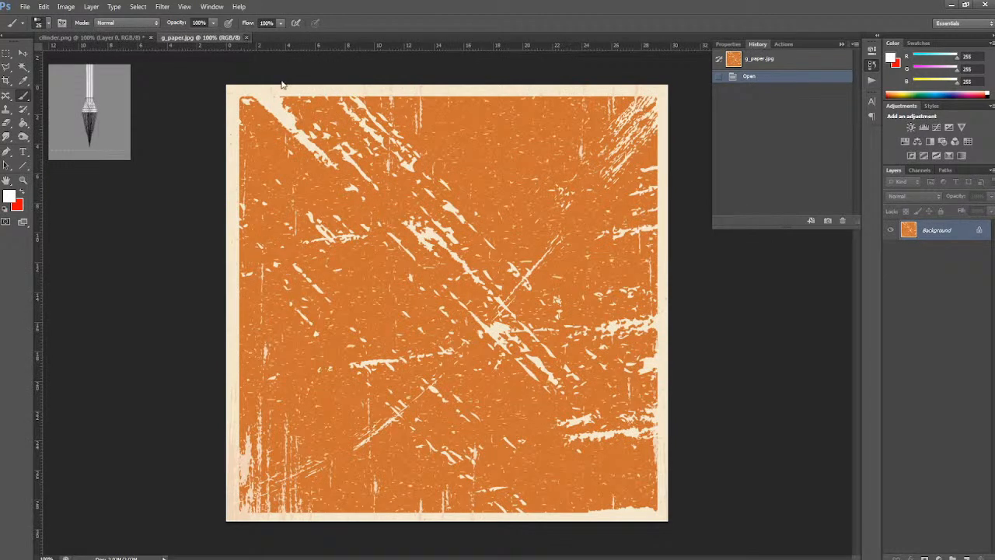
left_click(247, 37)
- Paste the clipboard contents over the cylinder painting, start scaling them, and delete the pasted layer
key("ctrl+v")
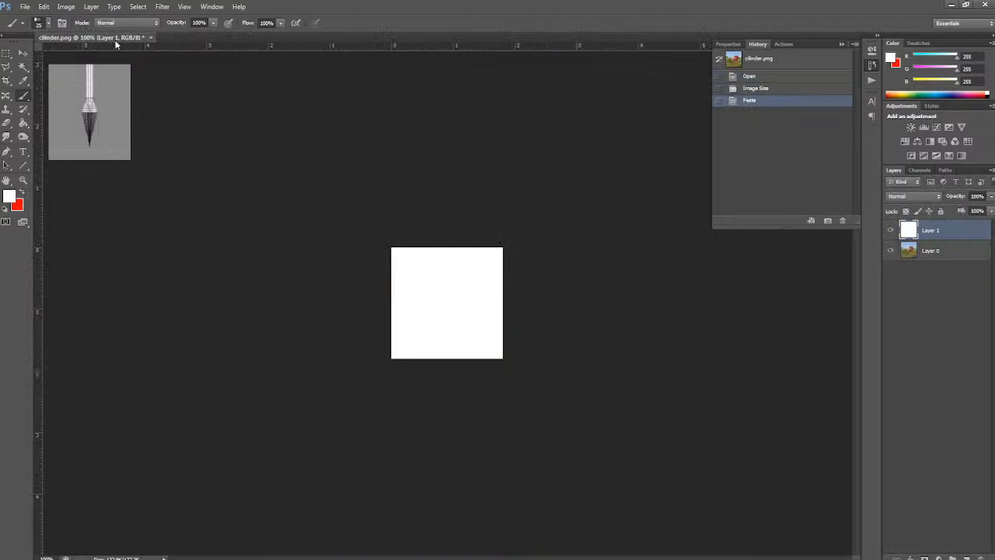
left_click(44, 6)
mouse_move(69, 211)
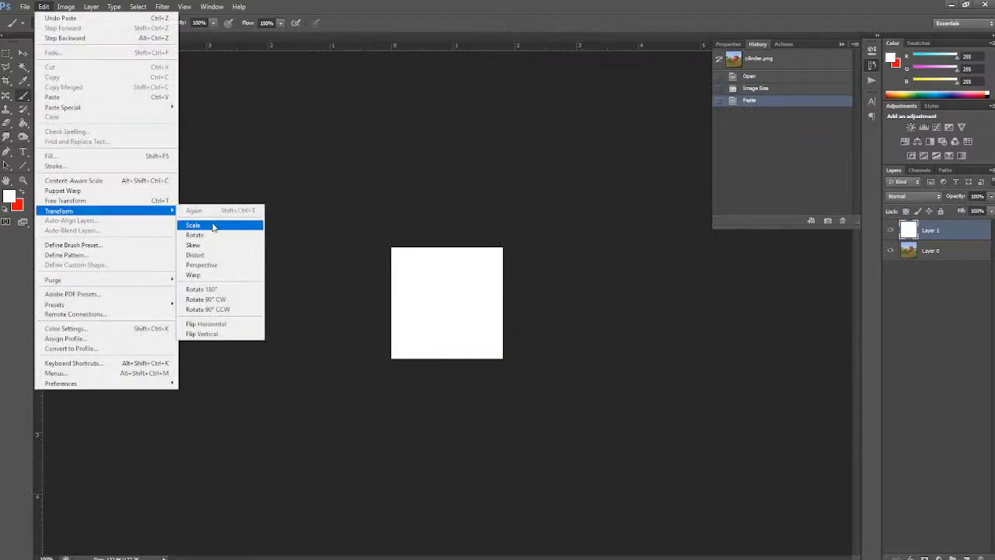
left_click(214, 226)
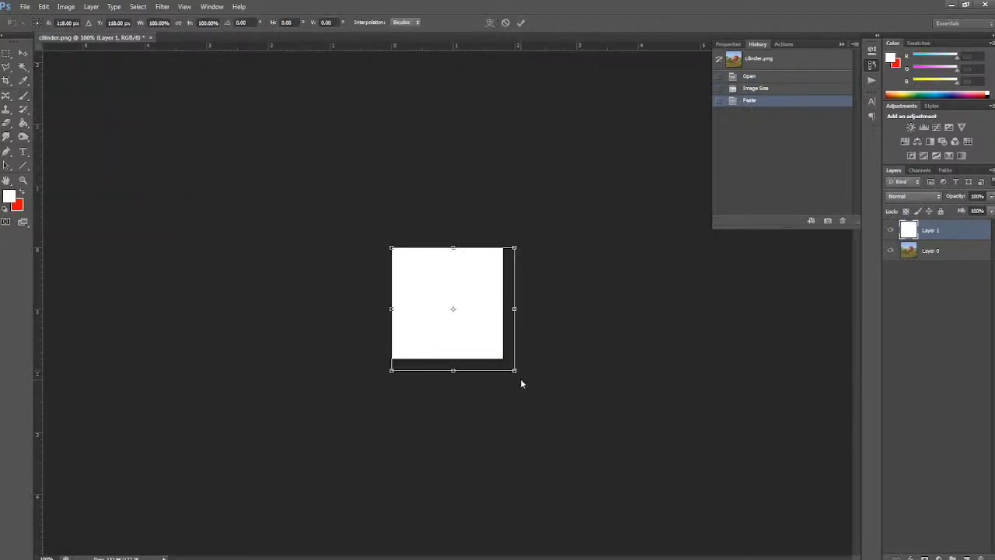
key("Return")
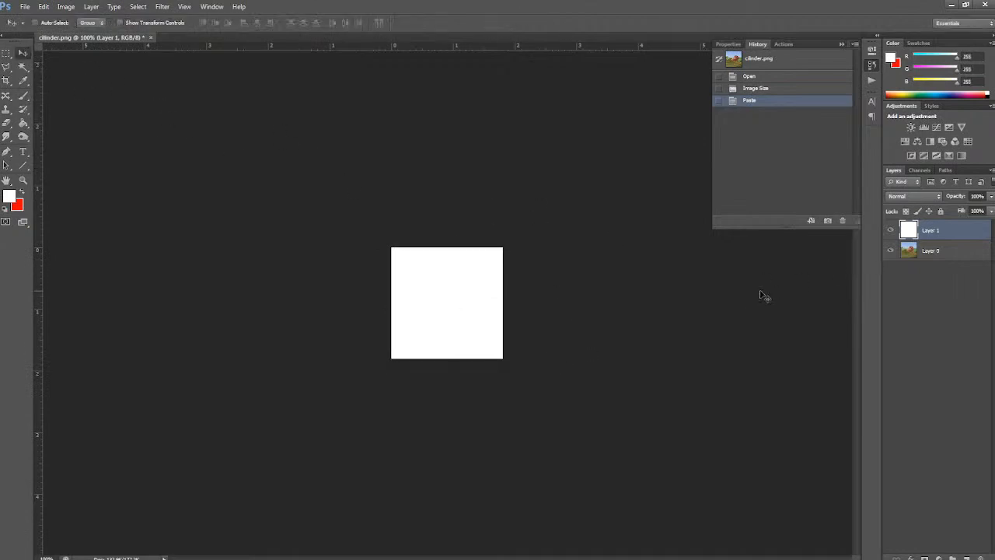
left_click(979, 555)
left_click(474, 212)
- Open the orange scratched paper texture g_paper.jpg and select its whole canvas
left_click(26, 7)
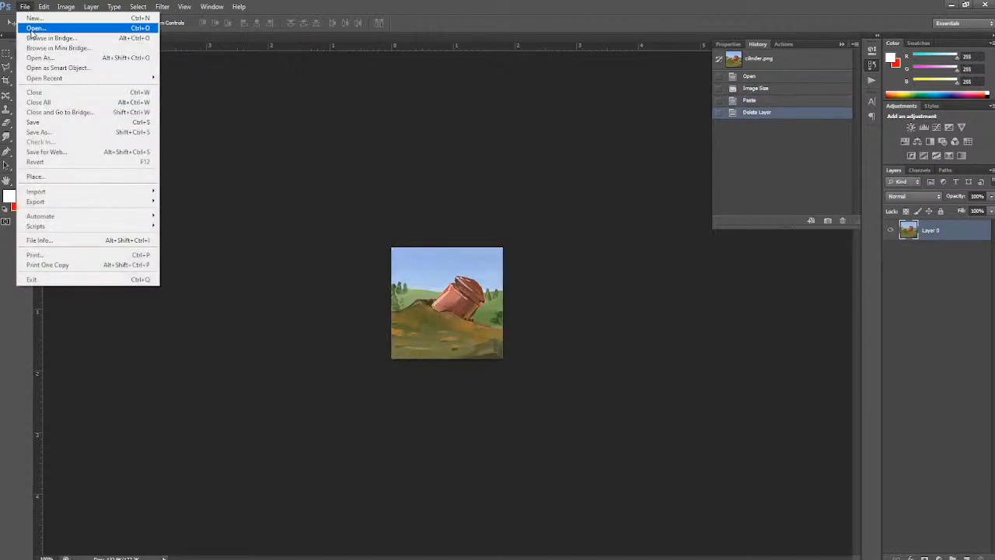
left_click(39, 27)
left_click(321, 330)
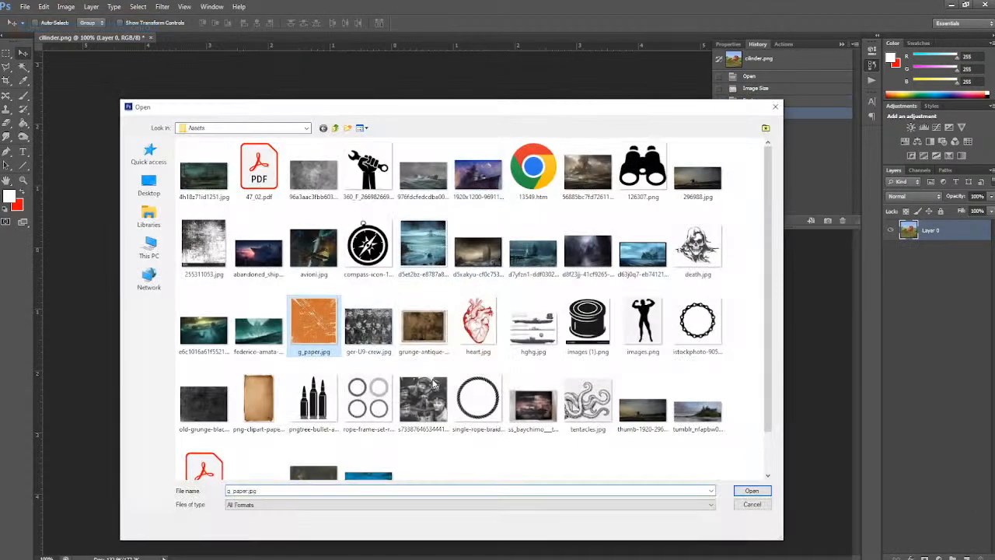
left_click(752, 490)
key("ctrl+a")
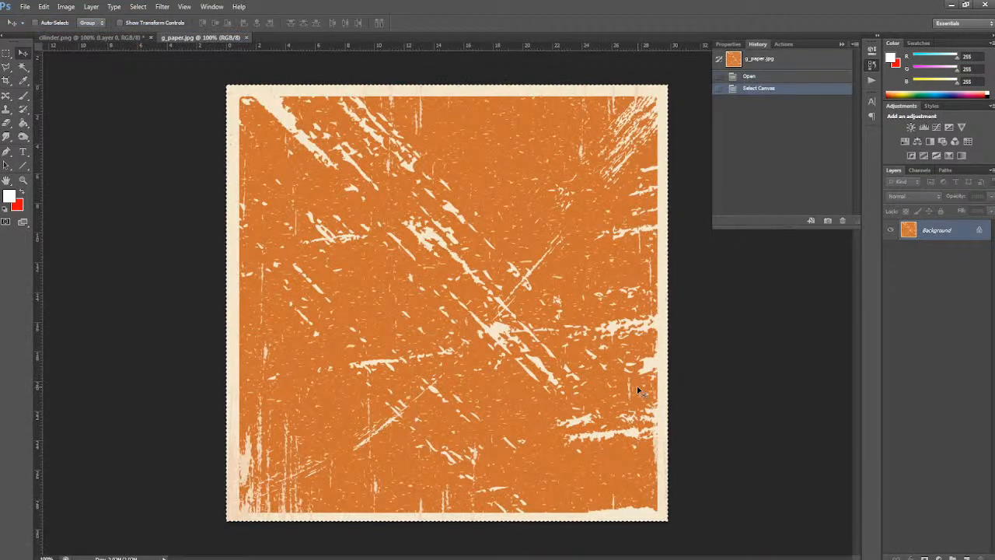
- Paste the scratched paper texture into cilinder.png as a new layer and scale it down to cover exactly the painting's canvas
left_click(87, 37)
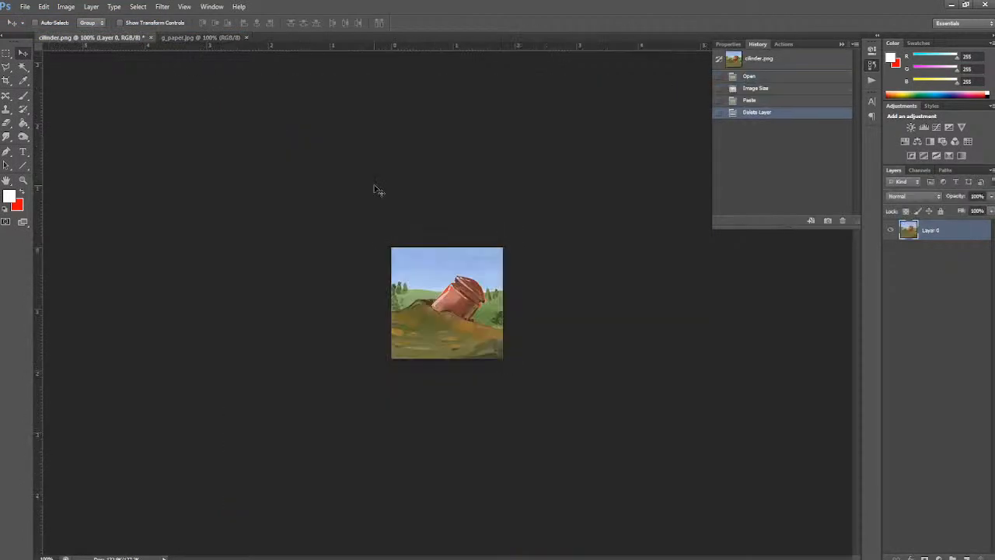
key("ctrl+v")
left_click(43, 7)
mouse_move(72, 213)
left_click(203, 226)
left_click_drag(833, 248, 477, 468)
left_click_drag(478, 543, 478, 265)
left_click_drag(552, 406, 503, 359)
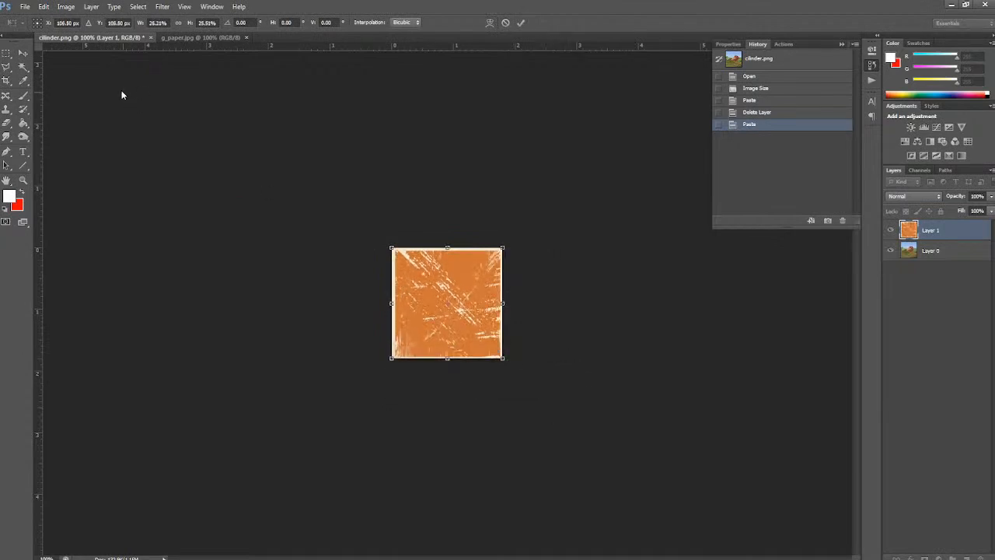
left_click(24, 54)
left_click(479, 211)
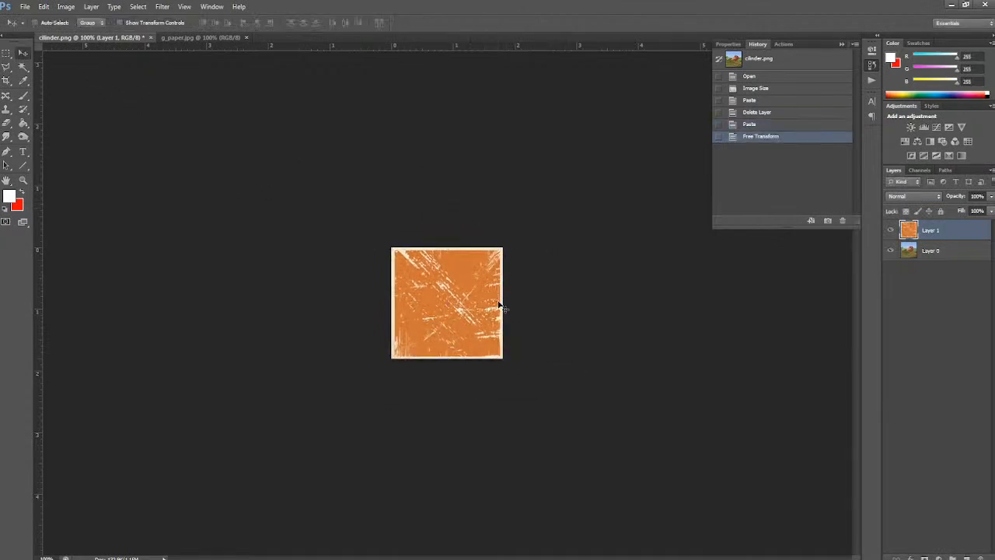
- Set the texture layer's blending mode to Overlay and desaturate the layer
left_click(914, 196)
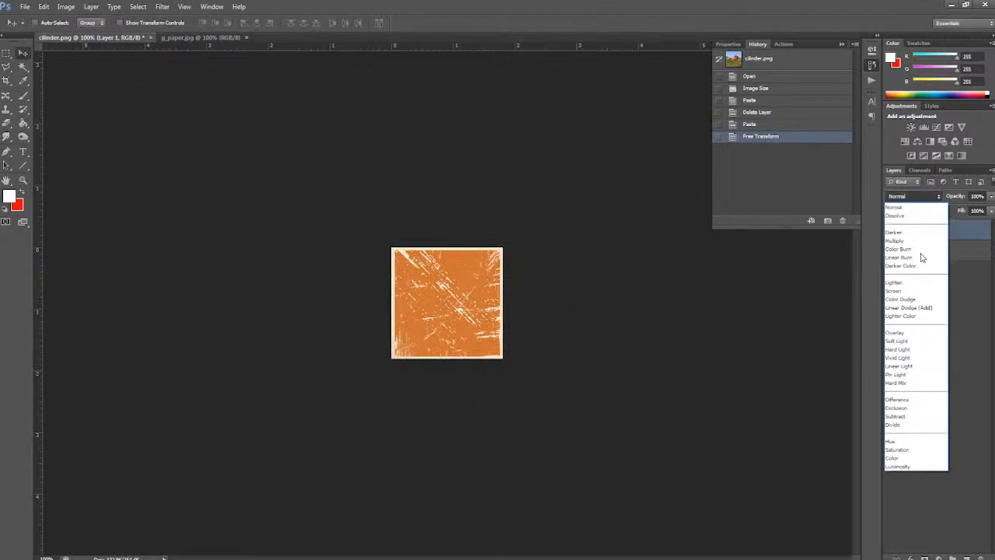
left_click(902, 332)
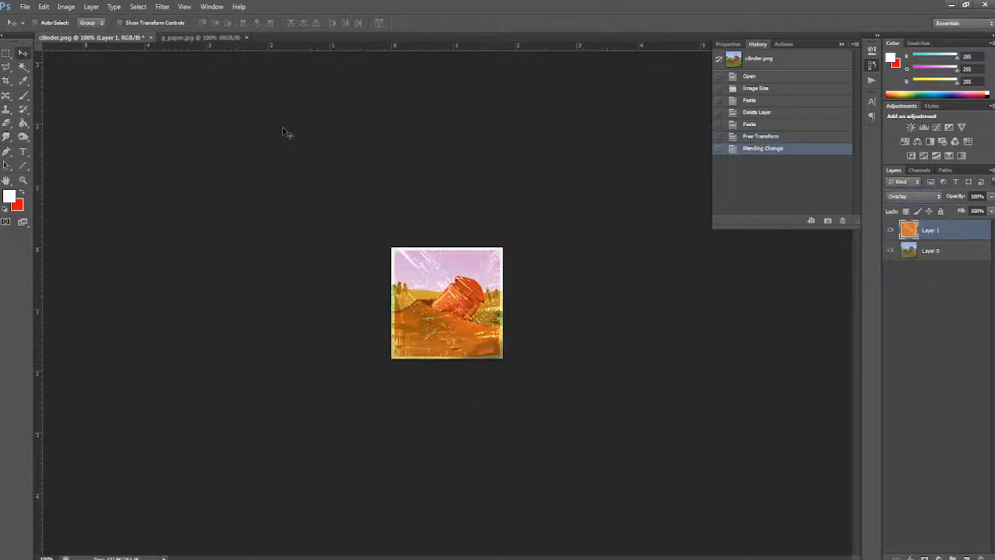
left_click(66, 6)
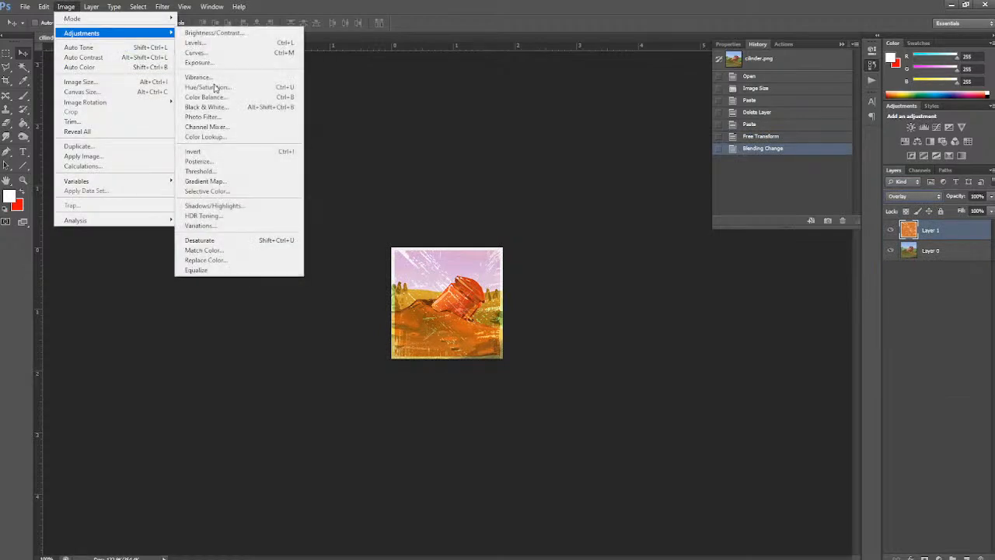
left_click(210, 240)
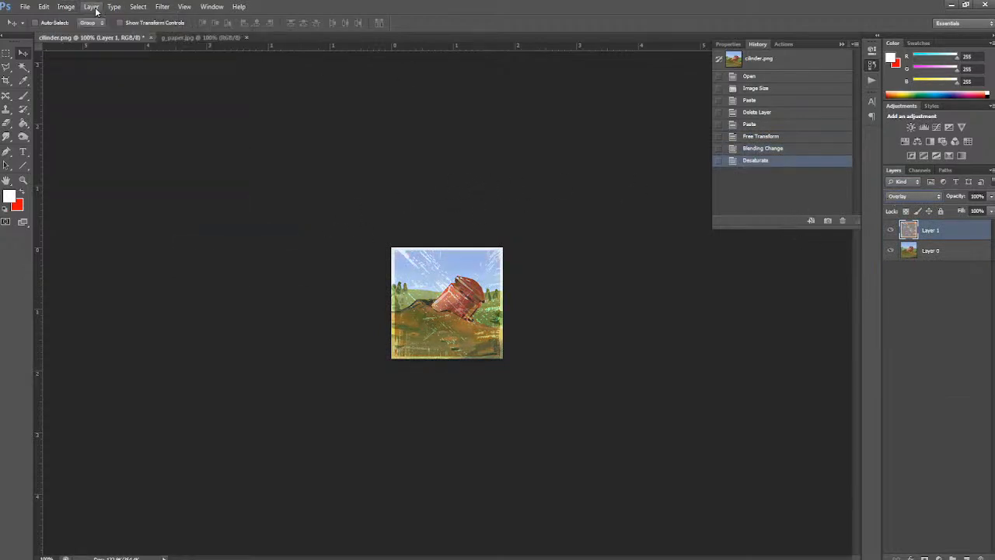
- Try inverting the texture layer's colors, and undo the inversion
left_click(66, 7)
mouse_move(116, 33)
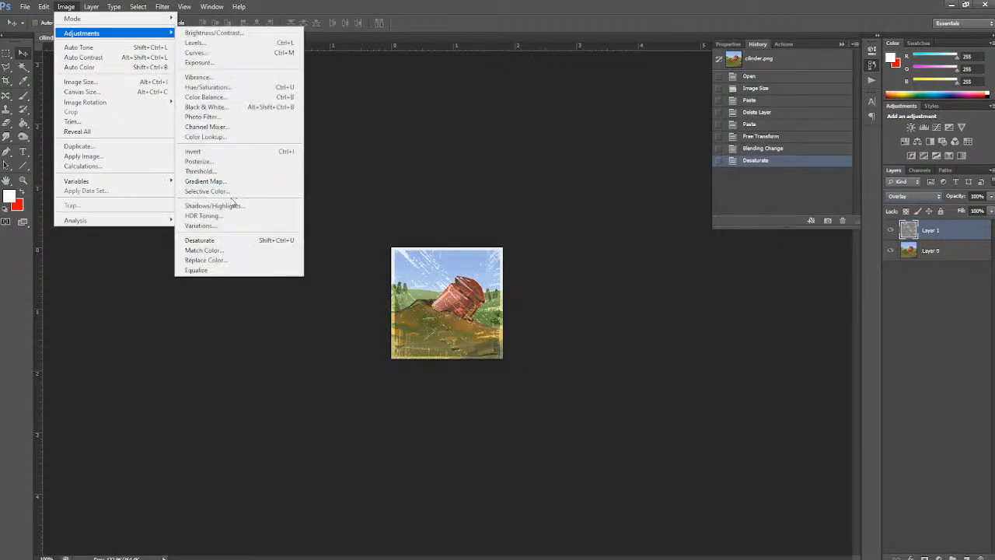
left_click(194, 151)
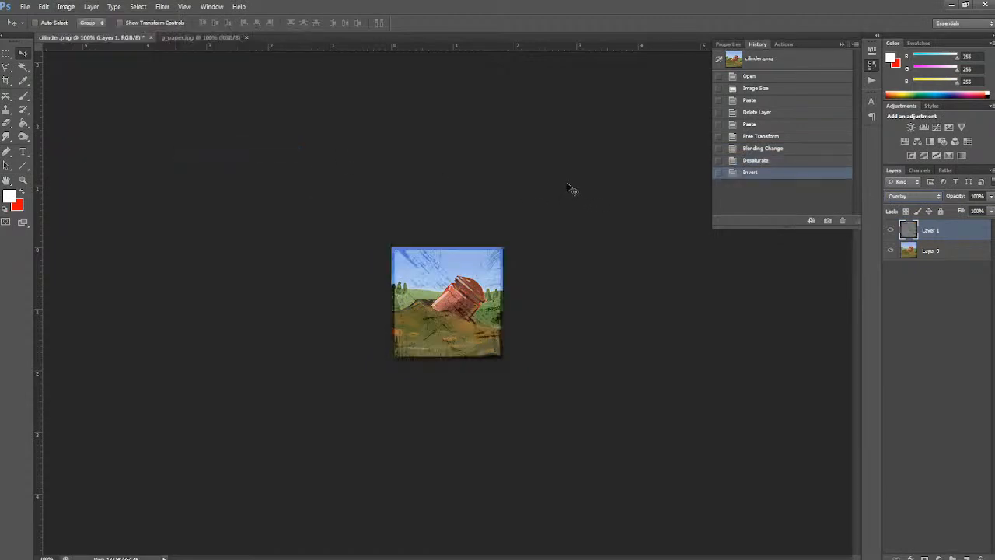
key("ctrl+z")
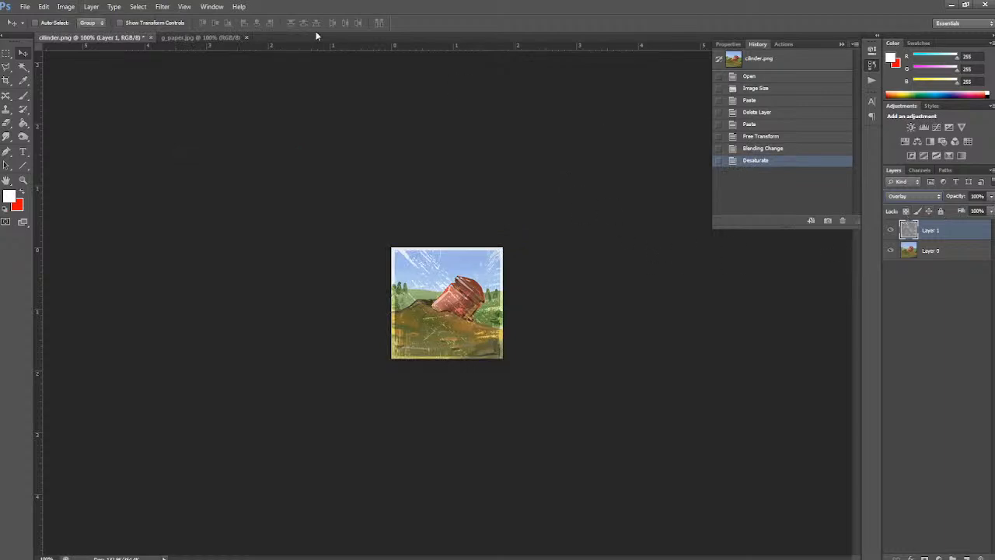
- Lower the texture layer's opacity to 62%
left_click(991, 197)
left_click_drag(988, 210, 973, 210)
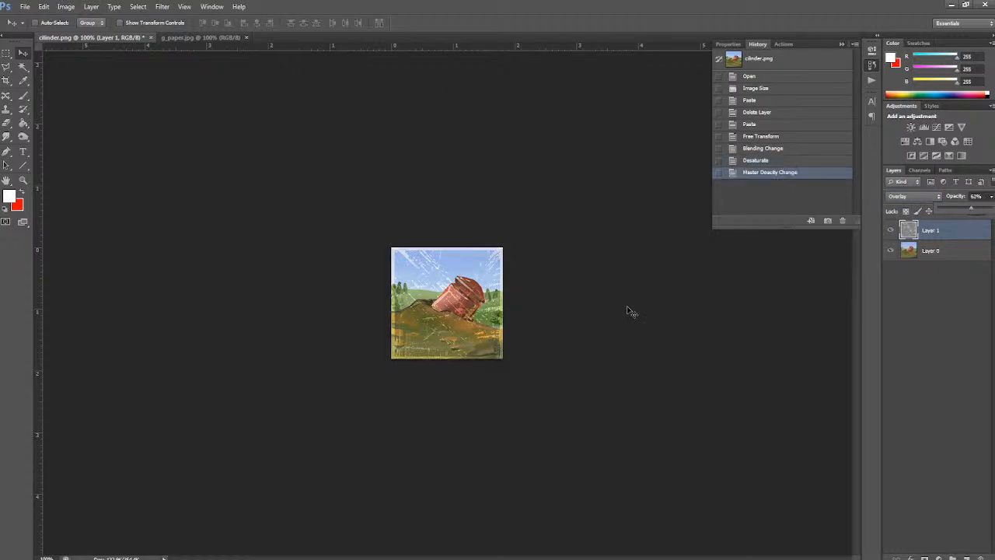
key("ctrl+minus")
key("ctrl+plus")
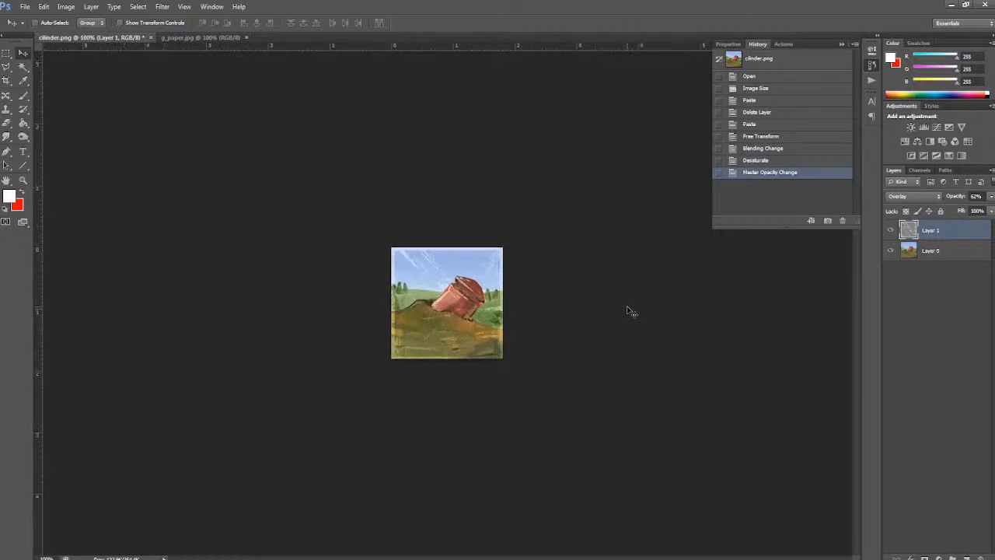
- Adjust the cylinder painting layer's brightness to -11 and contrast to 48
left_click(946, 253)
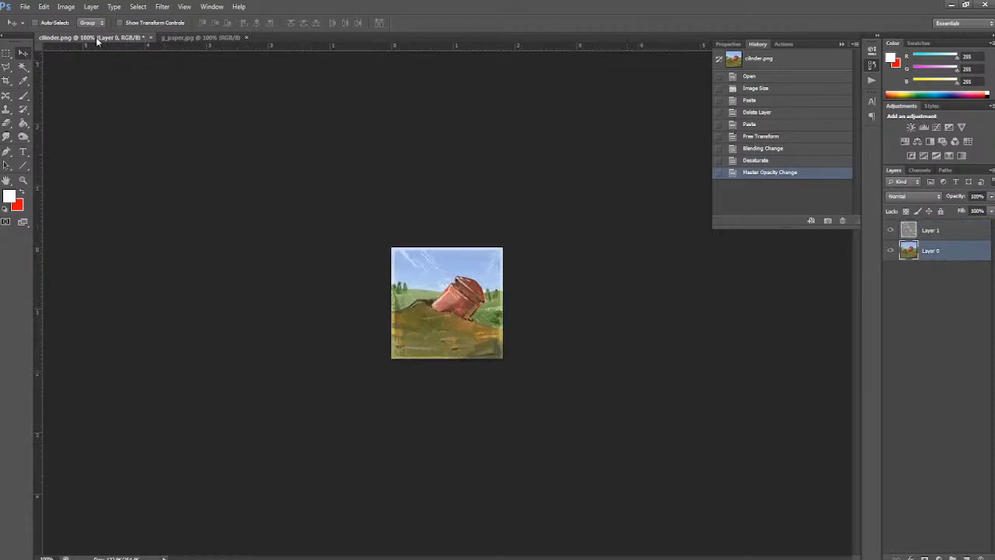
left_click(67, 8)
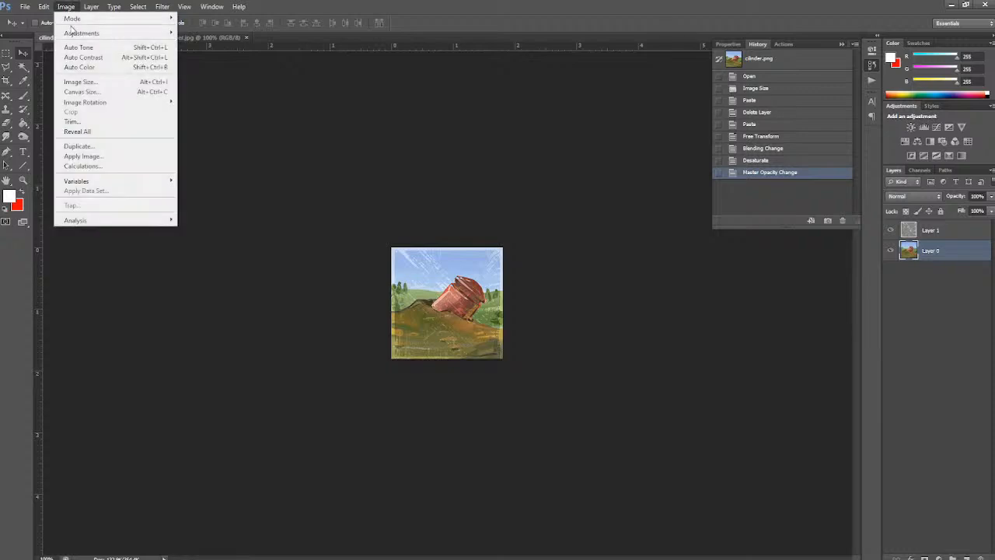
mouse_move(70, 33)
left_click(241, 36)
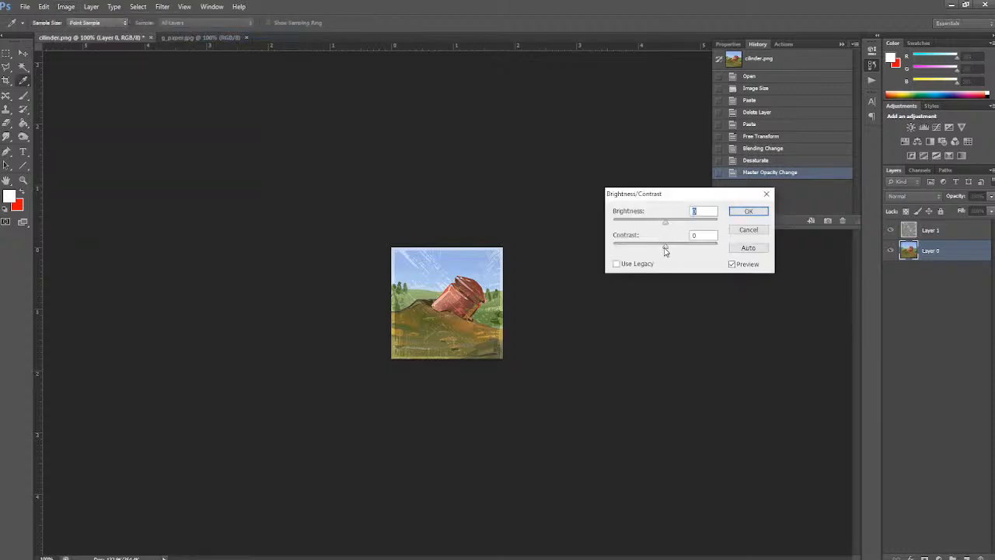
left_click_drag(667, 246, 692, 253)
left_click_drag(666, 223, 661, 224)
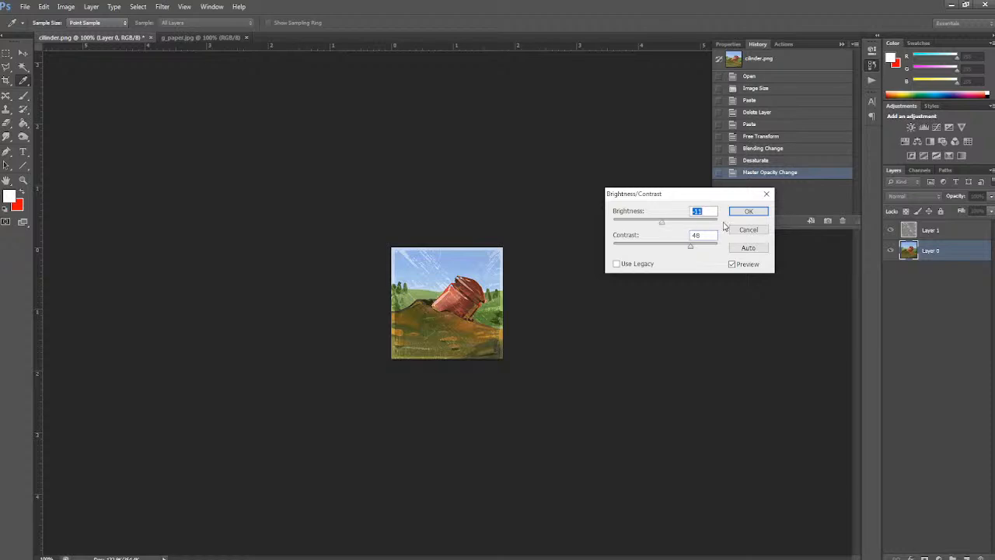
left_click(748, 211)
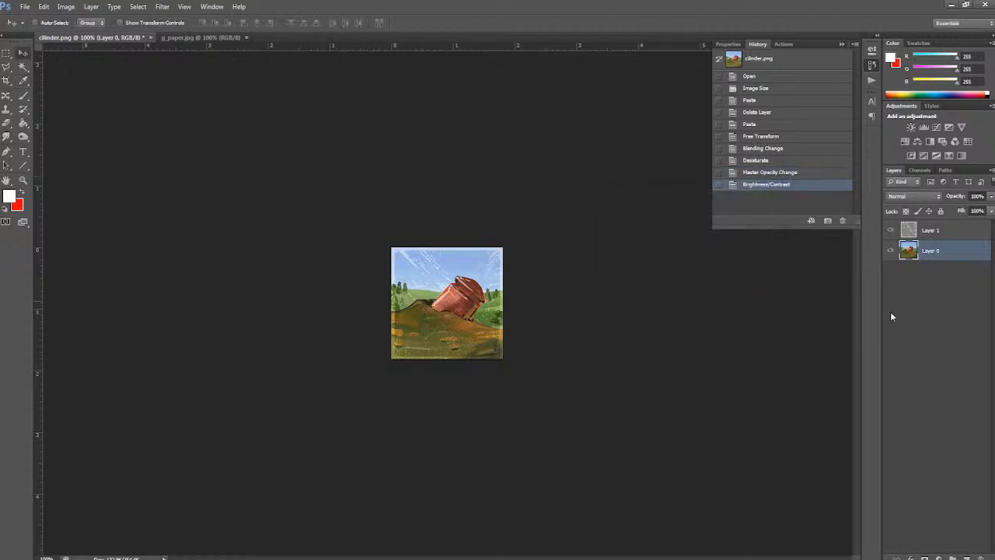
- Add a new layer above the texture and select a full-width rectangular strip along the painting's lower edge
left_click(948, 237)
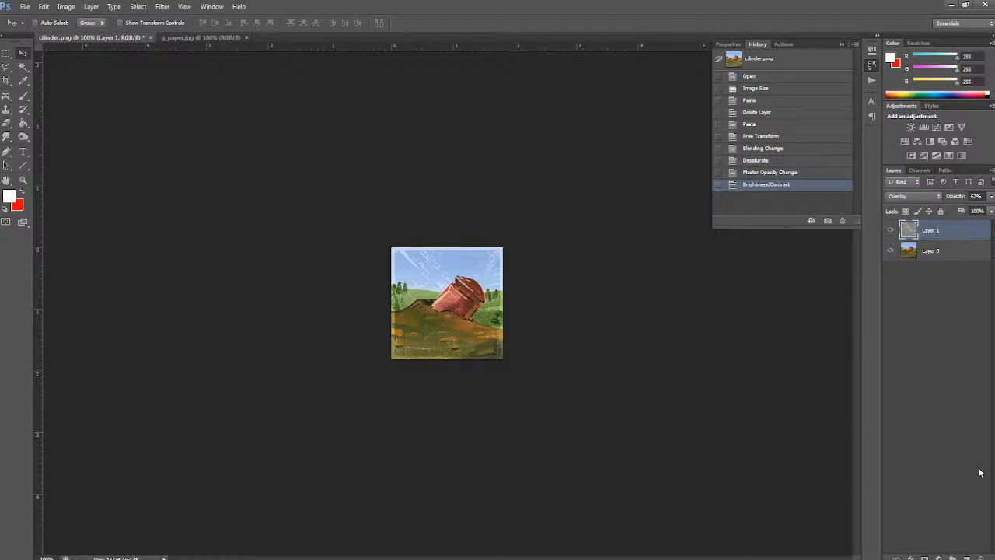
left_click(967, 558)
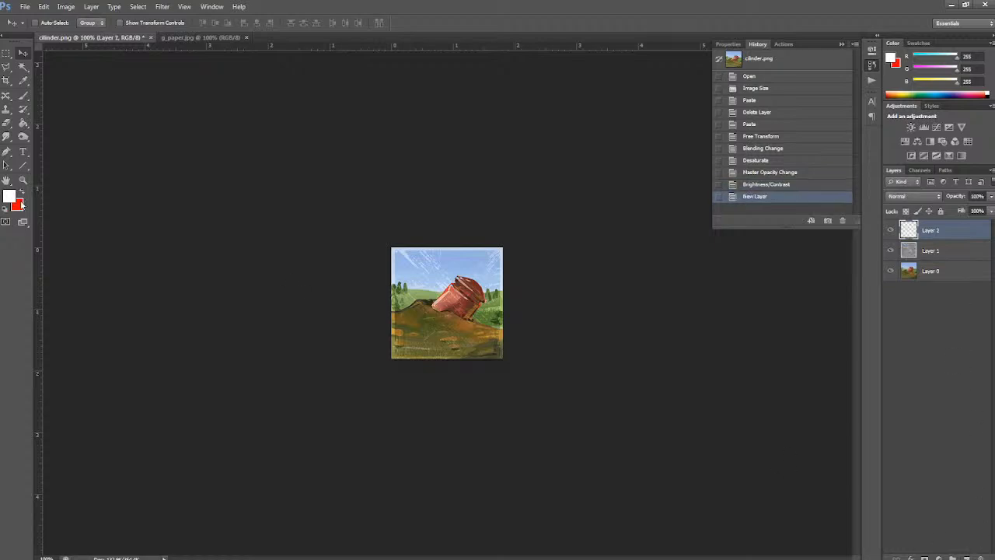
left_click(6, 53)
left_click_drag(381, 328, 526, 374)
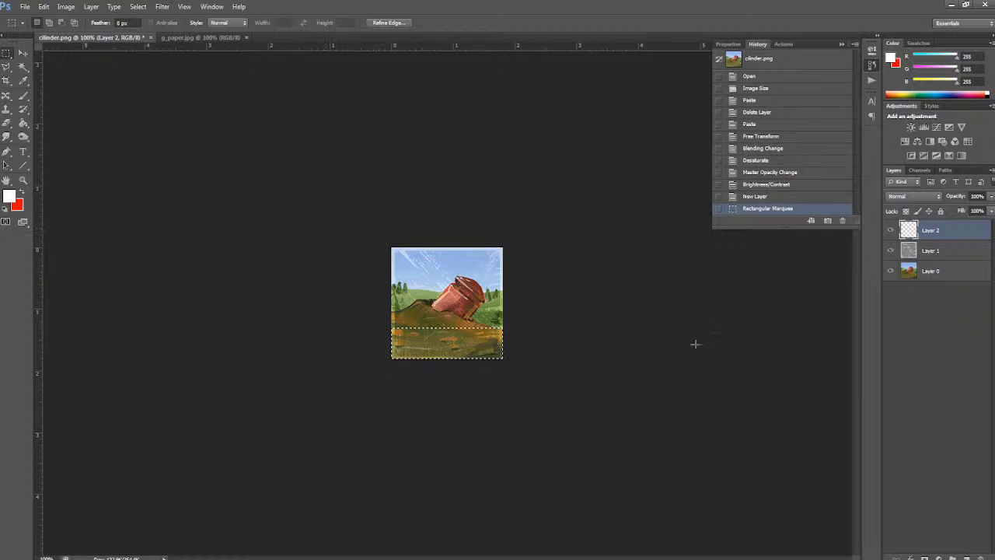
- Fill the selected strip with the light cream foreground color fbe5c5 and deselect it
left_click(10, 196)
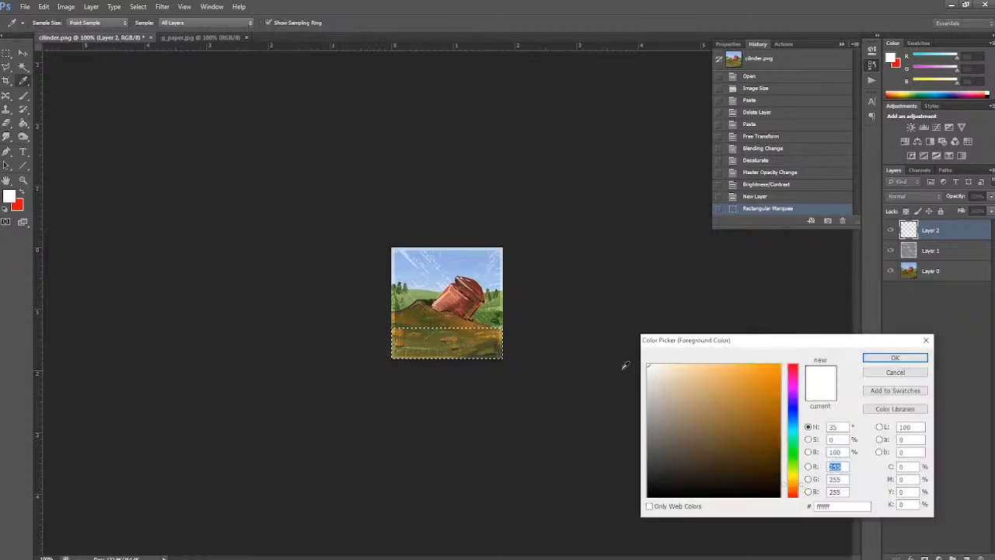
mouse_move(667, 377)
left_mouse_down()
mouse_move(662, 366)
mouse_move(674, 366)
left_mouse_up()
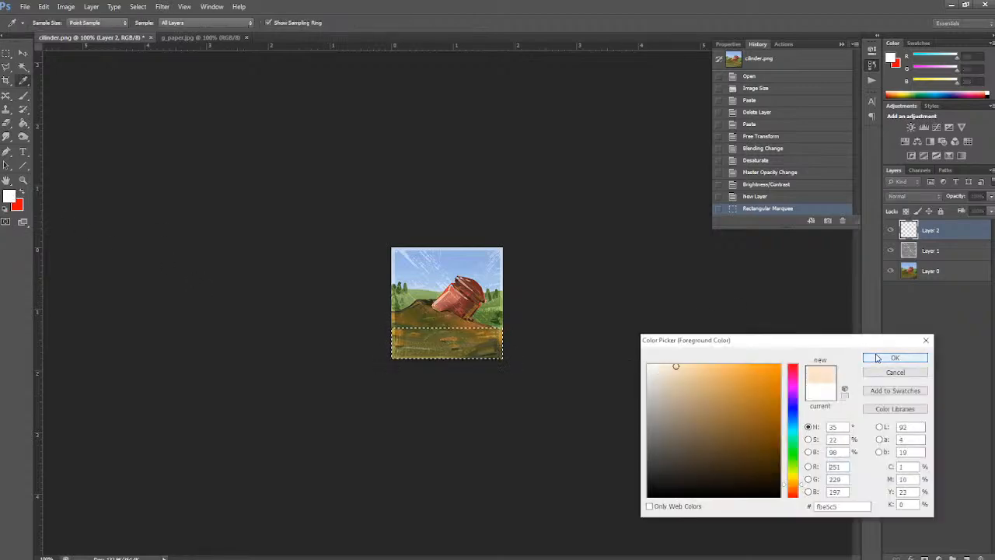
left_click(887, 358)
left_click(43, 7)
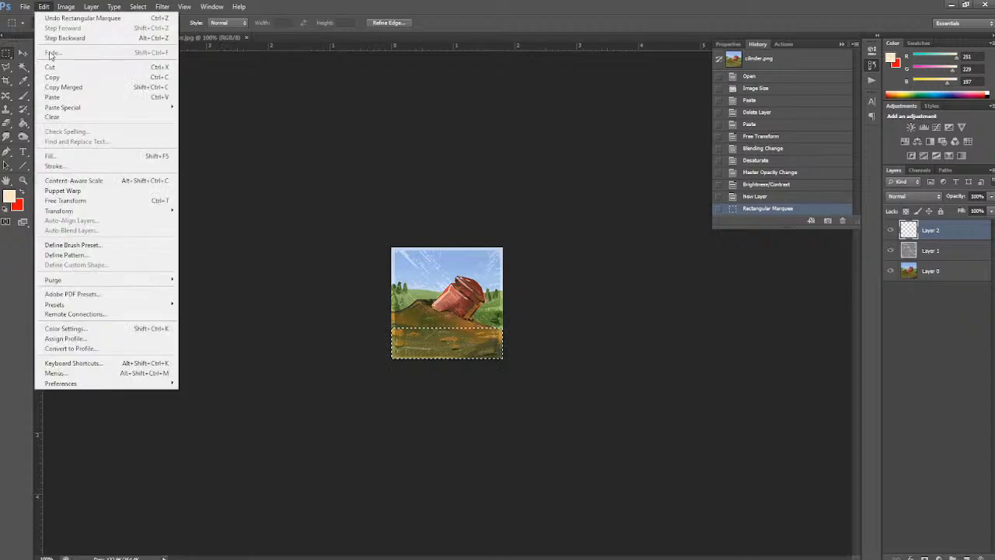
left_click(54, 160)
left_click(557, 161)
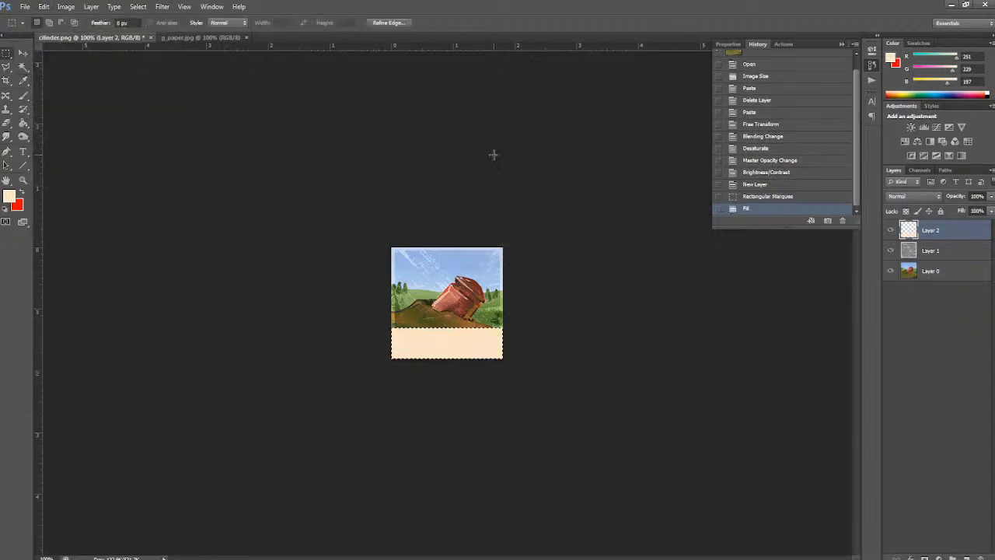
key("ctrl+d")
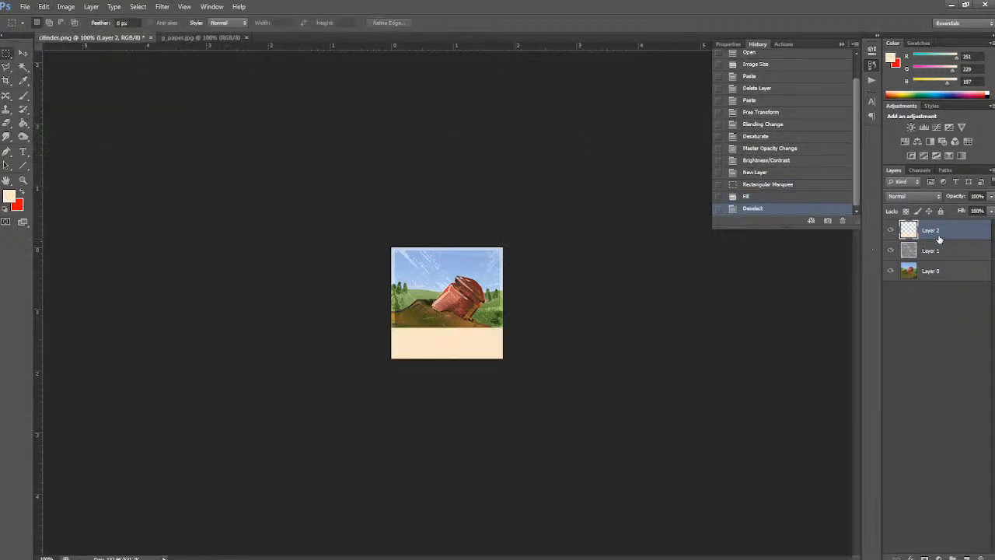
- Try the Soft Light and Overlay blending modes on the cream strip layer
left_click(935, 196)
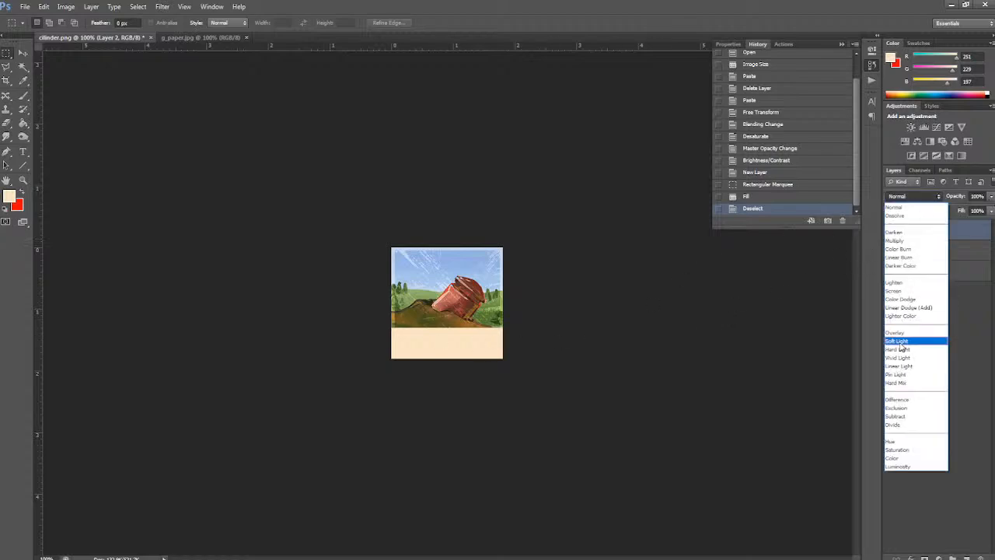
left_click(909, 338)
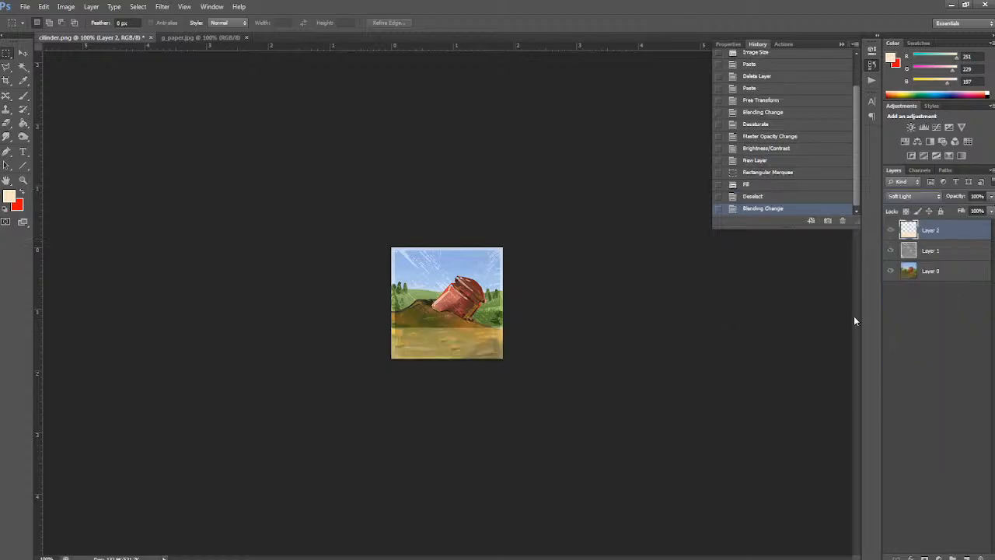
left_click(908, 197)
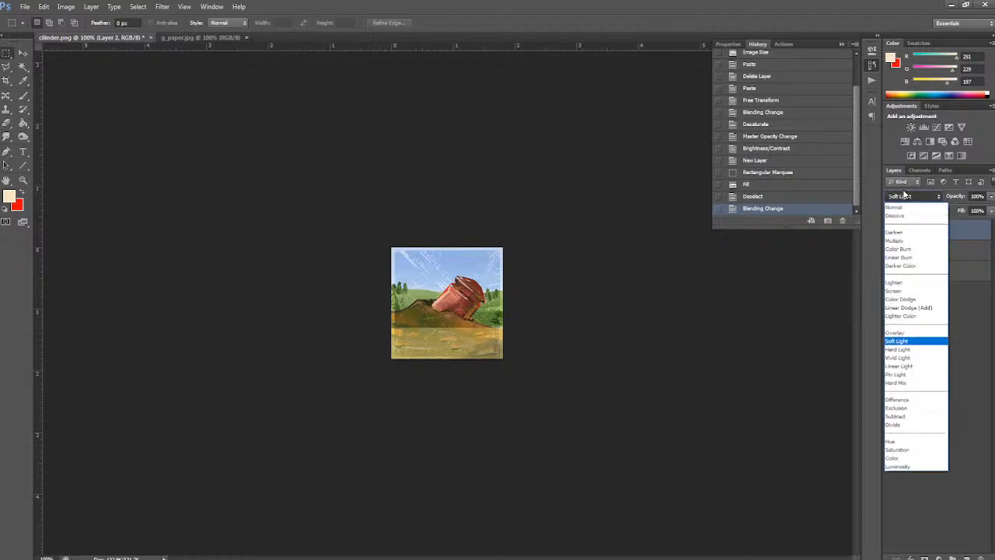
left_click(902, 331)
- Set the cream strip layer to Screen blending at 49% opacity and nudge the strip slightly downward
left_click(908, 196)
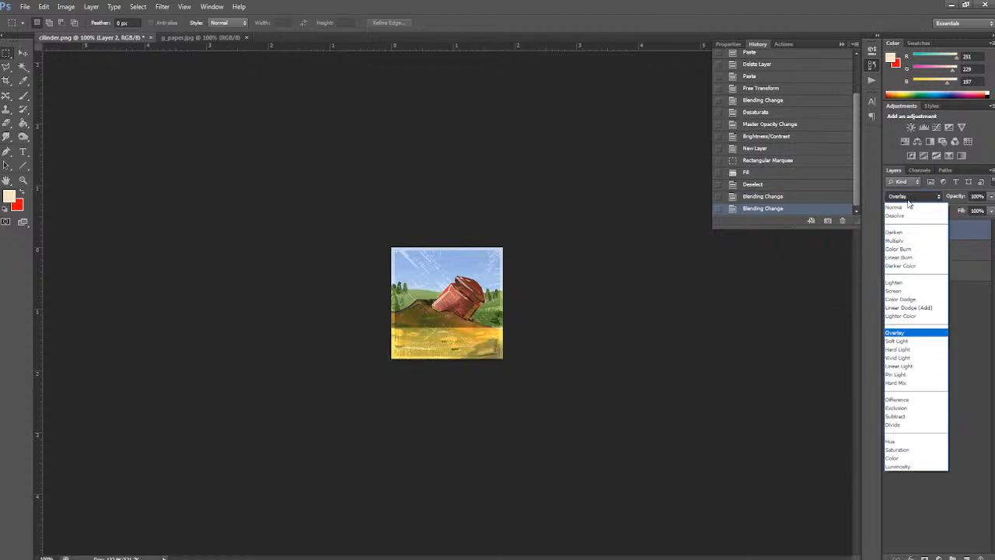
left_click(897, 290)
left_click(991, 197)
left_click_drag(974, 211, 965, 212)
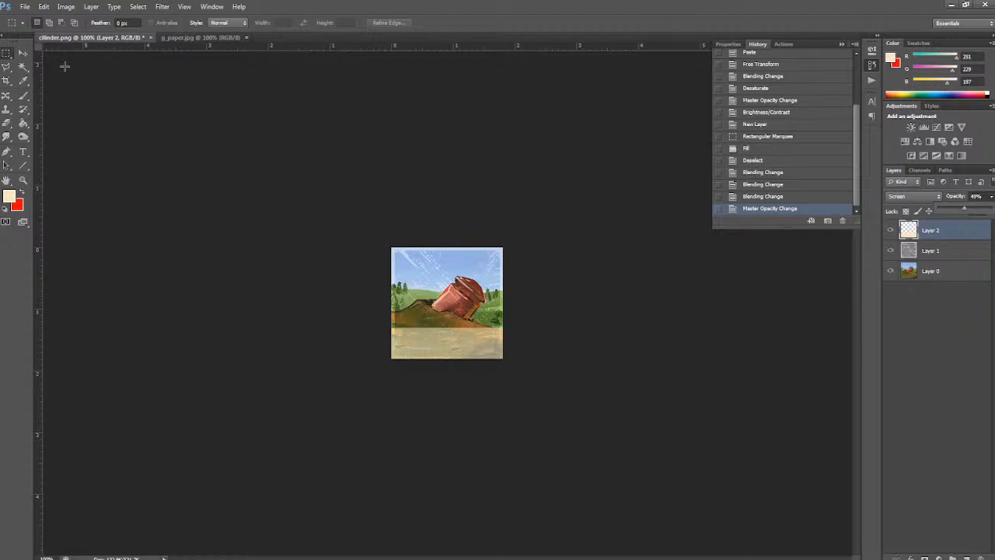
left_click(23, 52)
key("Down")
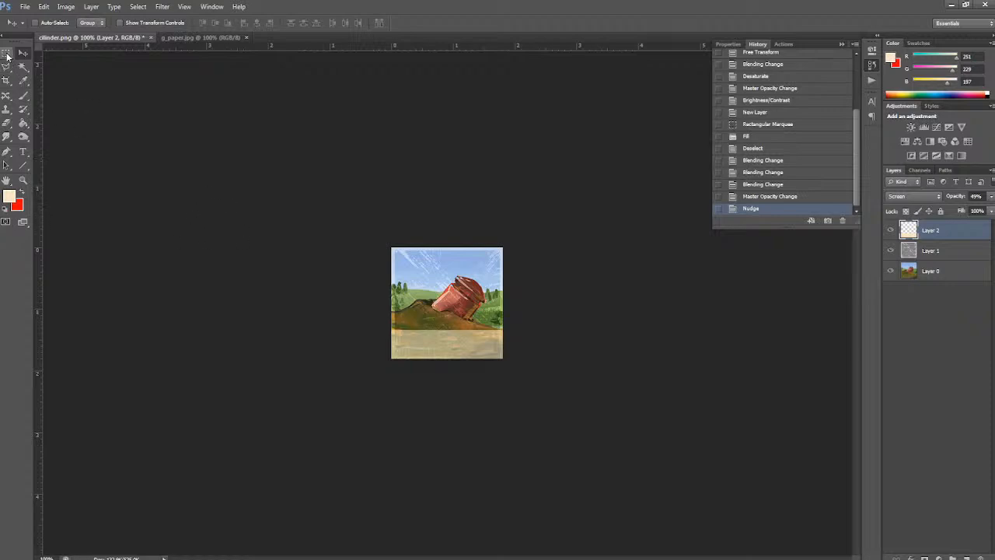
- Set the foreground color to dark brown 382424 and draw a 4 px line along the strip's upper edge
key("x")
left_click(7, 198)
left_click_drag(668, 465, 696, 468)
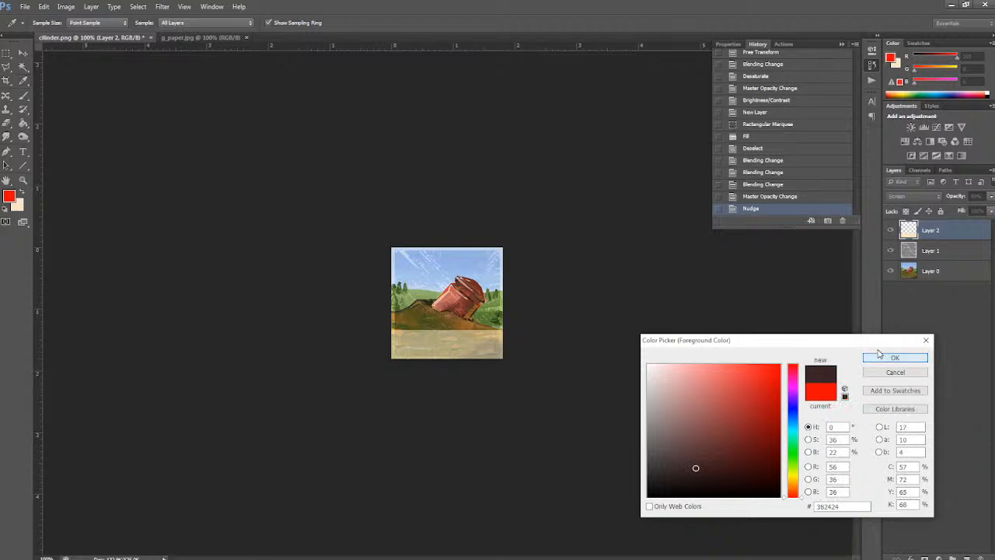
left_click(879, 358)
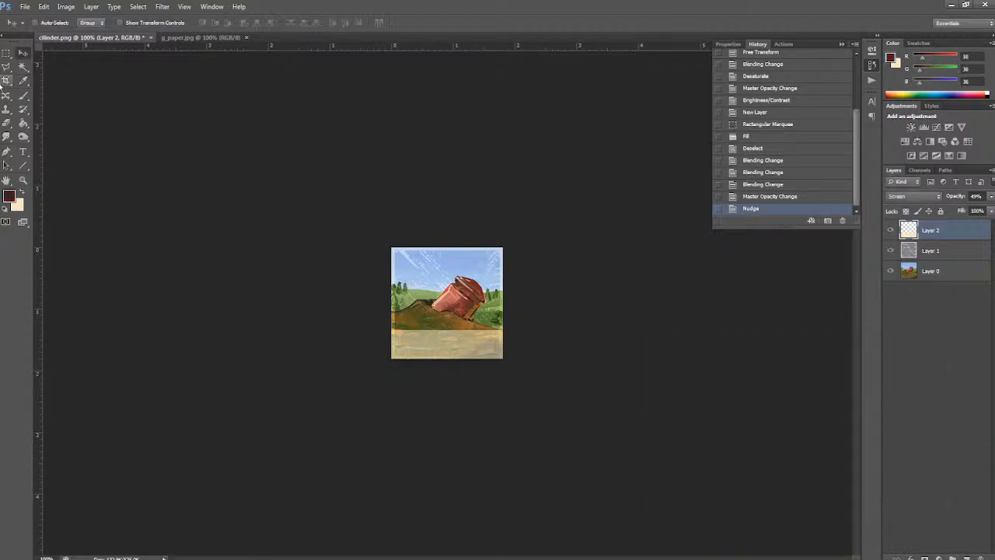
left_click(24, 166)
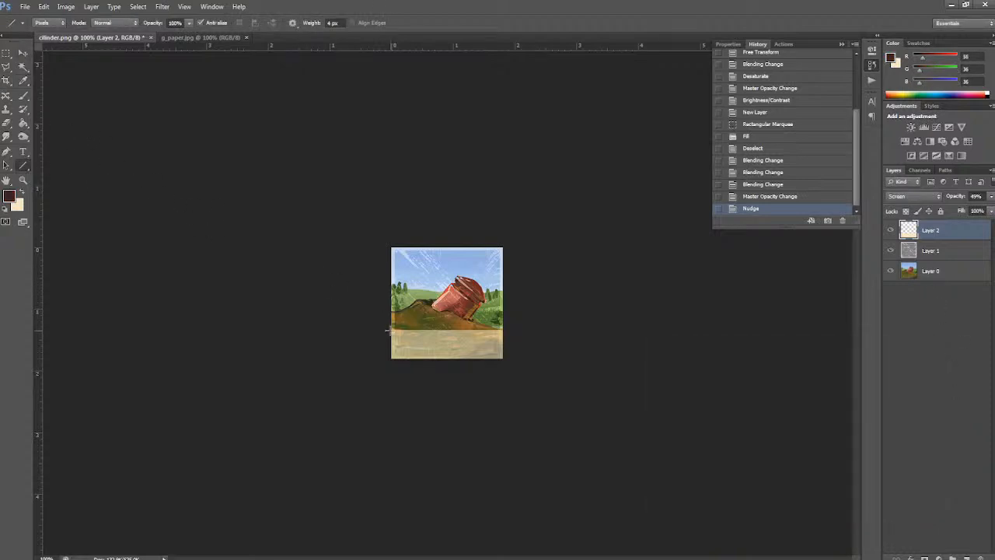
left_click_drag(391, 330, 539, 341)
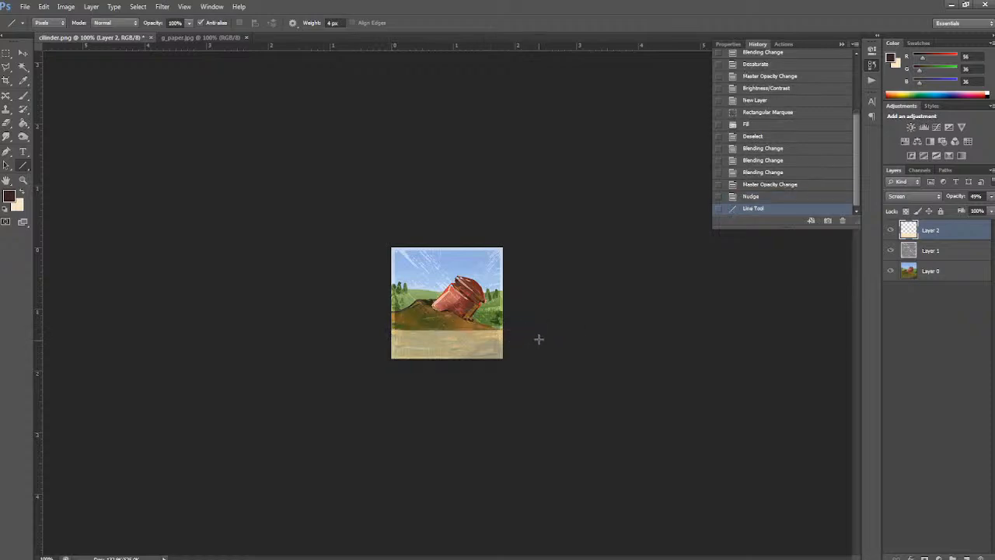
- Undo the dark line and redraw it along the strip's upper edge on a new layer set to Multiply blending
key("ctrl+z")
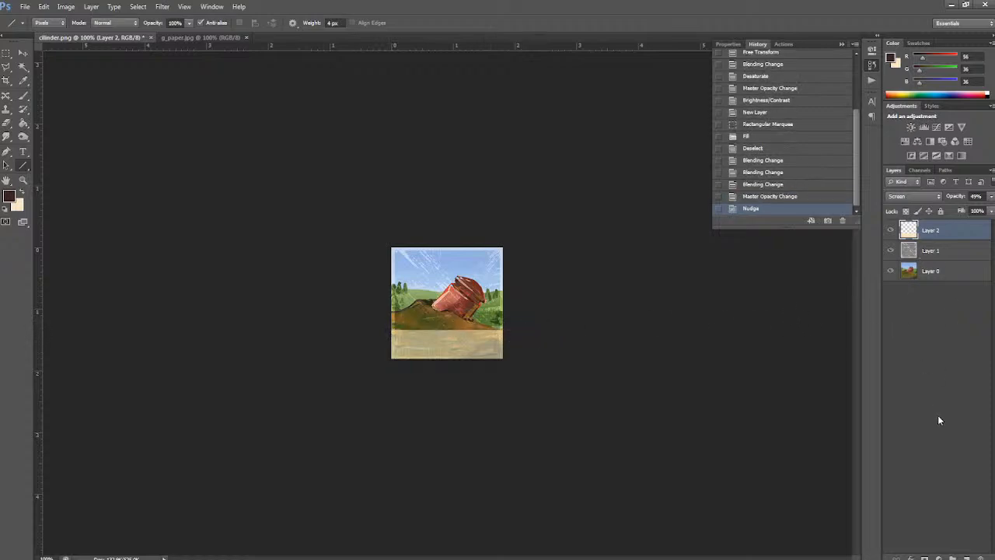
left_click(967, 558)
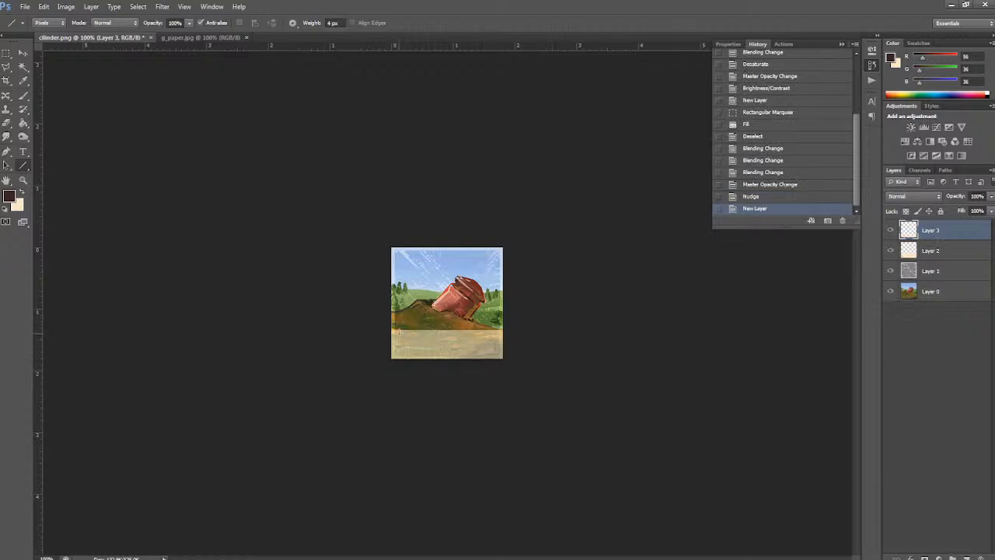
mouse_move(388, 330)
left_mouse_down()
mouse_move(502, 329)
mouse_move(522, 342)
left_mouse_up()
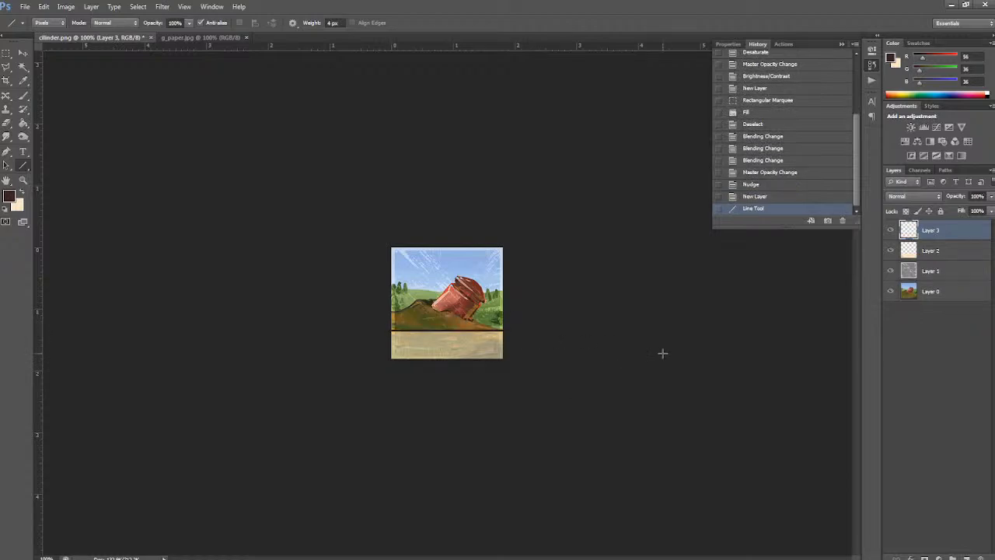
left_click(910, 196)
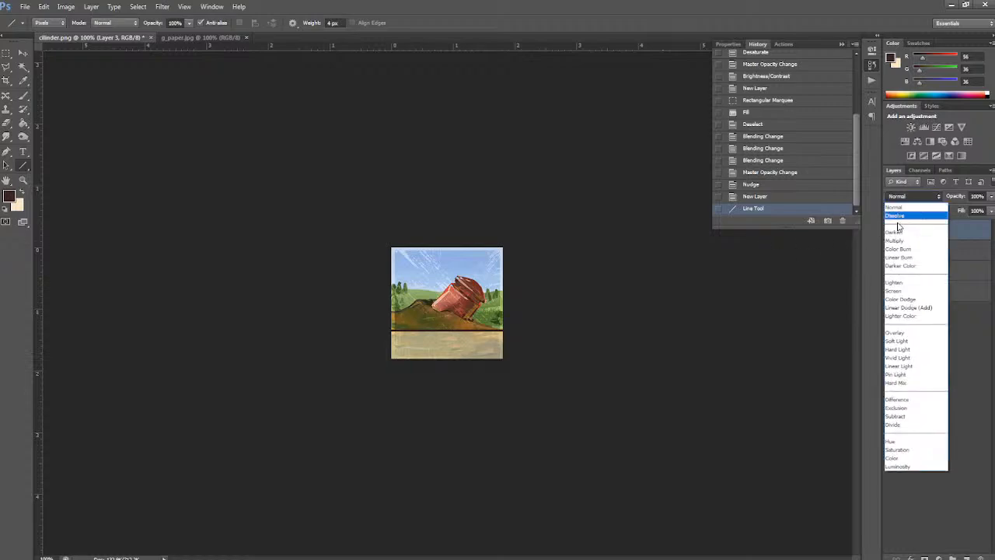
left_click(902, 237)
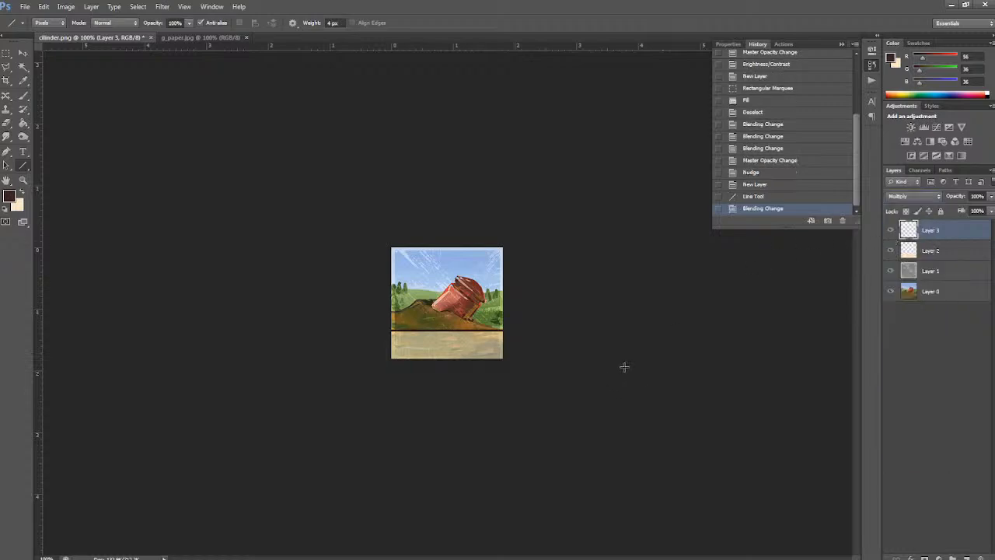
- Darken the edges of the base picture layer with a smaller Burn tool brush, set to Midtones at 48% exposure
left_click(92, 7)
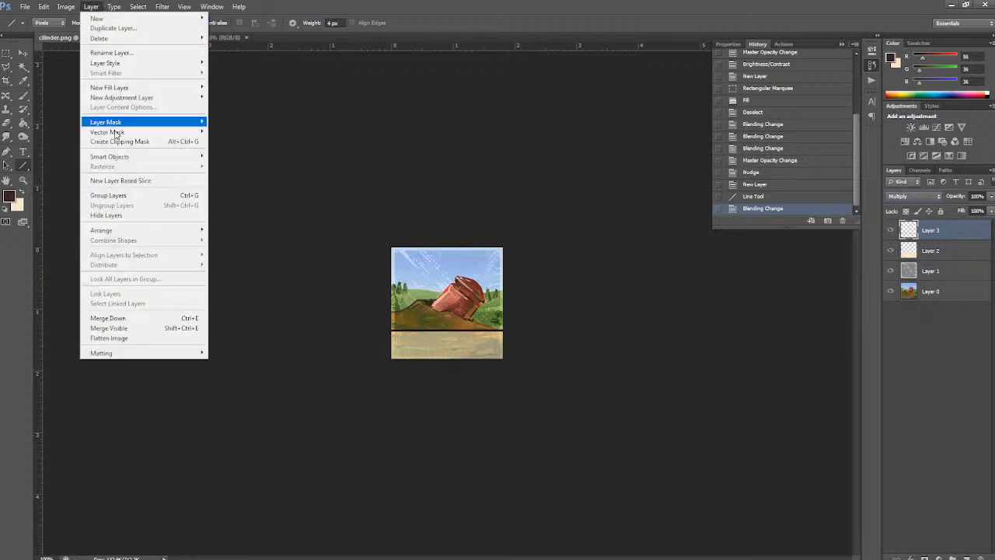
left_click(580, 230)
left_click(929, 291)
left_click(24, 136)
left_click(48, 24)
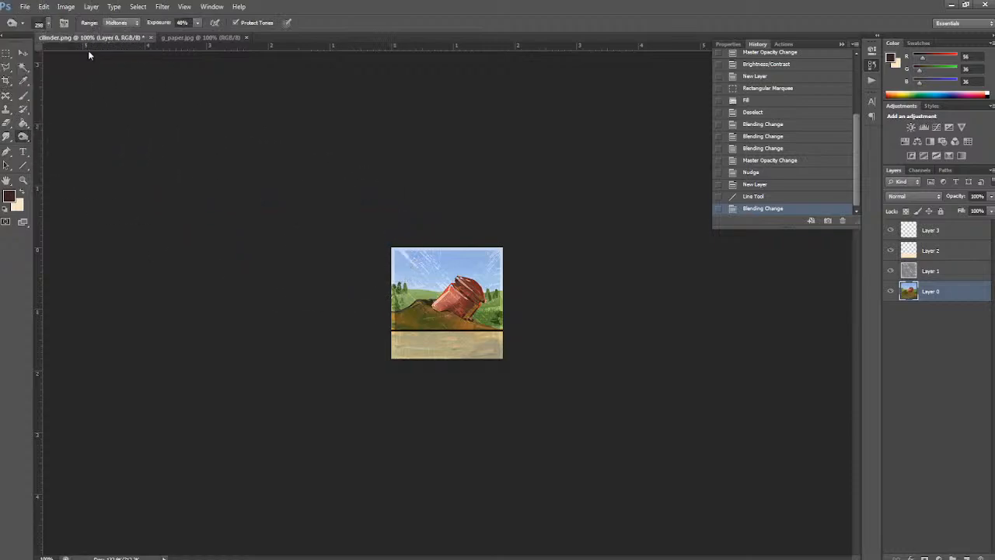
left_click(48, 24)
left_click_drag(39, 58, 35, 60)
left_click(60, 53)
mouse_move(388, 246)
left_mouse_down()
mouse_move(391, 332)
mouse_move(398, 325)
left_mouse_up()
mouse_move(409, 329)
left_mouse_down()
mouse_move(415, 344)
mouse_move(505, 346)
mouse_move(462, 343)
mouse_move(490, 330)
left_mouse_up()
mouse_move(493, 330)
left_mouse_down()
mouse_move(521, 290)
mouse_move(516, 254)
mouse_move(471, 223)
left_mouse_up()
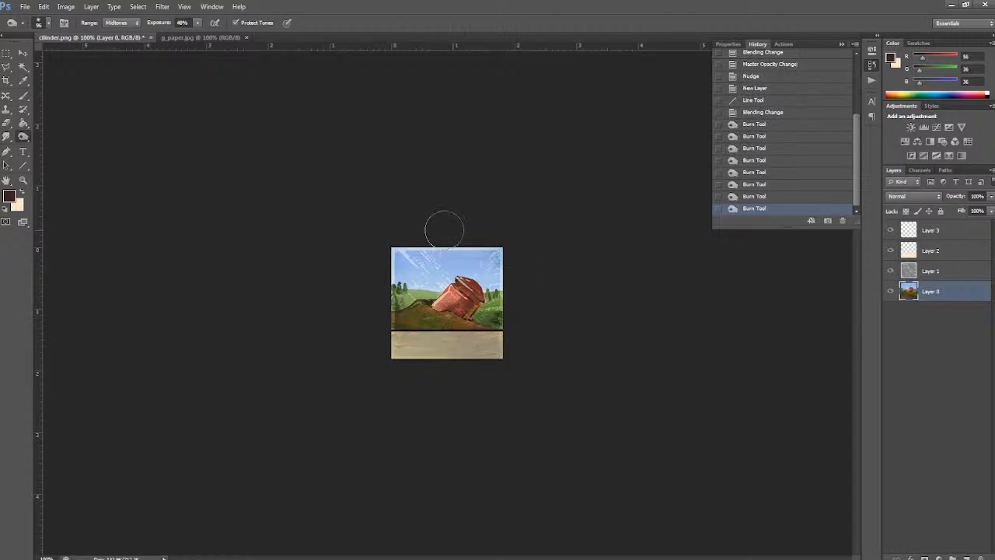
left_click(23, 53)
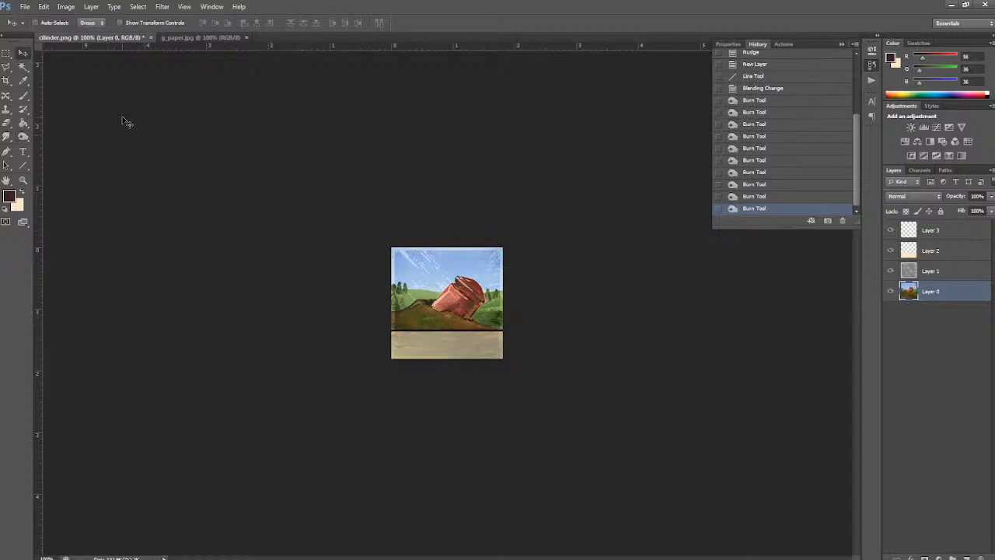
left_click(65, 6)
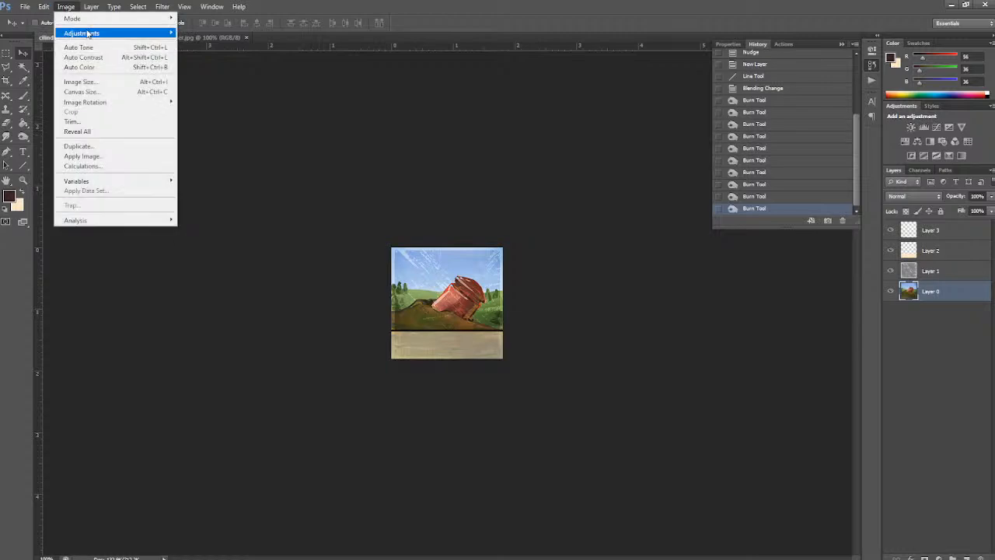
mouse_move(88, 34)
left_click(342, 19)
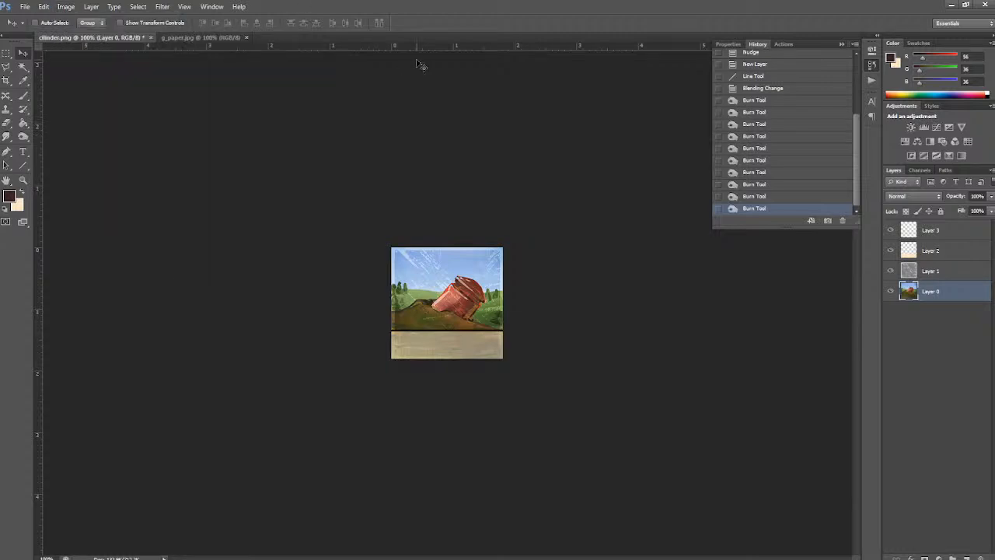
key("ctrl+plus")
key("ctrl+plus")
key("ctrl+minus")
key("ctrl+plus")
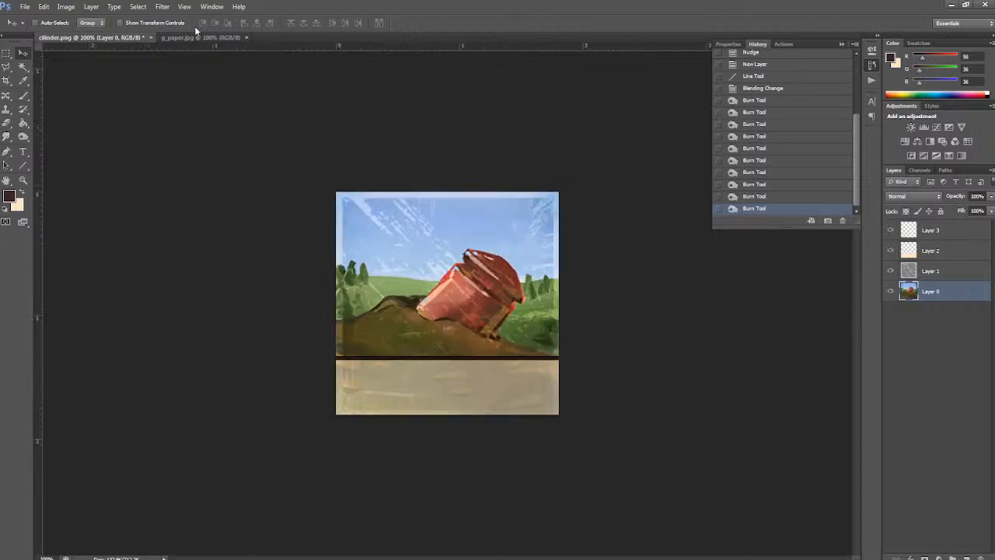
left_click(66, 7)
mouse_move(81, 33)
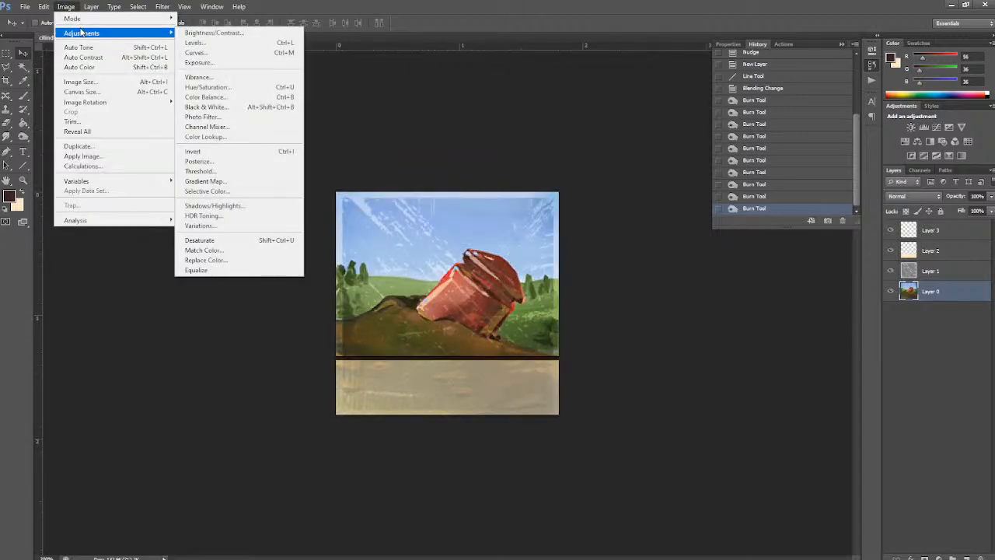
left_click(324, 5)
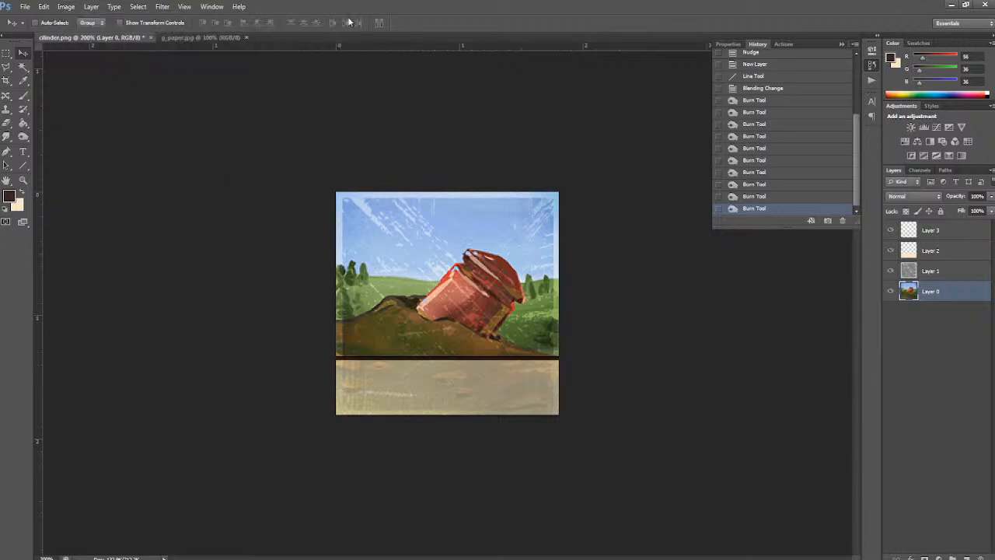
- Lower the base picture layer's Vibrance to about -30 and slightly reduce its Saturation to about -3
left_click(88, 8)
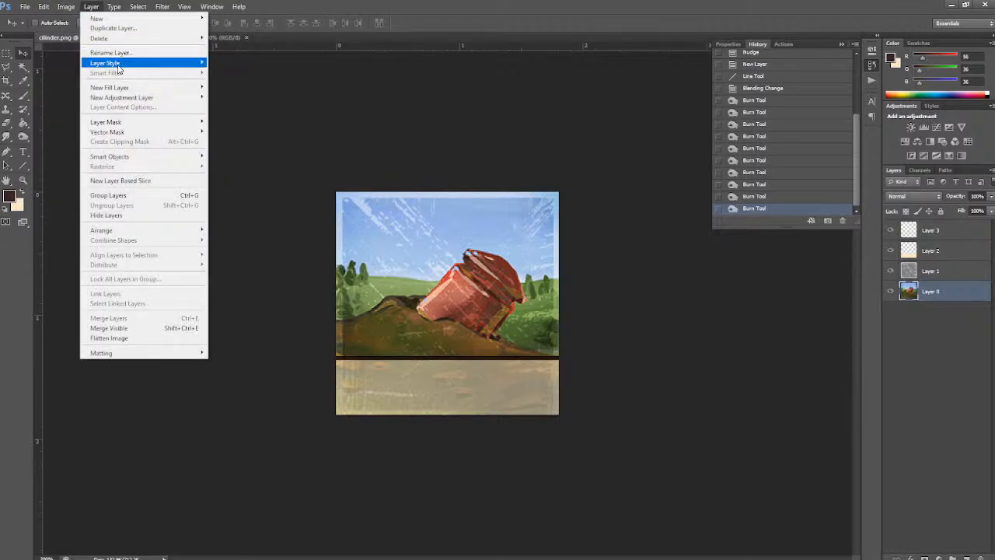
mouse_move(66, 7)
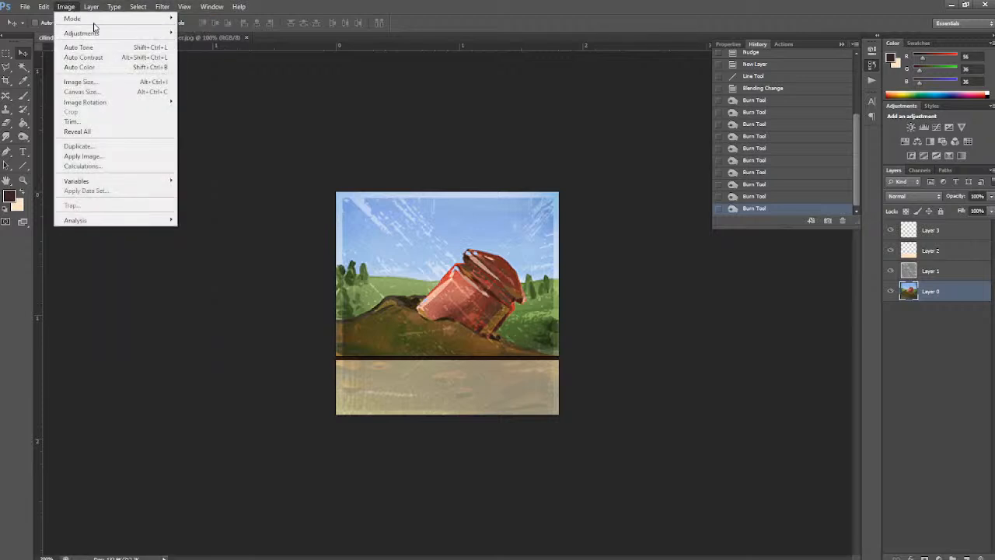
mouse_move(96, 34)
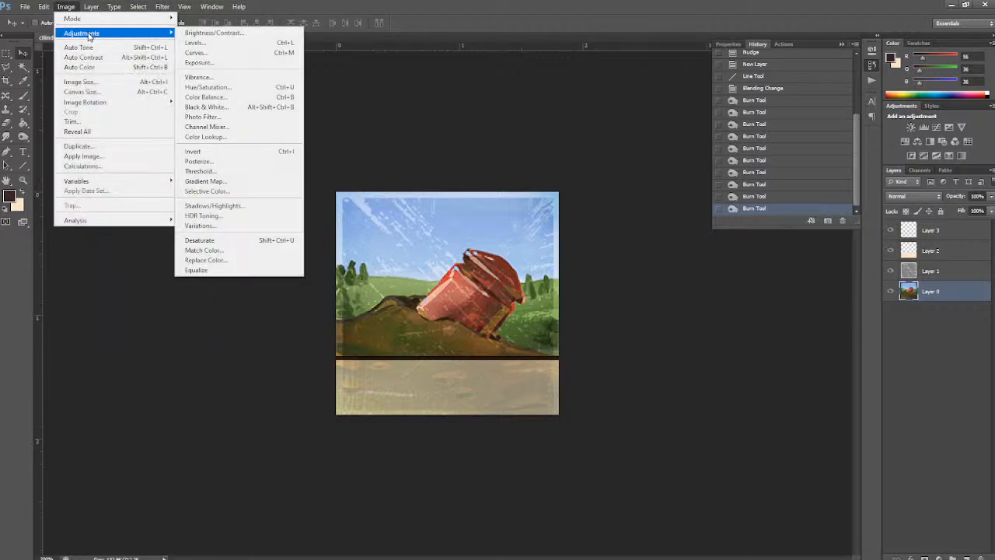
left_click(217, 78)
left_click_drag(671, 266, 672, 294)
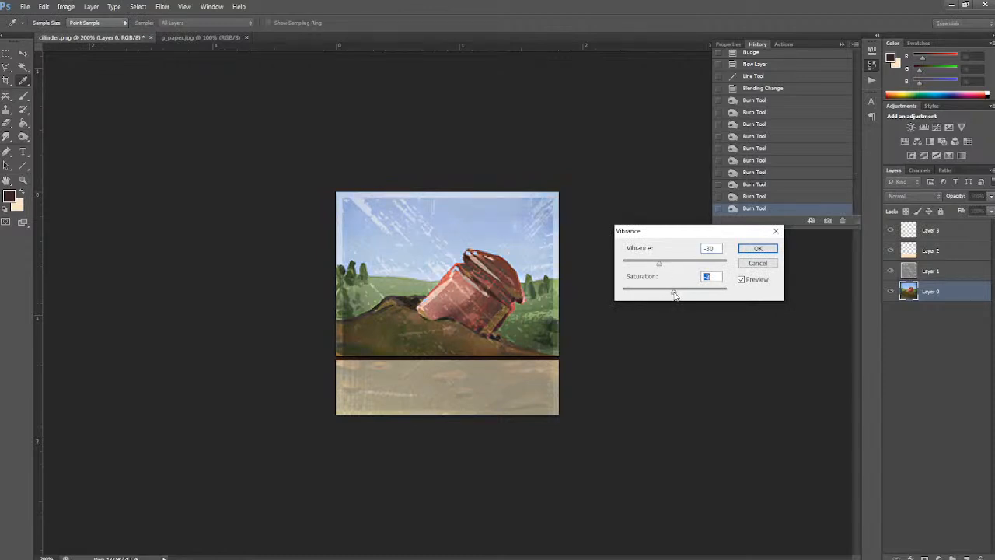
left_click(659, 265)
left_click(747, 250)
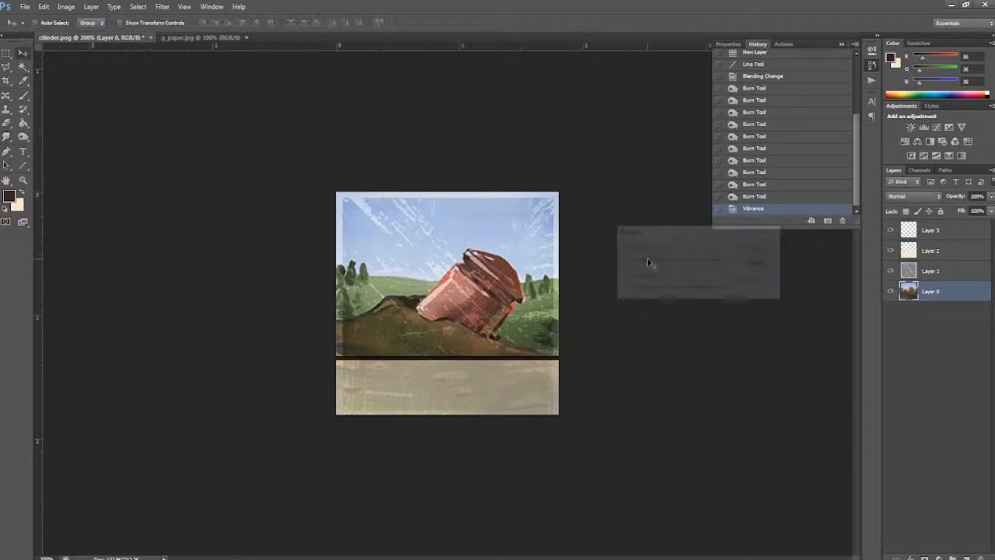
- Apply a Brightness/Contrast adjustment to the base picture layer
key("ctrl+minus")
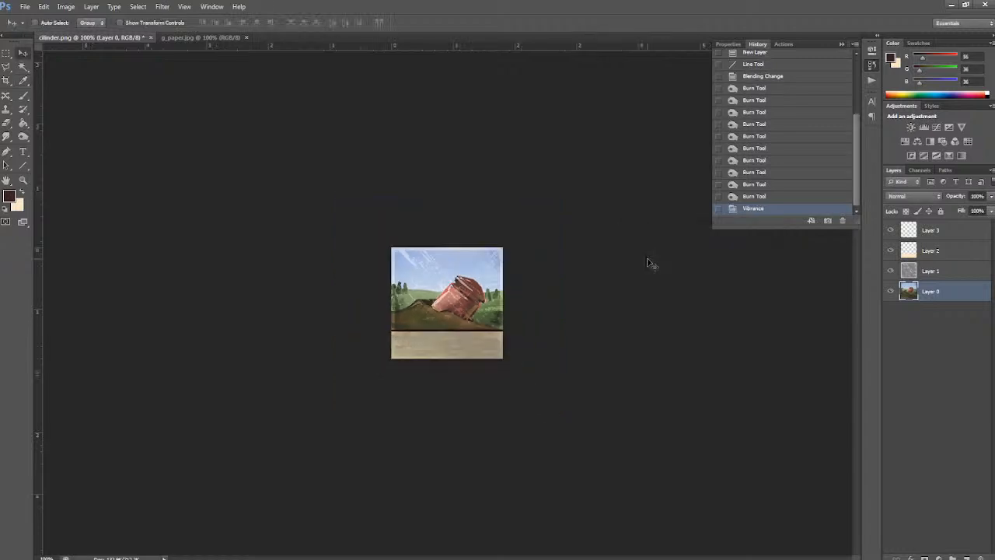
left_click(66, 7)
mouse_move(76, 35)
left_click(233, 33)
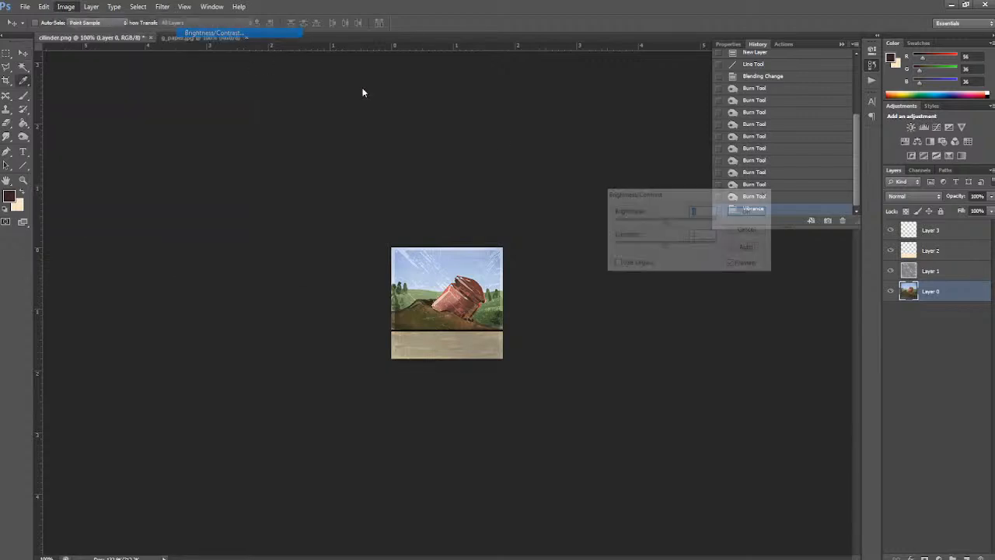
left_click_drag(667, 247, 666, 226)
left_click(747, 212)
key("v")
- Set the scratched texture layer's opacity to 39% and move it above the strip and line layers
left_click(949, 279)
left_click(991, 196)
left_click_drag(983, 211, 967, 210)
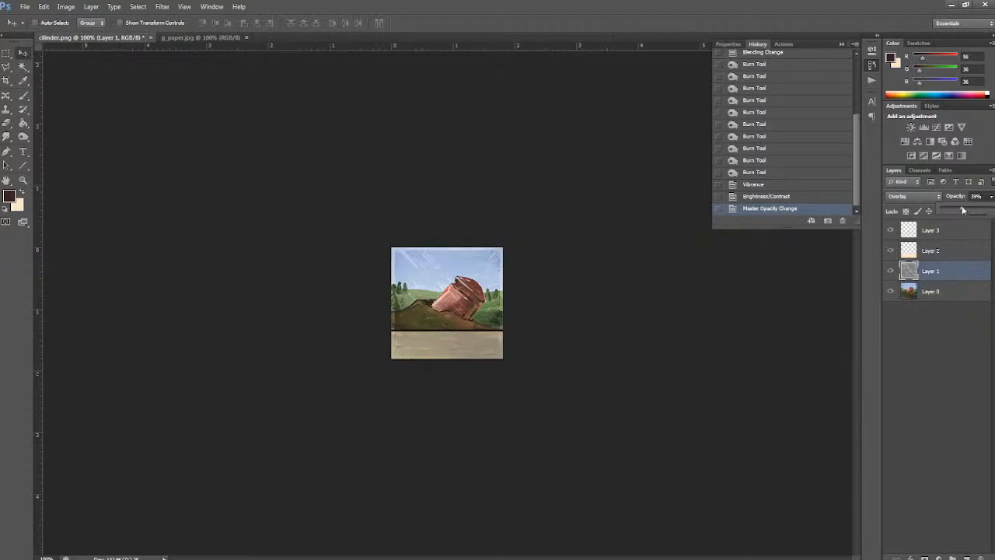
left_click_drag(943, 273, 900, 238)
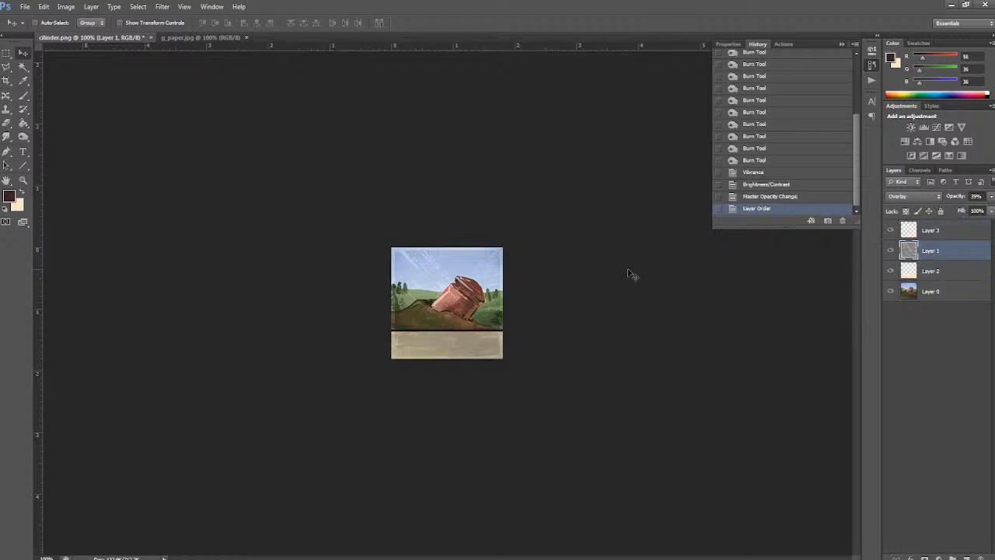
left_click_drag(932, 253, 935, 231)
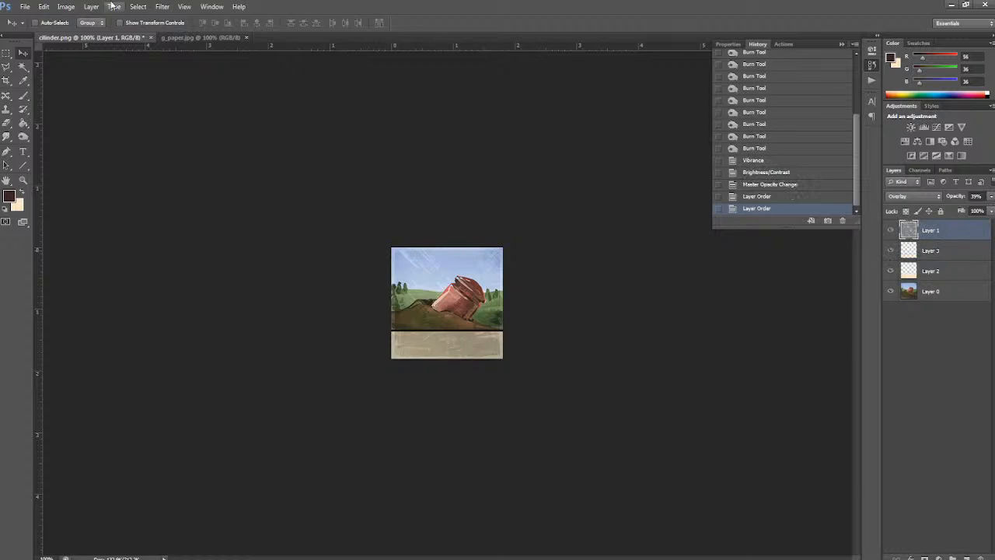
- Darken the scratched texture's midtones with Levels, using a midtone input of about 0.56 and a white point of 255
left_click(66, 6)
left_click(76, 5)
left_click(67, 6)
mouse_move(116, 33)
left_click(196, 42)
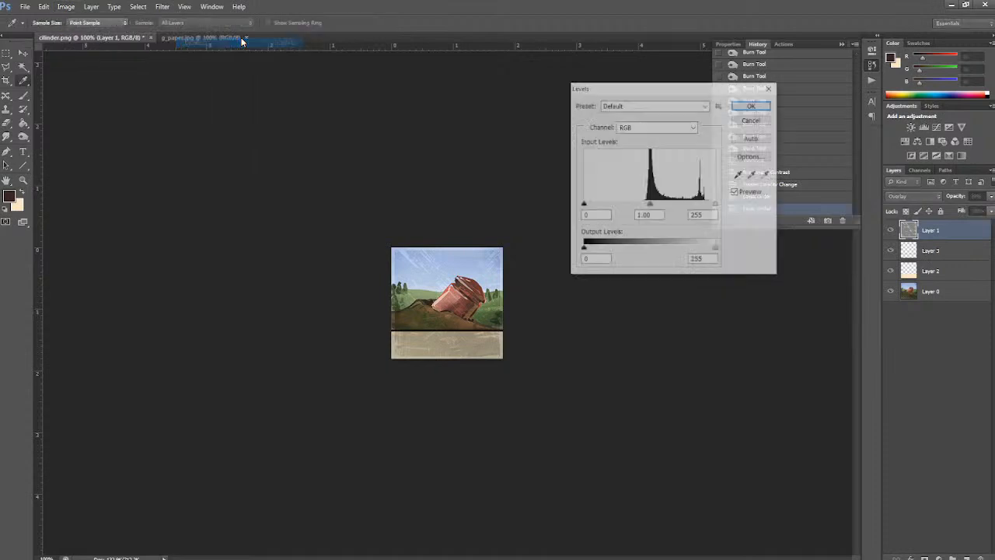
mouse_move(716, 205)
left_mouse_down()
mouse_move(680, 207)
mouse_move(708, 205)
left_mouse_up()
mouse_move(647, 206)
left_mouse_down()
mouse_move(661, 207)
mouse_move(649, 206)
left_mouse_up()
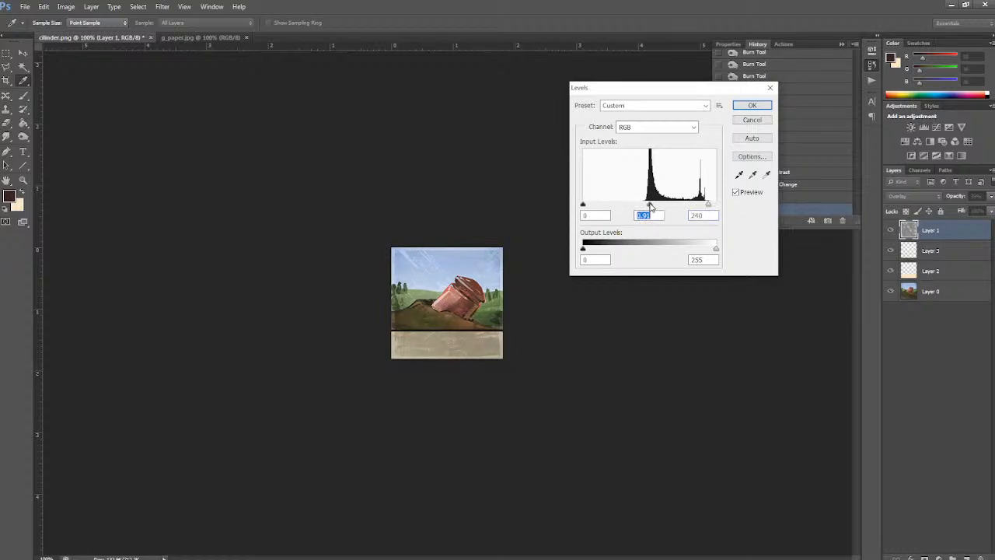
left_click_drag(708, 205, 716, 205)
left_click_drag(655, 205, 677, 212)
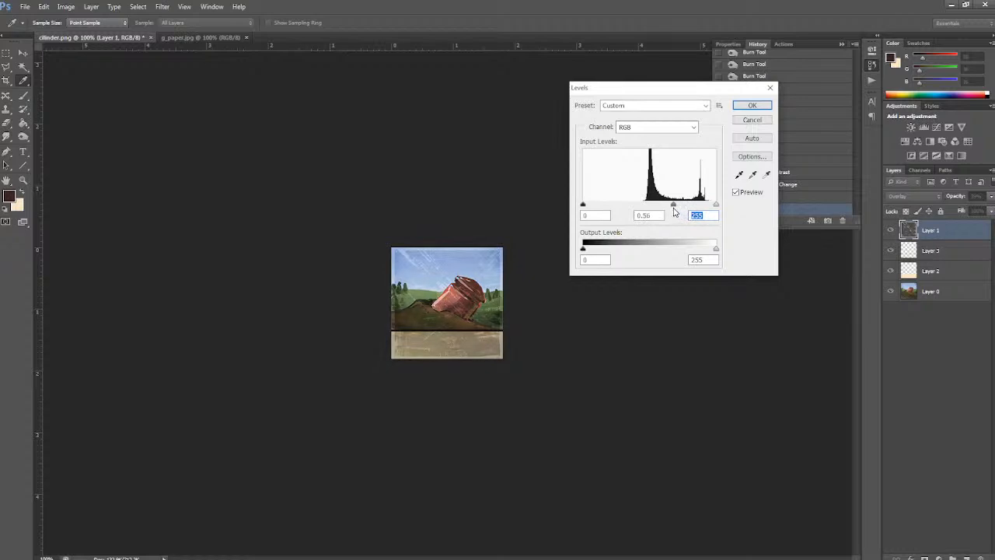
left_click(751, 109)
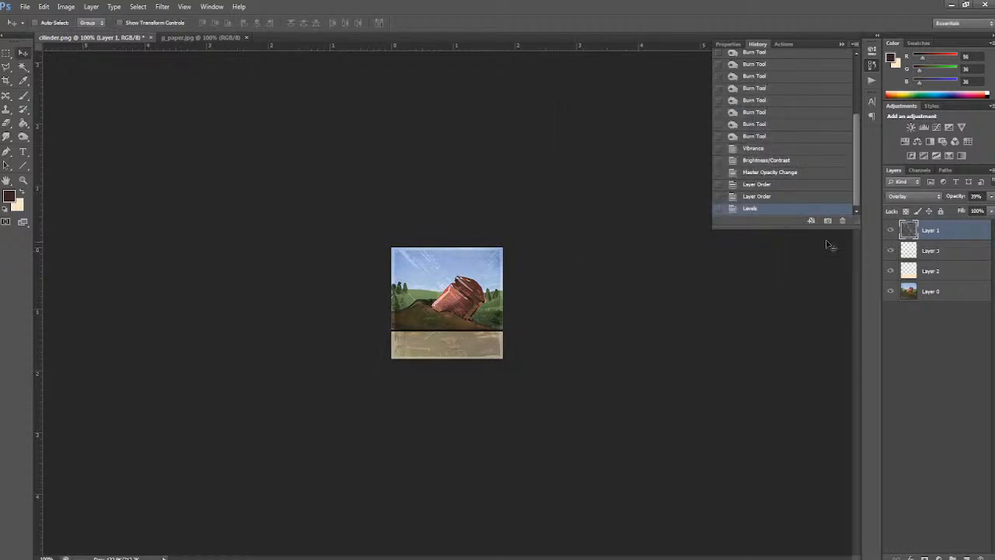
- Move the texture layer back directly above the base picture layer and reduce its opacity to 31%
left_click_drag(937, 232, 928, 285)
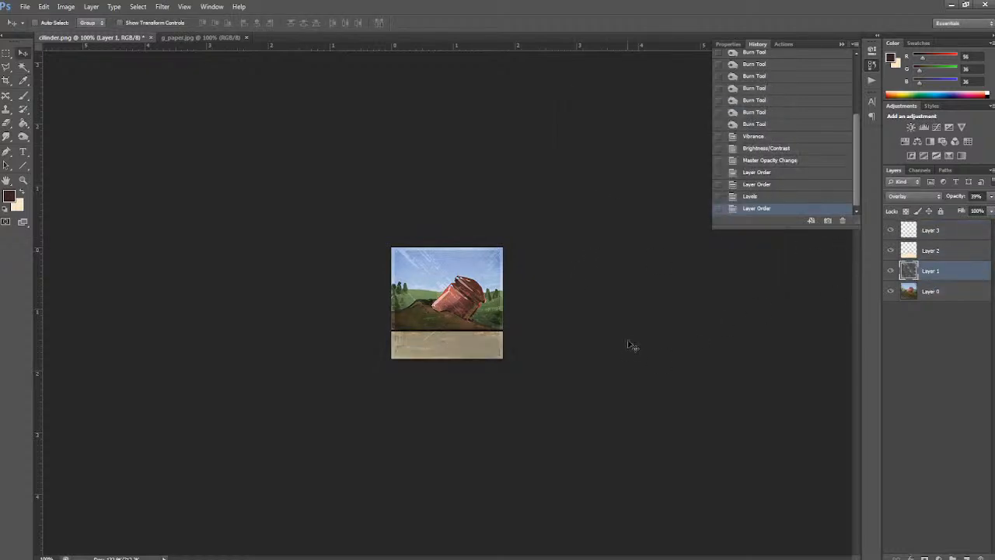
key("ctrl+plus")
key("ctrl+minus")
left_click(990, 197)
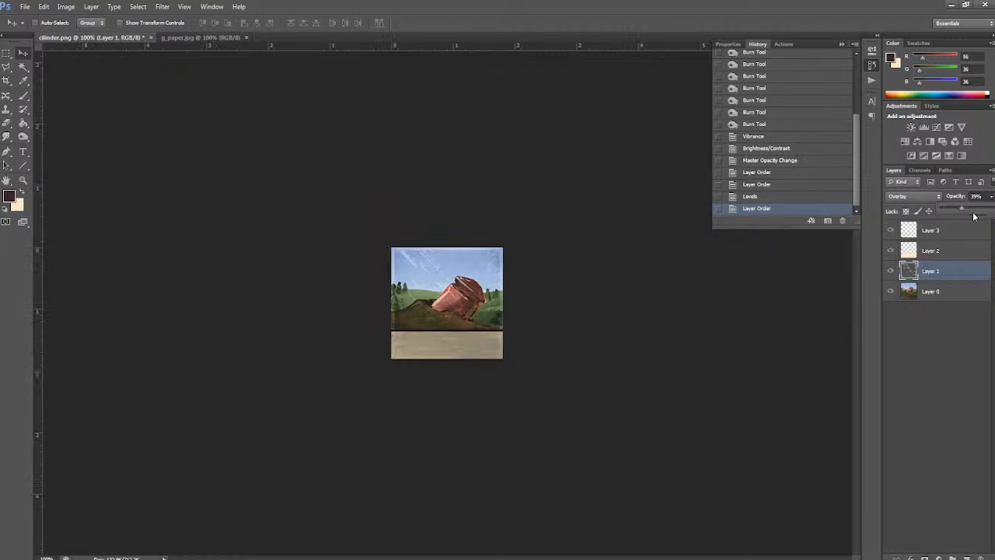
left_click_drag(961, 210, 957, 210)
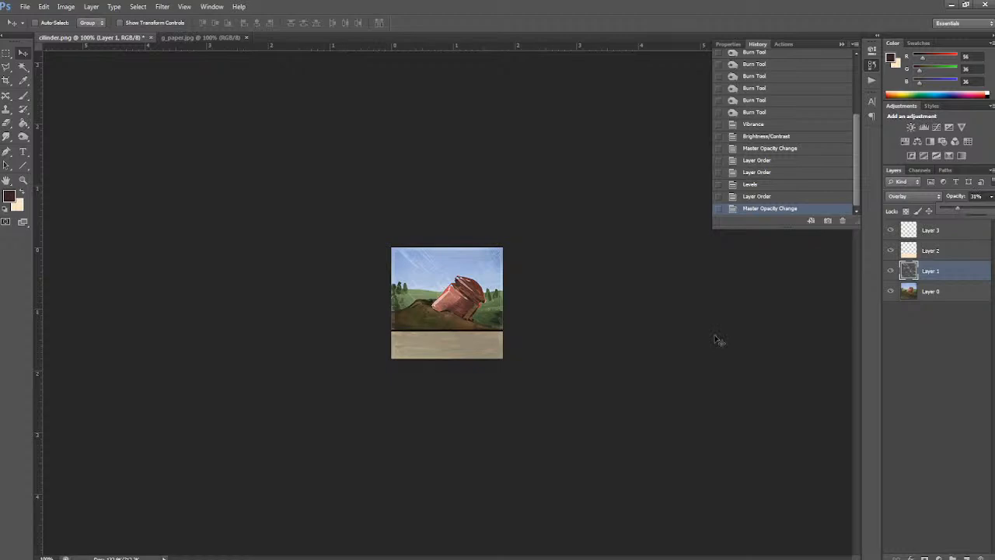
- Scale the texture layer to about 105% so it extends slightly past the canvas edges, and apply the transform
left_click(43, 6)
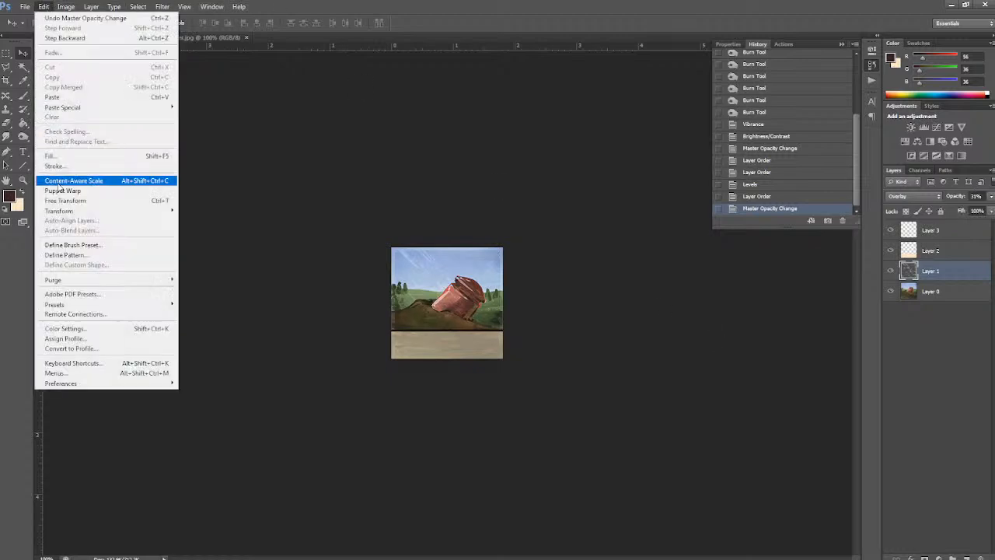
mouse_move(68, 211)
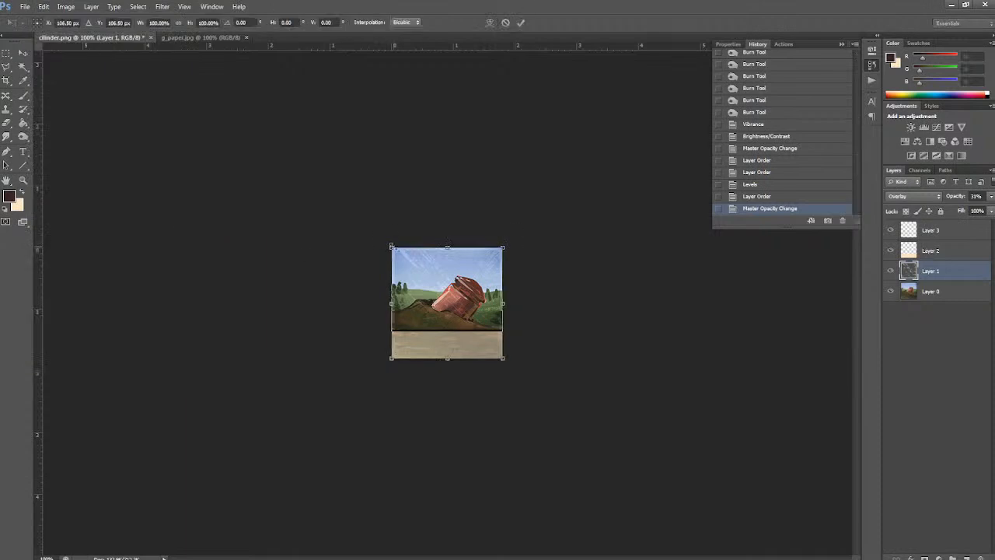
left_click_drag(388, 244, 384, 239)
left_click_drag(504, 360, 504, 362)
key("Right")
key("Down")
key("Right")
key("Down")
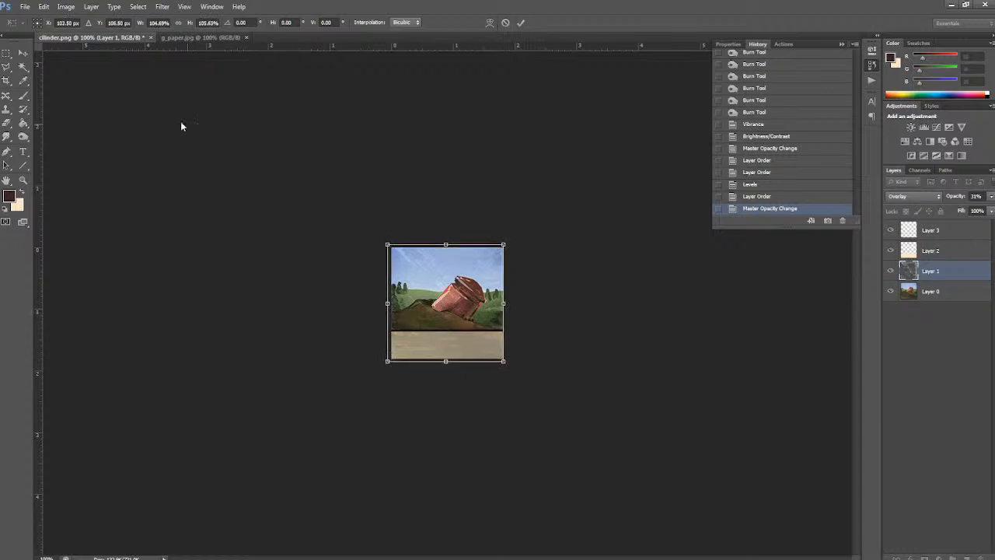
left_click(24, 55)
left_click(478, 211)
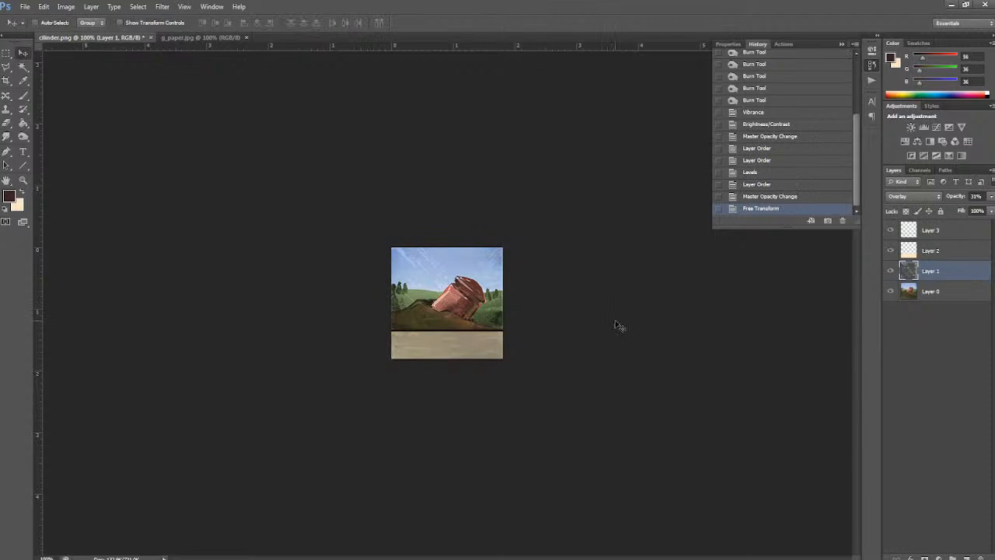
- Lower the opacity of the dark line layer along the strip's upper edge
left_click(933, 230)
left_click(992, 195)
left_click_drag(984, 211, 972, 212)
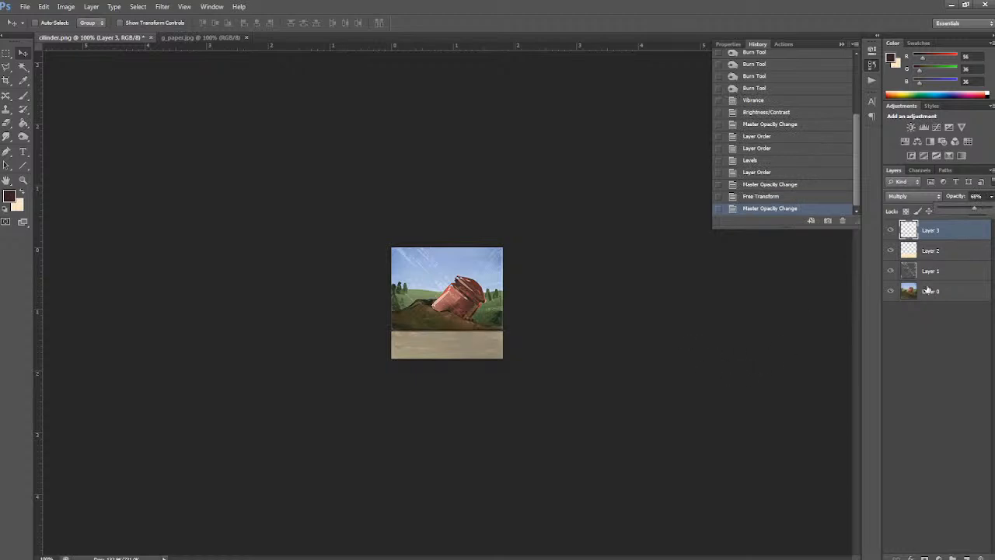
- Select the cream strip layer and set the foreground color to a dark red, about RGB 135, 25, 25
left_click(939, 251)
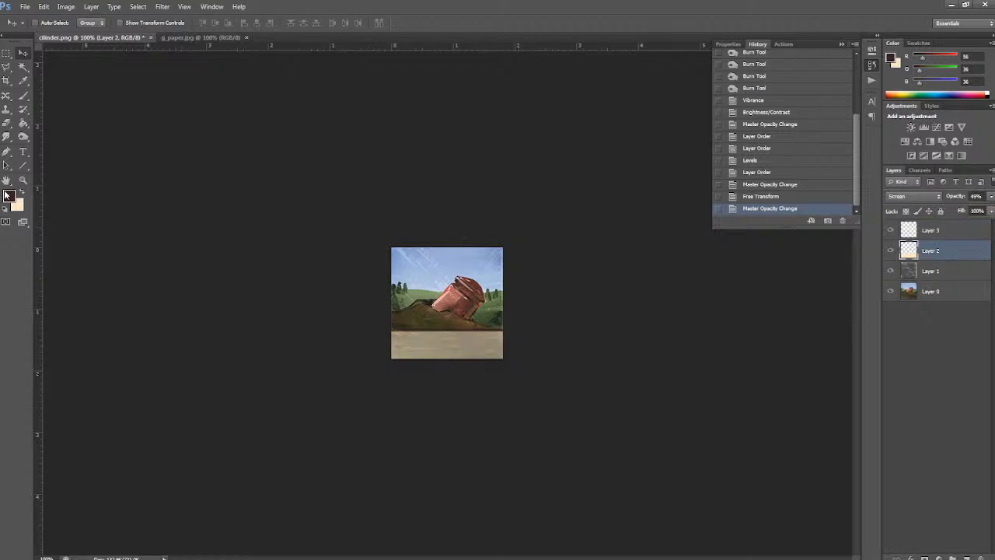
left_click(21, 191)
left_click(8, 196)
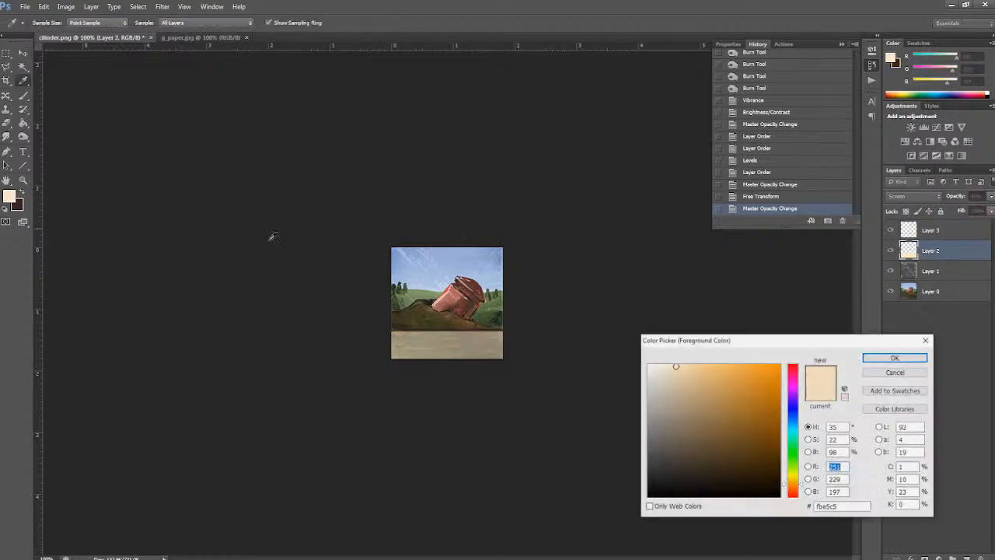
left_click_drag(791, 382, 807, 355)
mouse_move(753, 417)
left_mouse_down()
mouse_move(767, 409)
mouse_move(756, 427)
left_mouse_up()
left_click(874, 360)
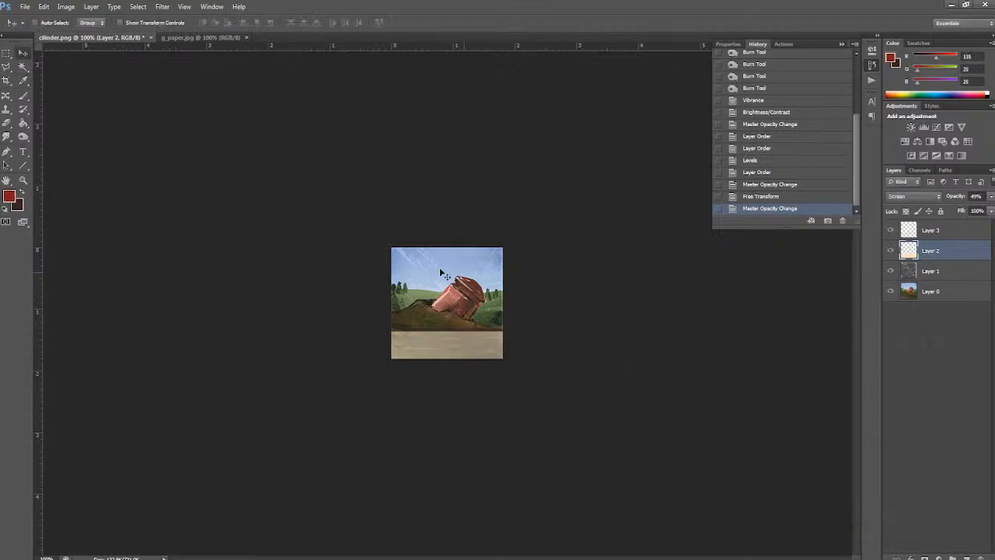
- Load the cream strip's outline as a selection, fill it with the dark red foreground color, and deselect
left_click(47, 6)
left_click(48, 5)
left_click(909, 251, "ctrl")
left_click(43, 6)
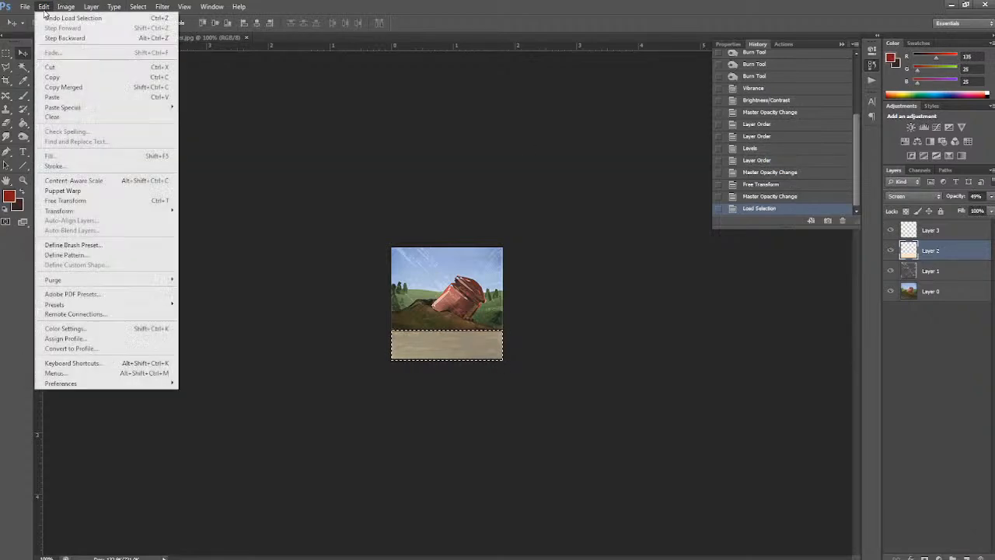
left_click(62, 158)
left_click(557, 162)
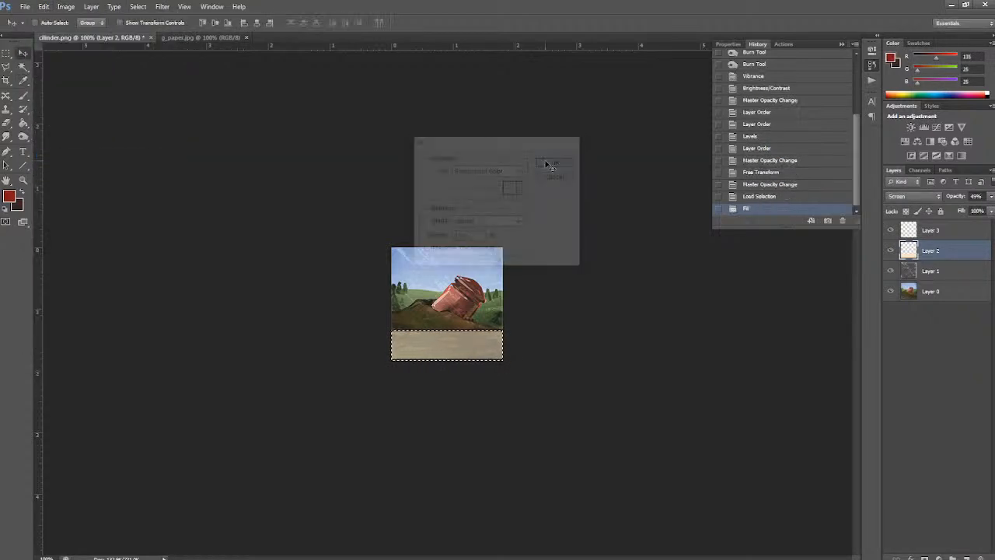
key("ctrl+d")
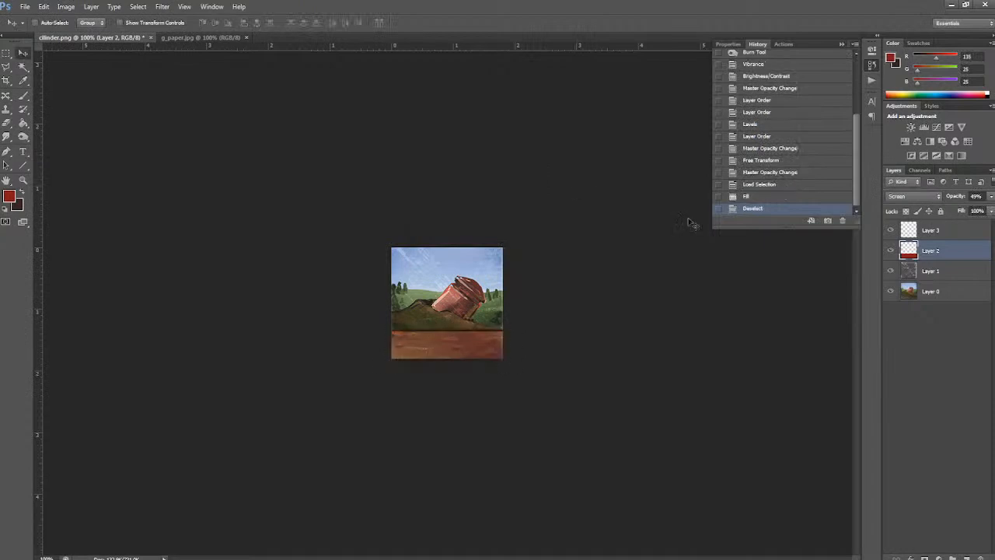
- Try Multiply on the red strip layer, then set its blend mode to Normal and its opacity to 100%
left_click(908, 200)
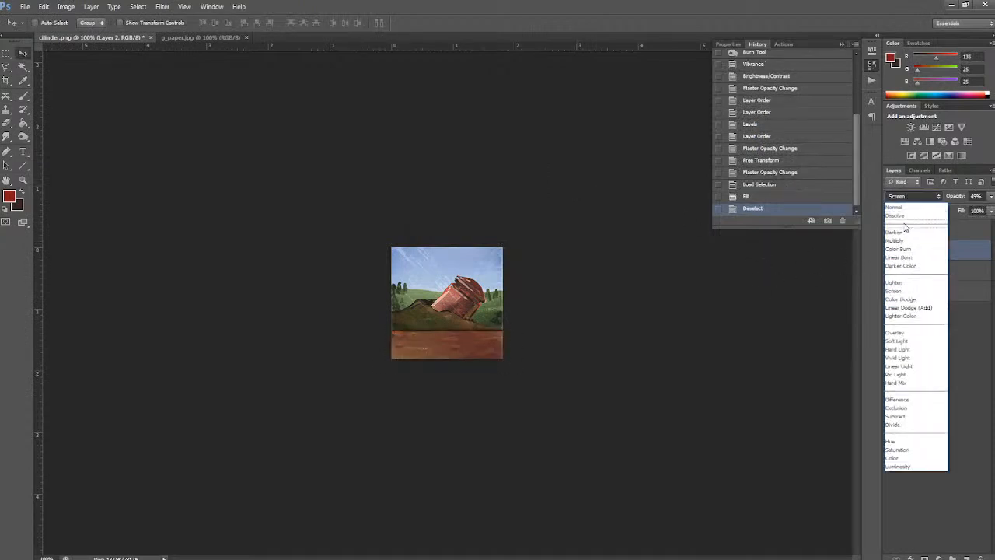
left_click(897, 242)
left_click(919, 199)
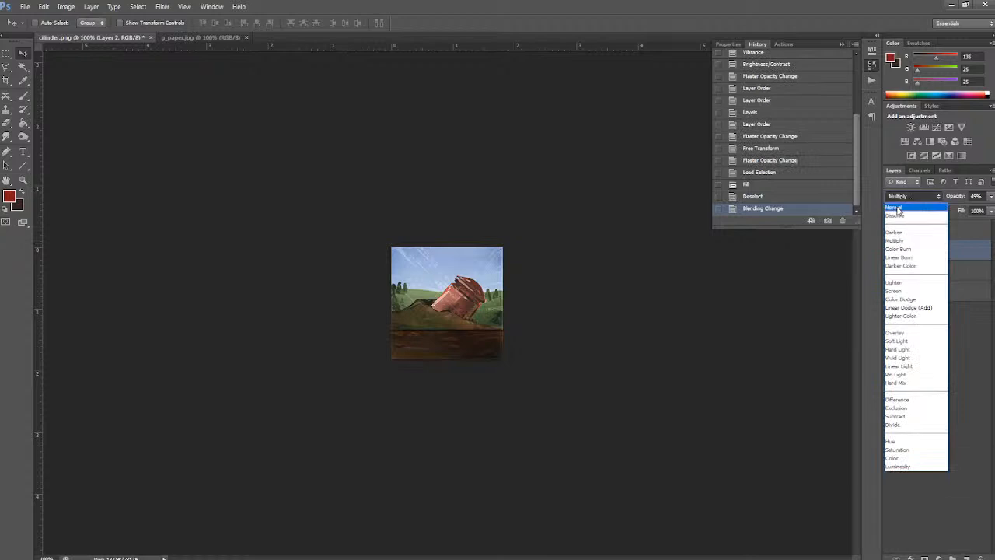
left_click(898, 209)
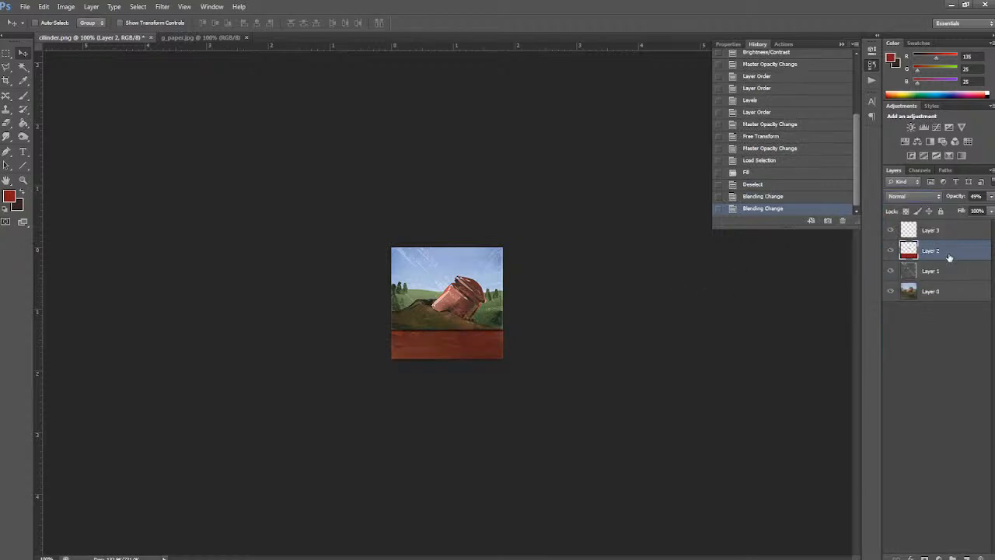
left_click(992, 197)
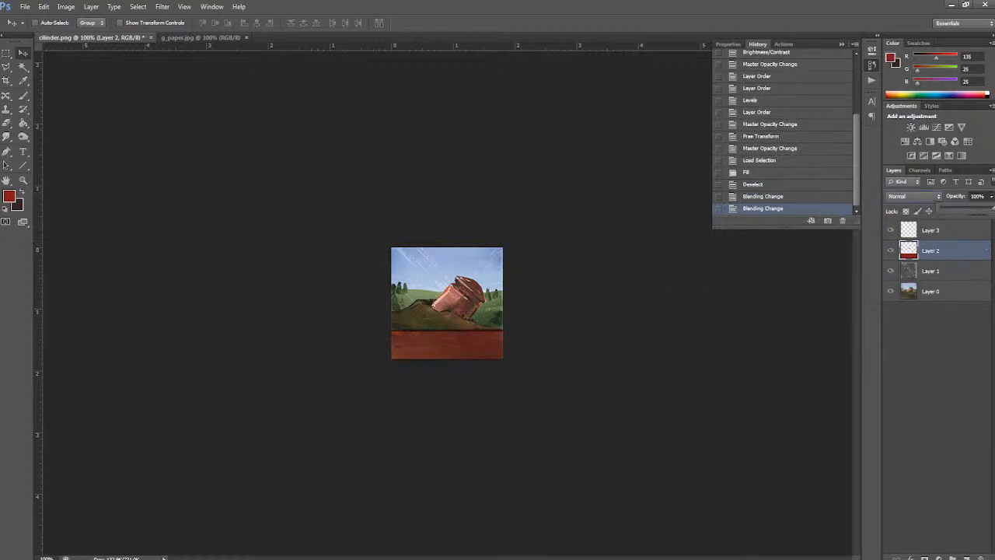
left_click_drag(991, 209, 994, 209)
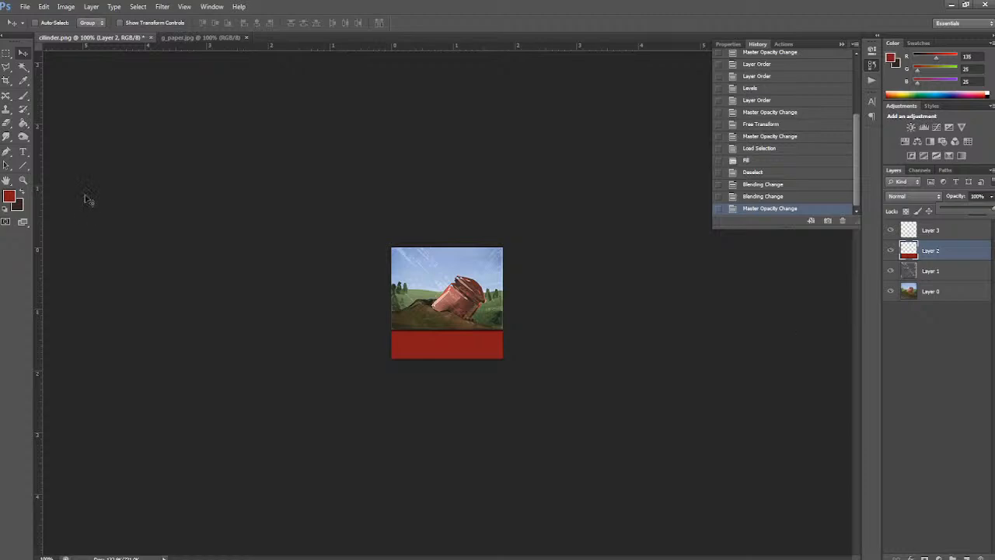
- Darken the bottom edge and lower corners of the red strip with the Burn tool
left_click(23, 137)
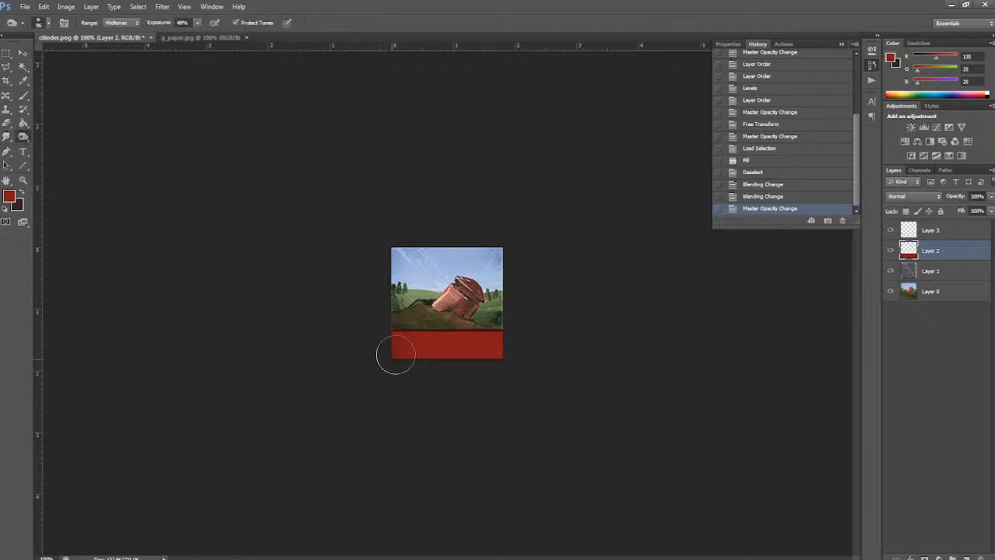
mouse_move(497, 364)
left_mouse_down()
mouse_move(446, 372)
mouse_move(380, 365)
left_mouse_up()
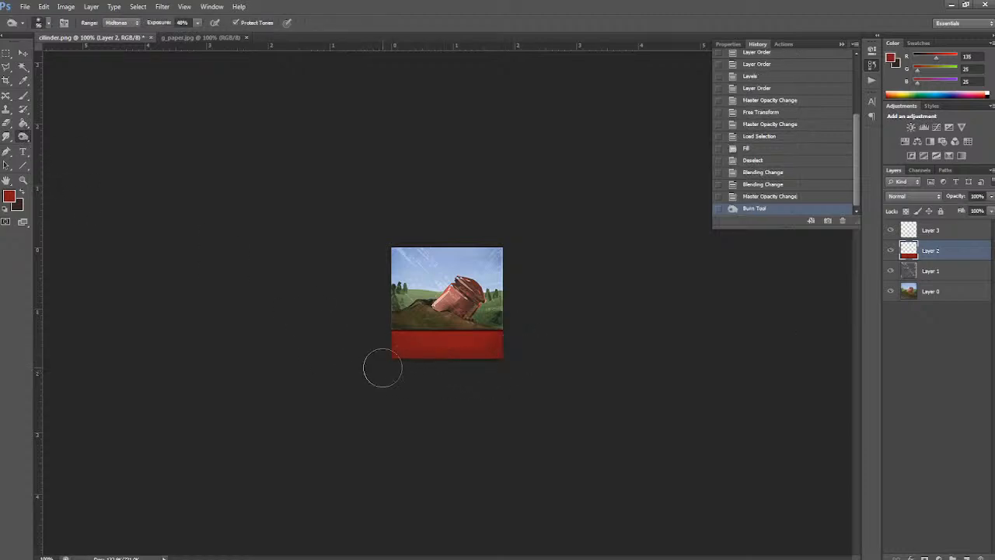
mouse_move(482, 374)
left_mouse_down()
mouse_move(518, 353)
mouse_move(498, 397)
left_mouse_up()
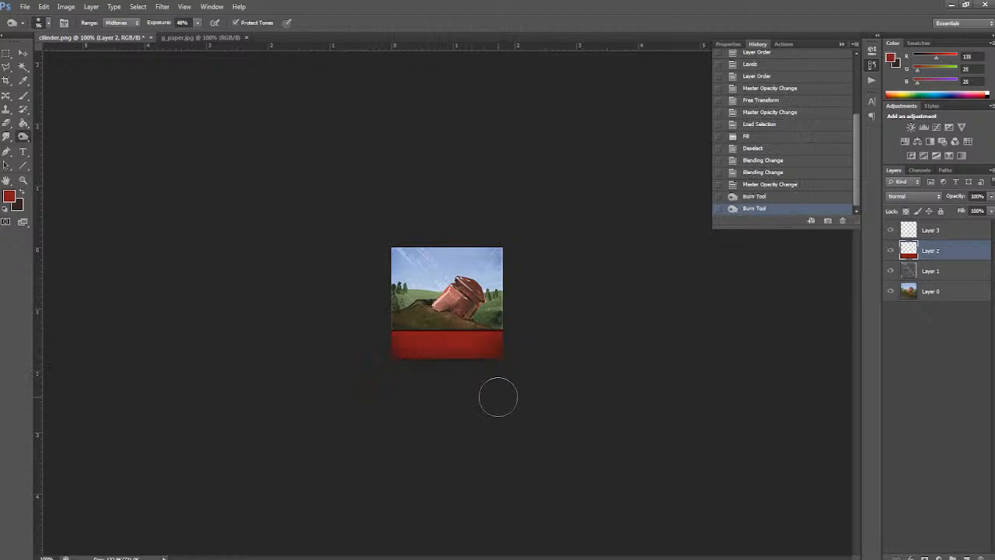
- Reduce the dark line layer's opacity to about 43% and nudge the line slightly downward
left_click(24, 53)
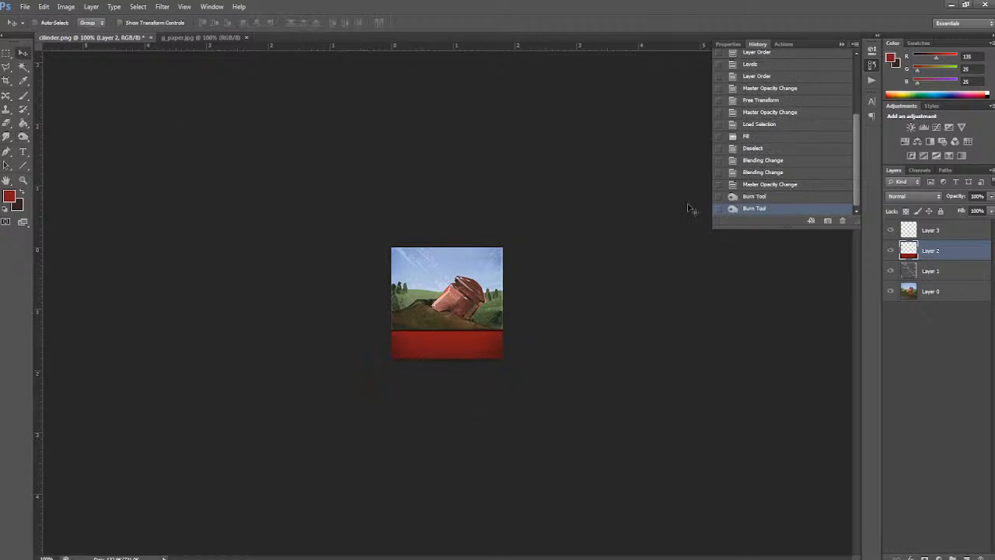
left_click(922, 228)
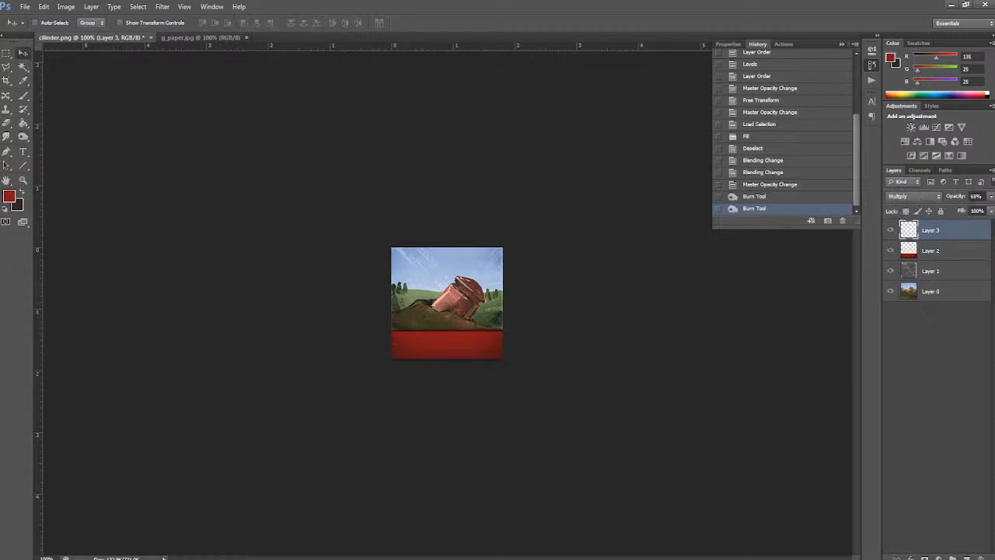
left_click_drag(992, 198, 963, 216)
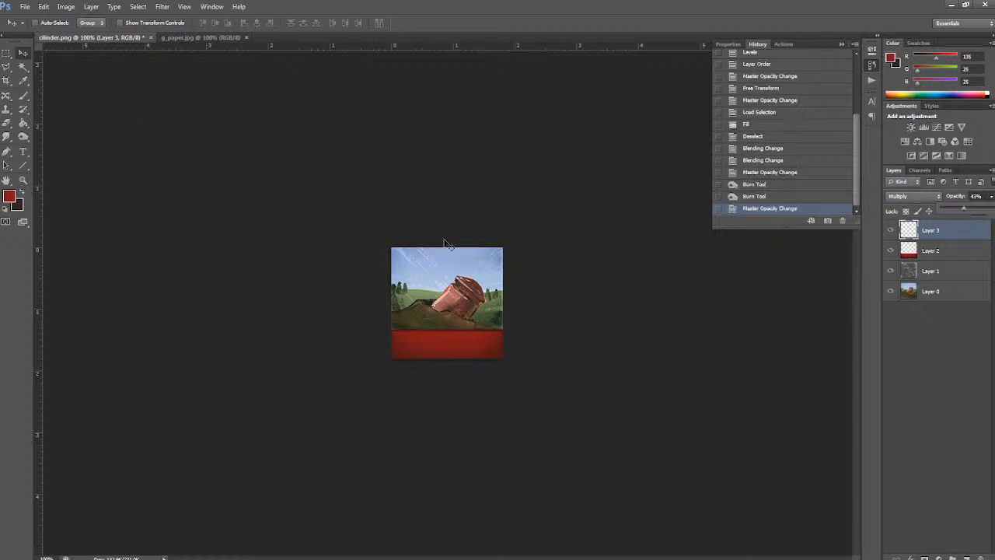
key("Down")
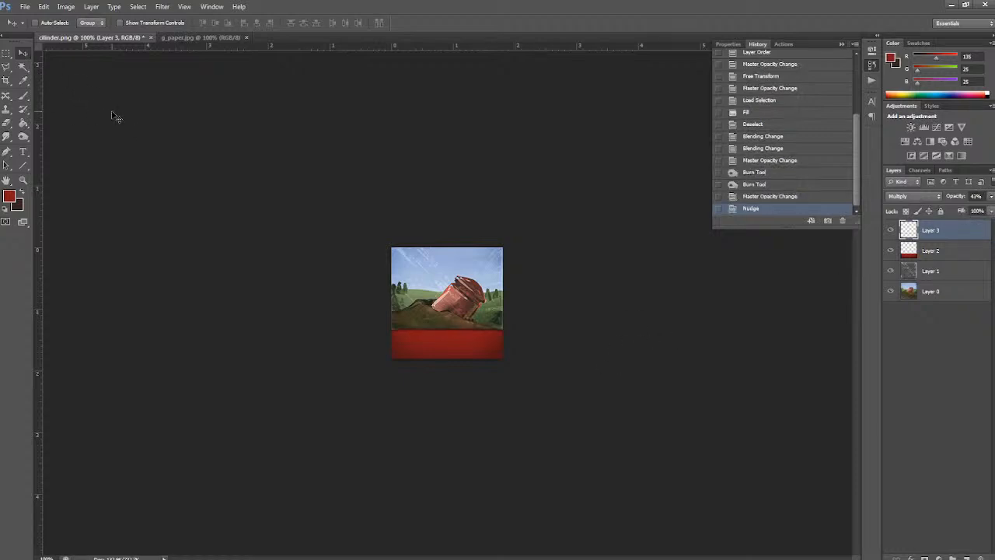
key("Down")
key("Down")
key("Down")
- Set the foreground color to white (ffffff)
key("ctrl+minus")
key("ctrl+plus")
key("ctrl+plus")
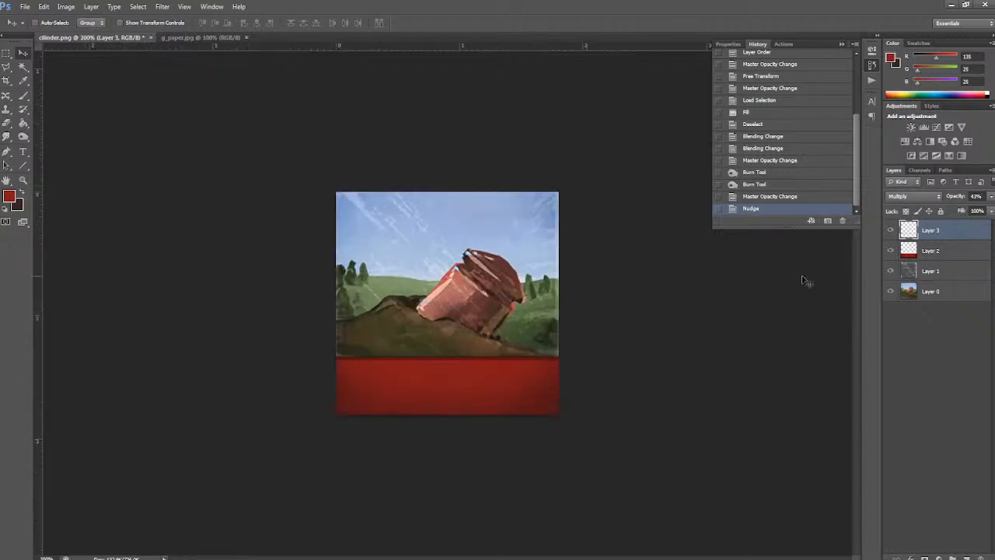
left_click(22, 193)
left_click(10, 196)
left_click_drag(682, 421, 628, 351)
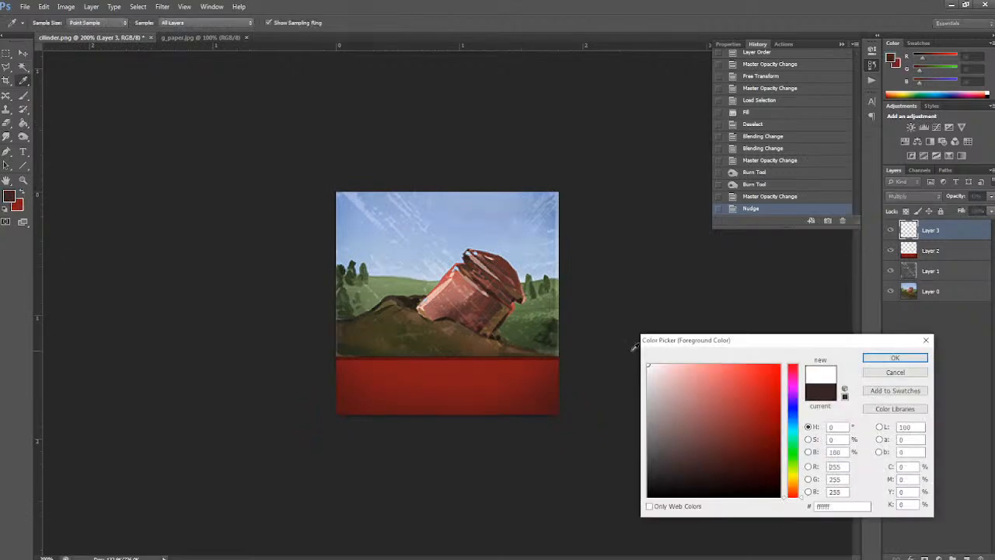
left_click(894, 358)
- Add the text "Olympus" over the red strip in the Enchanted Land font
key("v")
left_click(28, 154)
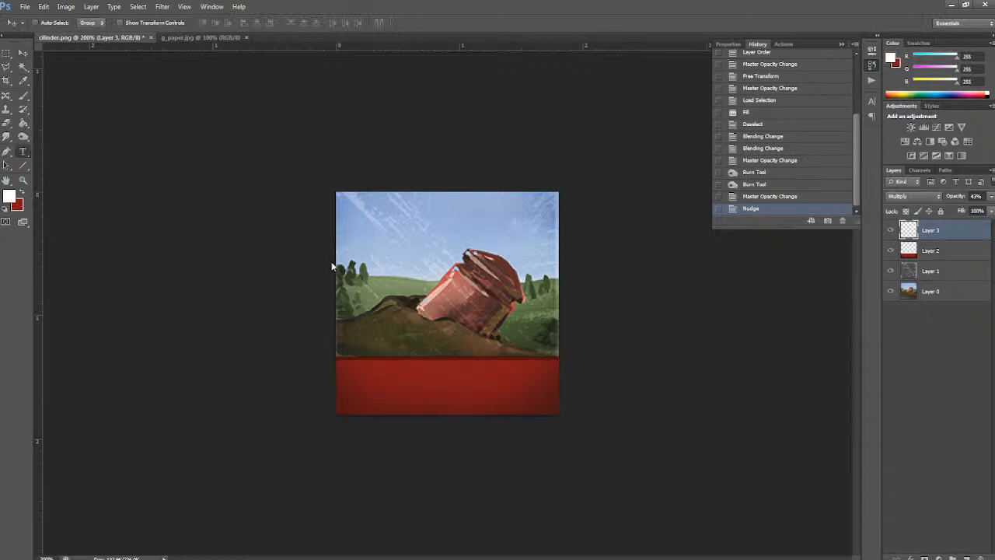
left_click(441, 384)
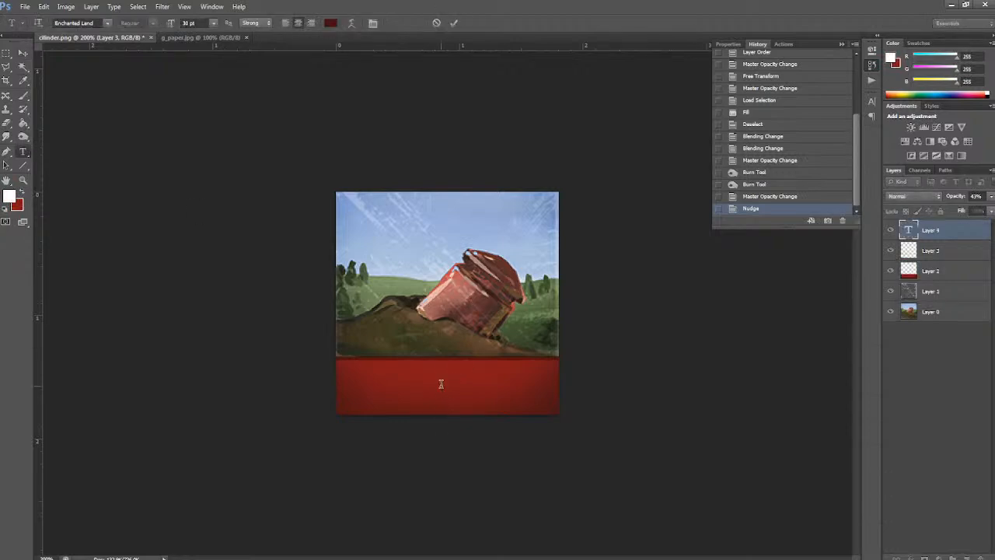
type("01")
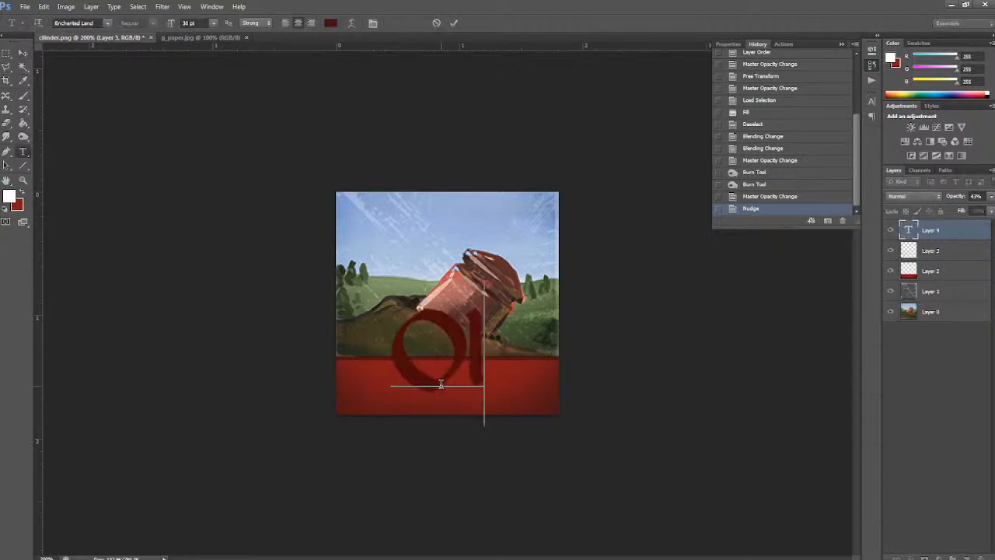
type("ympu")
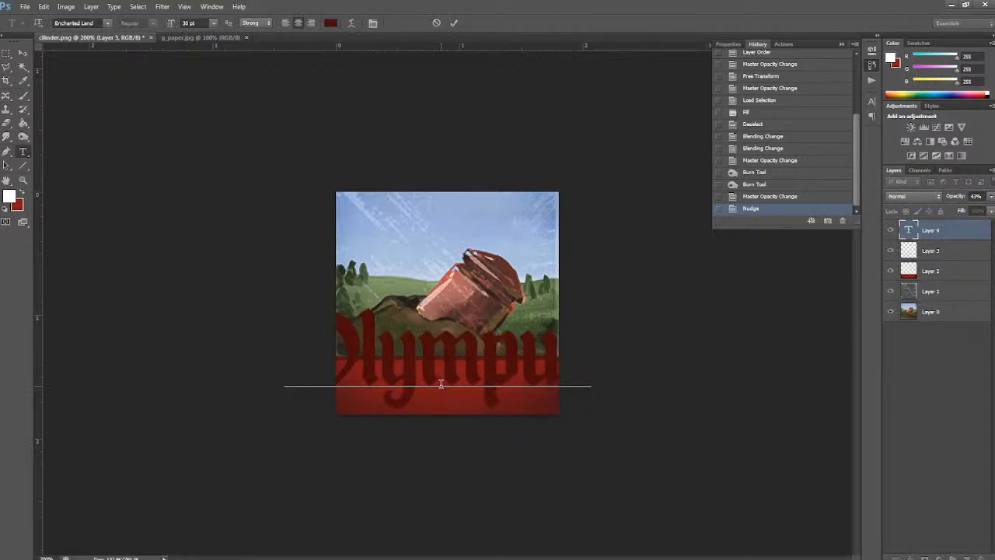
left_click(23, 54)
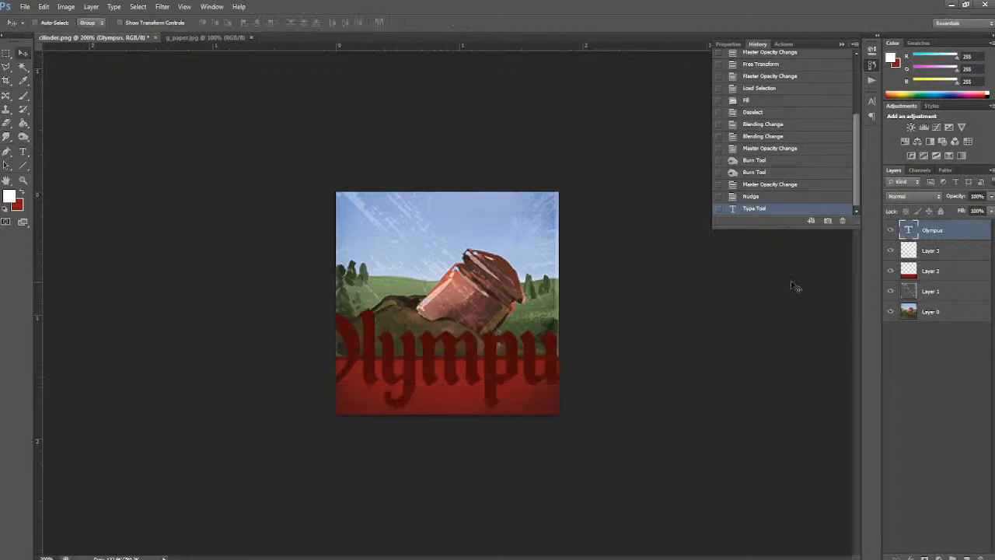
- Change the color of the "Olympus" text to white (ffffff)
double_click(911, 233)
left_click(330, 23)
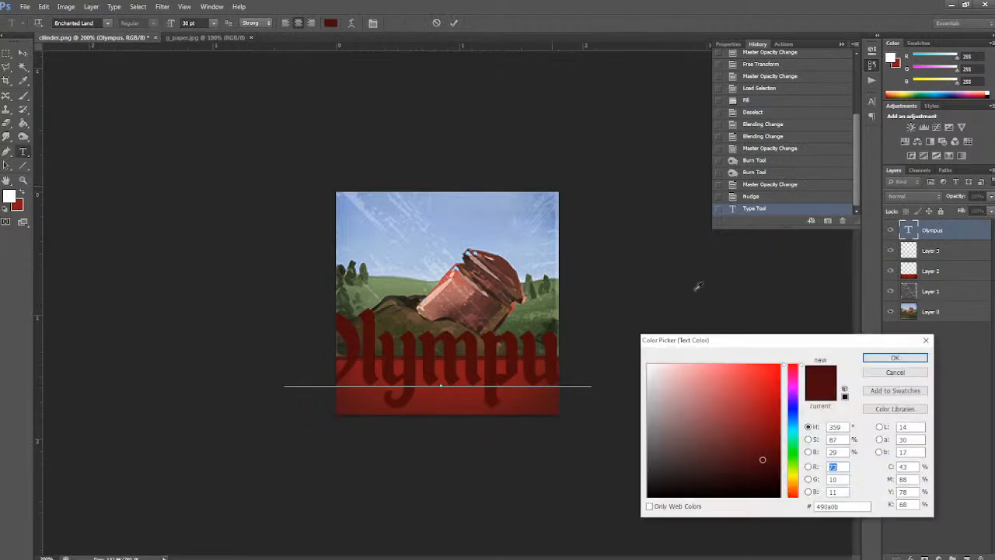
left_click_drag(650, 372, 633, 353)
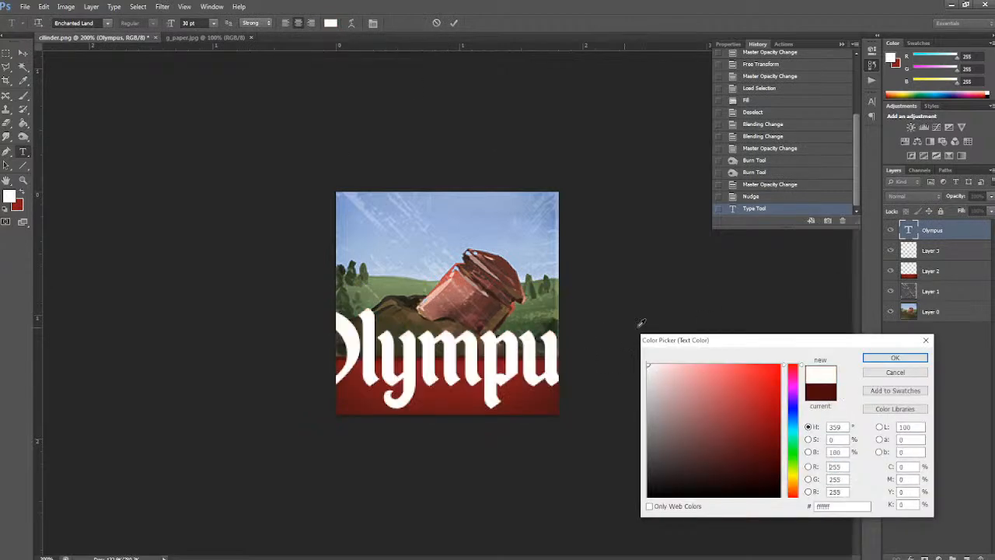
left_click(894, 358)
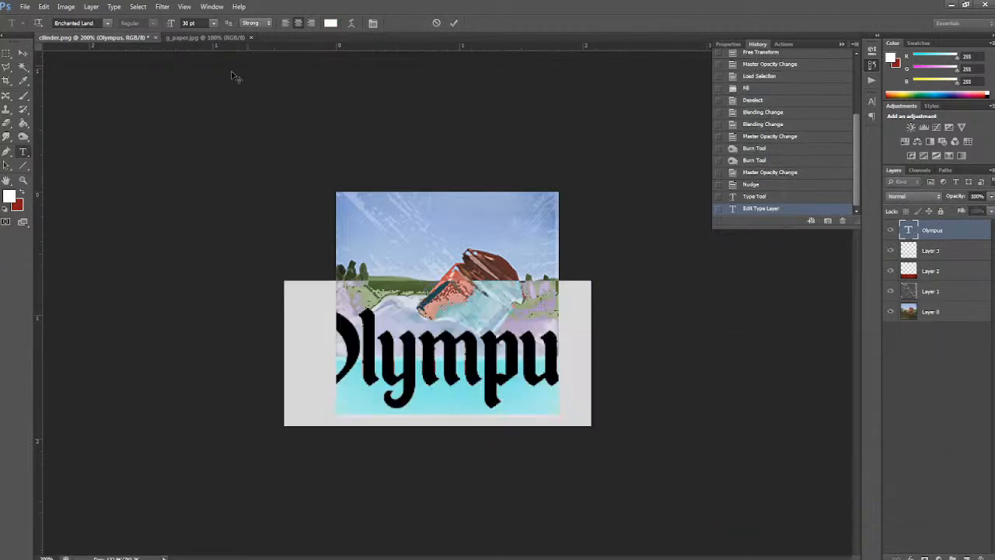
- Set the "Olympus" text size to 14 pt and move the text down inside the red strip
left_click(214, 23)
left_click(215, 117)
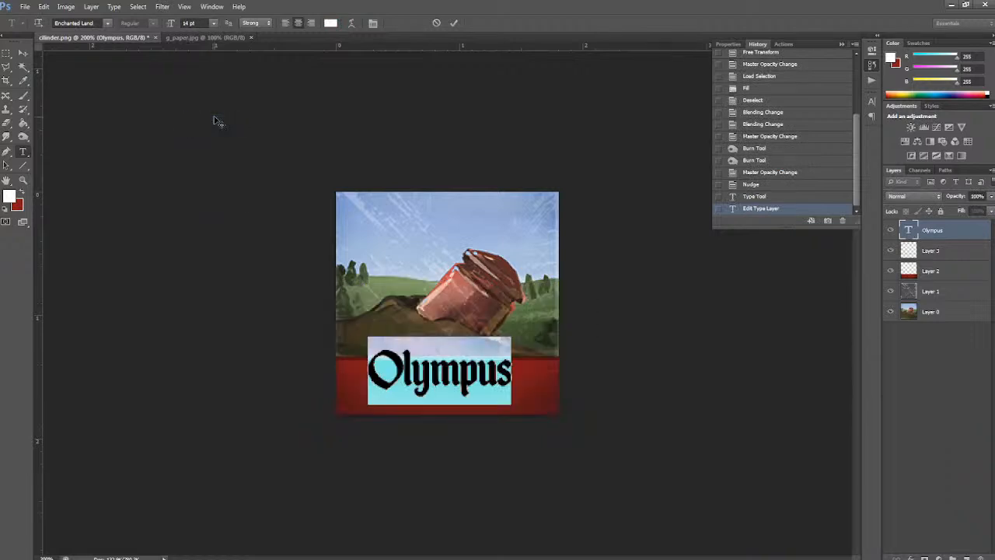
left_click(23, 53)
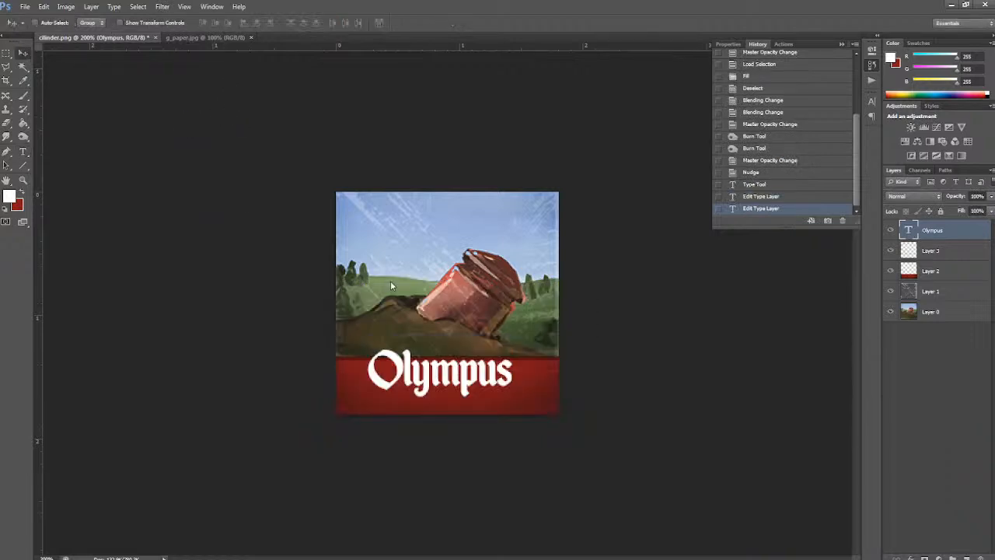
left_click_drag(511, 386, 511, 399)
- Change the "Olympus" text's font to Bahnschrift and retype the word in capitals as "OLYMPUS"
double_click(909, 230)
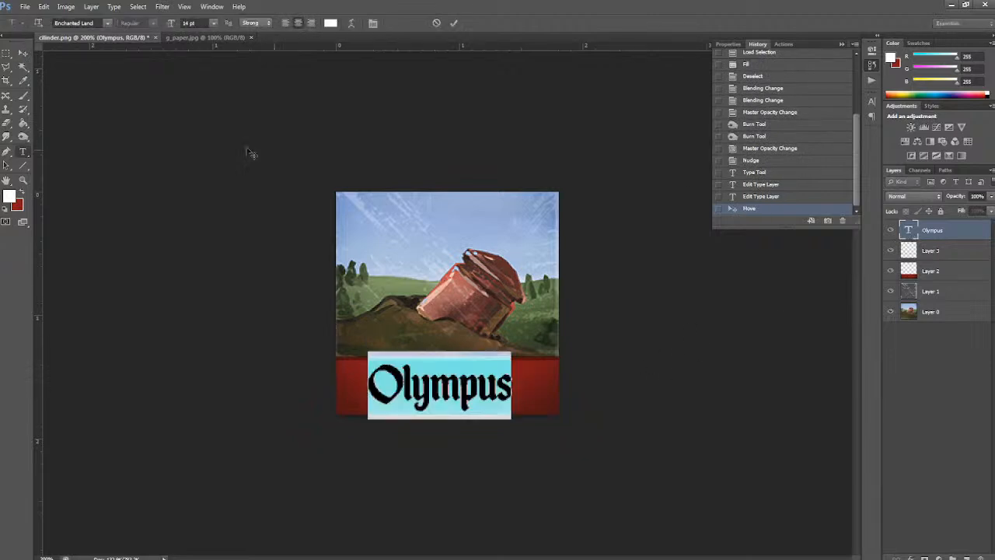
left_click(108, 24)
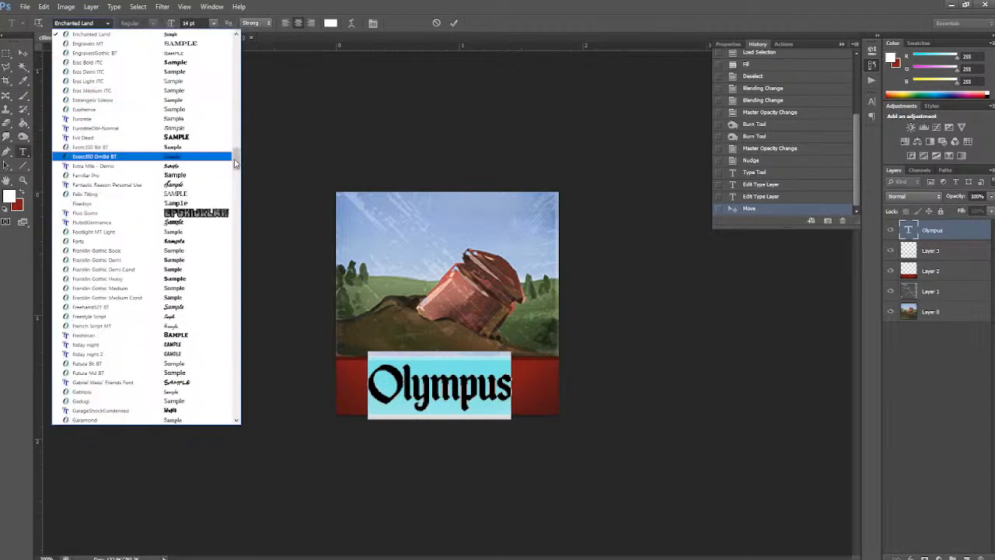
left_click_drag(236, 156, 236, 52)
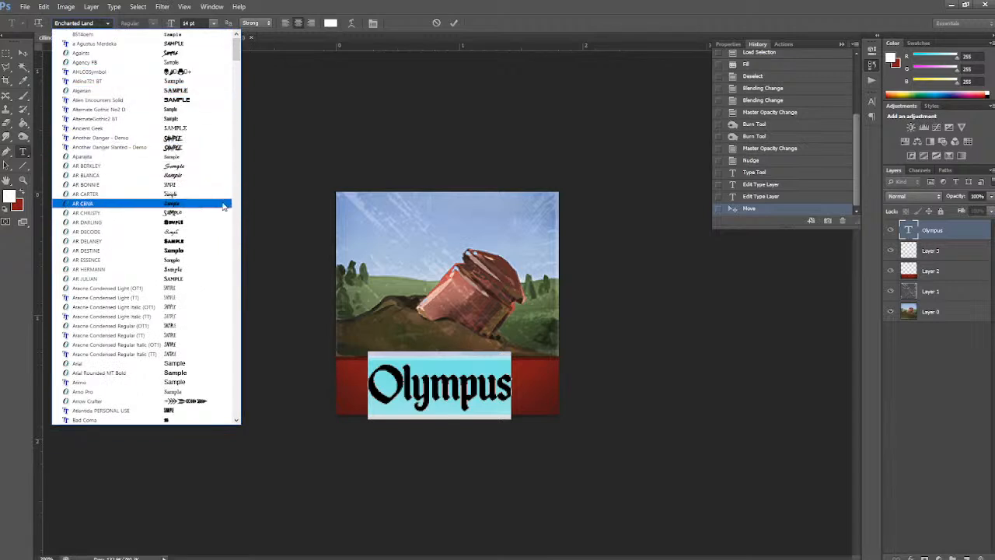
scroll(223, 206, "down", 1)
scroll(226, 208, "down", 4)
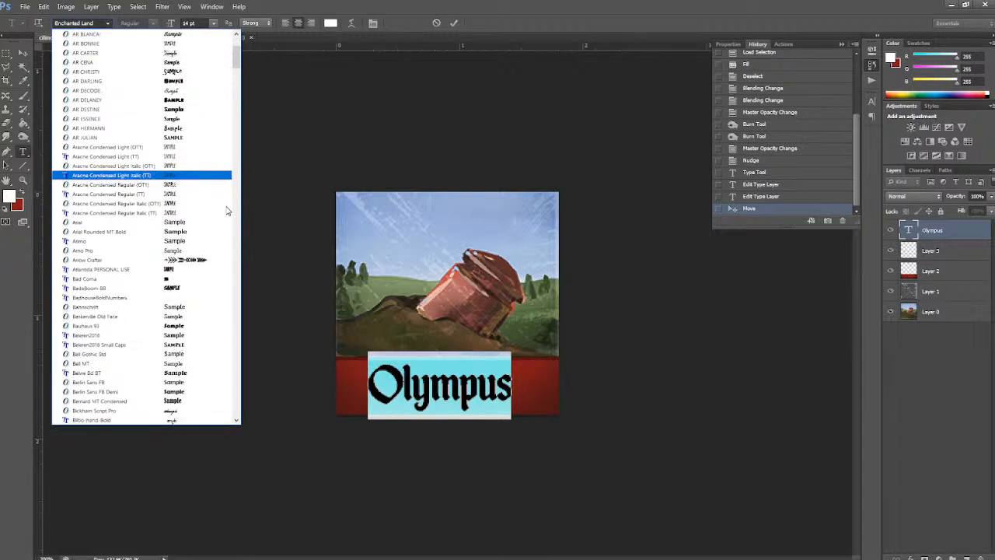
scroll(226, 210, "down", 1)
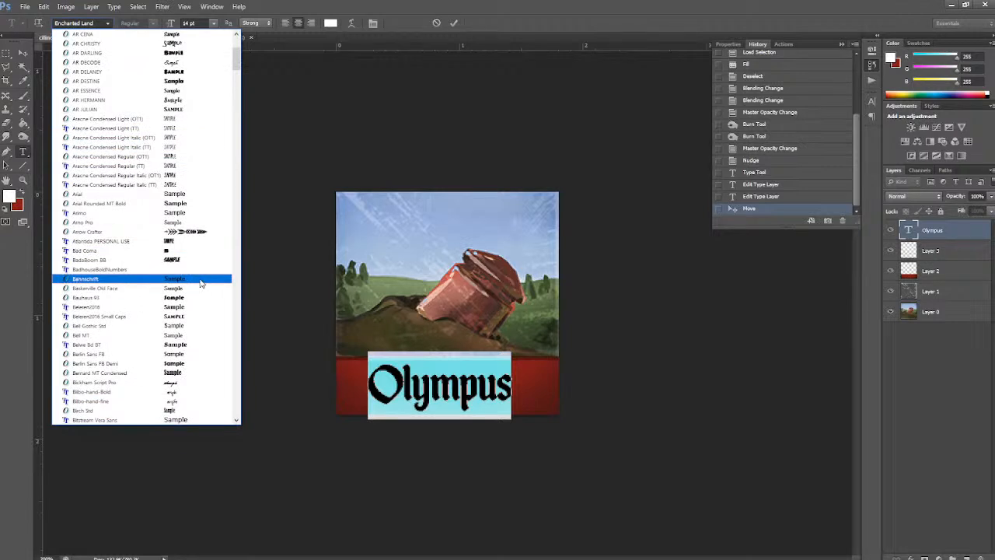
left_click(199, 280)
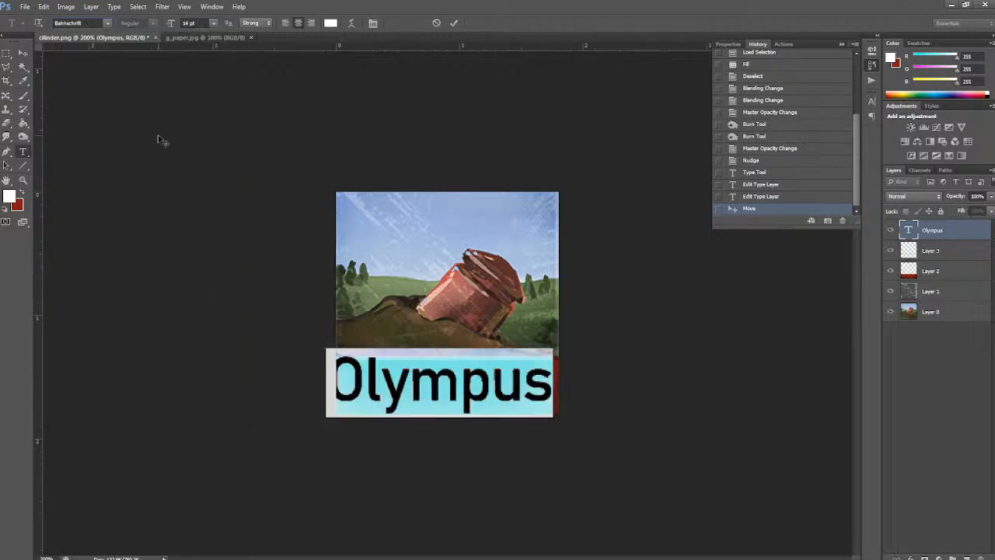
type("OL")
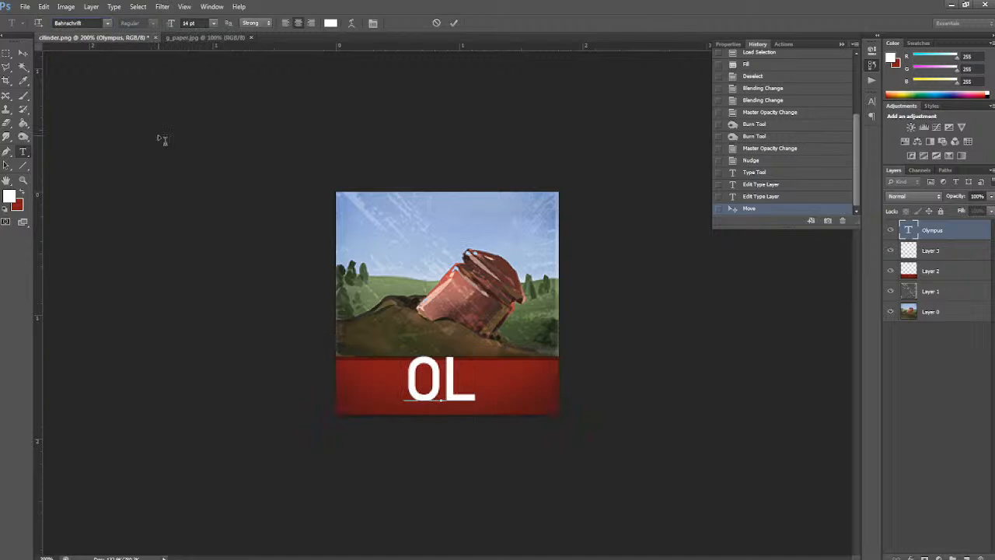
type("YMPUS")
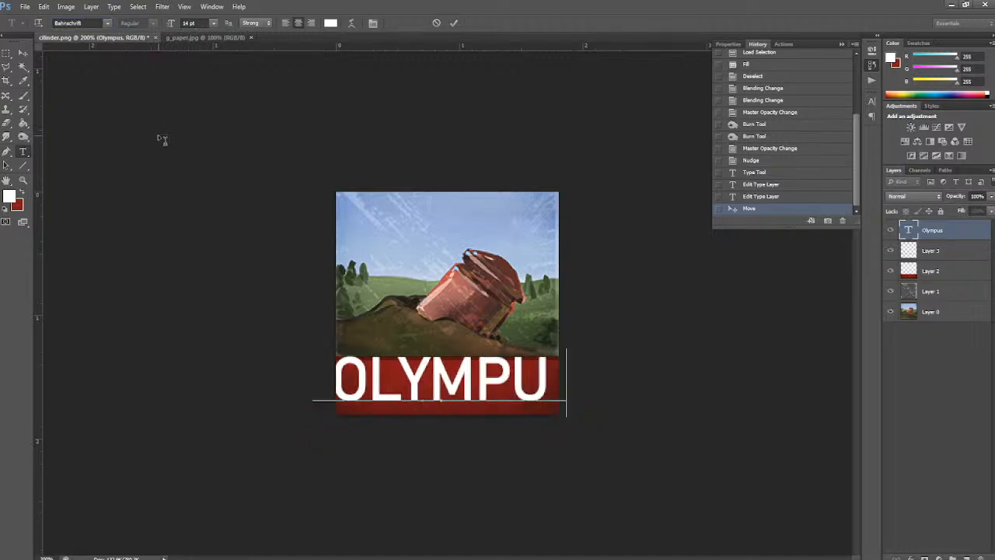
left_click(23, 52)
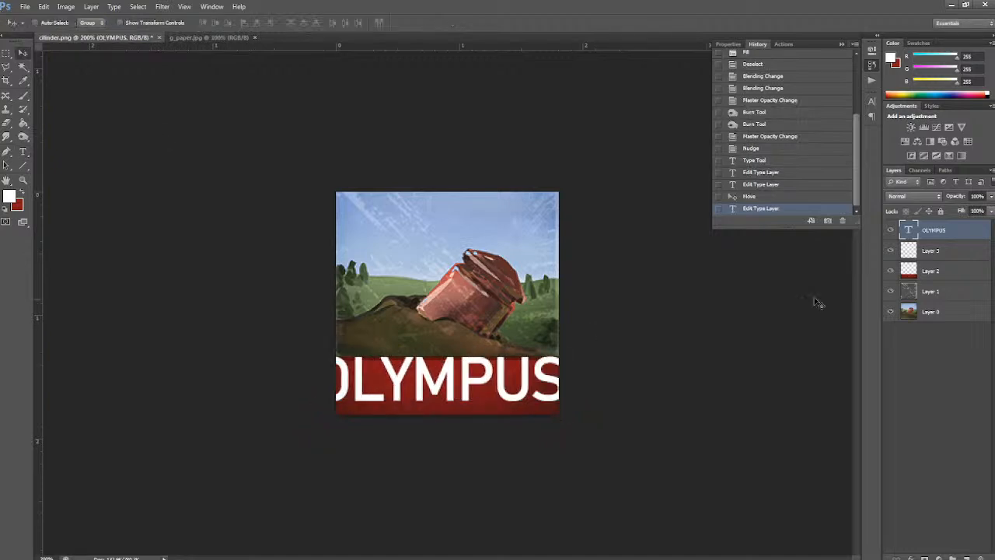
- Set the "OLYMPUS" text size to 11 pt and nudge the text slightly to the right within the red strip
double_click(908, 230)
left_click(213, 23)
left_click(213, 99)
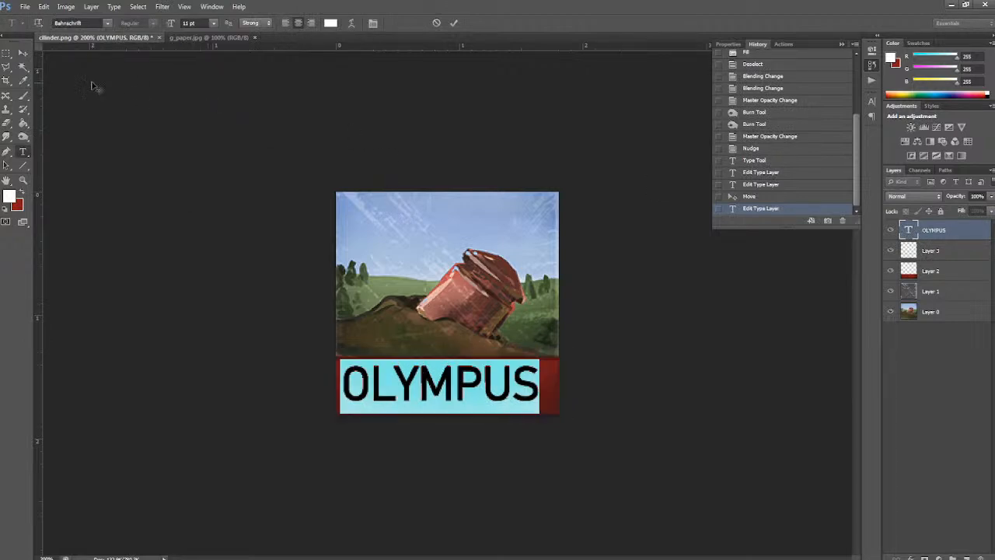
left_click(29, 54)
key("Right")
key("Right")
key("Right")
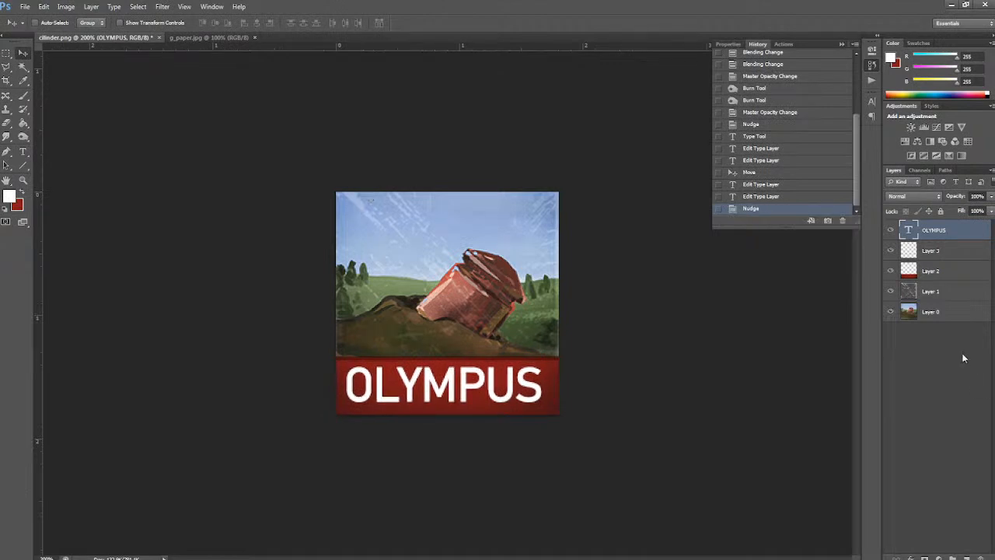
- Align the horizontal centers of the "OLYMPUS" text and Layer 0, and nudge the text slightly down in the red strip
left_click(933, 312, "ctrl")
left_click(91, 6)
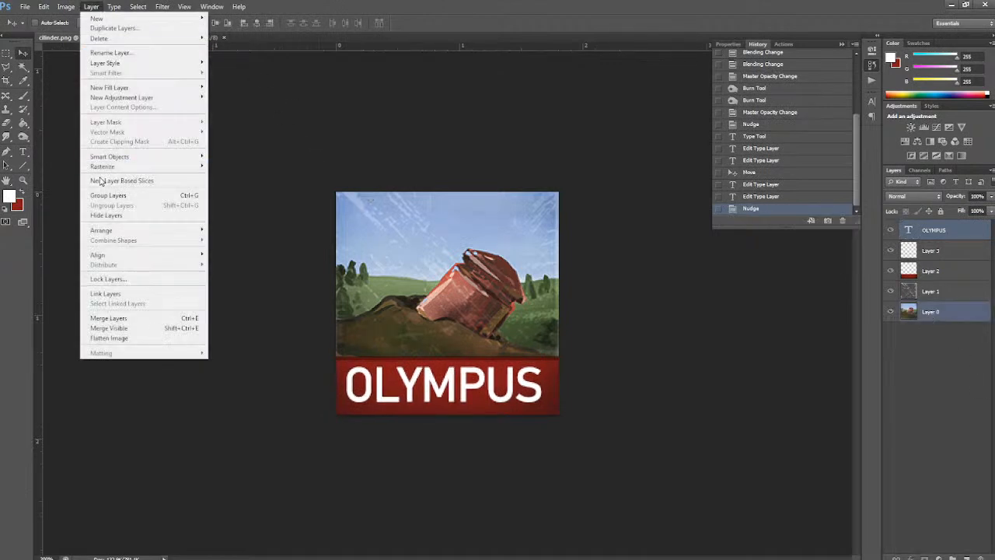
mouse_move(112, 255)
left_click(268, 302)
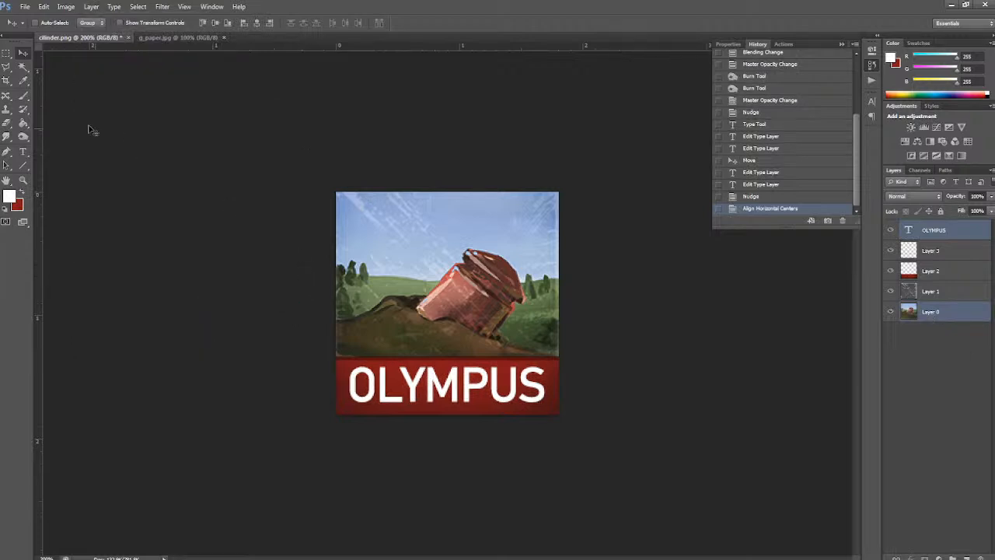
key("Right")
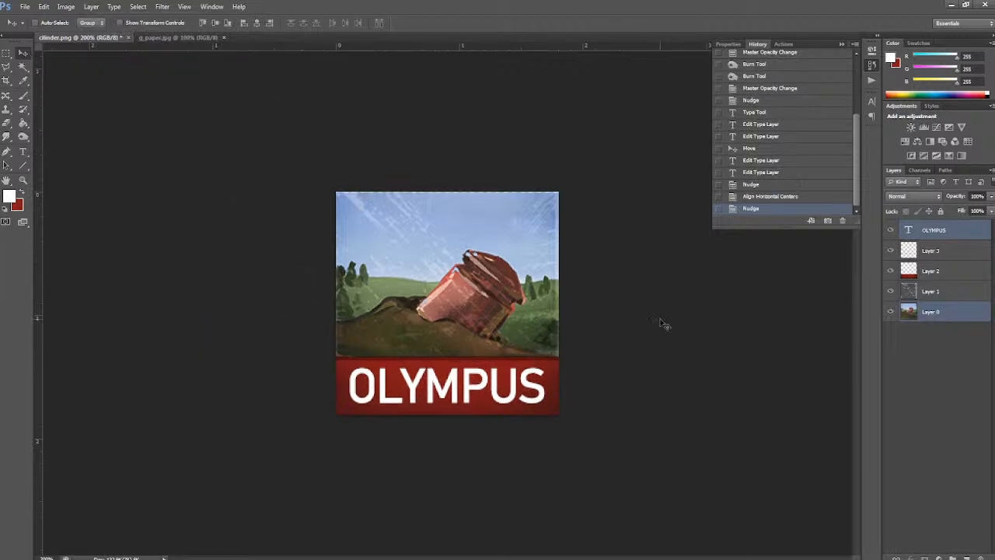
left_click(928, 235)
key("Down")
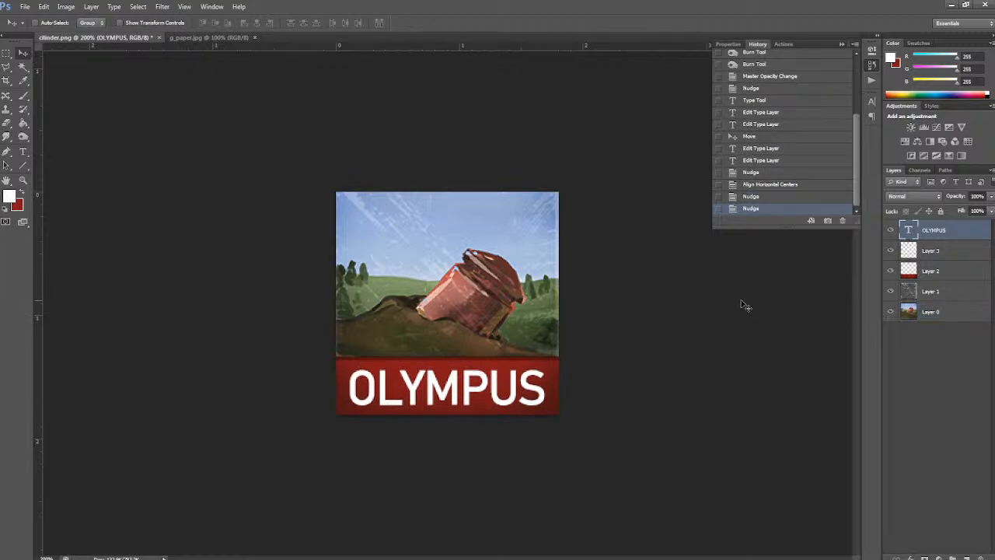
- Try the Bauhaus 93 and Birch Std fonts on the "OLYMPUS" text
key("ctrl+minus")
key("ctrl+minus")
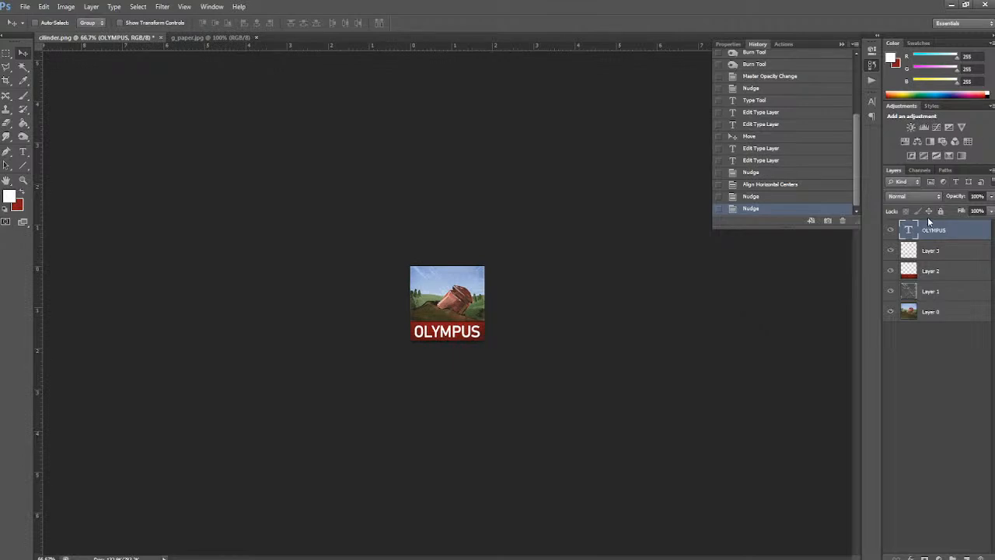
double_click(914, 233)
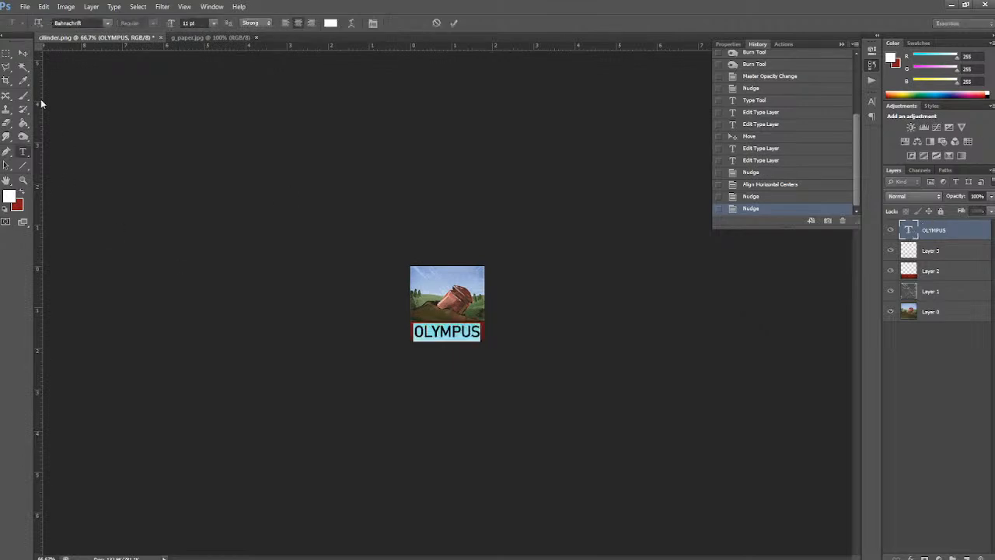
left_click(109, 25)
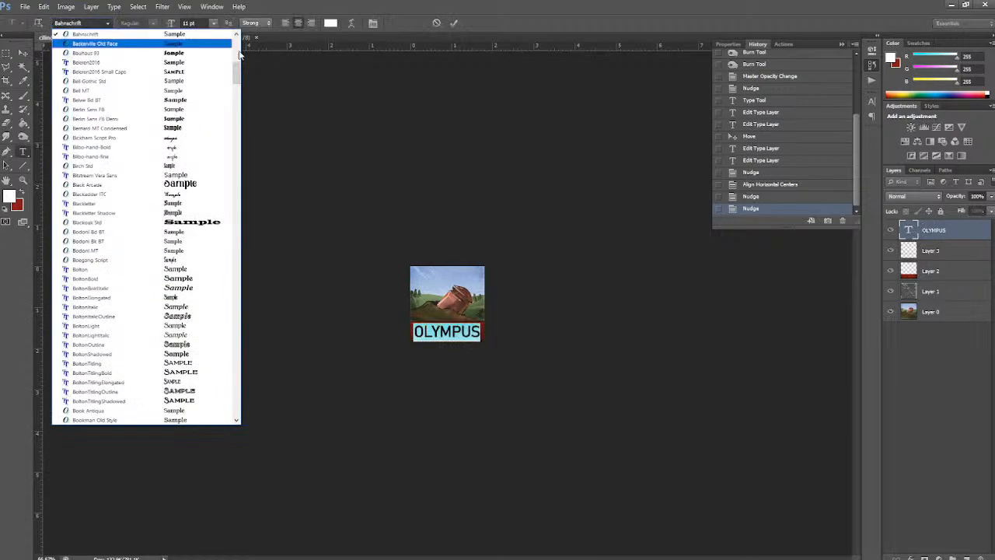
left_click_drag(237, 76, 238, 70)
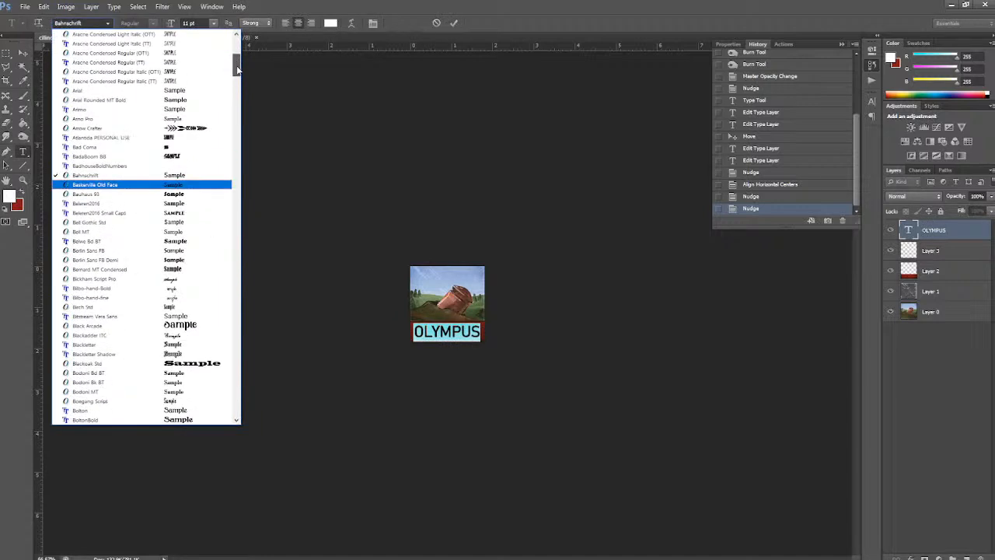
left_click(179, 195)
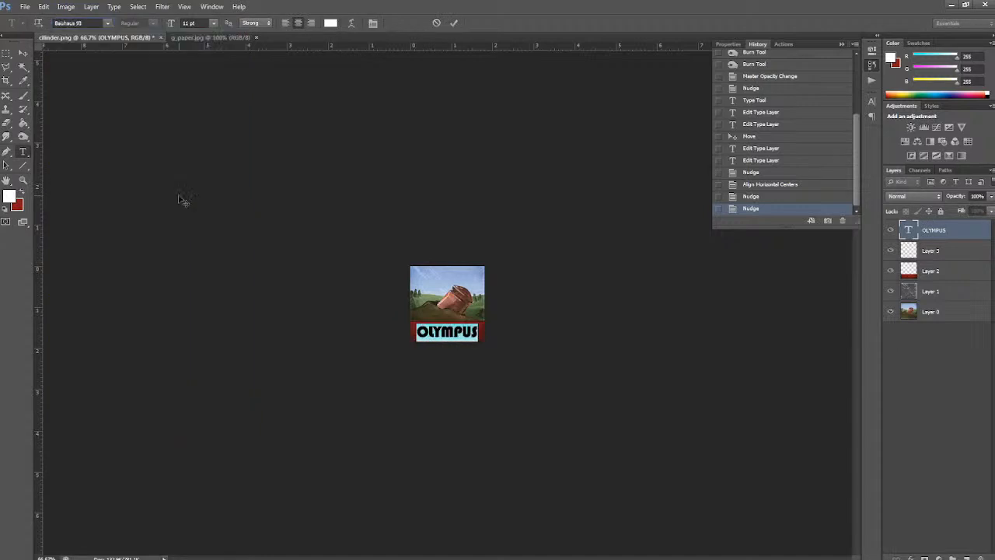
left_click(107, 22)
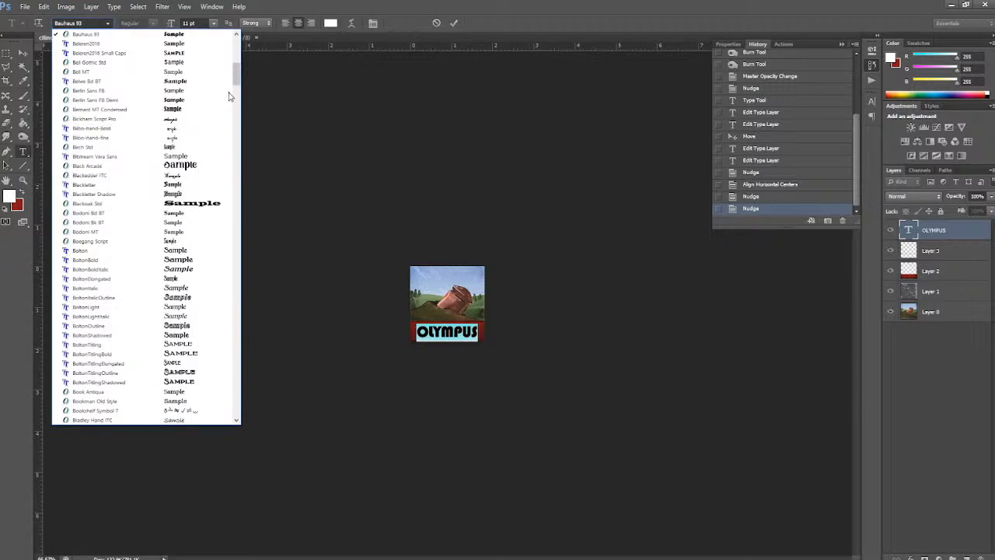
left_click(181, 149)
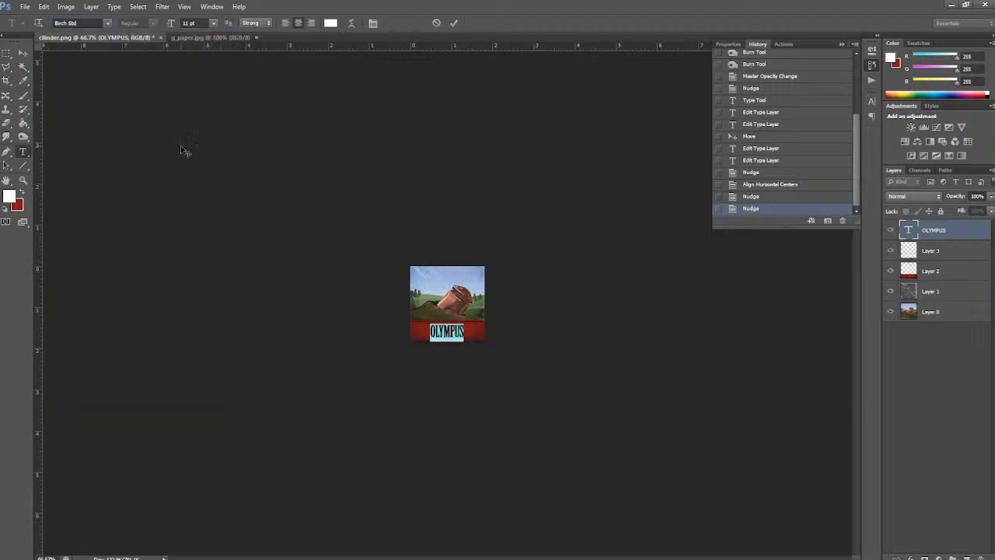
- Apply the Belwe Bd BT font to the "OLYMPUS" text
left_click(107, 23)
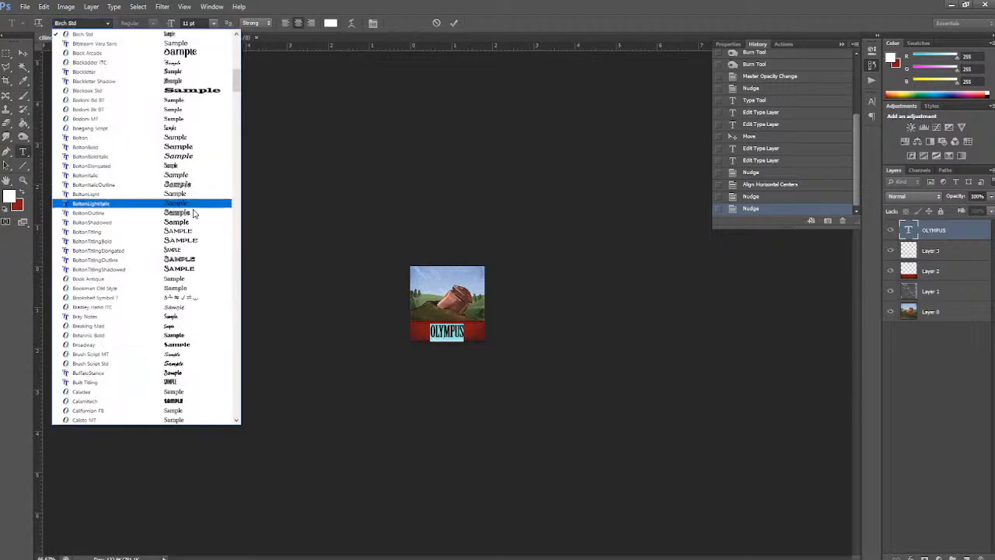
scroll(207, 212, "up", 7)
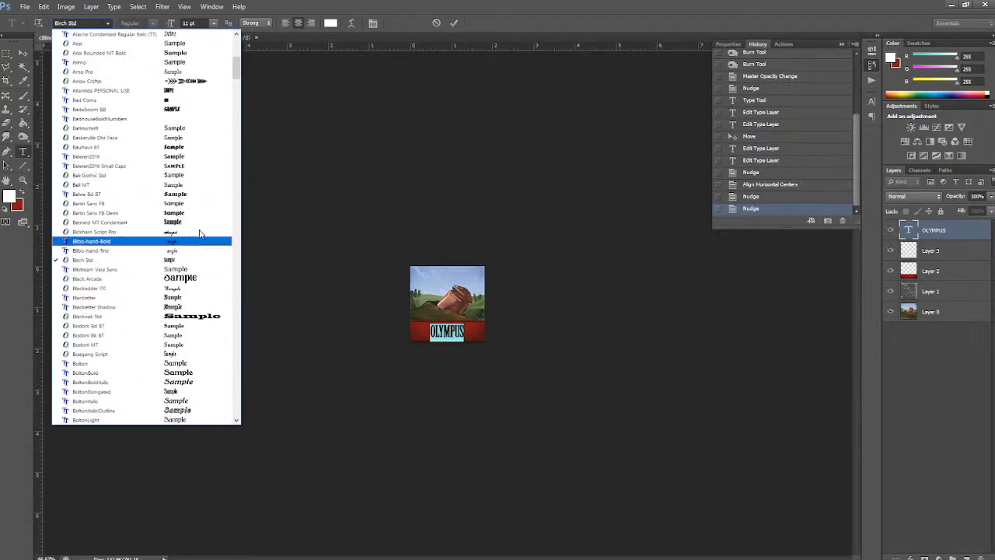
left_click(206, 195)
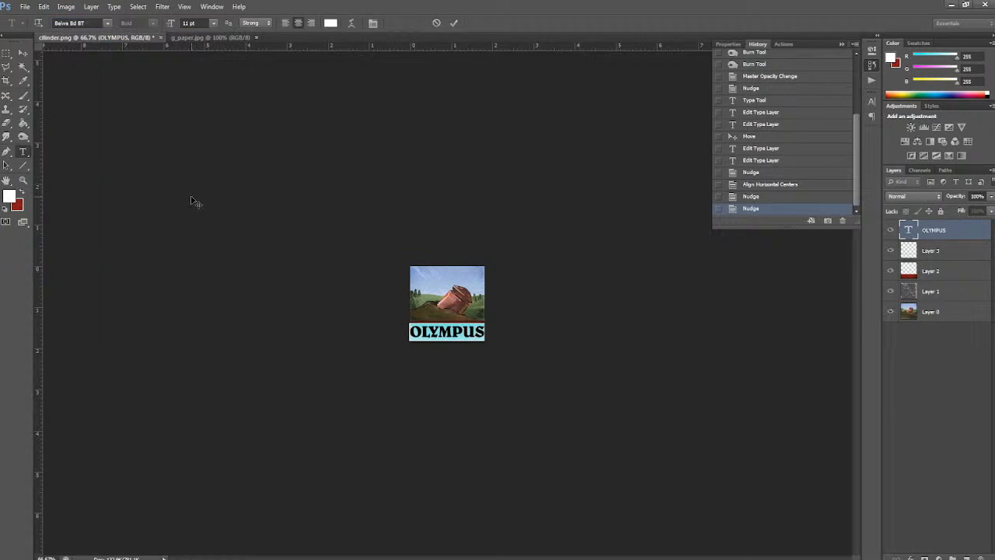
left_click(24, 53)
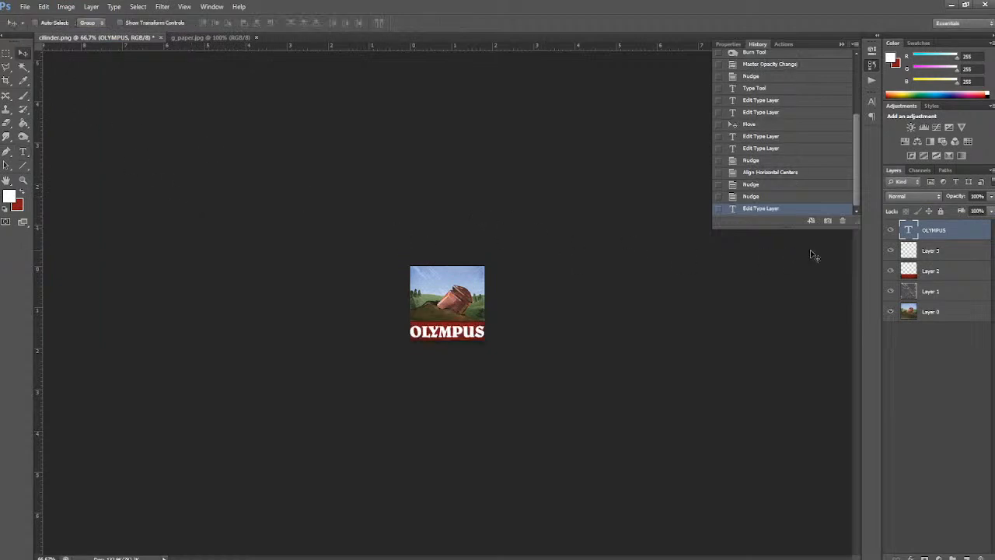
- Try the Mesquite Std font on the "OLYMPUS" text
double_click(908, 231)
left_click(110, 24)
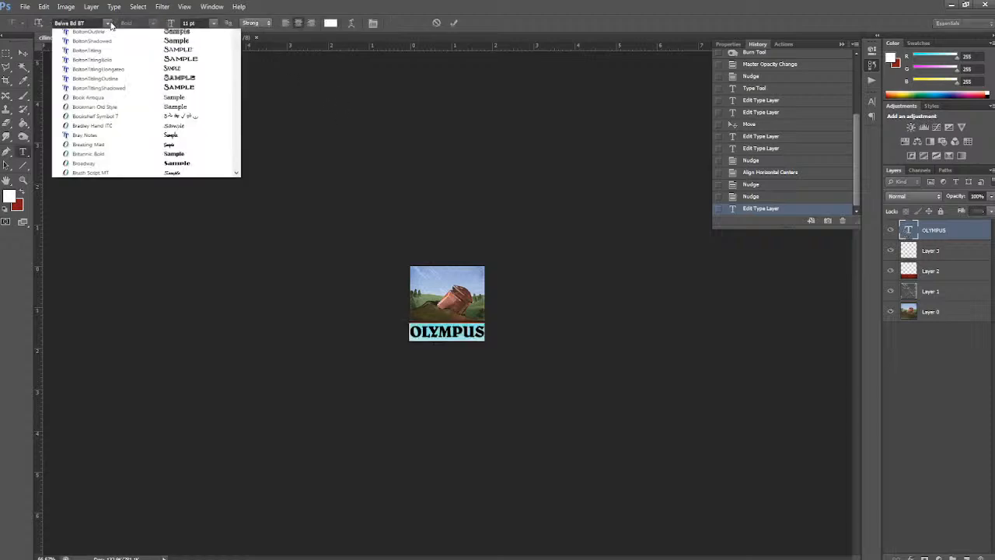
left_click_drag(238, 79, 238, 228)
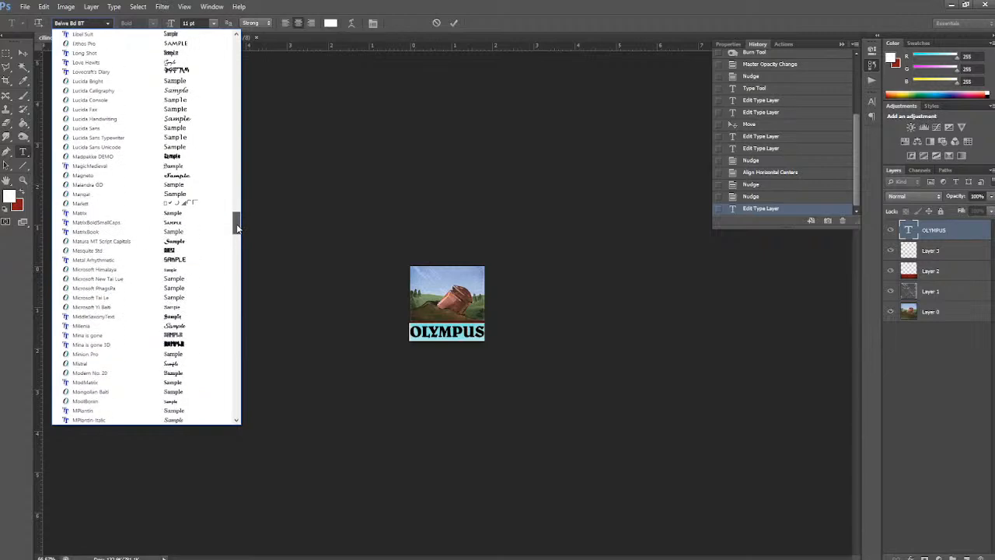
left_click(180, 251)
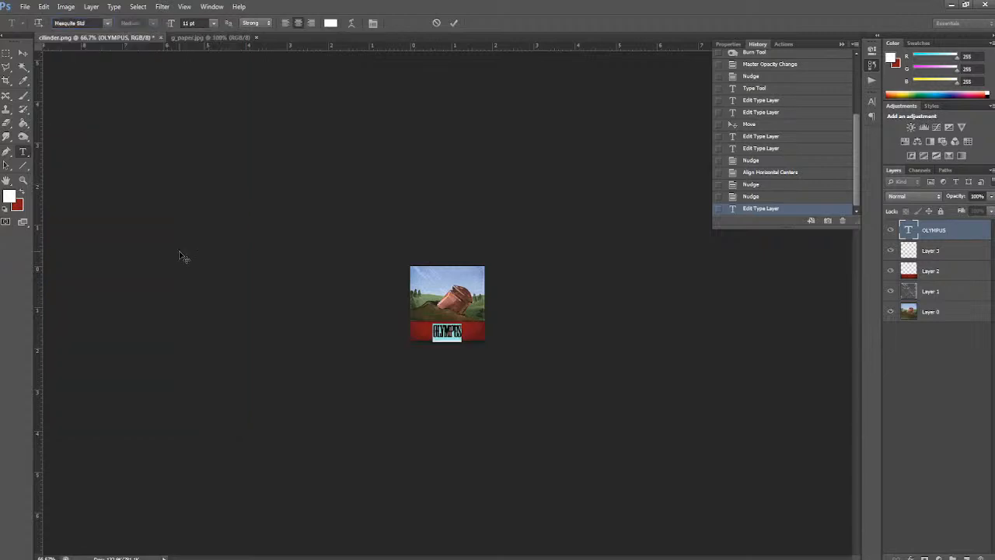
- Change the "OLYMPUS" text's font to Ozobarof Personal Use
left_click(108, 23)
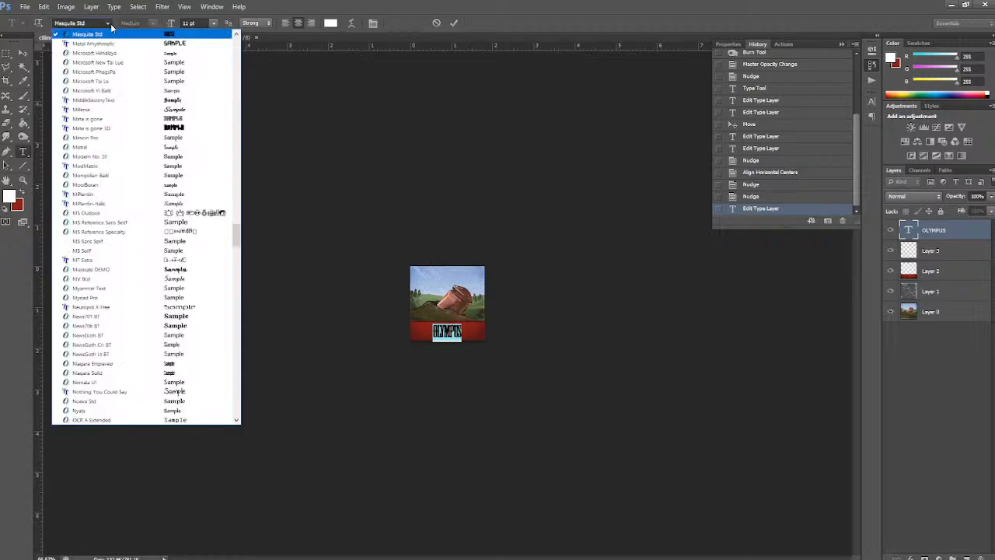
scroll(204, 235, "down", 6)
scroll(203, 239, "down", 3)
left_click(197, 290)
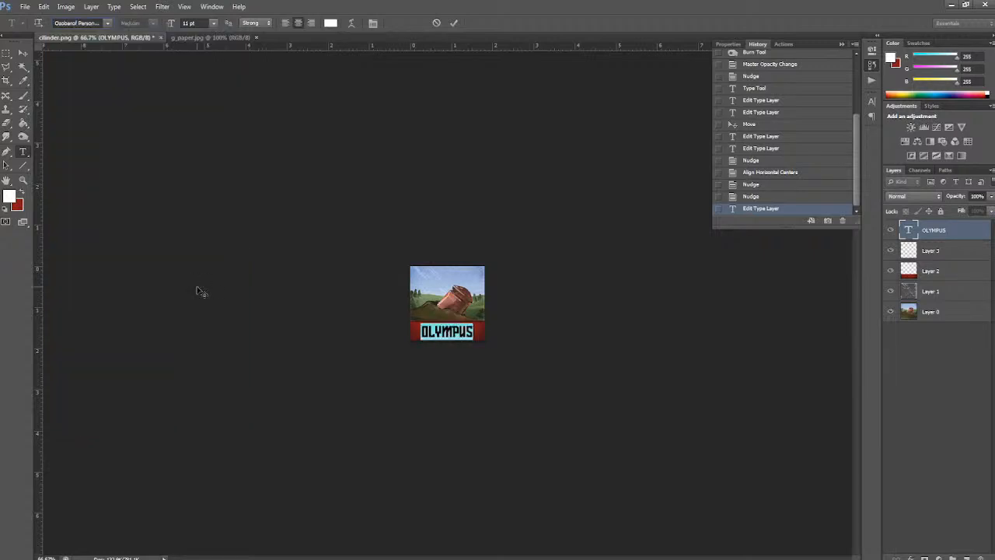
left_click(22, 53)
key("ctrl+plus")
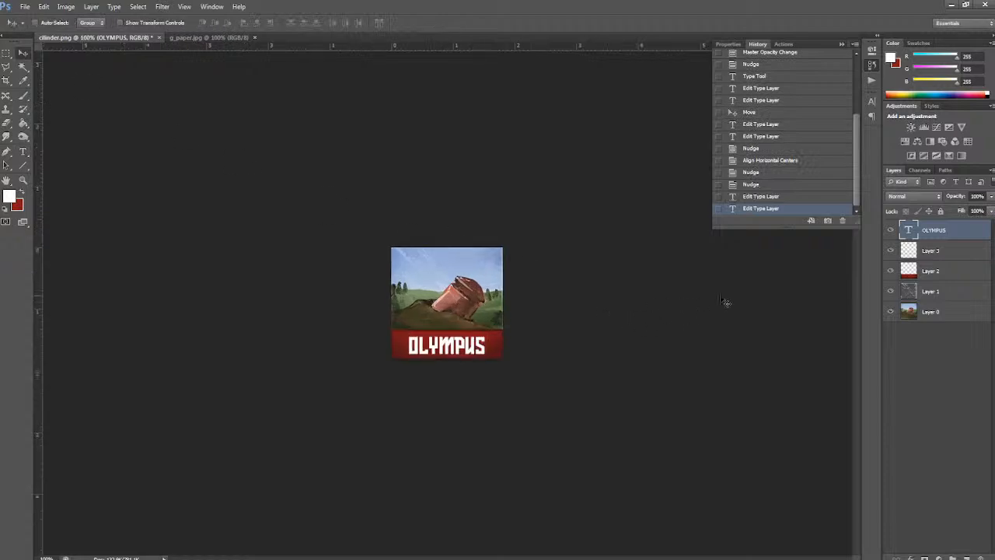
- Set the tracking of the "OLYMPUS" text to 10
double_click(909, 230)
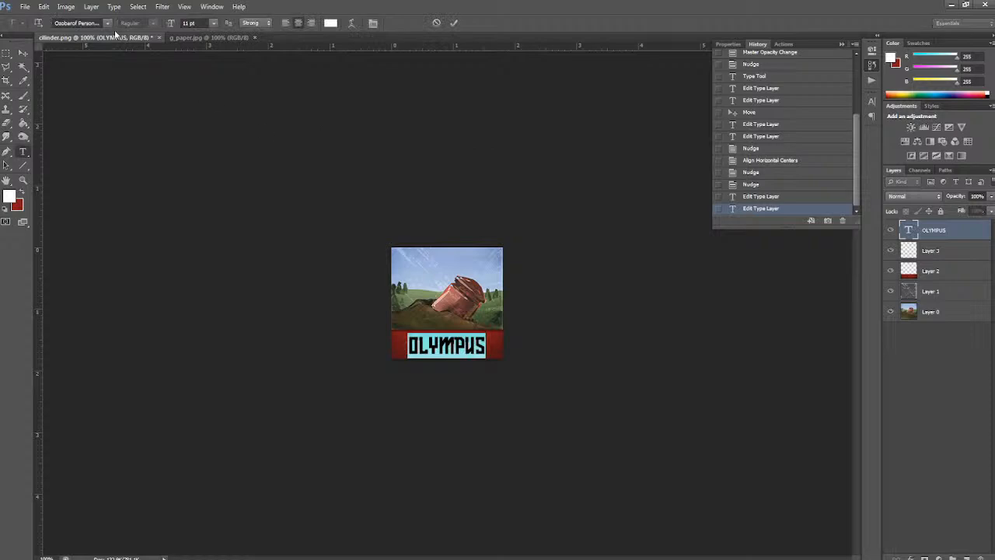
left_click(106, 23)
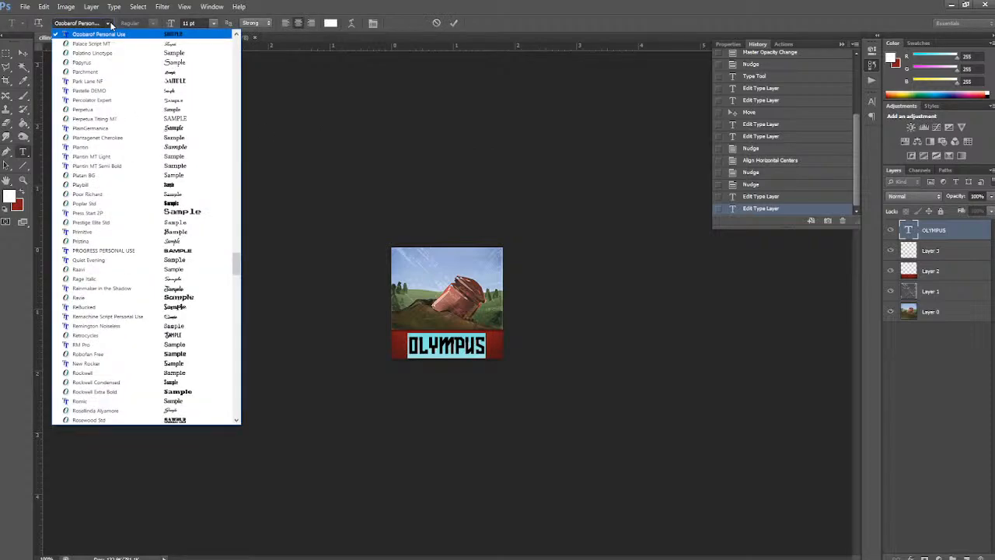
left_click(110, 24)
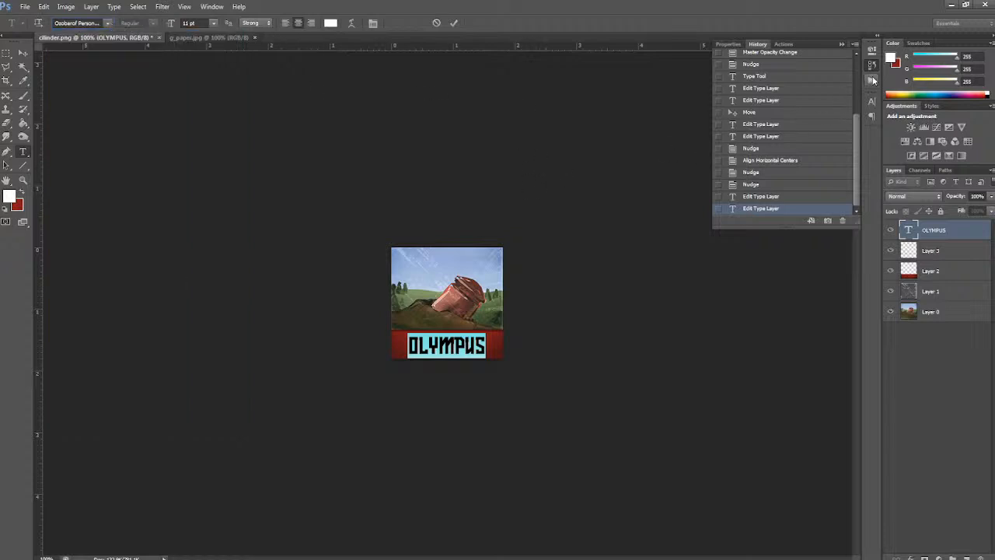
left_click(872, 101)
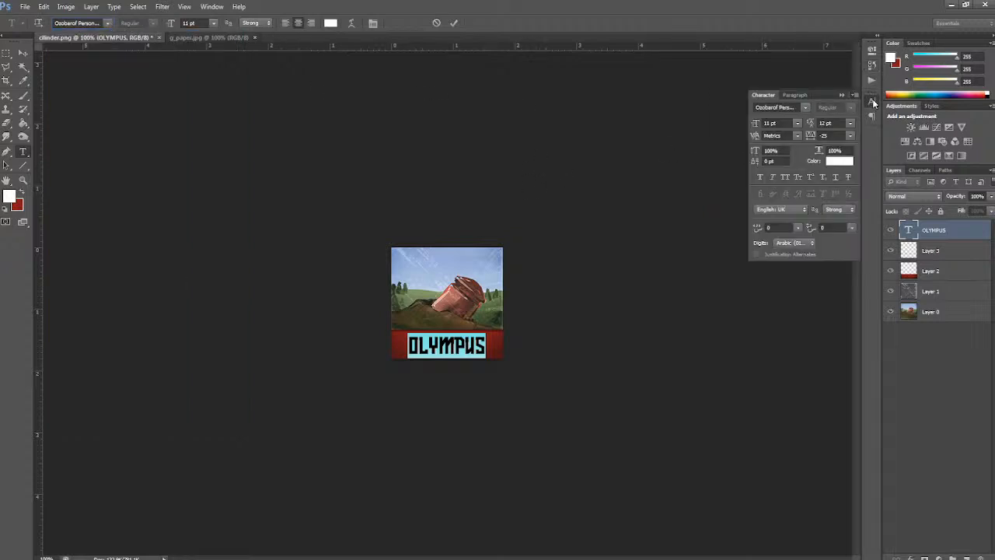
left_click(850, 136)
left_click(846, 234)
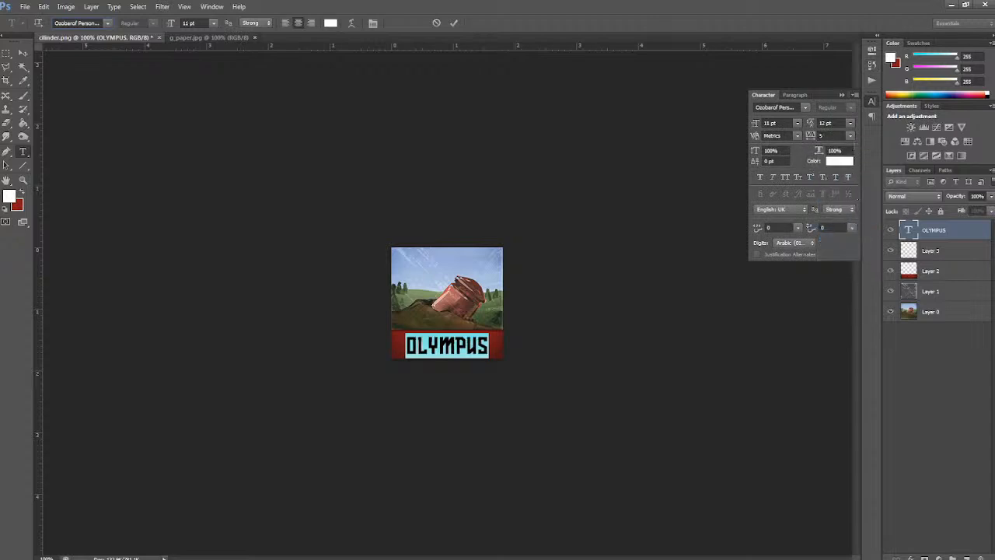
left_click(852, 134)
left_click(848, 248)
- Stretch the "OLYMPUS" text slightly wider toward its right side and apply the transformation
left_click(44, 6)
mouse_move(68, 215)
left_click(220, 224)
left_click_drag(490, 345, 495, 345)
left_click(23, 53)
left_click(502, 216)
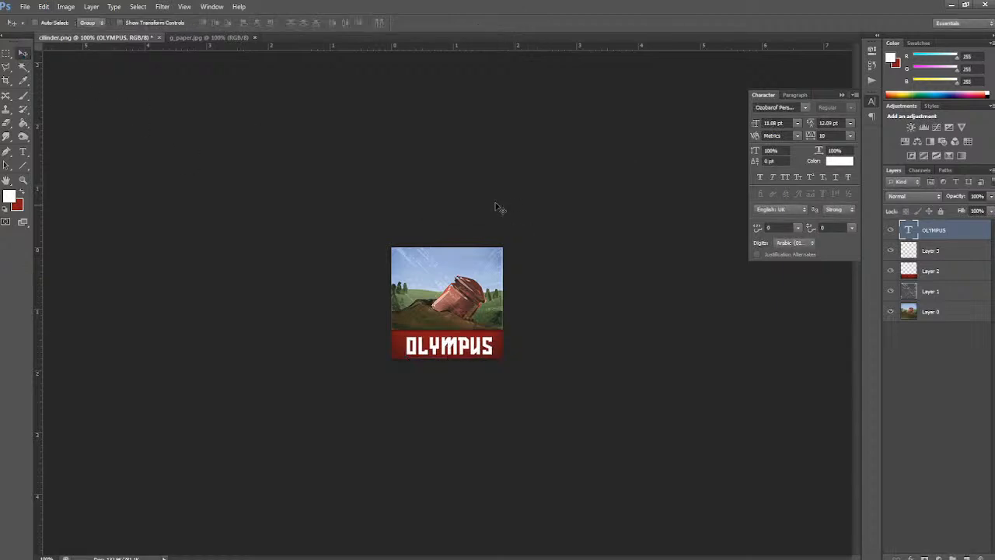
- Align the "OLYMPUS" text horizontally with the center of Layer 0 and nudge it slightly upward
left_click(935, 312, "ctrl")
left_click(91, 6)
mouse_move(109, 233)
mouse_move(105, 255)
left_click(239, 300)
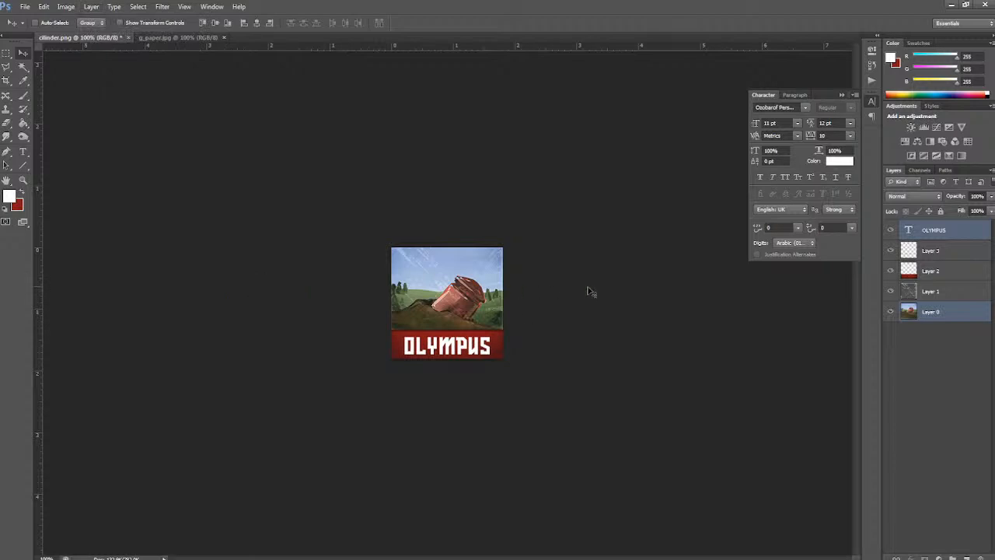
left_click(962, 235)
key("Up")
key("Up")
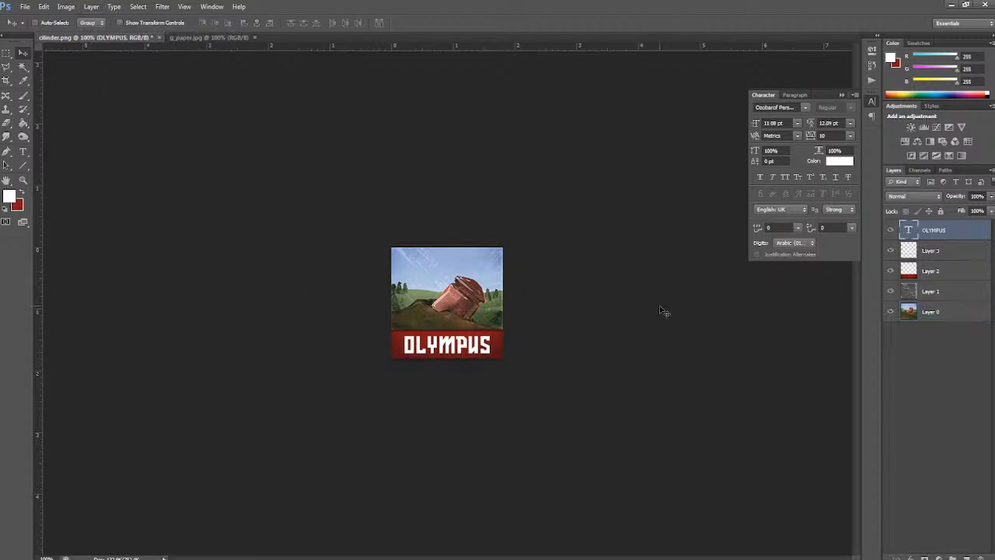
- Add a drop shadow to the "OLYMPUS" text with Use Global Light off, adjusting the shadow's angle and opacity
left_click(91, 6)
mouse_move(122, 63)
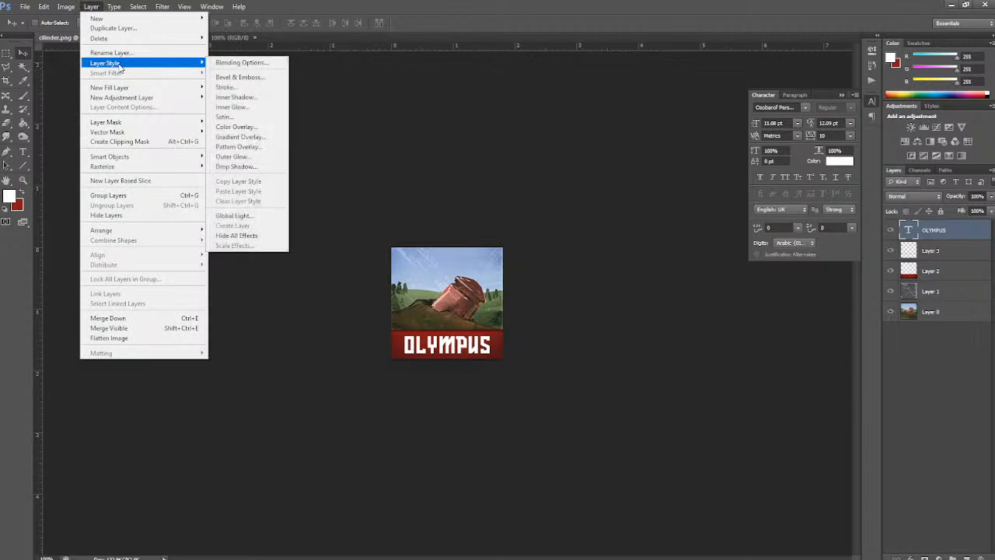
left_click(244, 166)
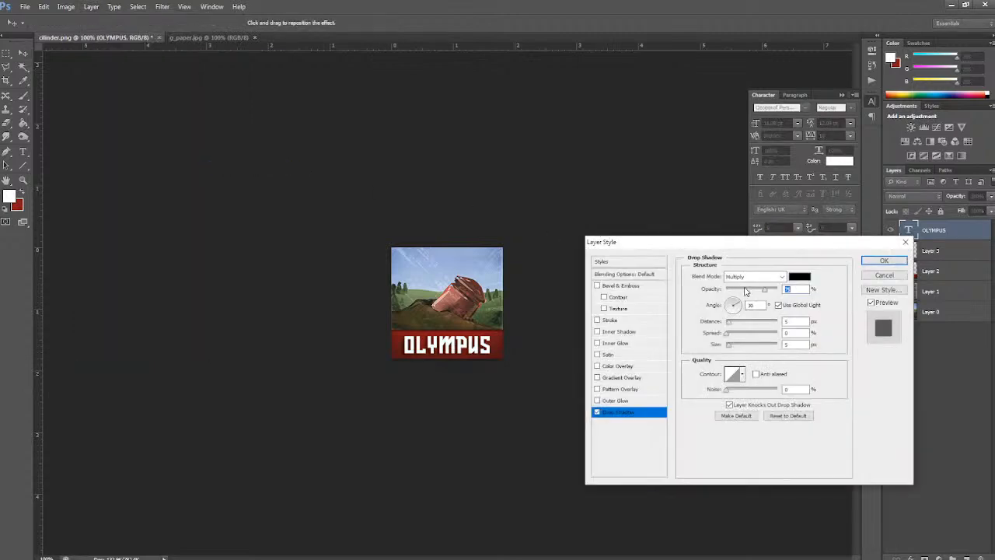
left_click(780, 306)
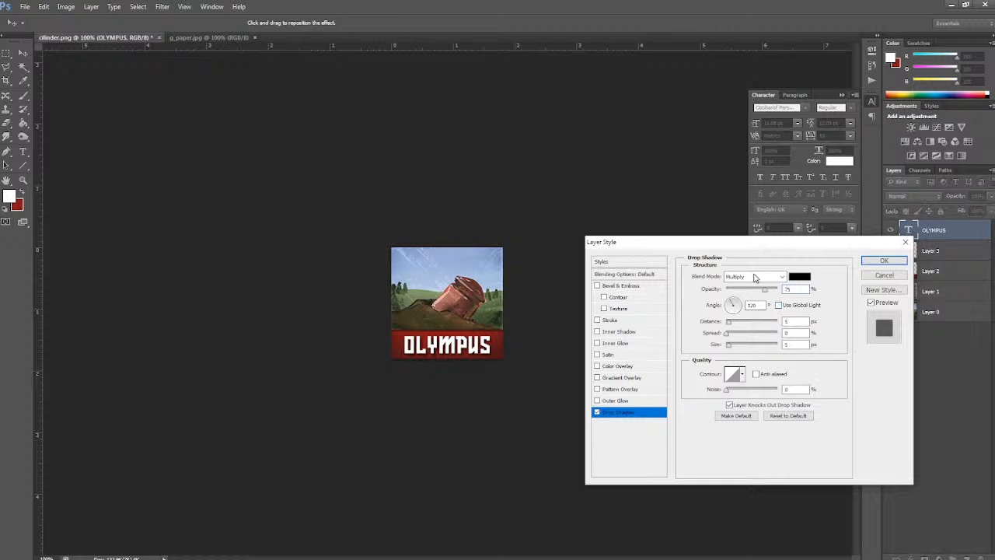
left_click_drag(768, 294, 770, 292)
left_click(731, 304)
left_click(731, 301)
left_click(730, 300)
left_click_drag(773, 290, 767, 293)
left_click(883, 262)
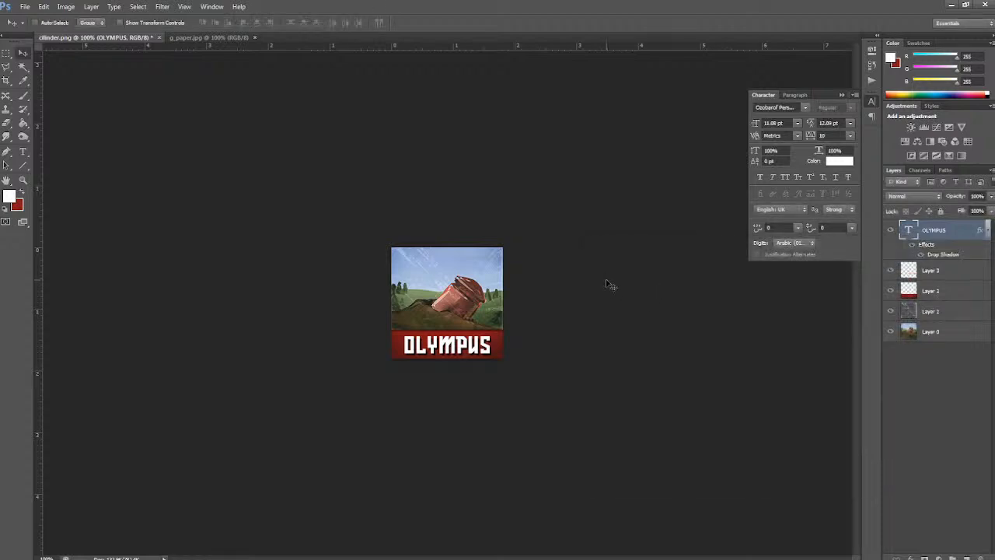
key("ctrl+minus")
key("ctrl+plus")
key("ctrl+plus")
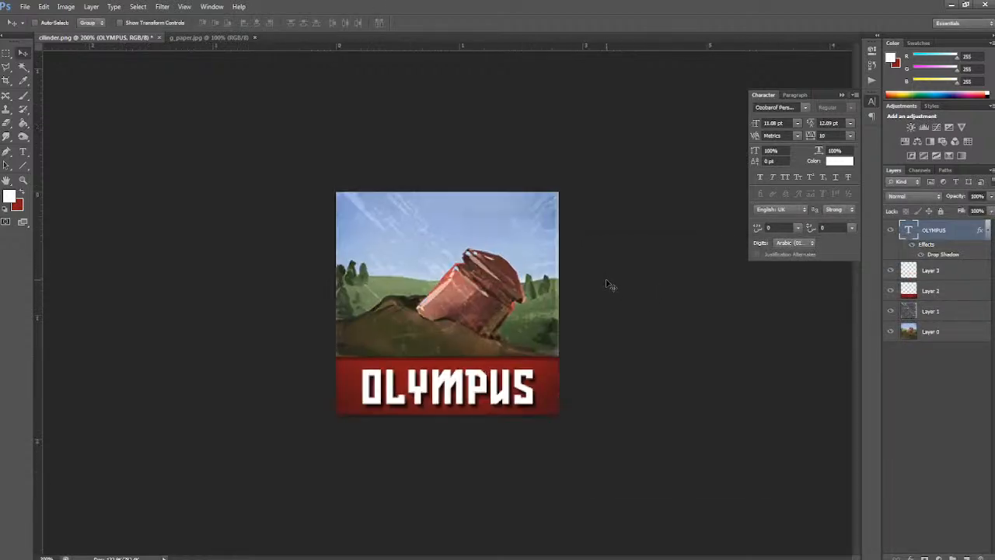
key("ctrl+minus")
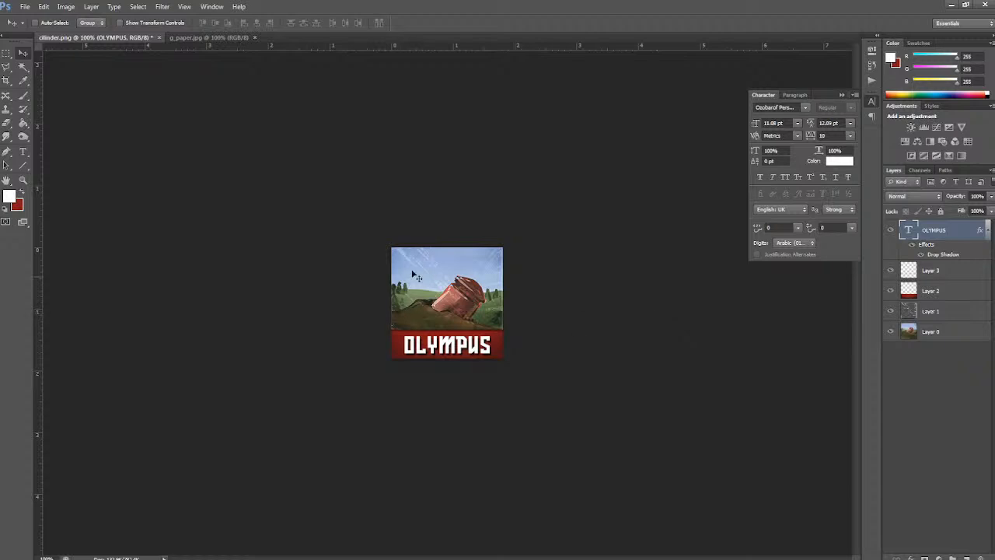
- Add a separate text layer reading "2" in the upper-left area of the token's sky
left_click(22, 191)
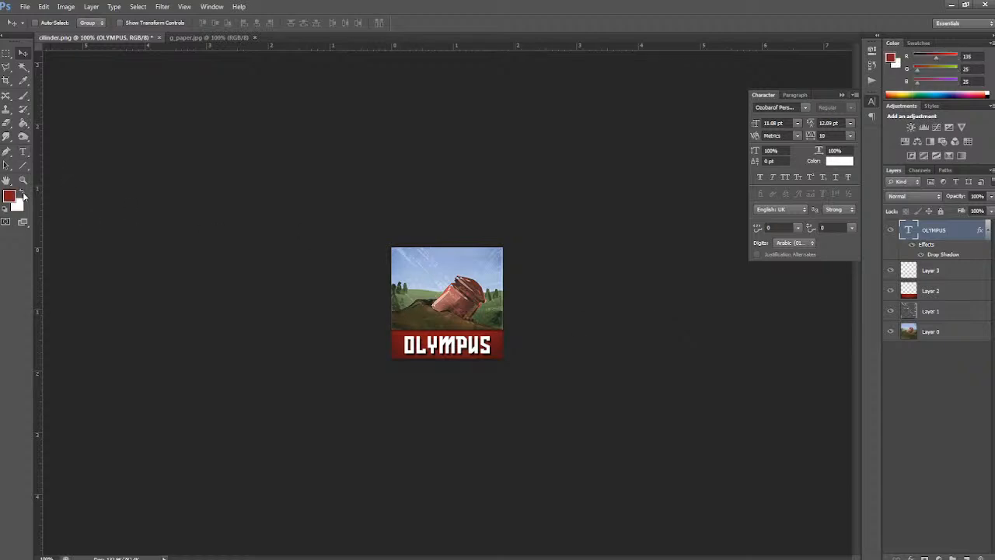
left_click(22, 151)
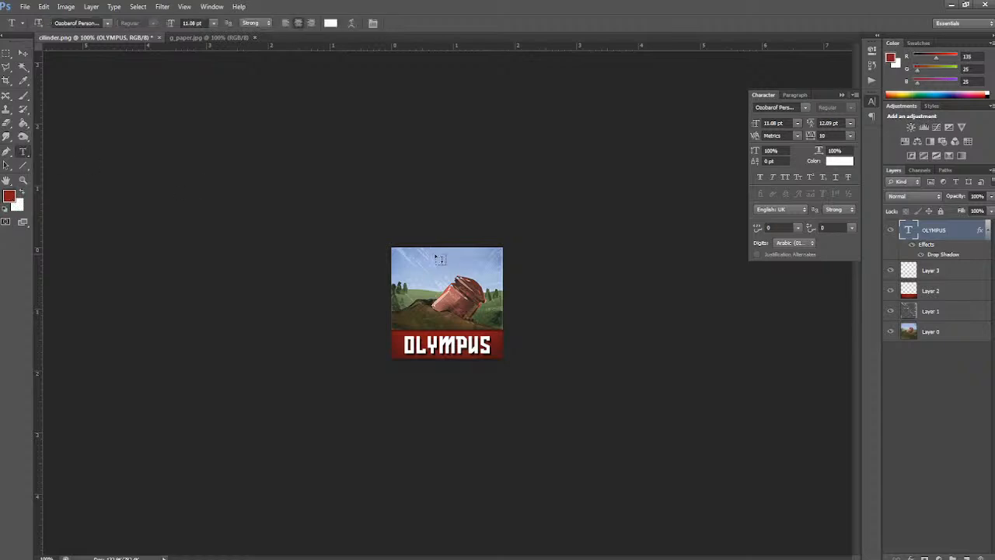
left_click(411, 266)
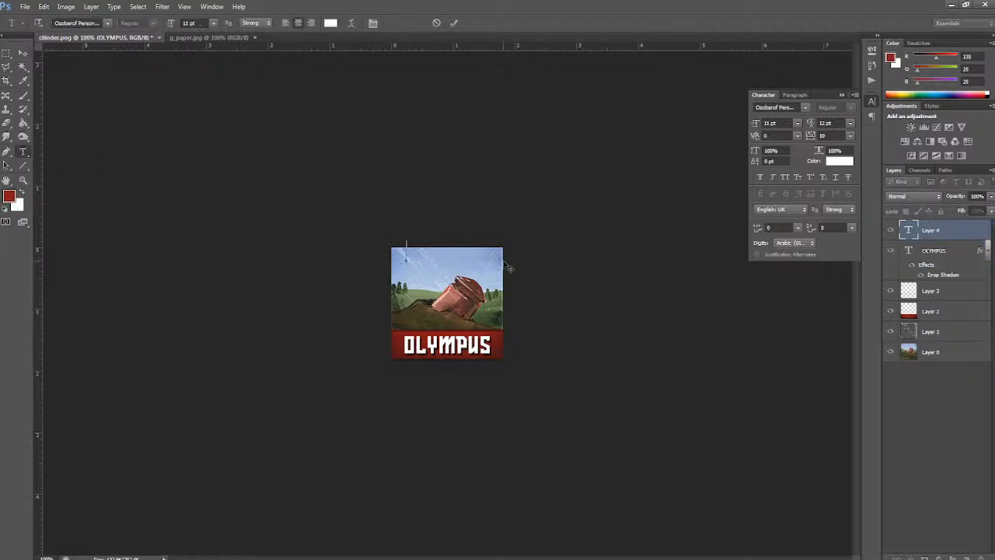
type("a")
left_click(22, 53)
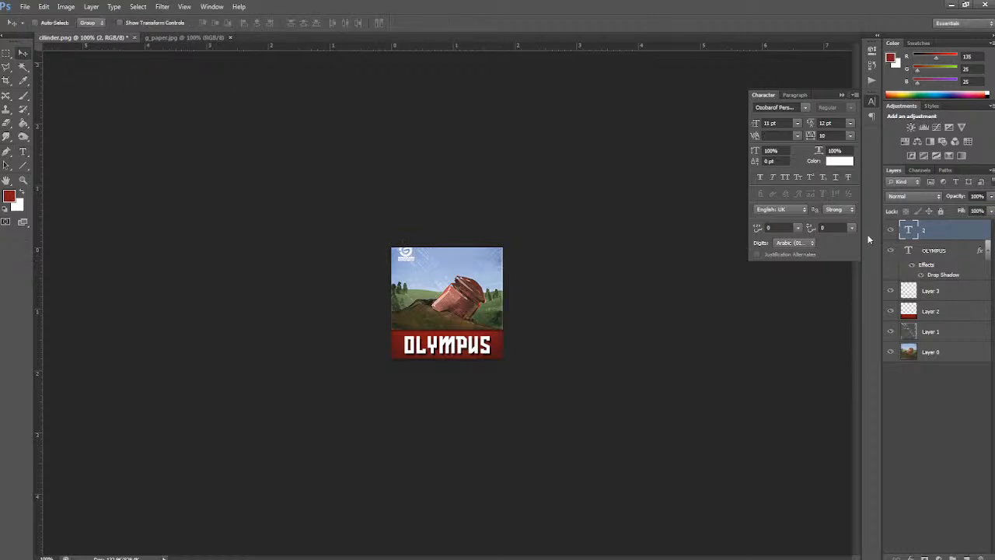
- Try the Vipnagorgialla font on the "2" and move the number fully inside the token's upper-left corner
double_click(907, 230)
left_click(107, 23)
left_click_drag(236, 251, 243, 309)
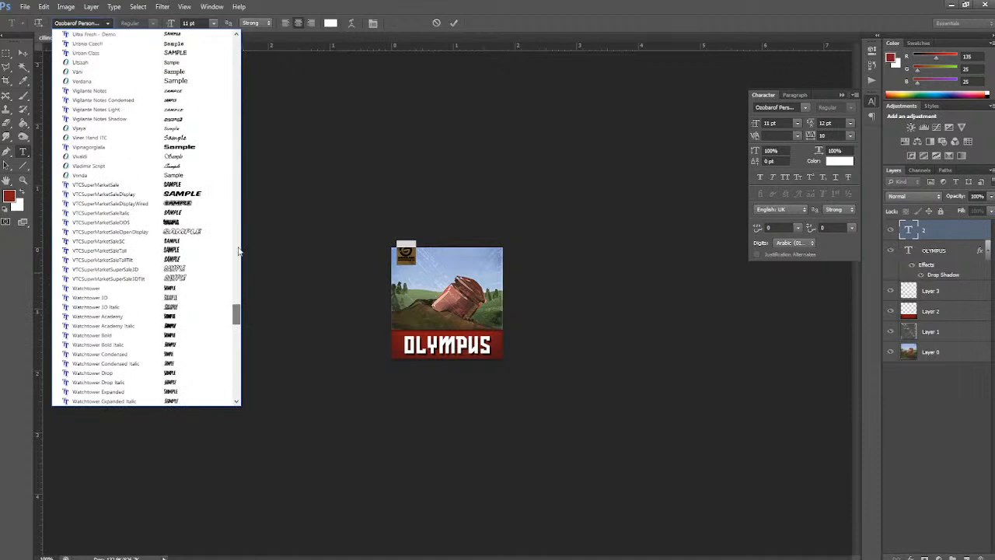
left_click(196, 147)
key("ctrl+Return")
key("v")
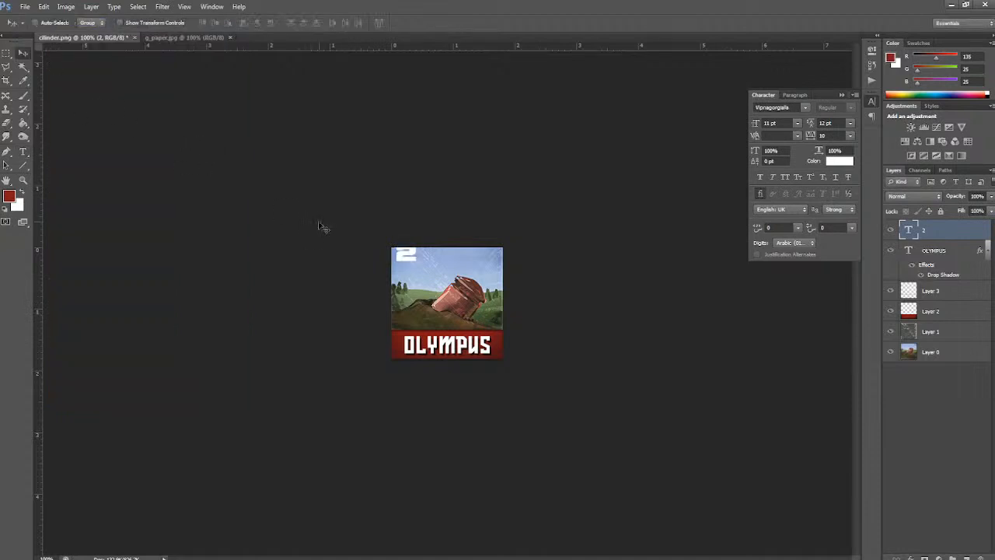
left_click_drag(409, 261, 416, 267)
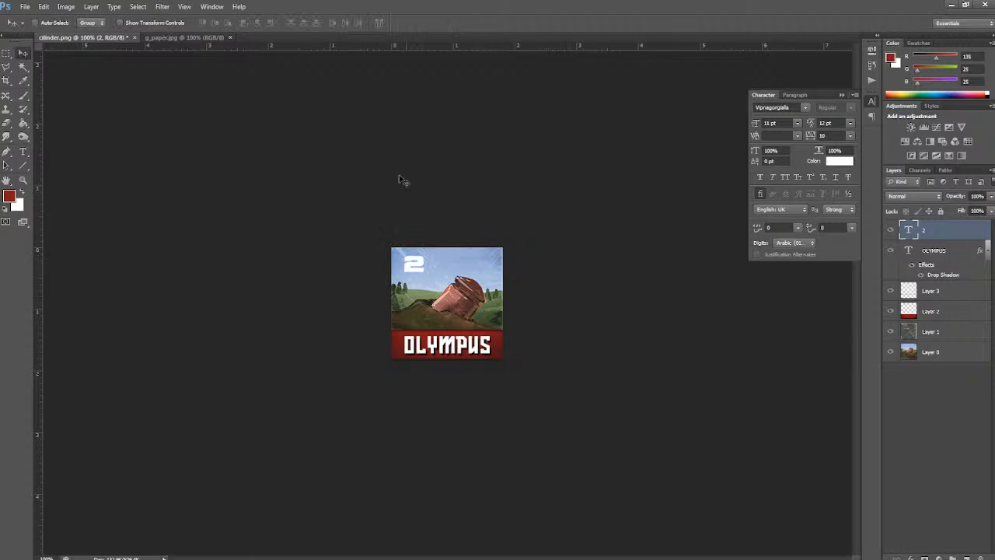
- Change the color of the "2" to dark red 630000
double_click(908, 230)
left_click(331, 22)
left_click(501, 336)
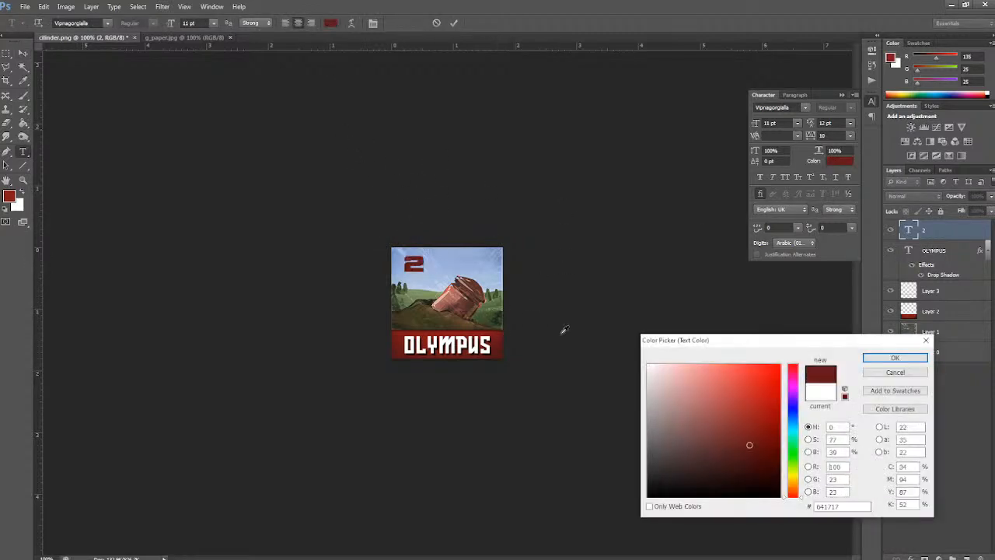
left_click_drag(752, 448, 798, 516)
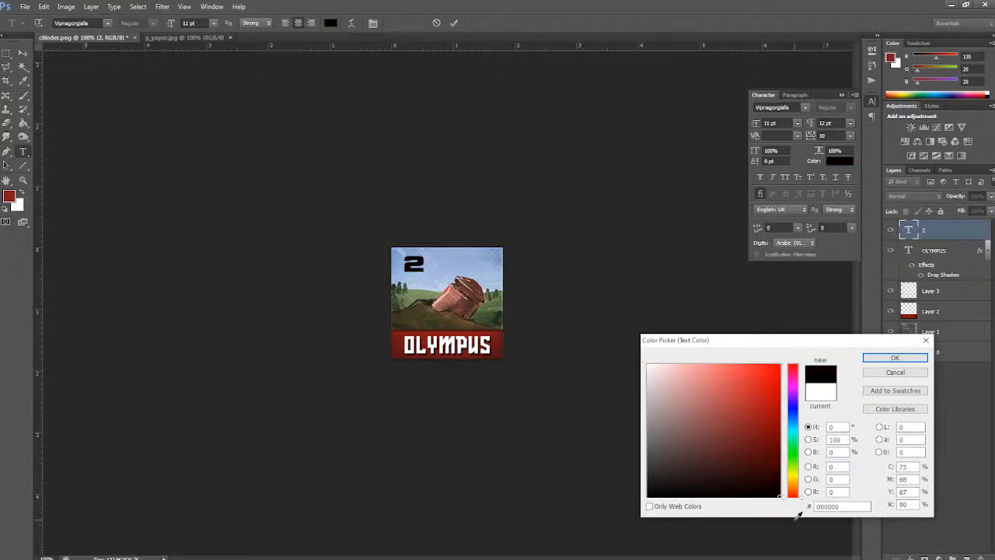
left_click(781, 447)
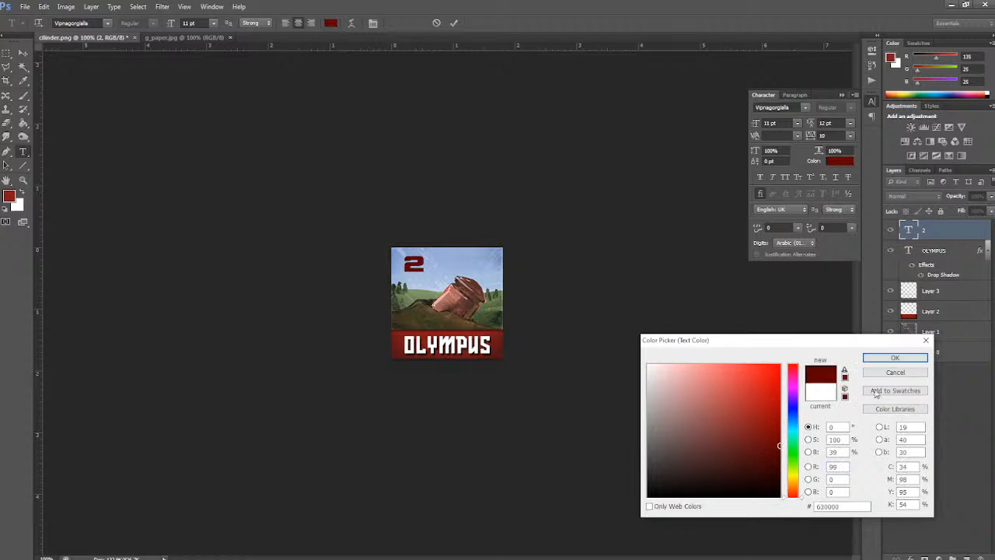
left_click(895, 358)
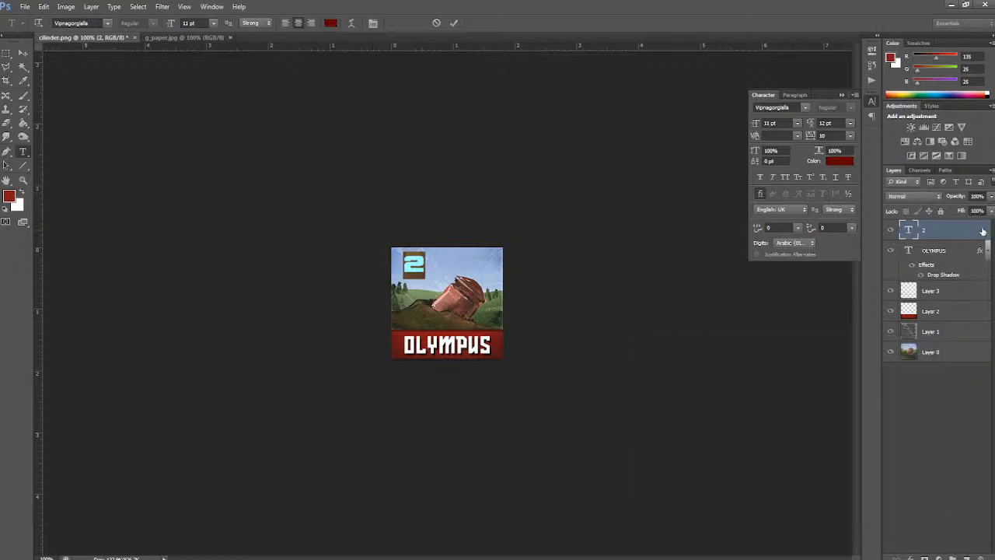
- Try the Watchtower and yorkbailehill fonts on the "2"
left_click(108, 22)
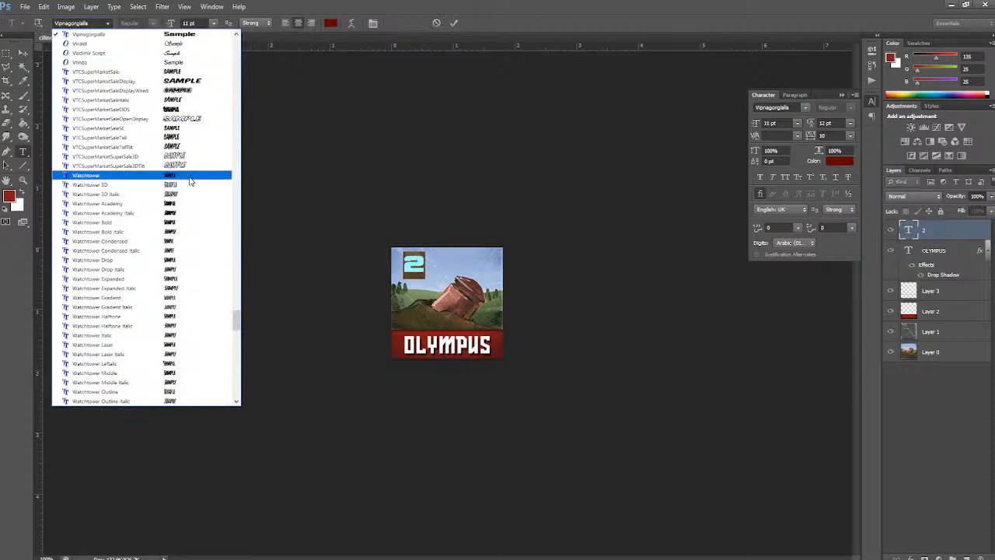
left_click(190, 177)
left_click(110, 23)
scroll(222, 233, "down", 9)
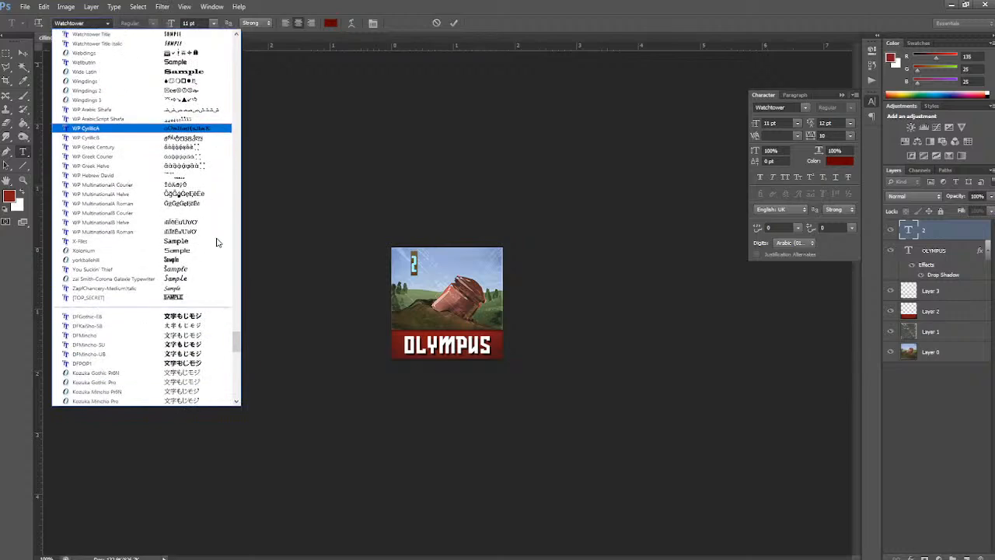
mouse_move(237, 343)
left_mouse_down()
mouse_move(238, 290)
mouse_move(236, 366)
mouse_move(240, 351)
left_mouse_up()
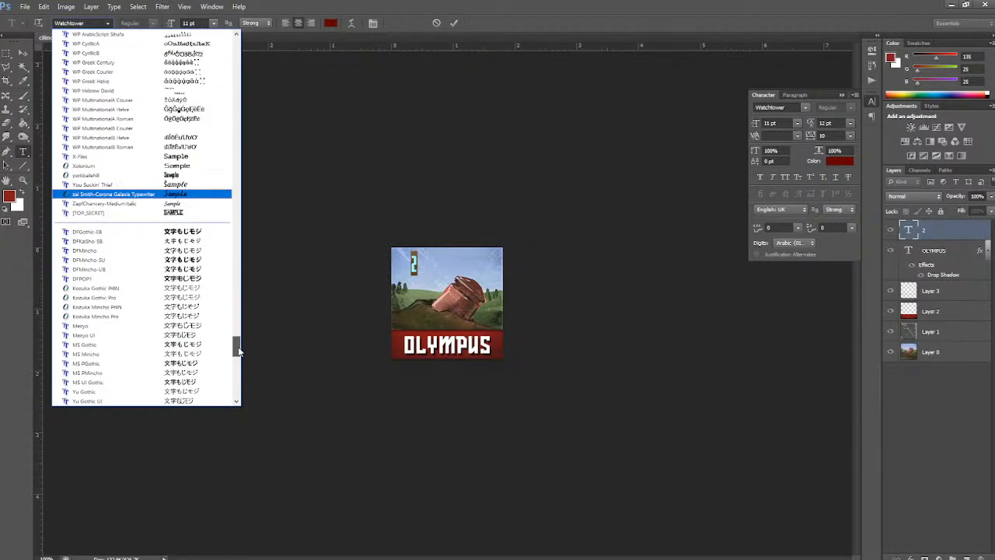
left_click(179, 178)
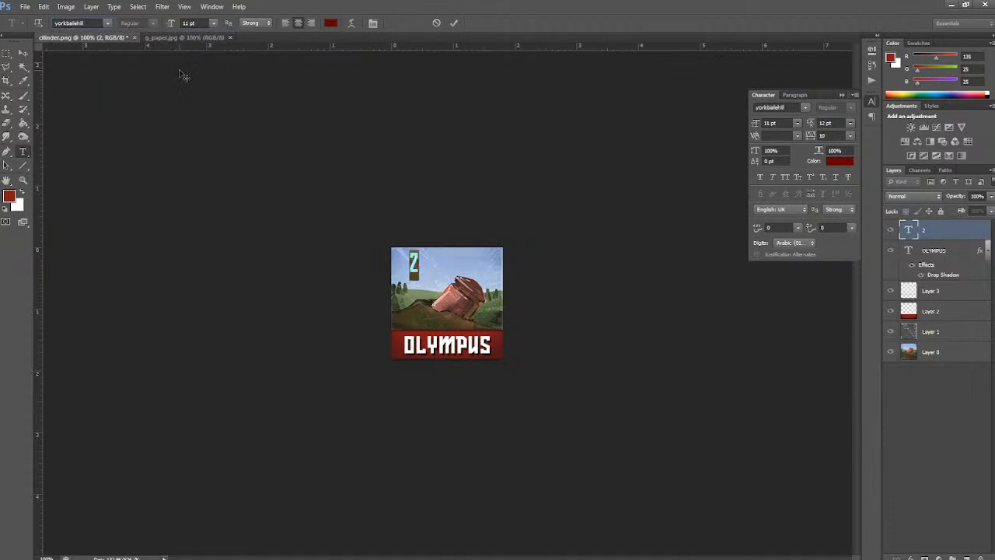
- Enlarge the "2" to 18 pt and move it to the token's upper-right corner
left_click(206, 25)
left_click(216, 134)
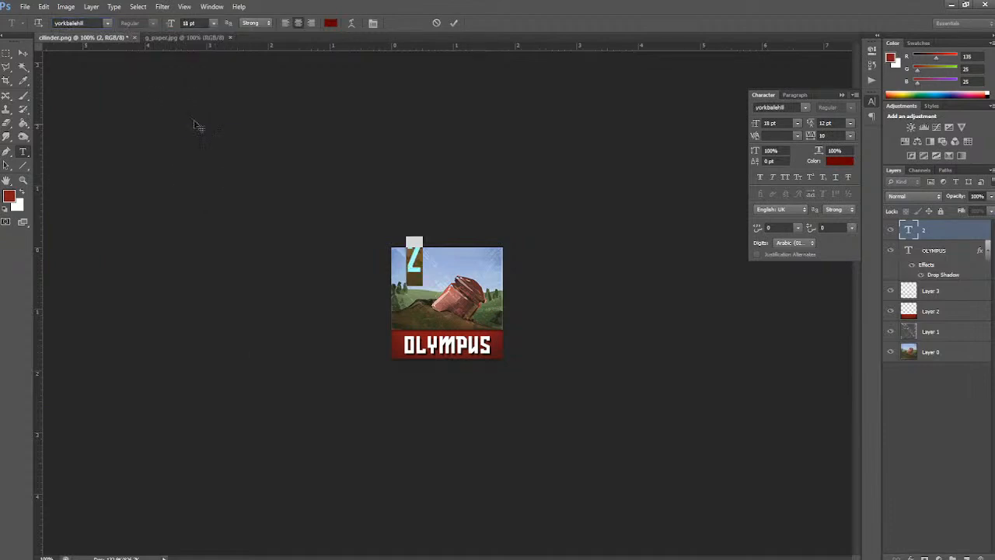
left_click(24, 53)
left_click_drag(419, 272, 489, 281)
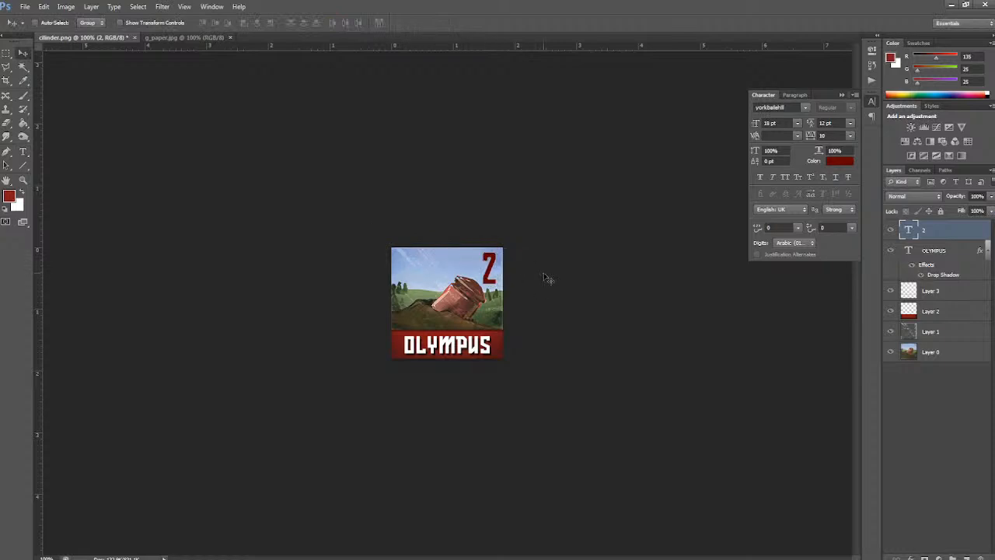
- Change the font of the "2" to Kenyan Coffee and adjust its position in the upper-right corner
double_click(907, 229)
left_click(109, 23)
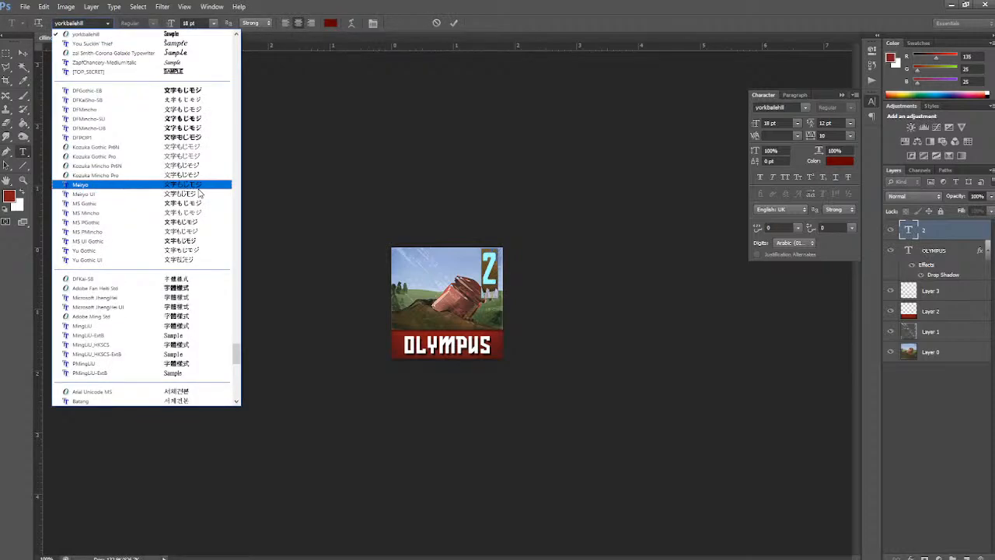
left_click(79, 35)
type("Ka")
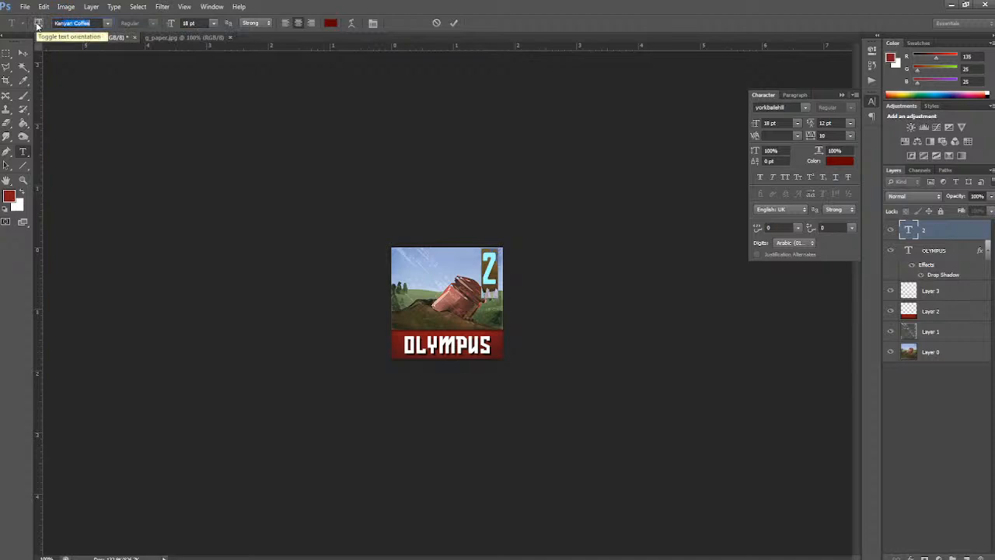
key("Return")
left_click(23, 52)
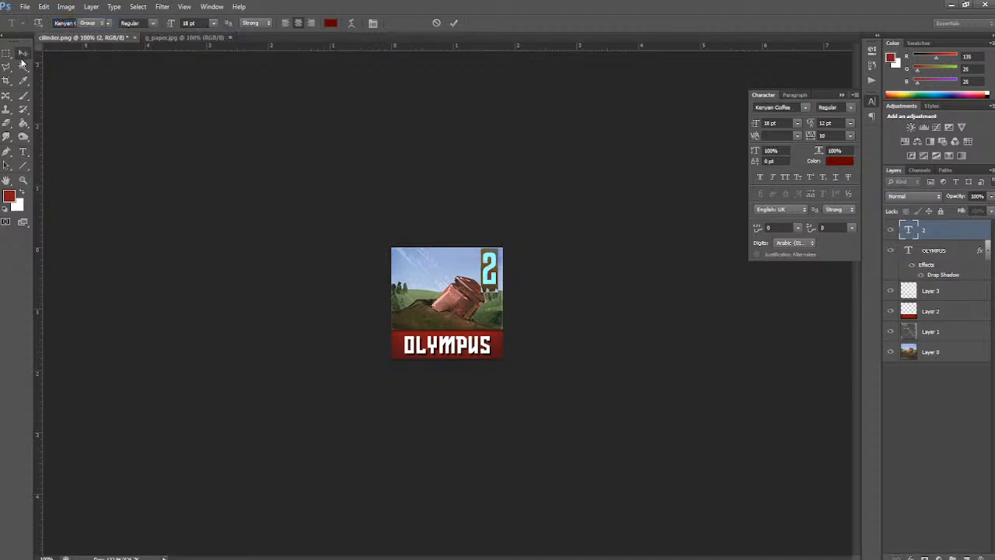
mouse_move(486, 277)
left_mouse_down()
mouse_move(405, 280)
mouse_move(486, 278)
left_mouse_up()
- Scale the "2" text down vertically to about 83% of its height and apply the transformation
double_click(910, 232)
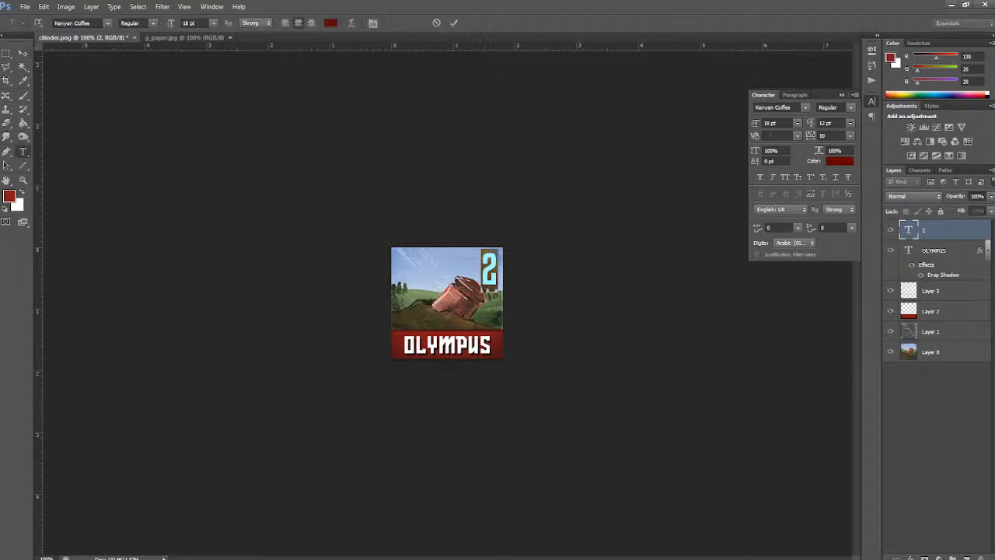
left_click(43, 6)
mouse_move(78, 211)
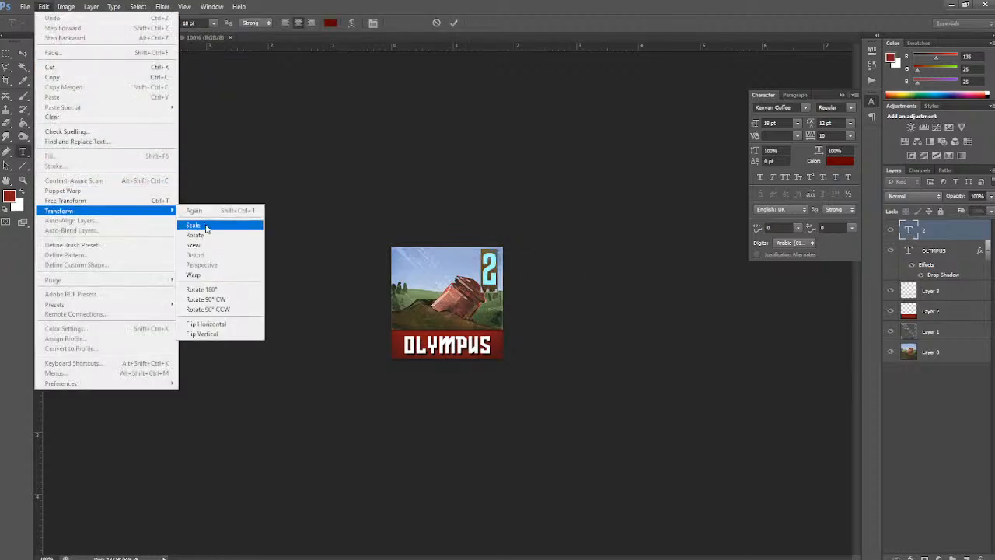
left_click(257, 225)
left_click_drag(489, 291, 490, 285)
left_click(23, 52)
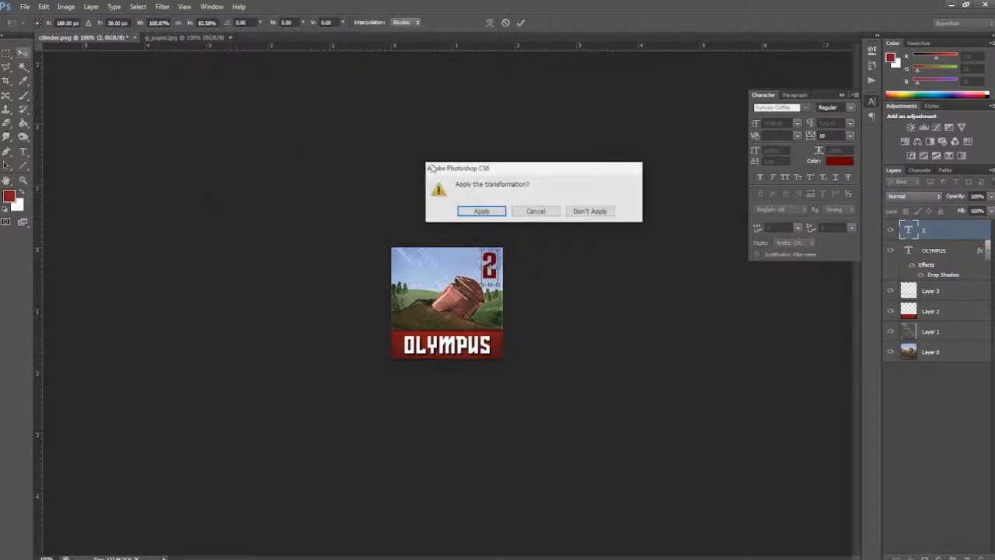
left_click(482, 211)
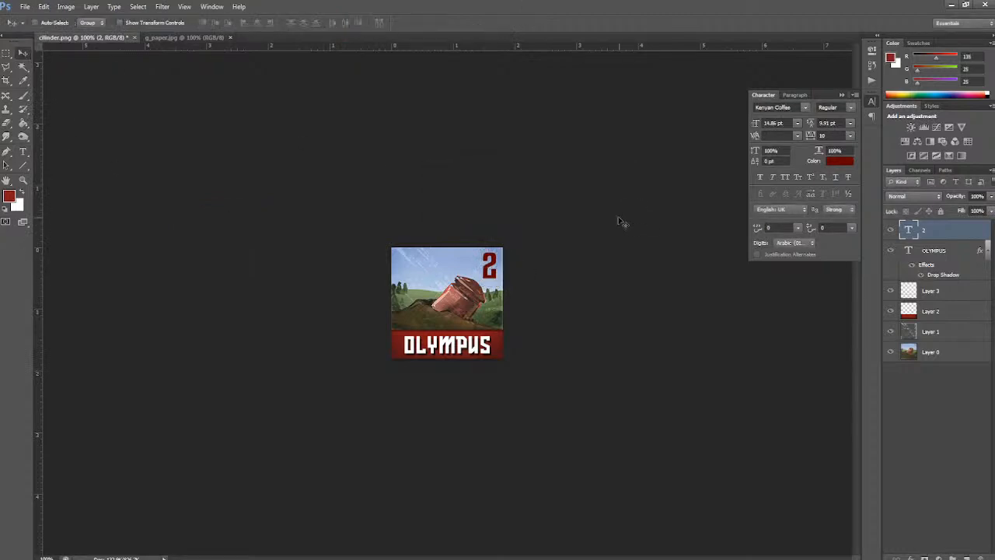
- Try the Color Burn blend mode on the "2" layer, finally setting it to Multiply
left_click(914, 197)
left_click(911, 236)
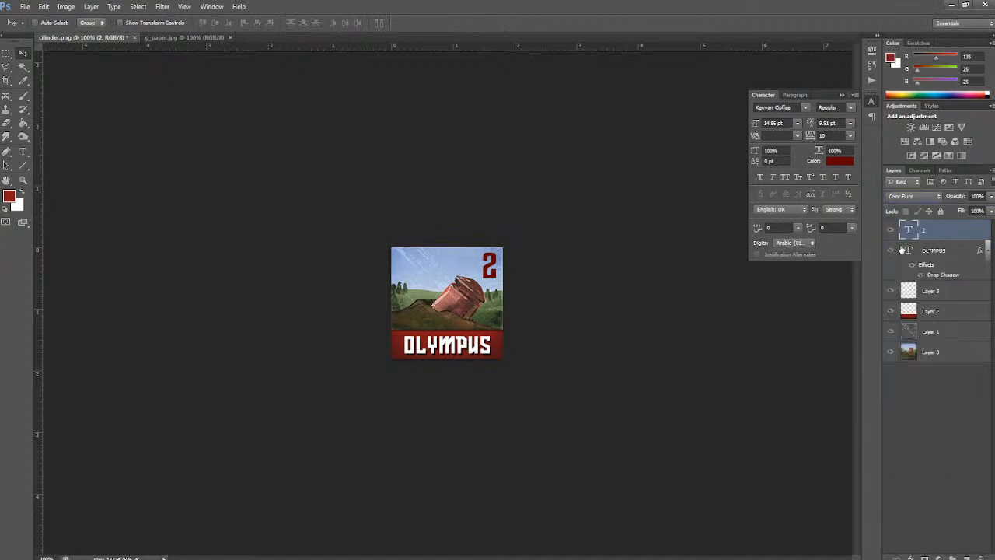
left_click(914, 198)
left_click(911, 226)
left_click(915, 196)
left_click(915, 200)
- Change the text color of the "2" to black 000000
double_click(908, 230)
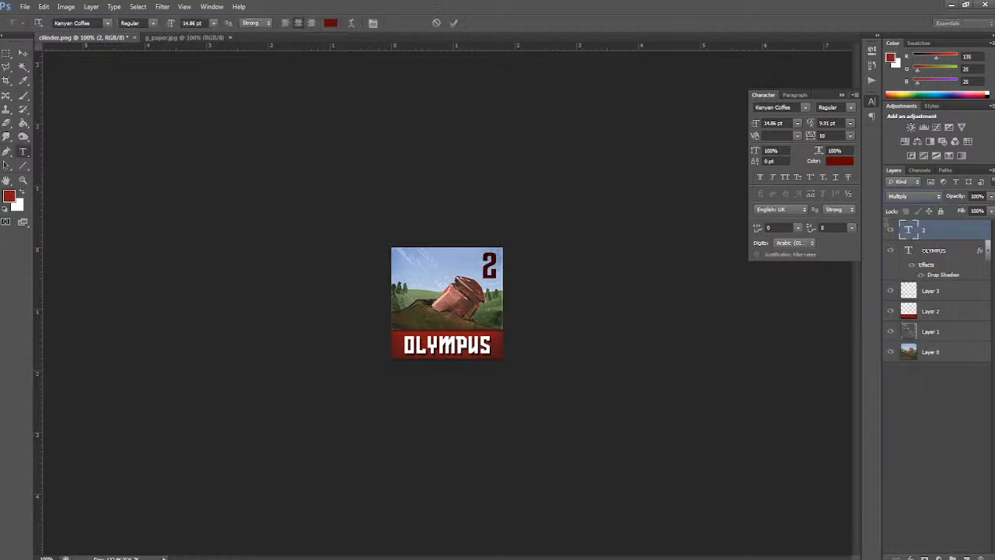
left_click(333, 23)
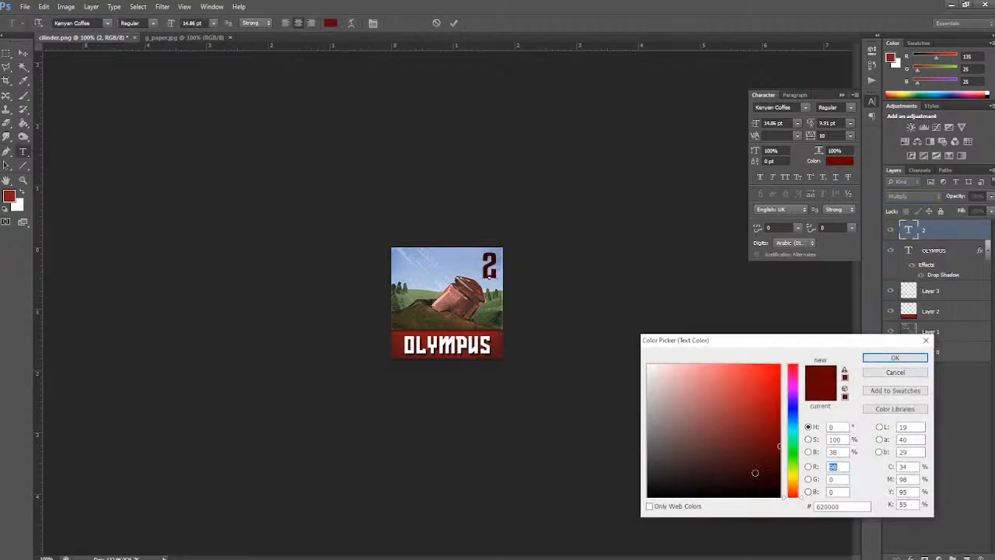
type("0")
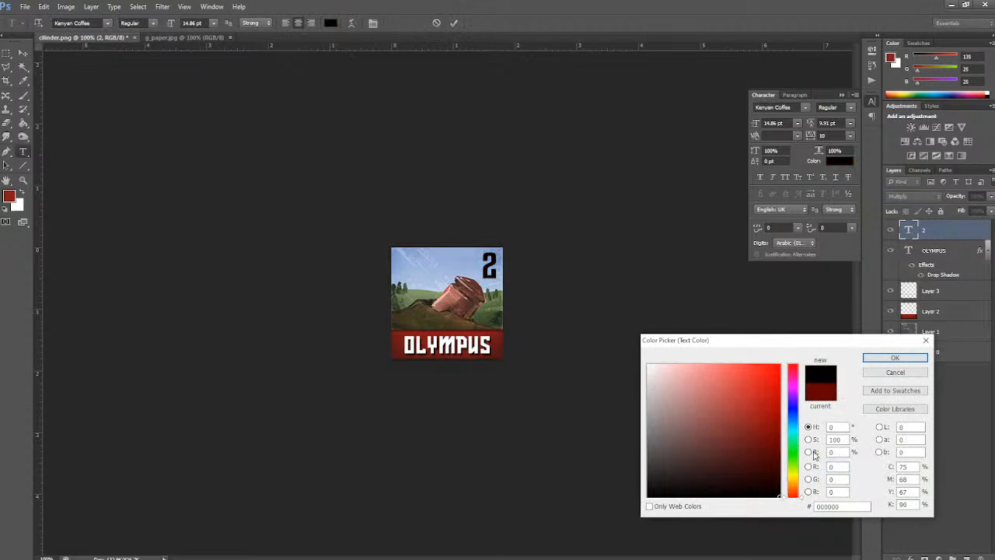
left_click(891, 360)
left_click(22, 53)
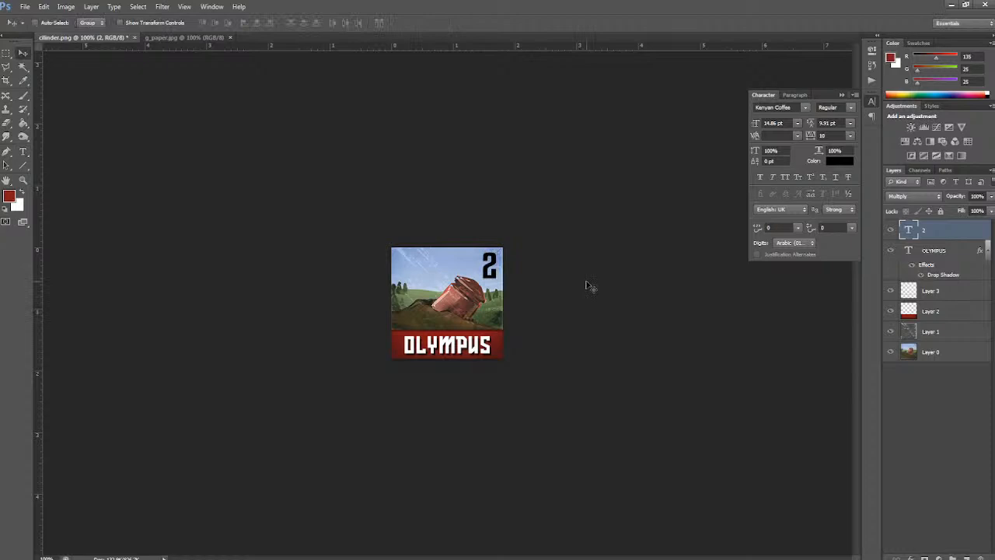
key("ctrl+minus")
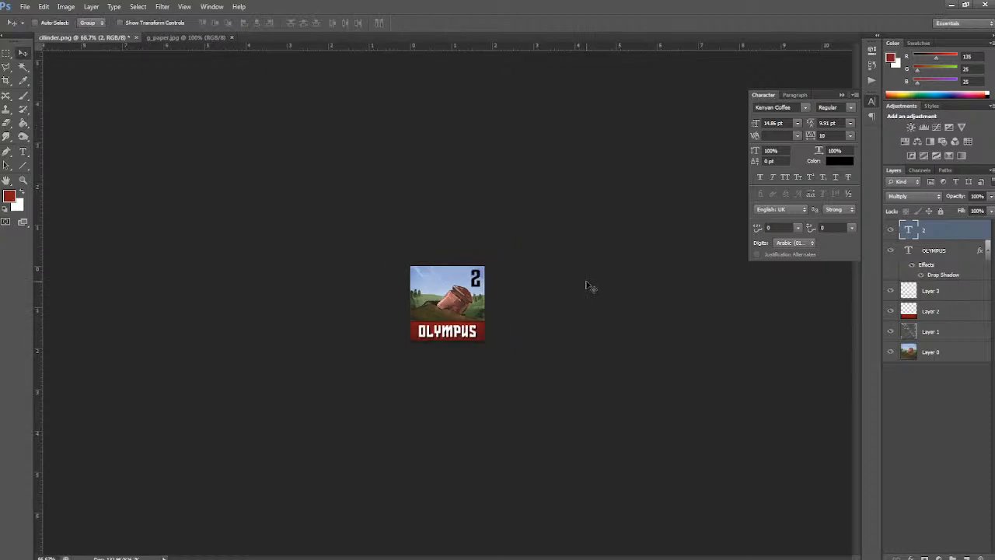
key("ctrl+plus")
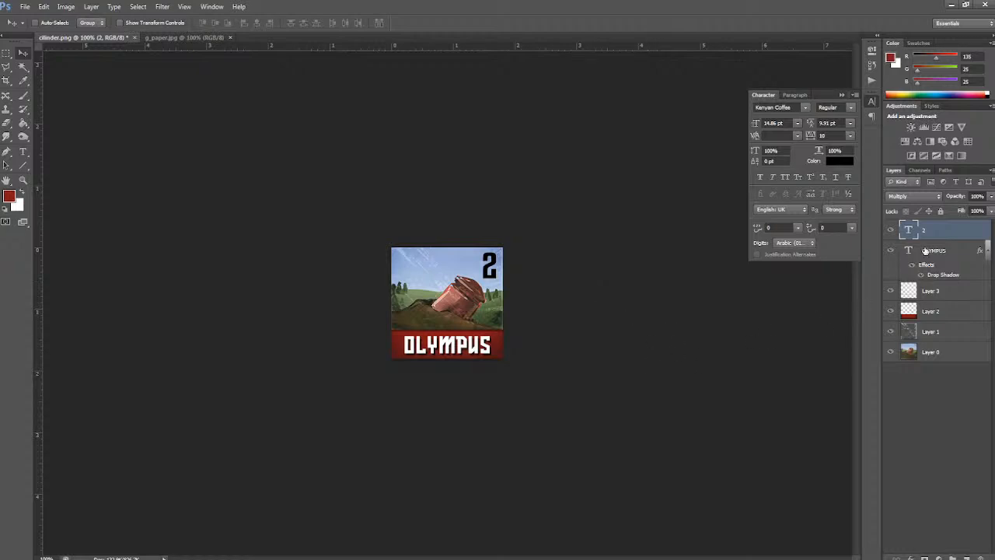
key("ctrl+minus")
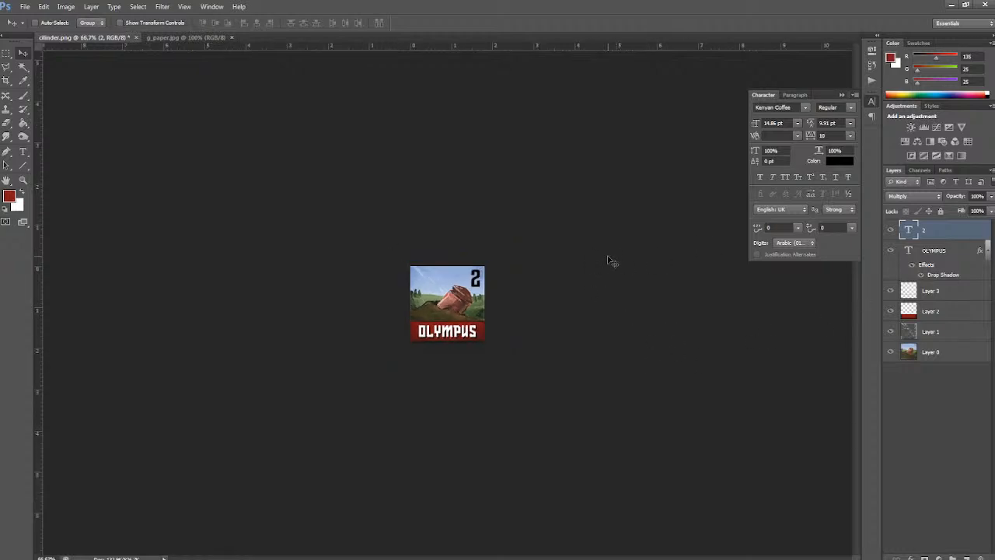
key("ctrl+plus")
key("ctrl+plus")
key("ctrl+minus")
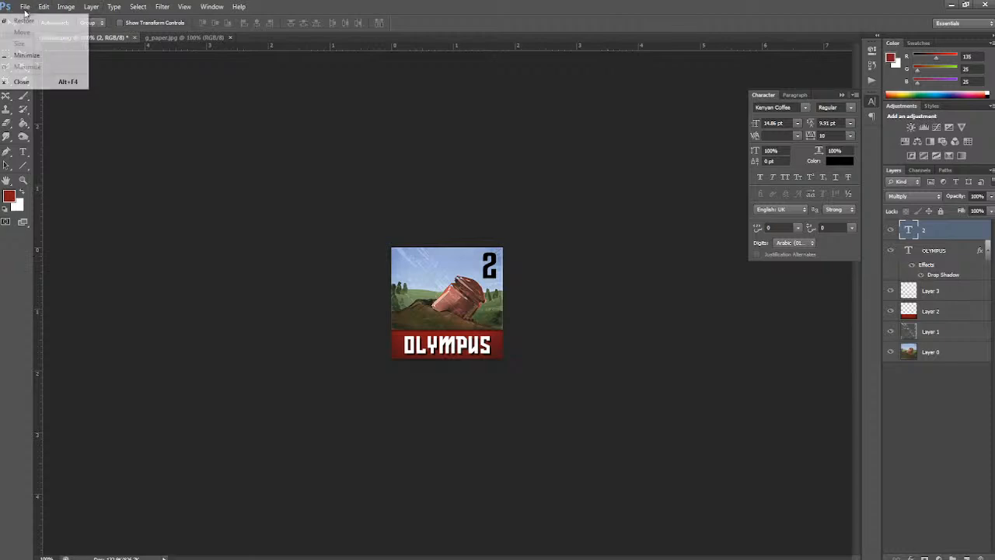
- Save the layered token document as tokens.psd in the WoW folder
left_click(25, 7)
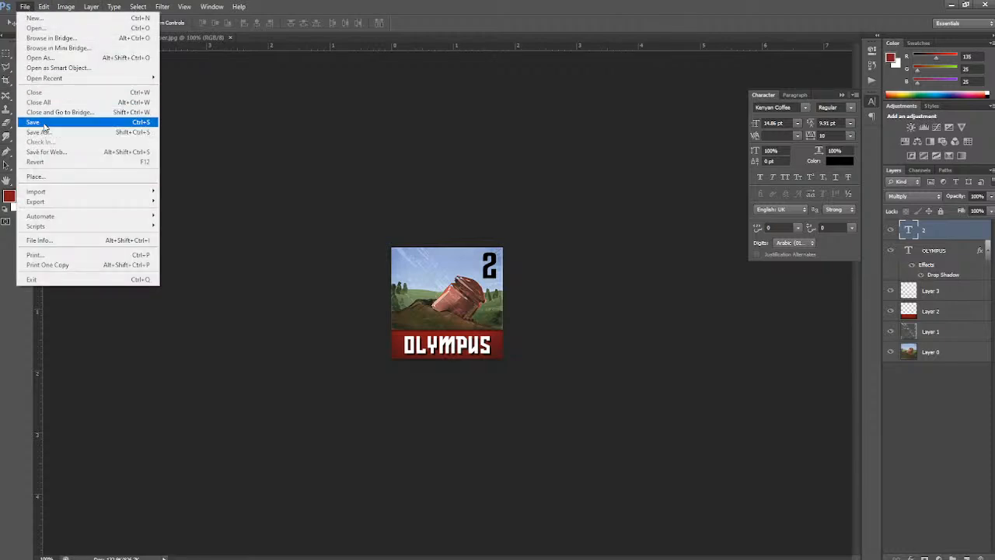
left_click(46, 123)
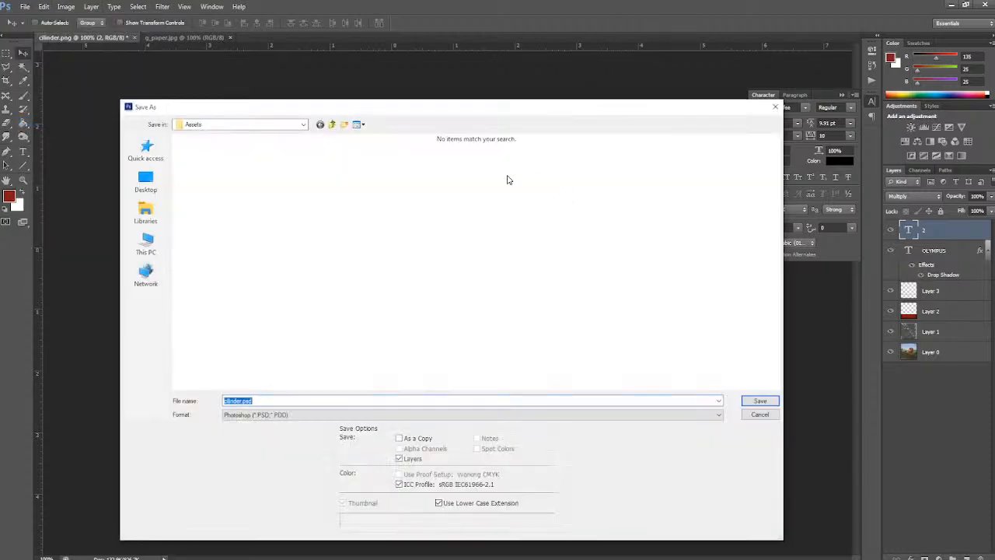
left_click(331, 125)
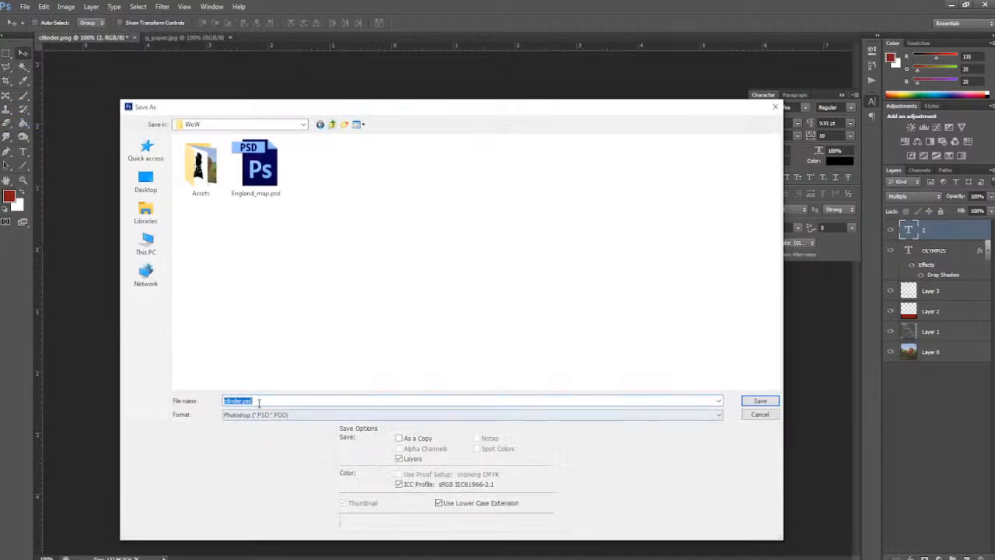
type("tol")
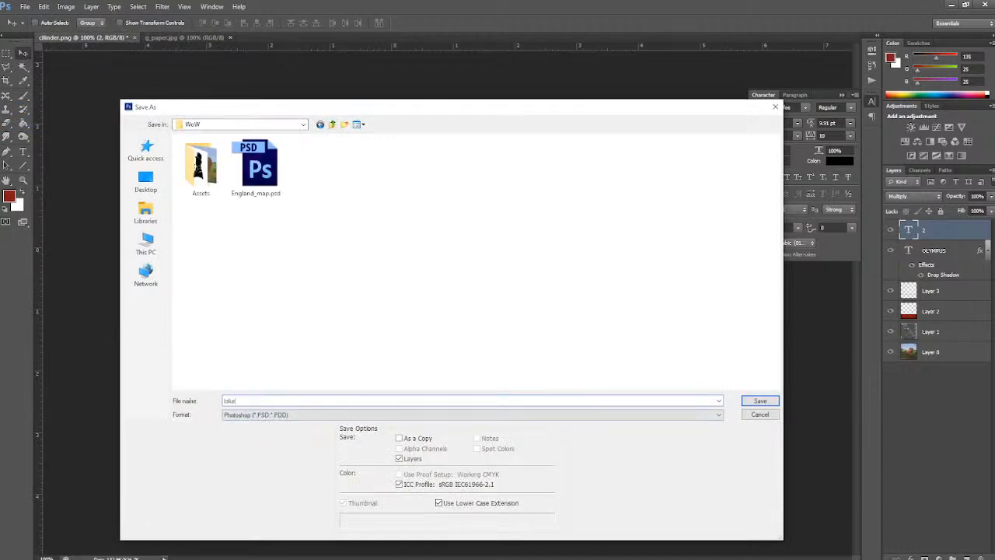
left_click(759, 401)
left_click(614, 170)
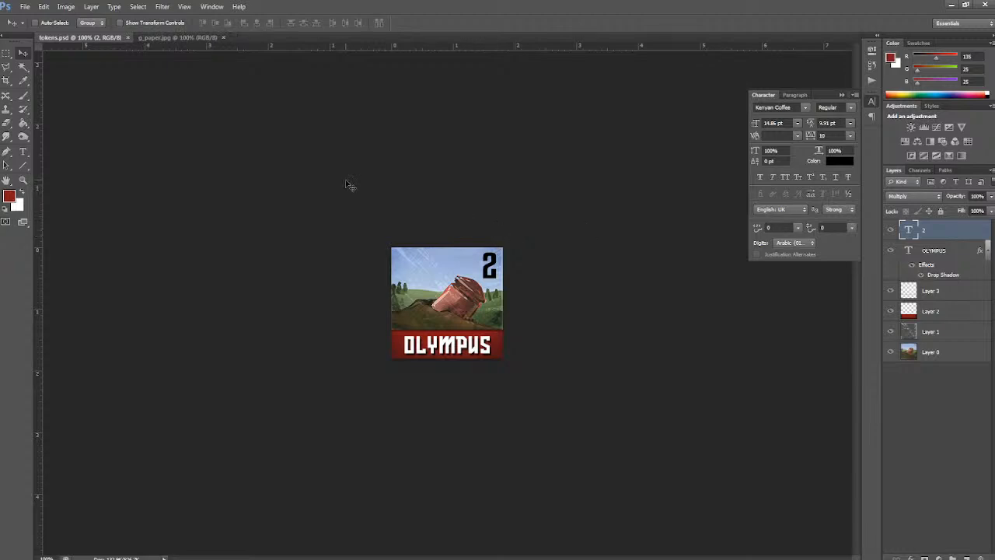
- View the token at print size to judge its legibility, finishing at 100% zoom
left_click(181, 9)
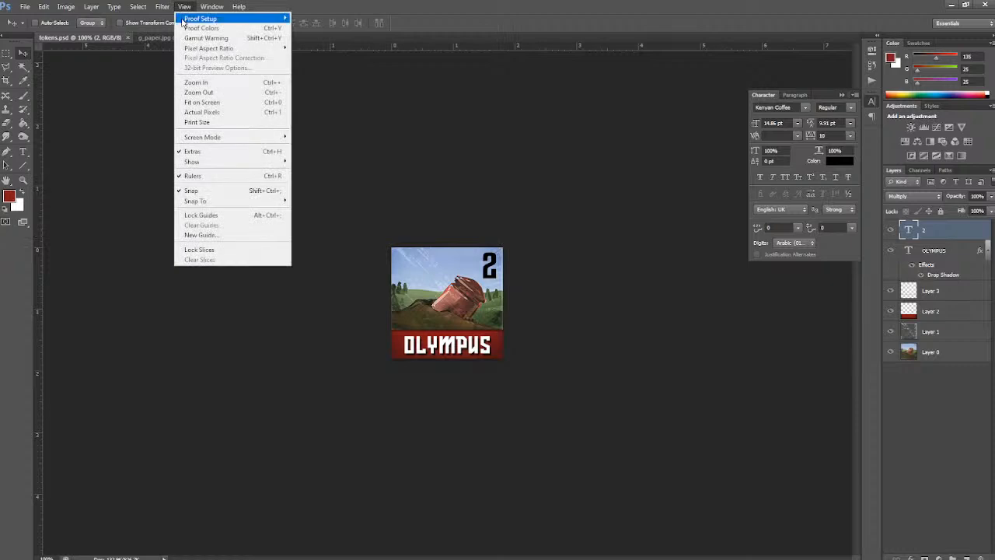
left_click(204, 123)
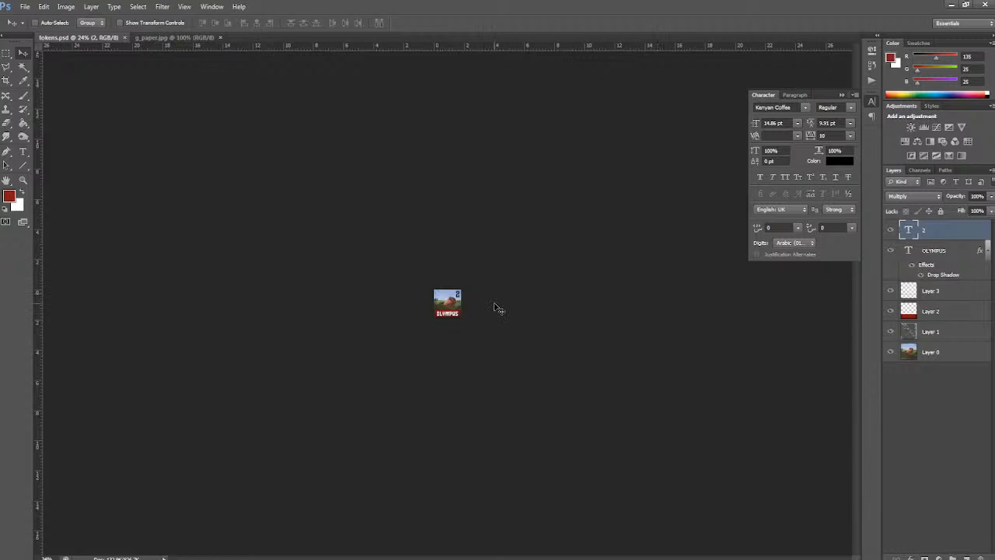
key("ctrl+plus")
key("ctrl+plus")
key("ctrl+plus")
key("ctrl+plus")
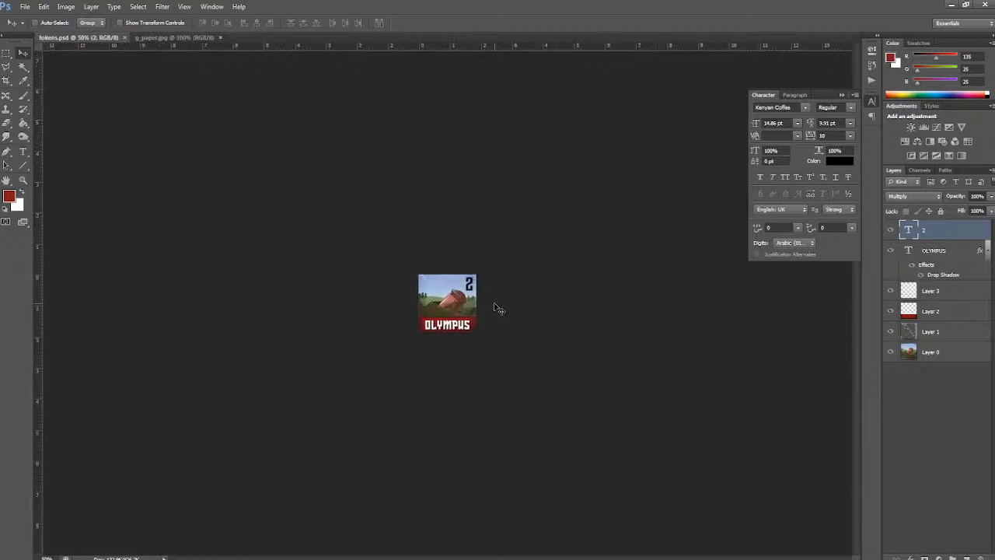
key("ctrl+plus")
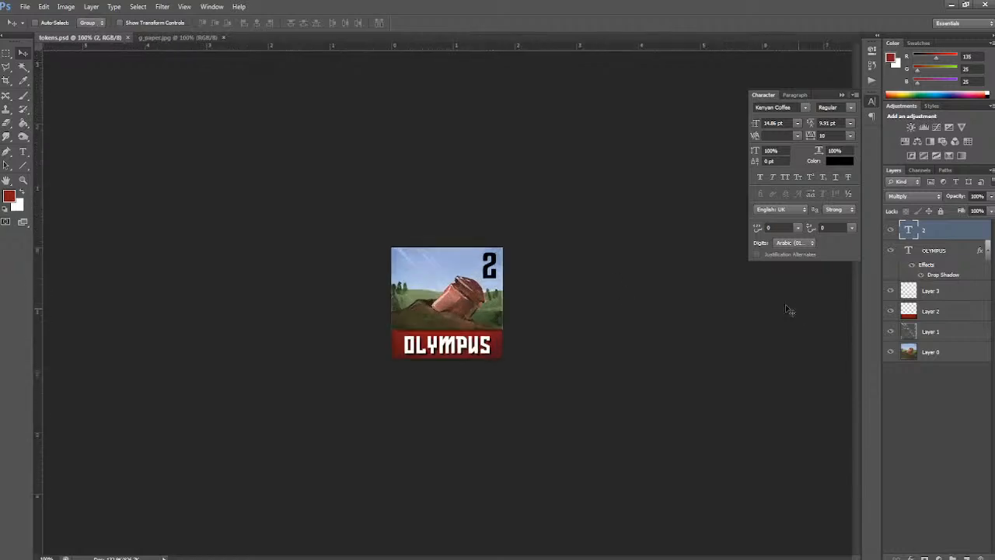
- Try the Atlantida PERSONAL USE font on the "OLYMPUS" text
left_click(931, 254)
double_click(933, 251)
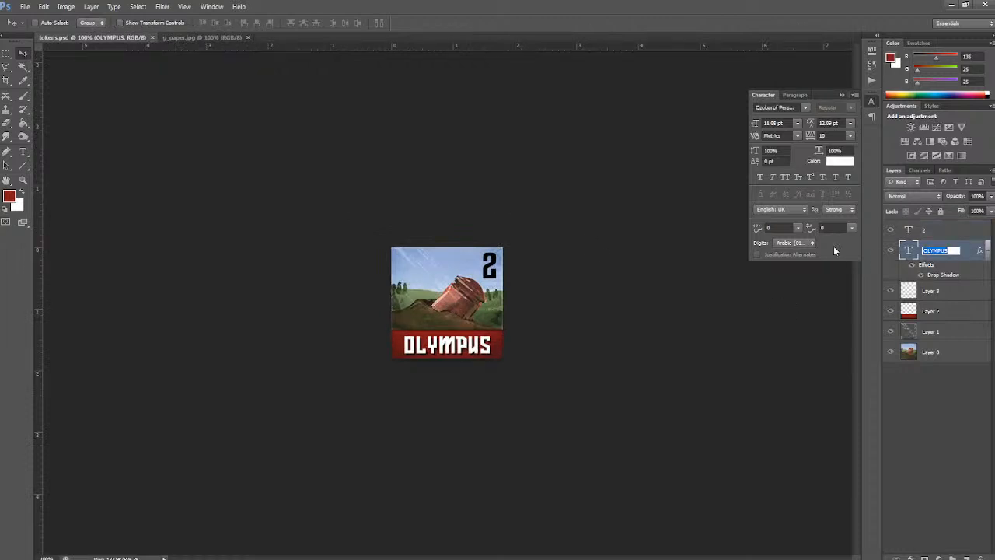
double_click(907, 251)
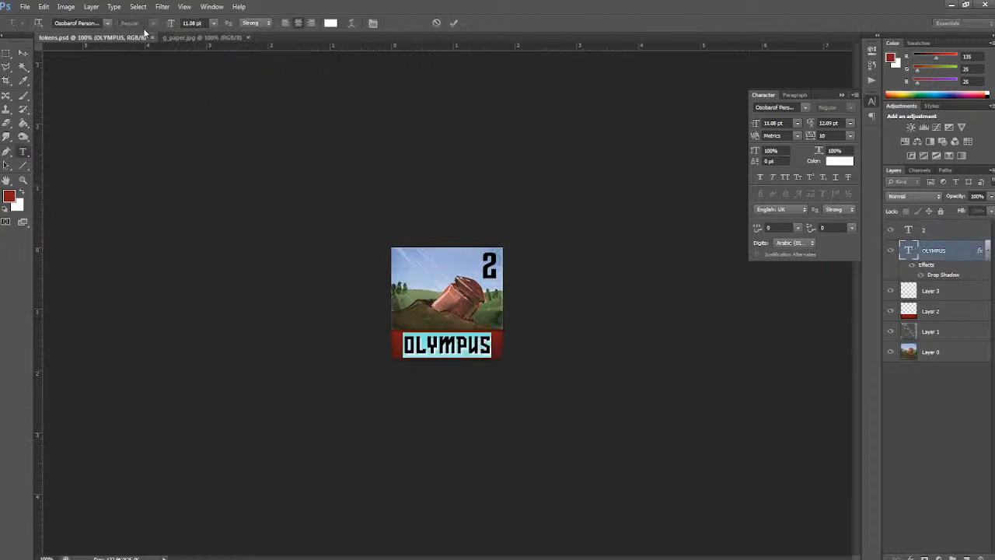
left_click(108, 24)
left_click_drag(236, 254, 267, 54)
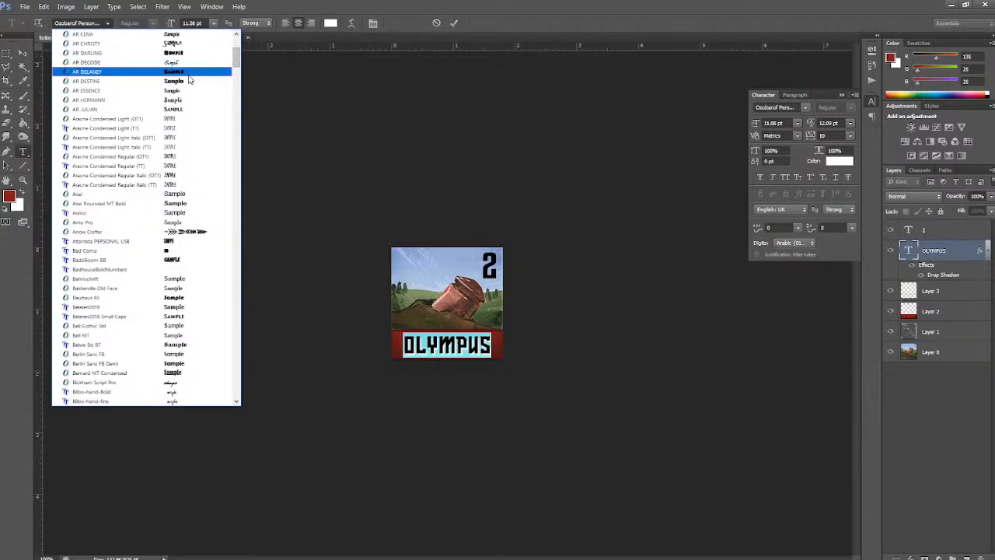
scroll(195, 125, "down", 2)
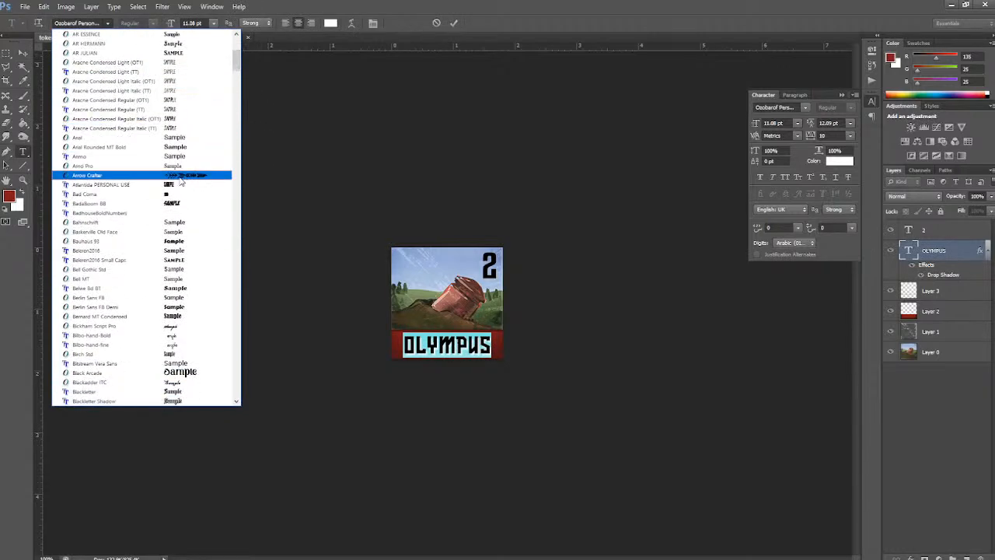
left_click(171, 185)
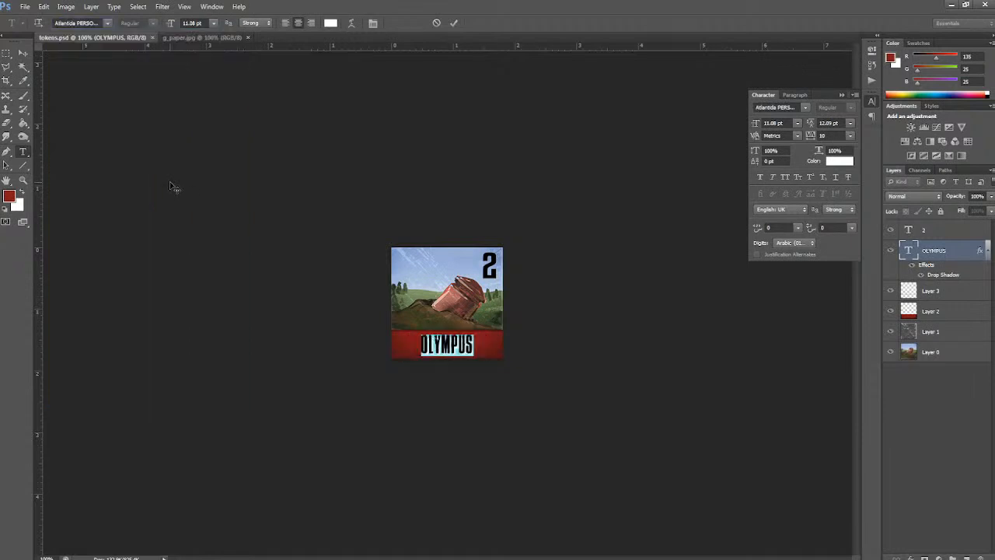
- Change the font of the "OLYMPUS" text to Built Titling
left_click(108, 24)
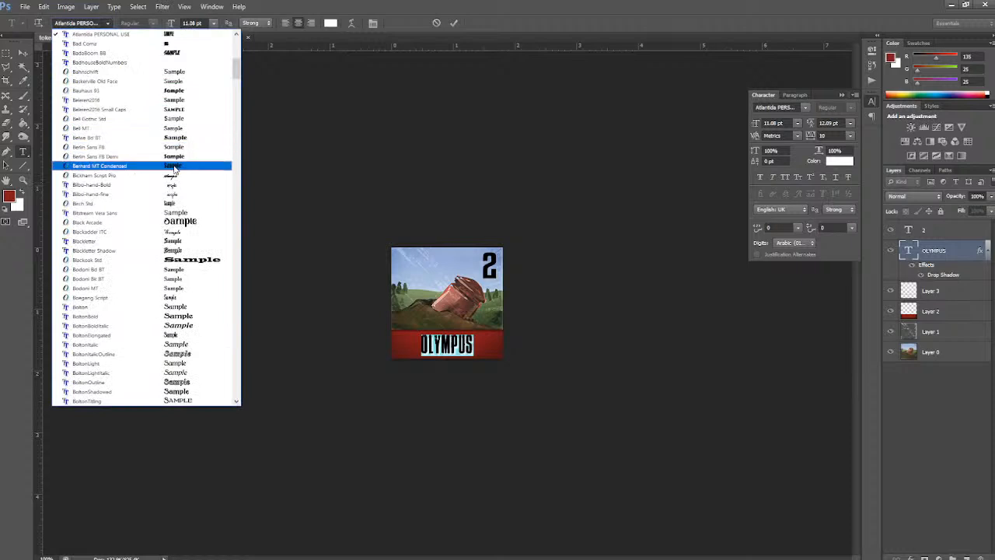
scroll(190, 229, "down", 2)
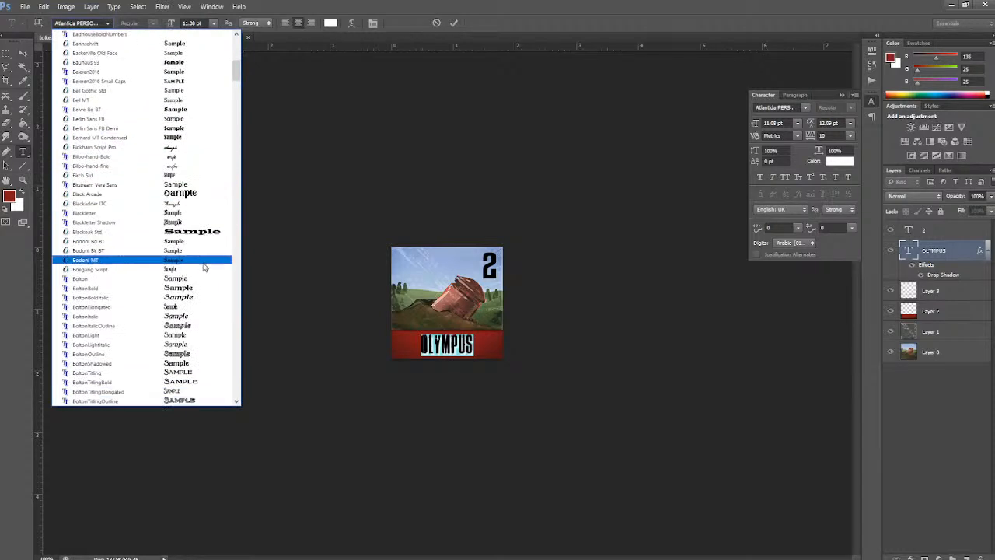
scroll(203, 267, "down", 2)
scroll(204, 267, "down", 5)
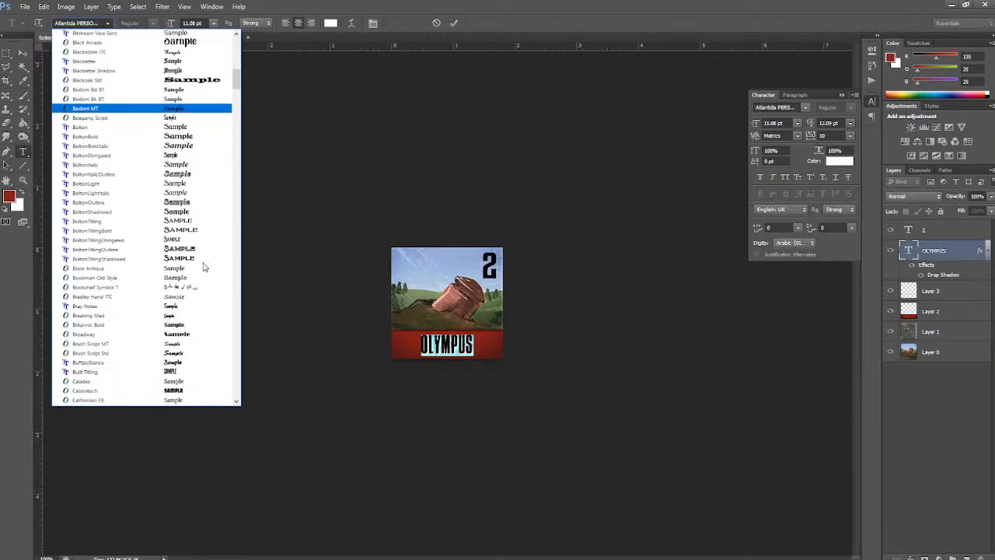
scroll(203, 267, "down", 1)
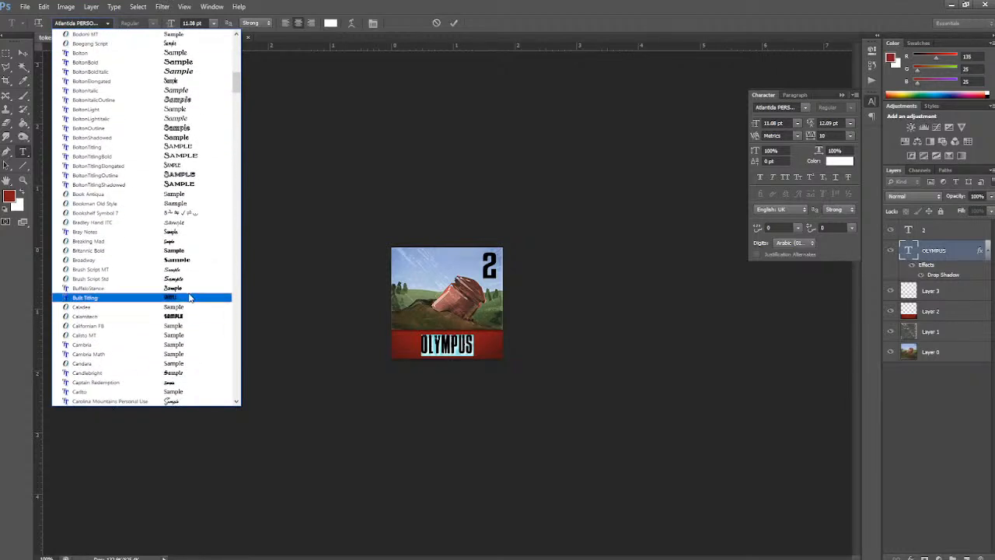
left_click(187, 299)
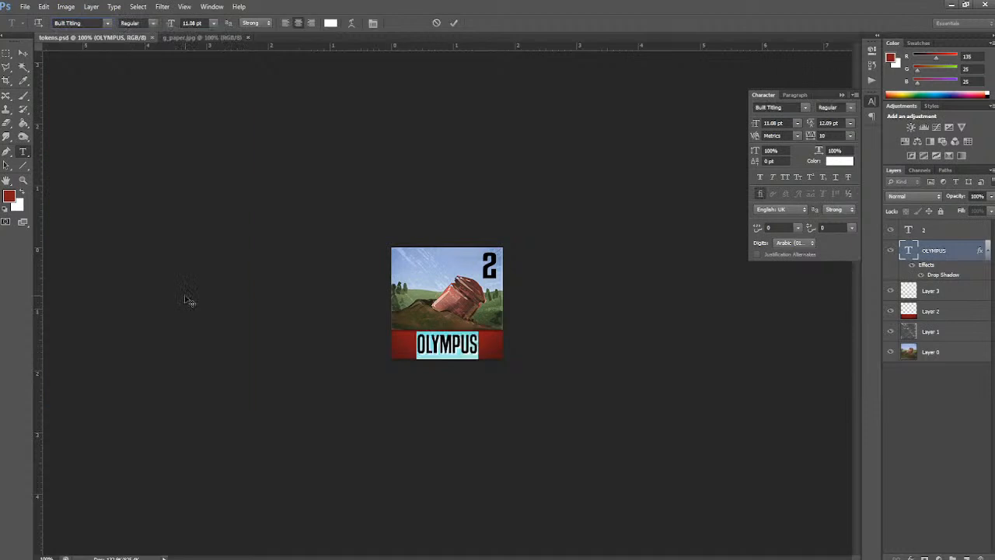
left_click(22, 52)
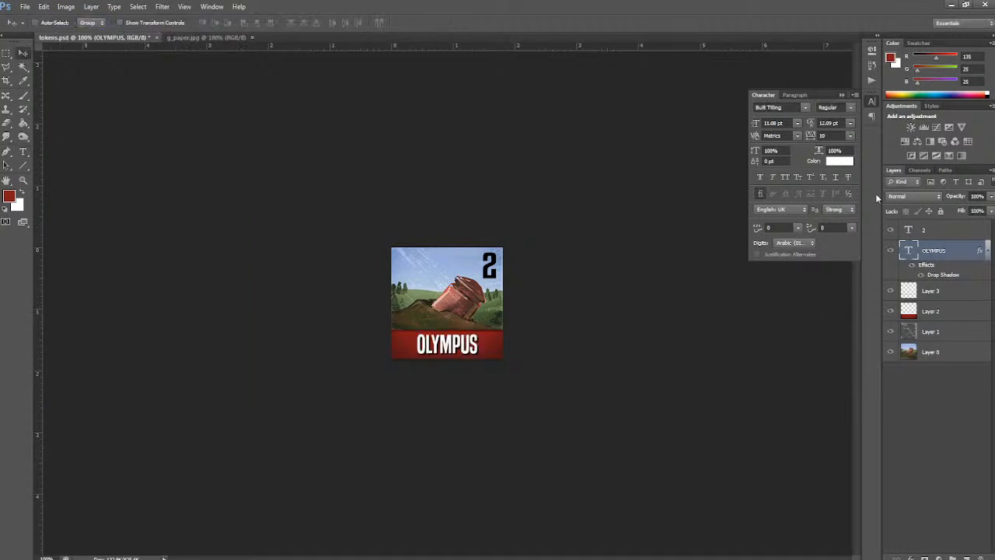
- Set the tracking of the "OLYMPUS" text to 75 and check the token at 50% zoom
left_click(850, 139)
left_click(845, 283)
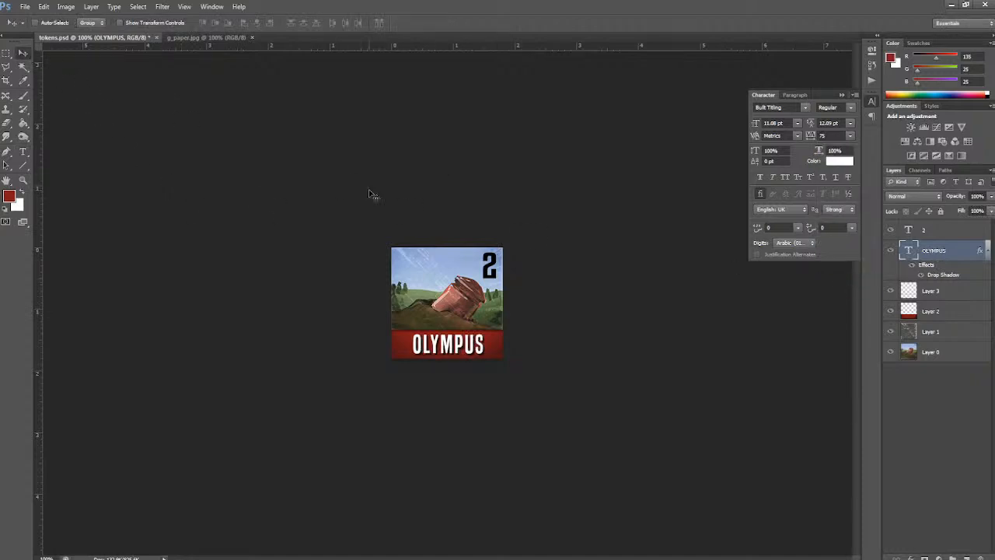
key("ctrl+minus")
key("ctrl+minus")
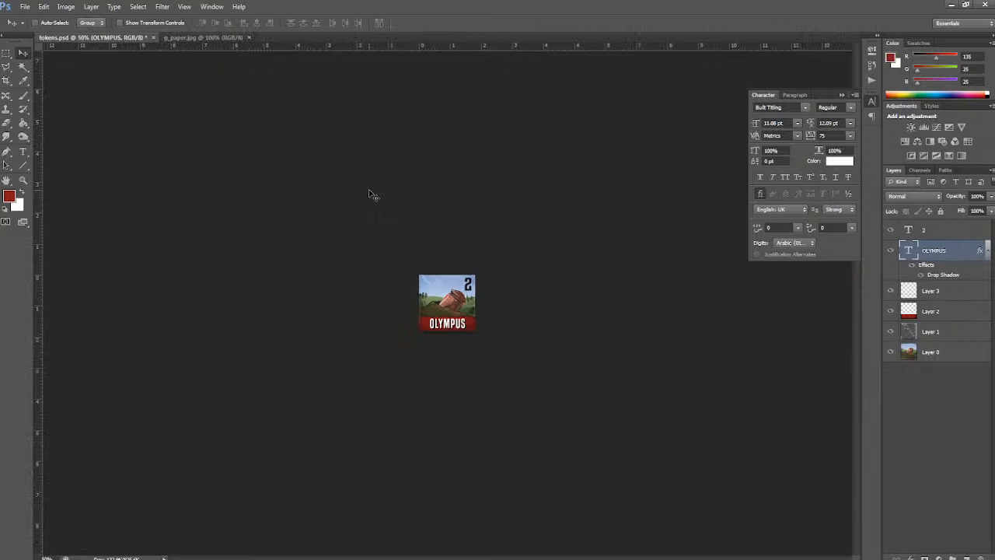
- Set the tracking of the "OLYMPUS" text to 100
key("ctrl+plus")
key("ctrl+plus")
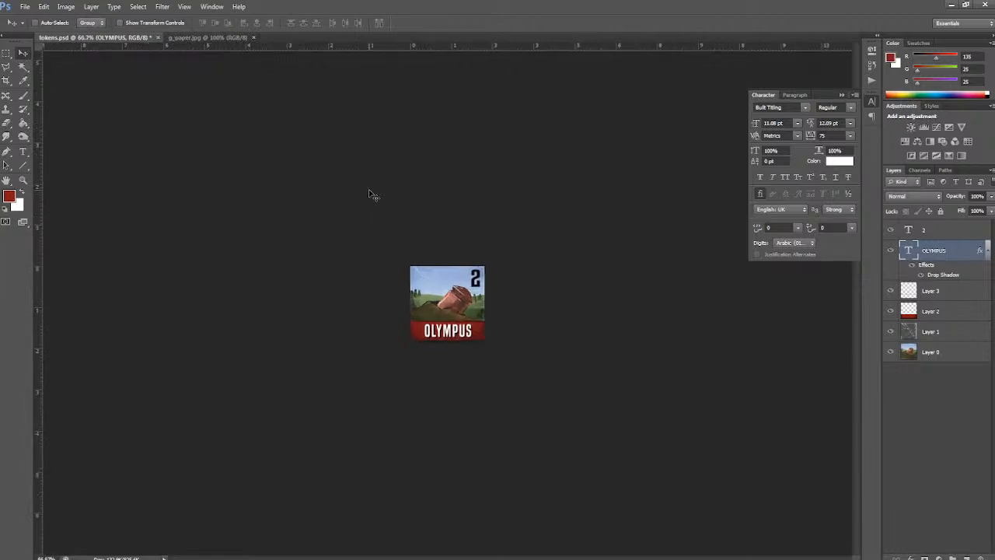
left_click(851, 136)
left_click(840, 292)
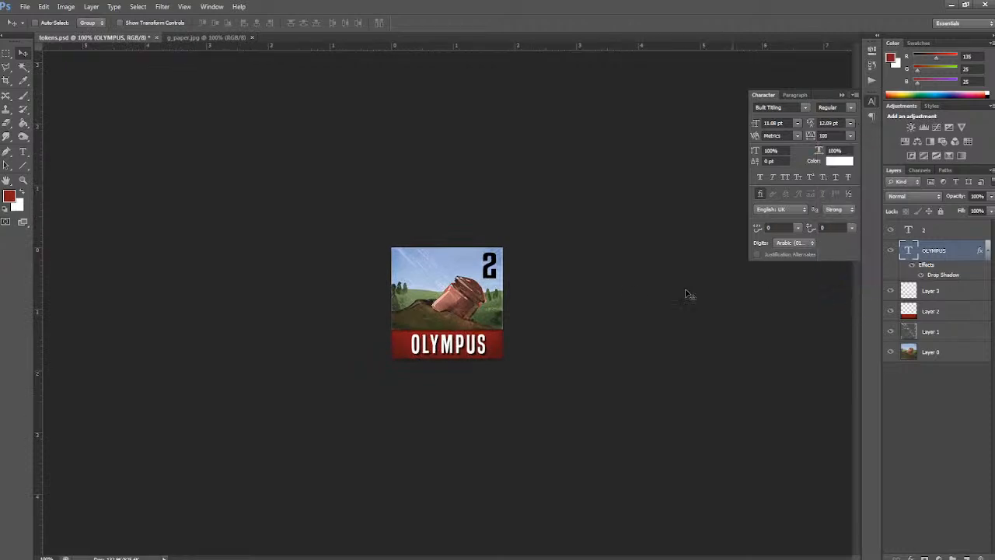
- Align the "OLYMPUS" text with Layer 0 by their horizontal centers, leaving only the text layer selected
left_click(988, 250)
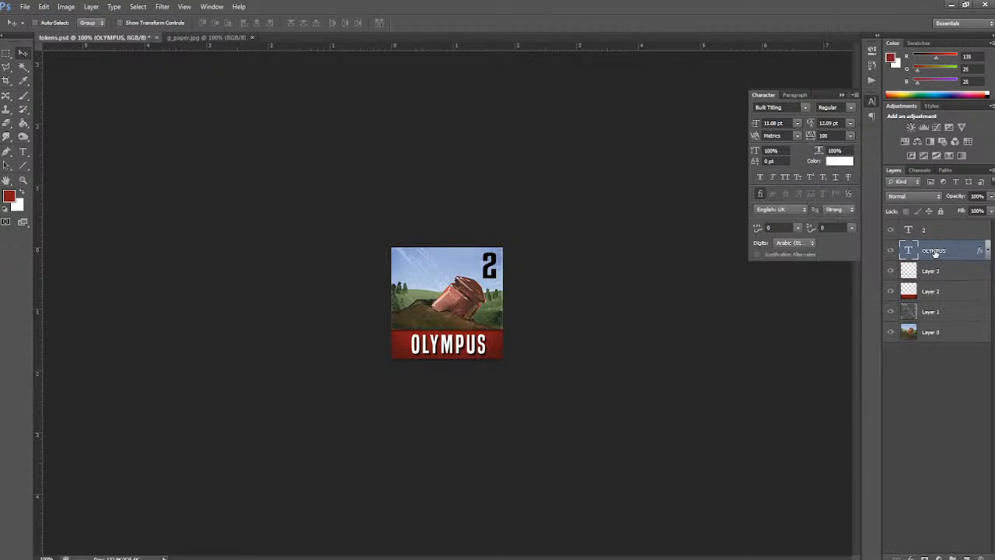
left_click(937, 335)
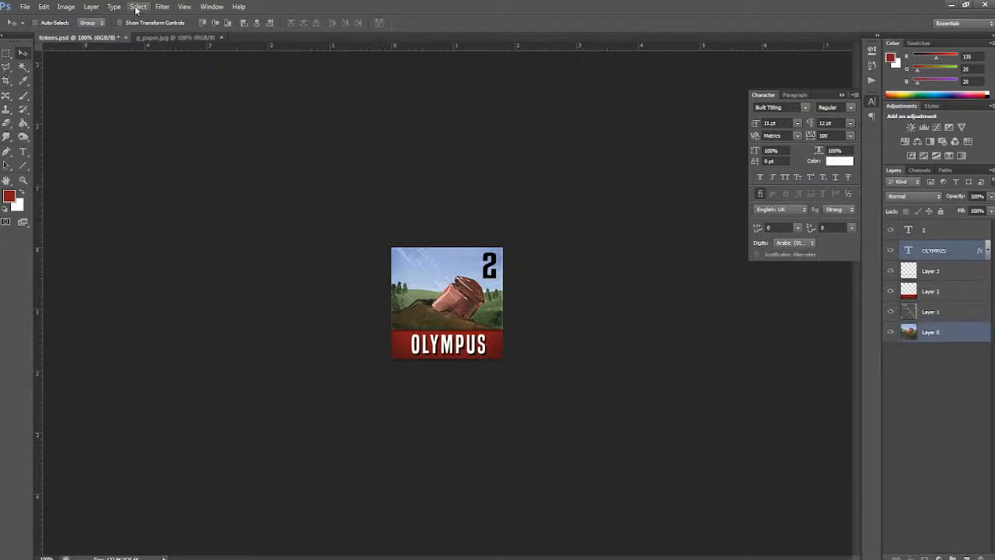
left_click(92, 7)
mouse_move(117, 254)
left_click(238, 291)
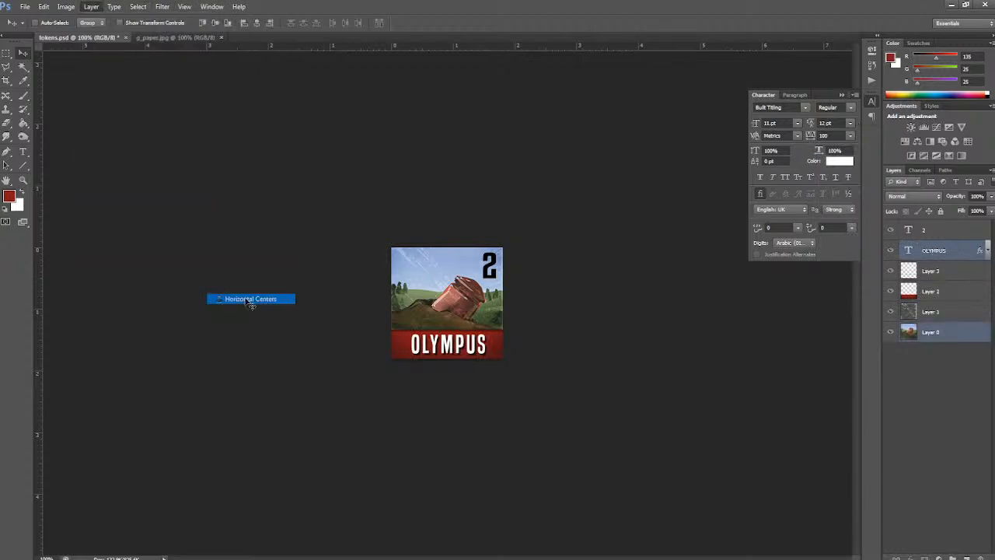
left_click(949, 252)
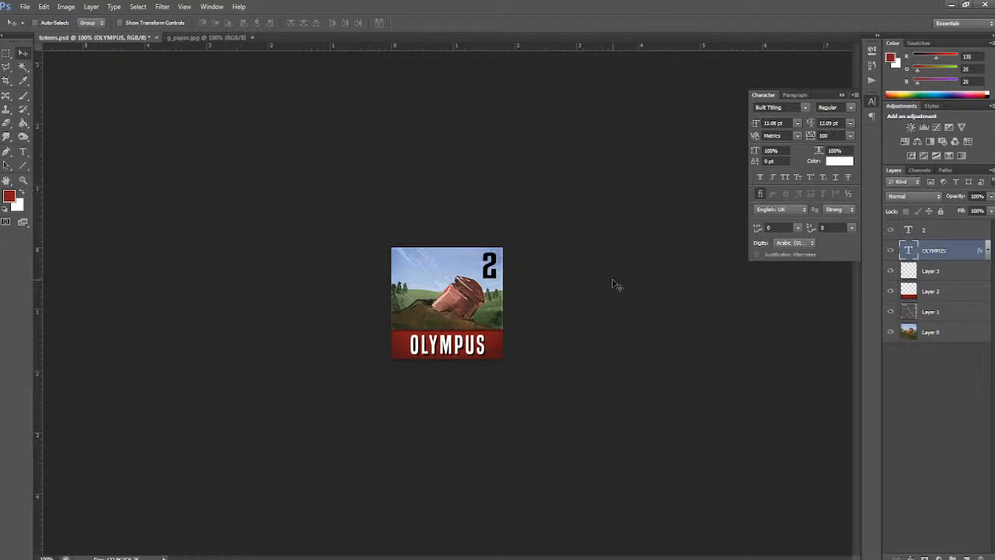
- Check the centred "OLYMPUS" text at smaller and larger zoom levels and save tokens.psd
key("ctrl+minus")
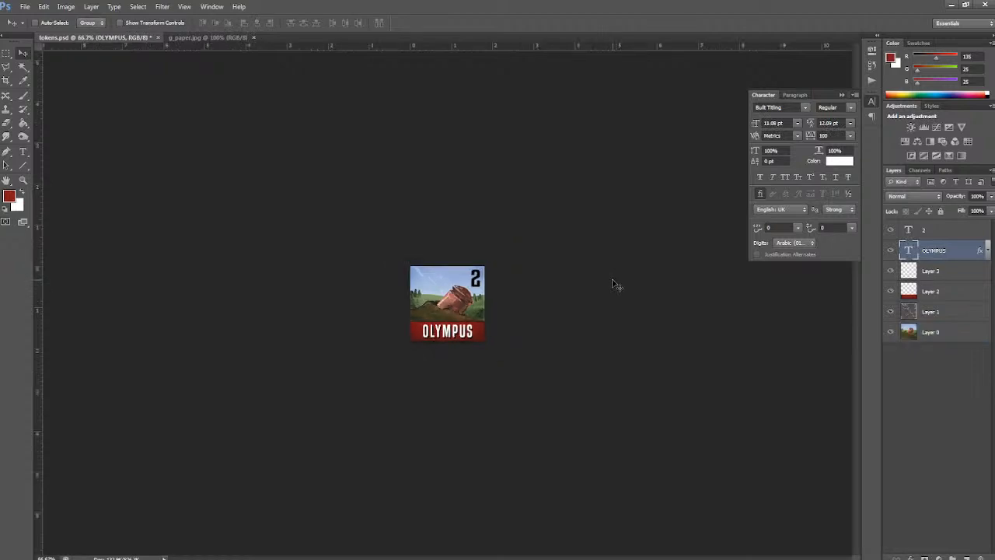
key("ctrl+plus")
key("ctrl+plus")
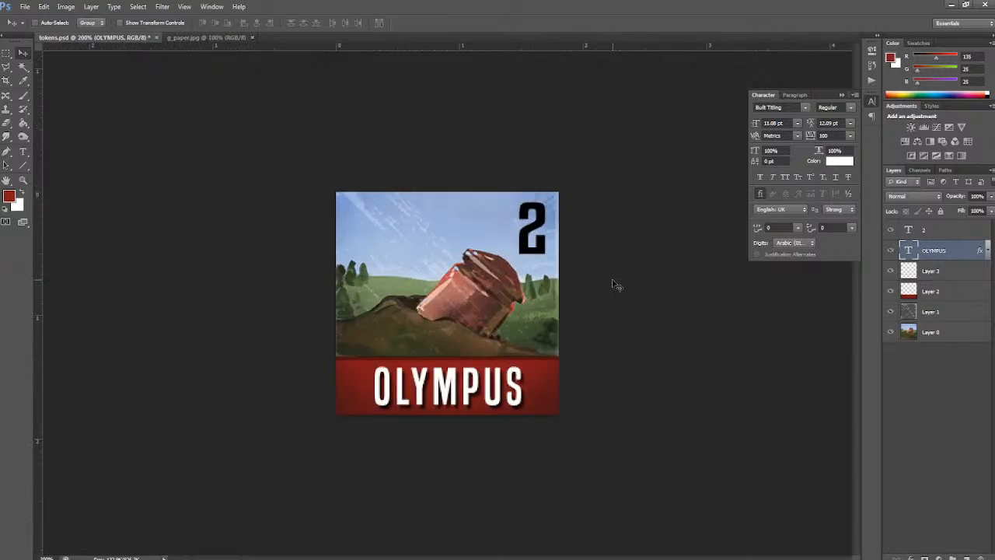
key("ctrl+minus")
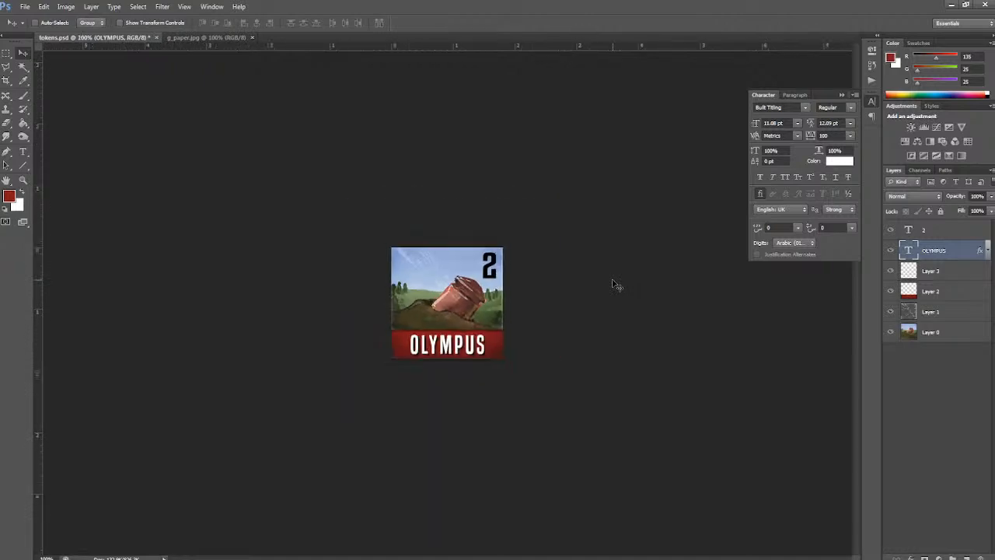
key("ctrl+s")
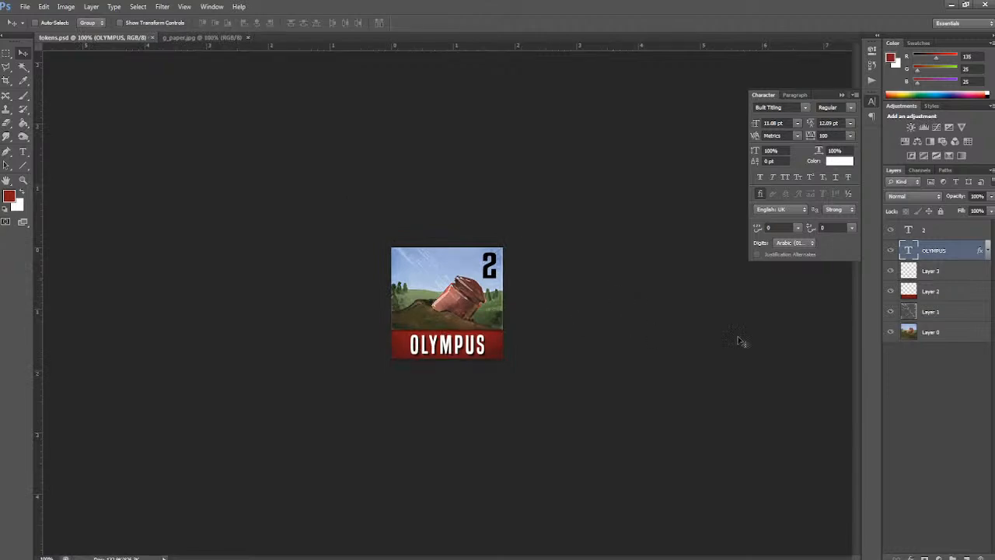
- Toggle the visibility of Layer 0 to view the token with and without its illustration
left_click(892, 333)
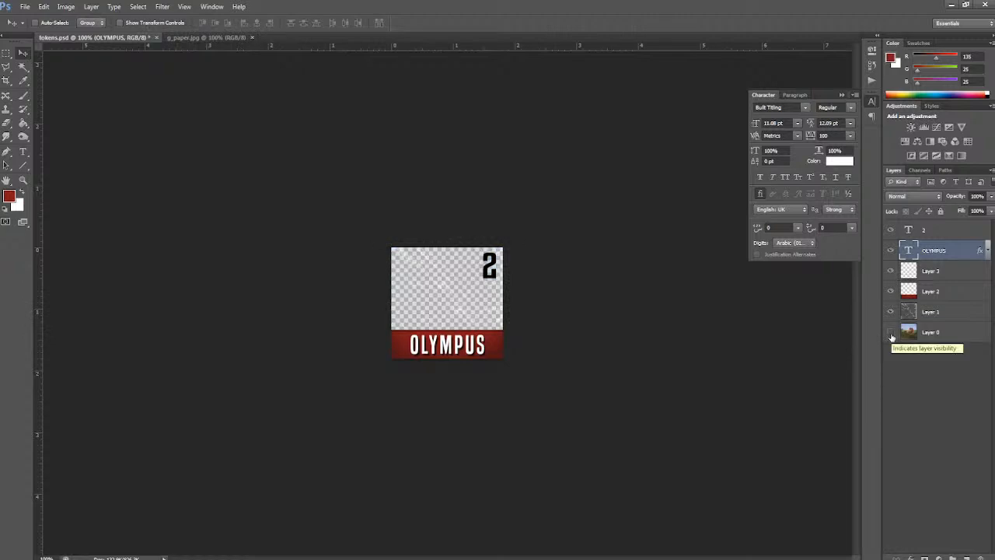
left_click(891, 333)
left_click(892, 332)
left_click(891, 332)
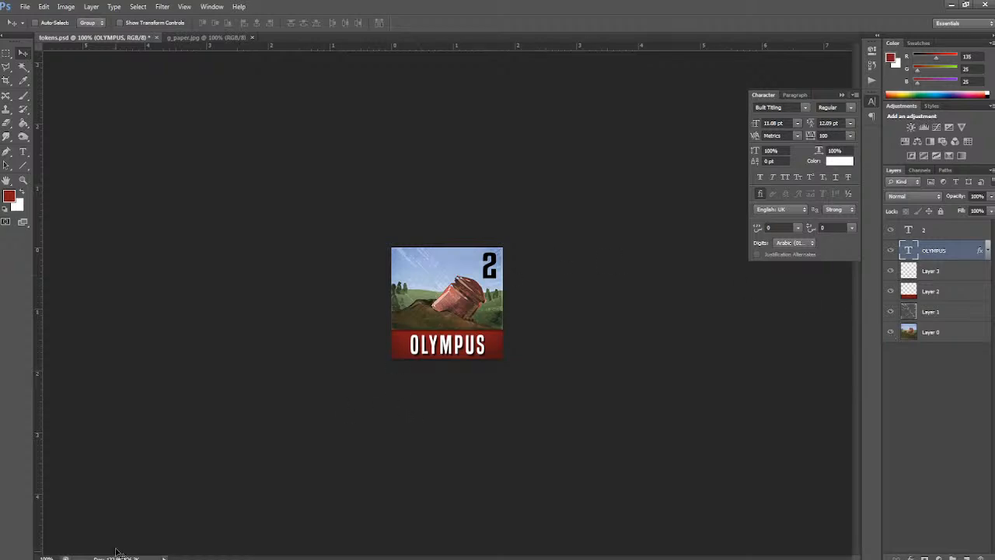
- Switch to ArtRage, add a new layer to the martian_tokens painting and hide Layer 3 with the finished illustration
mouse_move(117, 558)
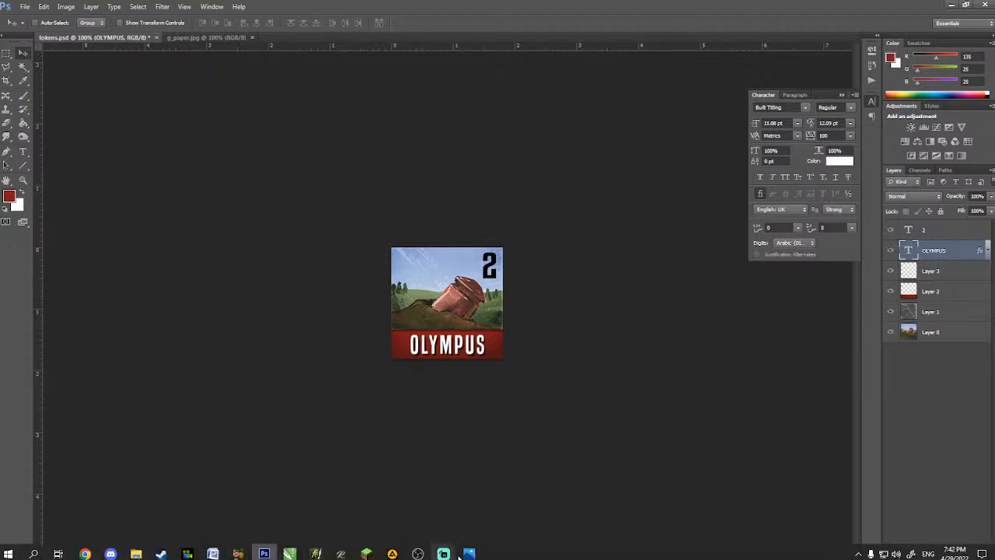
left_click(86, 553)
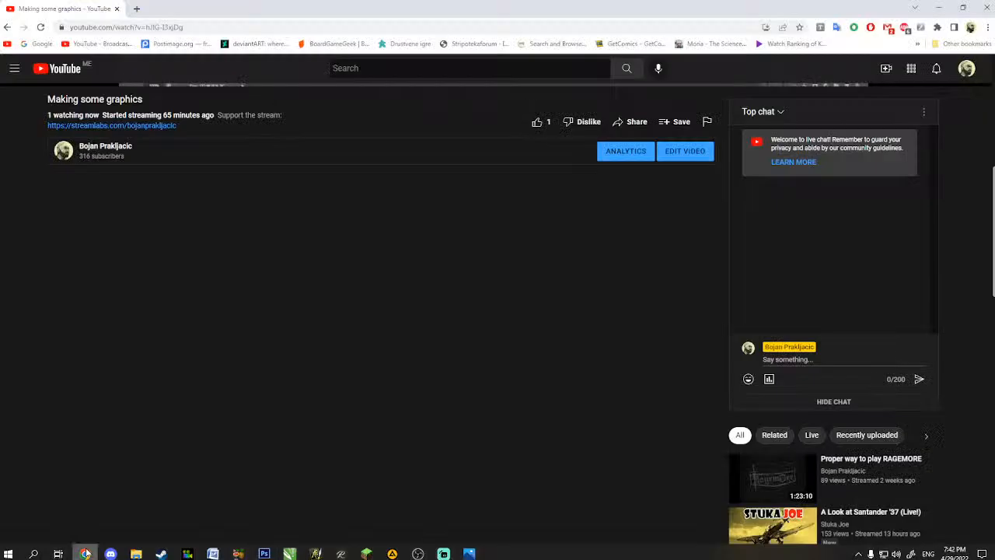
left_click(86, 553)
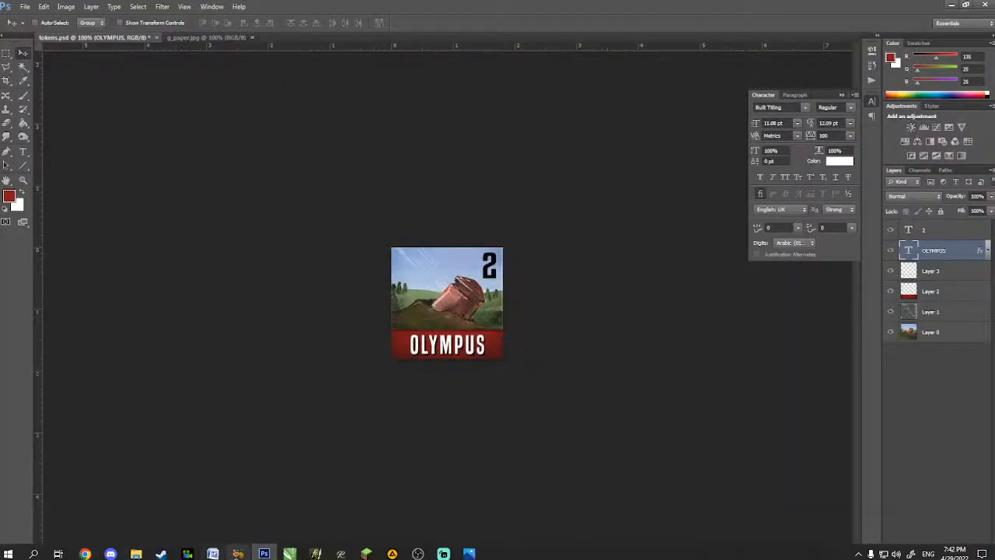
left_click(340, 553)
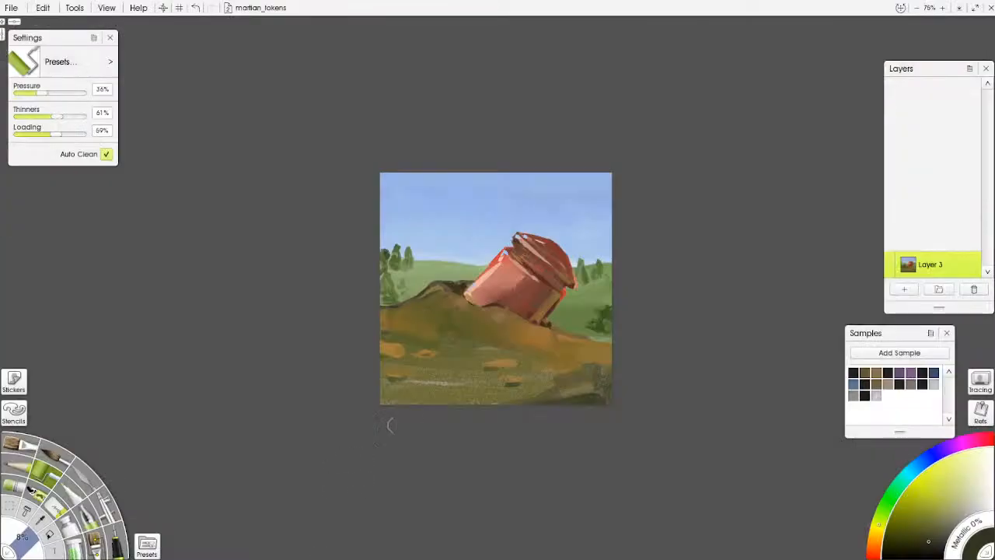
left_click(904, 288)
left_click(889, 264)
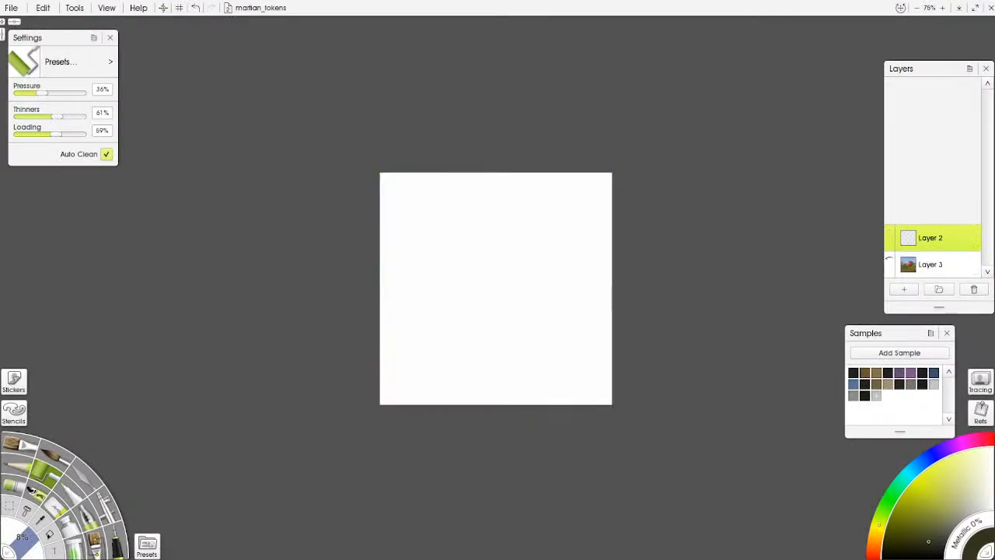
- Choose a dark reddish-brown colour and make a rectangular selection across the lower part of the blank canvas
left_click(875, 374)
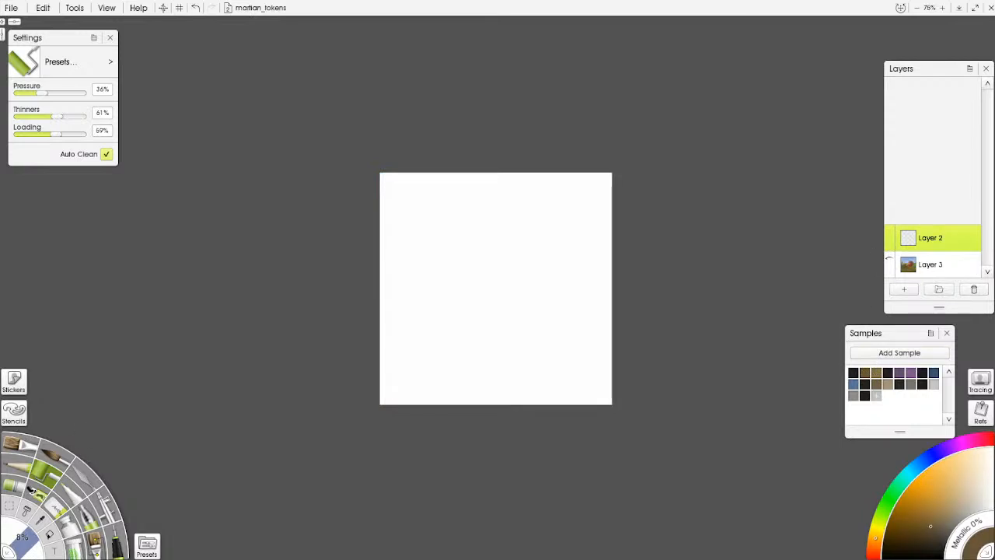
left_click(872, 552)
left_click_drag(916, 532, 902, 526)
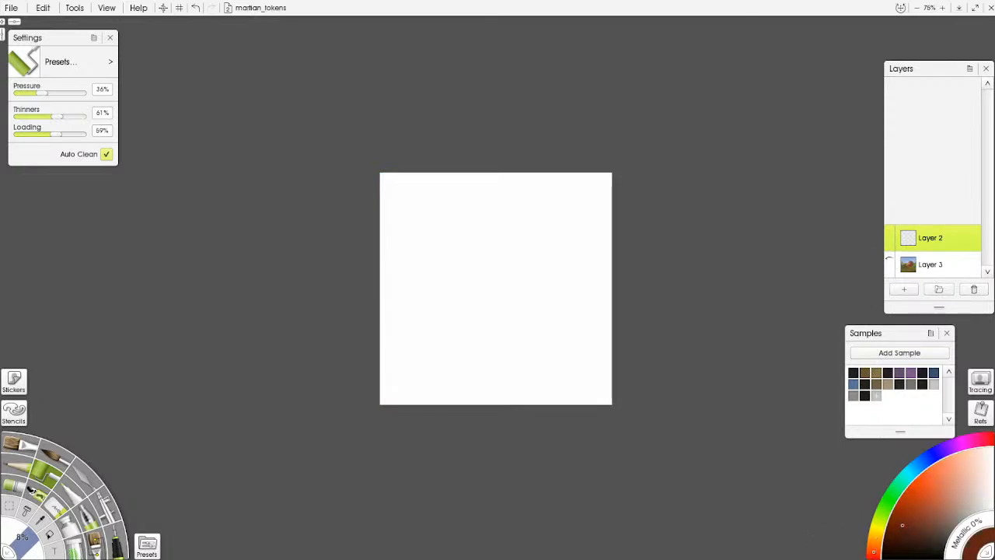
left_click(9, 505)
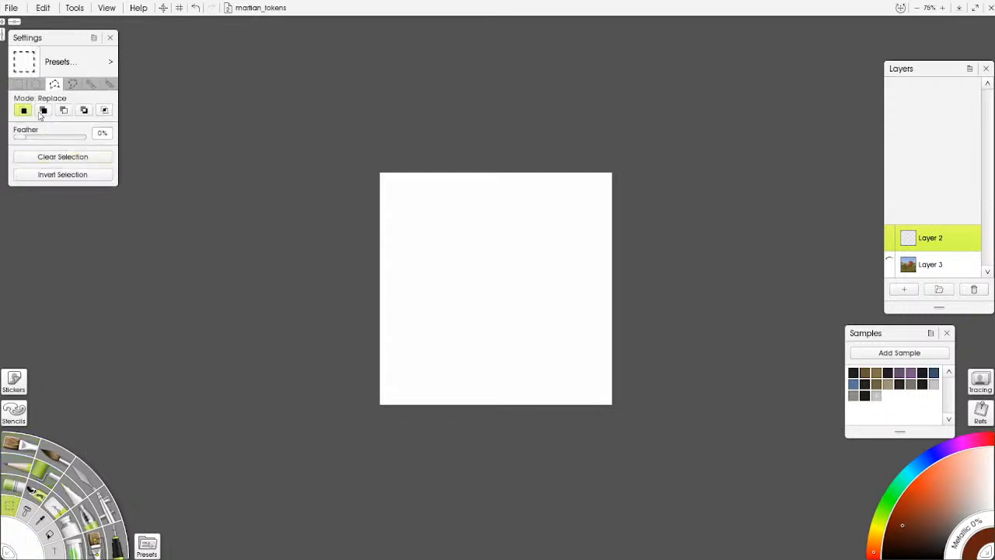
left_click(17, 83)
left_click_drag(342, 306, 683, 442)
- Fill the selected area with reddish-brown Paint Roller strokes at 15% size
left_click(45, 471)
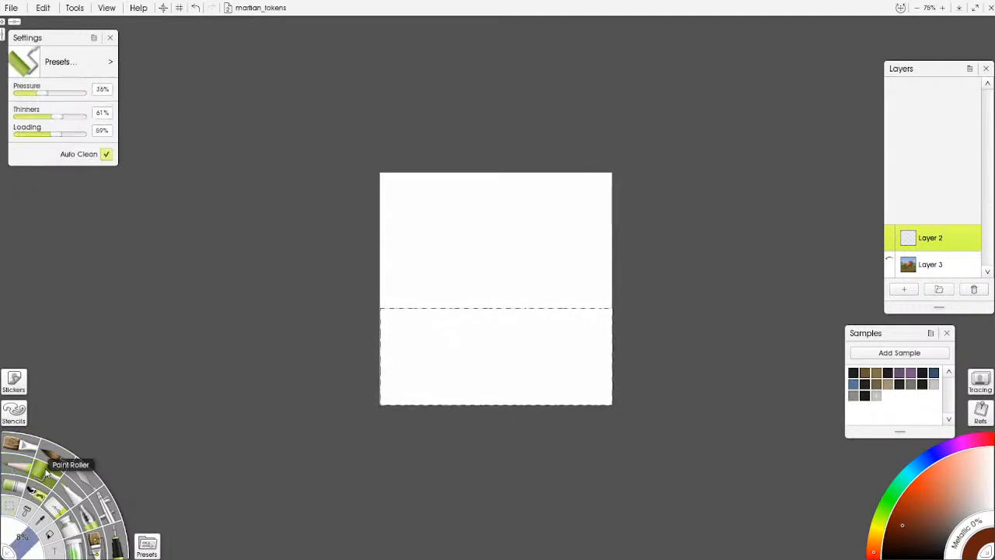
left_click_drag(25, 545, 63, 527)
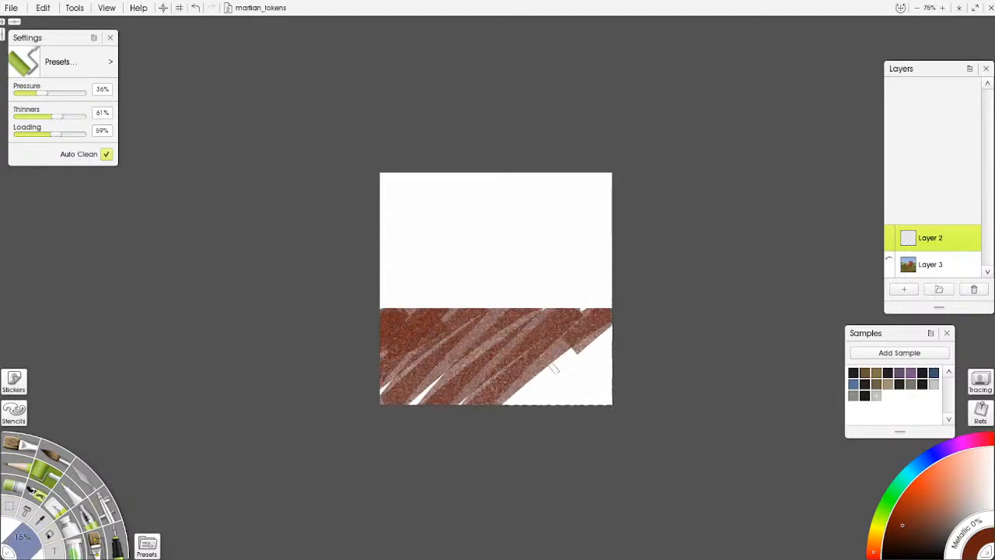
left_click(464, 367)
- Paint broad strokes of a brighter red across the reddish-brown ground, leaving some darker streaks
left_click(876, 558)
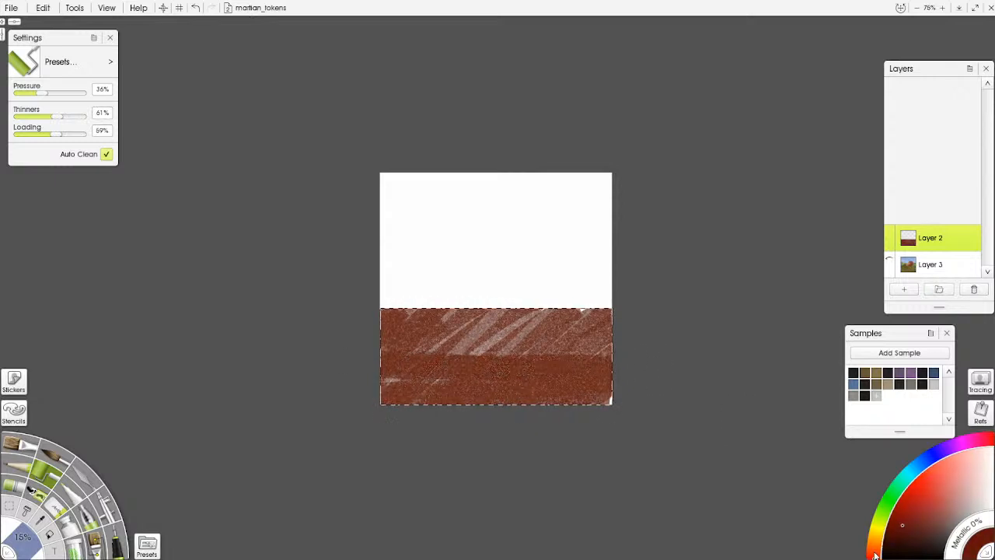
left_click(916, 514)
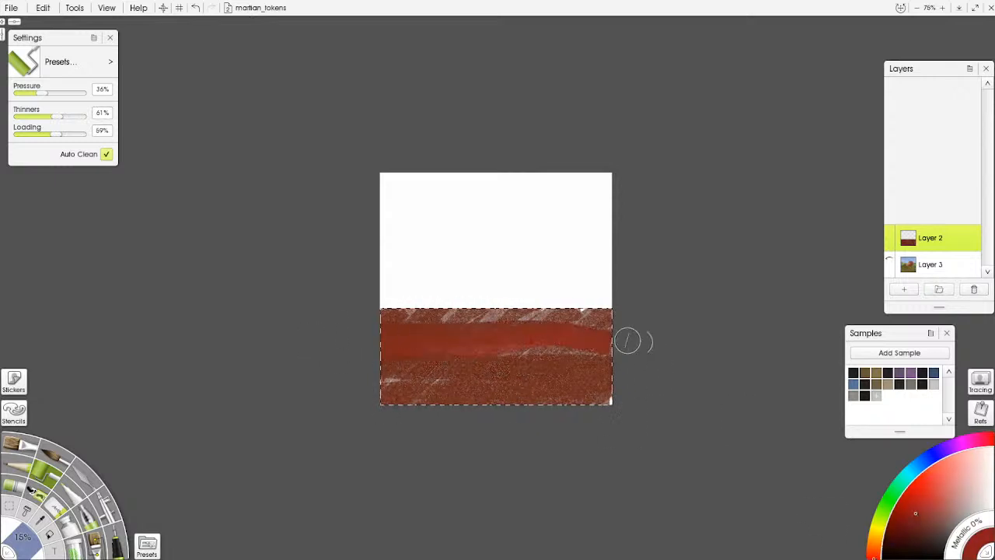
mouse_move(471, 346)
left_mouse_down()
mouse_move(609, 356)
mouse_move(390, 385)
mouse_move(661, 377)
mouse_move(419, 329)
mouse_move(394, 302)
mouse_move(596, 306)
mouse_move(664, 328)
left_mouse_up()
mouse_move(610, 352)
left_mouse_down()
mouse_move(448, 401)
mouse_move(325, 413)
left_mouse_up()
left_click_drag(325, 413, 598, 400)
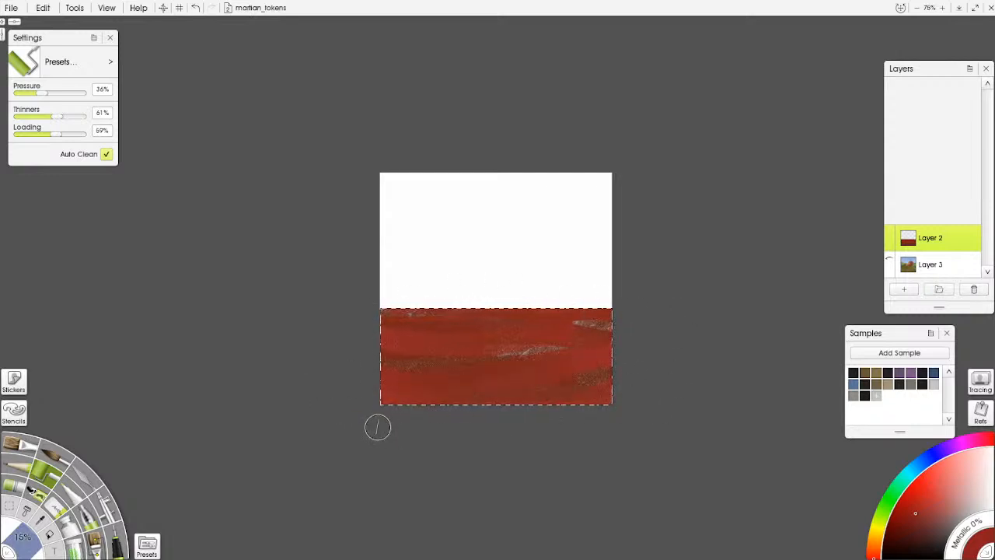
- Clear the selection and erase along the ground's upper edge at 28% size to form an uneven horizon
left_click(106, 470)
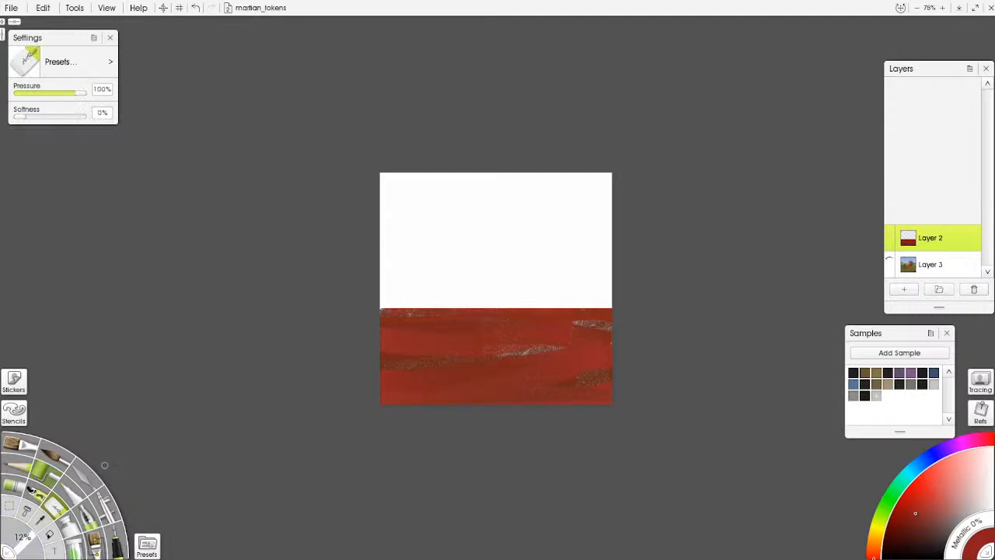
left_click_drag(8, 541, 31, 546)
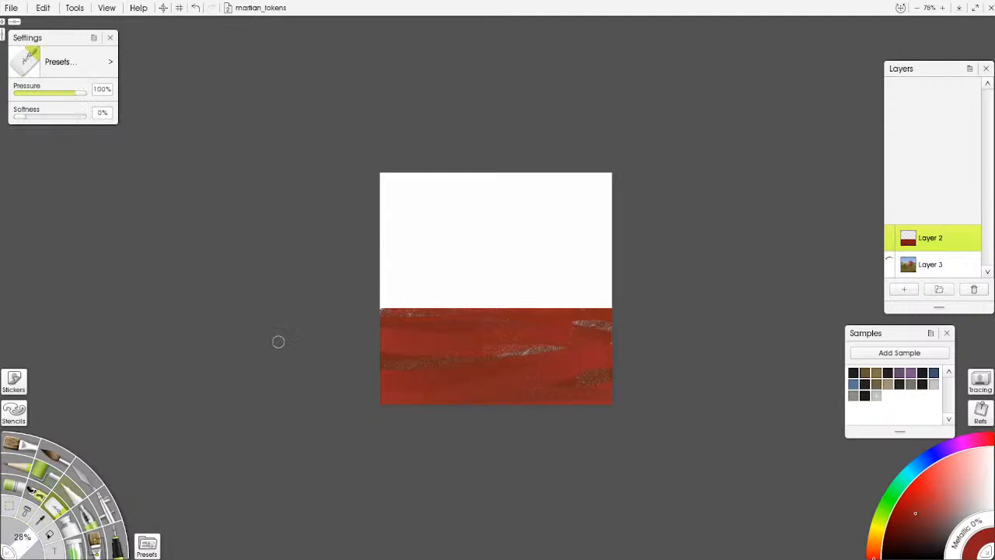
mouse_move(368, 304)
left_mouse_down()
mouse_move(538, 300)
mouse_move(628, 315)
mouse_move(559, 305)
mouse_move(587, 309)
left_mouse_up()
- Paint over the grainy patches of the red ground and blend the strokes with the palette knife at 57% size
left_click(59, 461)
mouse_move(562, 351)
left_mouse_down()
mouse_move(597, 326)
mouse_move(583, 325)
mouse_move(621, 324)
mouse_move(368, 334)
mouse_move(622, 344)
mouse_move(327, 370)
mouse_move(671, 350)
mouse_move(539, 387)
mouse_move(325, 410)
mouse_move(504, 390)
mouse_move(675, 386)
mouse_move(526, 407)
left_mouse_up()
left_click(93, 484)
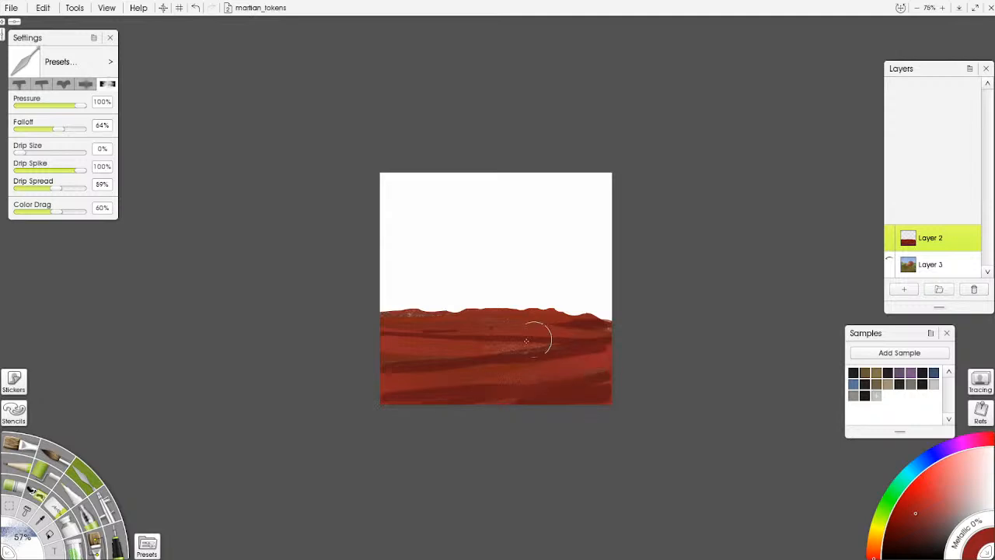
left_click_drag(421, 325, 440, 328)
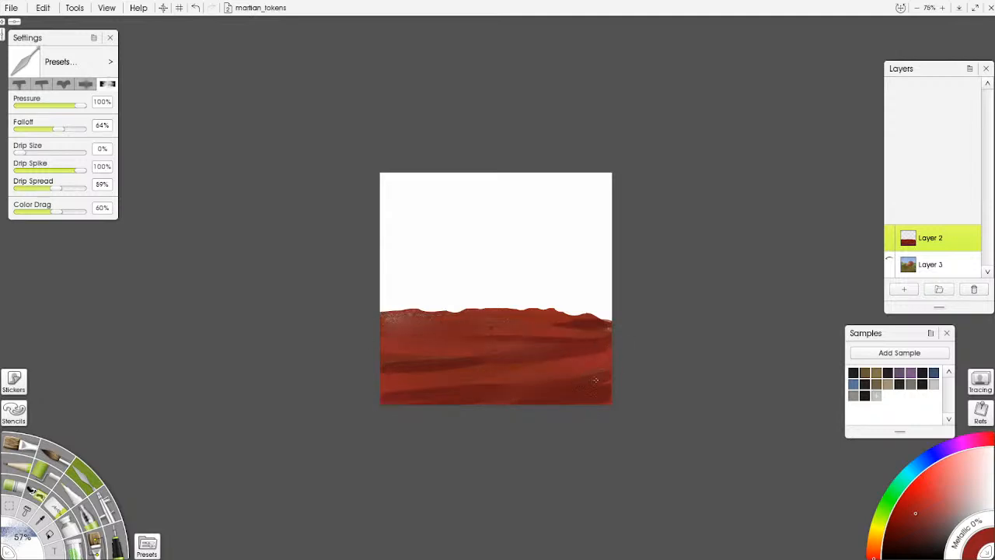
- Add a layer beneath the red ground and cover the sky with ochre-yellow Paint Roller strokes at 45% size
left_click(933, 269)
left_click(911, 292)
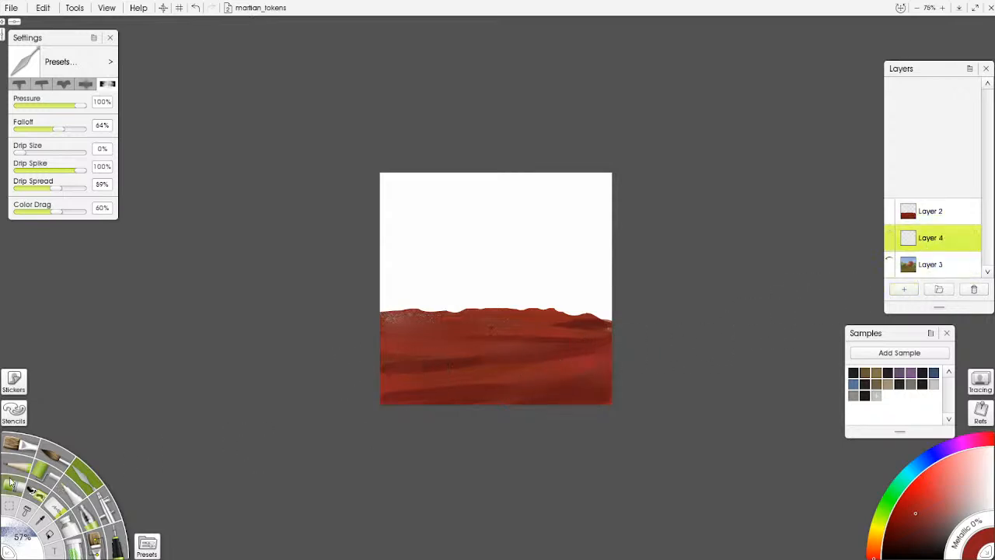
left_click(48, 473)
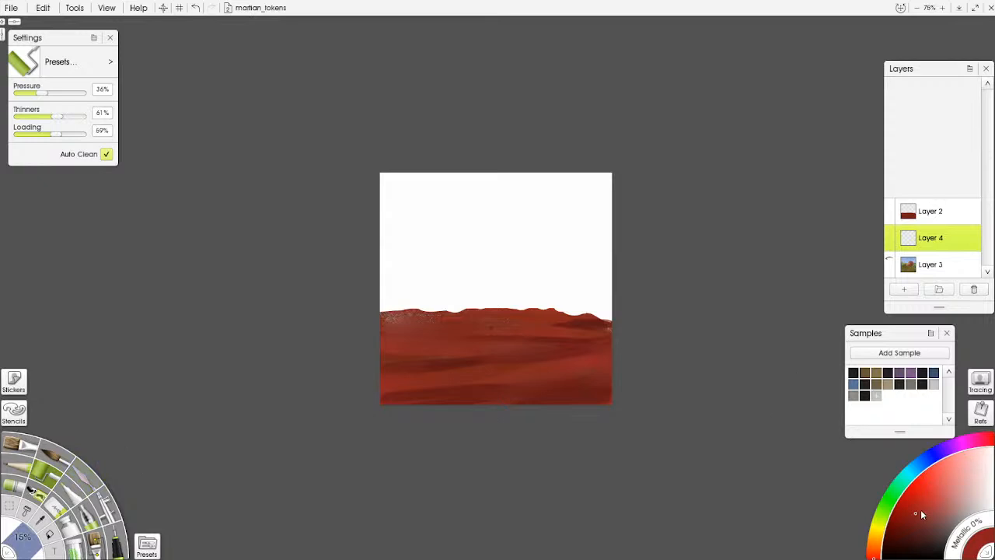
left_click_drag(877, 544, 877, 536)
left_click_drag(877, 539, 877, 534)
left_click(926, 500)
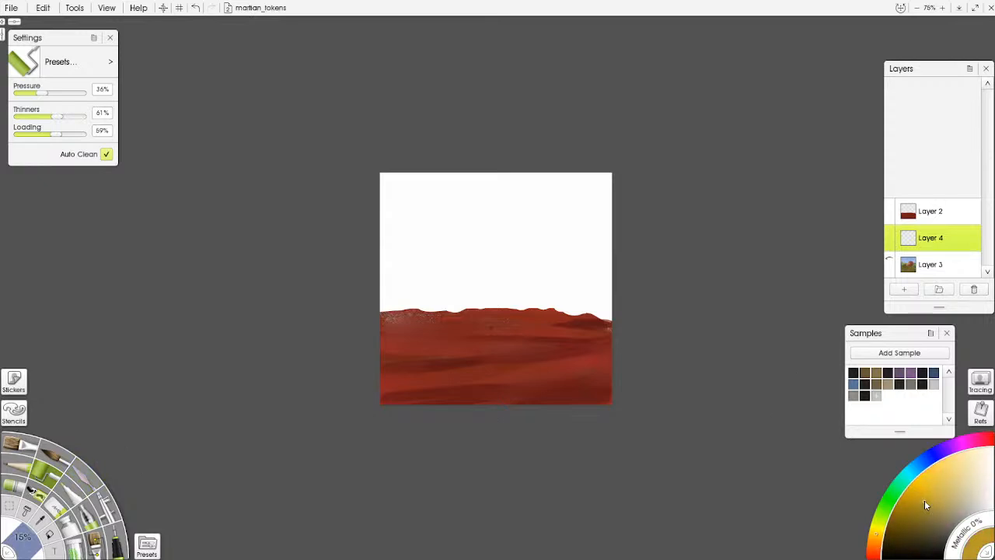
left_click_drag(21, 542, 45, 495)
left_click_drag(17, 533, 39, 505)
mouse_move(628, 311)
left_mouse_down()
mouse_move(238, 320)
mouse_move(356, 264)
mouse_move(608, 206)
mouse_move(586, 178)
mouse_move(599, 187)
left_mouse_up()
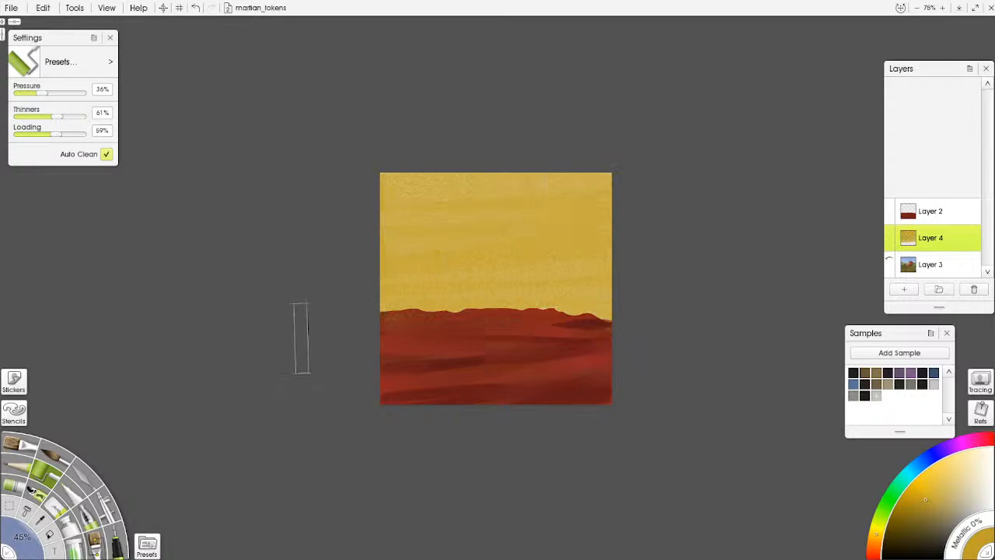
- Paint orange Paint Roller strokes over the ochre sky, leaving yellow near the horizon, and blend them with the palette knife at 57% size
left_click(877, 542)
mouse_move(639, 255)
left_mouse_down()
mouse_move(562, 220)
mouse_move(311, 223)
mouse_move(383, 197)
mouse_move(646, 214)
mouse_move(579, 255)
mouse_move(277, 296)
left_mouse_up()
left_click(87, 484)
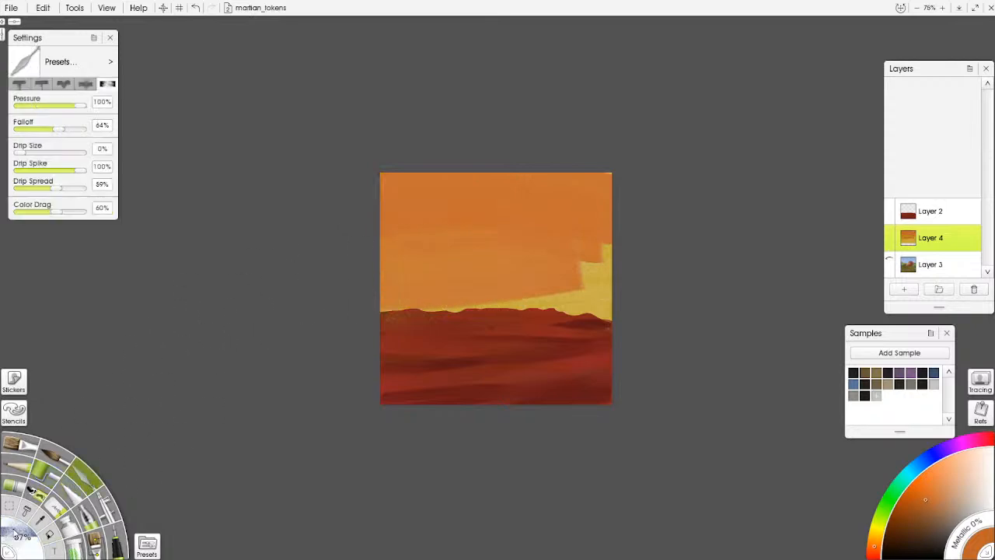
mouse_move(443, 317)
left_mouse_down()
mouse_move(545, 304)
mouse_move(599, 258)
mouse_move(562, 324)
left_mouse_up()
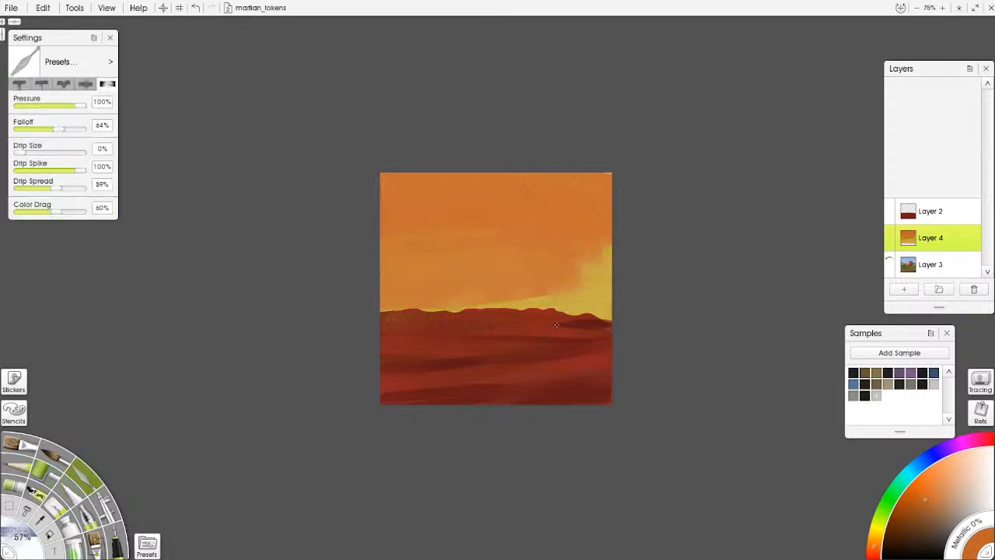
- Sample the yellow near the horizon, roll cloud shapes into the orange sky at 45% size and soften them with the palette knife
left_click(48, 481)
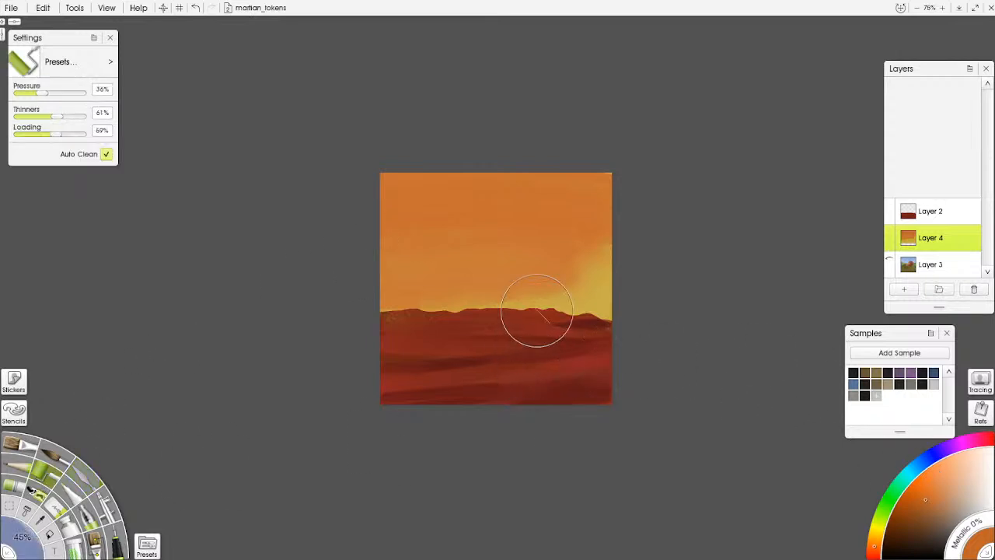
left_click(585, 306, "alt")
mouse_move(507, 272)
left_mouse_down()
mouse_move(451, 268)
mouse_move(389, 286)
left_mouse_up()
mouse_move(484, 250)
left_mouse_down()
mouse_move(593, 261)
mouse_move(527, 278)
mouse_move(458, 270)
mouse_move(411, 237)
mouse_move(381, 225)
left_mouse_up()
left_click(91, 467)
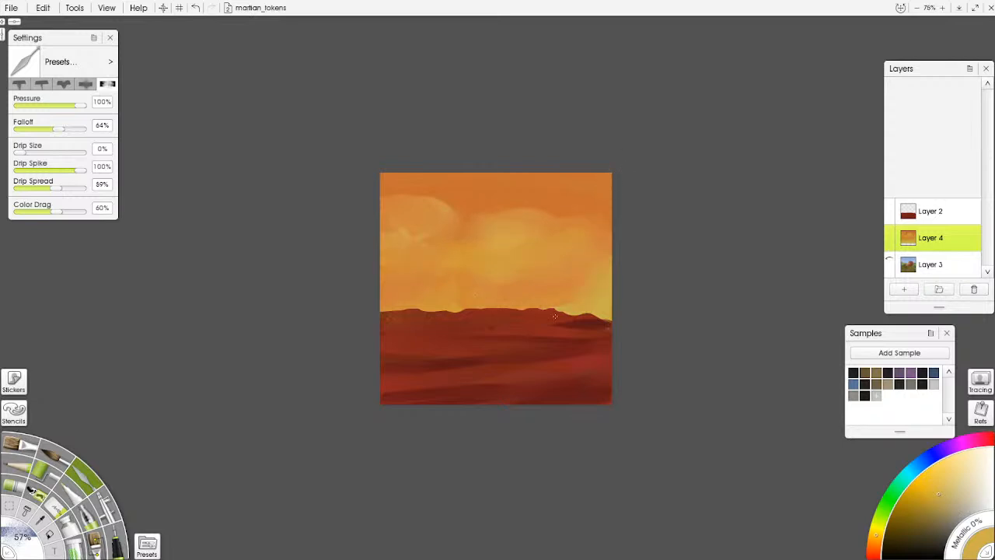
- Add a layer above the red ground and make a wide elliptical selection straddling the horizon
left_click(939, 216)
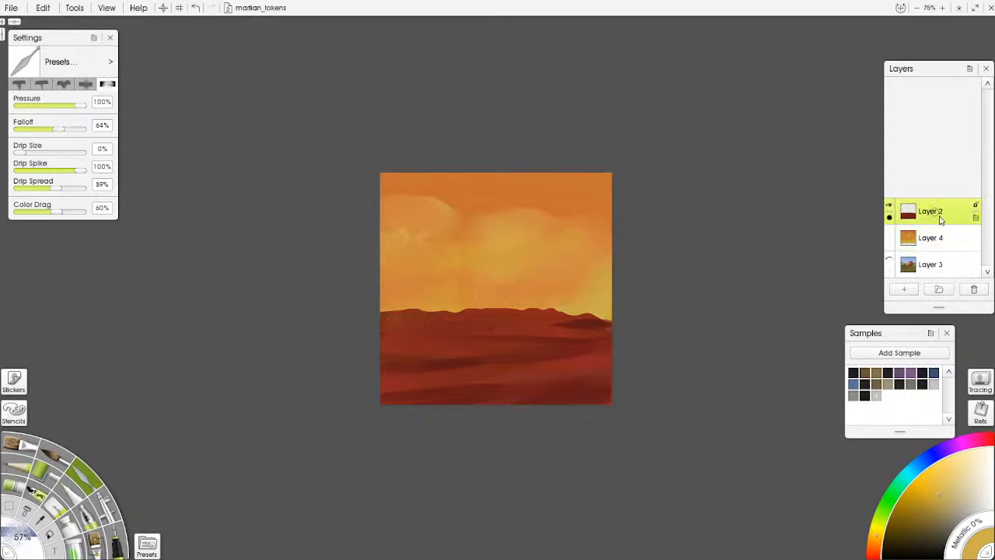
left_click(906, 289)
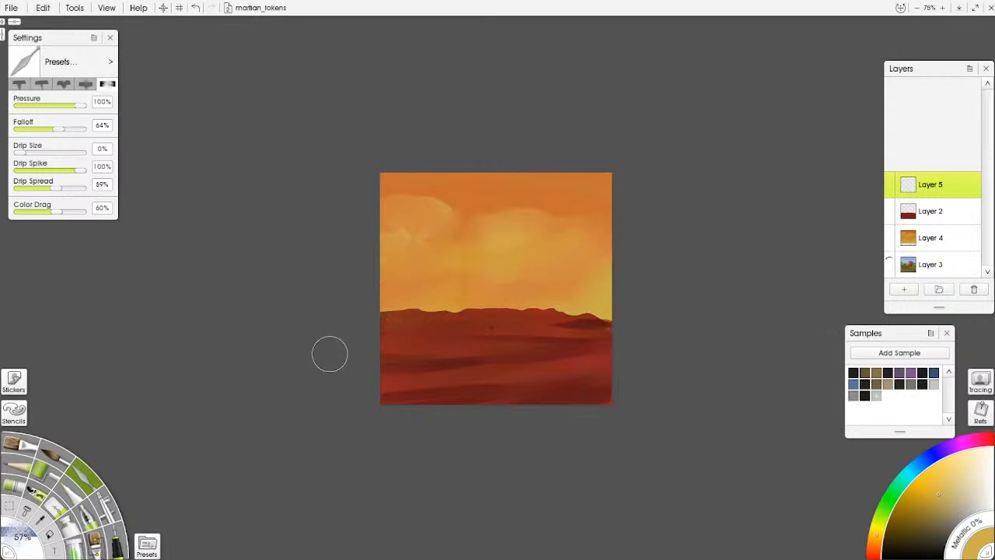
left_click(9, 506)
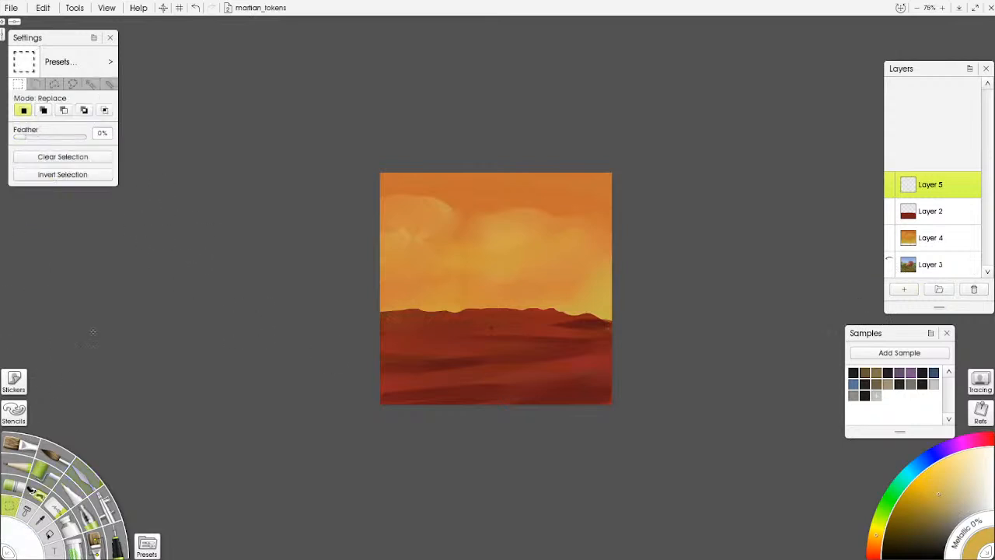
left_click(36, 84)
left_click_drag(420, 277, 511, 335)
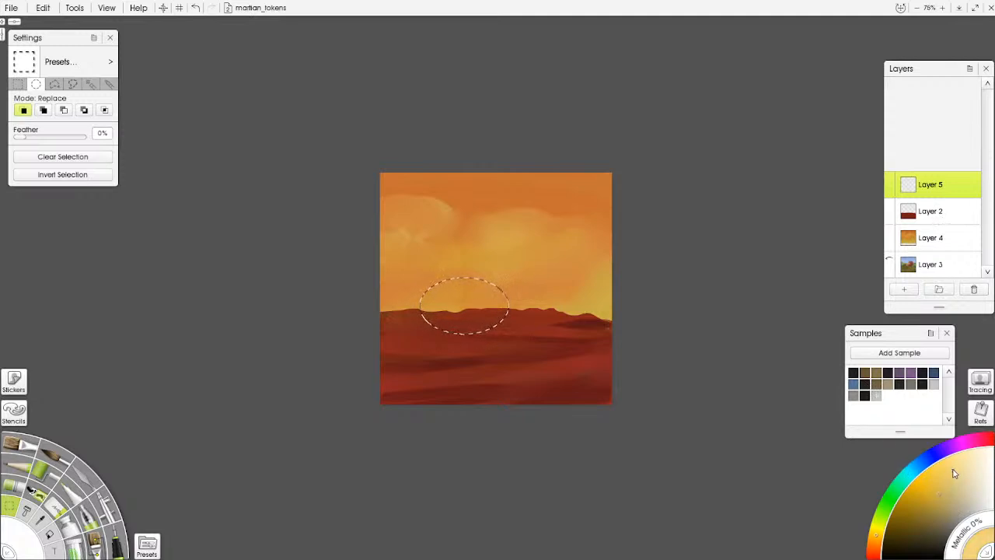
- Fill the ellipse with pale cream and pale green Paint Roller strokes at 25% size, and clear the selection
left_click(56, 470)
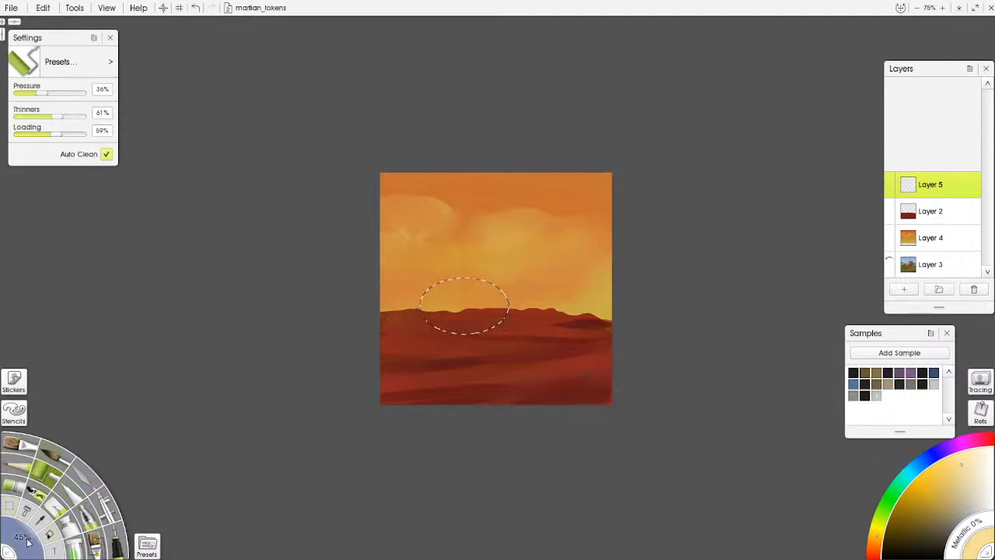
mouse_move(415, 311)
left_mouse_down()
mouse_move(525, 312)
mouse_move(418, 306)
mouse_move(466, 326)
mouse_move(508, 317)
mouse_move(467, 290)
left_mouse_up()
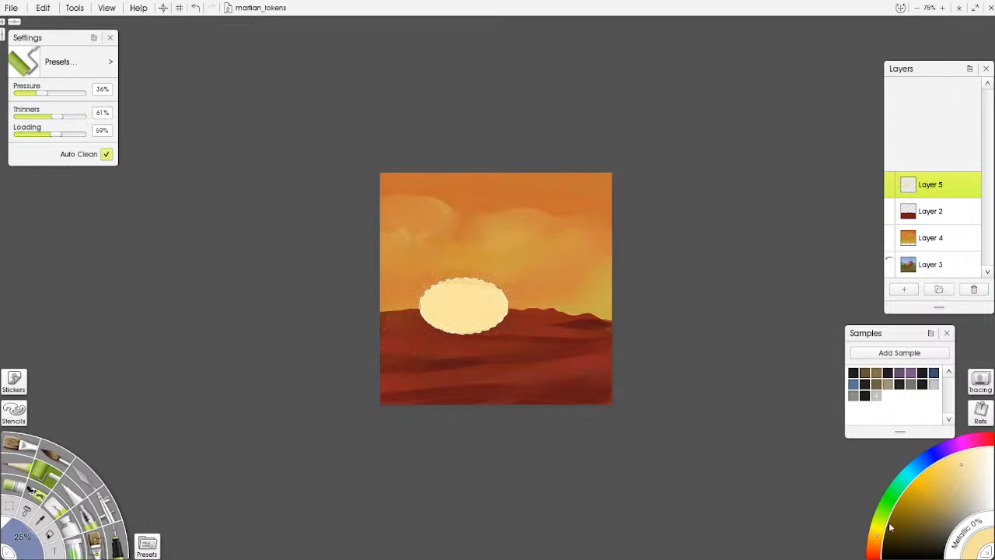
mouse_move(462, 300)
left_mouse_down()
mouse_move(433, 325)
mouse_move(495, 320)
mouse_move(466, 310)
mouse_move(475, 292)
mouse_move(467, 327)
left_mouse_up()
key("ctrl+d")
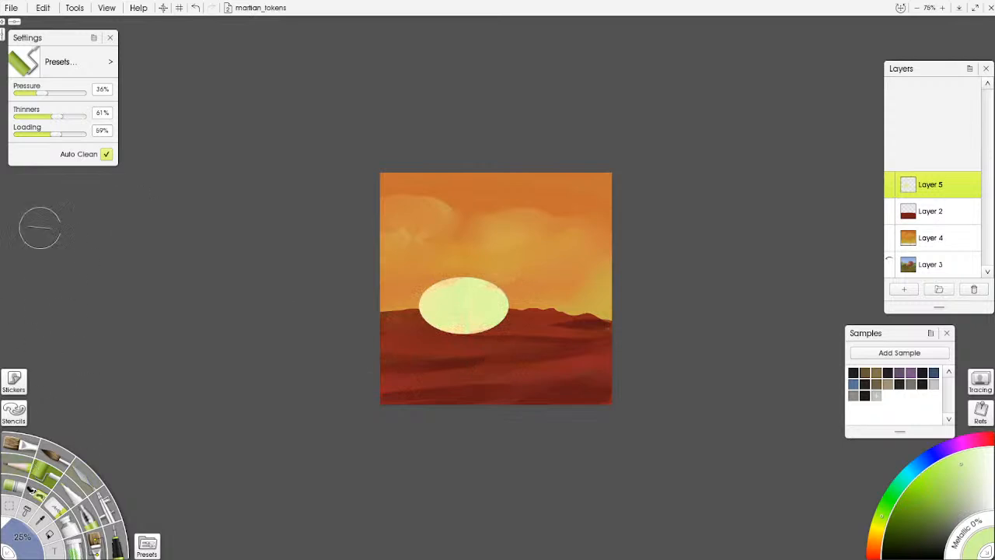
- Select three narrow vertical rectangles beneath the ellipse and fill them with pale green as legs
left_click(11, 506)
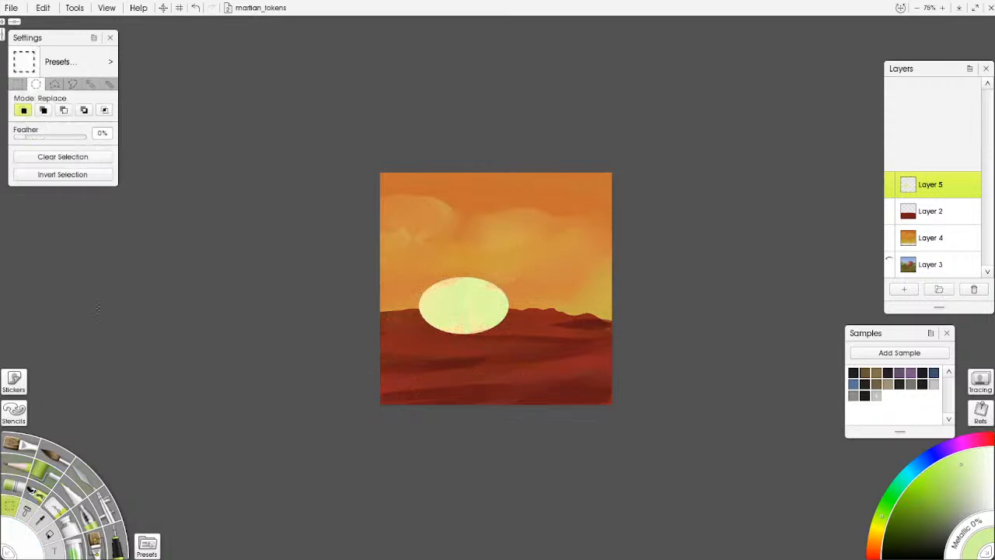
left_click(18, 84)
key("shift")
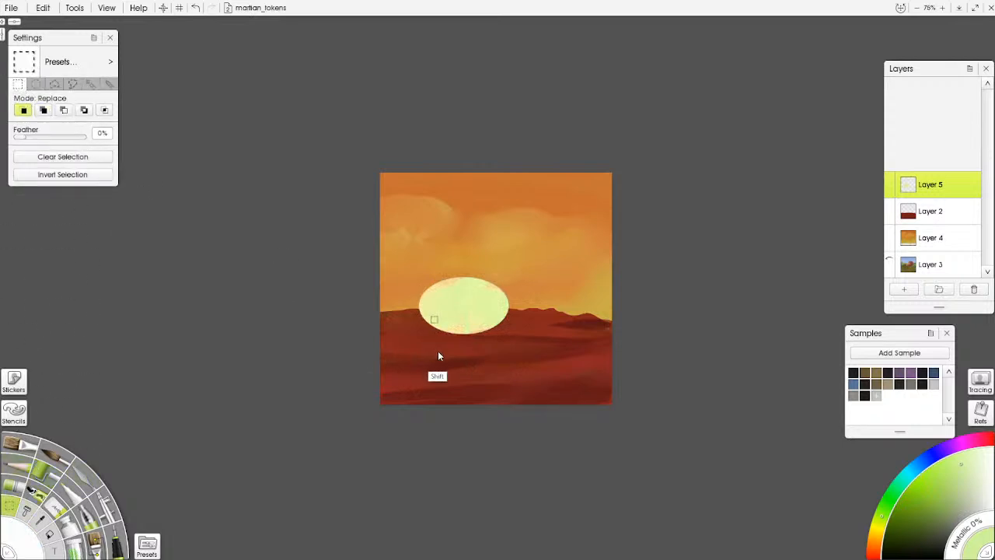
key("shift")
key("shift")
mouse_move(467, 319)
left_mouse_down()
mouse_move(459, 354)
mouse_move(426, 350)
mouse_move(499, 309)
left_mouse_up()
left_click(49, 475)
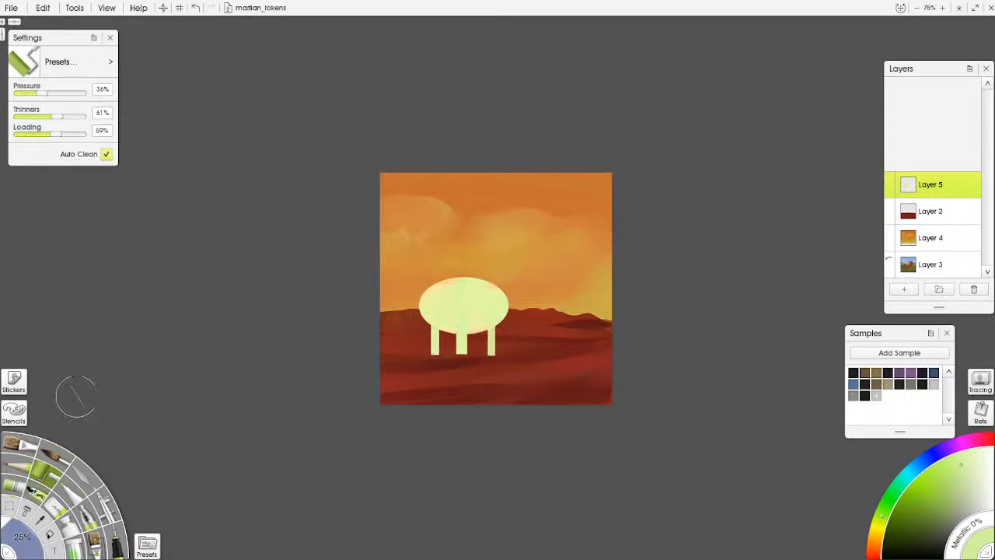
- Transform the contents of the legged shape's layer to move the shape left and slightly up
left_click(43, 8)
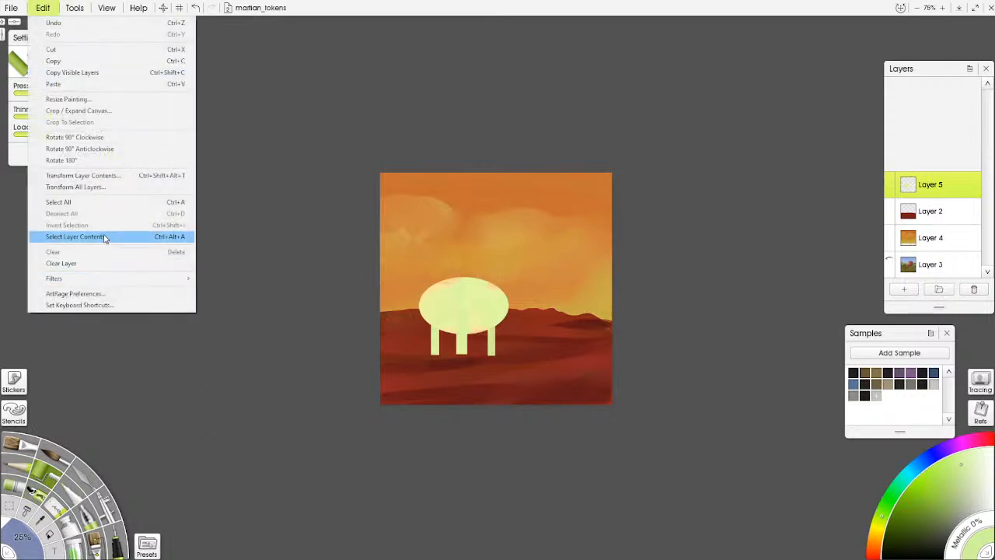
left_click(109, 176)
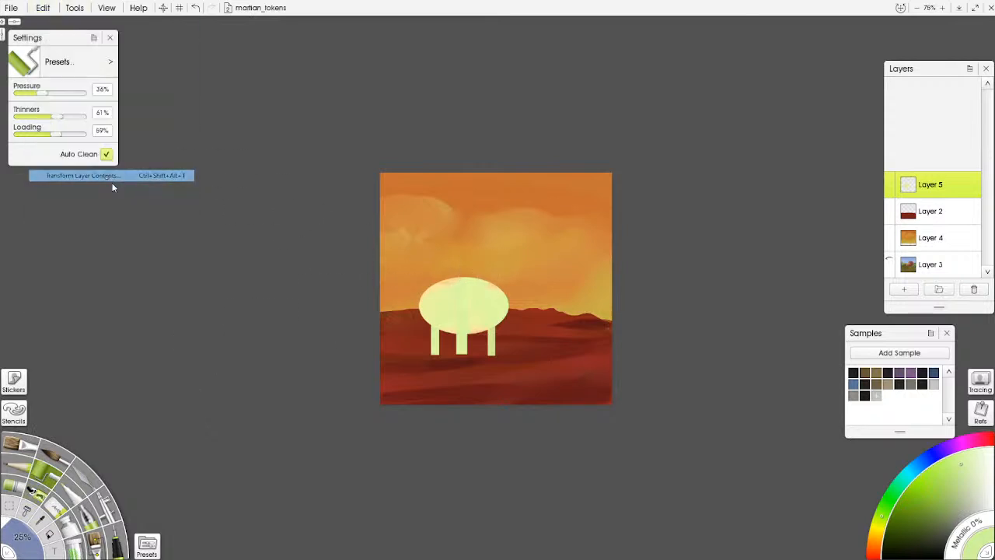
left_click_drag(463, 304, 440, 298)
left_click(790, 349)
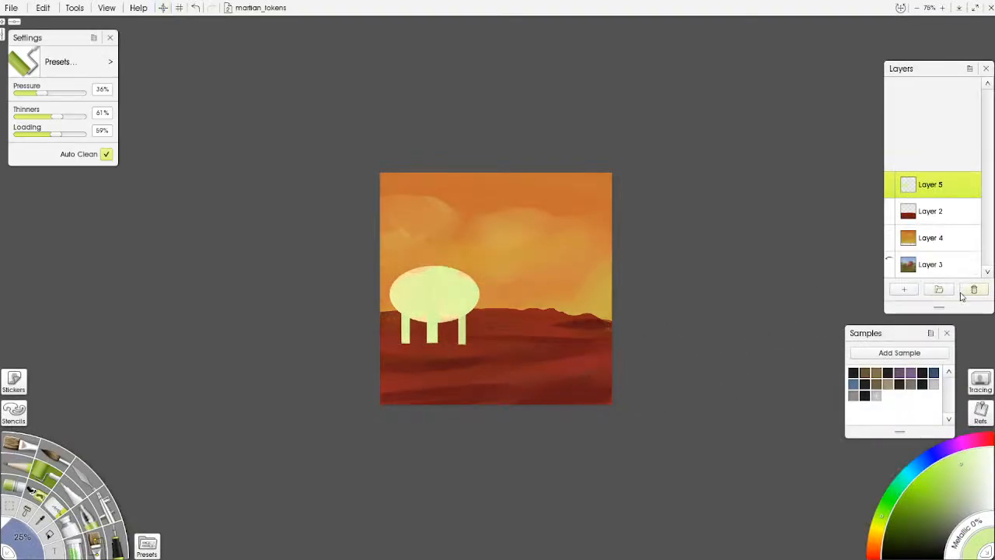
- Copy and paste the legged shape, then place the copy to its right and enlarge it
left_click(912, 211, "ctrl")
key("ctrl+c")
key("ctrl+v")
left_click_drag(407, 291, 519, 309)
left_click_drag(569, 270, 588, 254)
left_click_drag(555, 290, 555, 264)
left_click(789, 347)
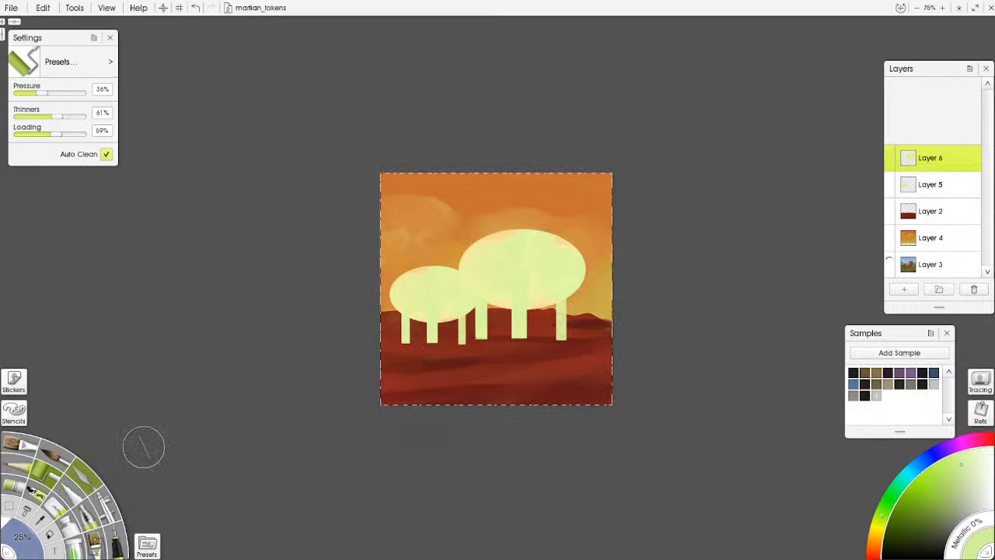
- Merge the layer with the larger legged shape down into the smaller shape's layer and clear the selection
key("ctrl+e")
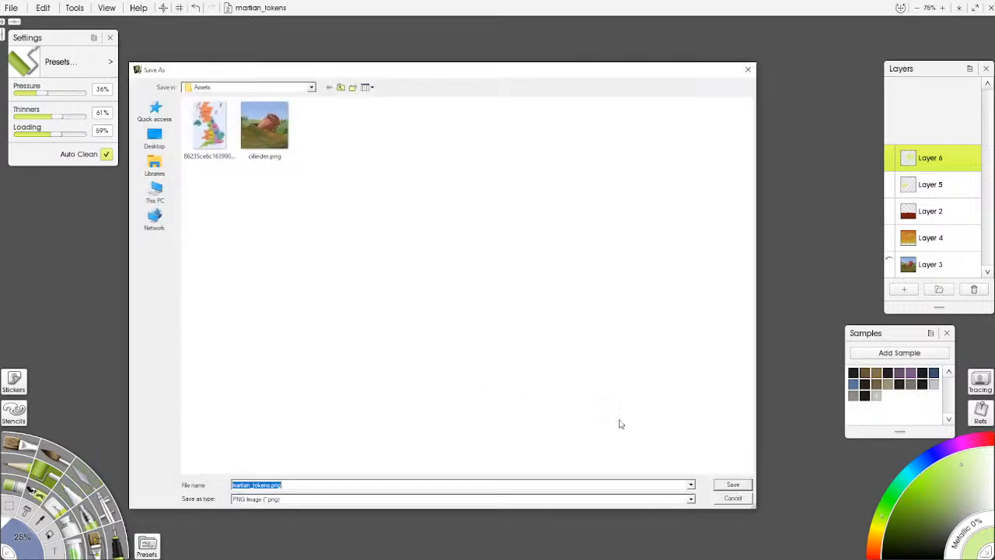
left_click(725, 499)
right_click(929, 158)
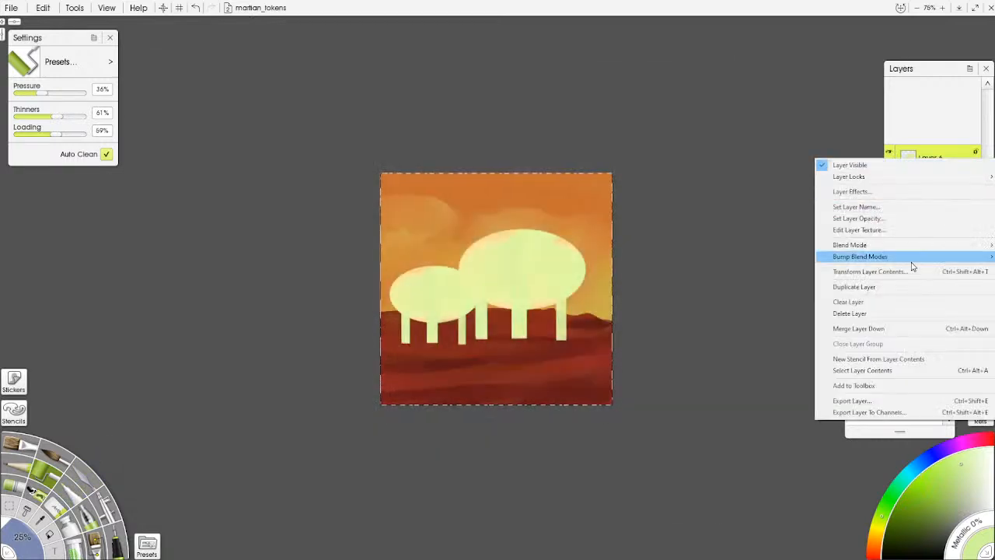
left_click(879, 319)
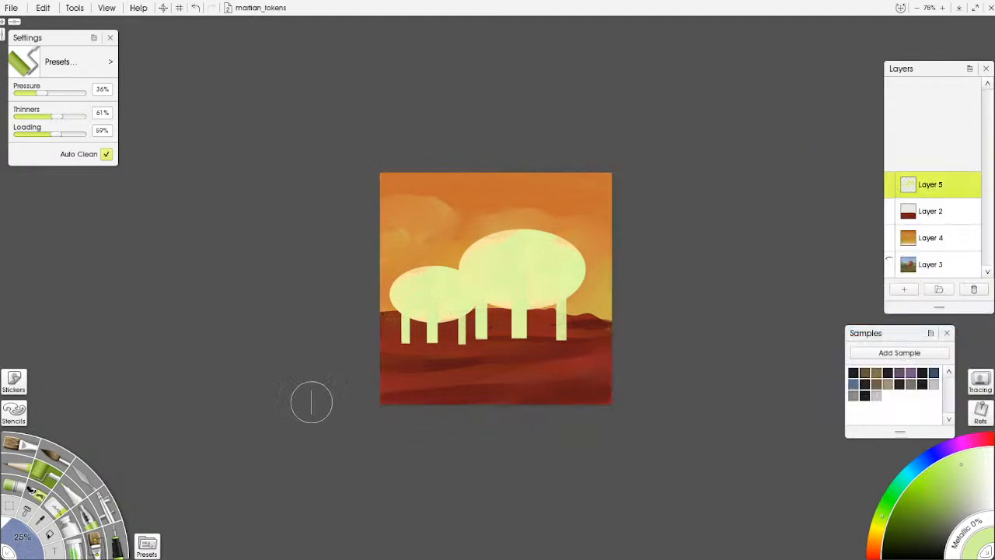
- Paint brownish-ochre curved seams on both pale domes and streaks on their legs with the oil brush at 38% size
left_click(87, 476)
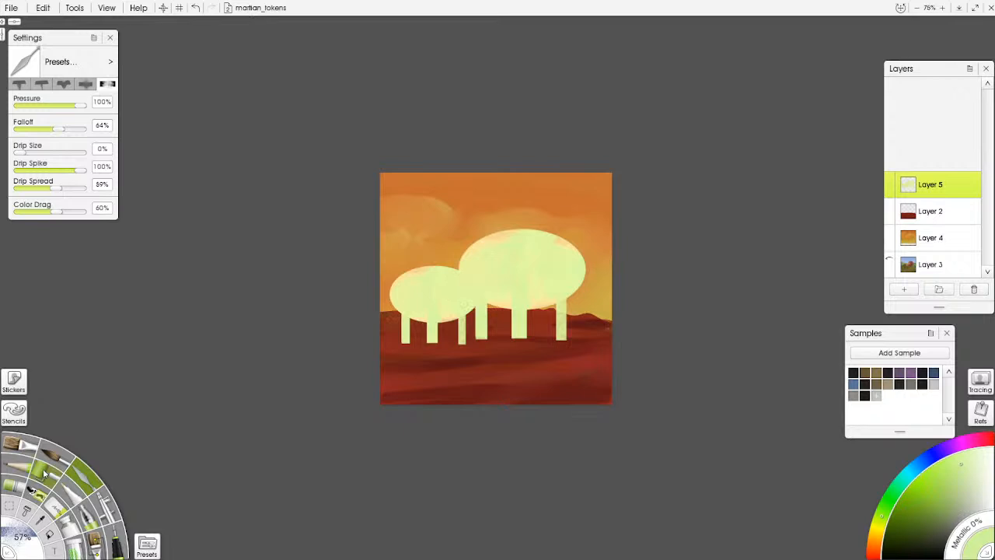
left_click(21, 446)
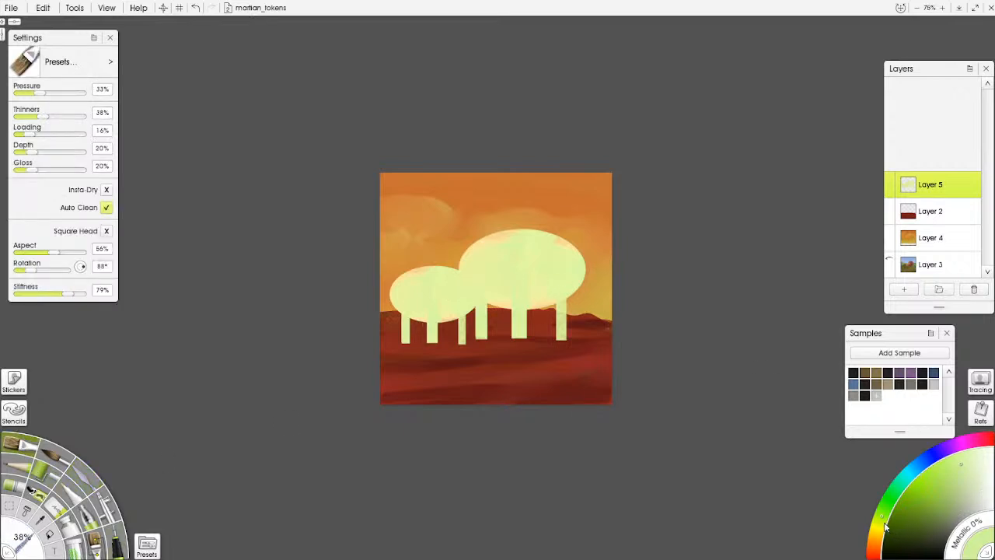
left_click_drag(879, 527, 877, 535)
left_click_drag(937, 500, 926, 510)
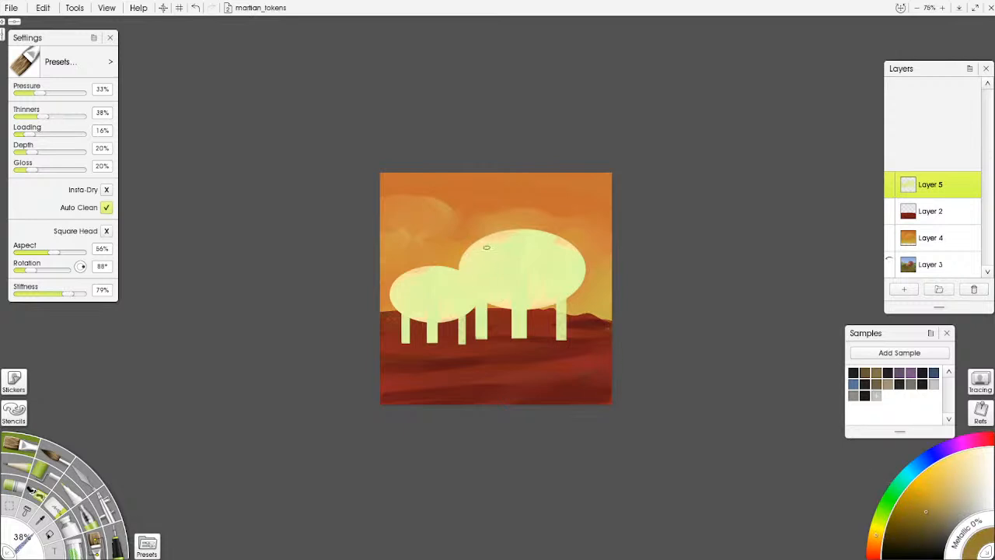
left_click_drag(492, 244, 472, 280)
left_click_drag(547, 242, 565, 267)
left_click_drag(425, 274, 401, 309)
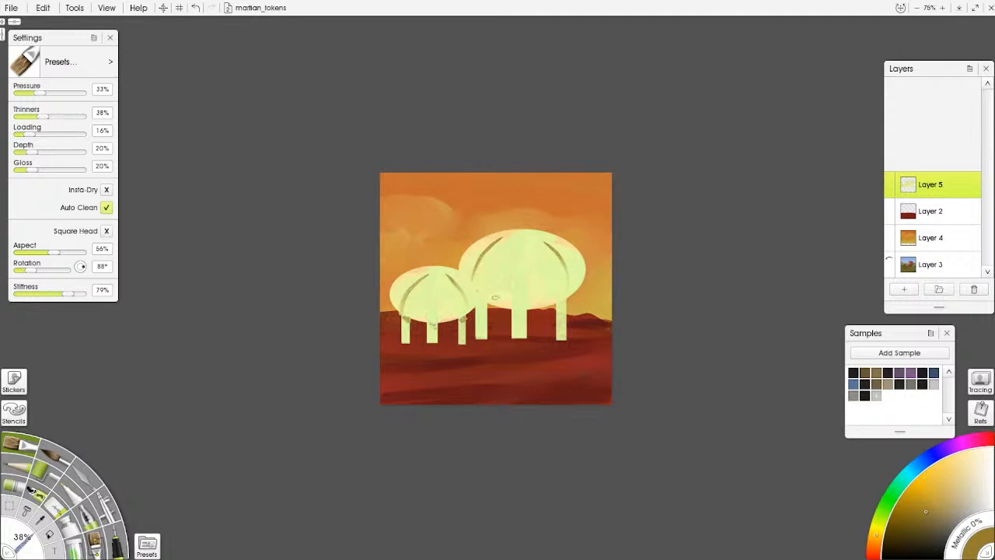
left_click_drag(482, 308, 482, 337)
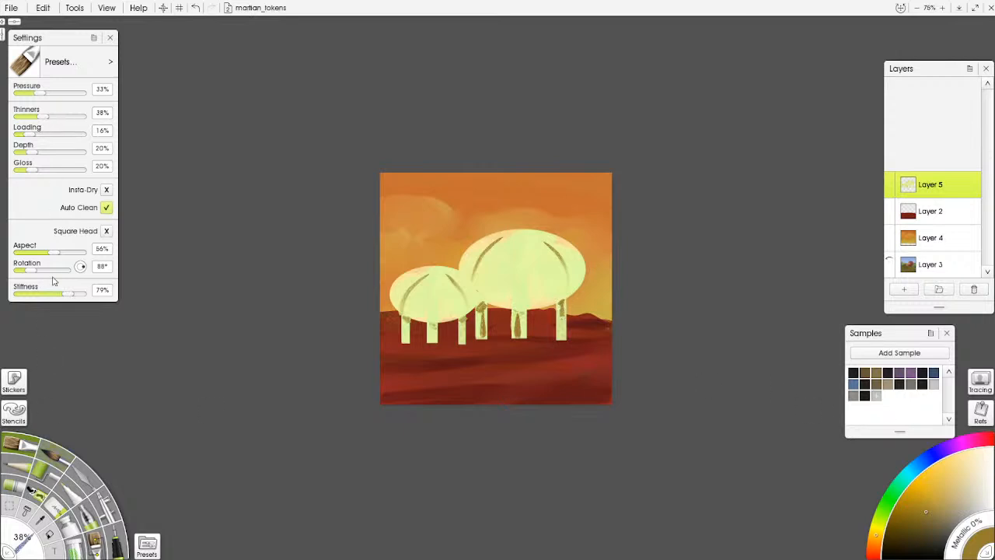
- Make a small elliptical selection on the upper left of the larger dome and fill it with green using the Paint Roller
left_click(21, 500)
left_click(37, 84)
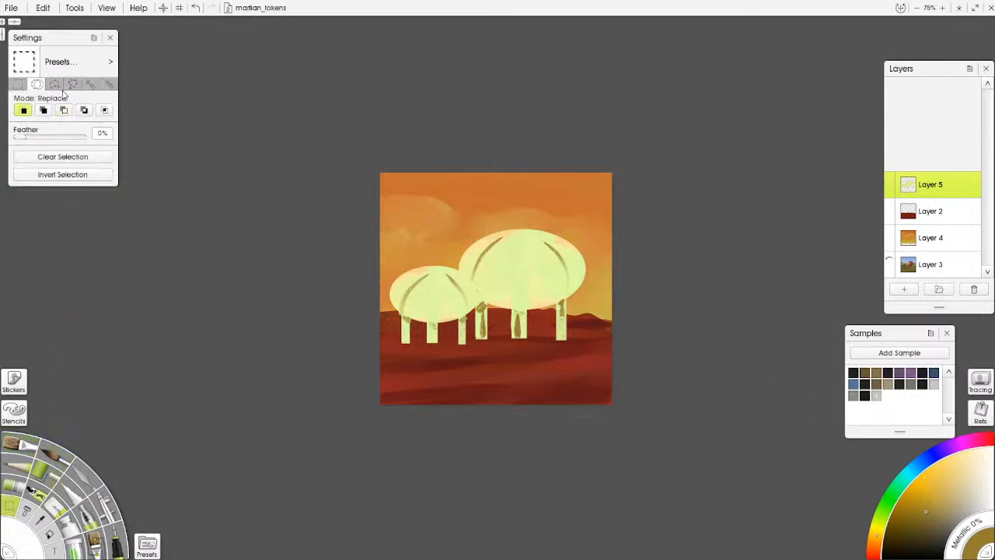
left_click_drag(492, 259, 522, 290)
left_click(888, 507)
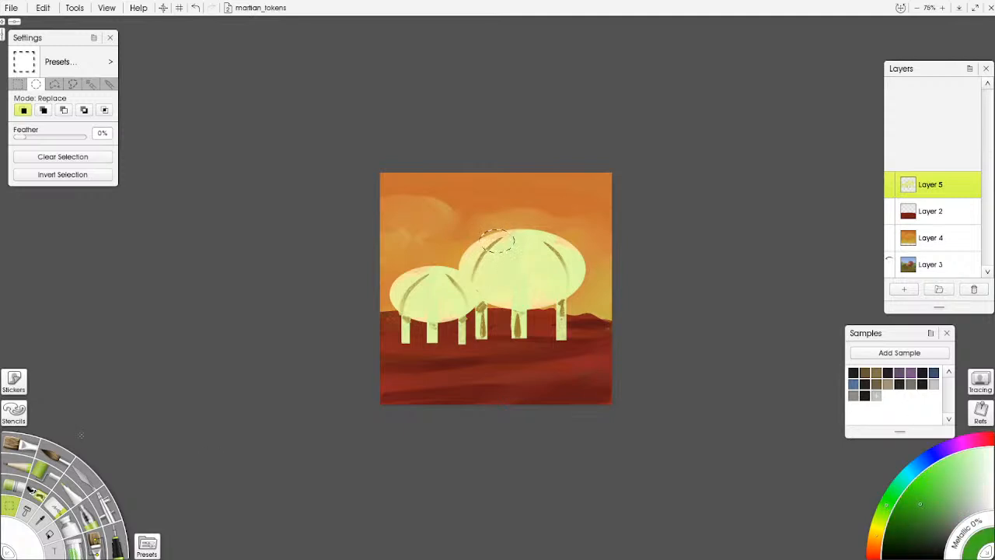
left_click(42, 477)
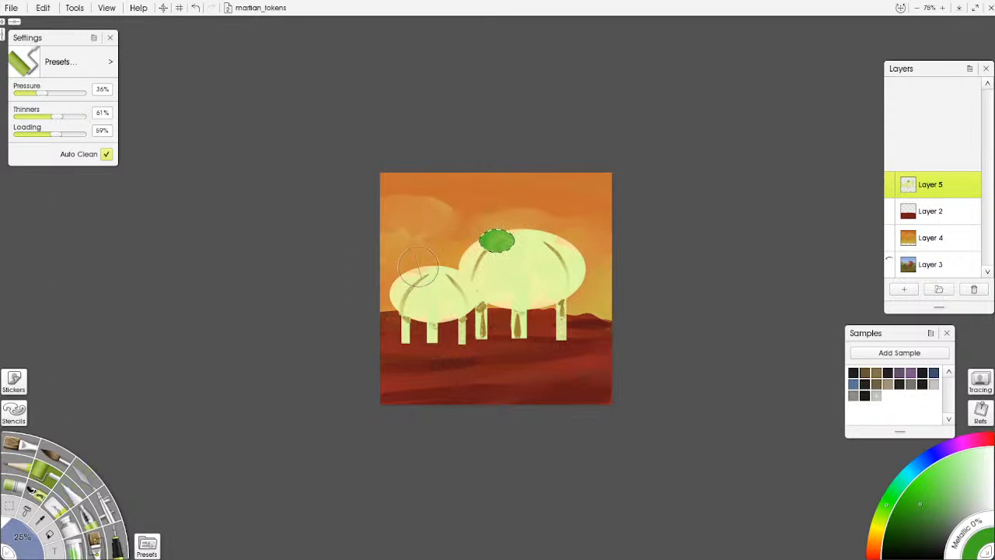
- Add a second green oval on the upper right of the larger dome, filling an elliptical selection with the Paint Roller
left_click(14, 504)
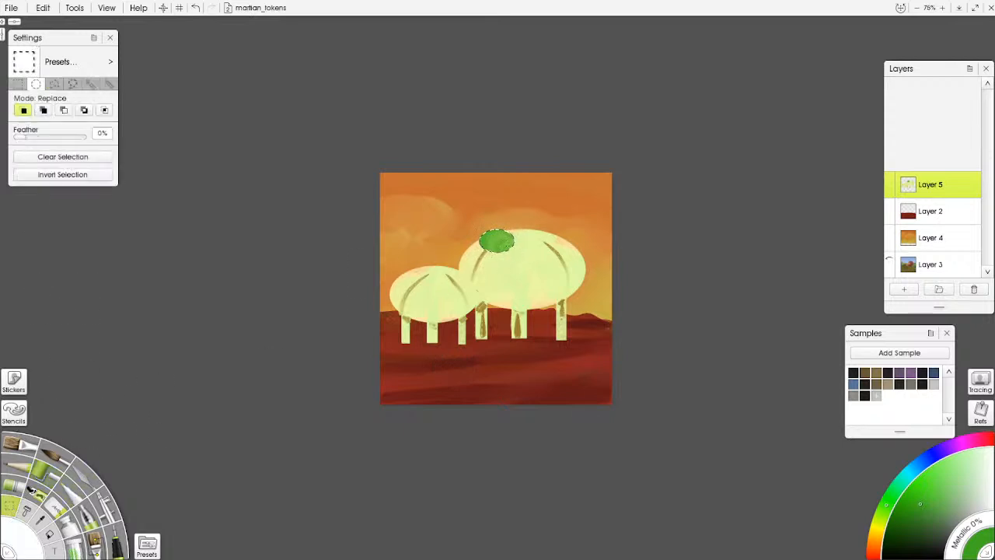
left_click_drag(532, 247, 548, 247)
left_click(51, 482)
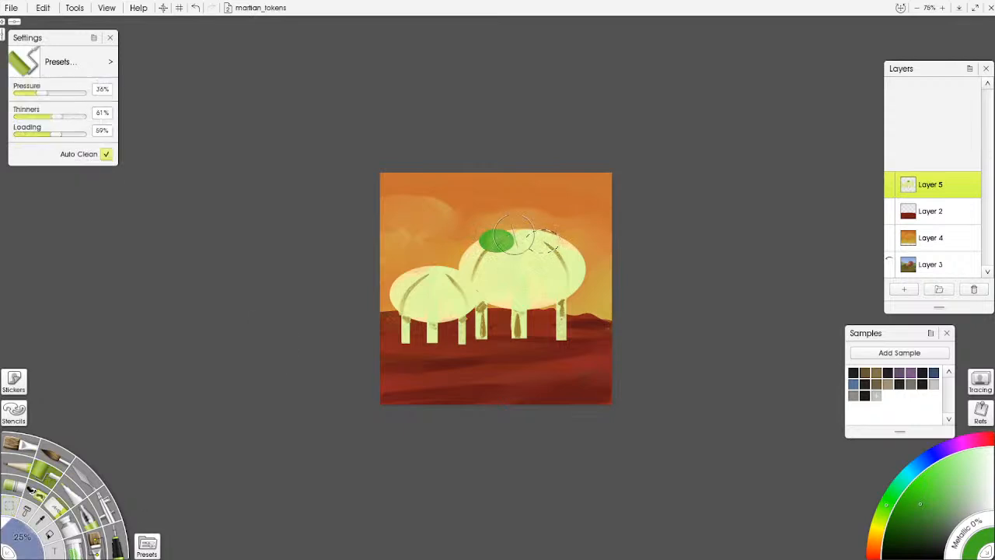
left_click_drag(551, 233, 533, 243)
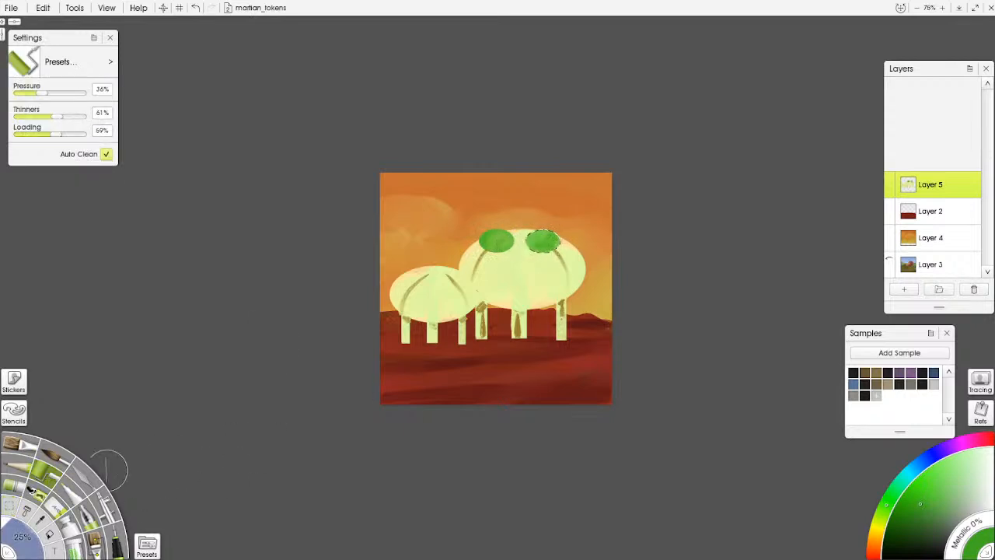
- Fill an elliptical selection near the top of the smaller dome with green and clear the selection
left_click(12, 508)
mouse_move(546, 243)
left_mouse_down()
mouse_move(463, 296)
mouse_move(424, 296)
mouse_move(438, 288)
mouse_move(406, 297)
mouse_move(444, 287)
left_mouse_up()
left_click(43, 473)
key("ctrl+d")
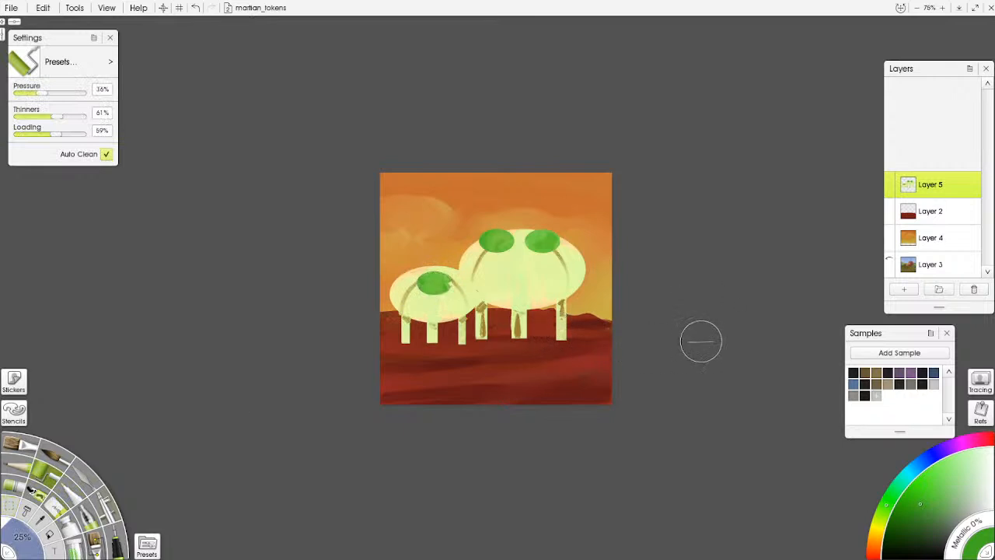
- Choose an orange-red paint colour
left_click(876, 552)
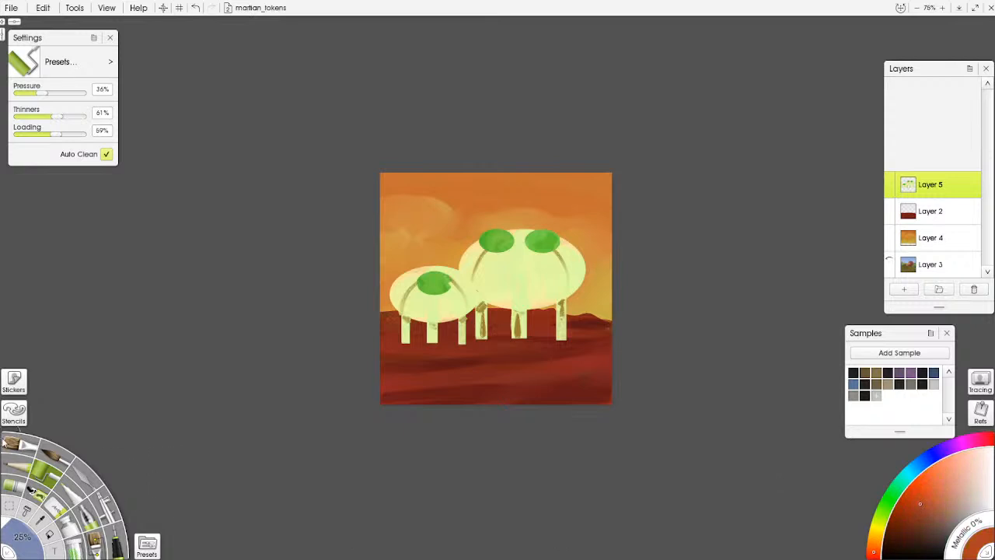
- Paint orange-red shading beneath the green domes and add pale yellow highlights on top of them with the oil brush
left_click(21, 444)
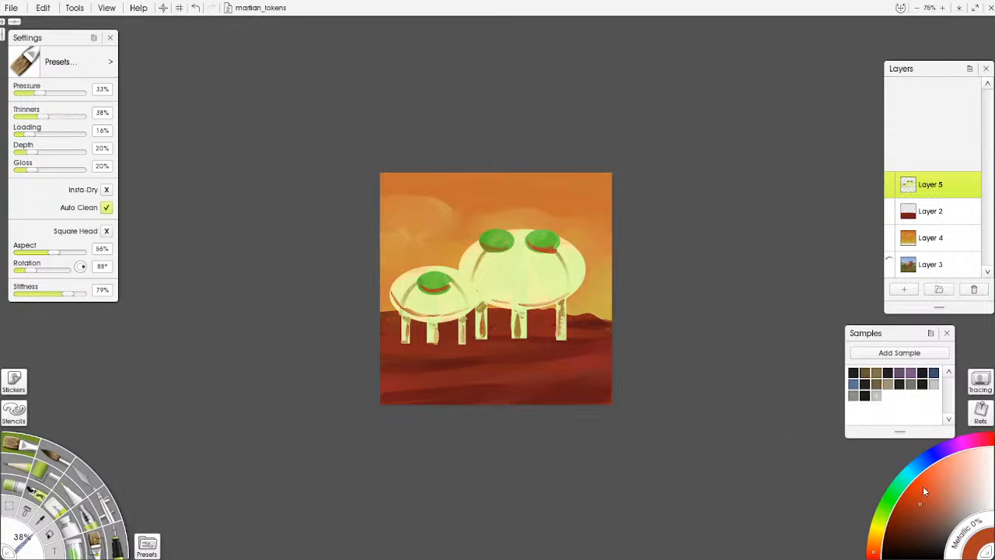
left_click(878, 527)
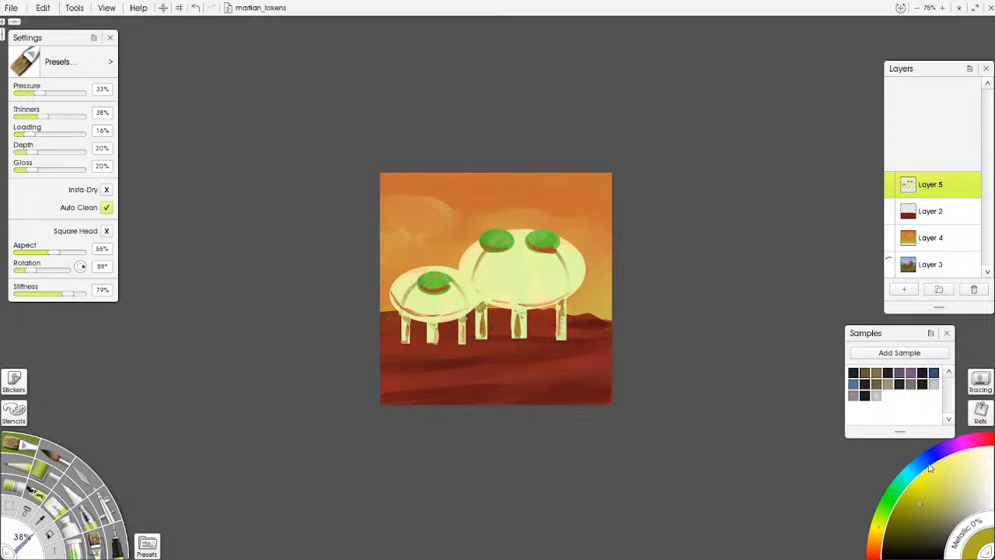
left_click(923, 461)
left_click(892, 526)
left_click(962, 461)
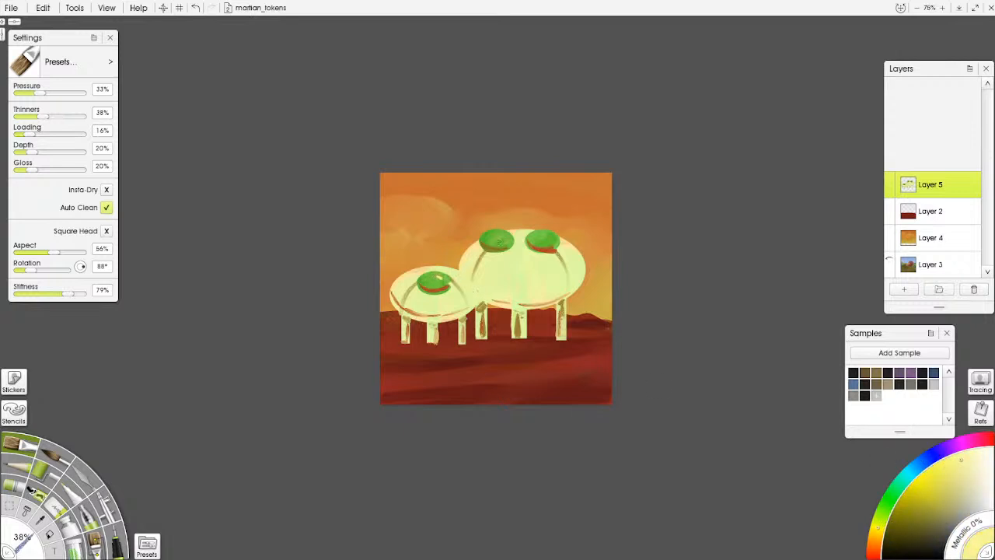
left_click_drag(499, 238, 555, 240)
- Add a layer above Layer 2 and paint a watercolor shadow under the legs using dark red sampled from the ground
left_click(940, 214)
left_click(904, 290)
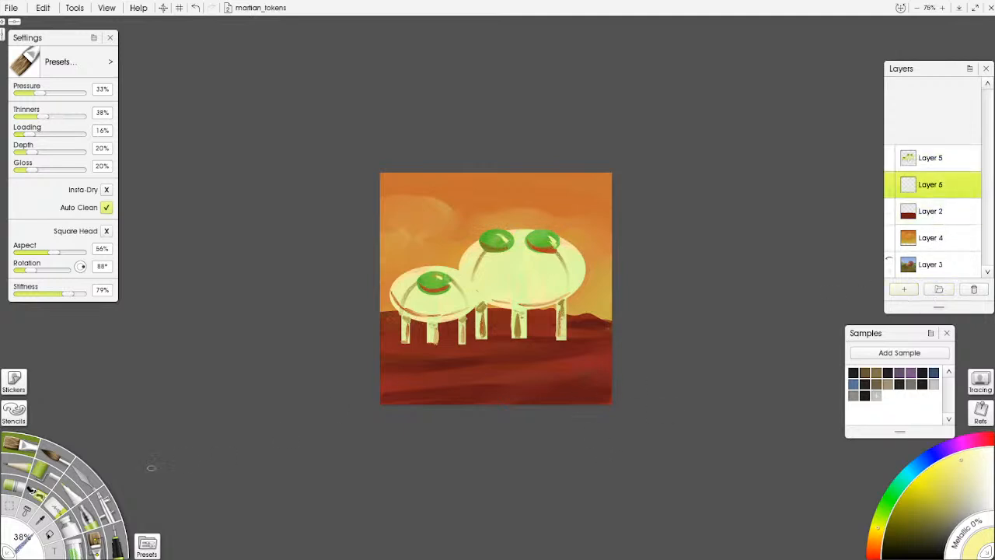
left_click(58, 458)
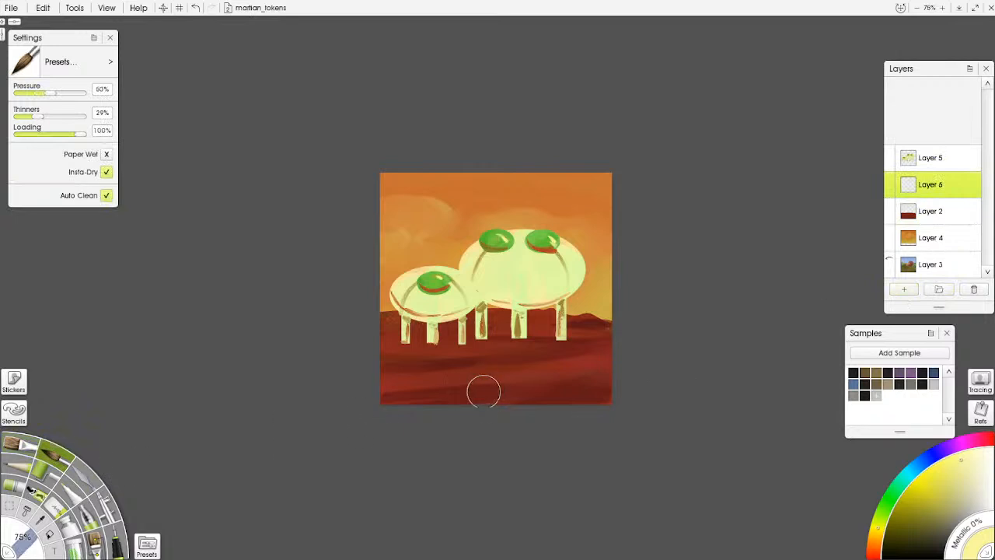
key("super")
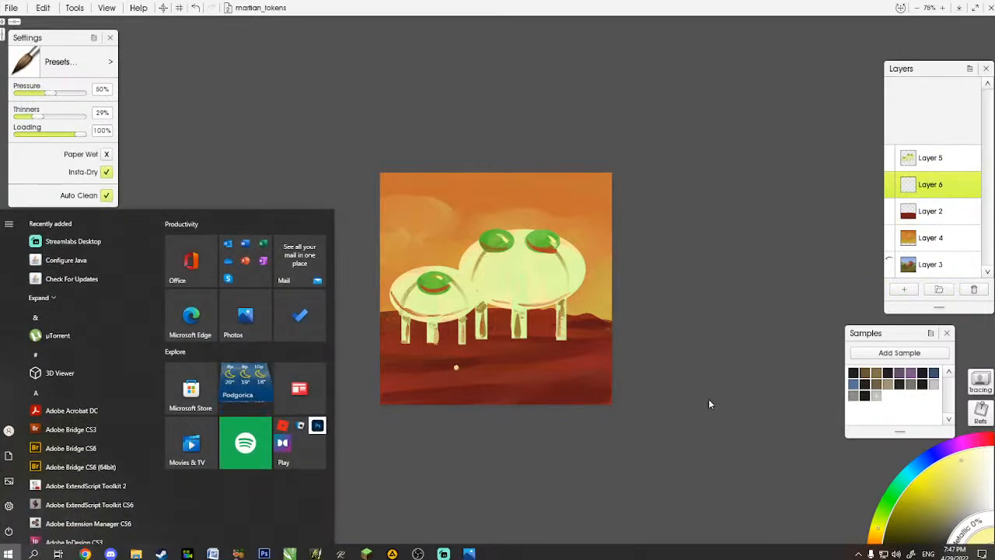
key("super")
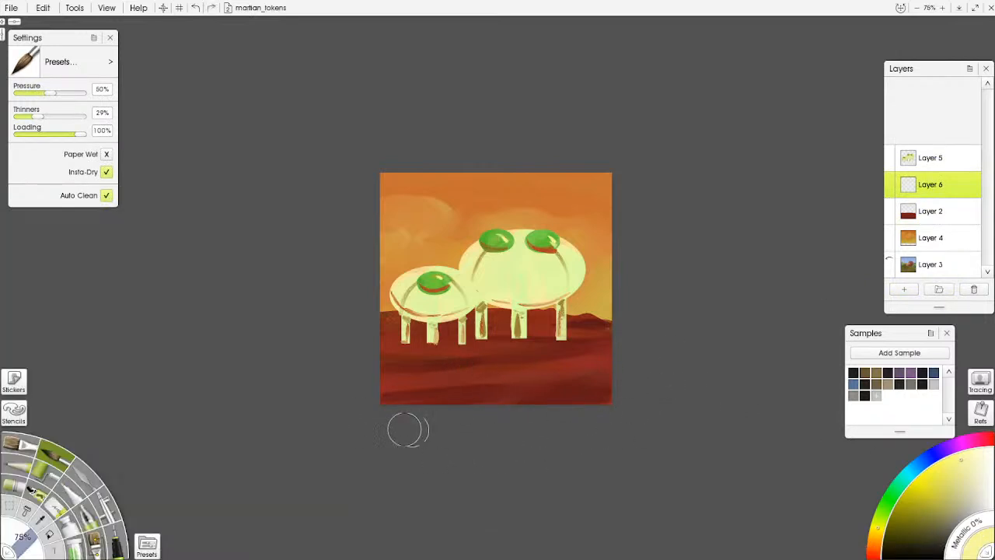
left_click(438, 391, "alt")
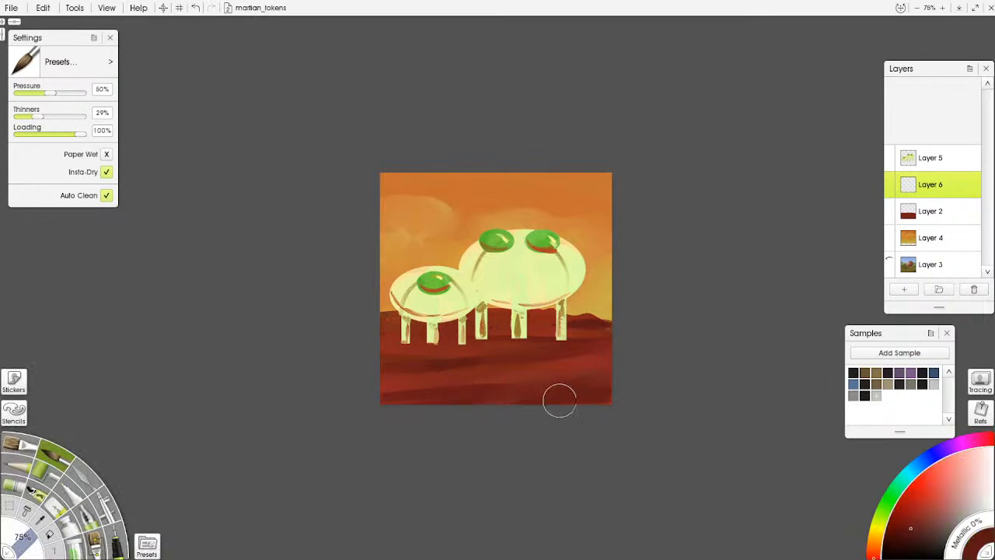
mouse_move(423, 346)
left_mouse_down()
mouse_move(423, 336)
mouse_move(451, 344)
mouse_move(563, 337)
mouse_move(449, 349)
mouse_move(493, 344)
mouse_move(411, 338)
mouse_move(382, 353)
mouse_move(583, 342)
left_mouse_up()
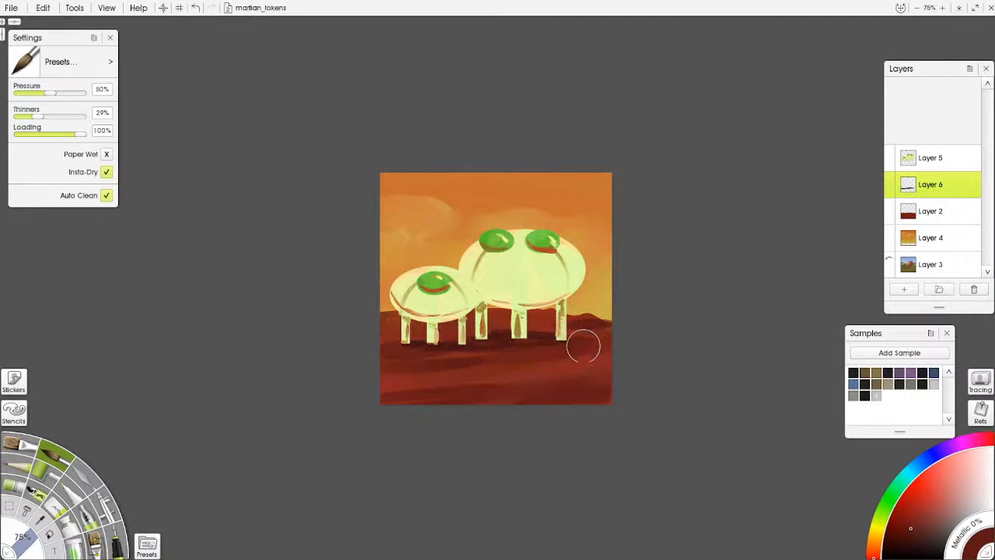
- Blend the dark red ground shadow beneath both structures with the palette knife
left_click(92, 478)
left_click_drag(440, 355, 446, 349)
left_click_drag(533, 349, 532, 350)
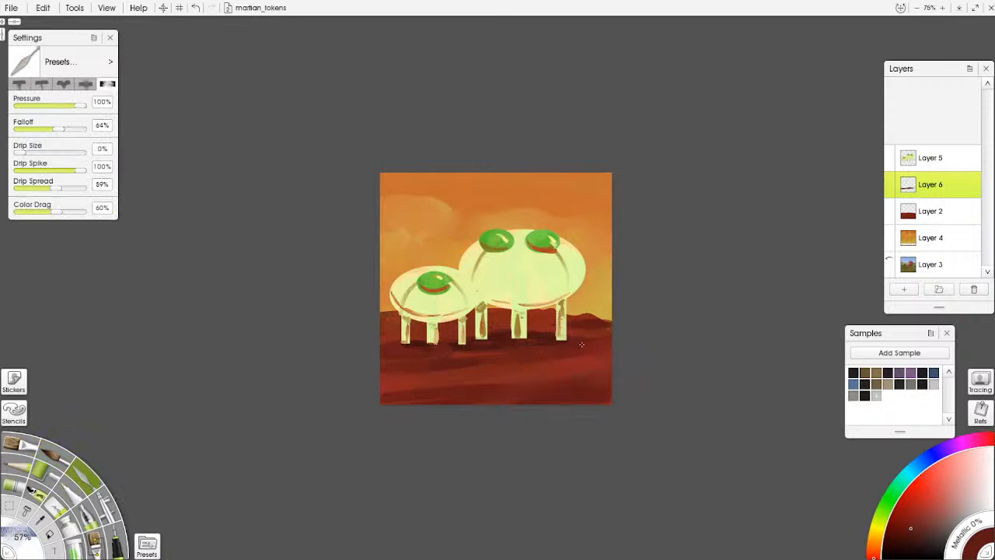
left_click(56, 462)
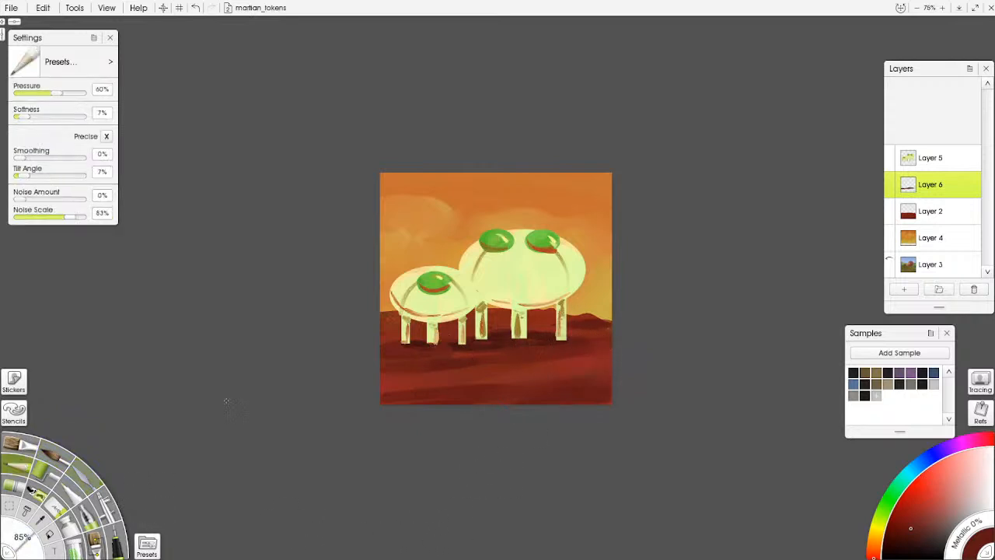
left_click(416, 344, "alt")
left_click_drag(411, 346, 396, 348)
key("ctrl+z")
key("ctrl+z")
key("ctrl+z")
key("ctrl+z")
- Paint dark red oil brush shading along the undersides of both pale structures on Layer 6
left_click(27, 455)
left_click_drag(394, 302, 415, 317)
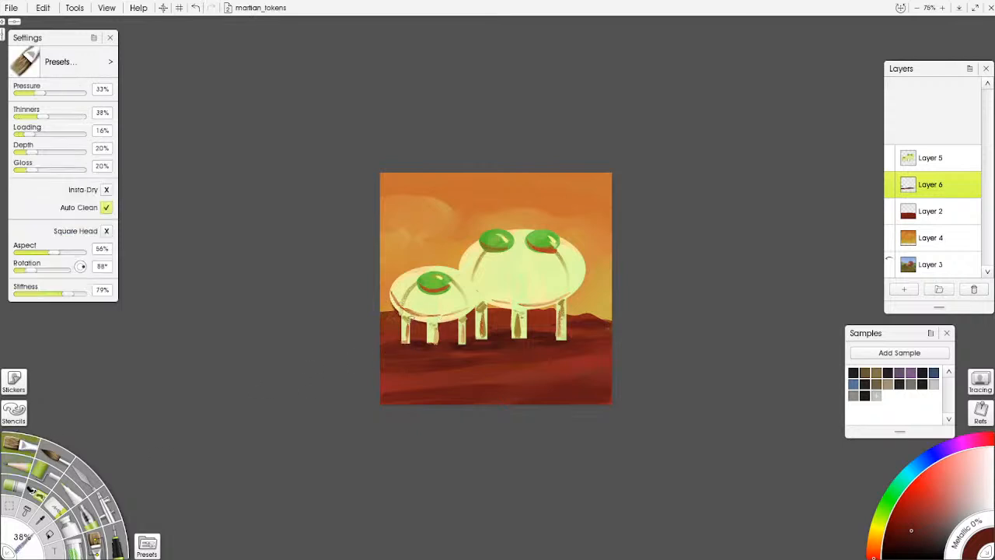
mouse_move(484, 303)
left_mouse_down()
mouse_move(508, 310)
mouse_move(531, 301)
mouse_move(537, 310)
mouse_move(524, 315)
mouse_move(564, 294)
left_mouse_up()
- On Layer 5, trim the leg bottoms with the eraser and smudge them into the ground with the palette knife at 25% size
left_click(931, 162)
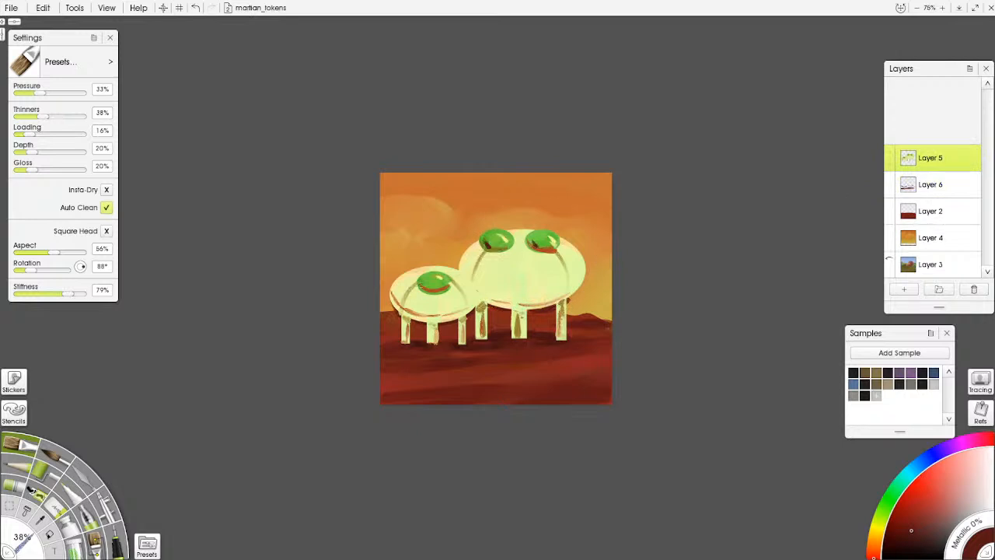
left_click(64, 509)
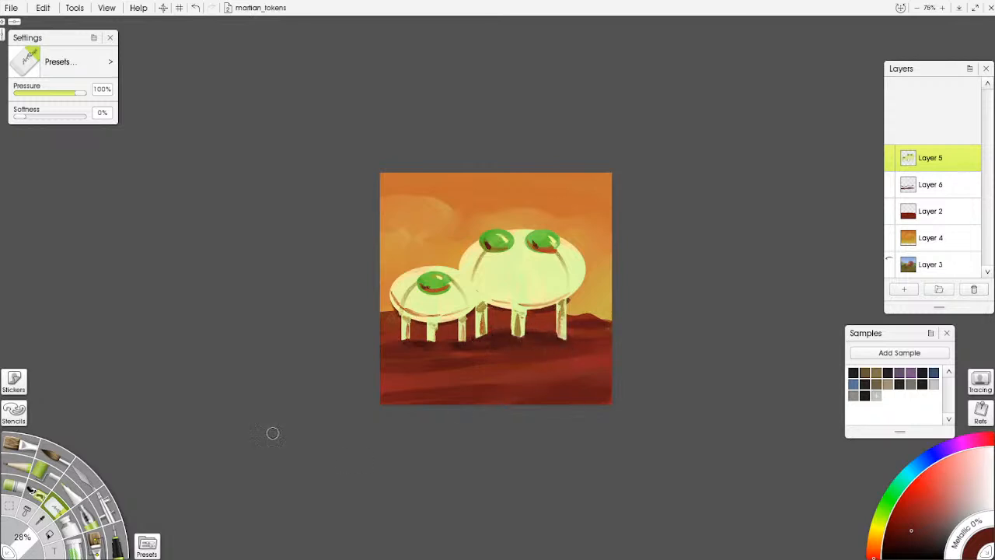
left_click(93, 480)
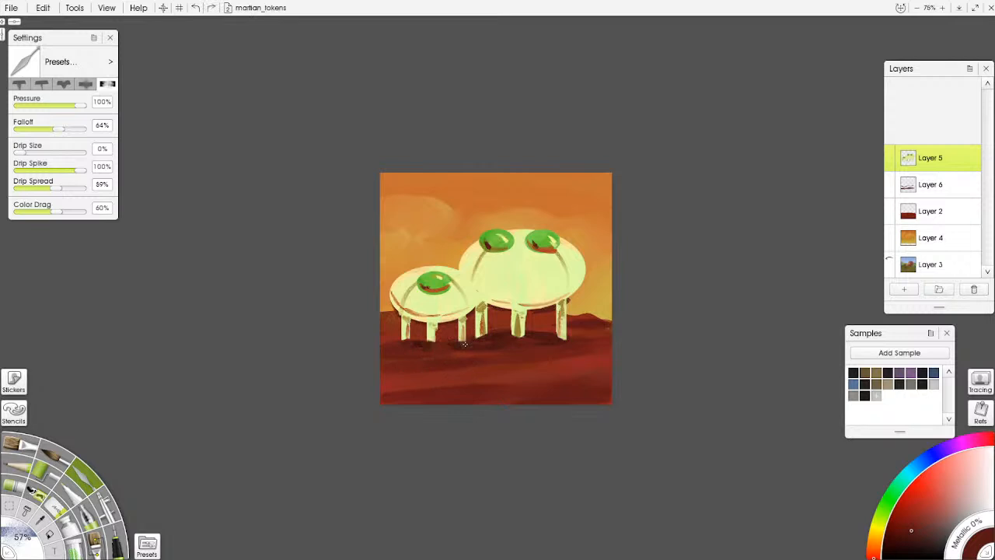
left_click_drag(38, 552, 3, 545)
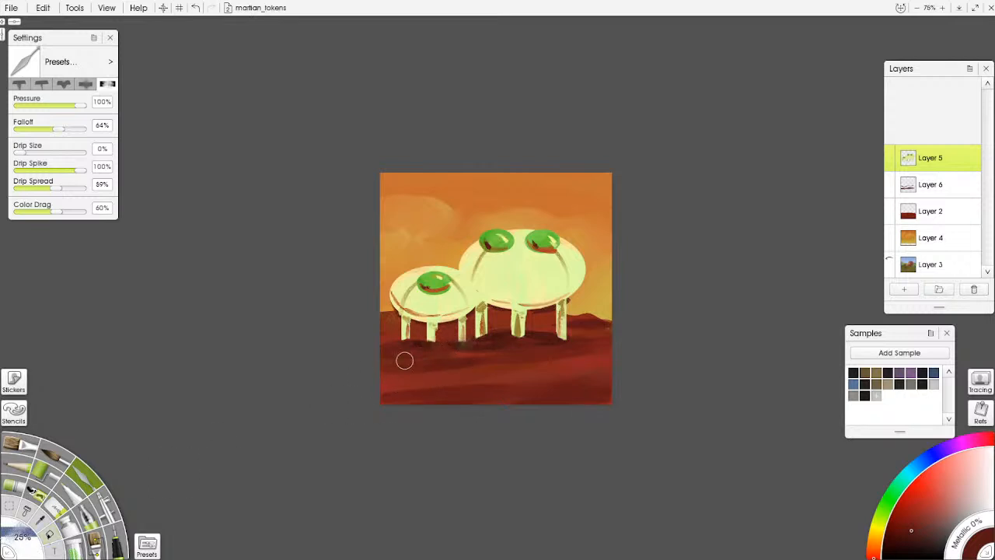
left_click_drag(480, 339, 567, 337)
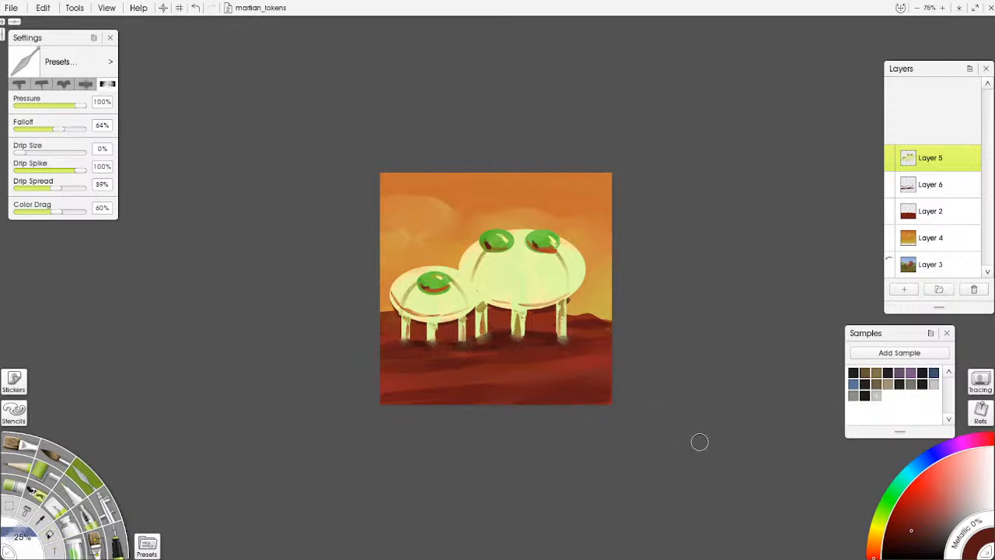
- Draw reddish panel lines across both structures with the pencil and add pale antenna spikes around their edges in the sampled body color
left_click(21, 469)
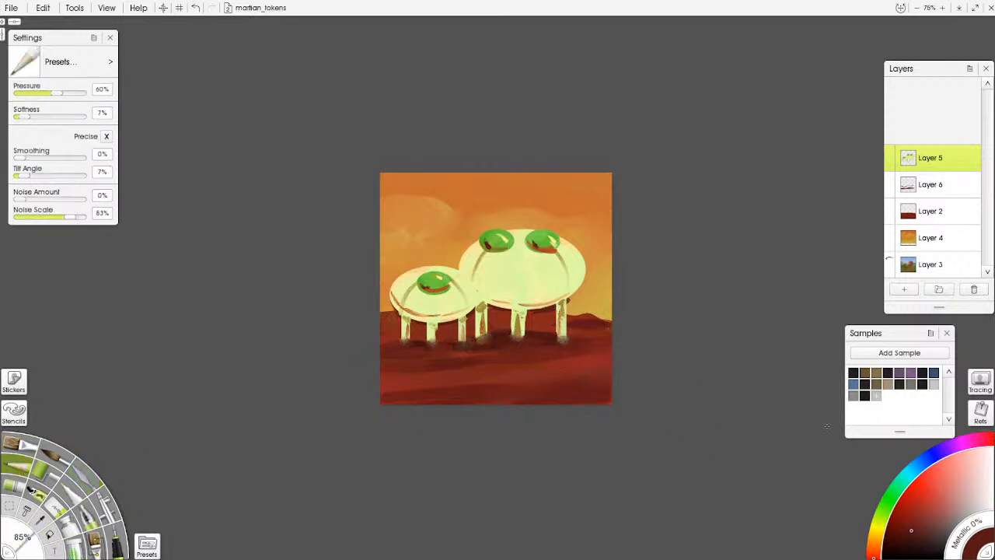
left_click(921, 514)
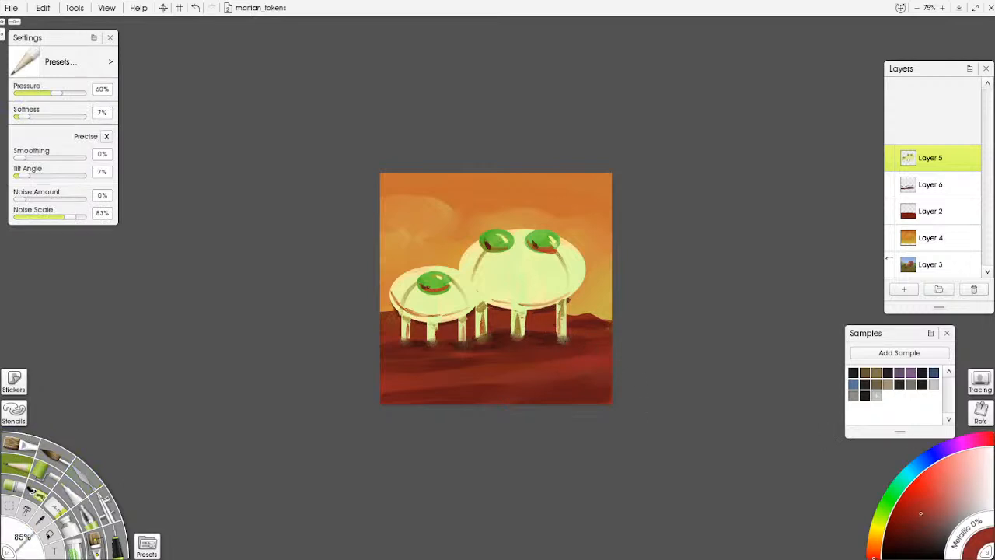
mouse_move(482, 267)
left_mouse_down()
mouse_move(520, 274)
mouse_move(577, 265)
left_mouse_up()
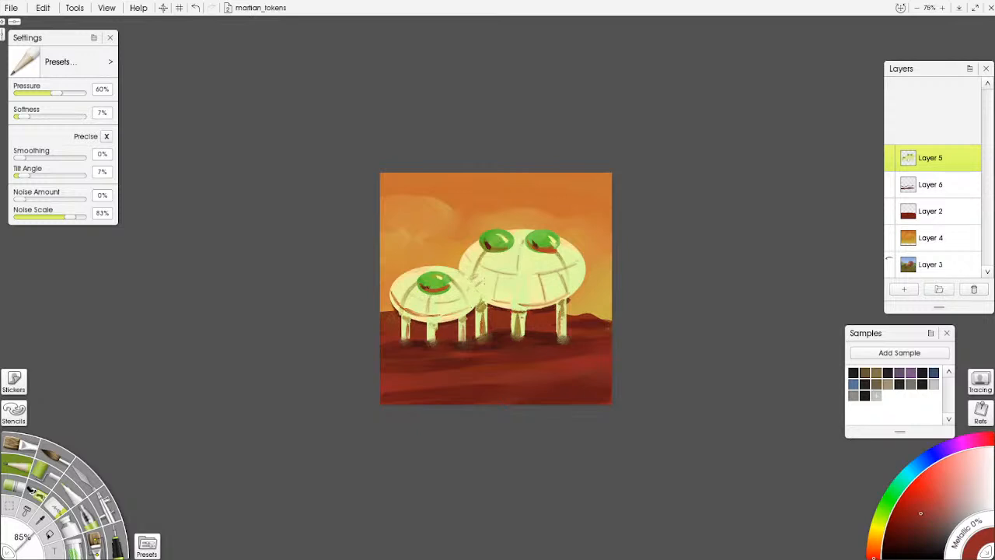
left_click(576, 307, "alt")
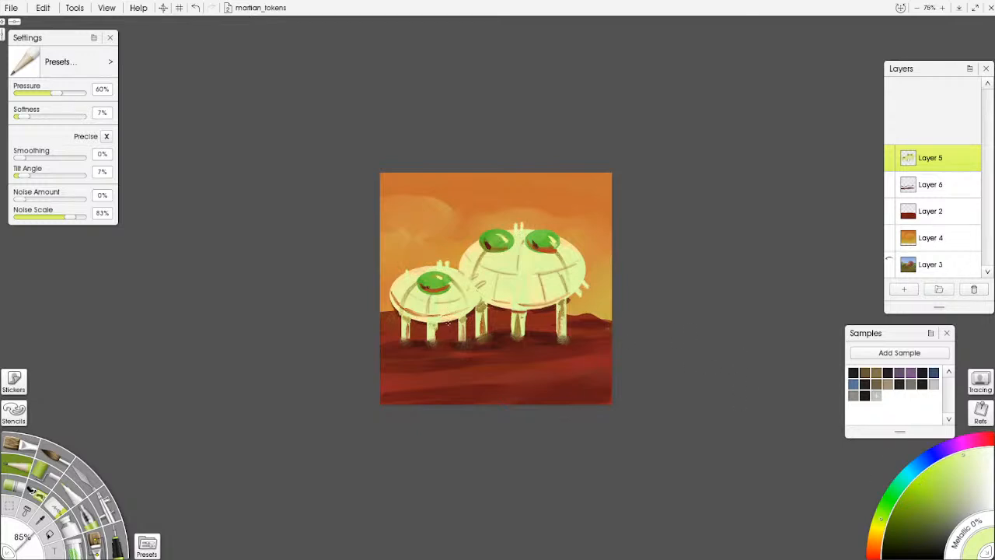
- Add a layer above Layer 5 and paint watercolor bands of sampled sky orange across the lower halves of both structures
left_click(392, 271, "alt")
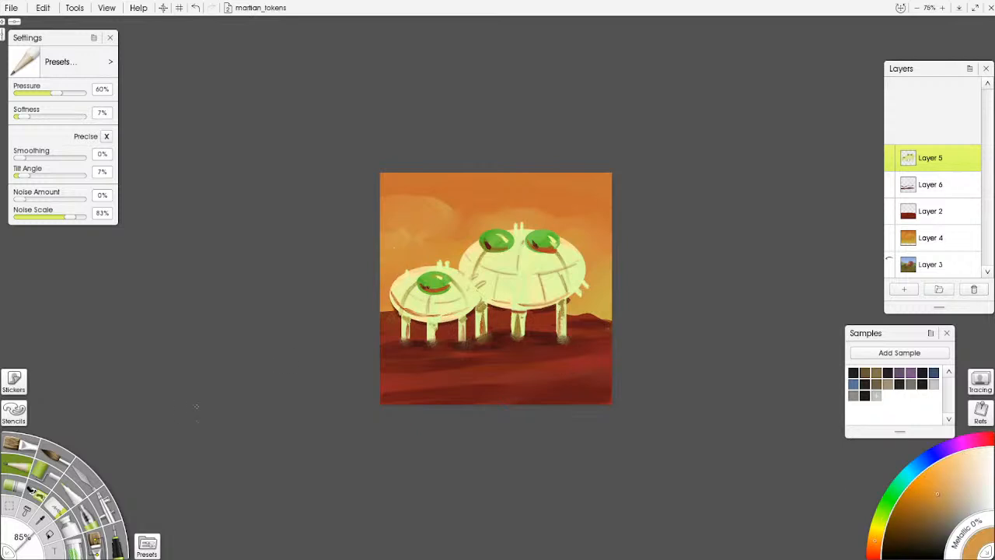
left_click(68, 461)
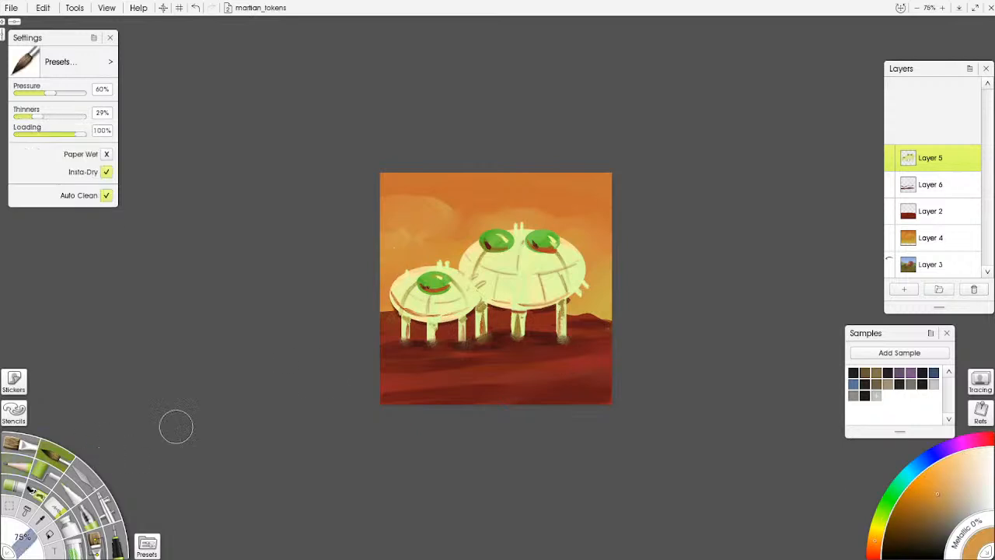
left_click(905, 289)
mouse_move(393, 289)
left_mouse_down()
mouse_move(398, 303)
mouse_move(427, 312)
mouse_move(472, 303)
left_mouse_up()
mouse_move(471, 267)
left_mouse_down()
mouse_move(494, 300)
mouse_move(501, 290)
mouse_move(525, 289)
mouse_move(528, 300)
mouse_move(526, 290)
mouse_move(584, 271)
left_mouse_up()
- Soften the orange bands on both structures with the palette knife
left_click(87, 473)
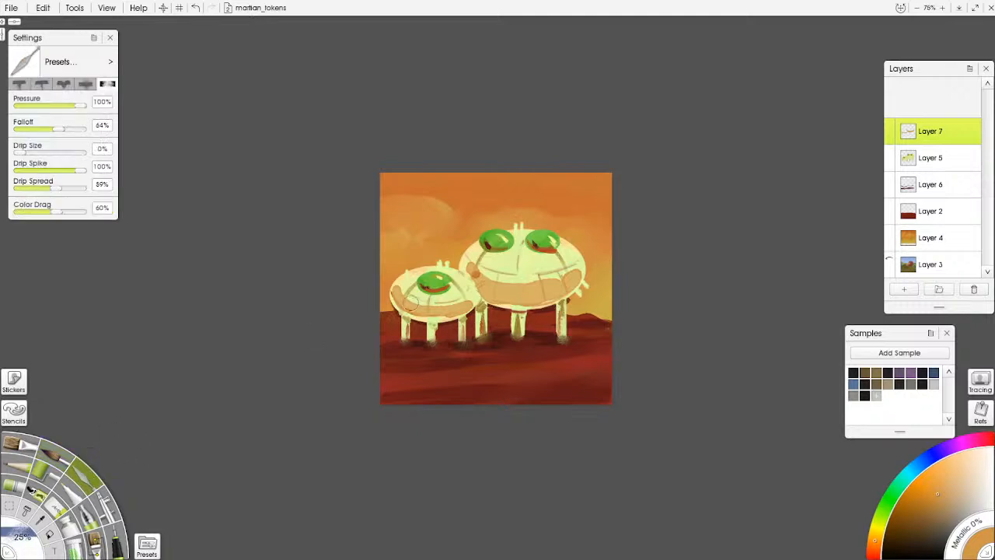
left_click_drag(464, 311, 442, 316)
mouse_move(470, 265)
left_mouse_down()
mouse_move(473, 275)
mouse_move(562, 275)
left_mouse_up()
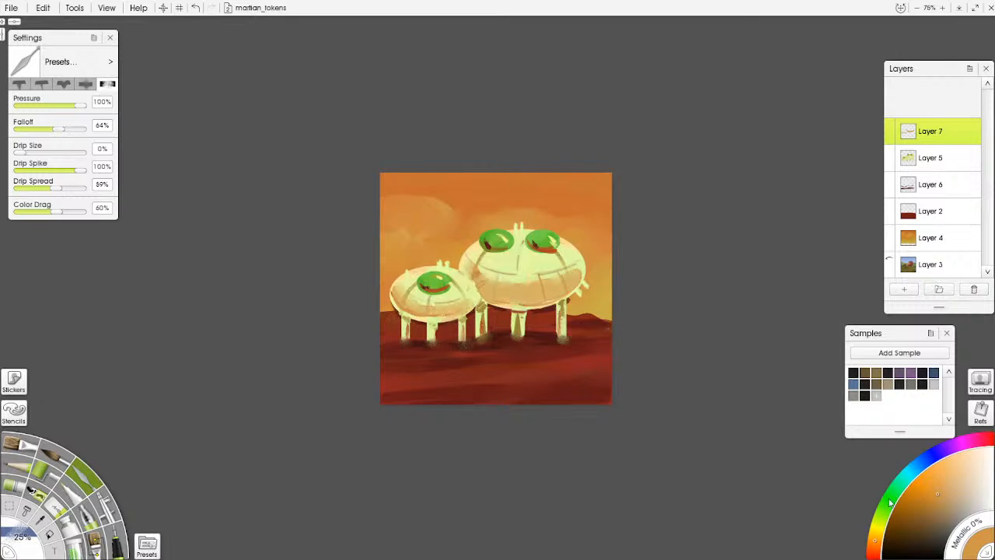
- Outline the sides and lower edges of both structures in darker orange-brown with the Tarot ink pen
left_click(115, 543)
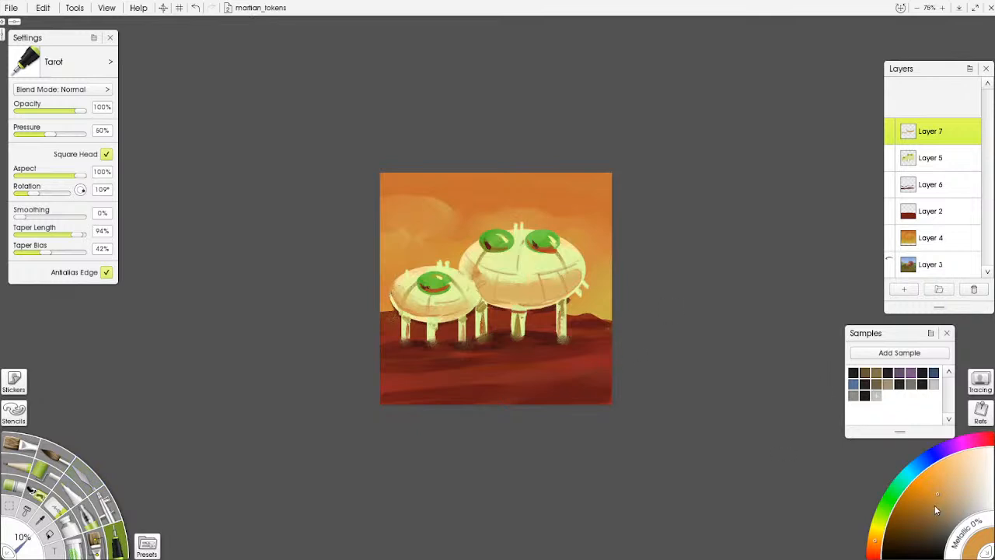
left_click(935, 513)
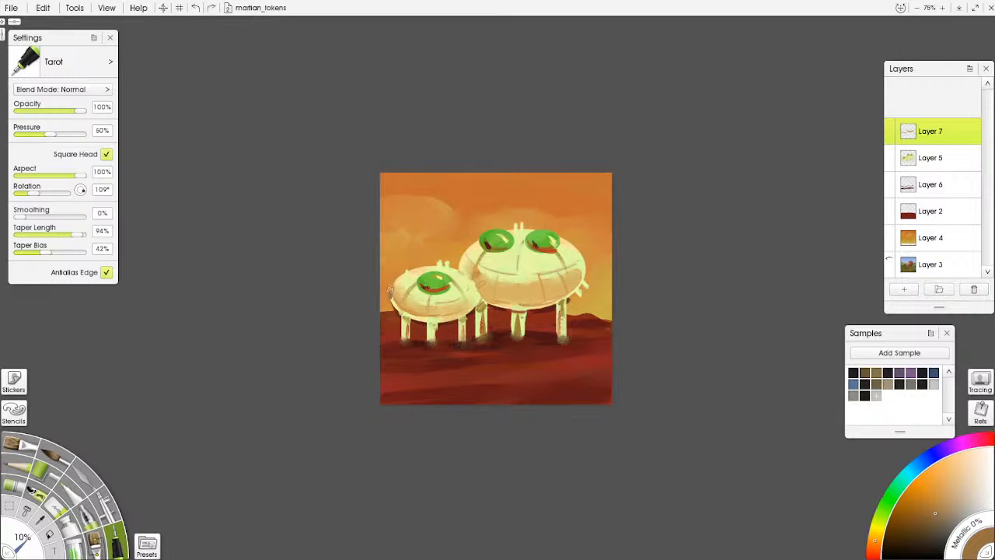
left_click_drag(394, 304, 399, 278)
left_click_drag(400, 315, 469, 314)
mouse_move(461, 269)
left_mouse_down()
mouse_move(553, 310)
mouse_move(473, 279)
mouse_move(460, 264)
mouse_move(472, 245)
left_mouse_up()
key("ctrl+z")
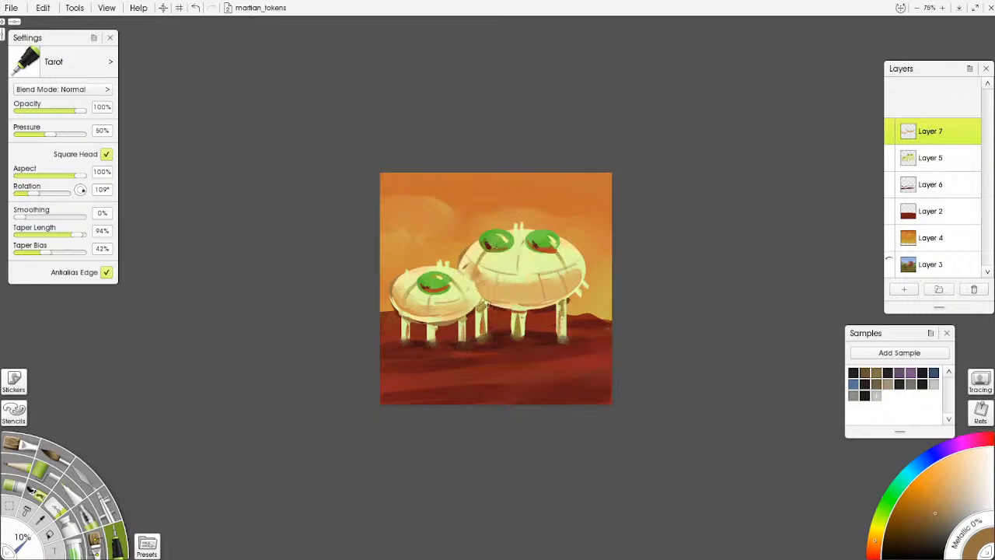
left_click_drag(510, 311, 569, 298)
- Using sampled greens, add darker accents to the green domes and small green window marks across both bodies with the ink pen
left_click(491, 246, "alt")
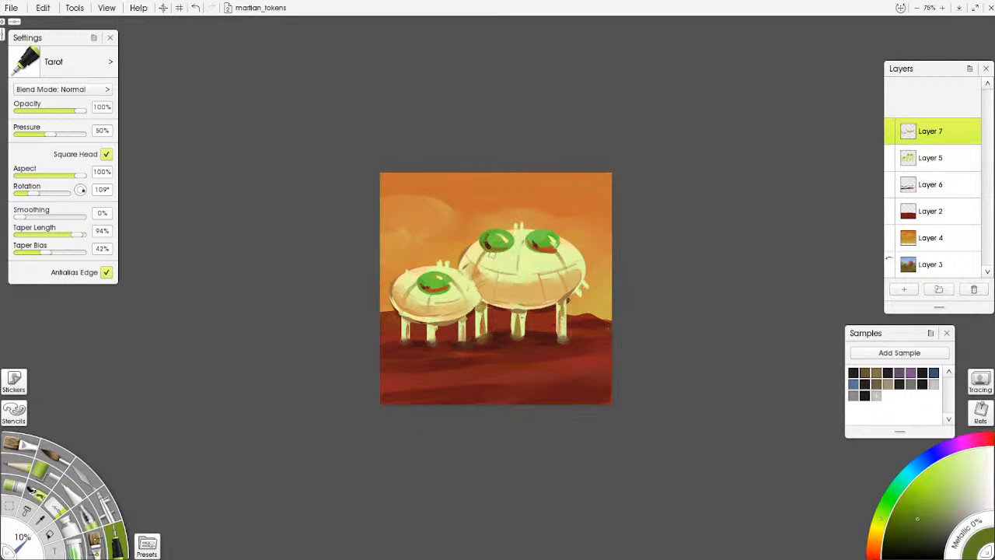
left_click_drag(533, 240, 540, 247)
left_click_drag(429, 277, 454, 297)
left_click(448, 305, "alt")
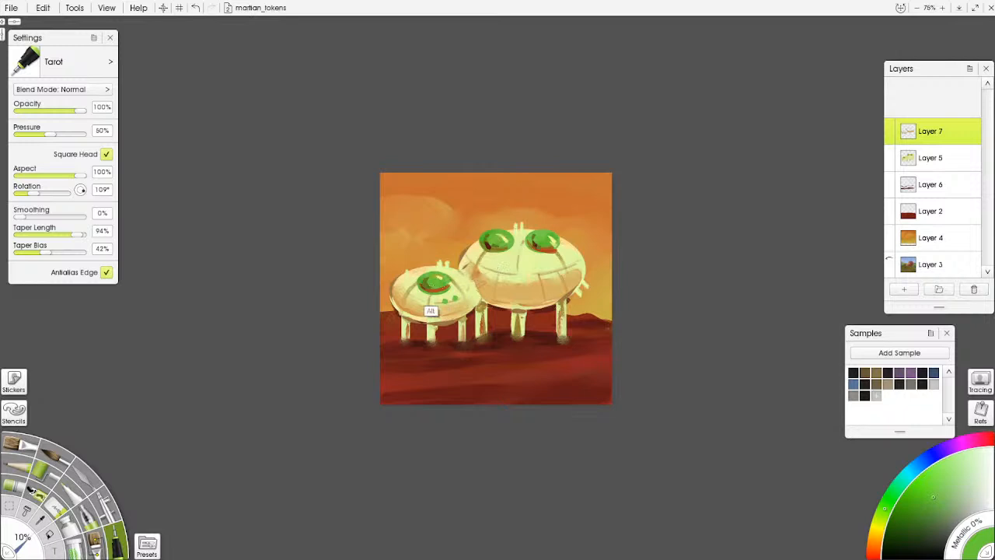
left_click(442, 311, "alt")
left_click_drag(444, 301, 457, 297)
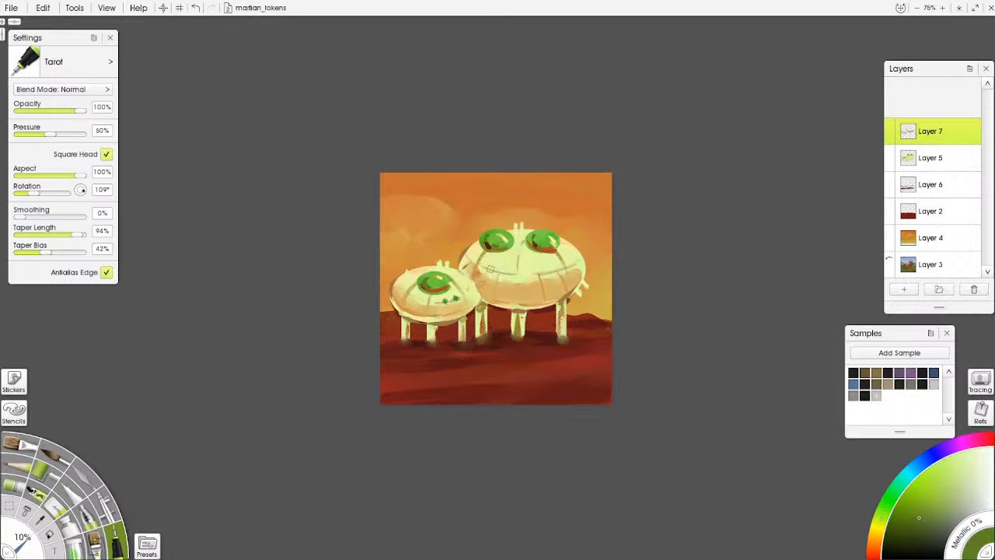
left_click_drag(499, 269, 551, 267)
key("ctrl+minus")
key("ctrl+minus")
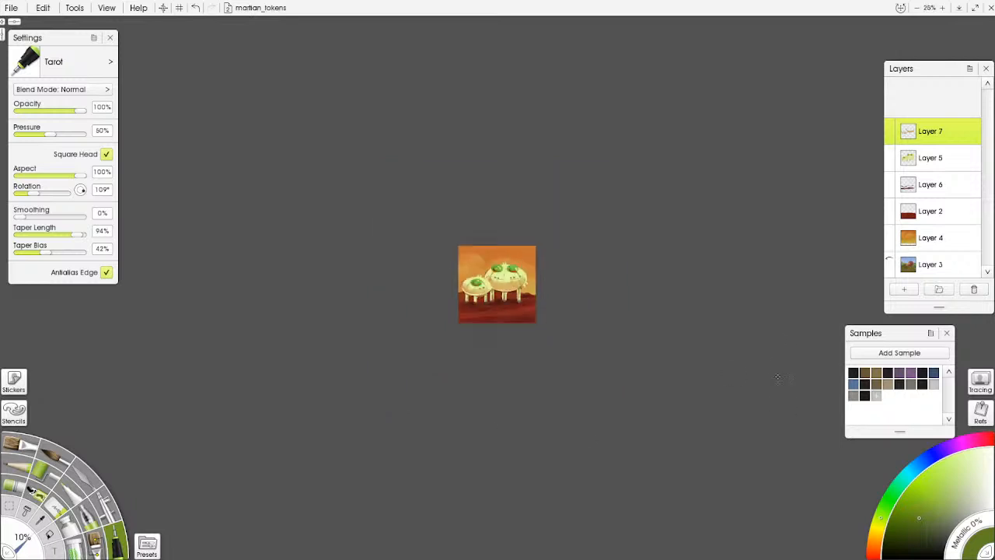
key("ctrl+plus")
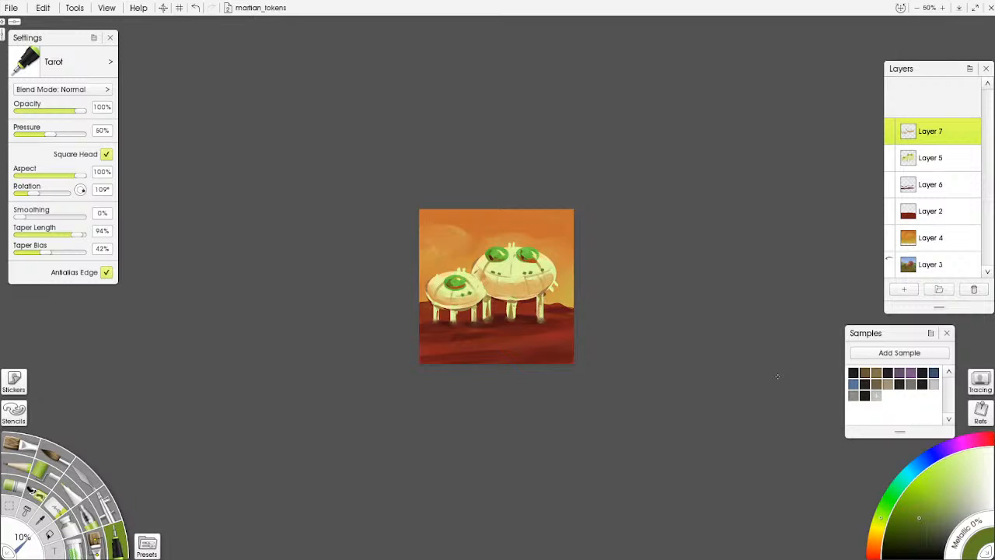
right_click(978, 140)
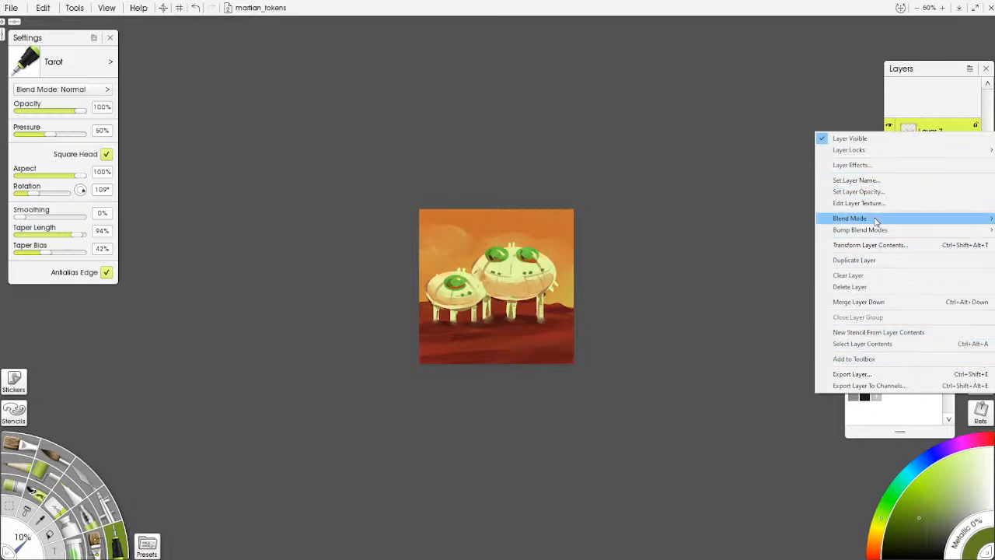
left_click(871, 246)
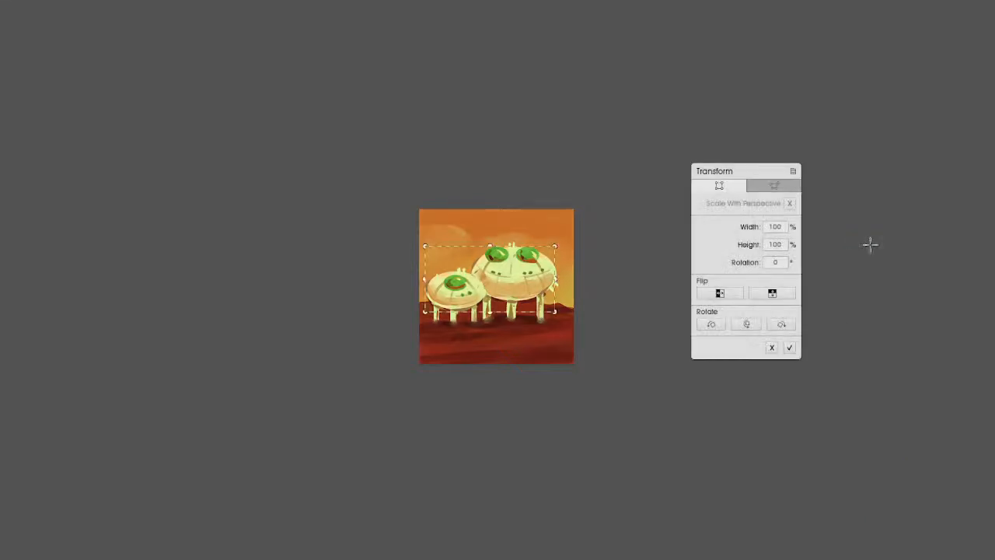
left_click(791, 349)
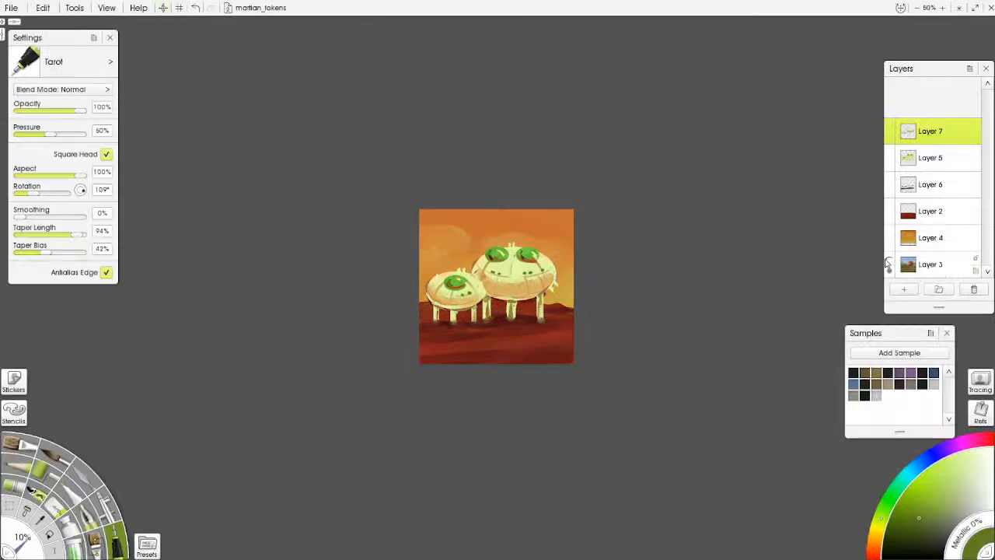
- Merge Layer 7, Layer 5, Layer 6 and Layer 2 down one after another into Layer 4
left_click(975, 140)
left_click(872, 304)
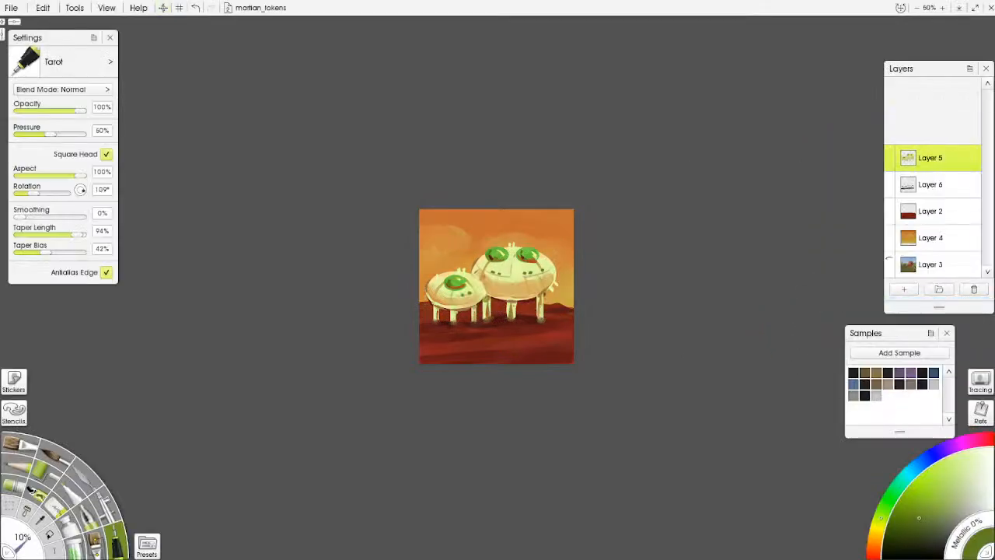
left_click(976, 152)
left_click(865, 328)
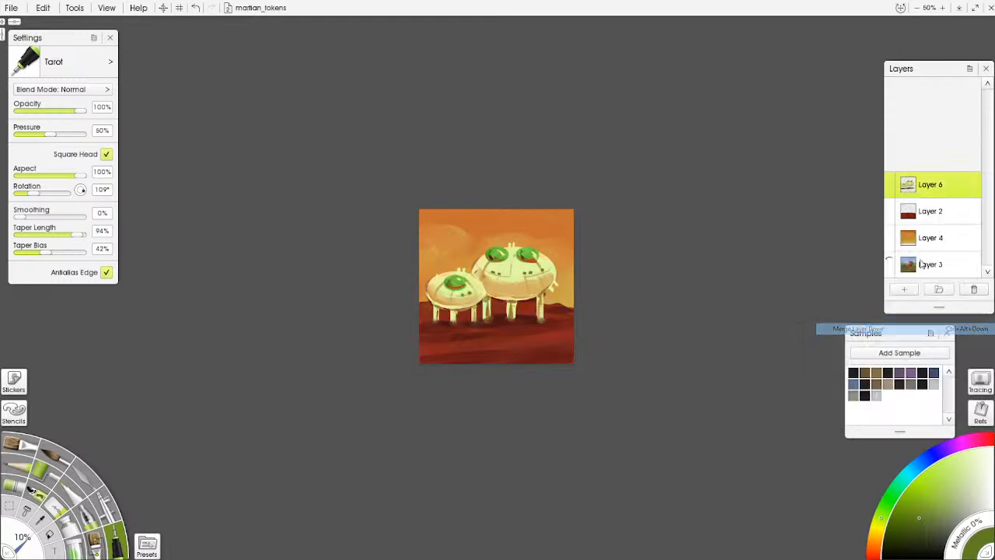
left_click(975, 179)
left_click(865, 355)
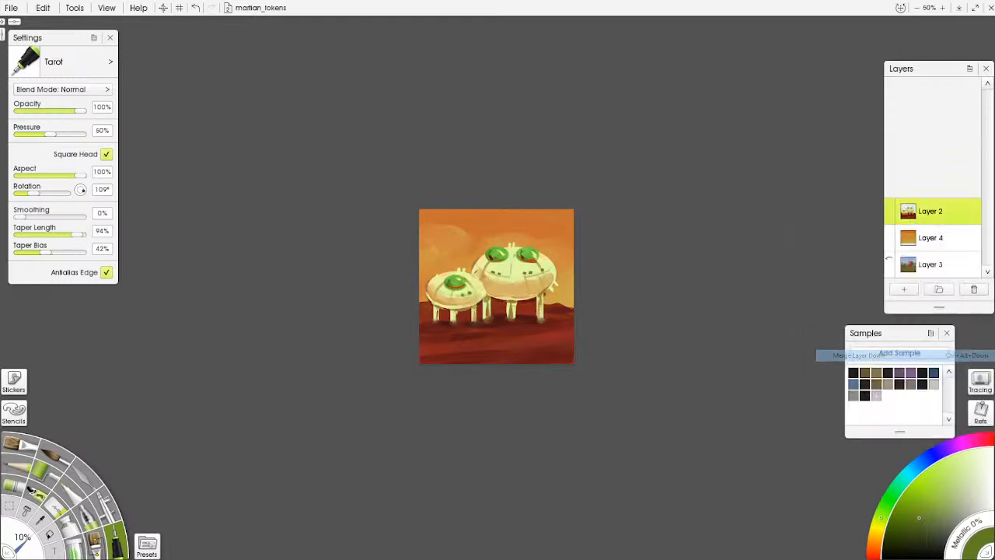
left_click(975, 206)
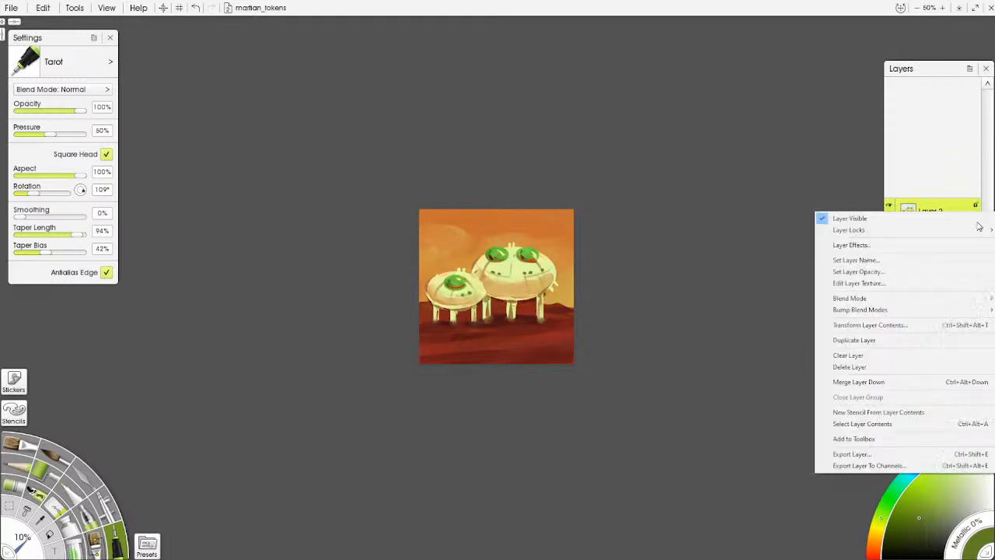
left_click(869, 382)
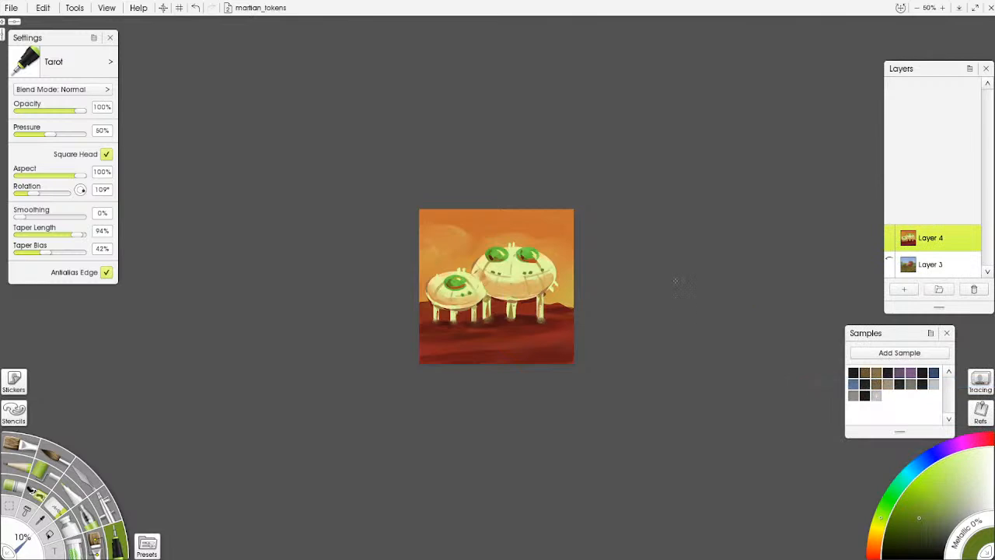
- Export the painting to the Assets folder as a PNG image named m_base.png
left_click(11, 7)
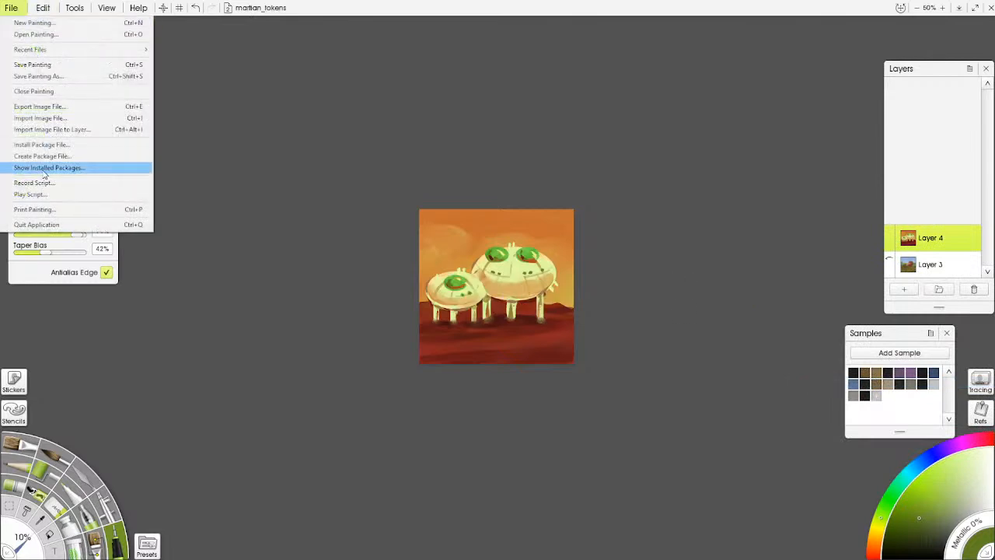
left_click(54, 108)
left_click(285, 160)
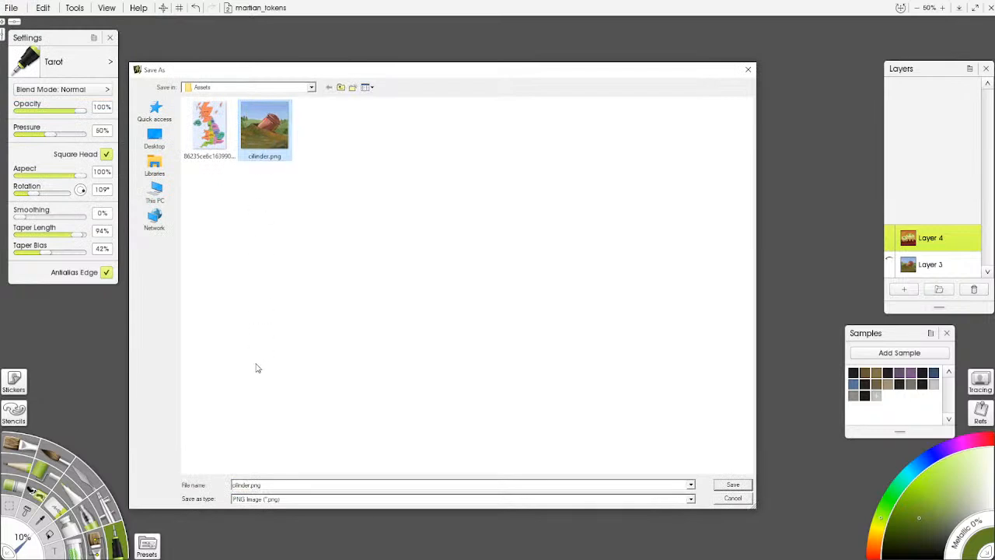
double_click(269, 485)
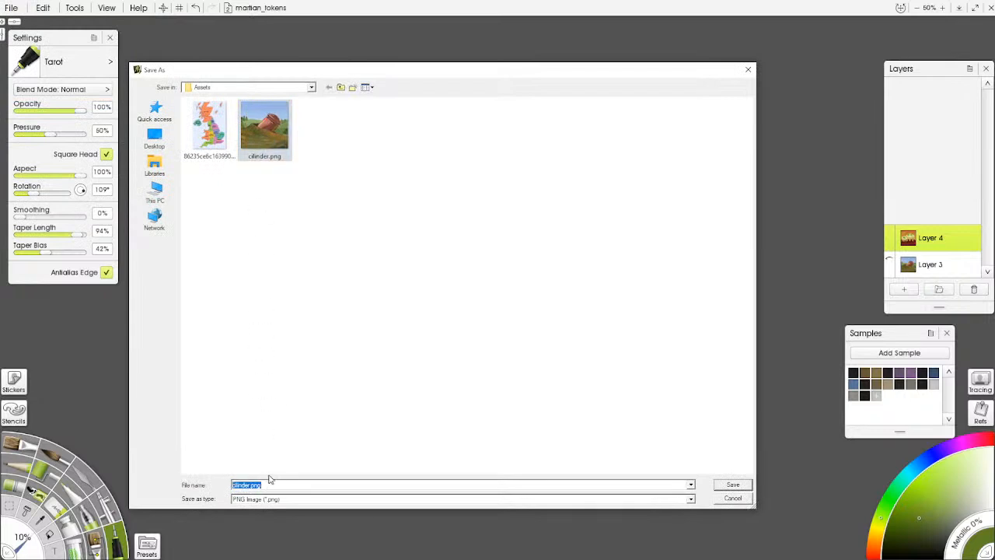
type("m")
left_click(739, 486)
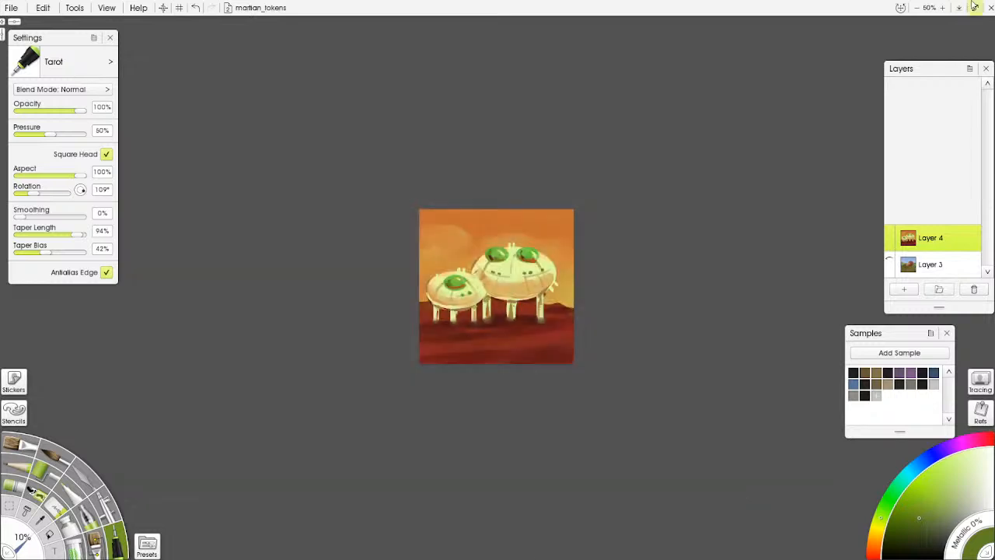
- Switch to Photoshop and open m_base.png from the Assets folder
left_click(960, 8)
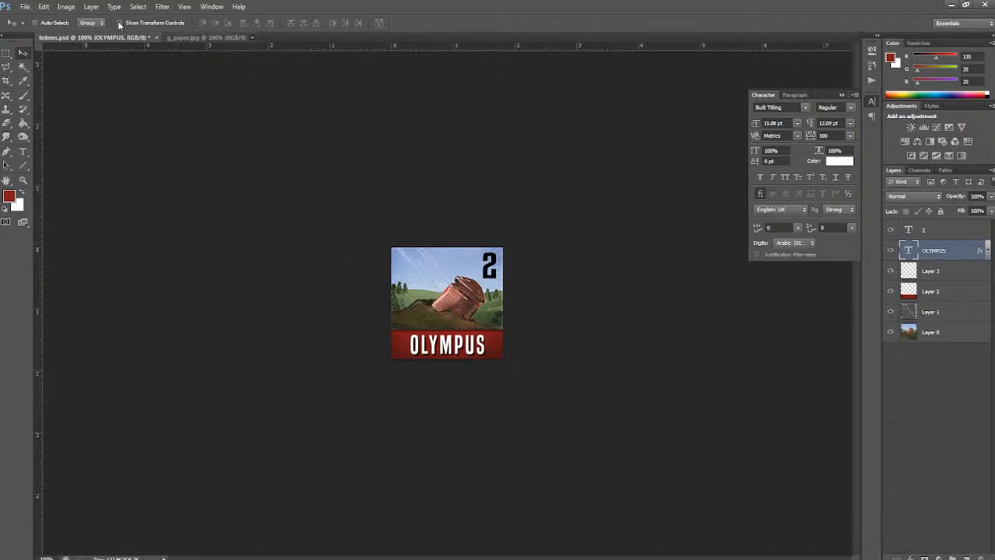
left_click(26, 6)
left_click(35, 29)
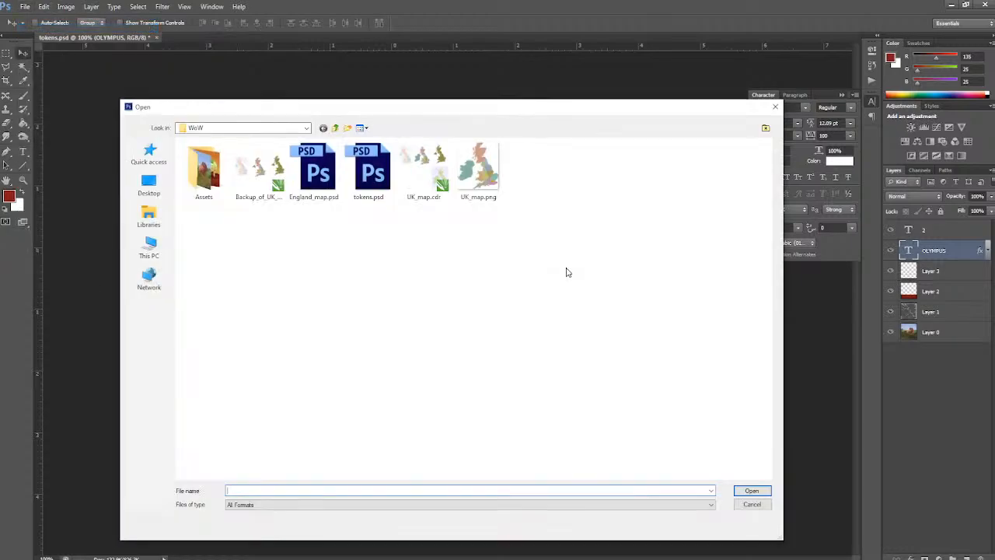
double_click(203, 171)
left_click(423, 243)
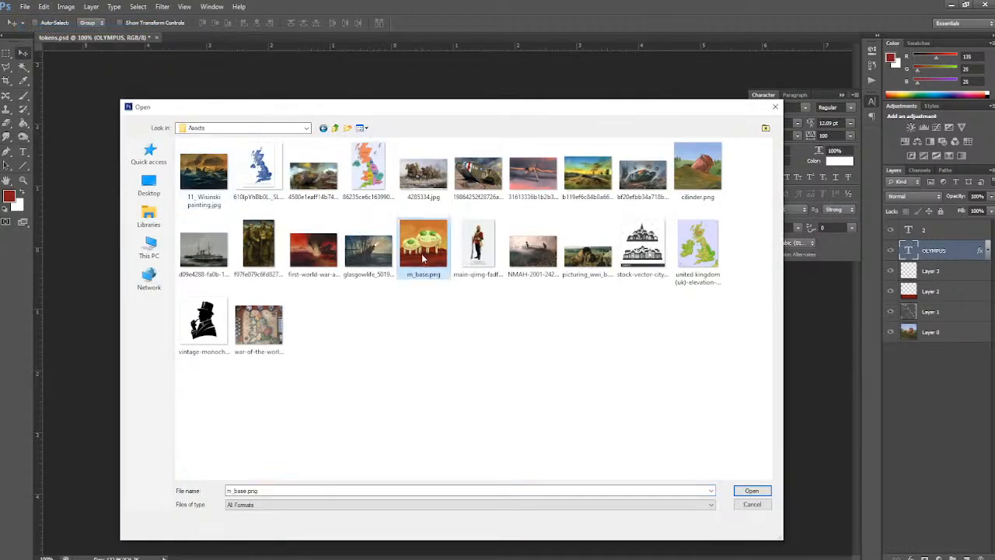
key("Return")
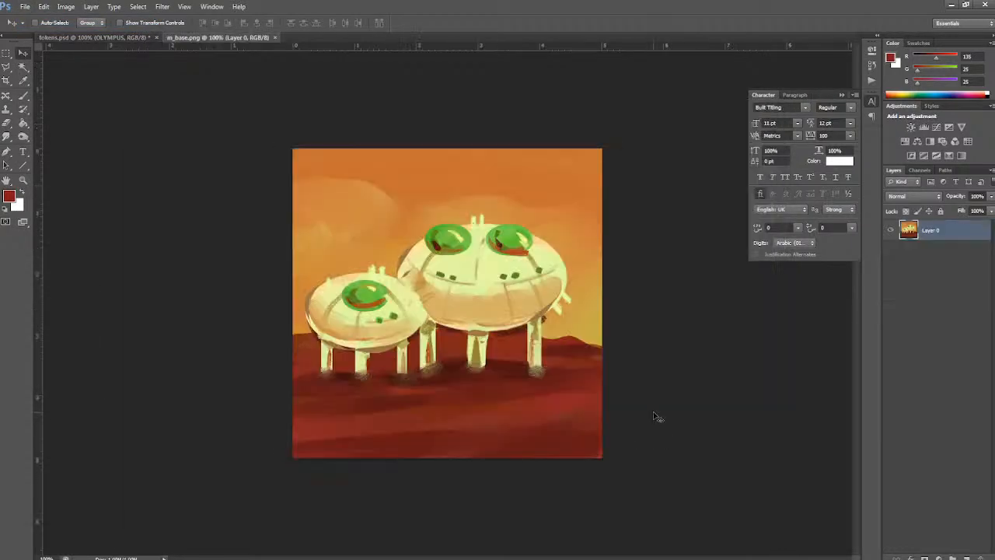
- Copy the whole m_base.png image, close its document and paste it into tokens.psd
key("ctrl+a")
left_click(275, 37)
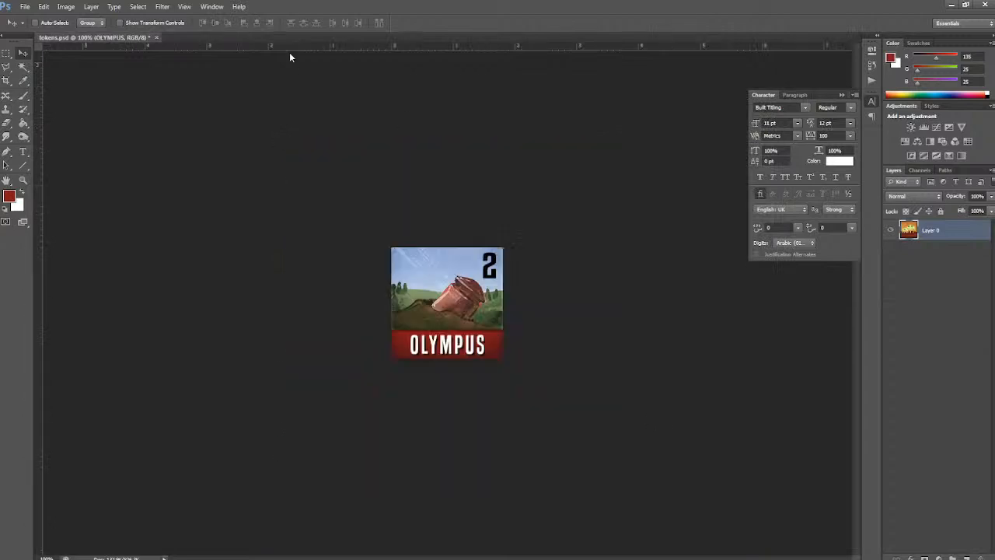
key("ctrl+v")
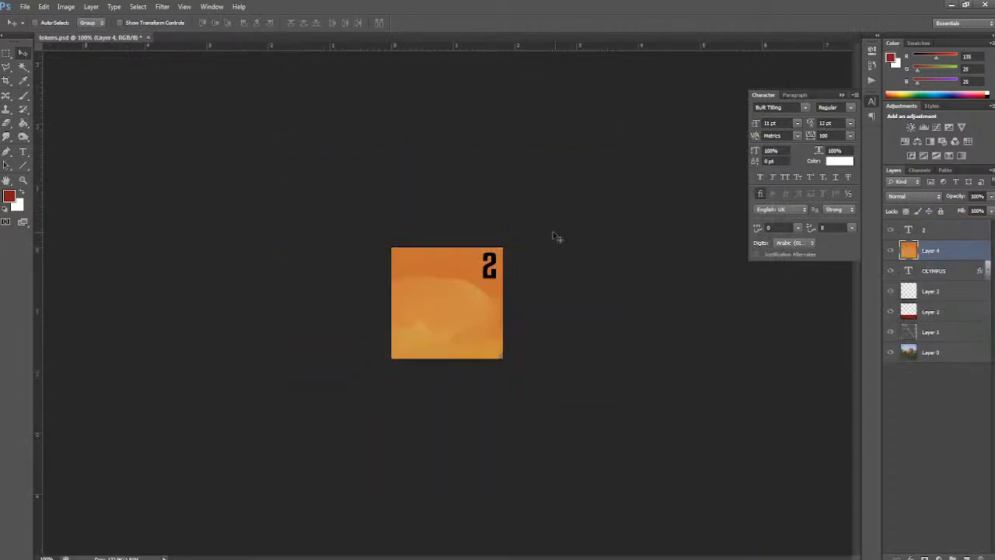
- Scale the pasted Martian image to about 36% so it fills the token, and move its layer directly below Layer 1
left_click(43, 6)
mouse_move(71, 212)
left_click(240, 224)
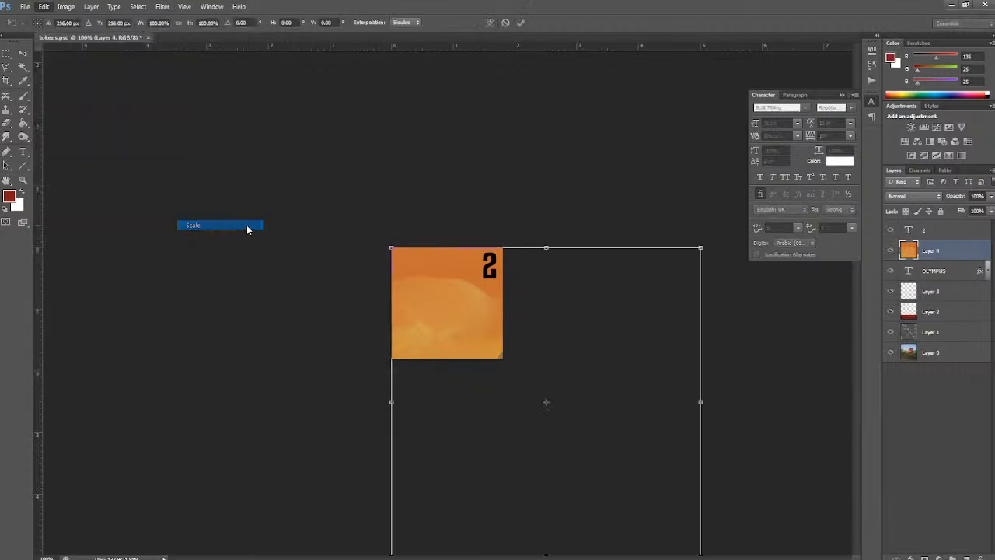
left_click_drag(702, 247, 493, 456)
left_click_drag(444, 500, 453, 289)
left_click_drag(497, 350, 504, 358)
left_click(23, 53)
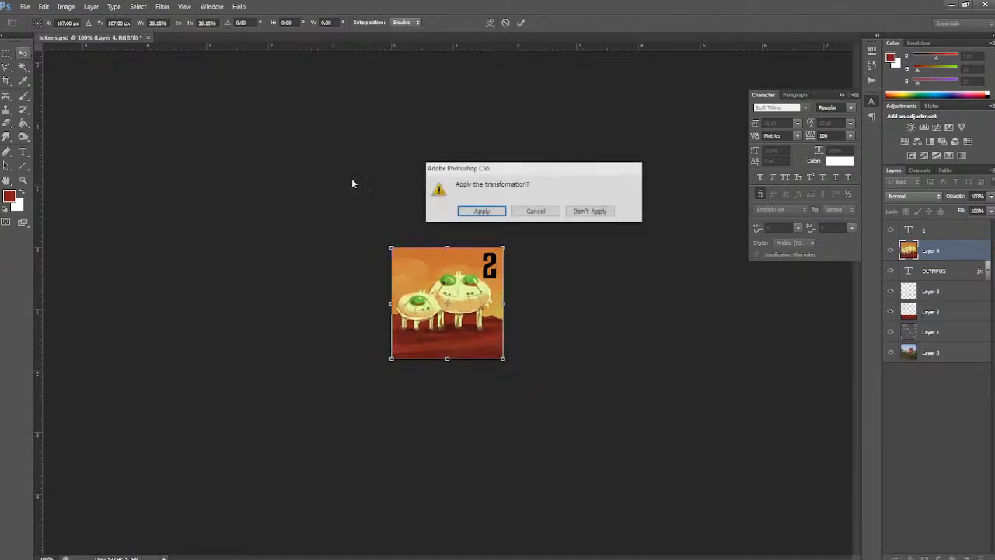
left_click(479, 213)
left_click_drag(931, 252, 932, 336)
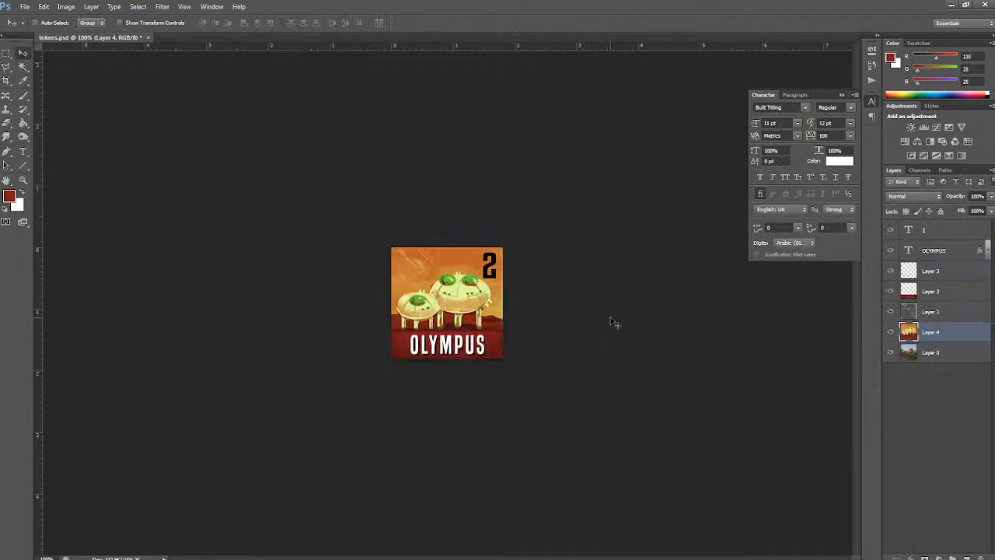
- Tone down the color intensity of the Martian image with a Vibrance adjustment
left_click(66, 7)
mouse_move(75, 35)
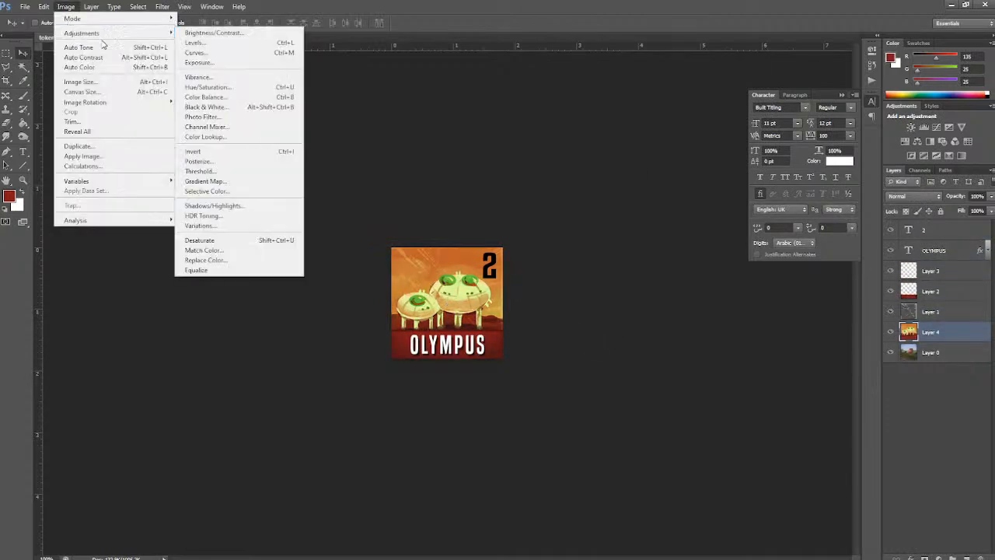
left_click(217, 77)
left_click_drag(667, 263, 669, 293)
left_click(758, 248)
- Apply a Brightness/Contrast adjustment to the Martian image with brightness -17 and contrast about 35
left_click(66, 6)
mouse_move(88, 36)
left_click(214, 32)
mouse_move(663, 249)
left_mouse_down()
mouse_move(679, 249)
mouse_move(660, 224)
mouse_move(679, 249)
left_mouse_up()
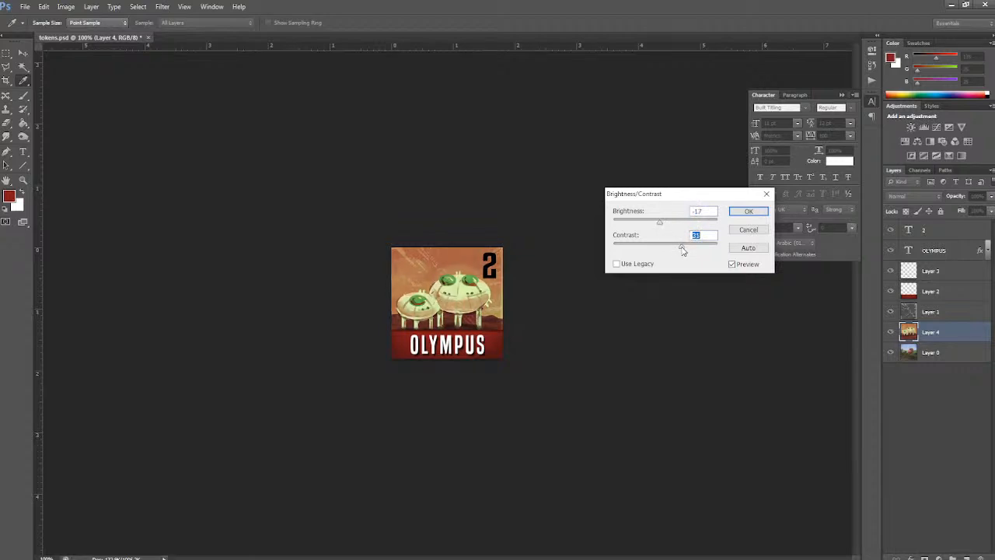
left_click(749, 211)
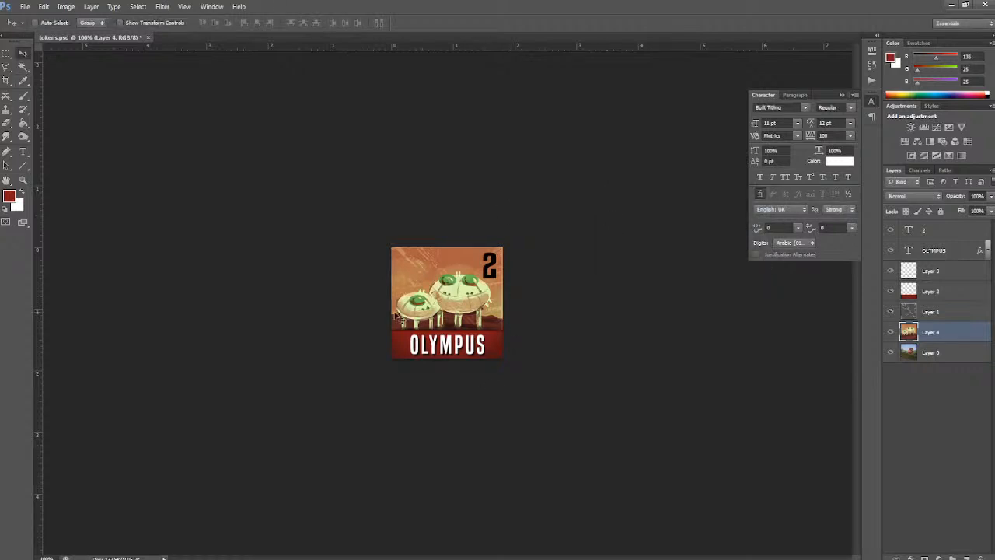
- Flip the Martian image horizontally so the large structure sits away from the token's number
left_click(45, 7)
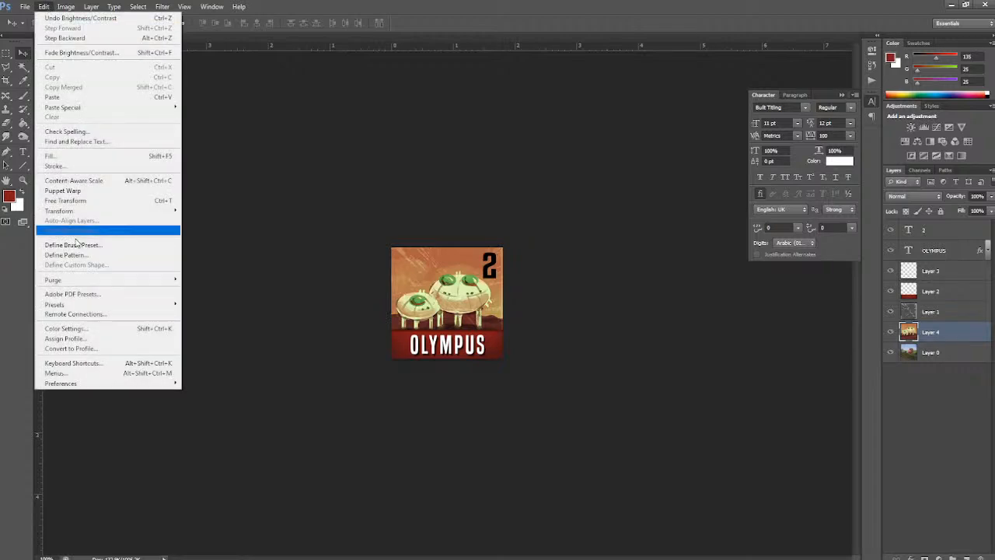
mouse_move(82, 213)
left_click(223, 324)
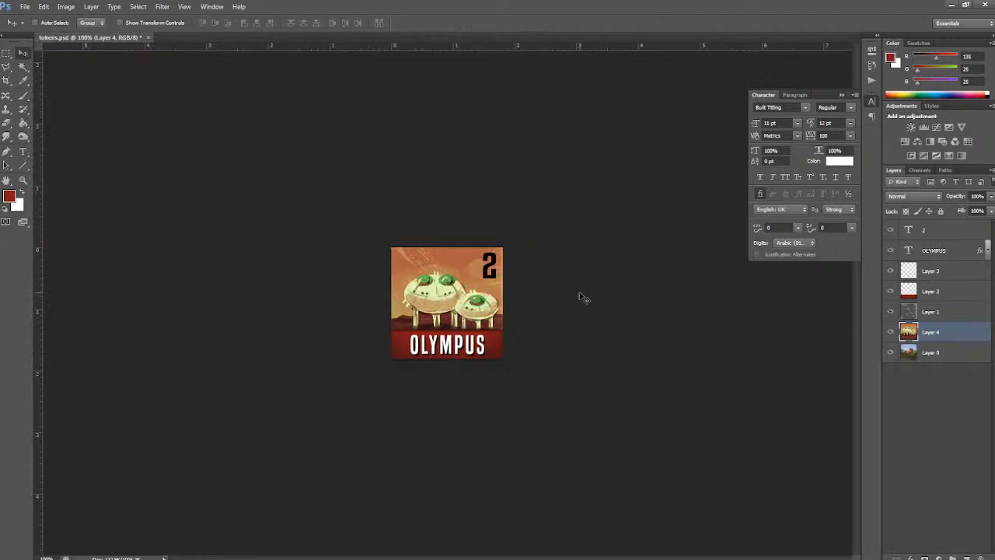
key("ctrl+minus")
key("ctrl+plus")
- Try replacing the token's corner number with 3, and undo the change
key("t")
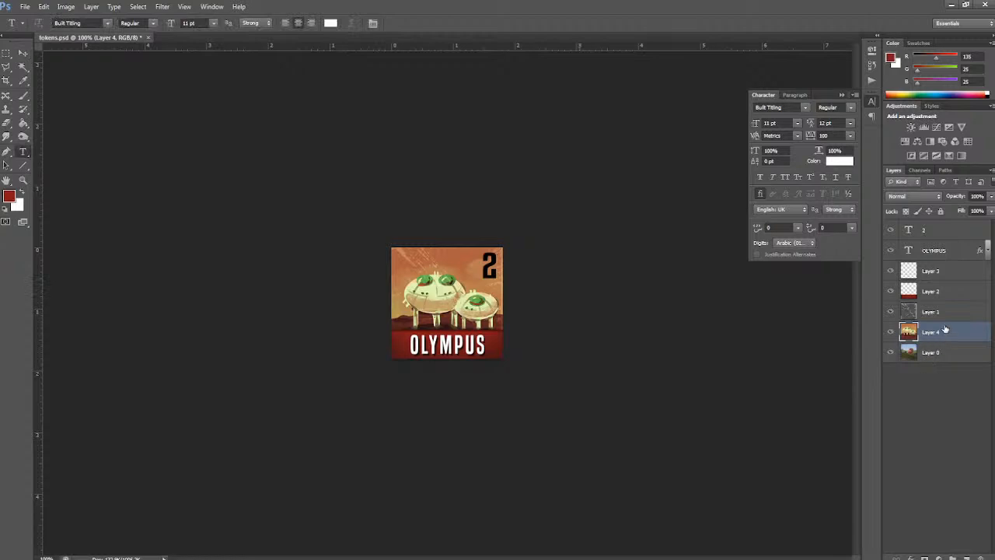
double_click(909, 230)
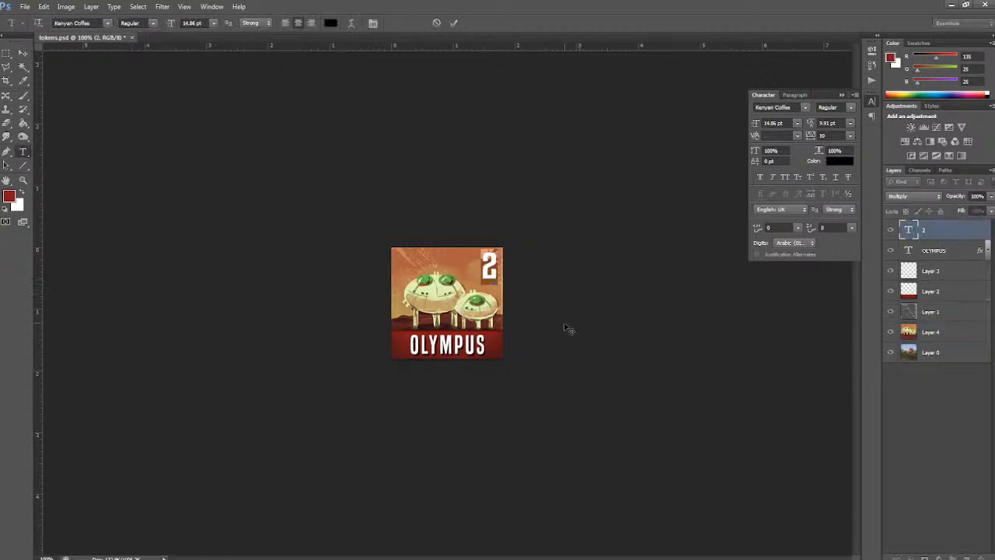
type("3")
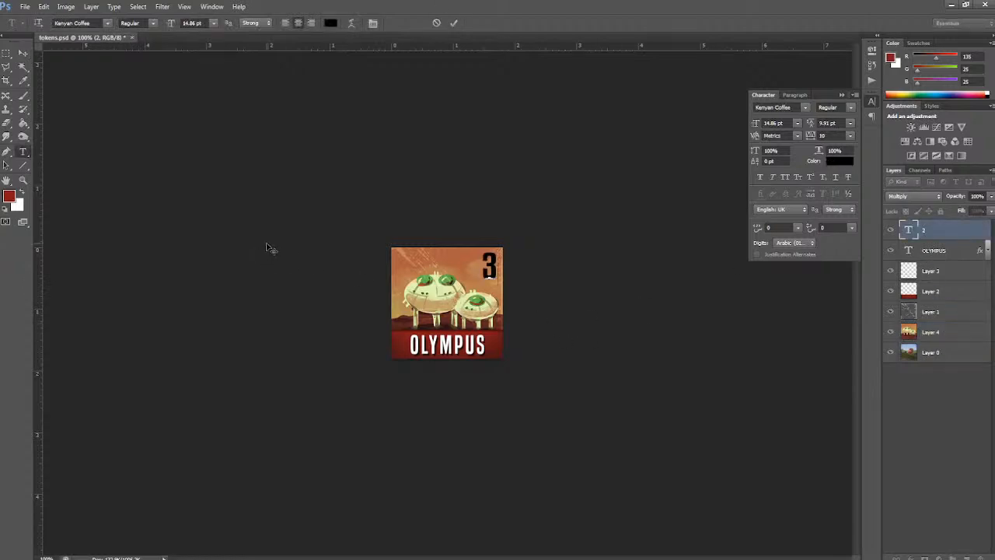
key("ctrl+z")
left_click(27, 52)
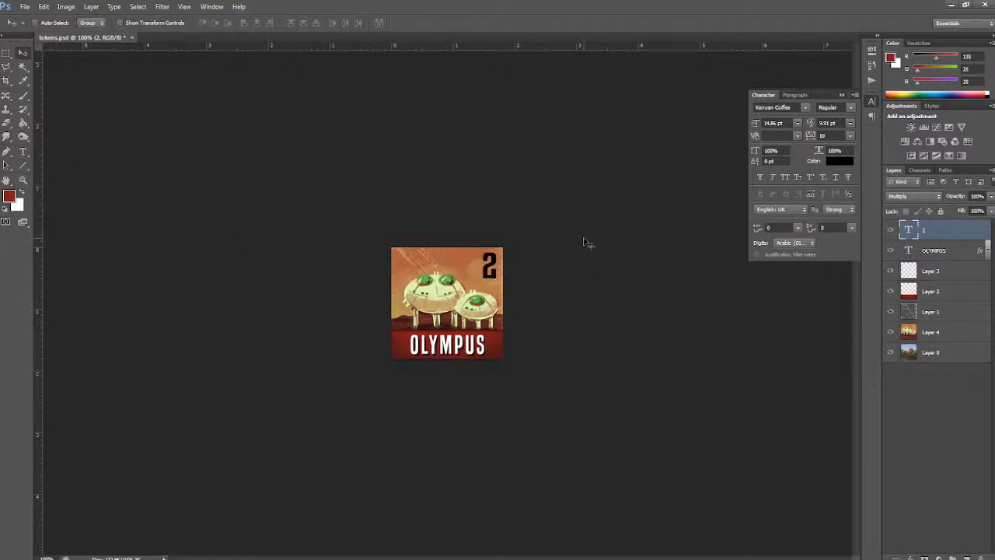
- Lighten the sky behind the number on the Martian image with the Dodge tool, using a 133 px brush
left_click(927, 333)
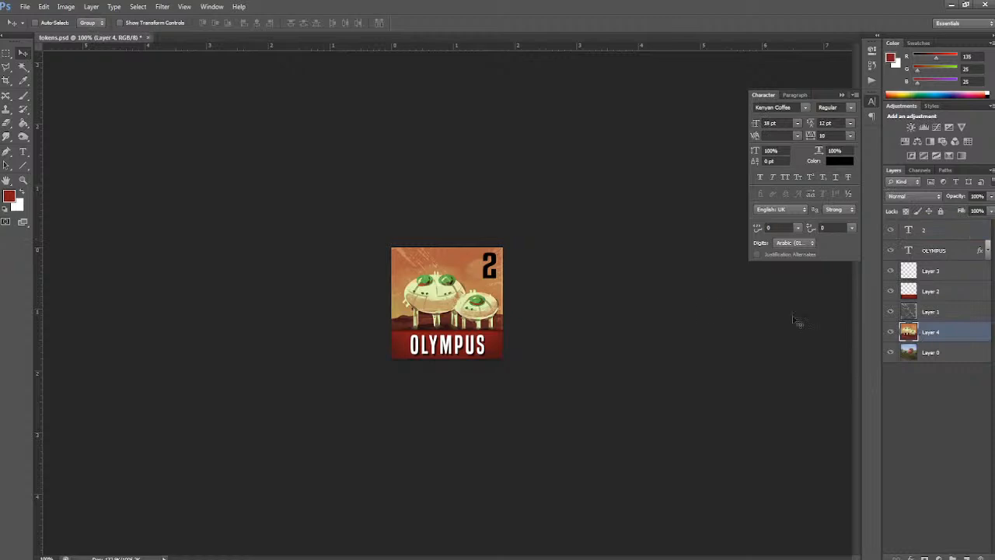
left_click(25, 137)
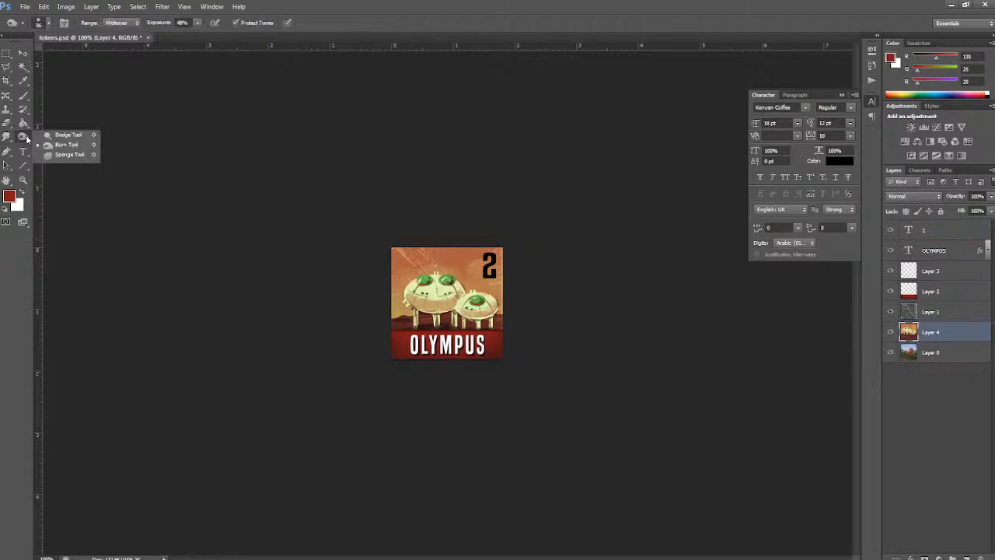
left_click(68, 145)
left_click(46, 24)
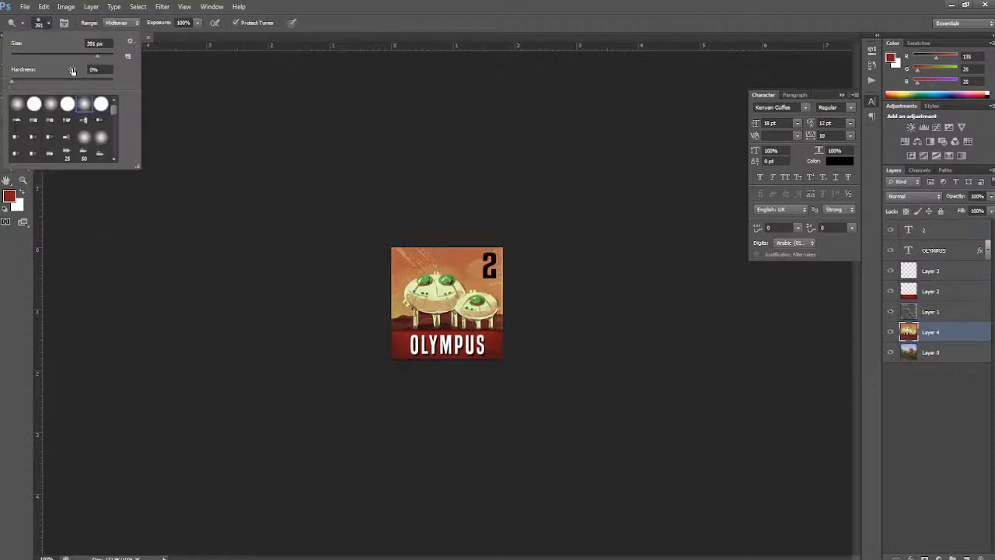
left_click_drag(45, 54, 38, 53)
type("133")
key("Return")
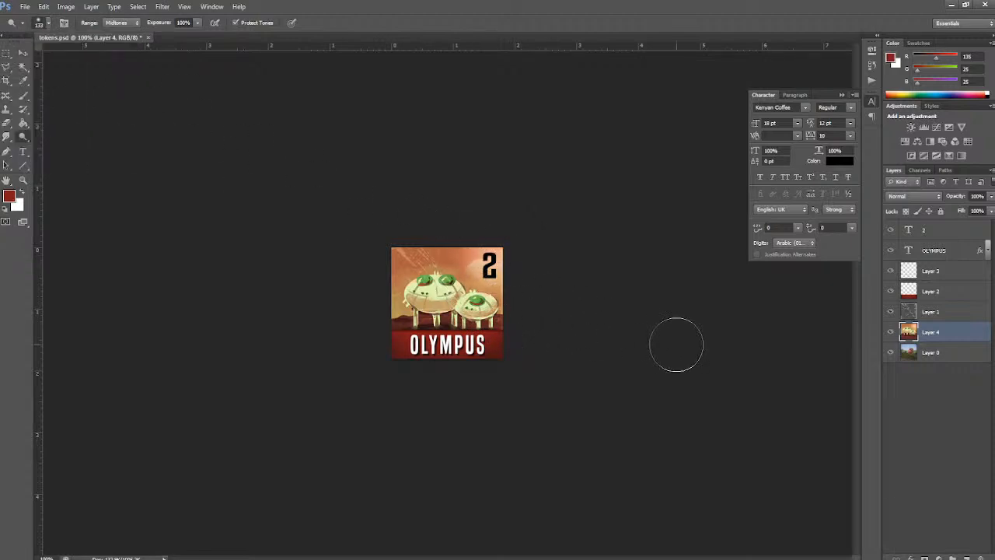
- Hide the Martian image to dodge the sky behind the number on Layer 0, and show the Martian image again
left_click(892, 333)
left_click(891, 353)
left_click(891, 352)
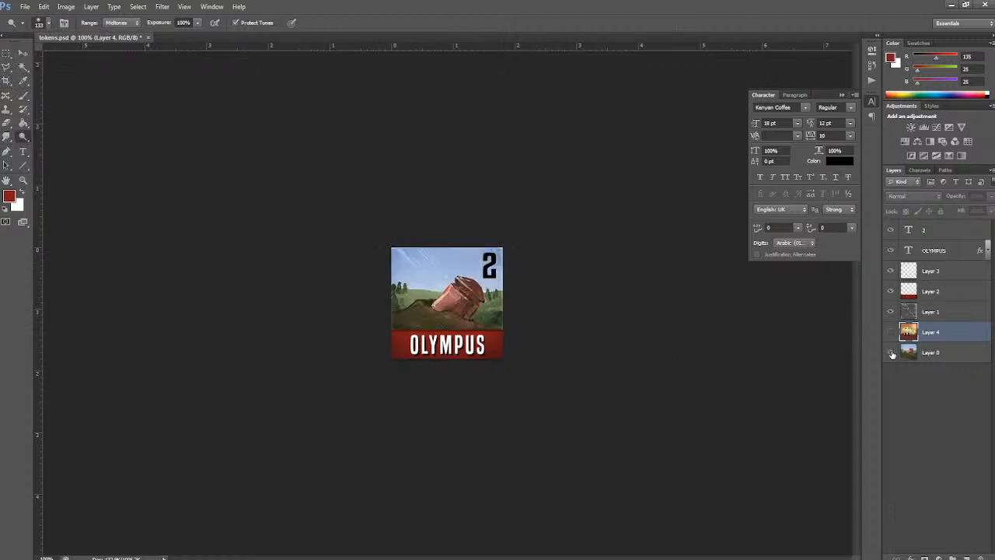
left_click(939, 356)
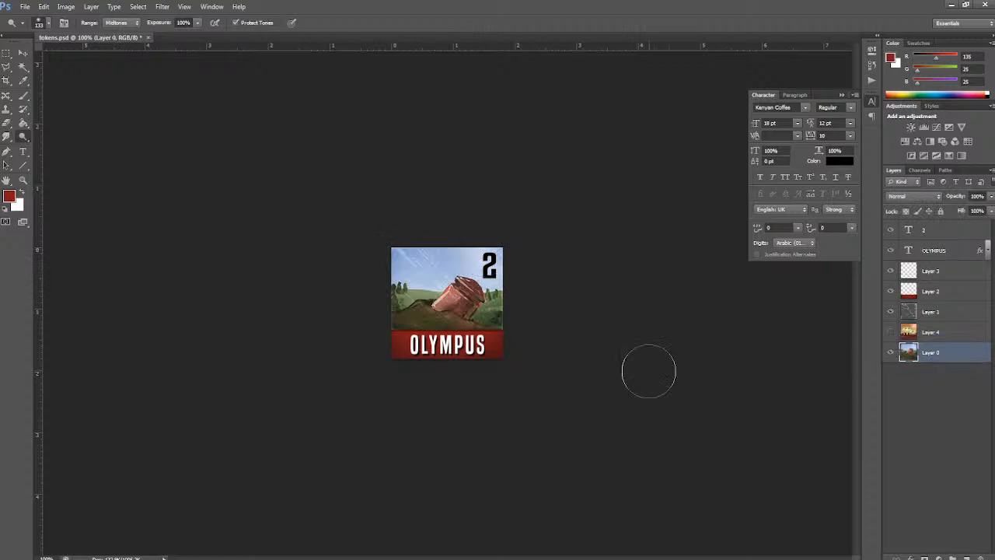
left_click(891, 333)
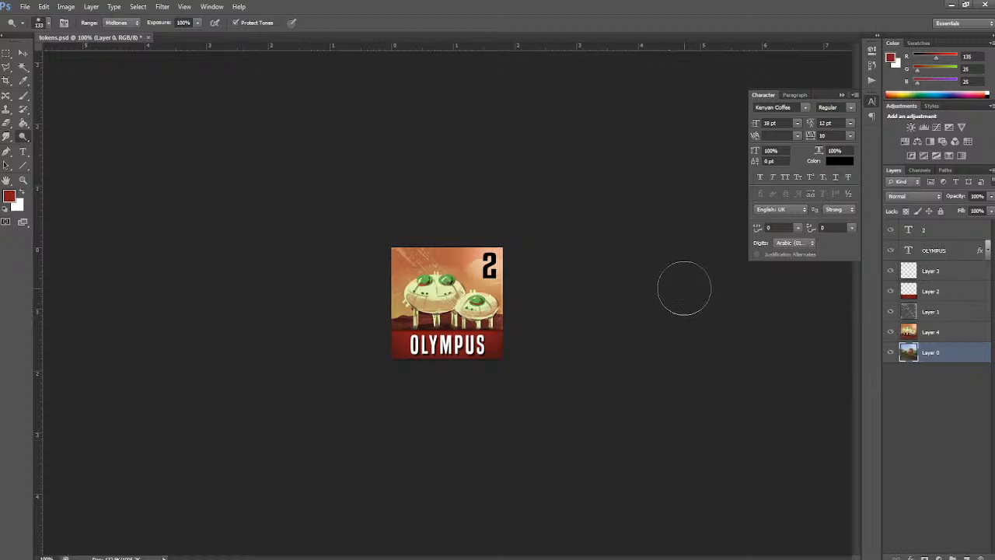
- Flip the scratched texture overlay on Layer 1
left_click(933, 311)
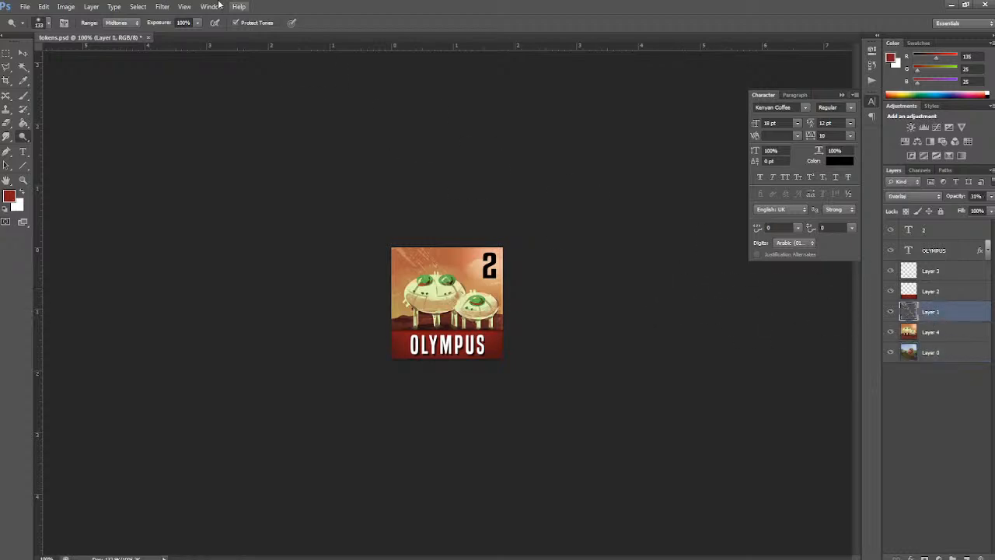
left_click(43, 6)
mouse_move(78, 211)
left_click(235, 326)
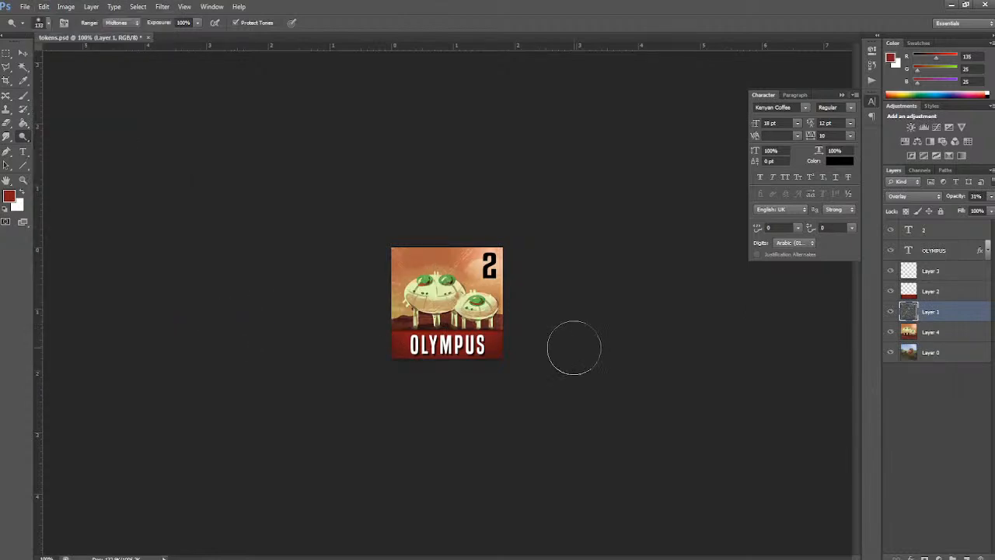
- Compare the texture over both token pictures by toggling the Martian image's visibility, and save tokens.psd
left_click(891, 333)
left_click(892, 352)
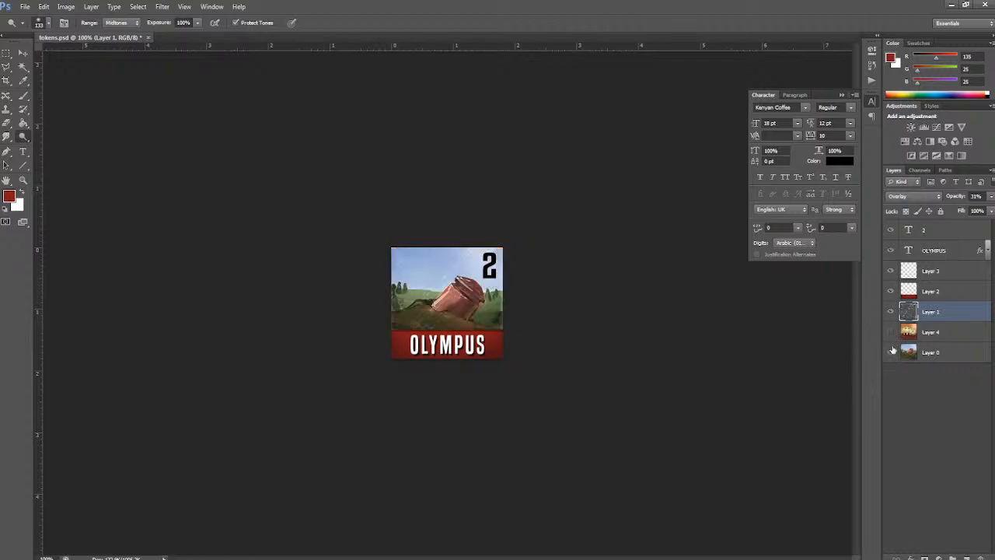
left_click(891, 332)
key("ctrl+s")
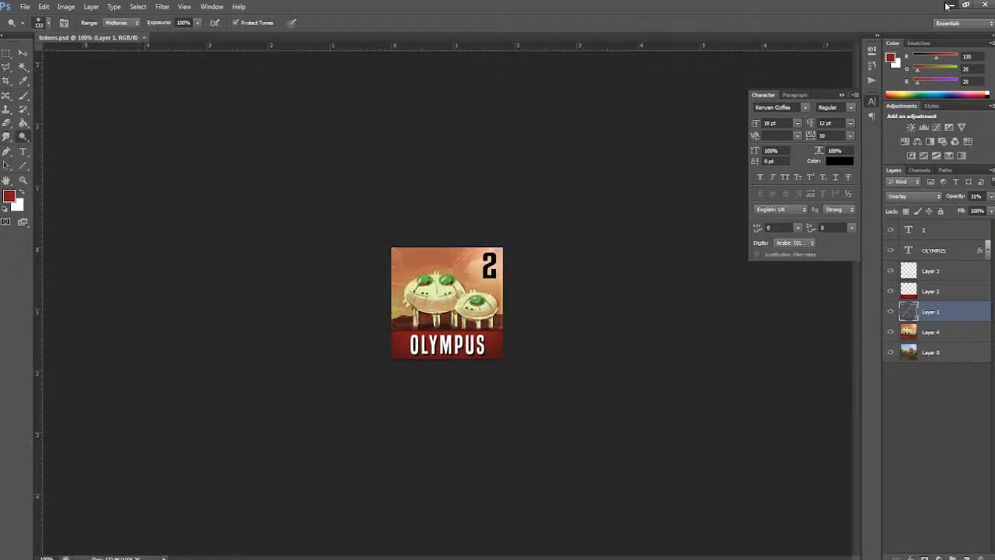
- Minimize Photoshop, close the crashed-cylinder reference picture, and switch to the martian_tokens painting in ArtRage
left_click(948, 6)
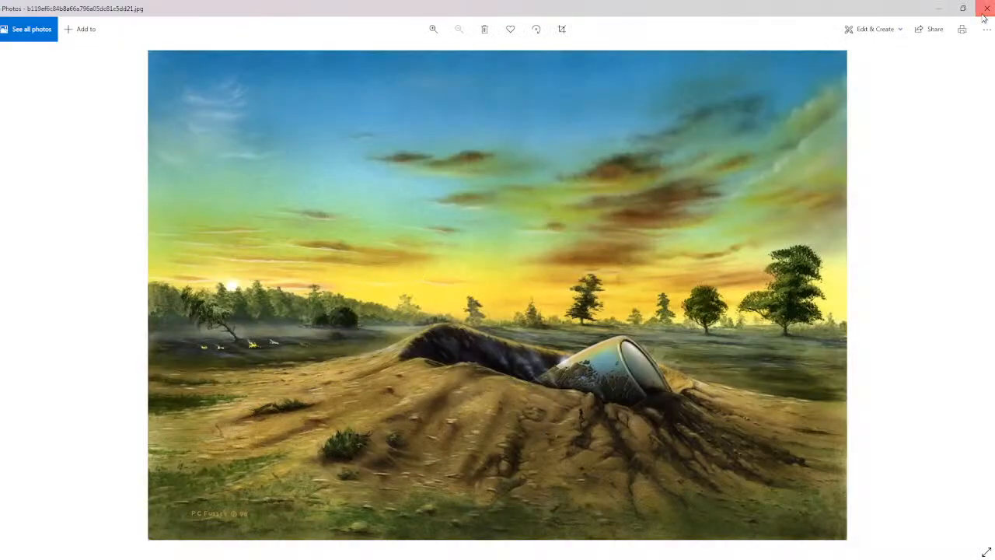
left_click(986, 7)
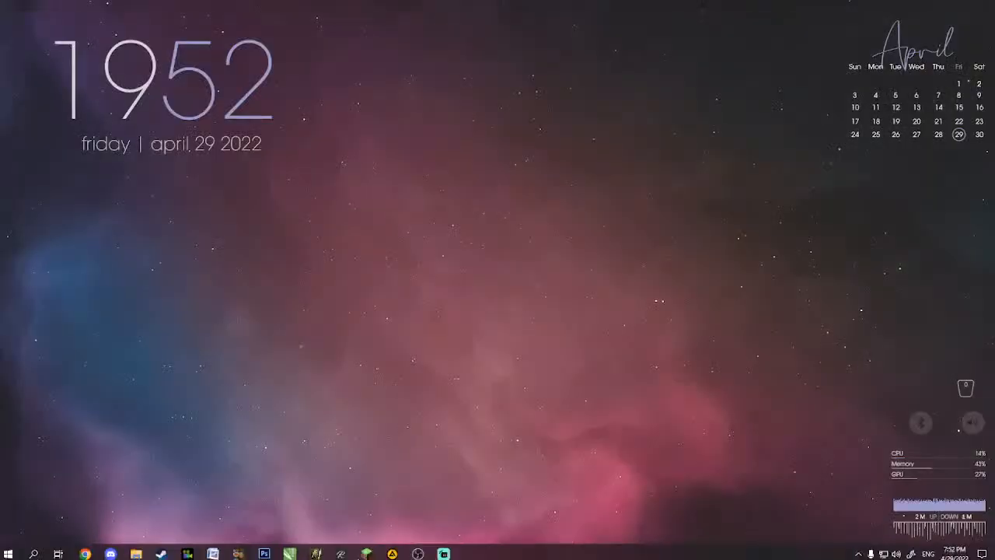
left_click(315, 550)
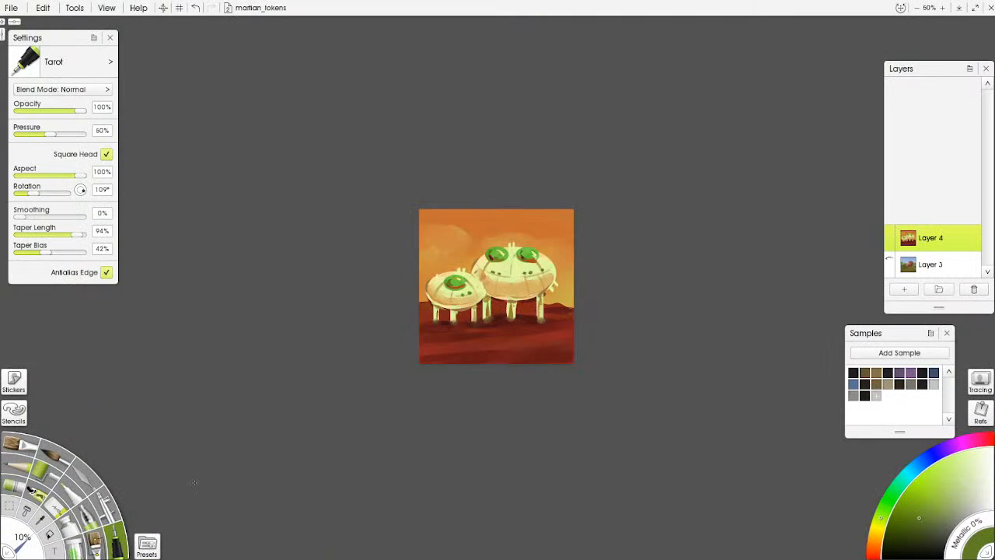
- Check the live stream's playback and sound on YouTube in Chrome, and return to the martian_tokens painting in ArtRage
key("alt+Tab")
key("alt+Tab")
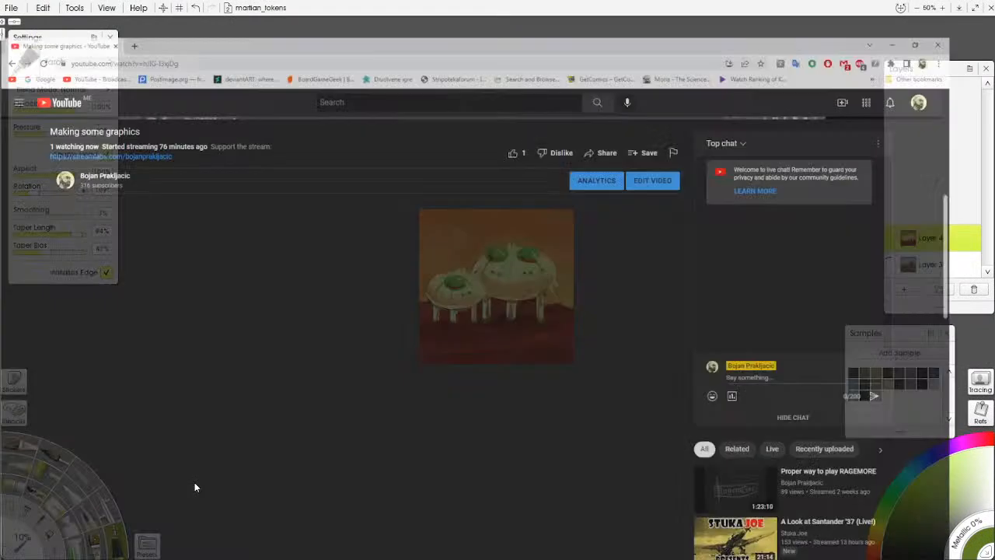
key("alt+Tab")
key("alt+Tab")
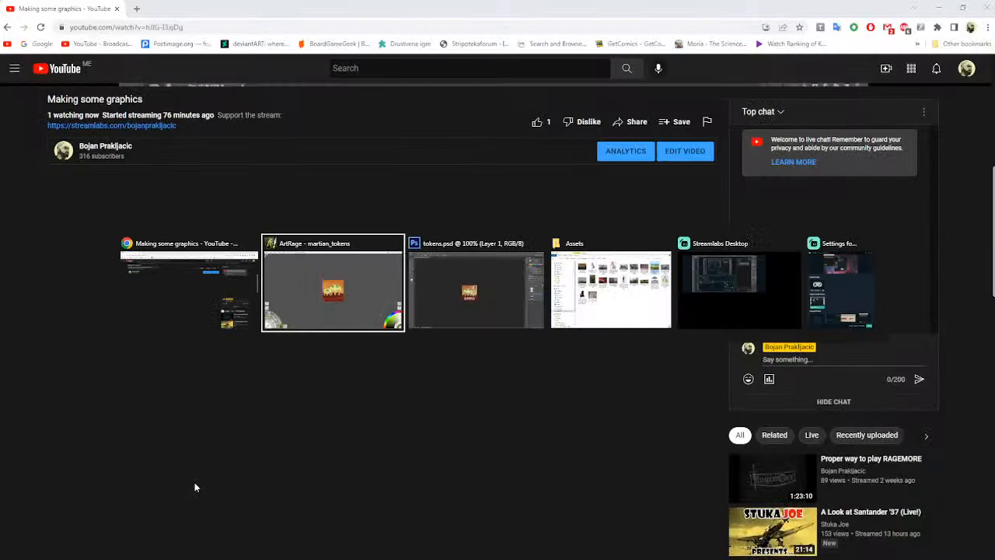
key("alt+Tab")
key("alt+Tab")
key("alt+Tab")
key("alt+Tab")
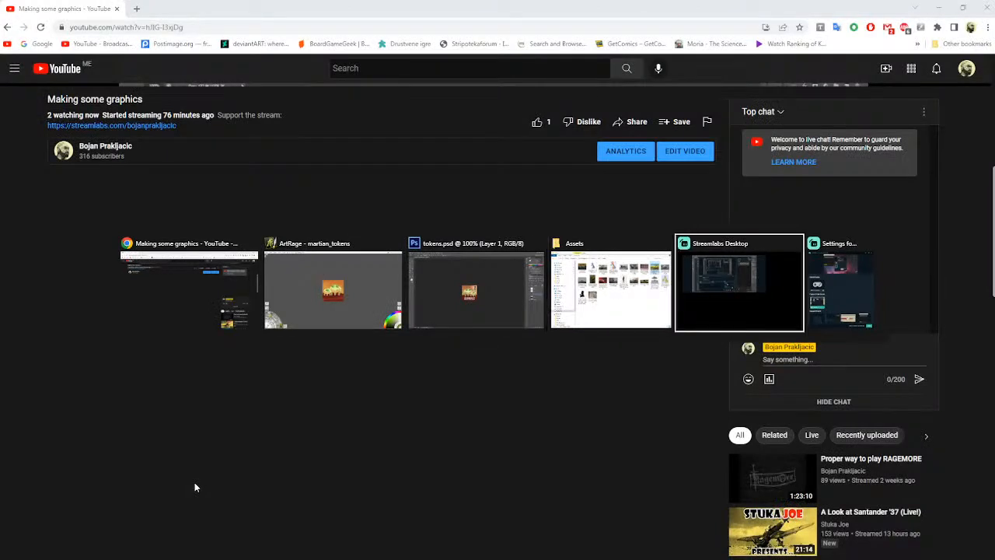
key("alt+Tab")
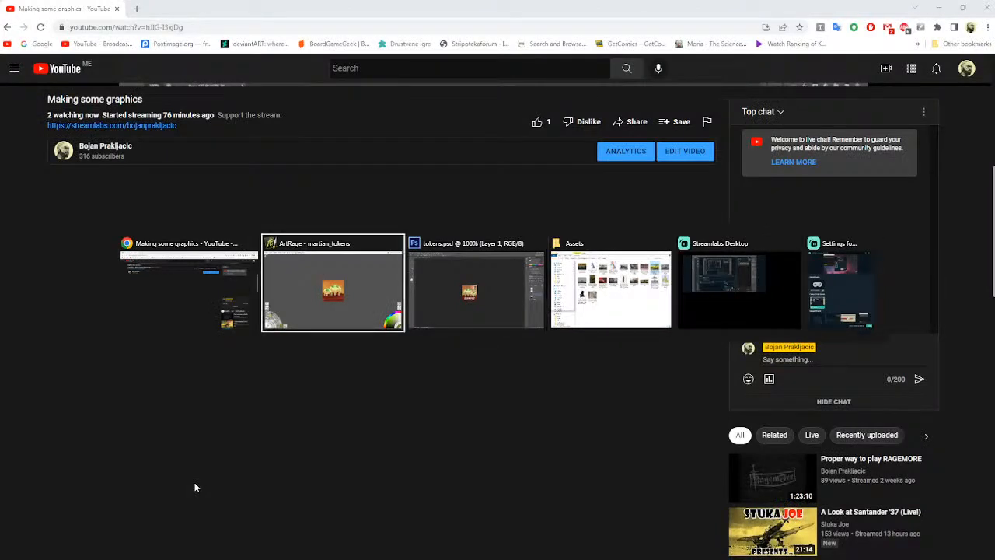
key("alt+Tab")
key("alt+Tab")
key("alt+Tab")
key("alt+Tab")
key("alt+Tab")
key("alt+Tab")
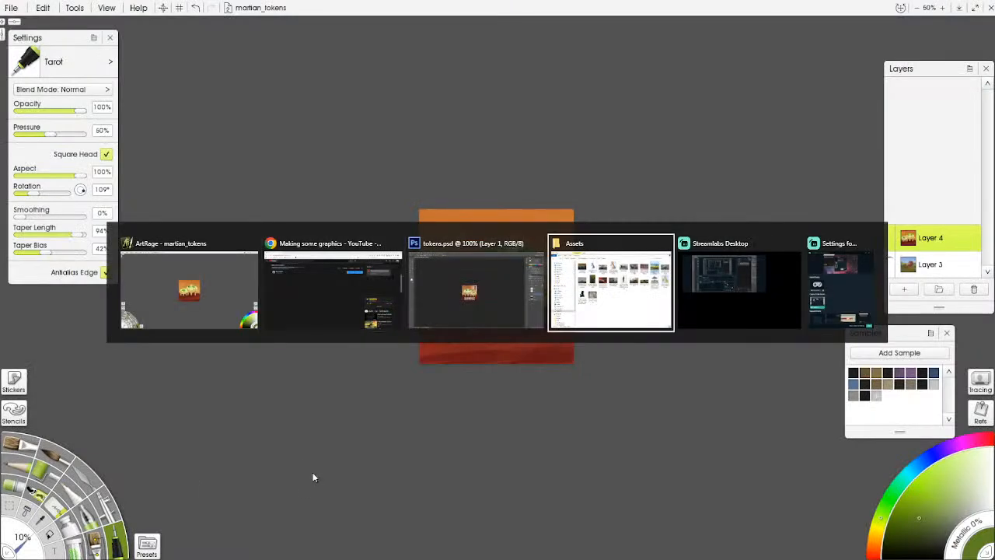
key("alt+Tab")
scroll(312, 477, "up", 5)
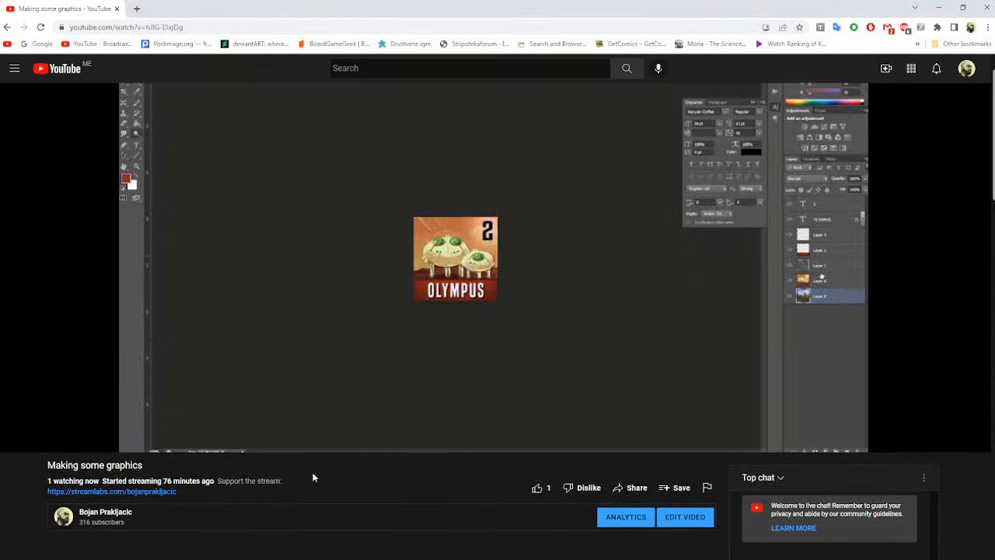
left_click(65, 440)
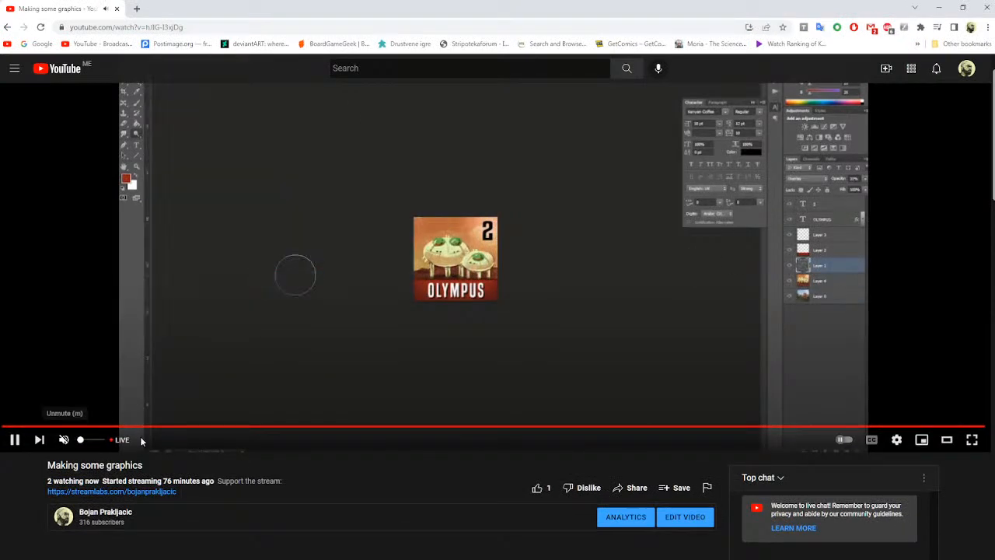
scroll(386, 474, "down", 2)
key("alt+Tab")
key("alt+Tab")
key("alt+Tab")
key("alt+Tab")
key("alt+Tab")
key("alt+Tab")
key("alt+Tab")
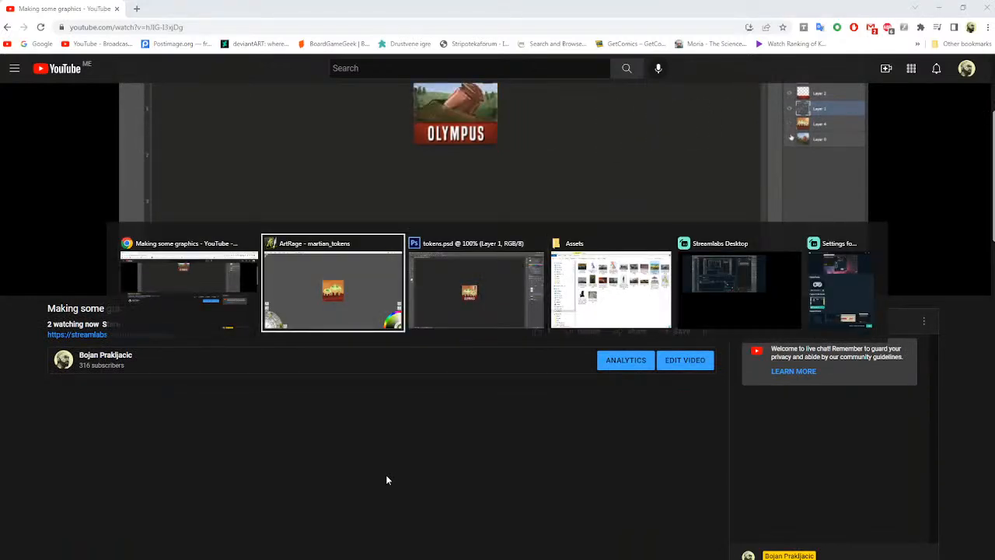
key("alt+Tab")
key("alt+Tab")
key("alt+Tab")
key("alt+Tab")
key("alt+Tab")
key("alt+Tab")
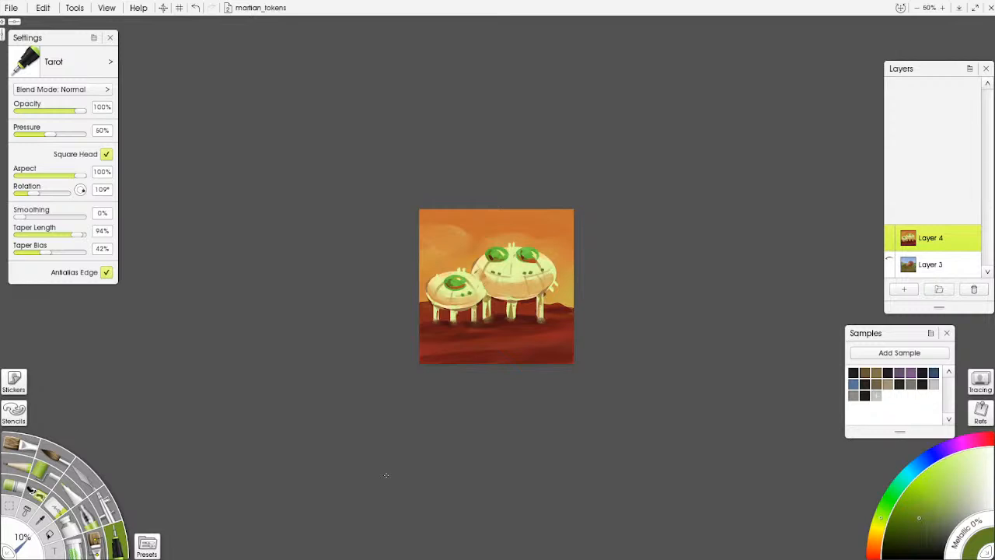
- Hide Layer 4, add a new layer, and cover it with muted blue using the Paint Roller at 37% size
left_click(976, 242)
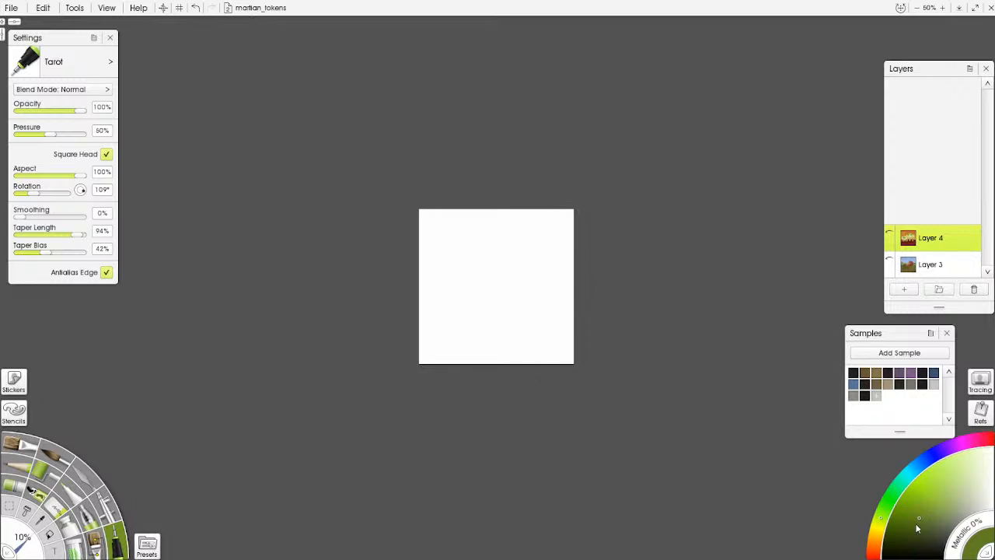
left_click_drag(930, 464, 923, 468)
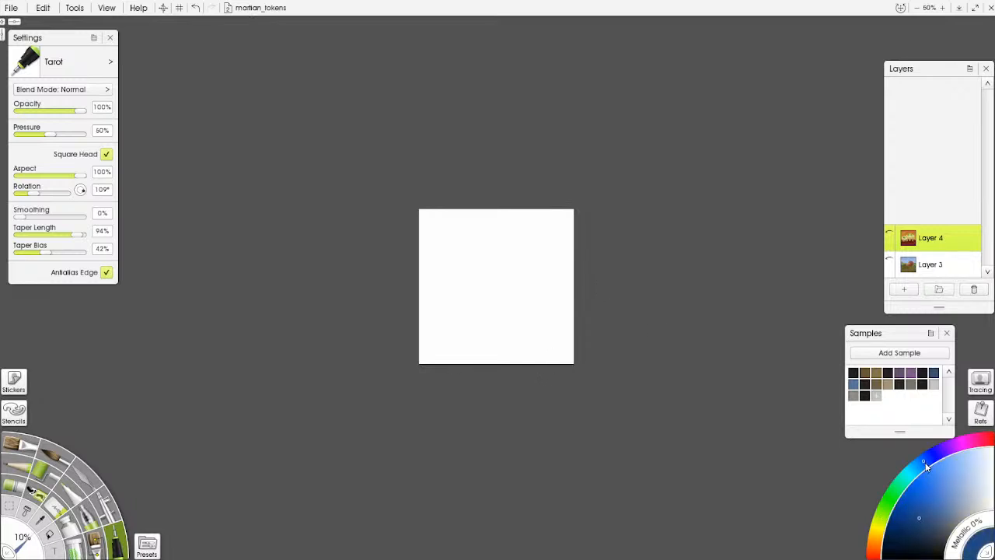
left_click(934, 520)
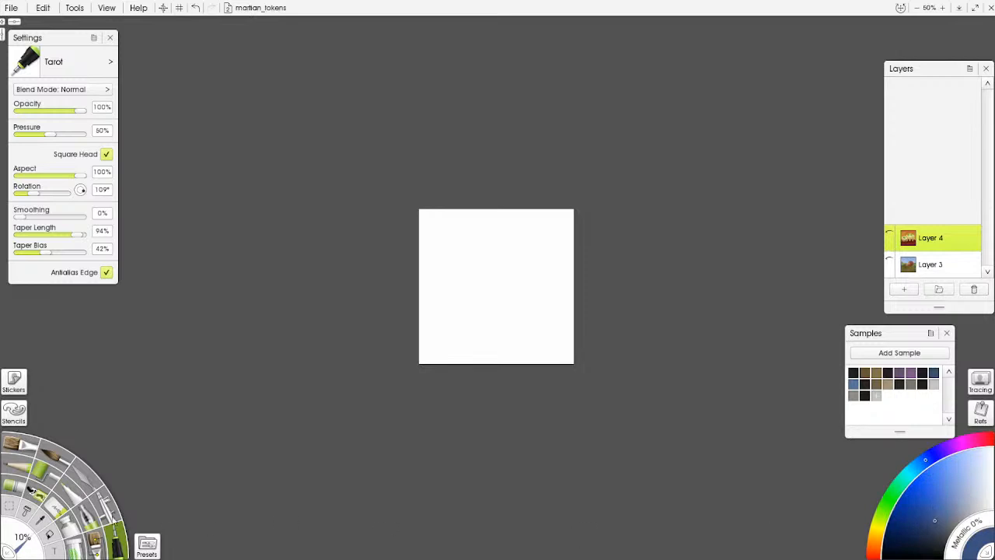
left_click(48, 473)
left_click_drag(22, 529, 32, 526)
left_click(439, 217)
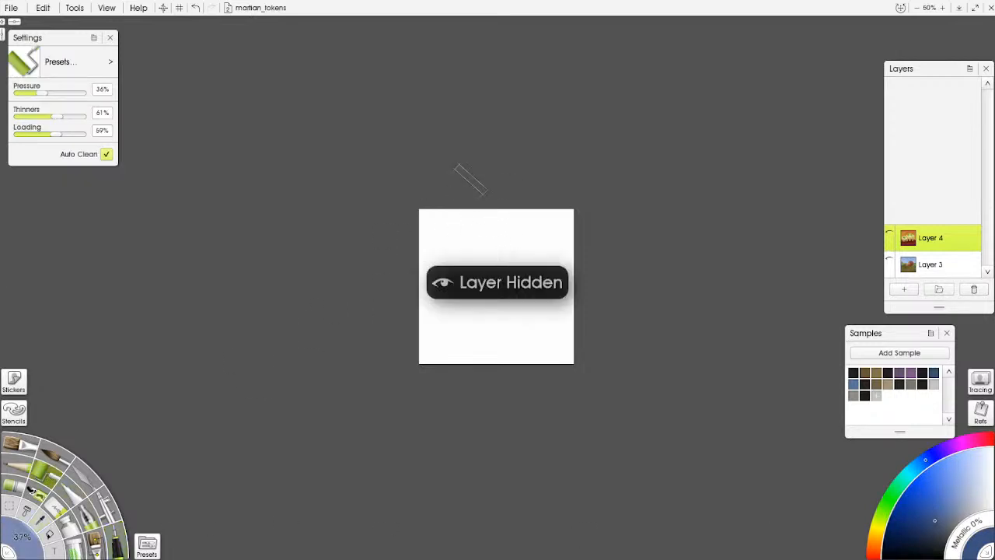
left_click(904, 289)
mouse_move(424, 207)
left_mouse_down()
mouse_move(498, 241)
mouse_move(598, 198)
mouse_move(537, 335)
mouse_move(579, 430)
left_mouse_up()
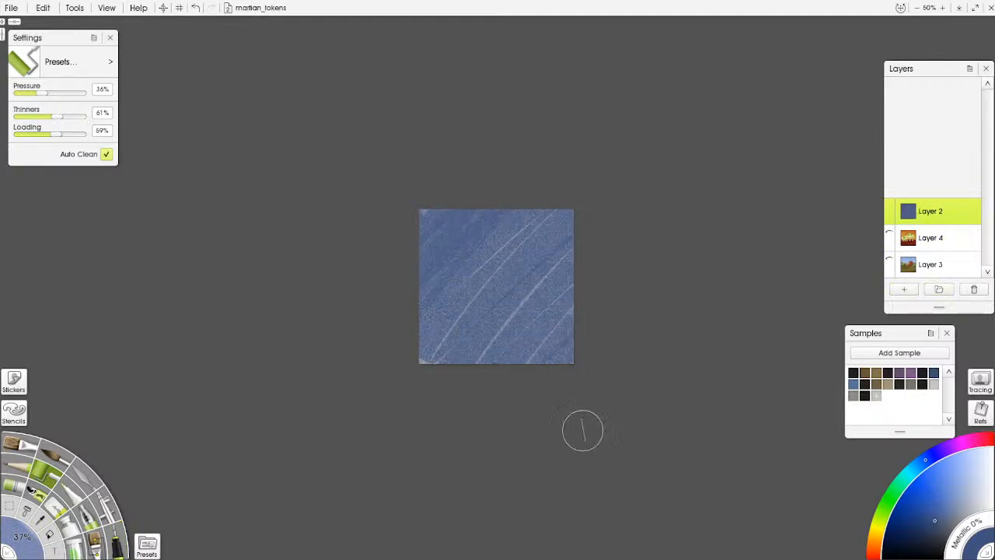
- Roll reddish brown over most of the blue background, leaving small blue patches near the corners and edges
left_click(873, 549)
left_click(909, 519)
mouse_move(455, 222)
left_mouse_down()
mouse_move(443, 280)
mouse_move(537, 241)
mouse_move(585, 322)
mouse_move(413, 304)
mouse_move(574, 195)
mouse_move(571, 237)
left_mouse_up()
- Blend the brown and blue patches into a smooth background with the Palette Knife at 57% size
left_click(99, 469)
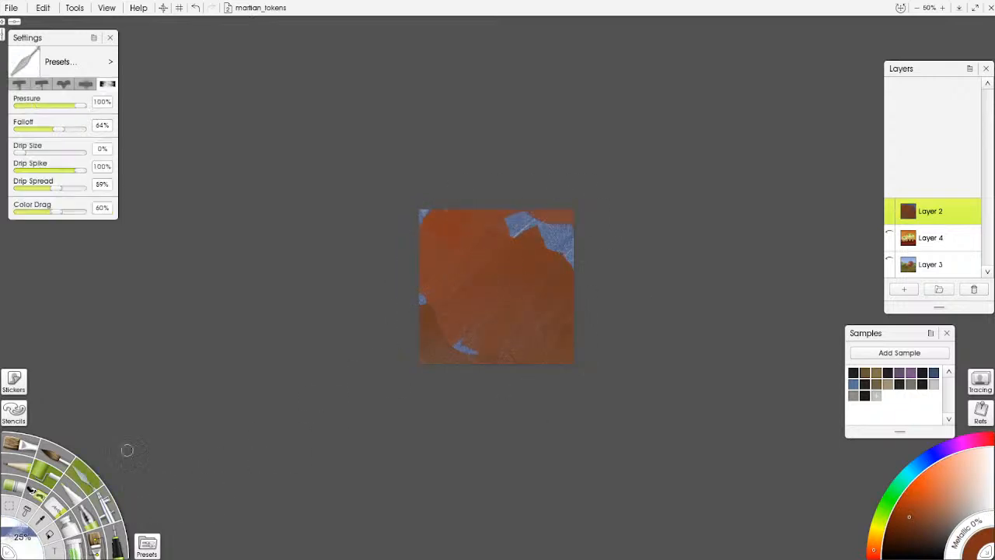
left_click(24, 84)
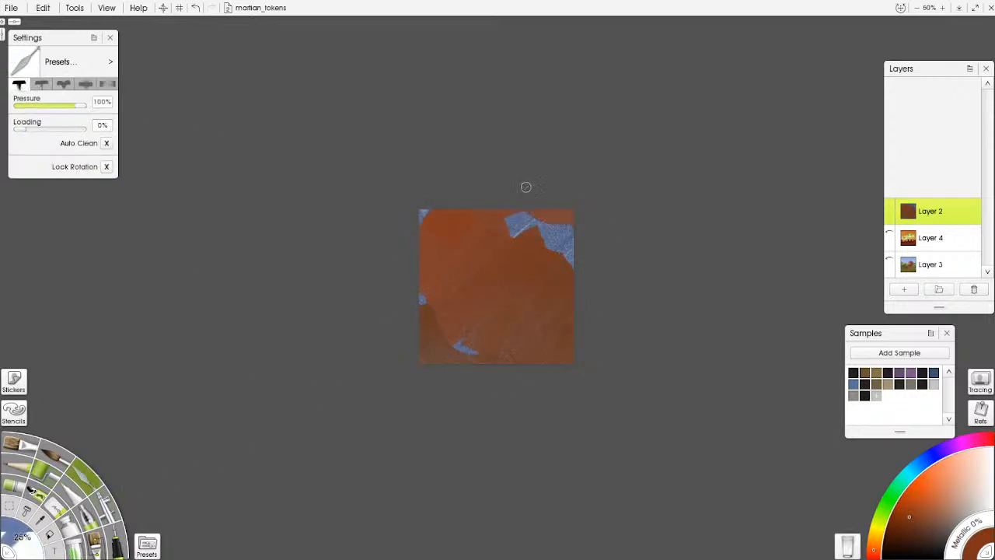
left_click_drag(21, 539, 34, 537)
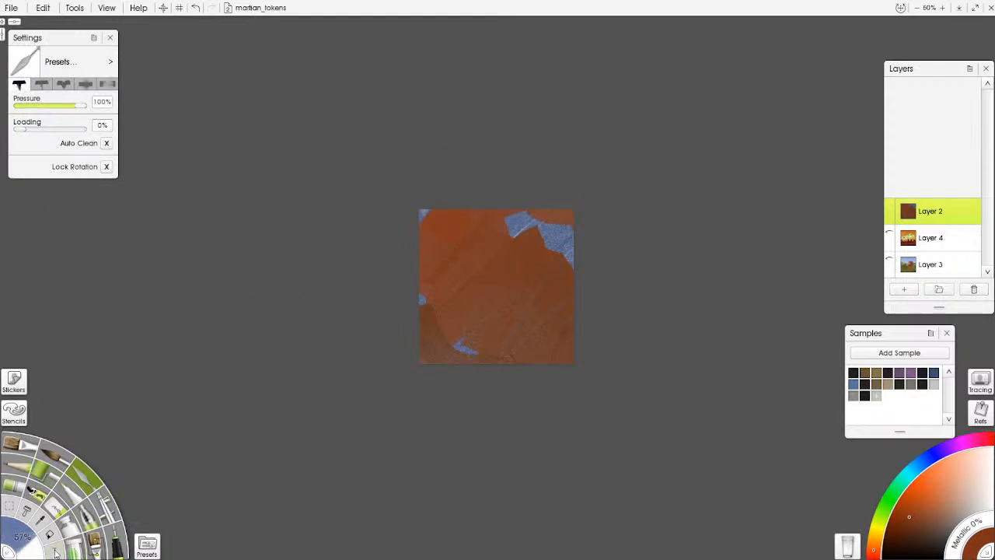
mouse_move(565, 197)
left_mouse_down()
mouse_move(519, 223)
mouse_move(507, 205)
mouse_move(433, 303)
mouse_move(585, 200)
mouse_move(474, 347)
mouse_move(595, 289)
left_mouse_up()
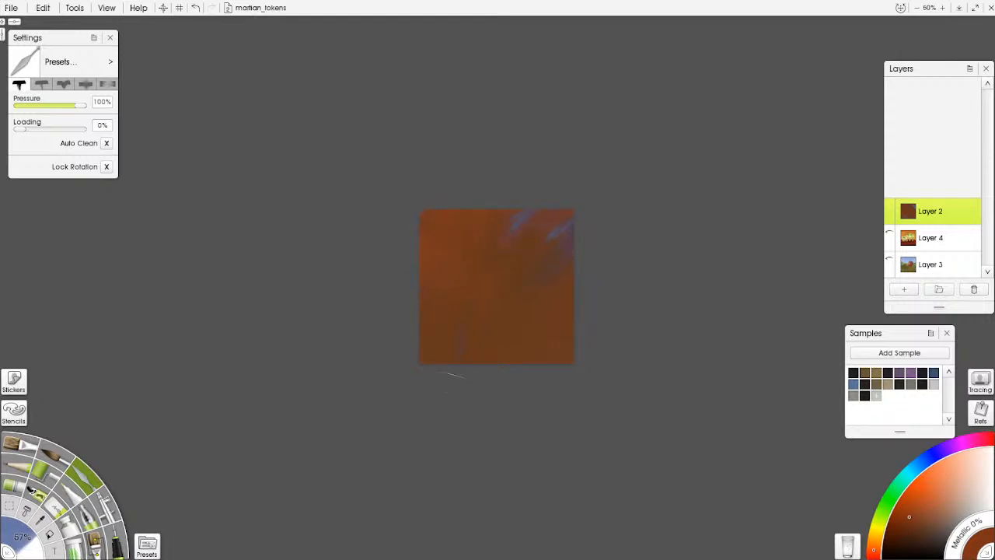
left_click(107, 83)
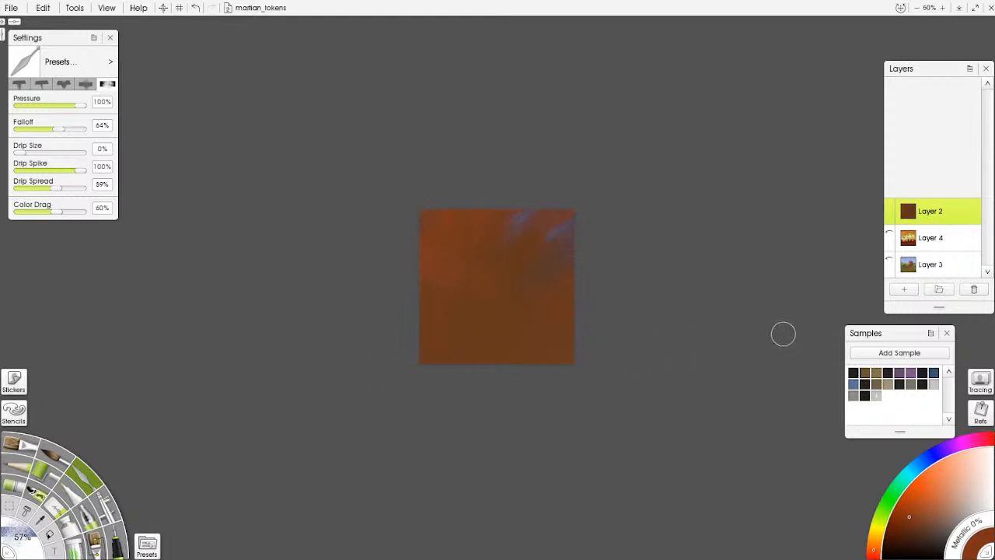
- Add a new layer and roll light beige into an oval selection in the upper middle of the canvas, leaving nothing selected
left_click(905, 290)
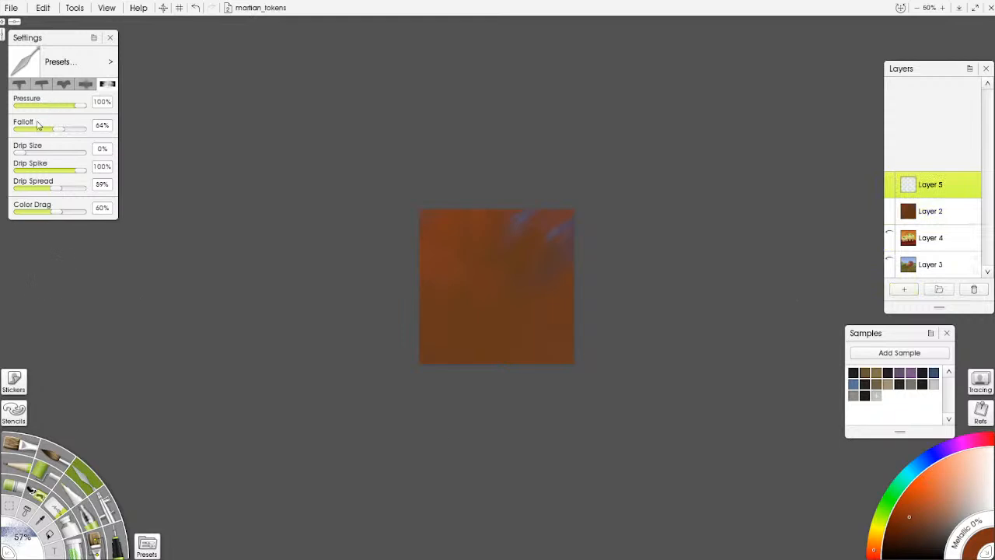
left_click(13, 509)
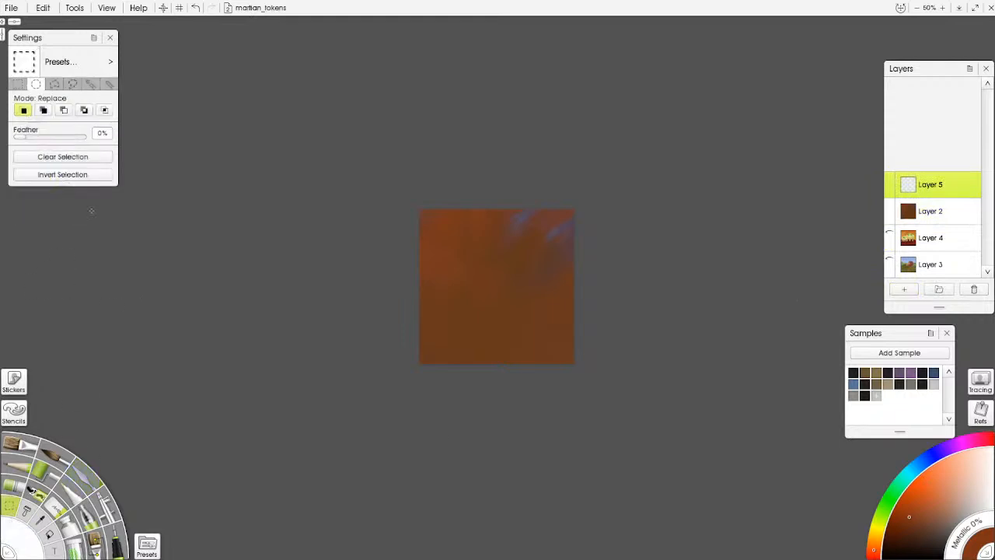
left_click(72, 83)
left_click(36, 84)
left_click_drag(521, 294, 507, 269)
left_click(889, 385)
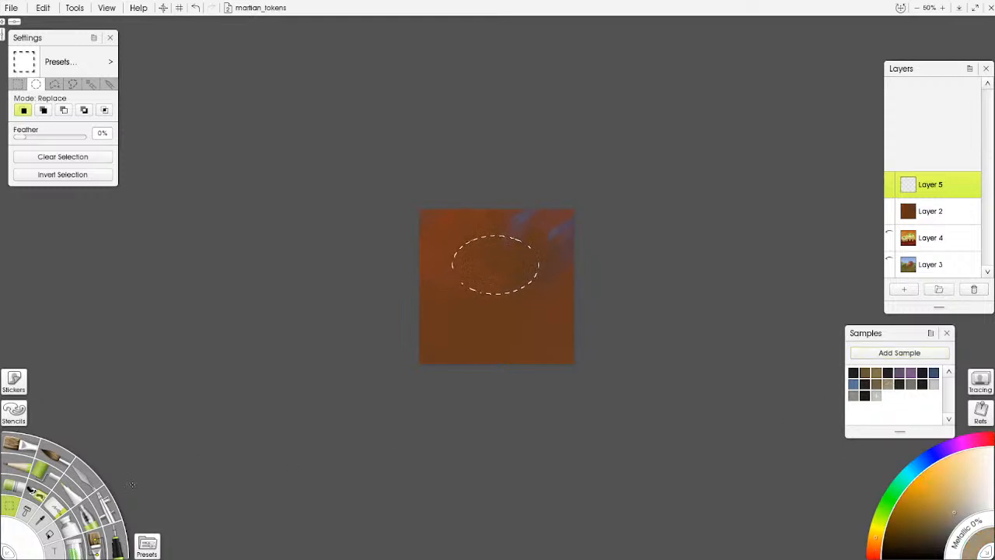
left_click(43, 474)
mouse_move(461, 247)
left_mouse_down()
mouse_move(534, 274)
mouse_move(474, 242)
left_mouse_up()
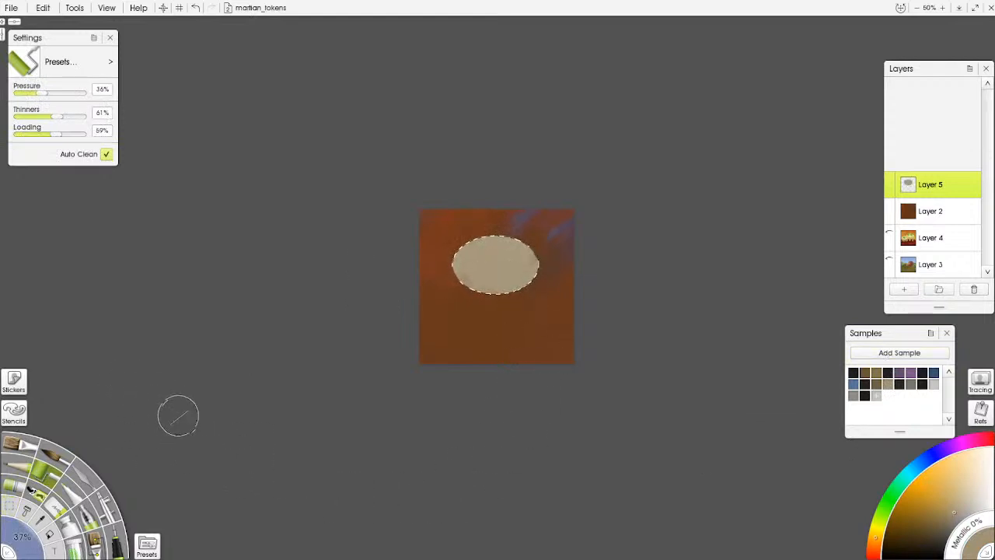
key("ctrl+d")
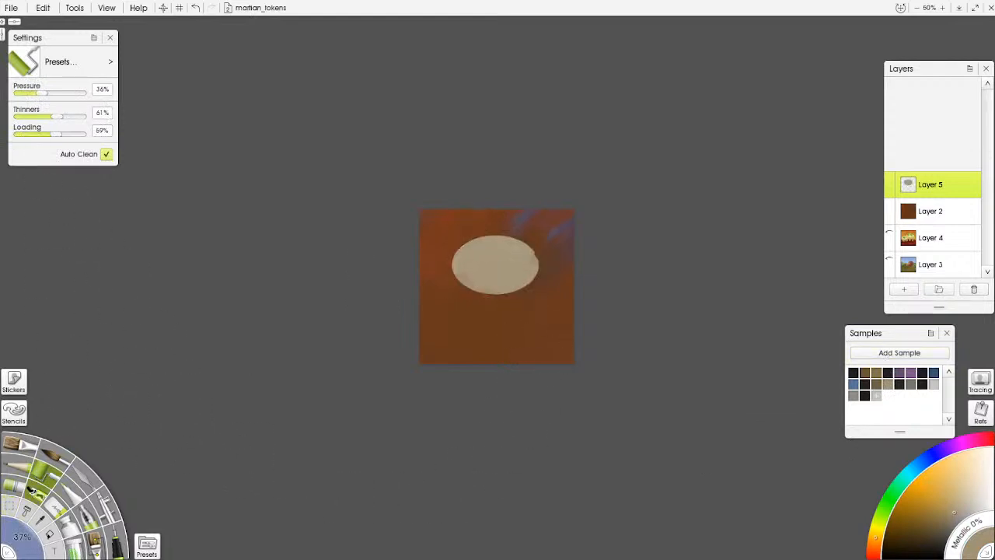
- Add small angular beige lugs to both sides of the oval body using lasso selections and the Paint Roller
left_click(11, 506)
left_click(73, 84)
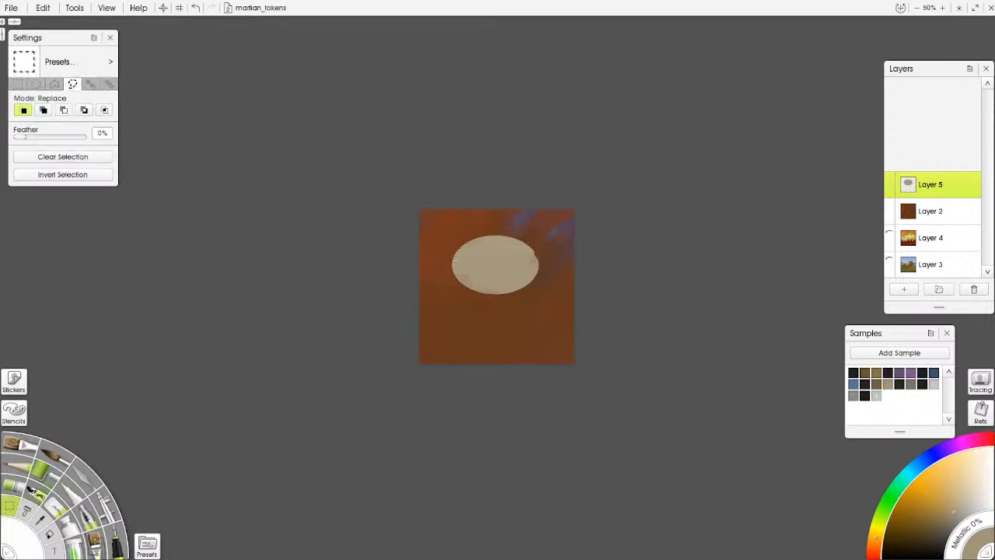
left_click_drag(449, 286, 459, 268)
key("ctrl+z")
left_click(39, 486)
left_click_drag(440, 267, 454, 277)
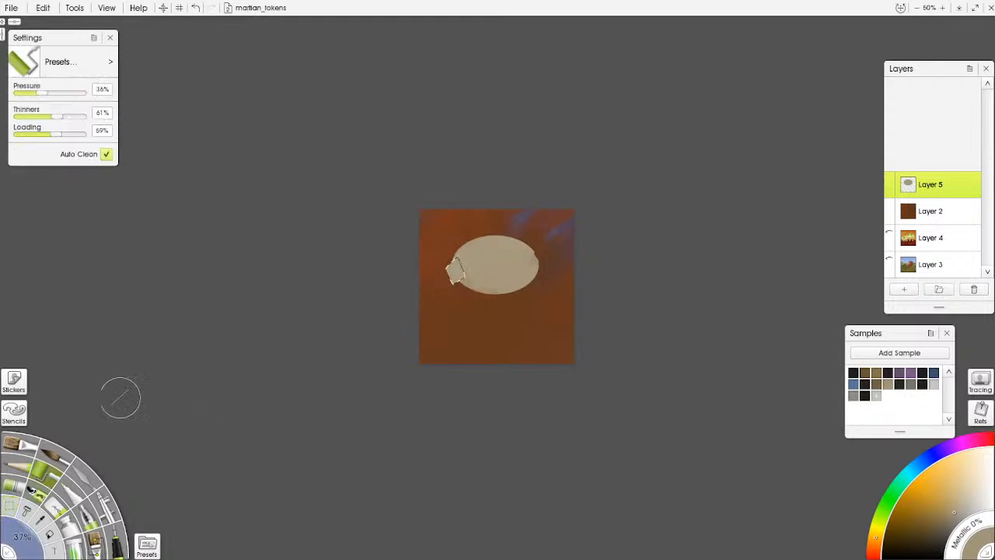
key("ctrl+d")
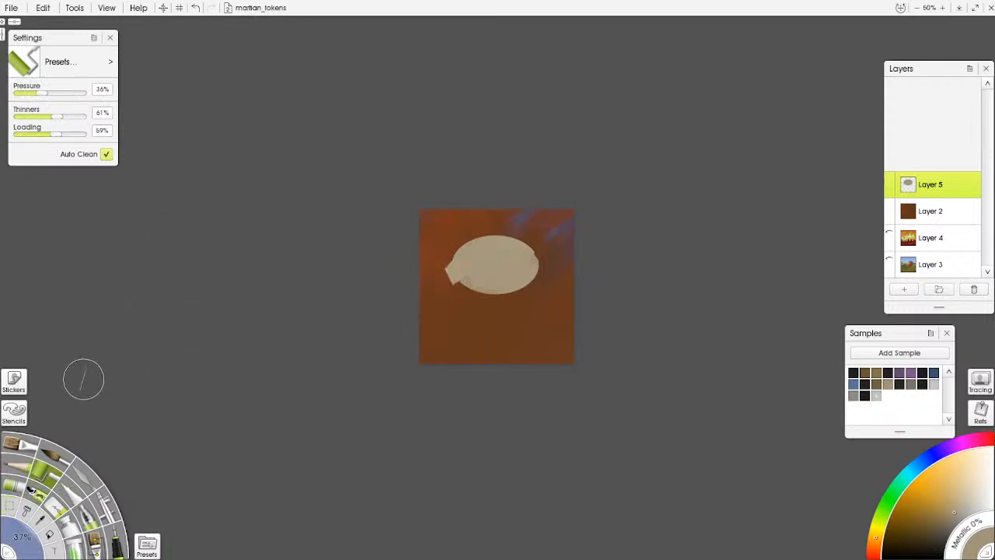
left_click(19, 501)
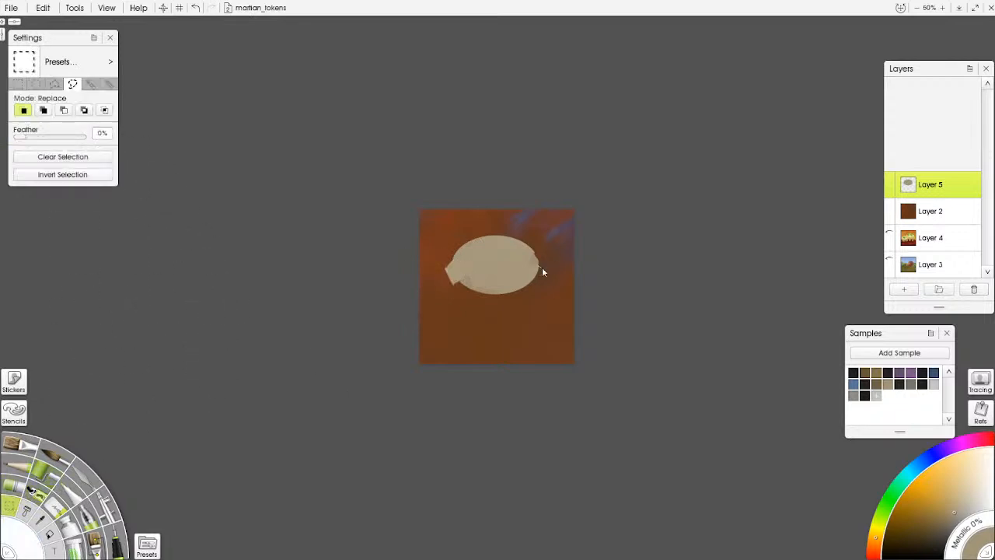
mouse_move(534, 281)
left_mouse_down()
mouse_move(532, 264)
mouse_move(544, 277)
left_mouse_up()
left_click(40, 473)
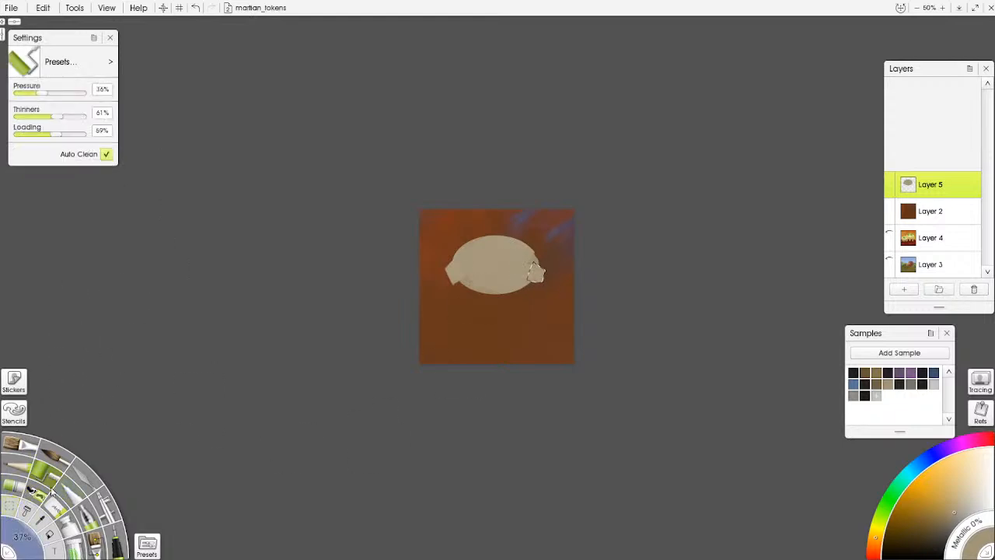
- Outline a jointed leg from the body's left side to the canvas bottom with a polygon selection and roll it beige
left_click(20, 501)
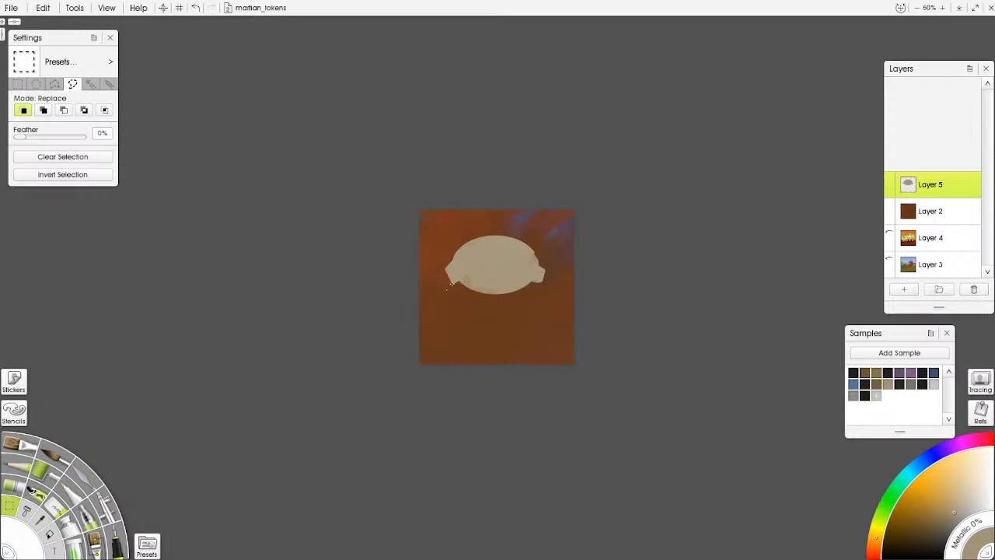
left_click_drag(439, 255, 440, 256)
left_click(56, 84)
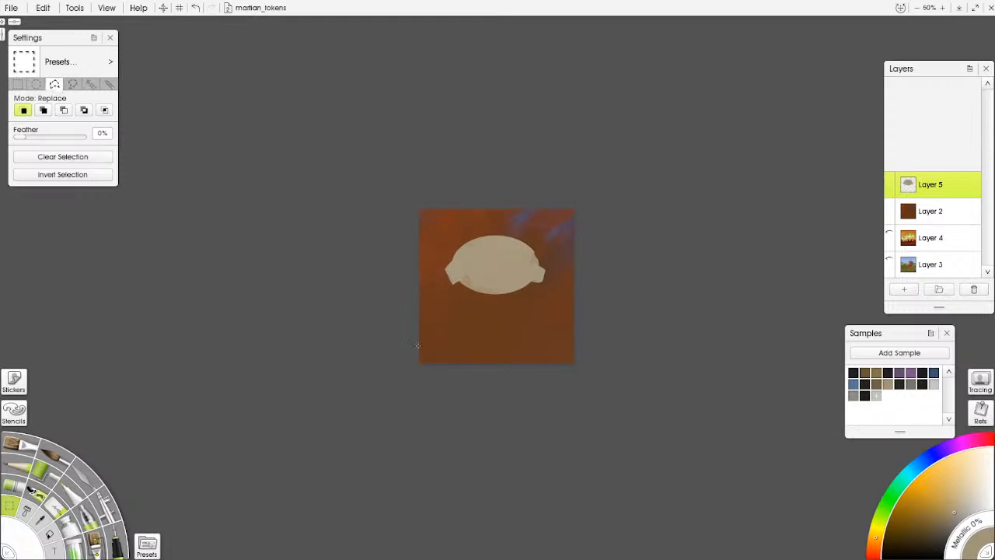
left_click(440, 366)
left_click(460, 272)
left_click(57, 480)
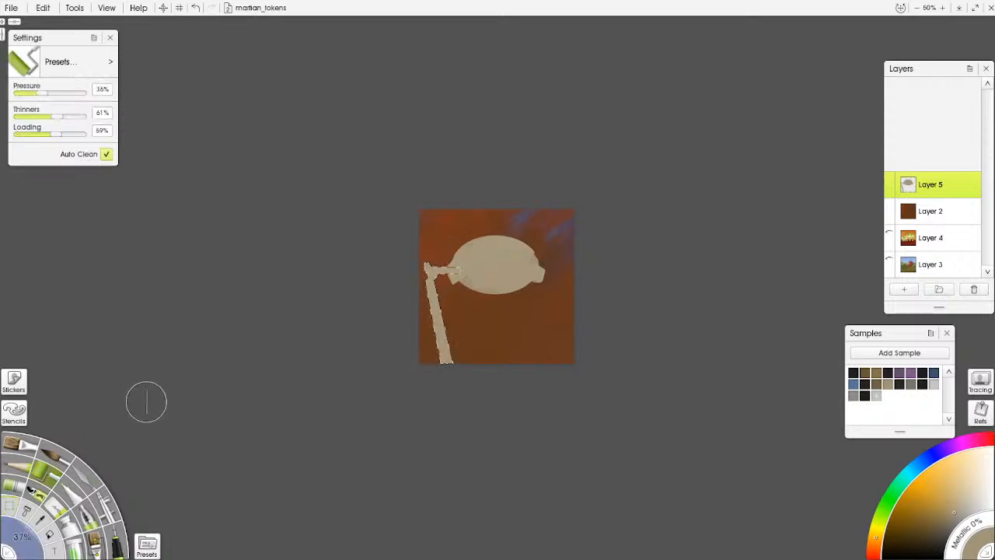
- Shade the lower part of the left leg dark brown, blend it with the Palette Knife, and clear the selection
left_click(937, 533)
left_click_drag(459, 329, 464, 456)
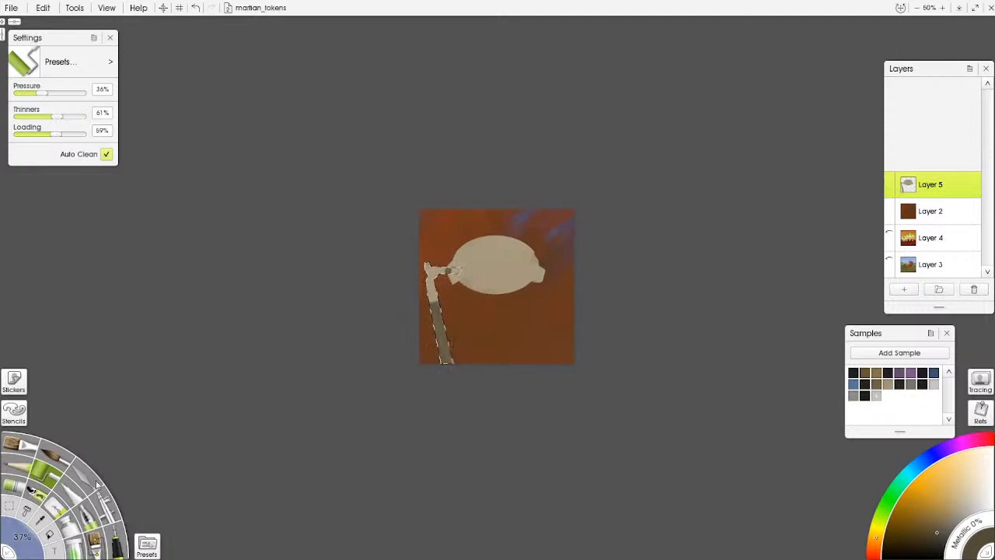
left_click(78, 470)
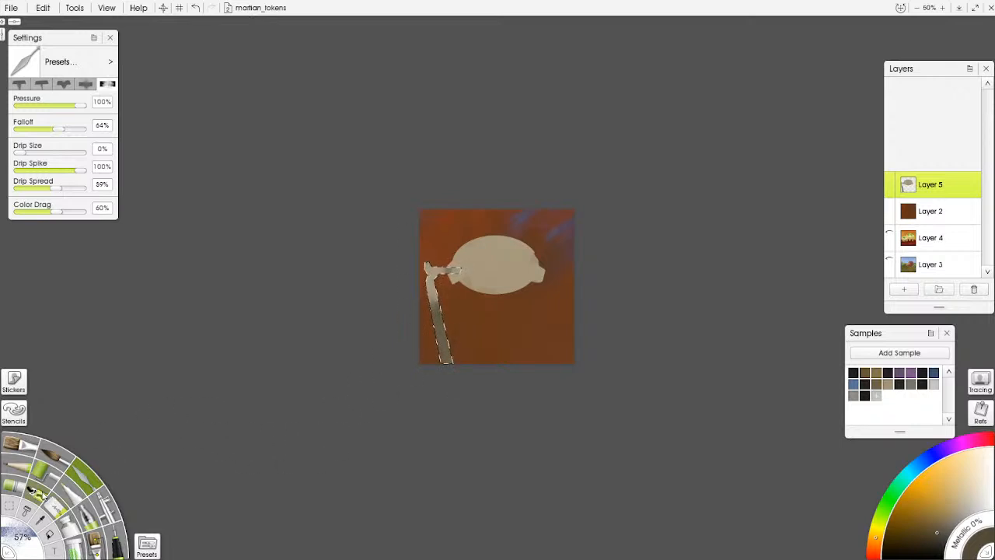
left_click(10, 507)
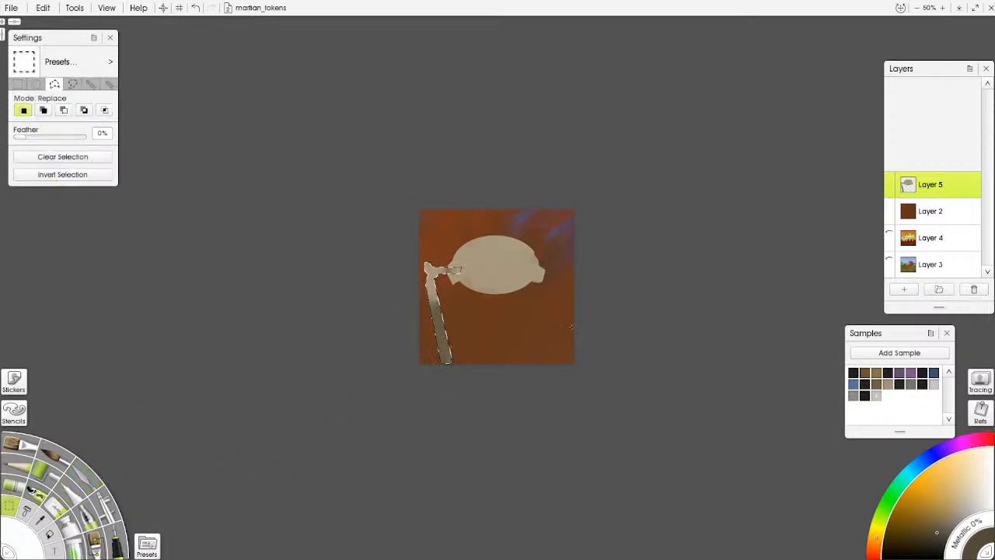
key("ctrl+d")
- Outline a matching leg from the body's right side to the canvas bottom and roll it beige
mouse_move(561, 269)
left_mouse_down()
mouse_move(565, 375)
mouse_move(553, 371)
mouse_move(553, 280)
left_mouse_up()
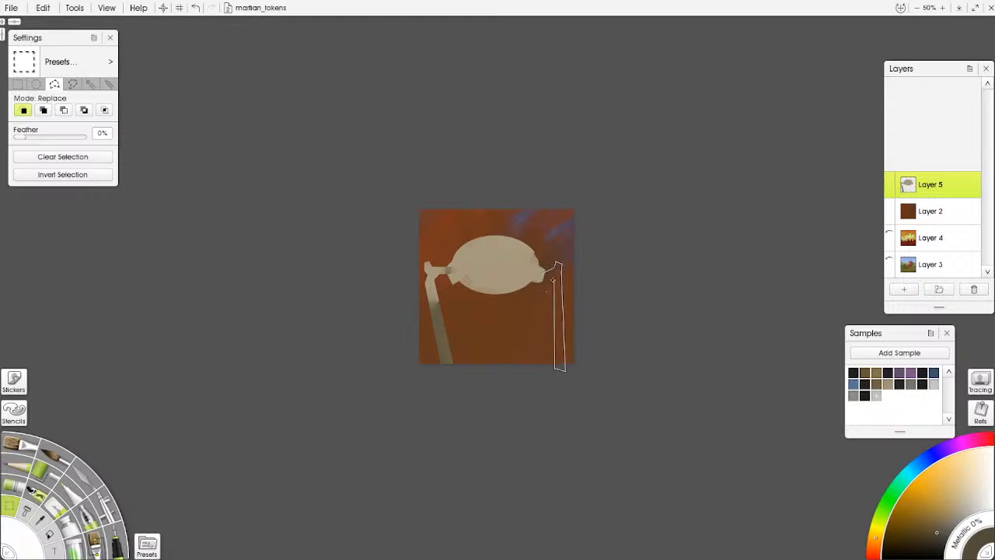
left_click(541, 276)
left_click(44, 473)
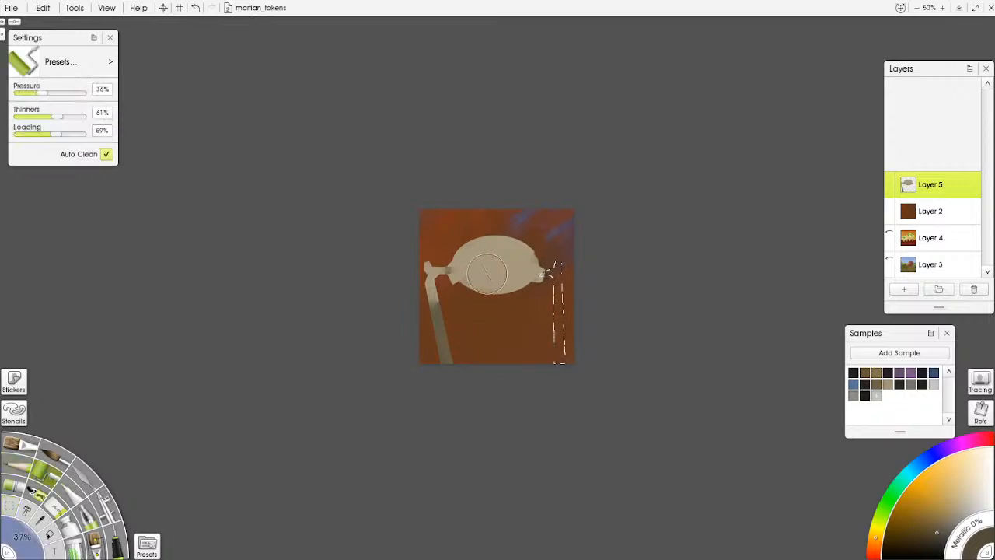
left_click_drag(569, 243, 552, 434)
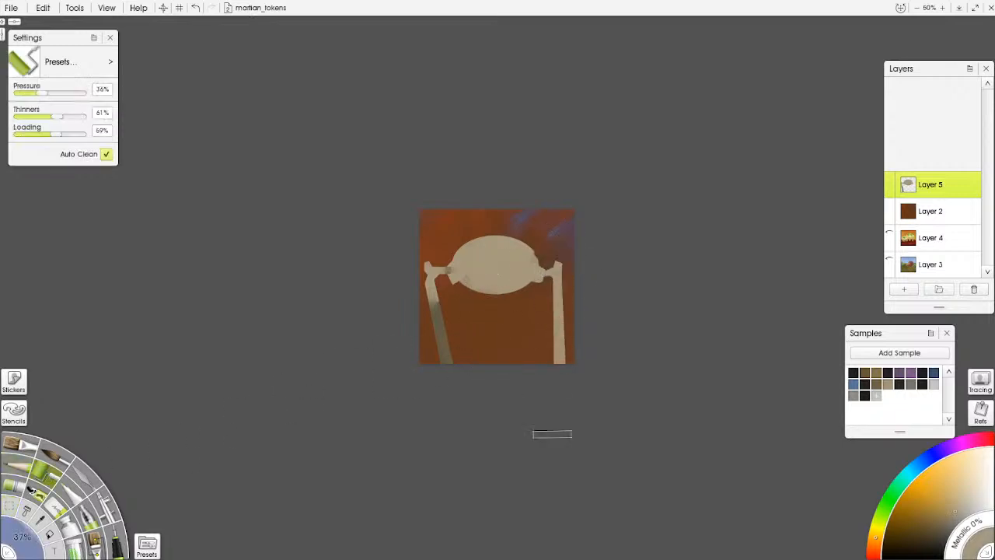
- Shade the lower right leg with the left leg's dark brown, blend it with the Palette Knife, and clear the selection
left_click(444, 356, "alt")
left_click_drag(565, 307, 567, 424)
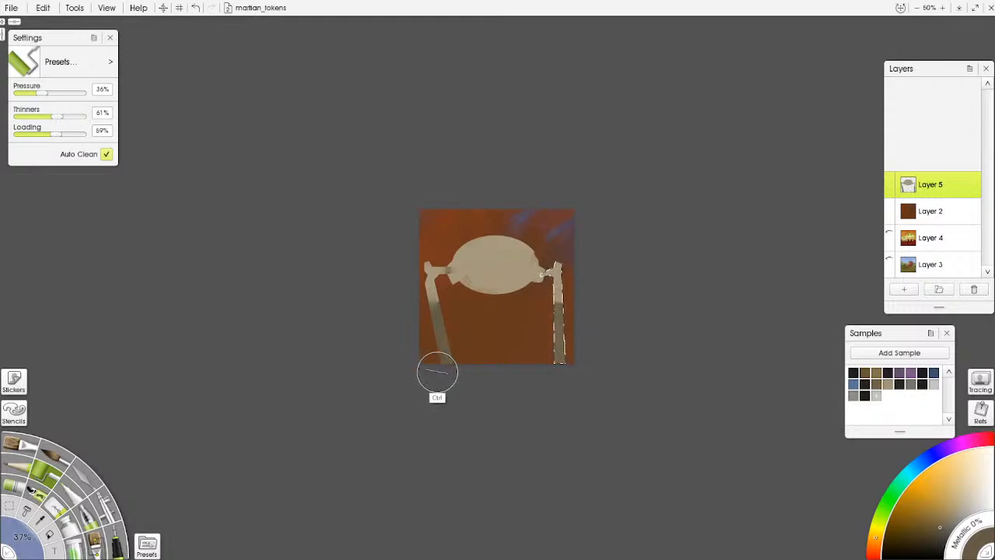
left_click(85, 476)
left_click_drag(556, 301, 546, 417)
key("ctrl+d")
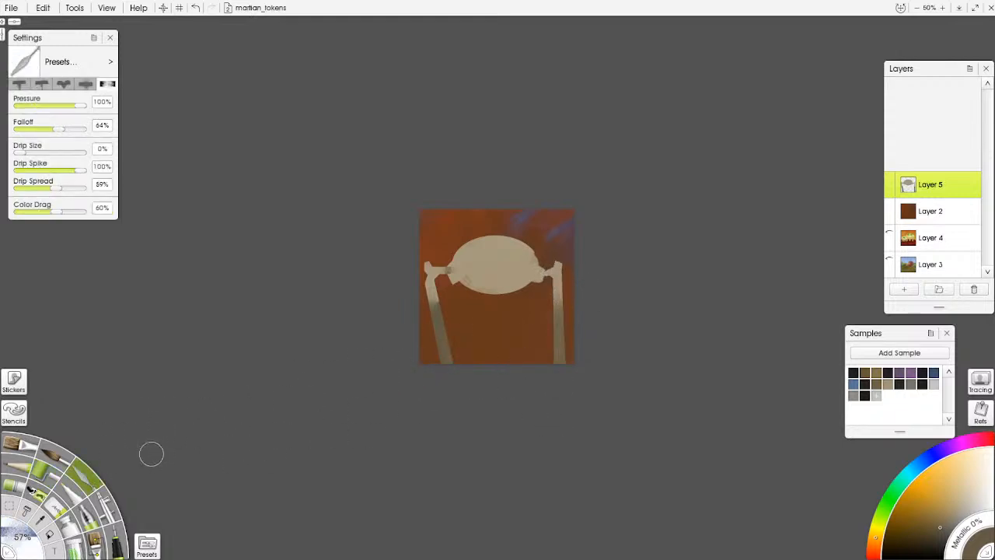
- Select a thin bent leg shape beneath the centre of the body, roll it dark brown, and clear the selection
left_click(11, 507)
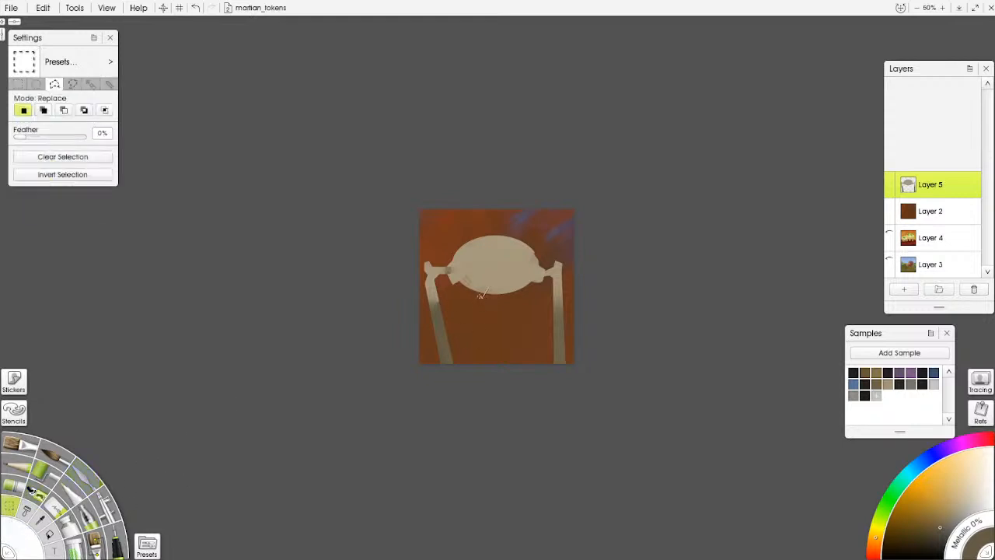
left_click(478, 366)
left_click(485, 291)
left_click(496, 285)
left_click(488, 368)
left_click(489, 290)
left_click(45, 471)
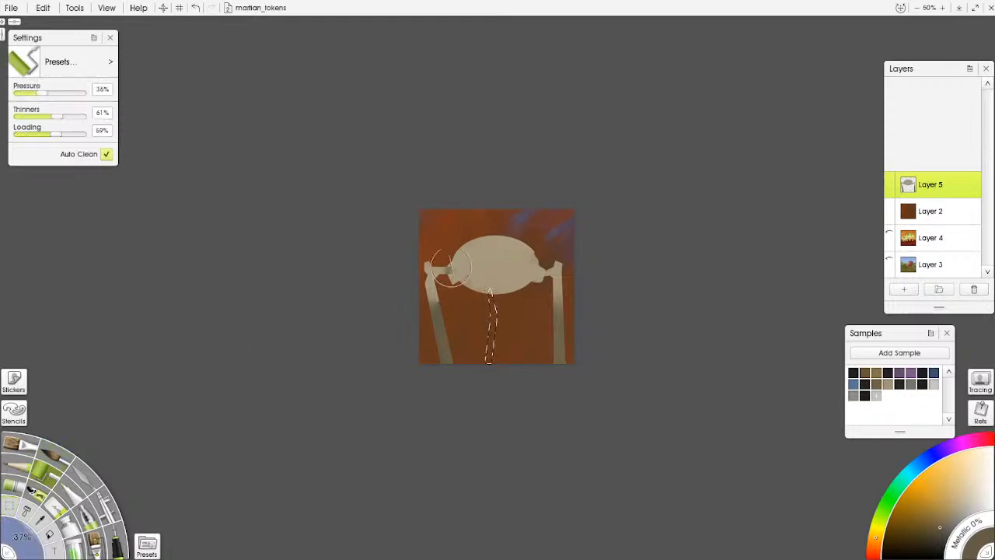
mouse_move(494, 300)
left_mouse_down()
mouse_move(488, 384)
mouse_move(489, 276)
left_mouse_up()
key("ctrl+d")
- Brush sampled beige highlights onto the middle leg and its joint with the body using the Oil Brush at 38% size
left_click(59, 504)
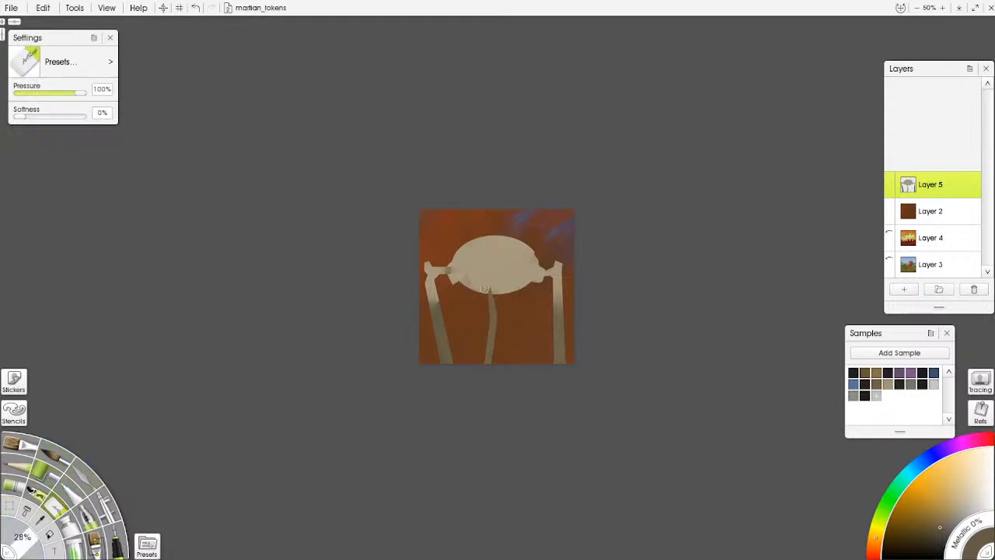
left_click(58, 457)
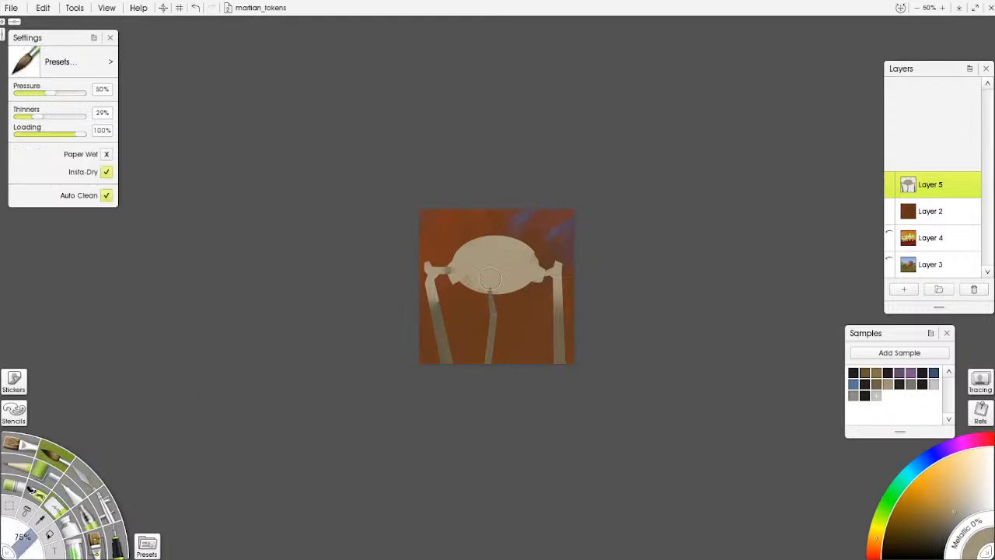
left_click(23, 454)
left_click(490, 290, "alt")
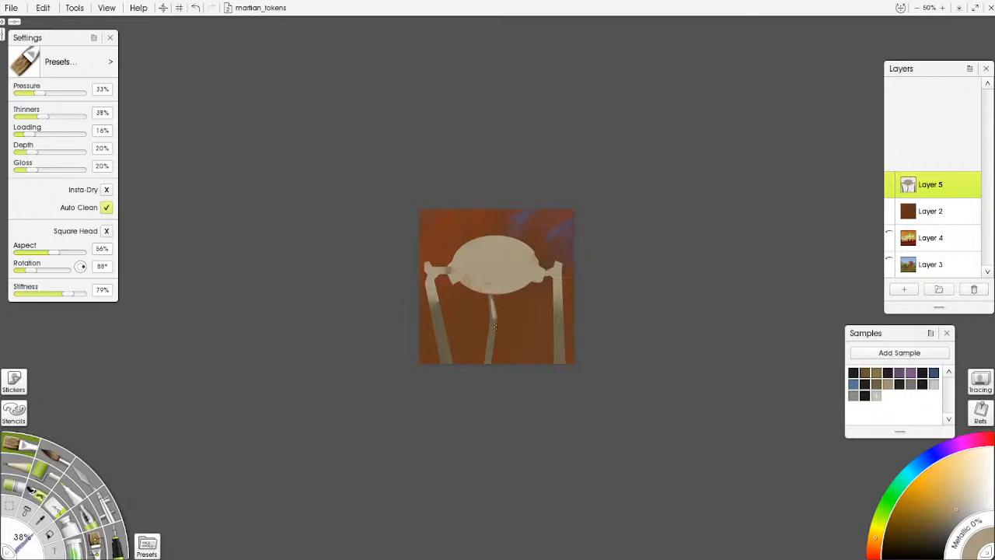
left_click_drag(492, 334, 489, 367)
- Paint two bright red oval eyes side by side on the upper part of the body using elliptical selections and the Paint Roller
left_click(874, 550)
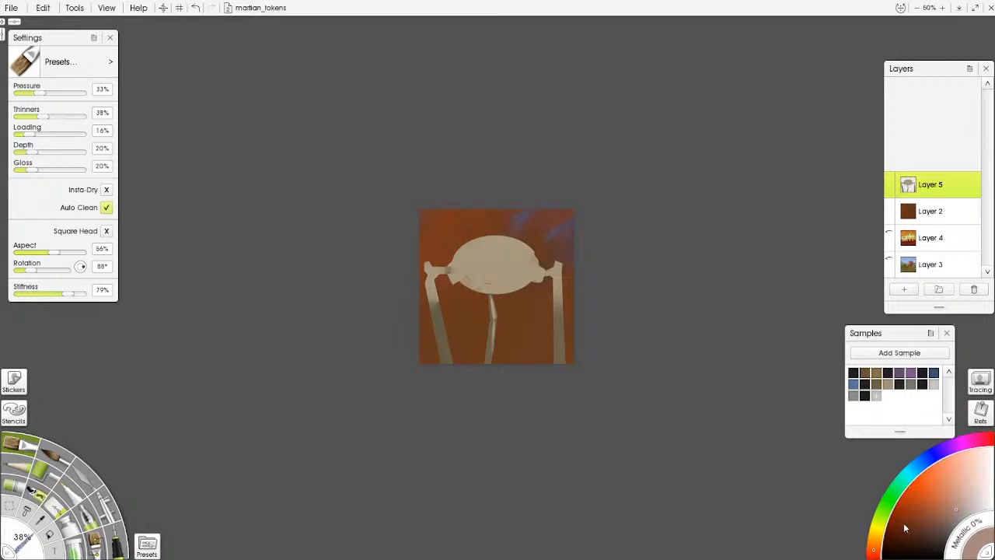
left_click(887, 544)
left_click(917, 498)
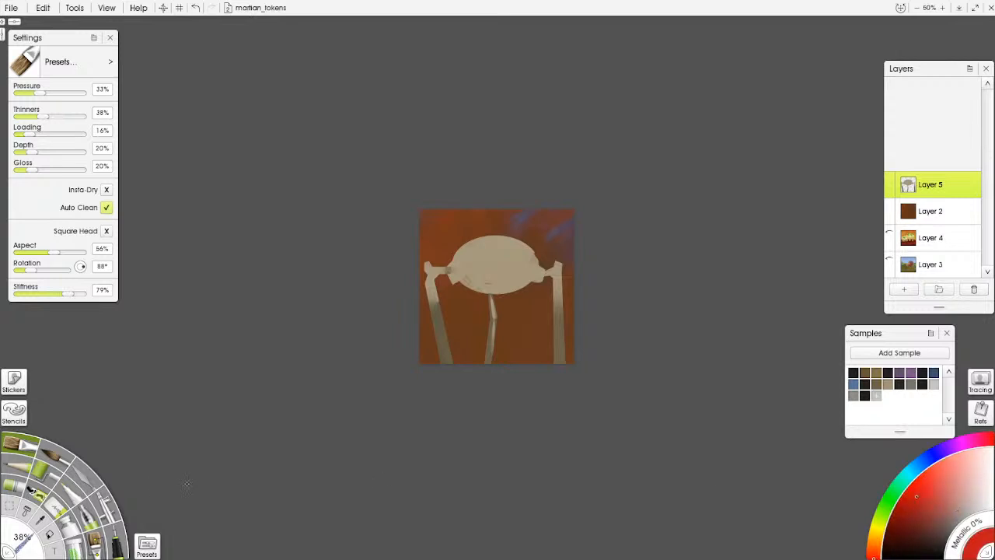
left_click(17, 488)
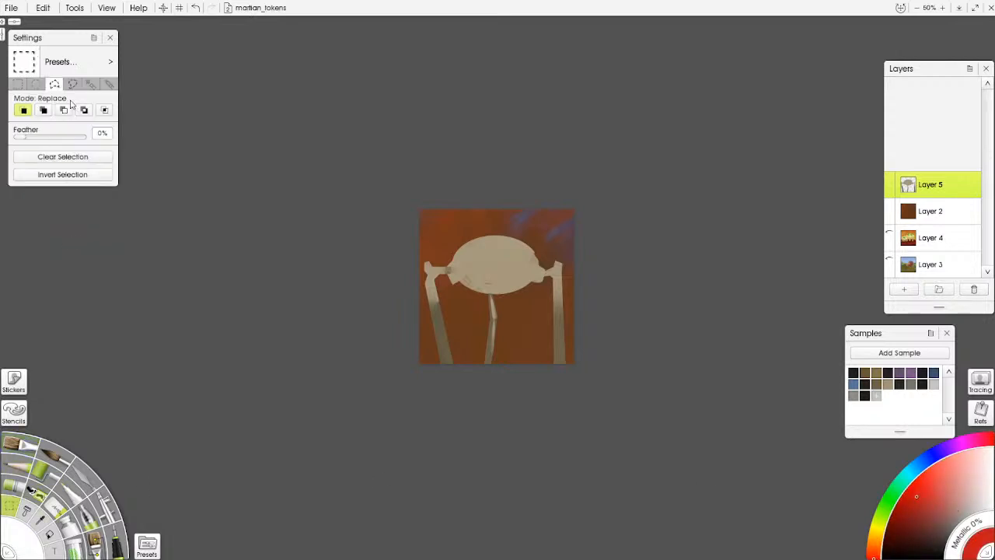
left_click(36, 84)
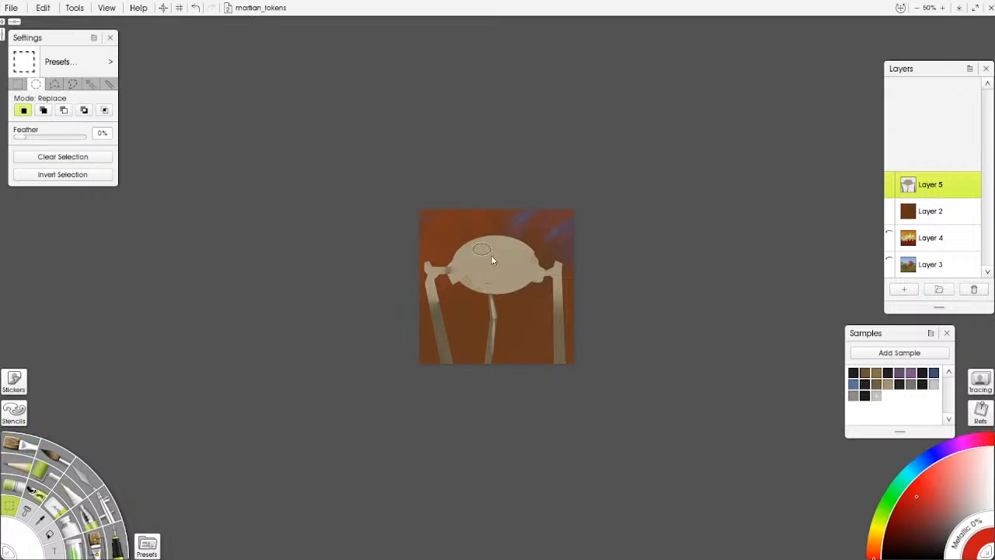
mouse_move(501, 261)
left_mouse_down()
mouse_move(476, 240)
mouse_move(491, 244)
left_mouse_up()
left_click(44, 475)
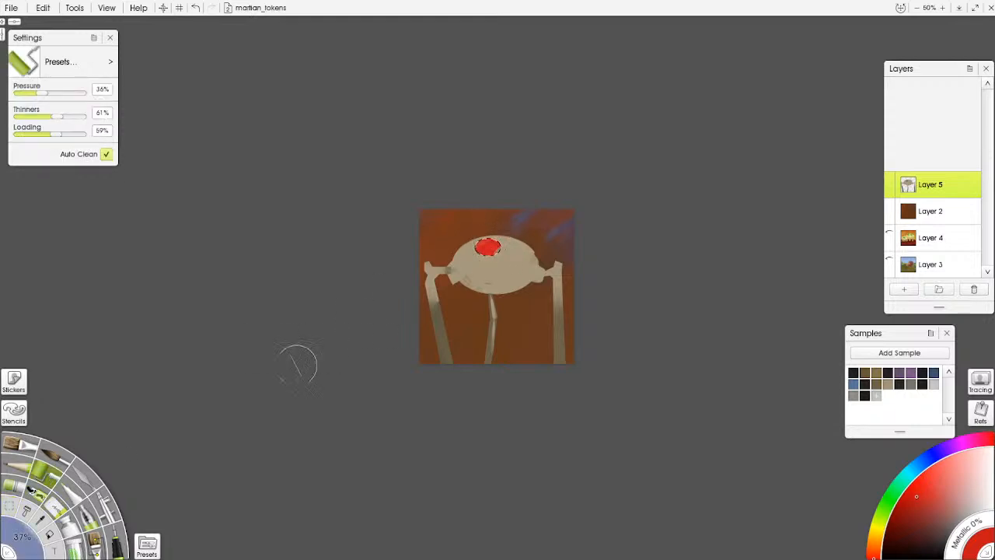
left_click(9, 506)
mouse_move(514, 251)
left_mouse_down()
mouse_move(529, 252)
mouse_move(521, 267)
left_mouse_up()
left_click(44, 472)
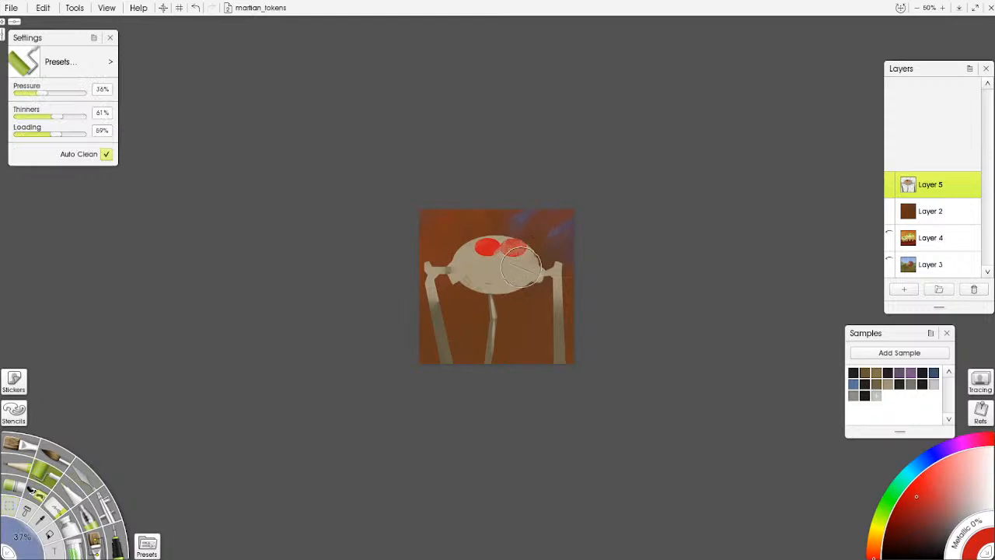
- Shade both red eyes with darker red using the Oil Brush at 38% size
left_click(118, 543)
left_click(22, 446)
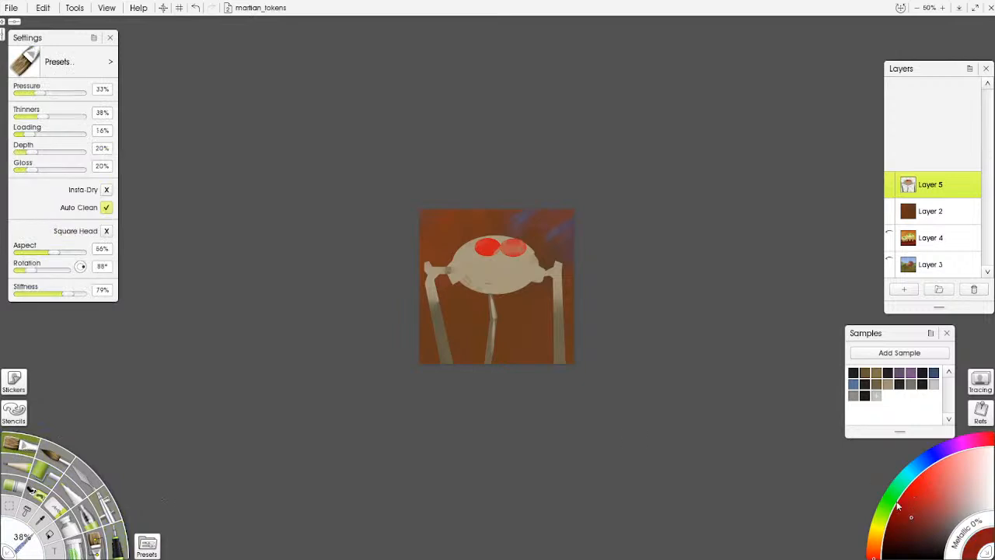
mouse_move(481, 245)
left_mouse_down()
mouse_move(566, 315)
mouse_move(465, 234)
mouse_move(479, 249)
mouse_move(518, 254)
left_mouse_up()
- Draw dark panel lines across the lower body with the Pencil at 85% size, and sample dark brown from the middle leg
key("p")
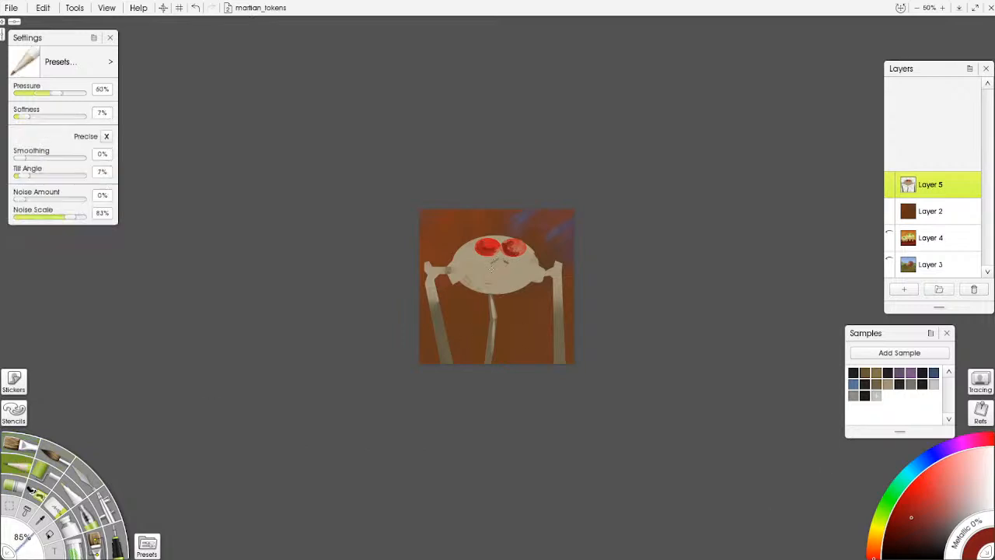
mouse_move(492, 264)
left_mouse_down()
mouse_move(490, 284)
mouse_move(504, 289)
mouse_move(490, 287)
mouse_move(502, 260)
mouse_move(463, 283)
mouse_move(467, 266)
mouse_move(487, 262)
mouse_move(521, 265)
mouse_move(492, 288)
mouse_move(532, 285)
left_mouse_up()
left_click(488, 360, "alt")
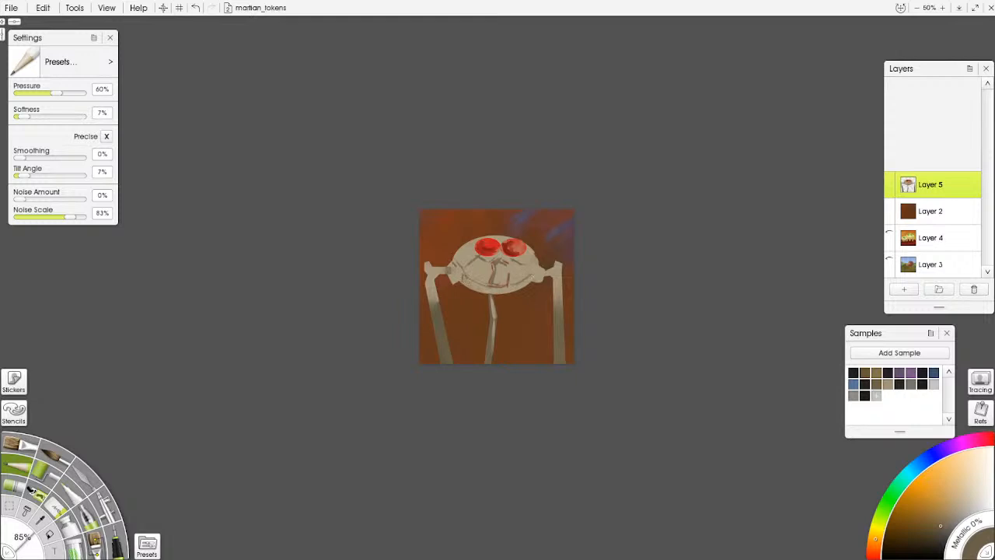
- Draw a short angled barrel projecting from the lower body with the Pencil at 85% size, using golden brown and sampled beige
left_click(932, 507)
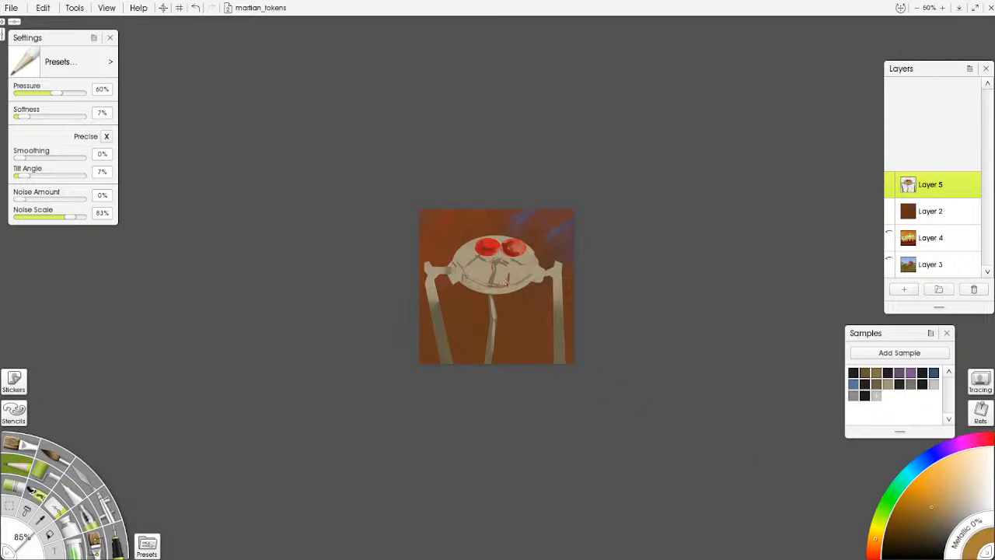
mouse_move(497, 269)
left_mouse_down()
mouse_move(493, 283)
mouse_move(504, 279)
left_mouse_up()
left_click(499, 285, "alt")
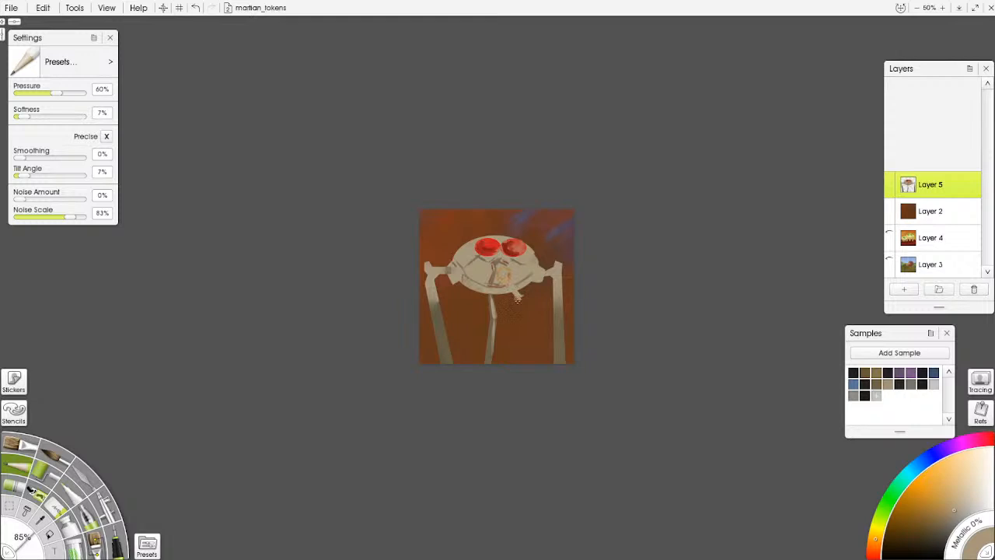
left_click_drag(521, 296, 515, 301)
- Shade the barrel and the lower body panels with medium brown using the Watercolor brush at 75% size
left_click(942, 514)
left_click(48, 457)
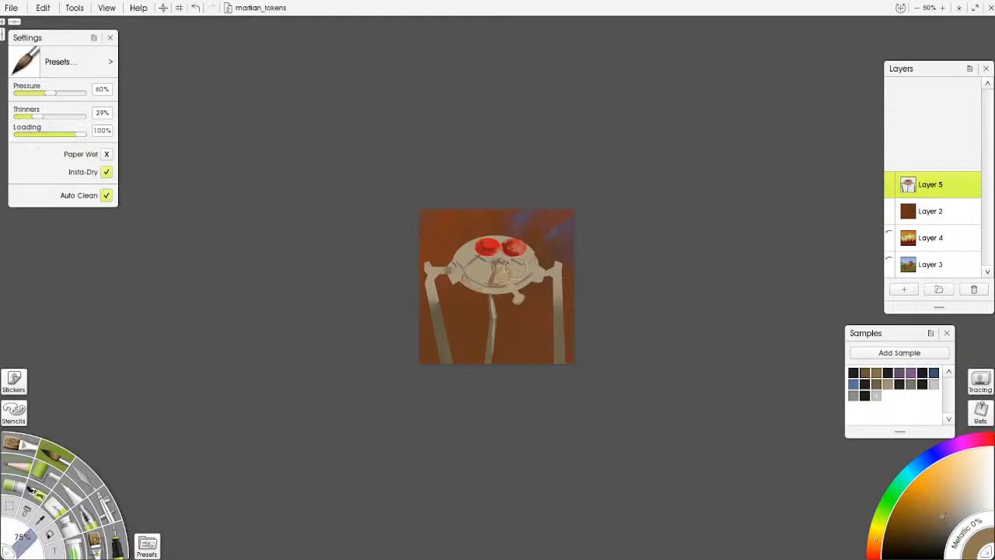
mouse_move(499, 267)
left_mouse_down()
mouse_move(512, 264)
mouse_move(510, 297)
mouse_move(497, 284)
mouse_move(512, 294)
left_mouse_up()
mouse_move(460, 266)
left_mouse_down()
mouse_move(477, 241)
mouse_move(485, 257)
mouse_move(514, 251)
mouse_move(501, 253)
mouse_move(500, 311)
mouse_move(476, 287)
mouse_move(495, 305)
left_mouse_up()
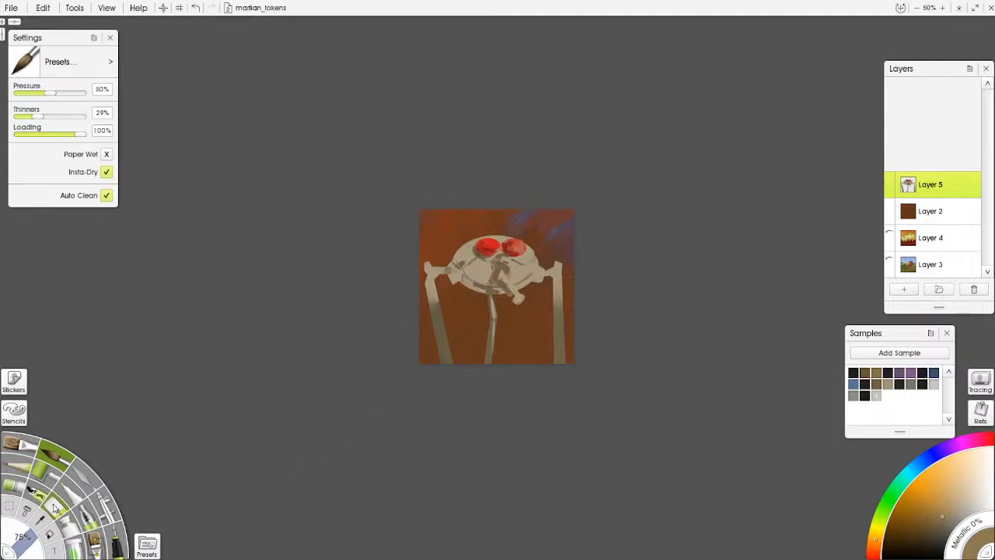
- Add light tan highlights to the body, eyes, left shoulder joint and barrel with the Oil Brush at 38% size
left_click(18, 448)
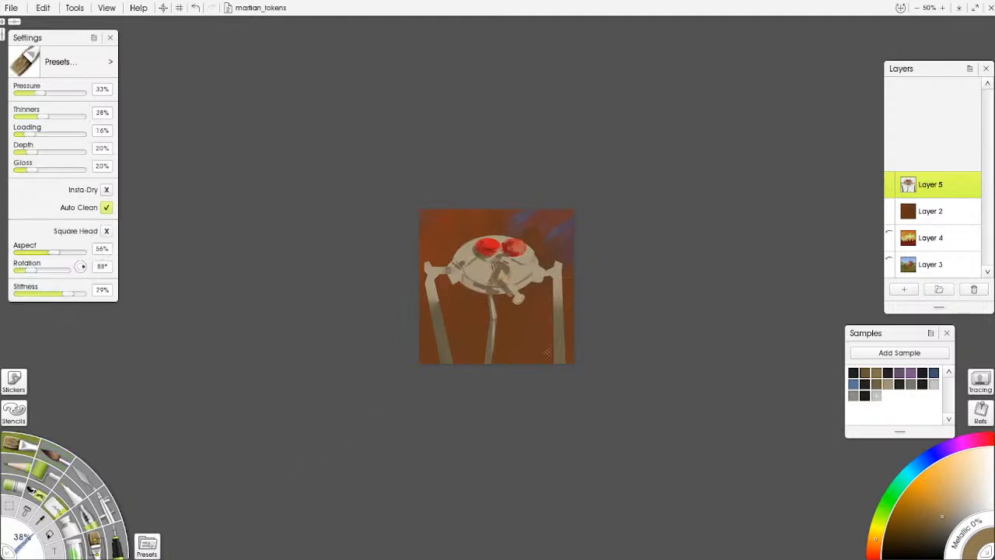
left_click(950, 483)
left_click_drag(481, 264, 490, 278)
mouse_move(487, 242)
left_mouse_down()
mouse_move(519, 246)
mouse_move(515, 262)
mouse_move(559, 266)
left_mouse_up()
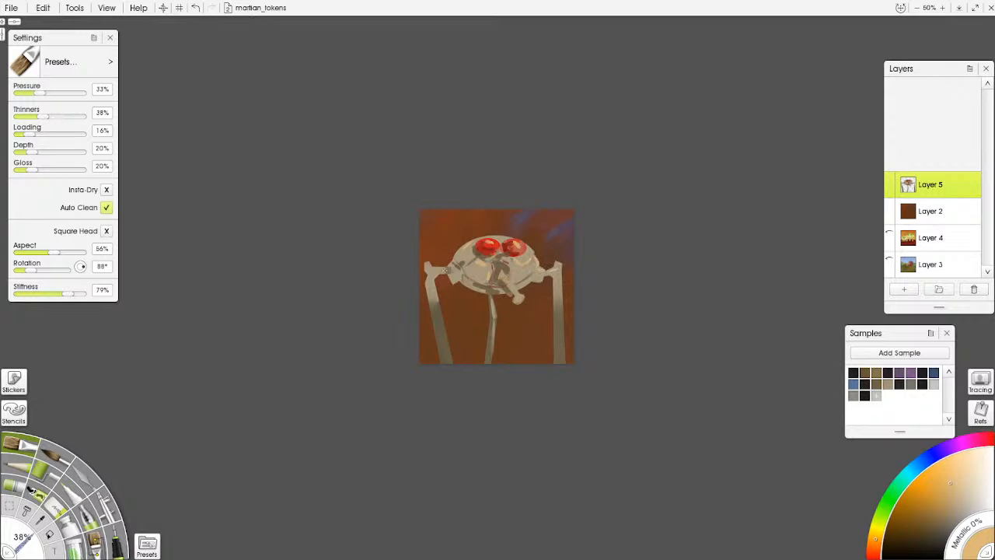
left_click_drag(428, 266, 433, 276)
left_click_drag(507, 274, 520, 303)
- Ink dark reddish brown accents along the lower left body and its shoulder joint with the Tarot Ink Pen at 10% size
left_click(491, 316, "alt")
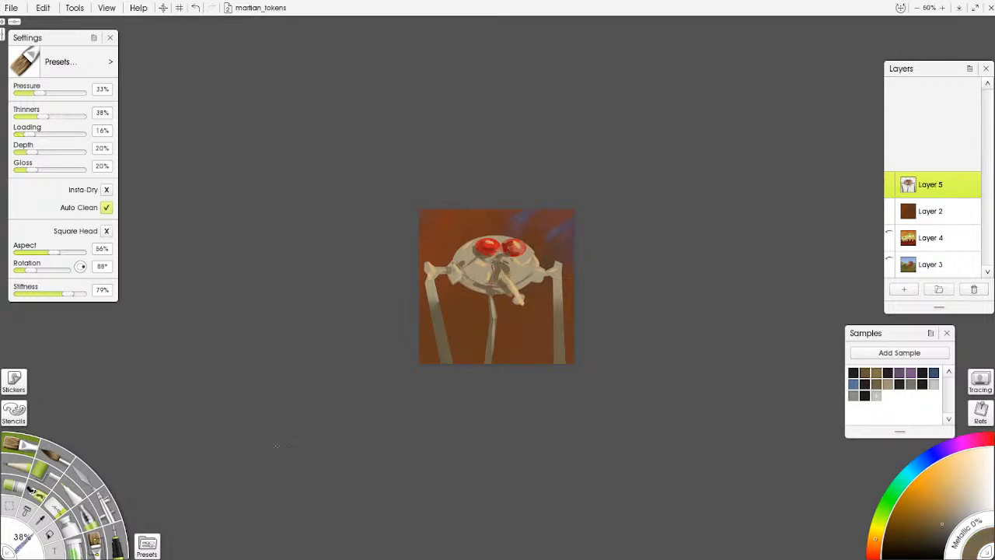
left_click(113, 549)
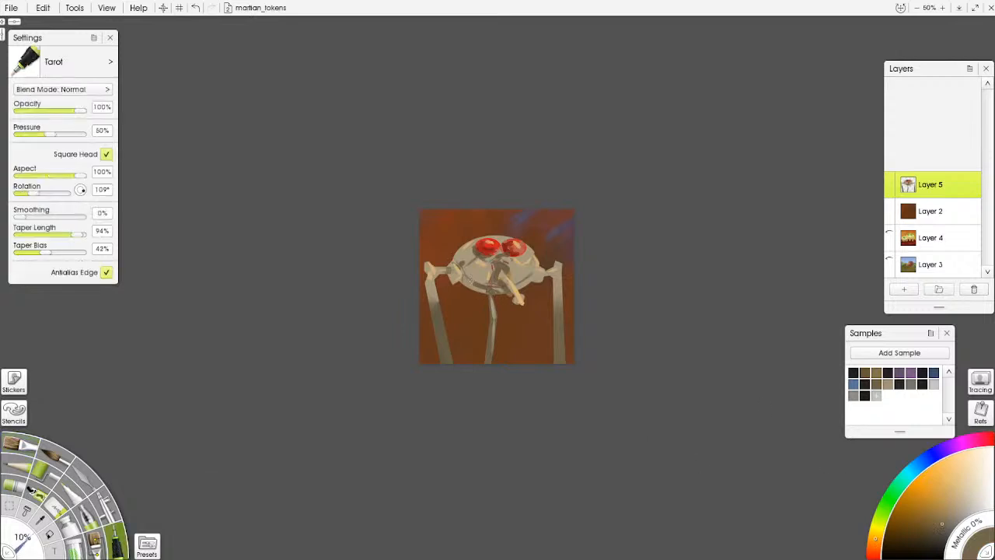
left_click(874, 552)
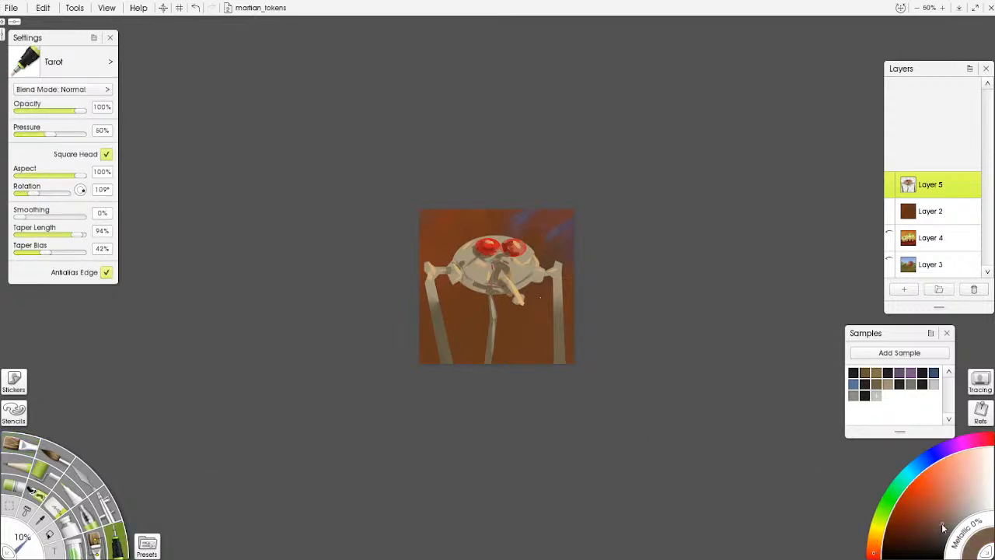
left_click(926, 526)
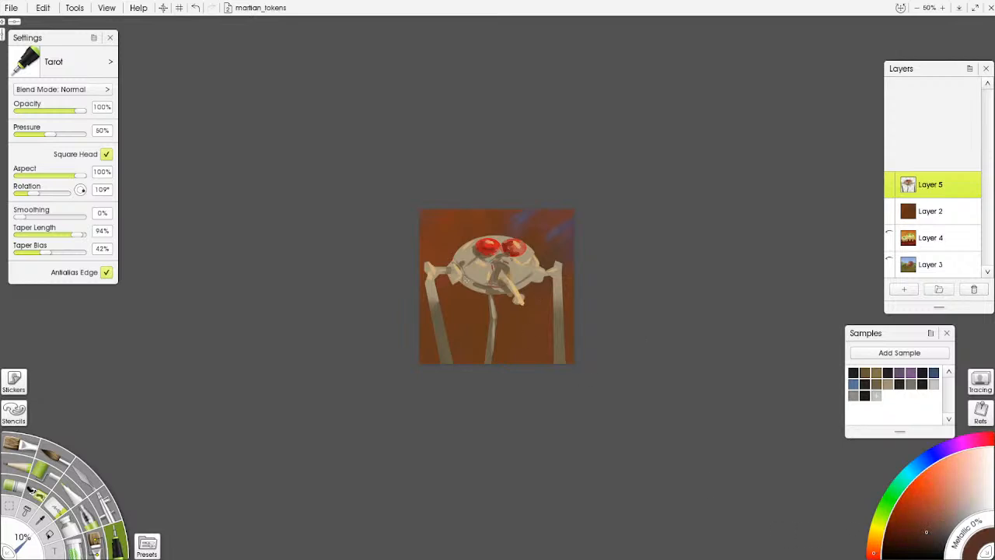
left_click_drag(462, 282, 471, 288)
left_click(936, 516)
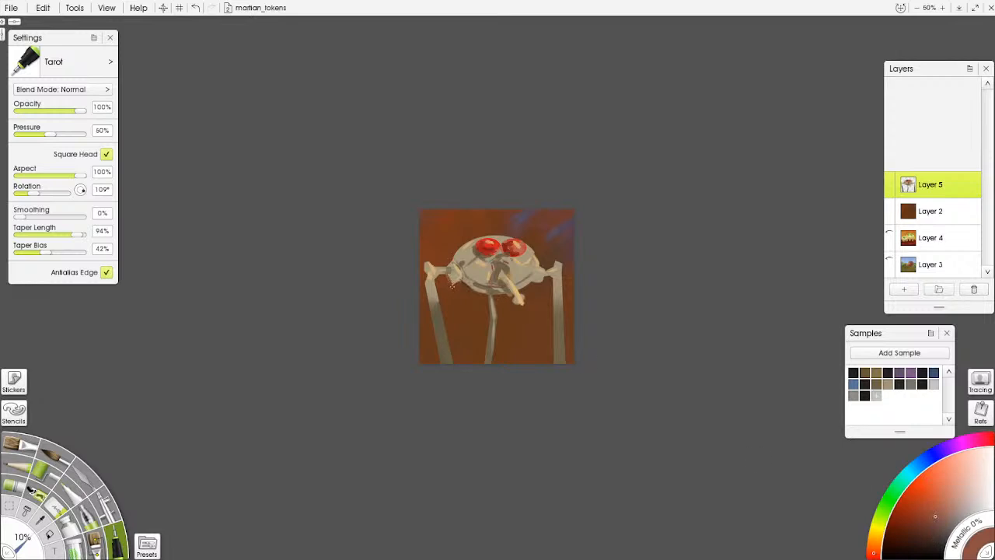
left_click(933, 523)
left_click_drag(453, 283, 460, 279)
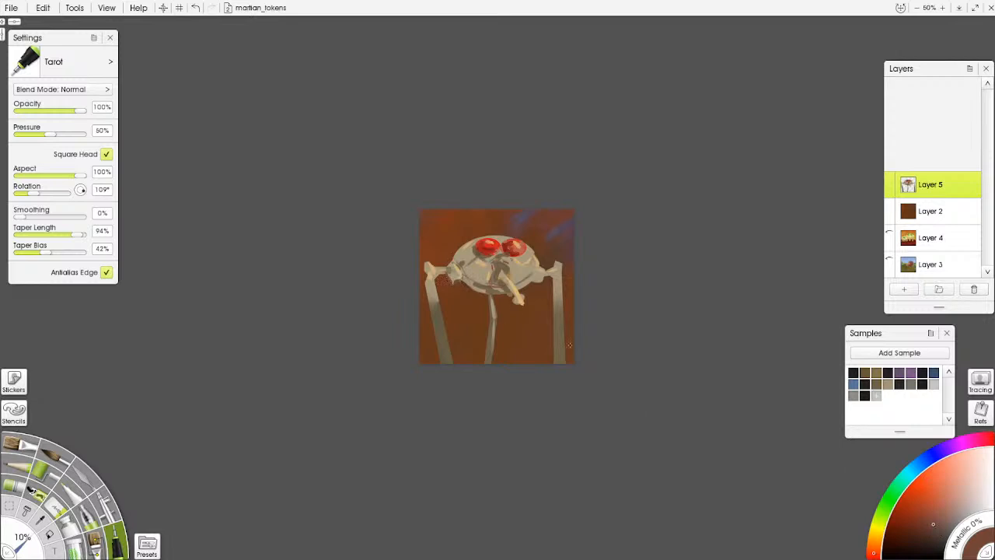
- Ink darker brown details on the shoulder joints, eyes and barrel, plus short bands across all three legs with the Tarot pen
left_click(931, 530)
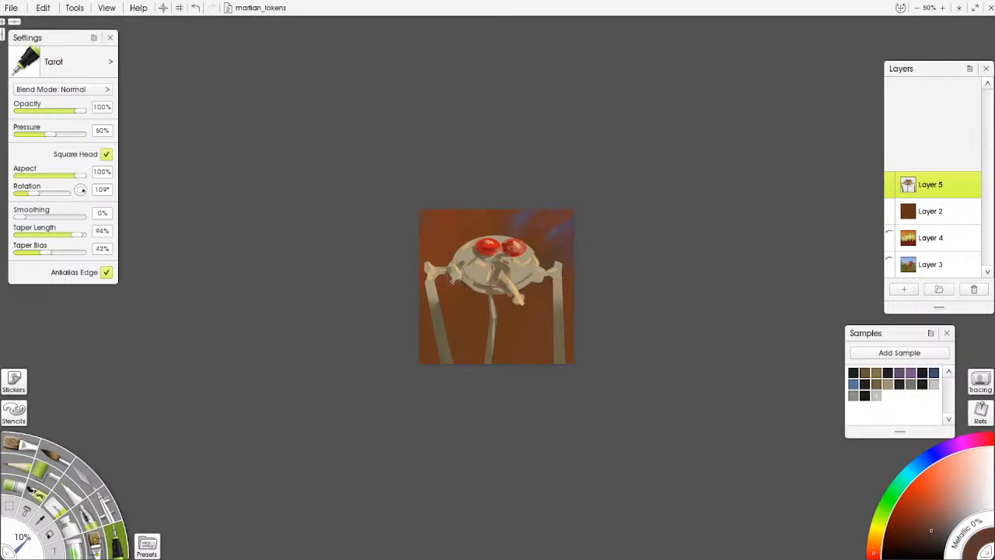
mouse_move(436, 269)
left_mouse_down()
mouse_move(491, 311)
mouse_move(482, 293)
mouse_move(523, 291)
mouse_move(498, 277)
mouse_move(497, 261)
mouse_move(517, 310)
mouse_move(542, 281)
left_mouse_up()
left_click_drag(432, 320, 443, 325)
left_click_drag(555, 319, 561, 325)
left_click_drag(492, 325, 495, 330)
mouse_move(504, 245)
left_mouse_down()
mouse_move(508, 253)
mouse_move(476, 241)
mouse_move(512, 241)
mouse_move(486, 283)
left_mouse_up()
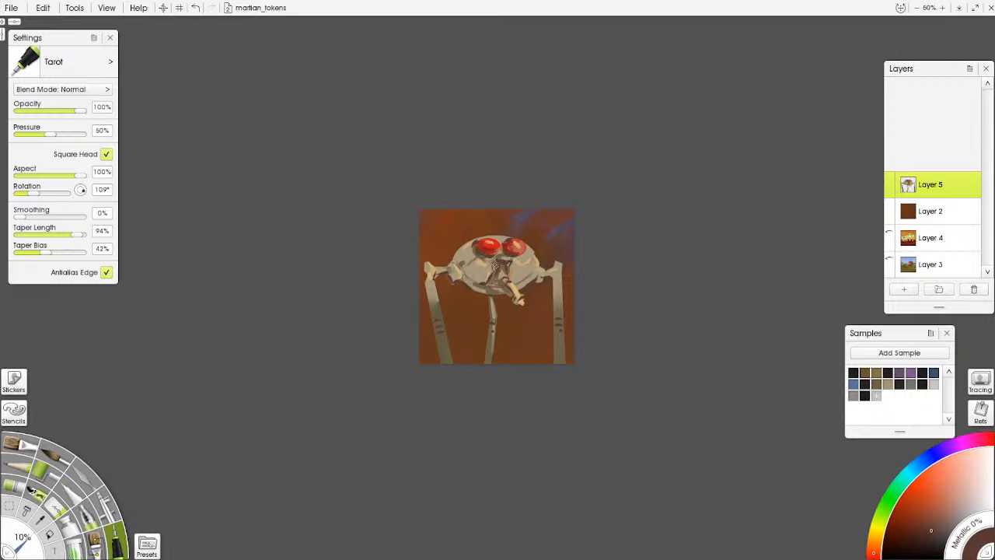
- Fill the barrel's base with dark and lighter reddish brown strokes and draw small antennae on top of the body
mouse_move(498, 267)
left_mouse_down()
mouse_move(495, 282)
mouse_move(506, 274)
mouse_move(512, 283)
mouse_move(507, 273)
mouse_move(502, 283)
left_mouse_up()
left_click_drag(935, 535, 943, 521)
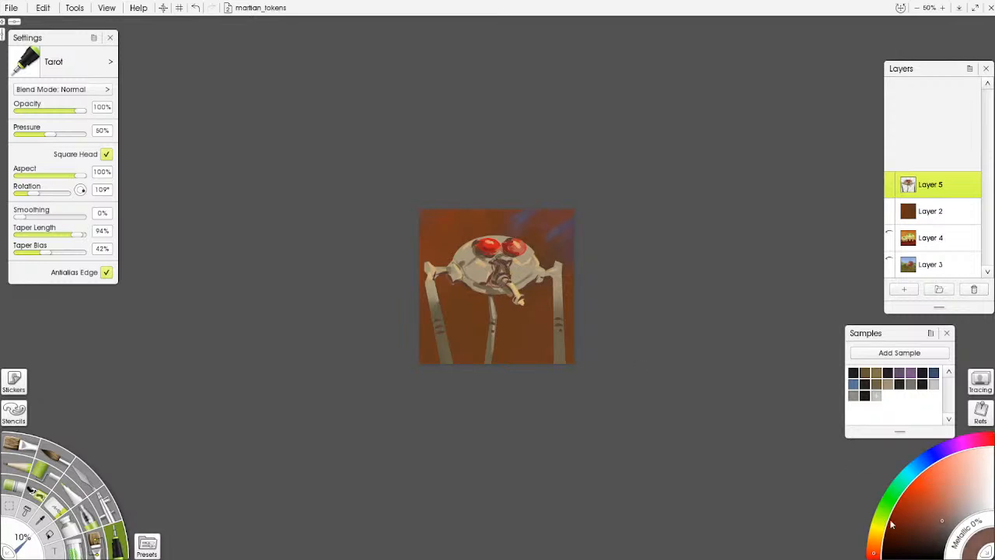
left_click_drag(504, 276, 507, 267)
left_click_drag(496, 236, 503, 234)
- Paint knee joints on all three legs in beige sampled from the body using the Tarot Ink Pen at 10% size
left_click(491, 270, "alt")
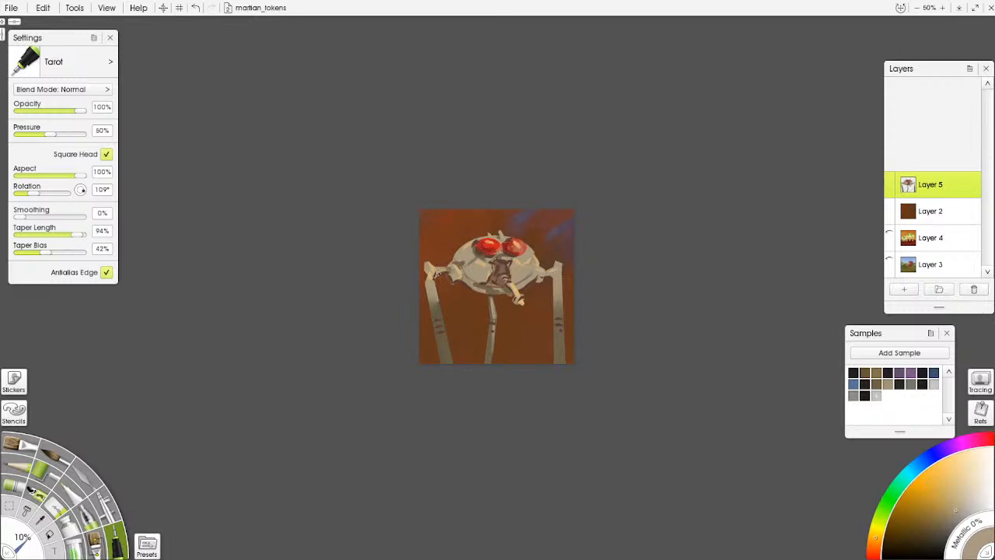
mouse_move(429, 297)
left_mouse_down()
mouse_move(432, 307)
mouse_move(493, 326)
left_mouse_up()
left_click_drag(555, 309, 564, 316)
- Paint a dark red ground on a new layer above Layer 2 with the Paint Roller at 37% size, and blend it with the Palette Knife
left_click(930, 211)
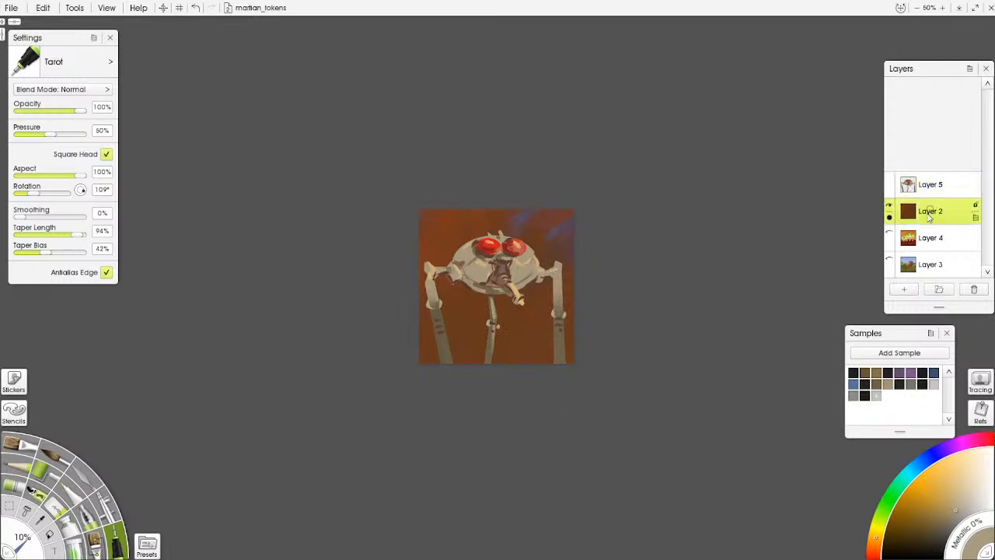
left_click(904, 290)
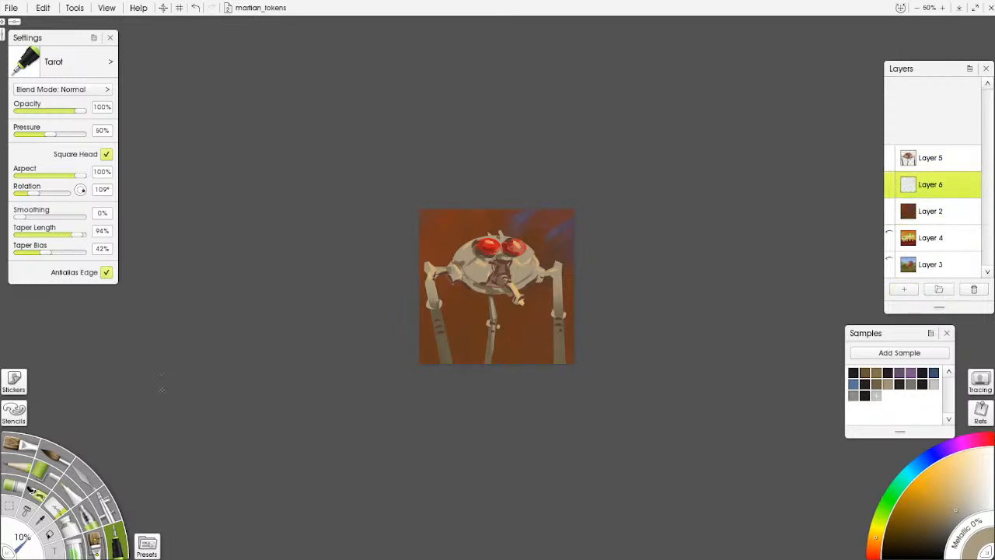
left_click(41, 471)
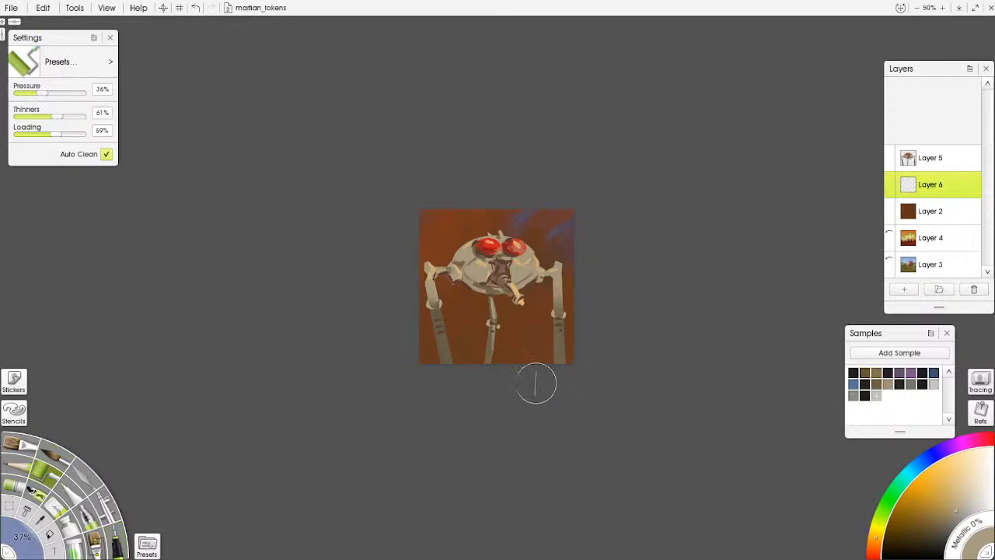
left_click(527, 342, "alt")
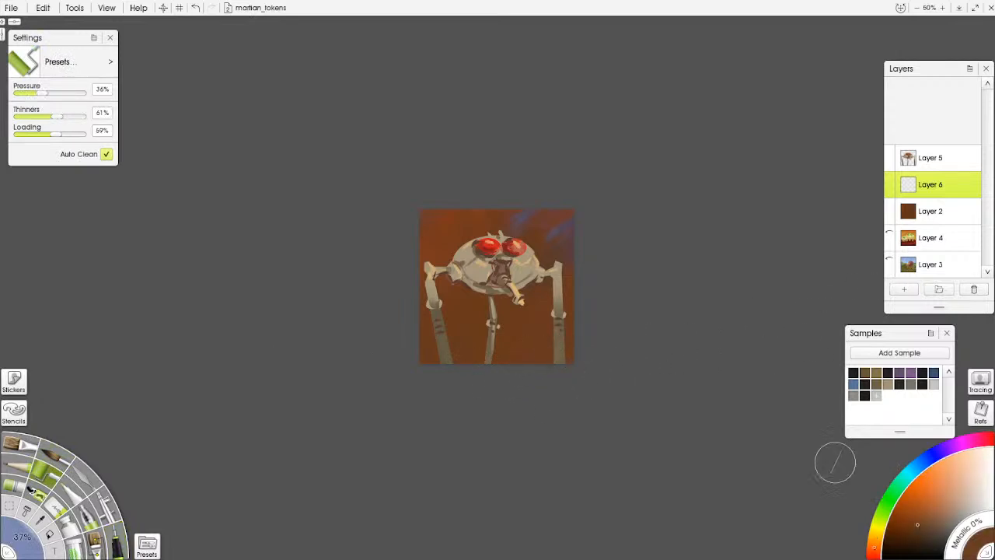
left_click(877, 550)
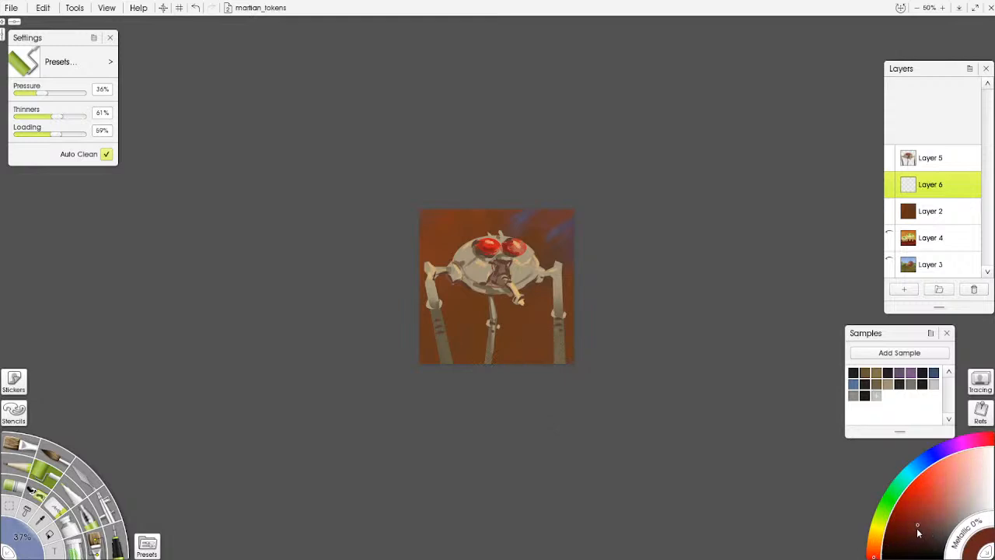
left_click(908, 537)
left_click_drag(405, 343, 599, 350)
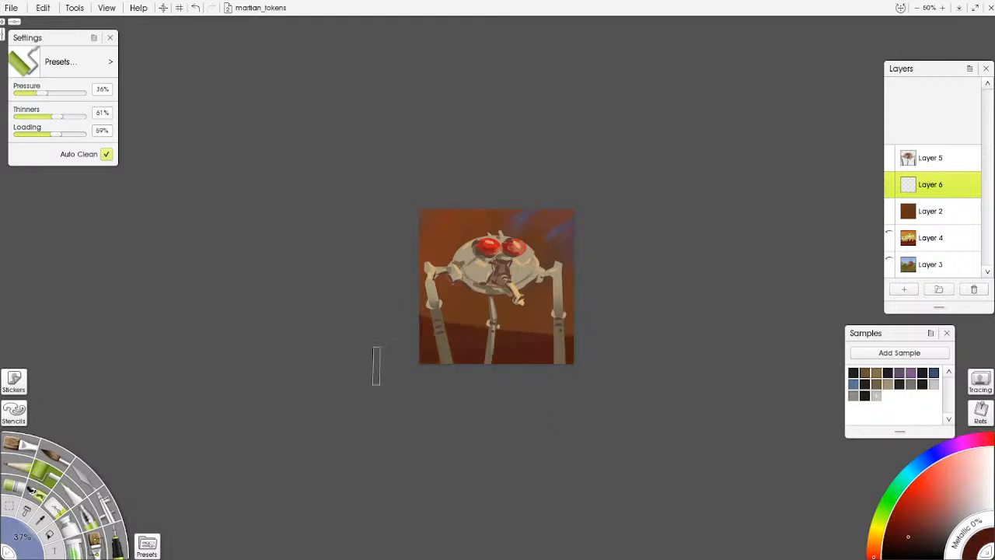
left_click(85, 474)
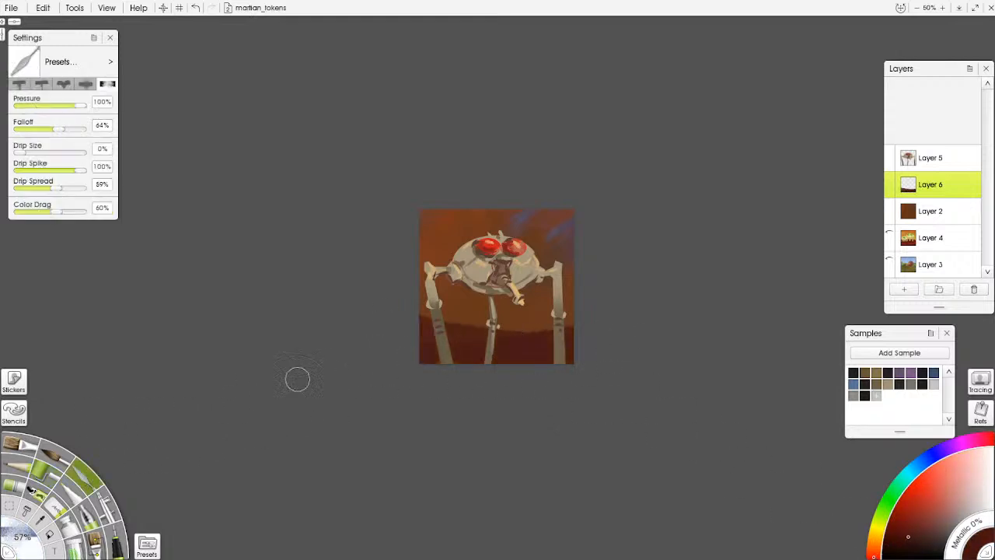
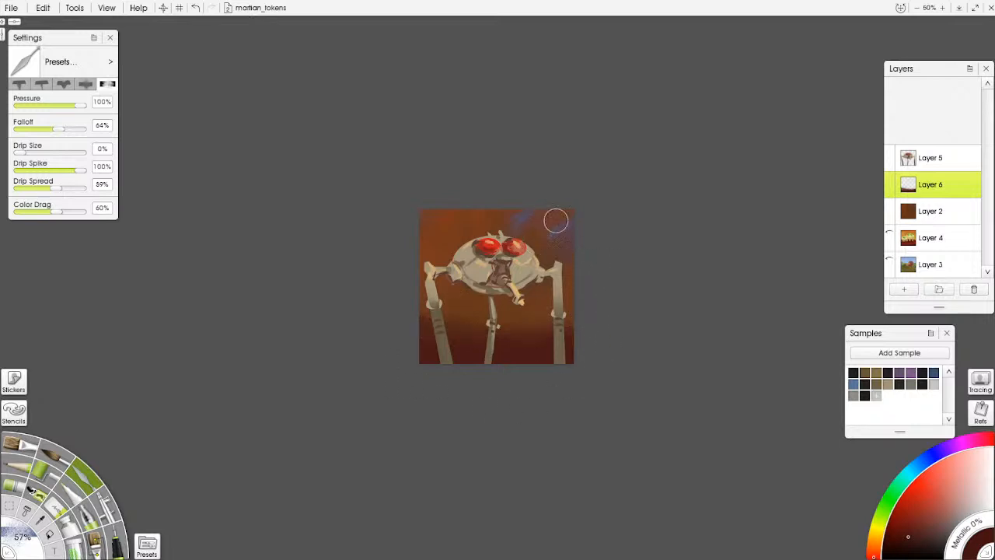
- Make Layer 5, which holds the tripod machine, the active layer
left_click(937, 160)
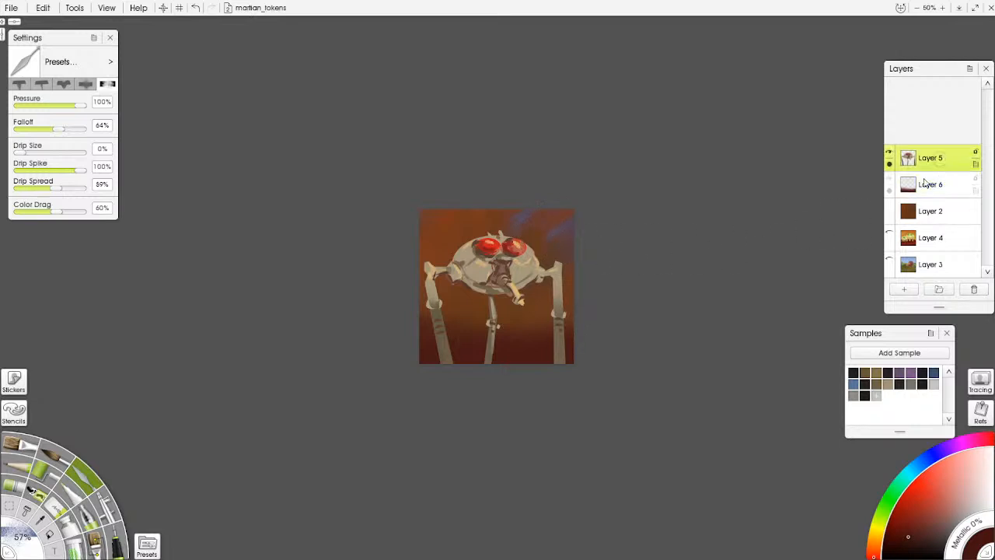
left_click(41, 8)
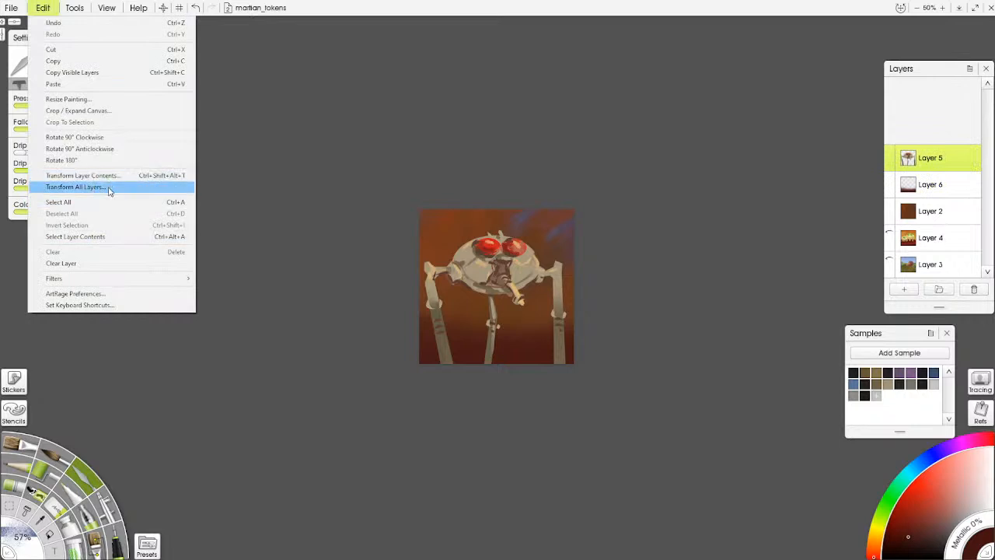
left_click(85, 187)
left_click(788, 333)
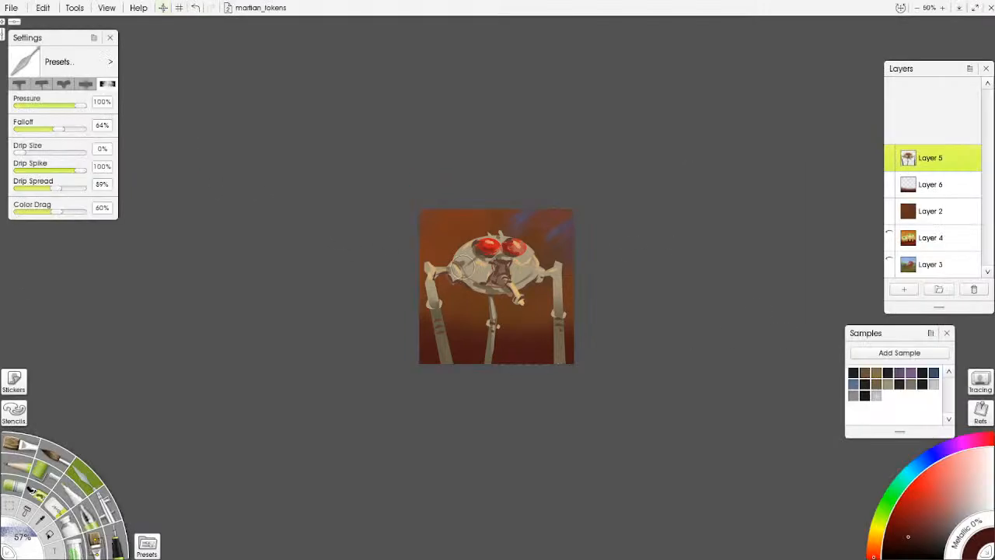
- Scale the tripod on Layer 5 to 83% width and 87% height, keeping its legs at the canvas's lower edge
left_click(43, 8)
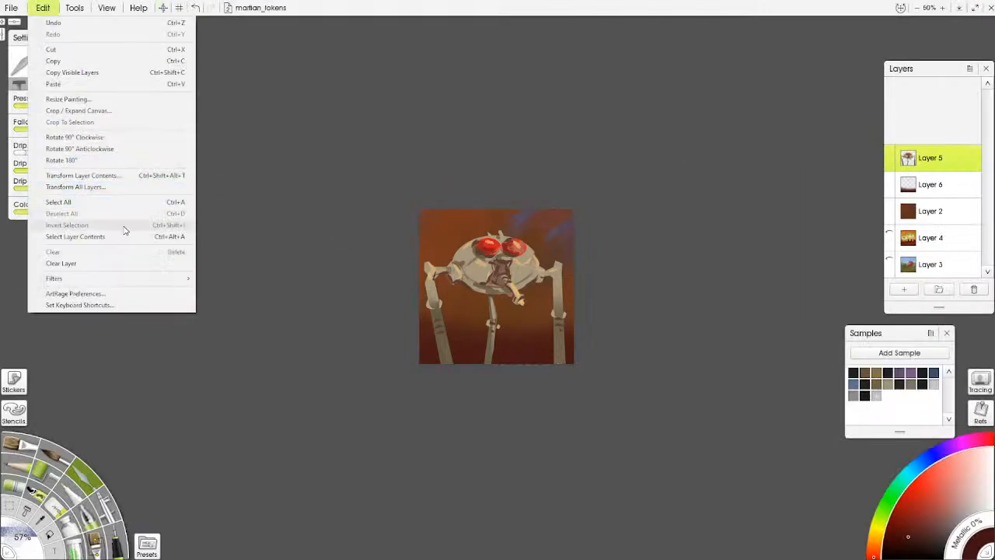
left_click(116, 176)
left_click_drag(570, 298, 557, 243)
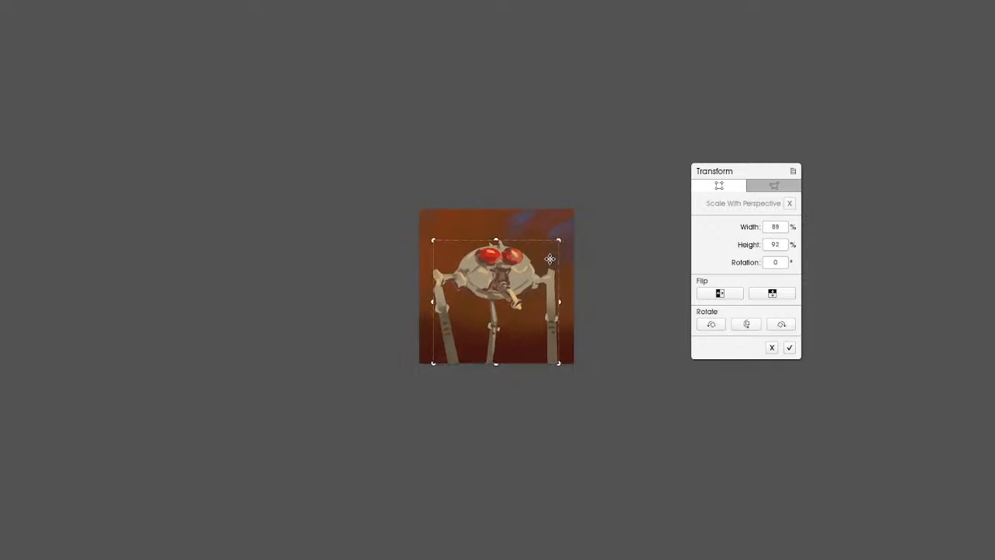
left_click_drag(558, 243, 556, 247)
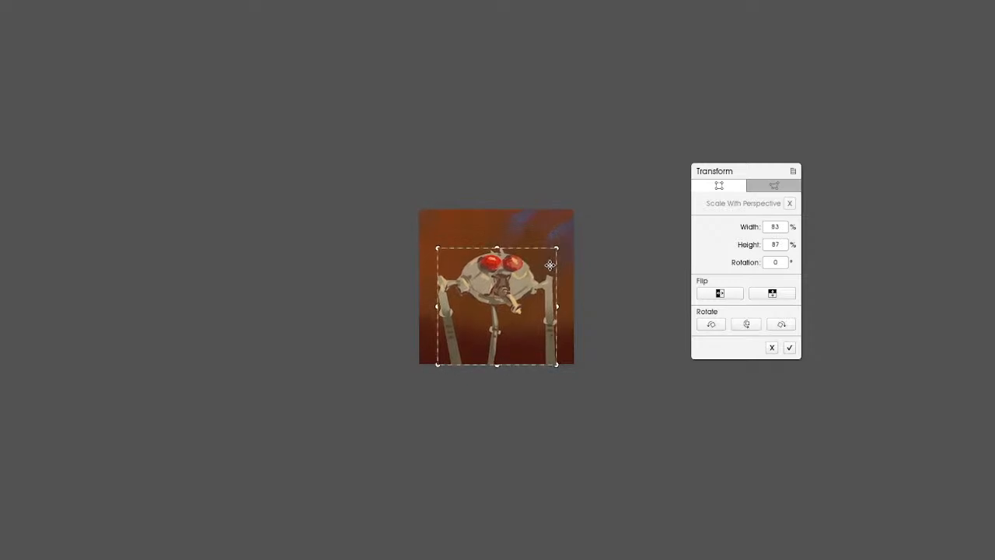
left_click(789, 348)
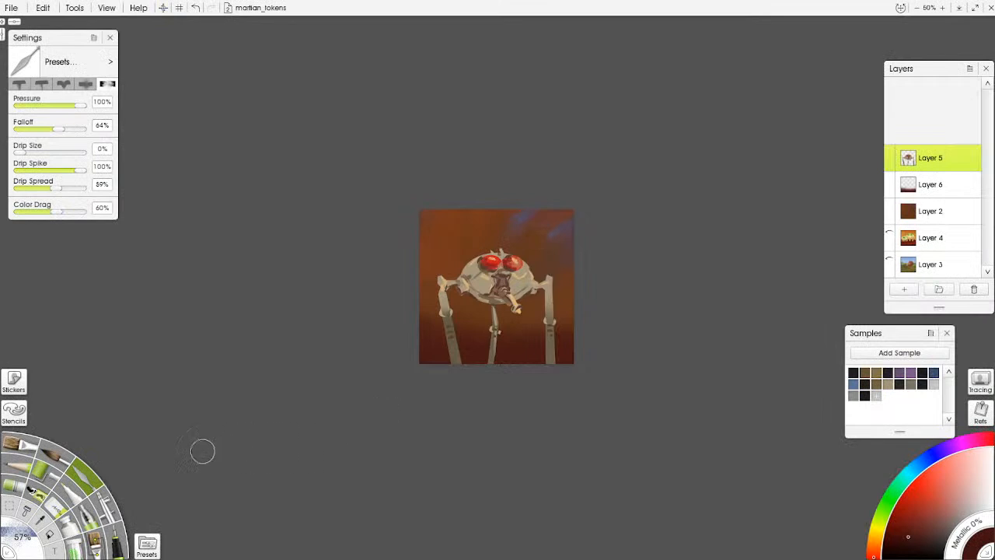
- Darken the lower leg ends with dark red Watercolor at 75% size, blend them with the Palette Knife at 57%, and switch to the Pencil
left_click(61, 458)
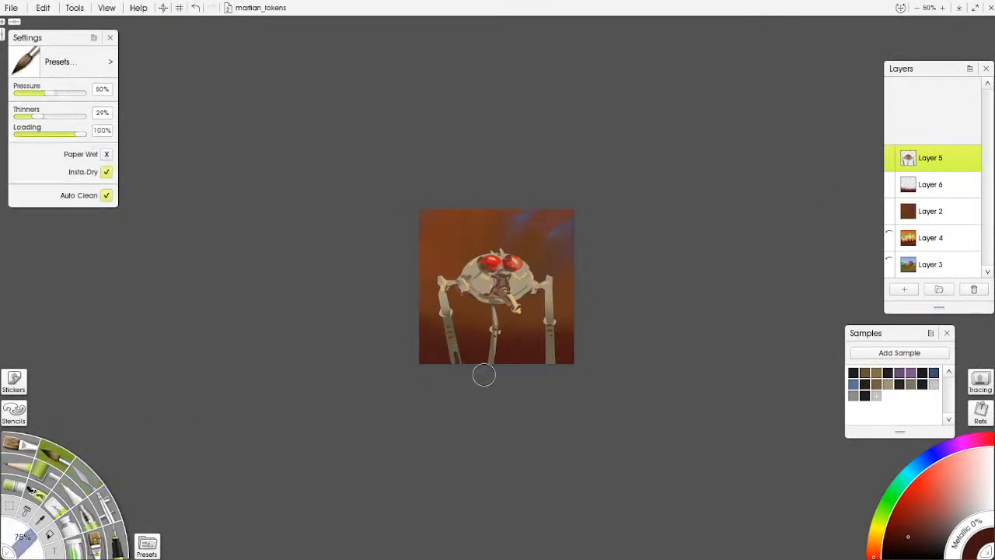
left_click(86, 477)
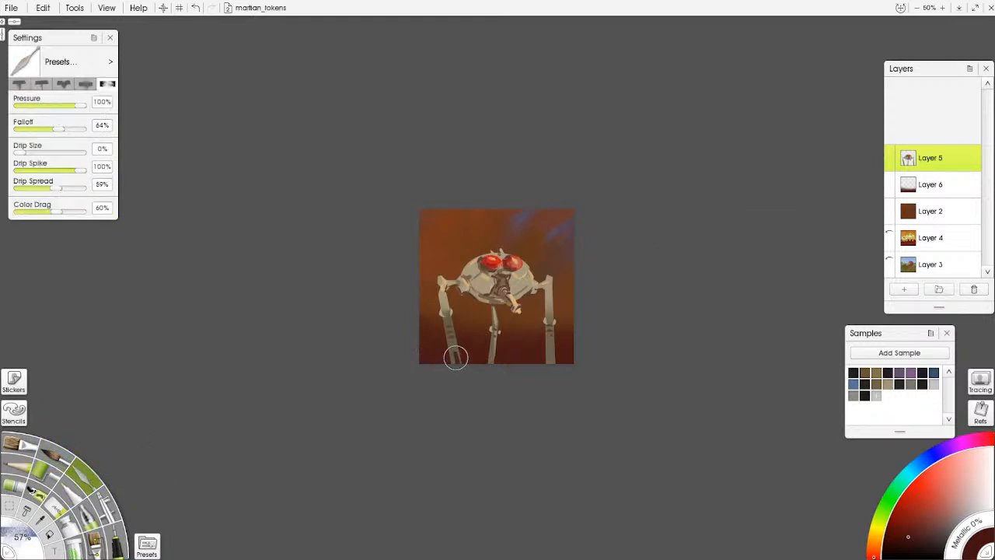
left_click_drag(456, 358, 455, 341)
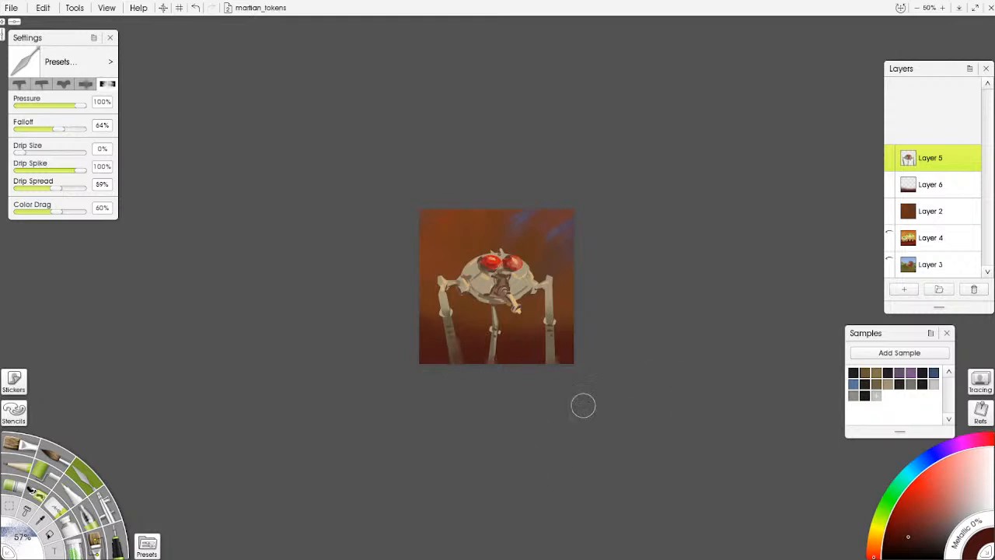
left_click(27, 474)
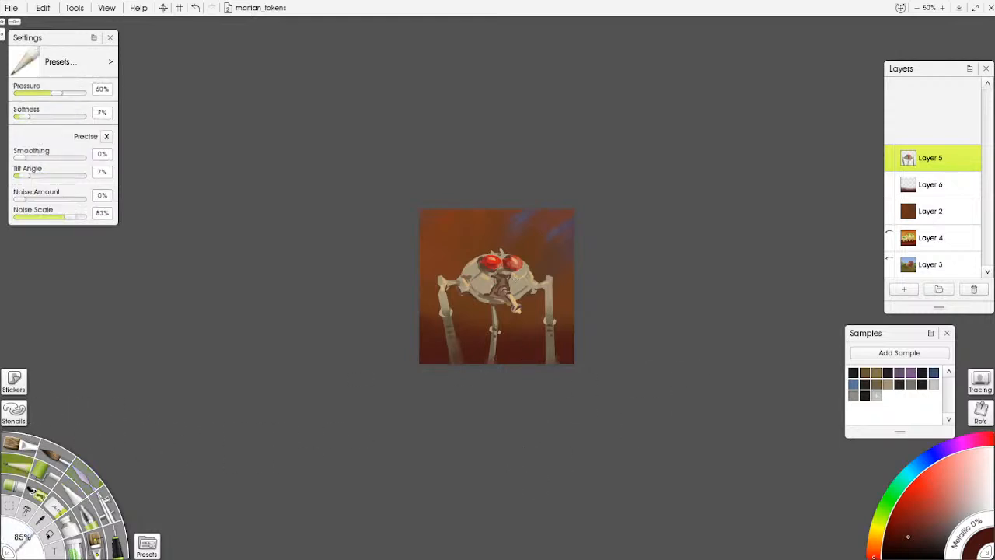
- Add dark Pencil details to the tripod, and place orange highlights on its left leg joint and upper body edge with the 10% Tarot pen
left_click(483, 264, "alt")
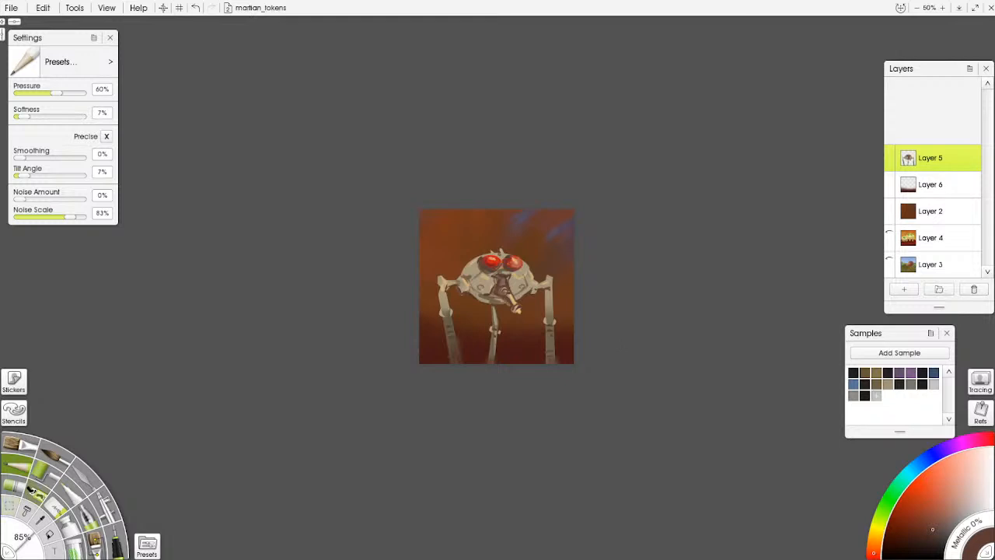
left_click(112, 533)
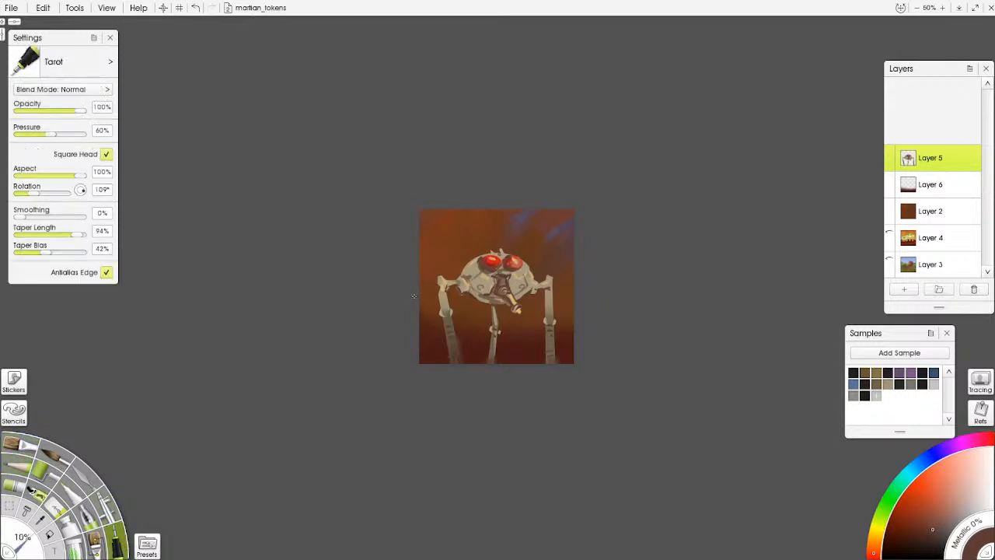
left_click(442, 235, "alt")
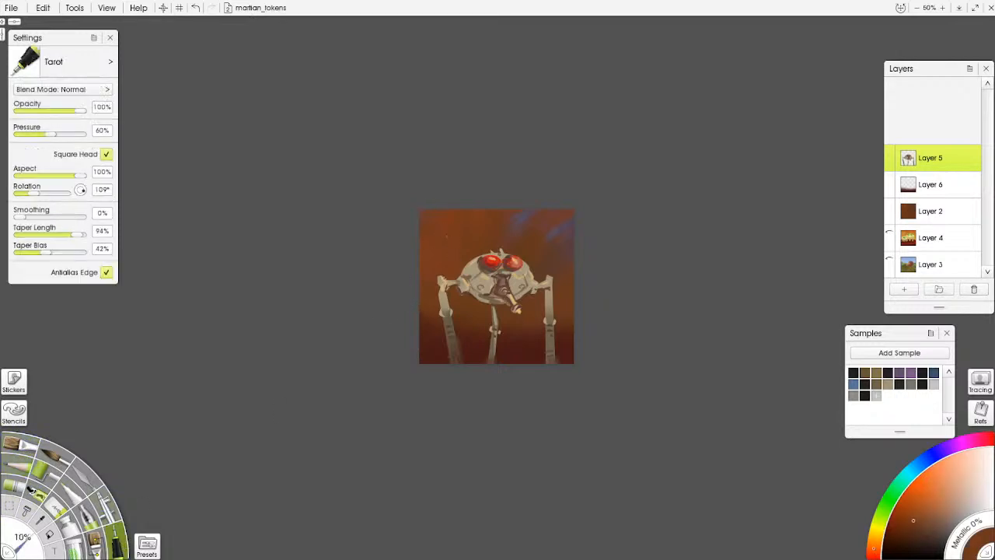
left_click_drag(440, 278, 440, 288)
key("ctrl+z")
left_click_drag(916, 516, 925, 494)
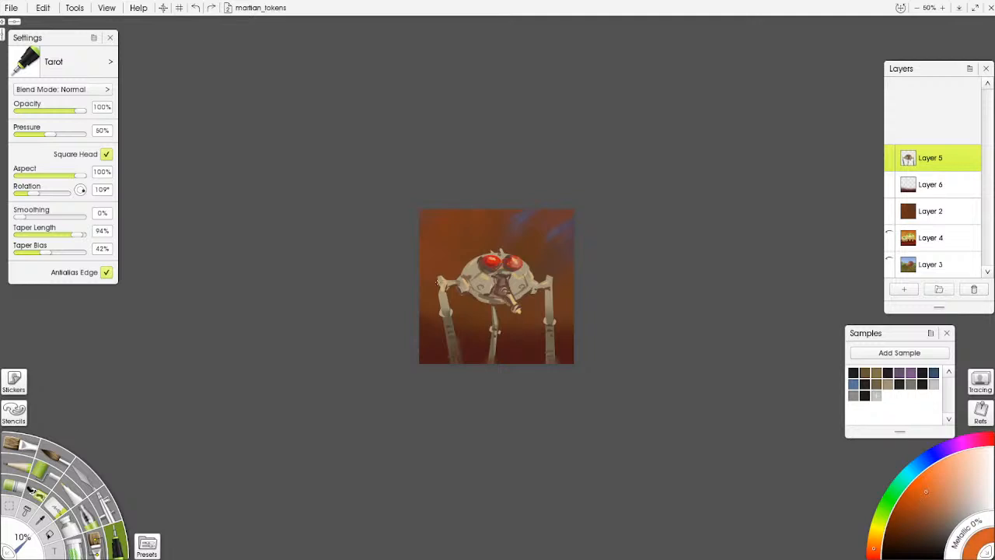
left_click_drag(439, 278, 441, 281)
- Add dark red pen strokes along the lower edge of the tripod's body and save the painting
left_click_drag(472, 292, 497, 304)
key("ctrl+z")
left_click(474, 338, "alt")
left_click(928, 520)
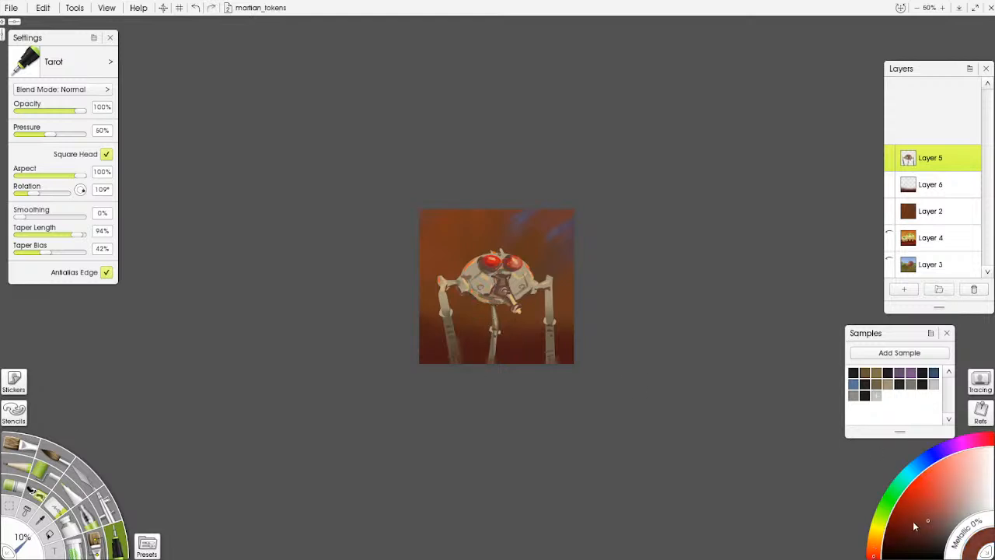
mouse_move(471, 293)
left_mouse_down()
mouse_move(495, 304)
mouse_move(532, 288)
left_mouse_up()
key("ctrl+z")
key("ctrl+z")
key("ctrl+z")
left_click_drag(533, 293, 540, 290)
key("ctrl+s")
- Merge Layer 5 down into Layer 6, and merge the result down into Layer 2
right_click(974, 164)
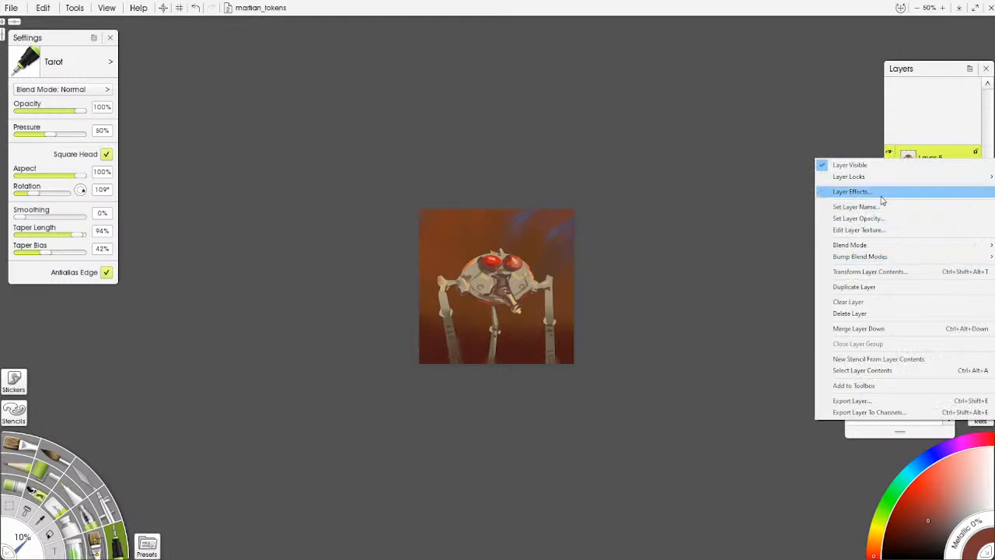
left_click(880, 328)
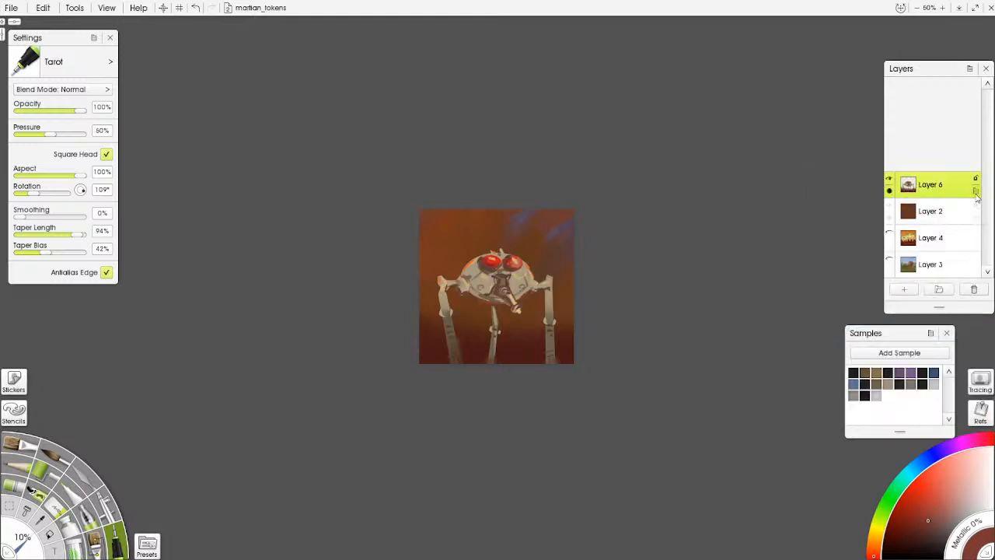
right_click(978, 195)
left_click(910, 357)
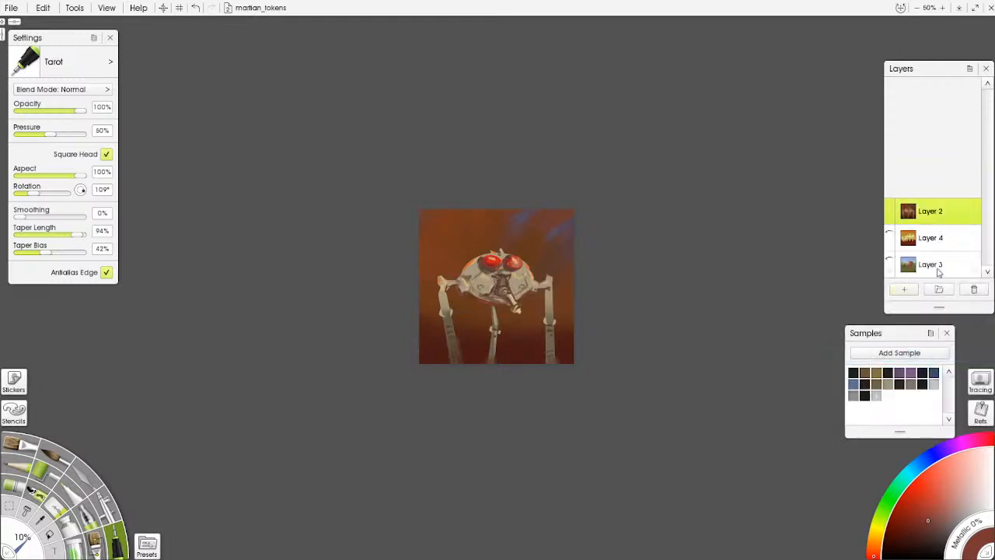
- Export the painting as a PNG image named m-mashine into the Assets folder
left_click(42, 8)
mouse_move(11, 8)
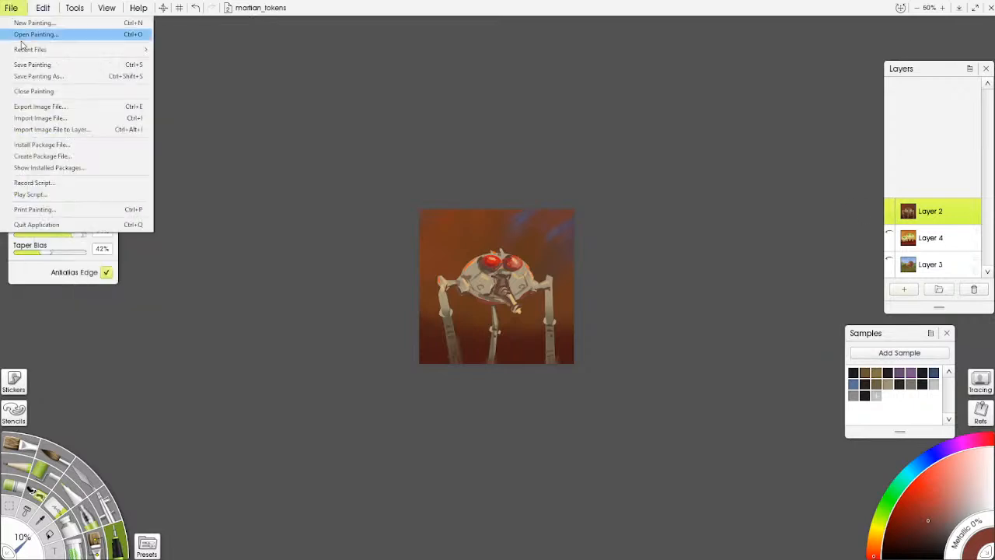
left_click(62, 109)
left_click(319, 128)
left_click(275, 484)
type("m")
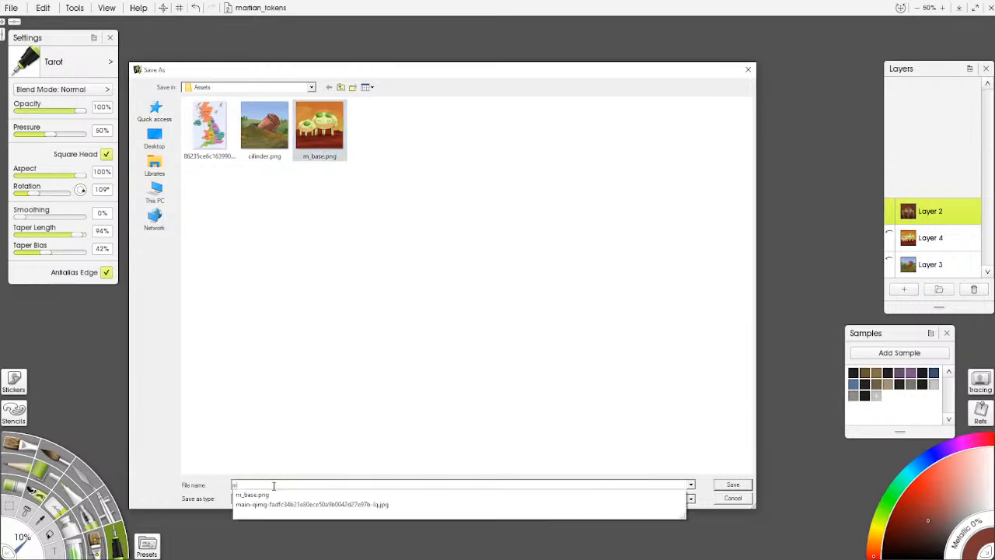
type("-machine")
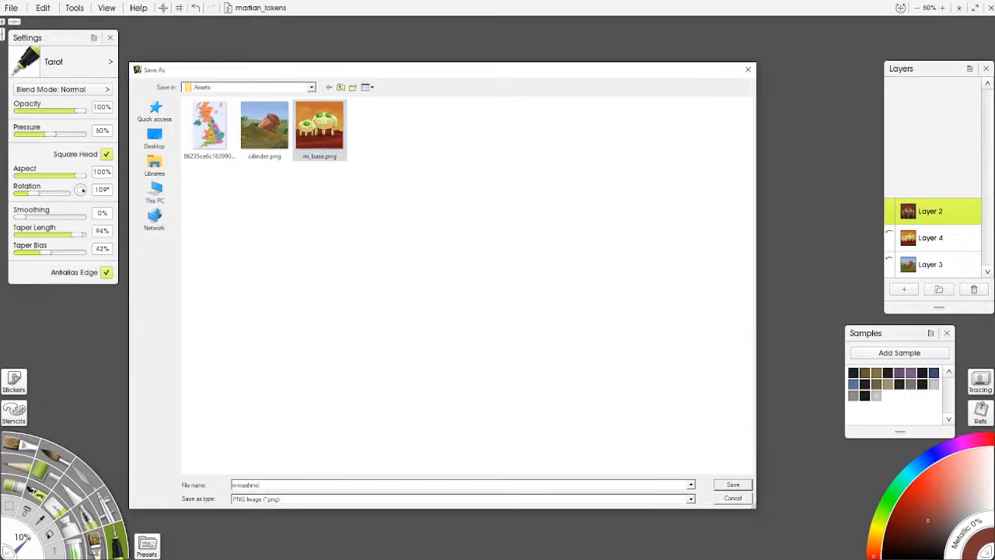
left_click(734, 484)
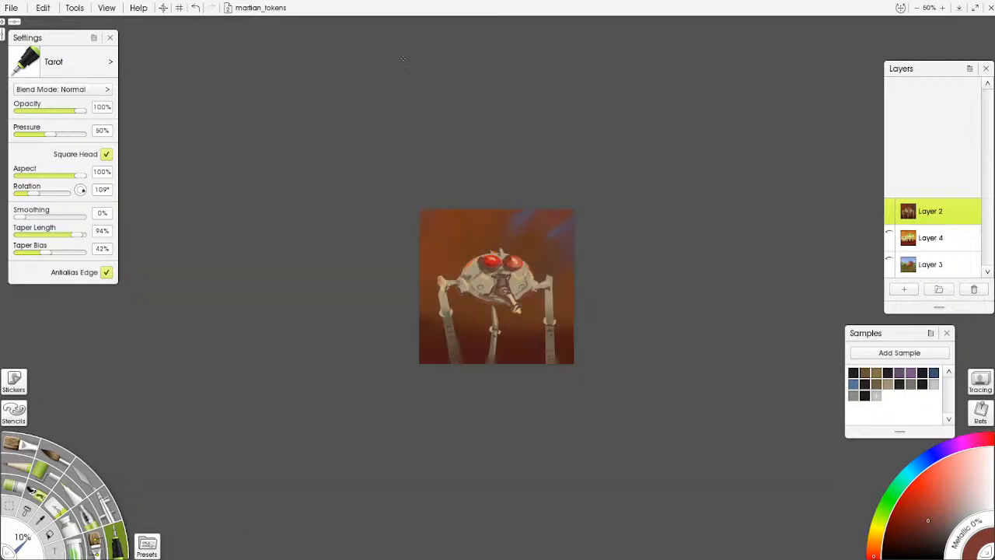
- Switch to Photoshop, make Layer 4 of tokens.psd active, and open m-mashine.png from the Assets folder
left_click(960, 9)
mouse_move(347, 554)
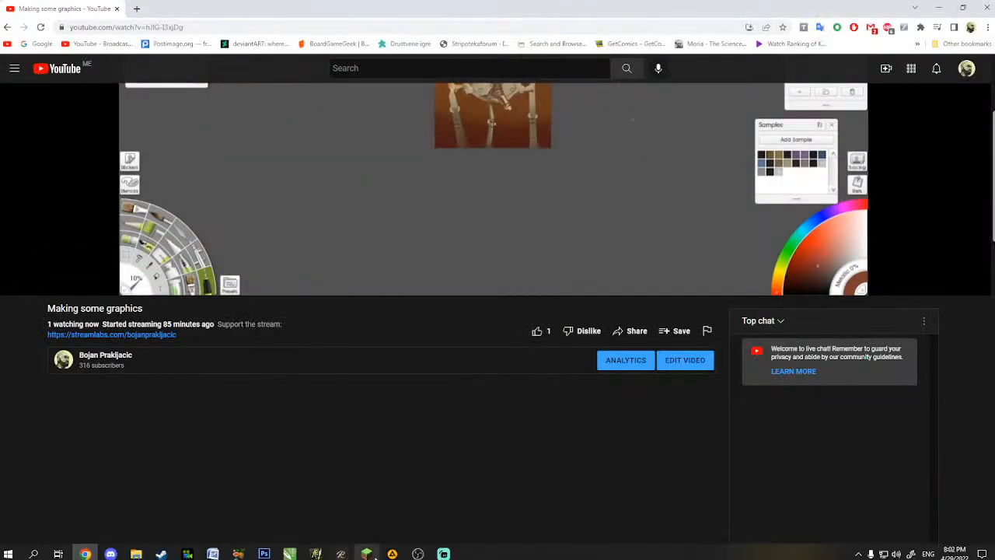
left_click(265, 553)
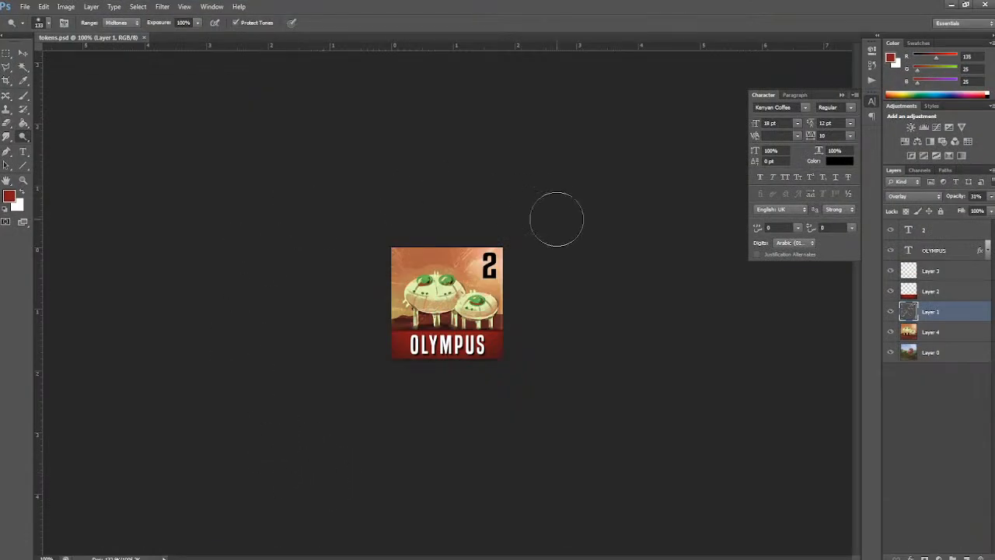
left_click(933, 332)
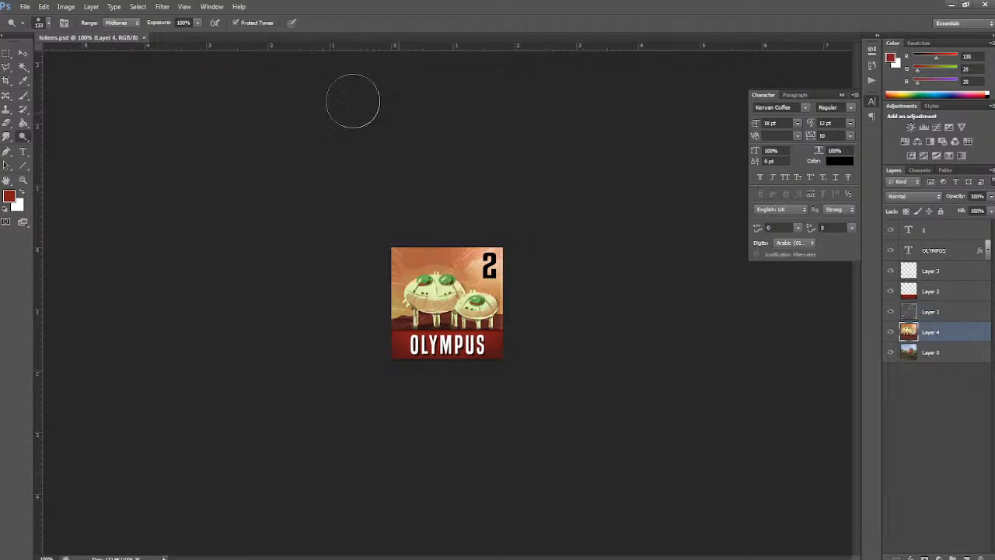
left_click(24, 7)
left_click(32, 26)
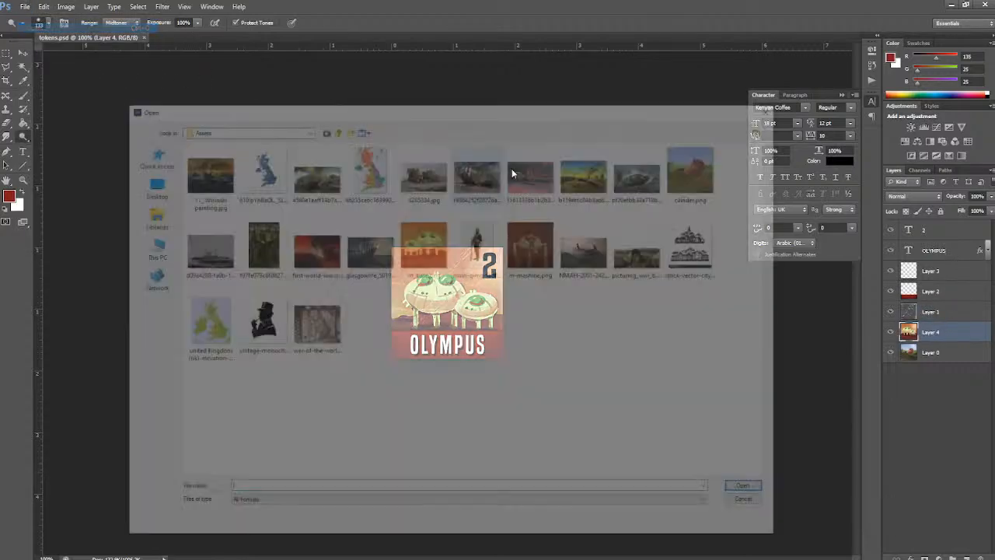
left_click(530, 247)
left_click(745, 486)
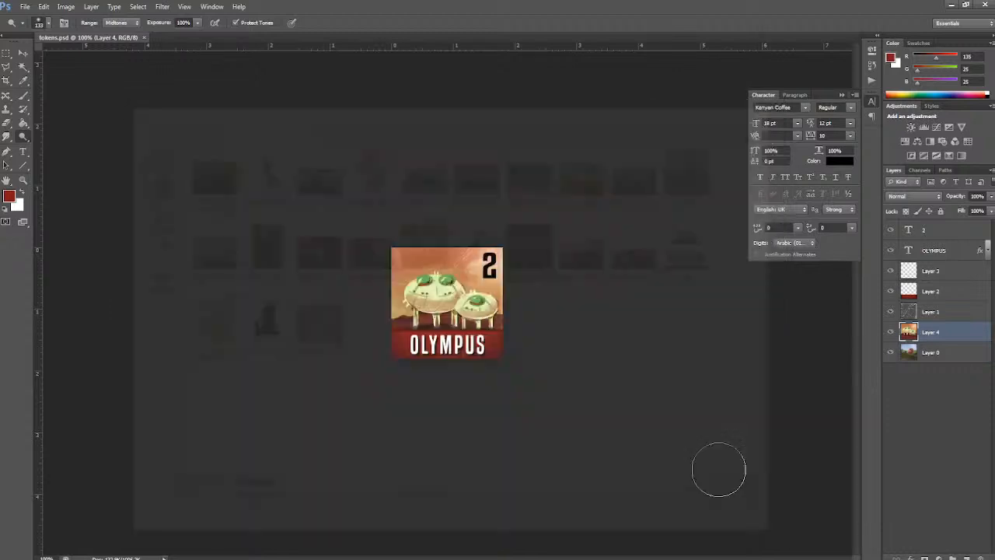
- Copy the whole tripod picture, close its file, and paste it into tokens.psd above Layer 4
key("ctrl+a")
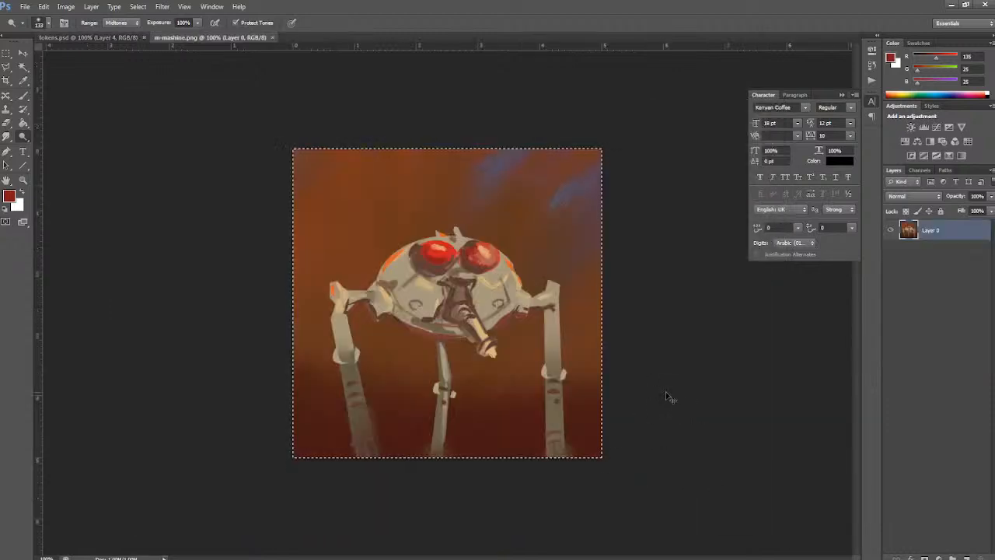
key("ctrl+w")
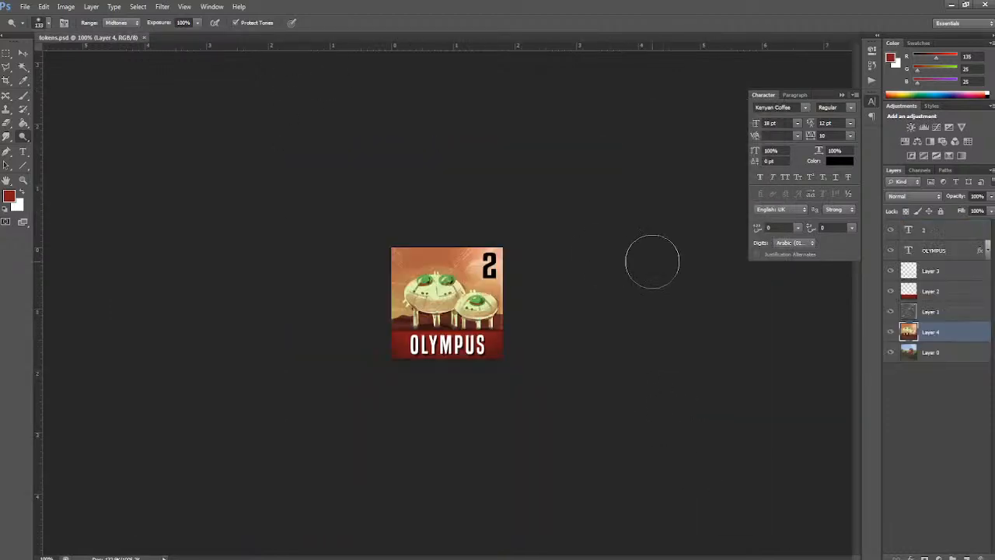
key("ctrl+v")
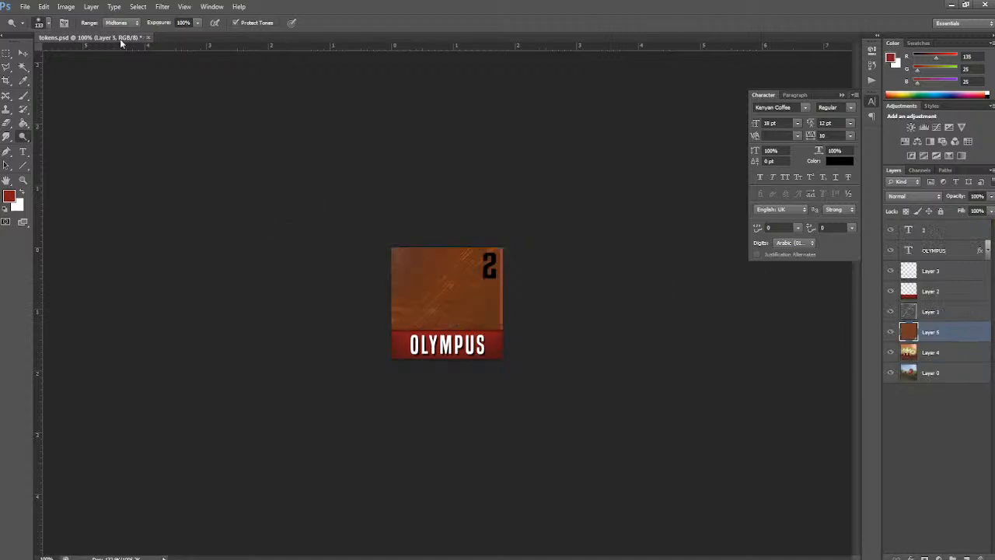
- Scale the pasted tripod picture proportionally to about 36% and move it over the token
left_click(44, 6)
mouse_move(59, 211)
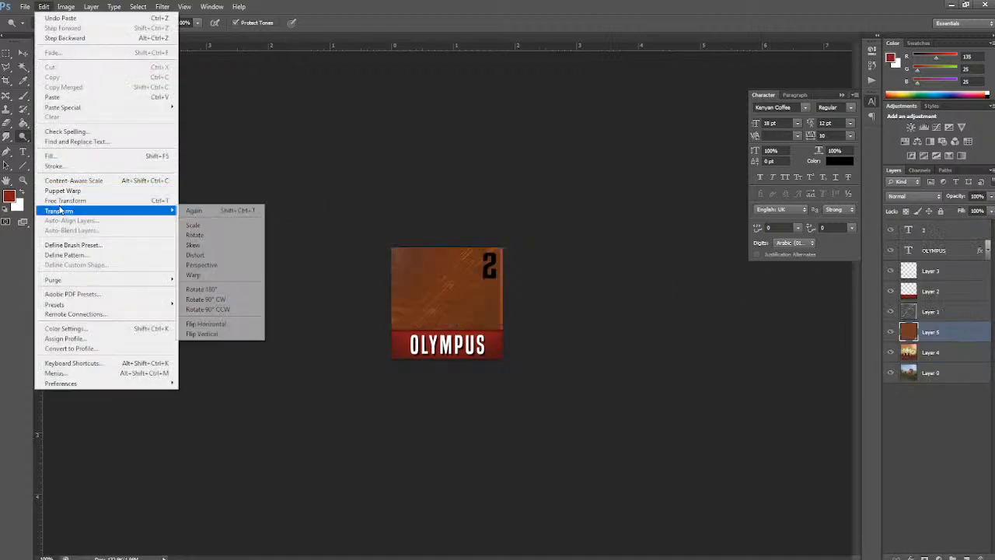
left_click(186, 224)
left_click_drag(700, 247, 523, 420)
left_click_drag(477, 447, 469, 272)
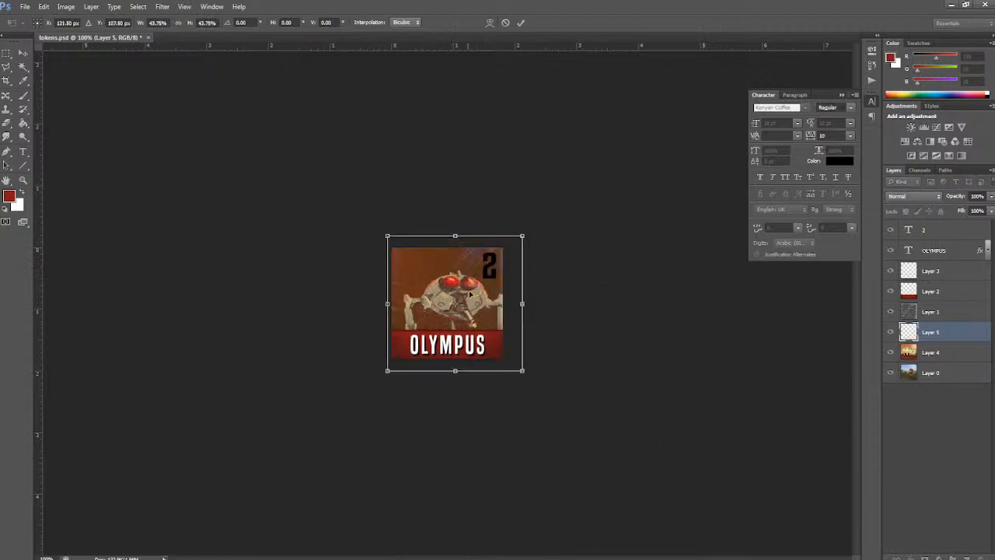
left_click_drag(524, 371, 497, 351)
mouse_move(484, 314)
left_mouse_down()
mouse_move(487, 323)
mouse_move(488, 309)
left_mouse_up()
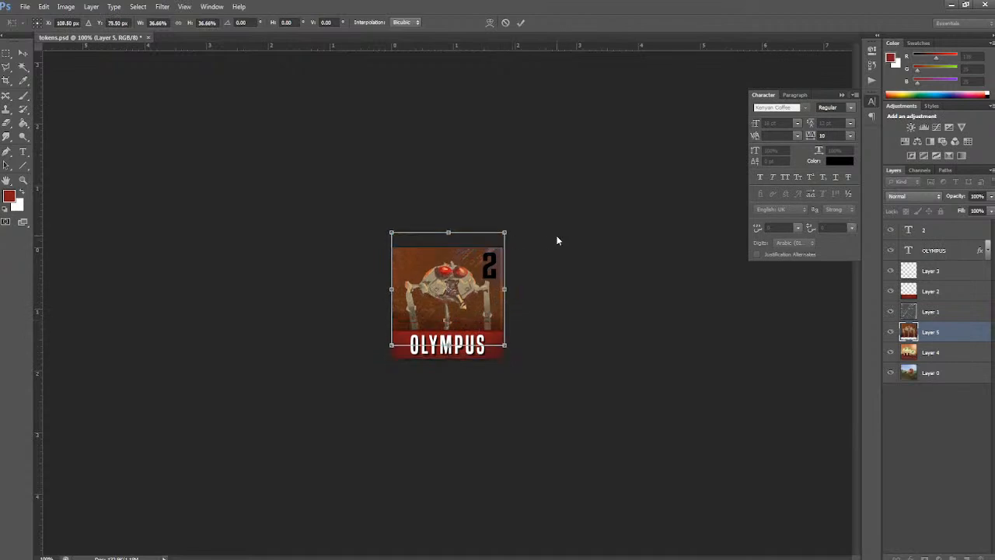
left_click_drag(505, 231, 502, 235)
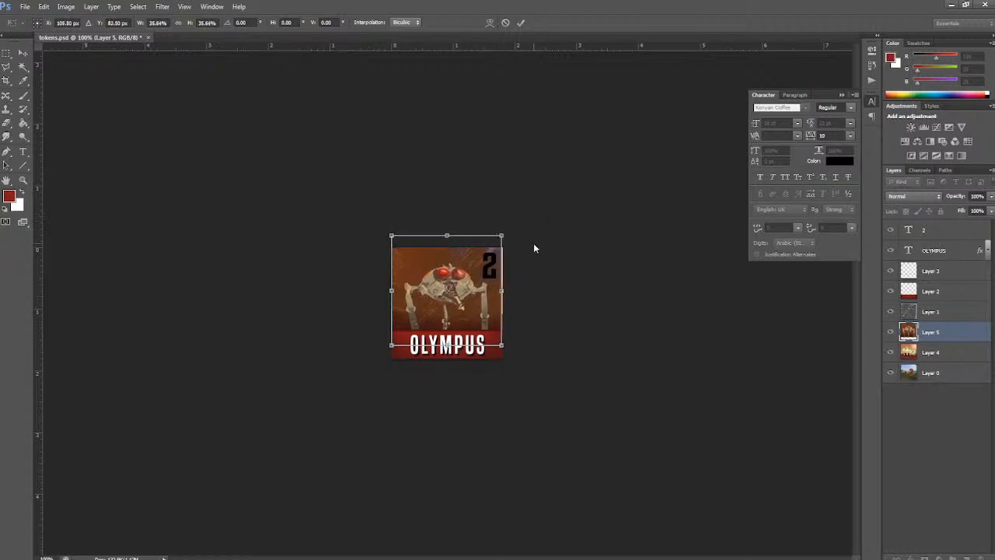
- Nudge the tripod picture into place, scale it to 36.32% to match the token's width, and apply the transformation
key("Right")
key("Right")
key("Right")
key("Right")
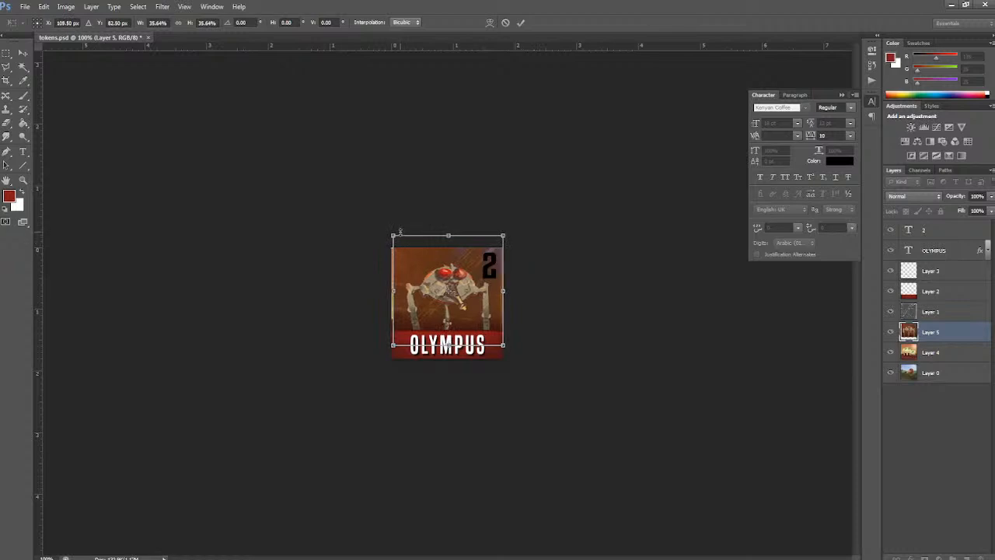
left_click_drag(393, 234, 391, 233)
key("Down")
key("Down")
key("Down")
key("Down")
key("Down")
key("Left")
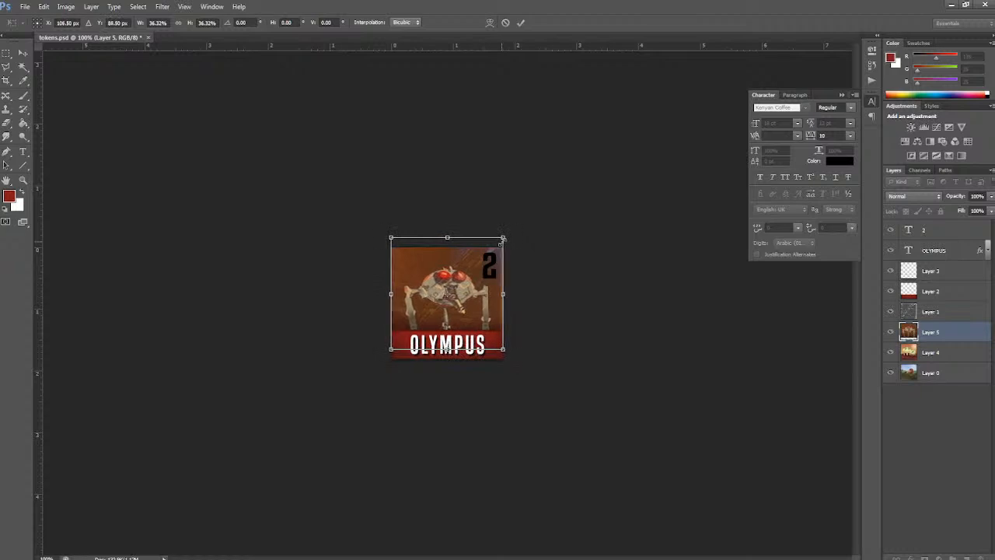
left_click(23, 52)
left_click(476, 210)
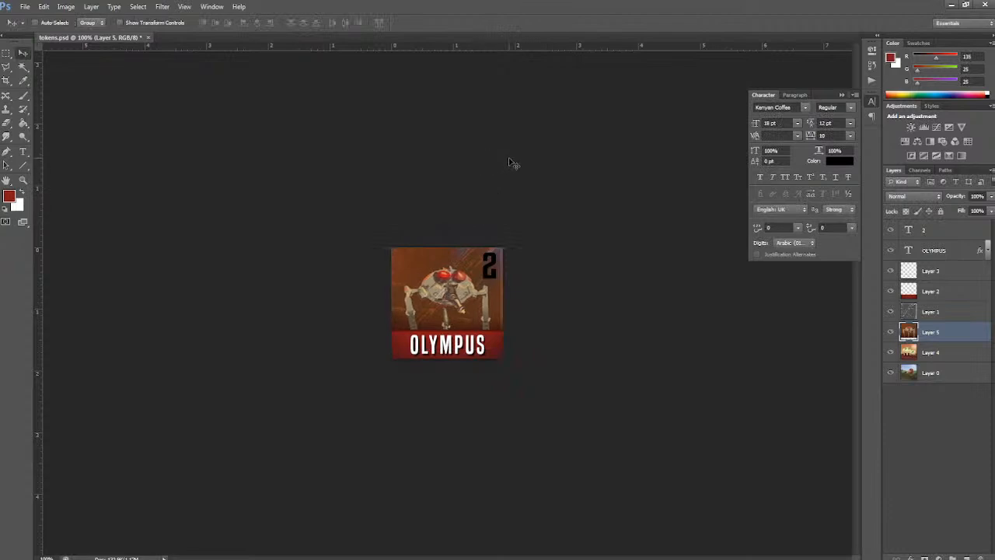
- Scale the Layer 1 texture overlay to 101.79% width and 100.89% height, and apply the transformation
left_click(949, 315)
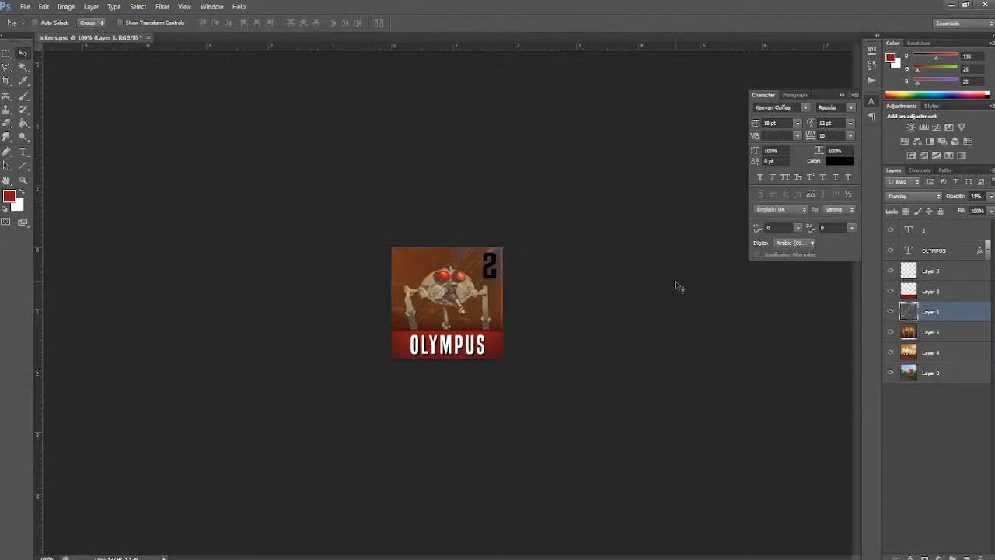
left_click(44, 6)
mouse_move(74, 211)
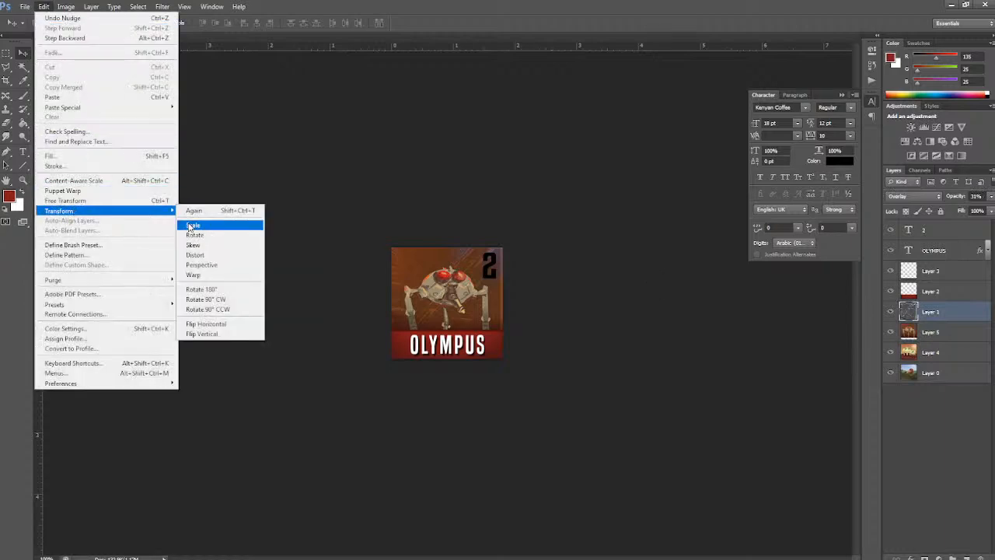
left_click(199, 225)
left_click_drag(504, 303, 506, 304)
left_click_drag(447, 241, 448, 238)
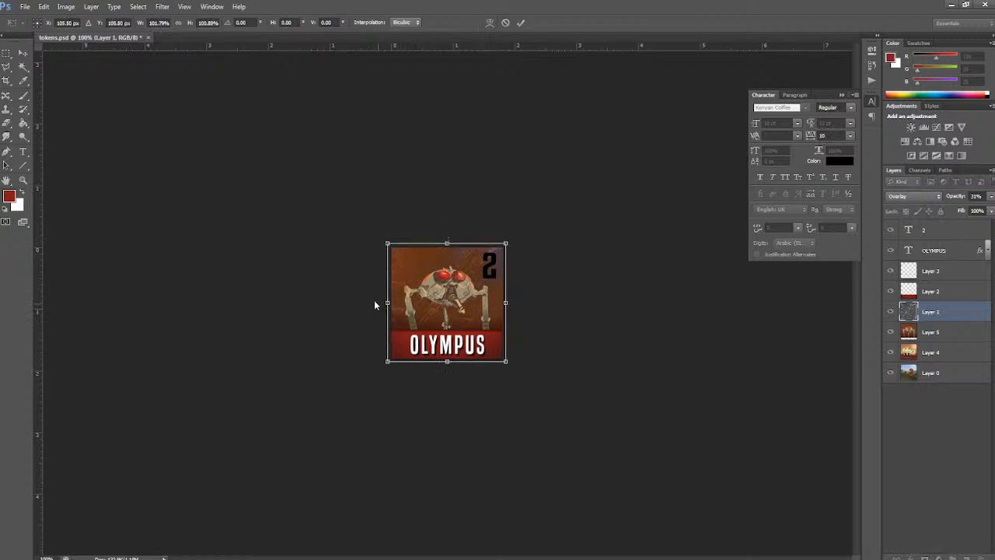
left_click(23, 52)
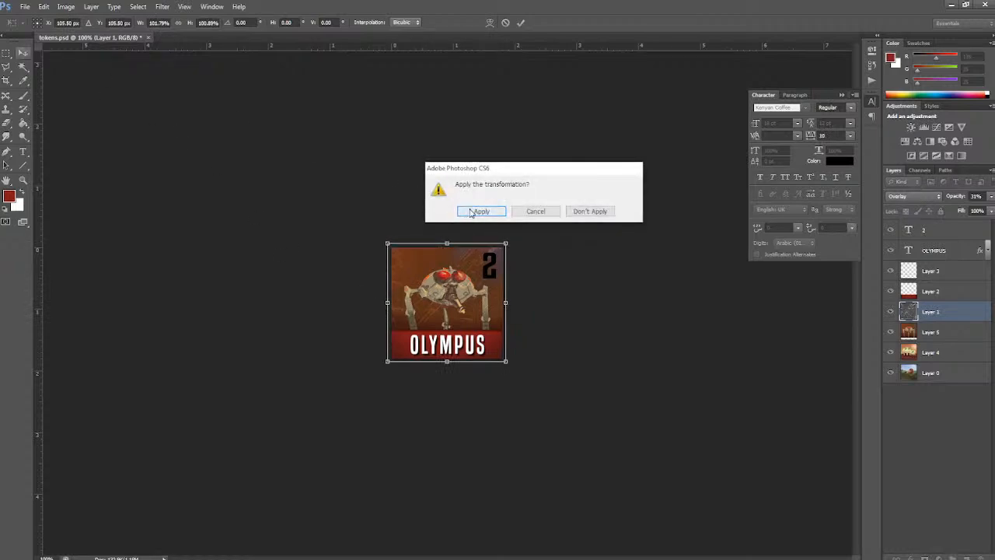
left_click(471, 212)
- Set the Vibrance of the tripod picture on Layer 5 to -40 and lower its Saturation slightly
left_click(931, 331)
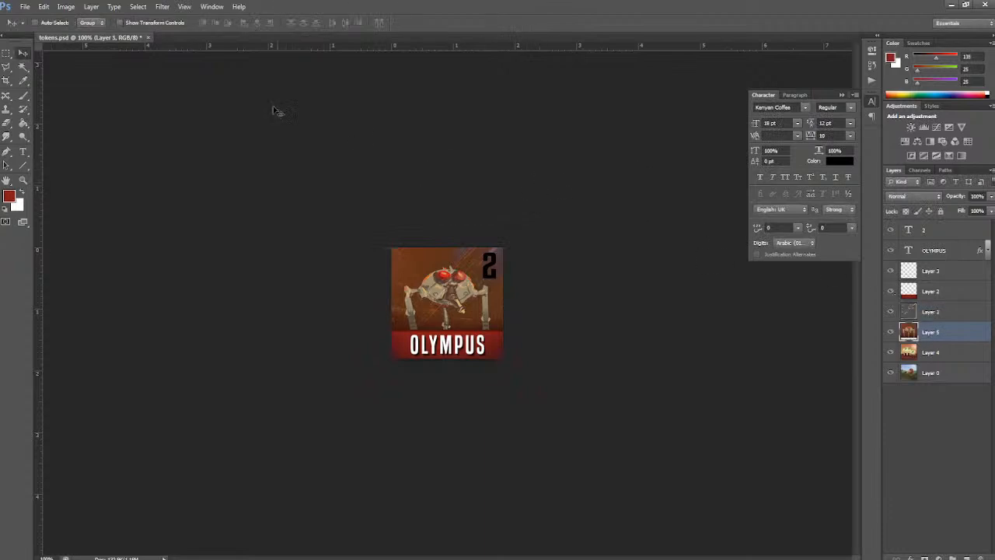
left_click(66, 7)
mouse_move(80, 34)
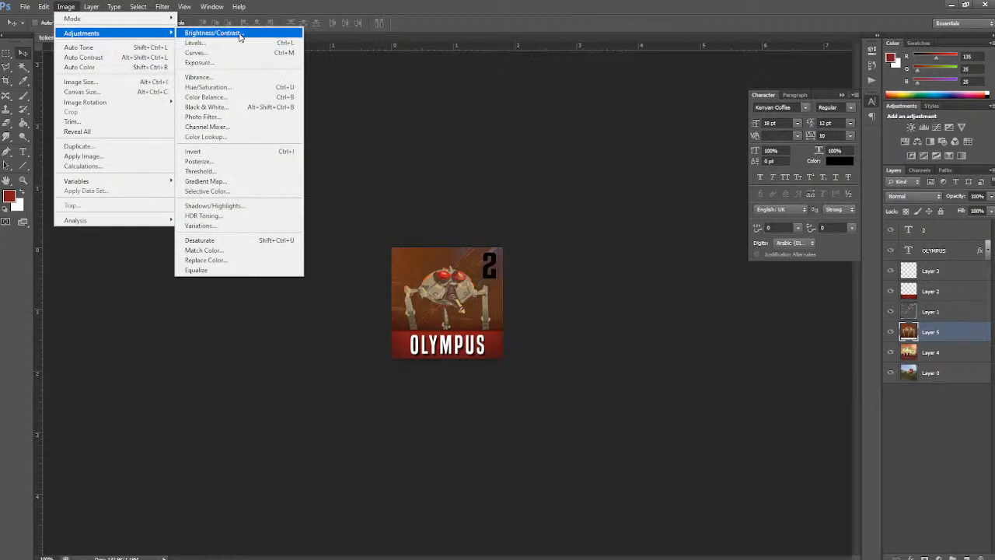
left_click(204, 77)
left_click_drag(674, 262, 654, 267)
left_click(675, 293)
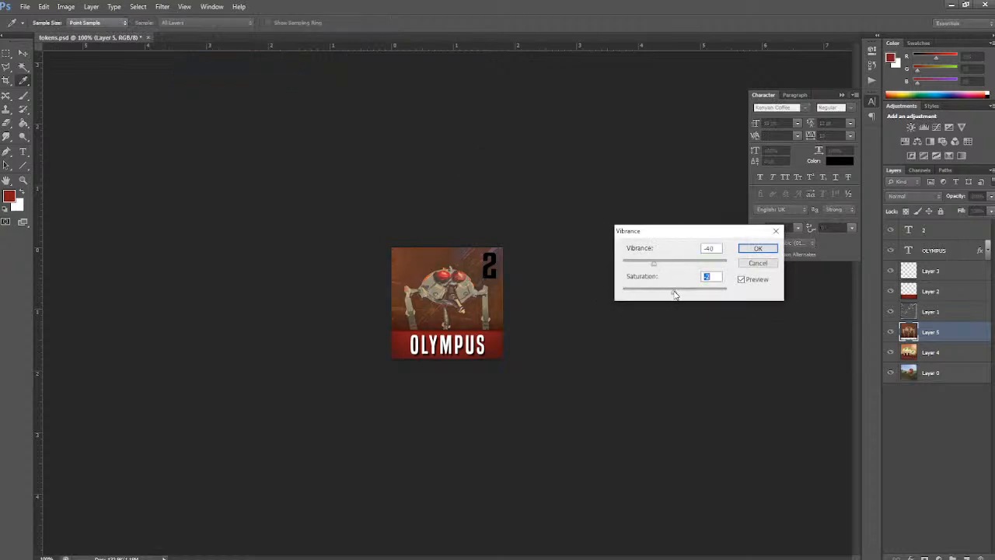
left_click(752, 249)
- Apply Brightness/Contrast to the tripod picture on Layer 5 with Brightness 8 and Contrast 52
left_click(66, 7)
mouse_move(86, 33)
left_click(207, 33)
left_click_drag(666, 225, 669, 225)
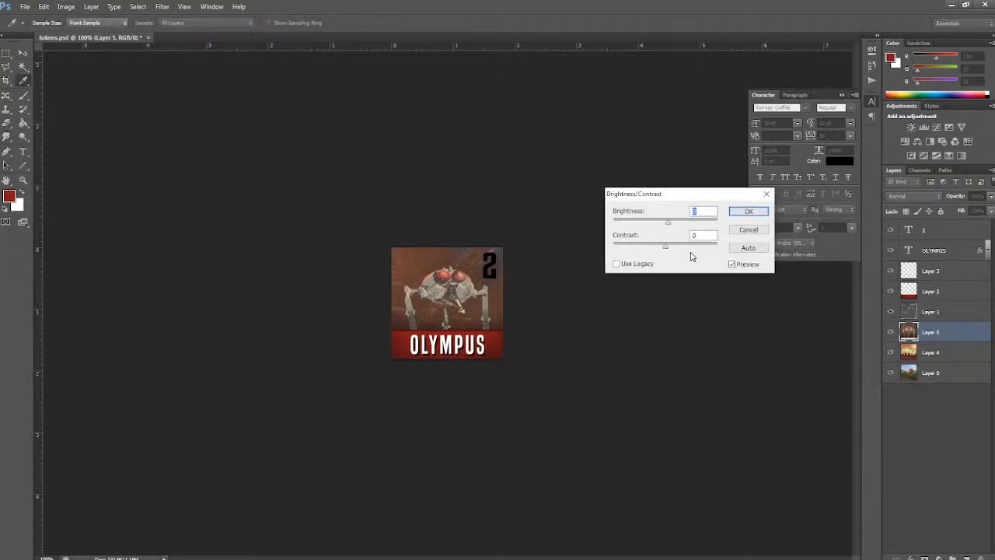
left_click_drag(666, 247, 693, 253)
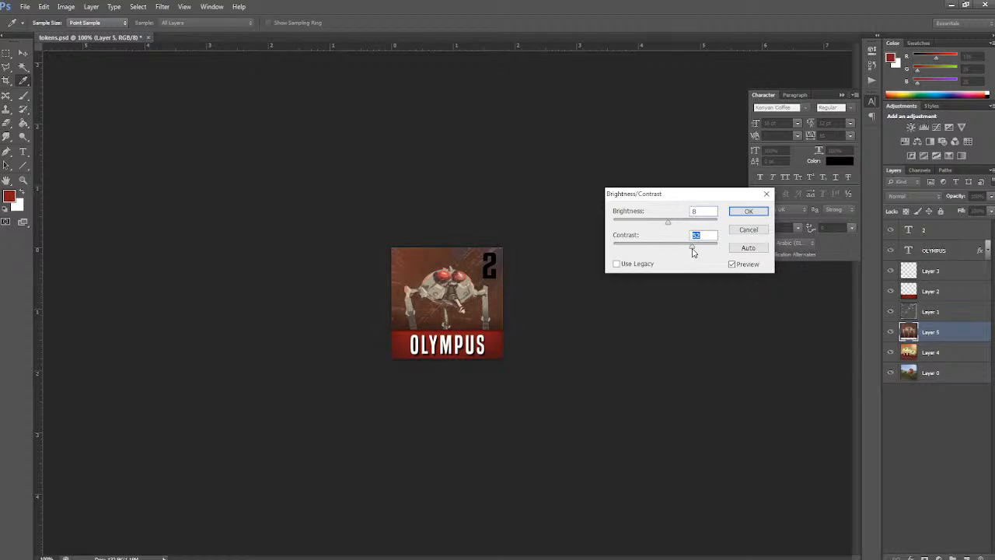
left_click(742, 213)
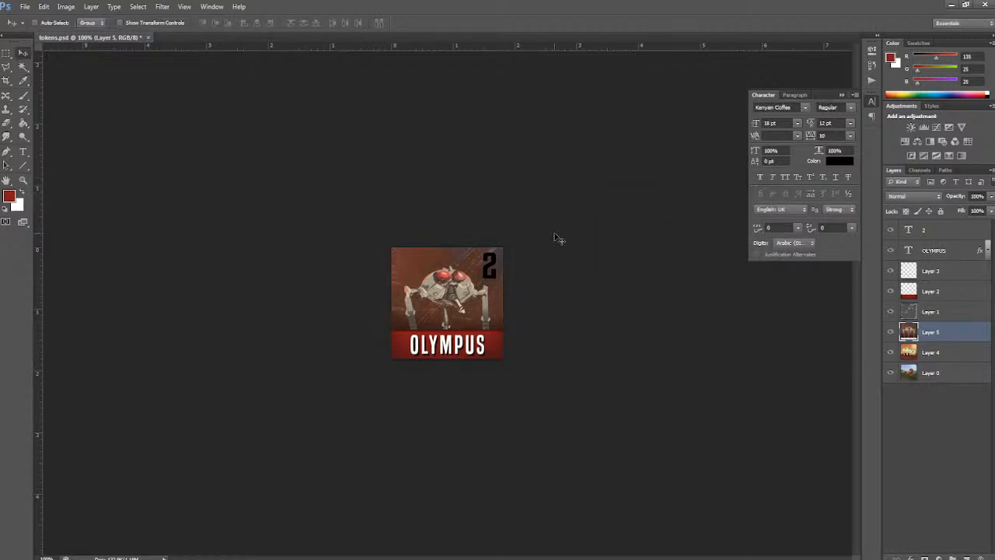
key("ctrl+plus")
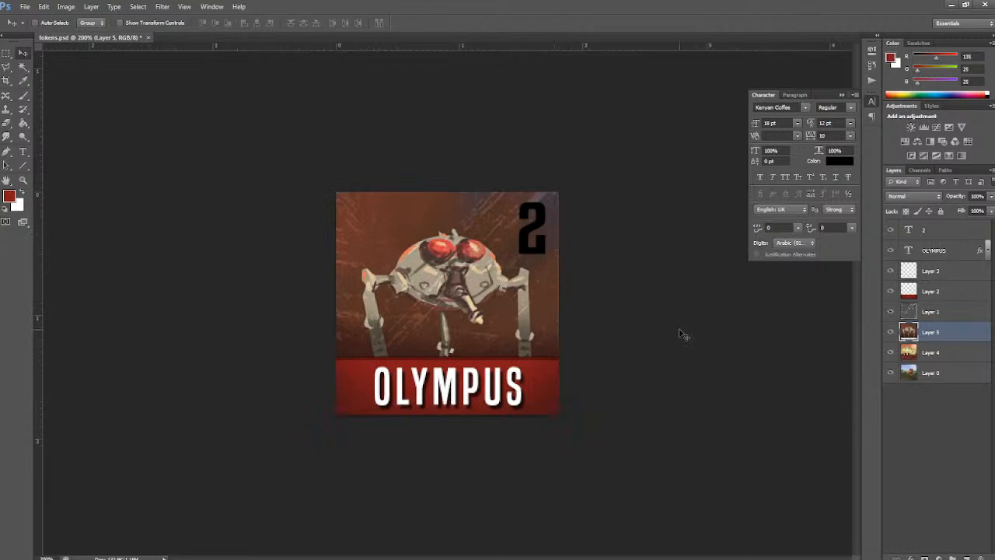
key("ctrl+minus")
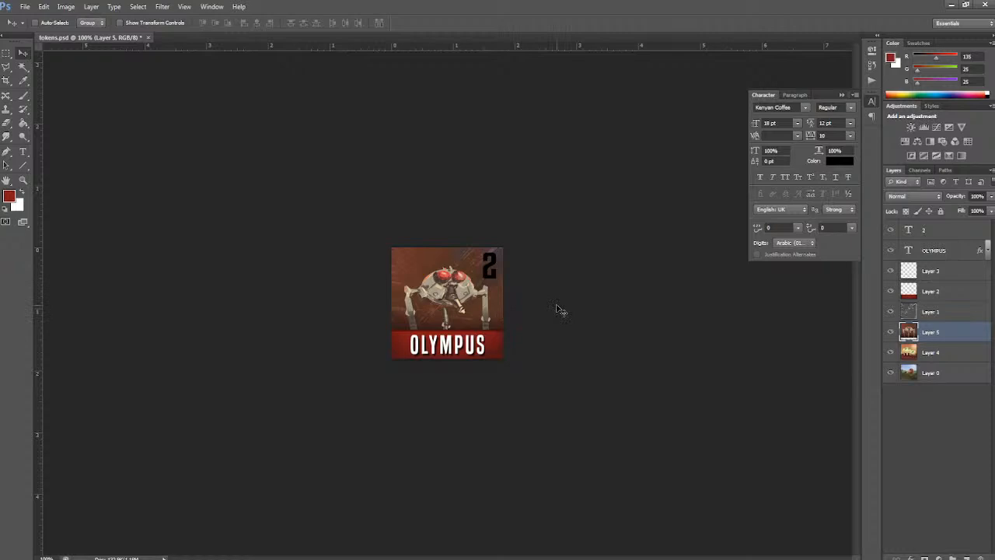
- Shift the Color Balance of Layer 5 towards blue, set the Shadows cyan–red level to +45, and apply it
left_click(66, 6)
mouse_move(116, 32)
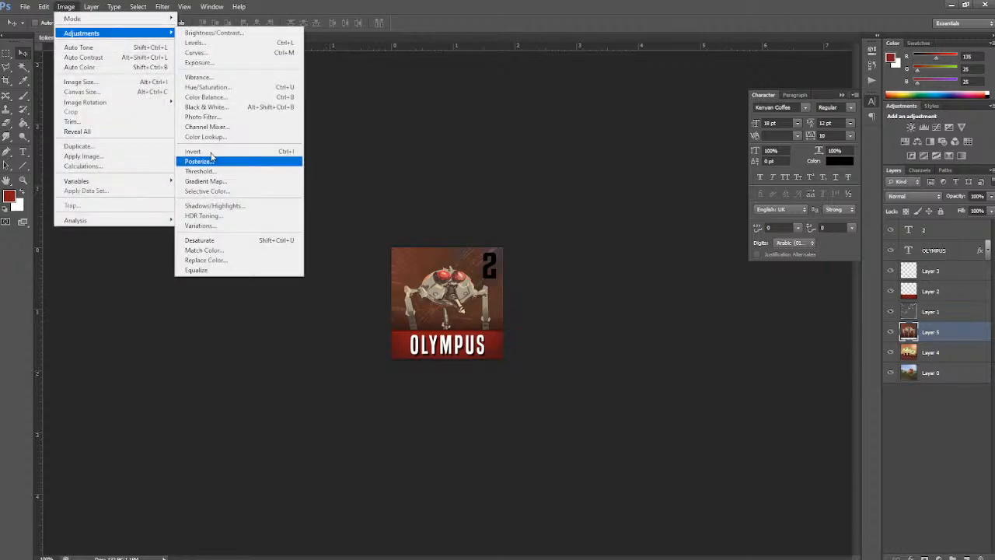
left_click(208, 97)
left_click_drag(688, 385, 720, 410)
left_click(625, 438)
left_click_drag(690, 381, 717, 385)
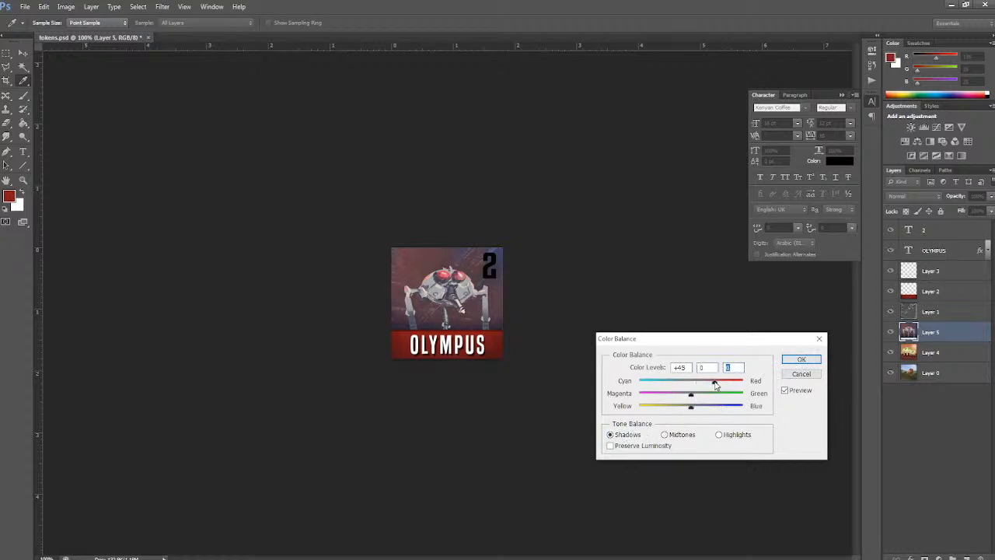
left_click(801, 359)
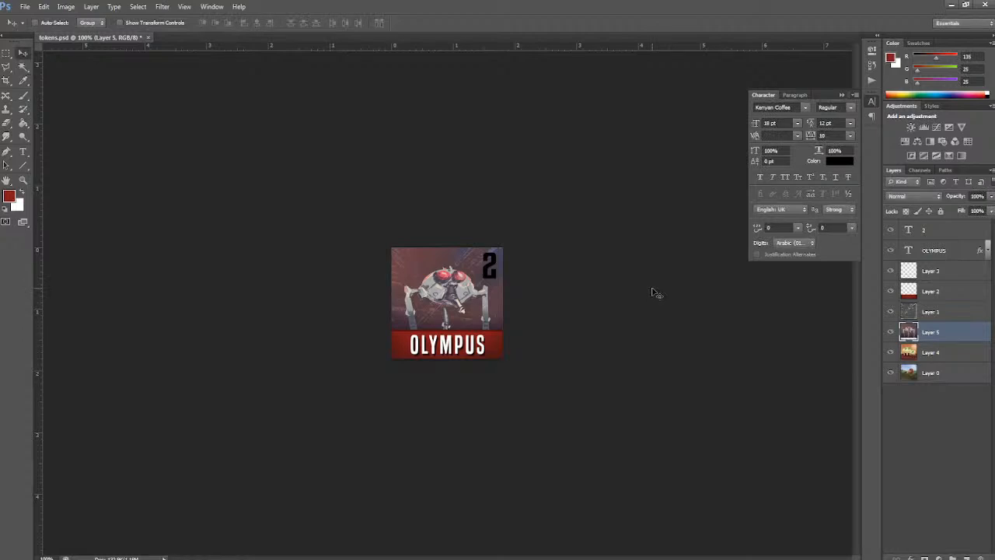
- Set the foreground colour to a very dark violet, R 15, G 10, B 32
key("ctrl+plus")
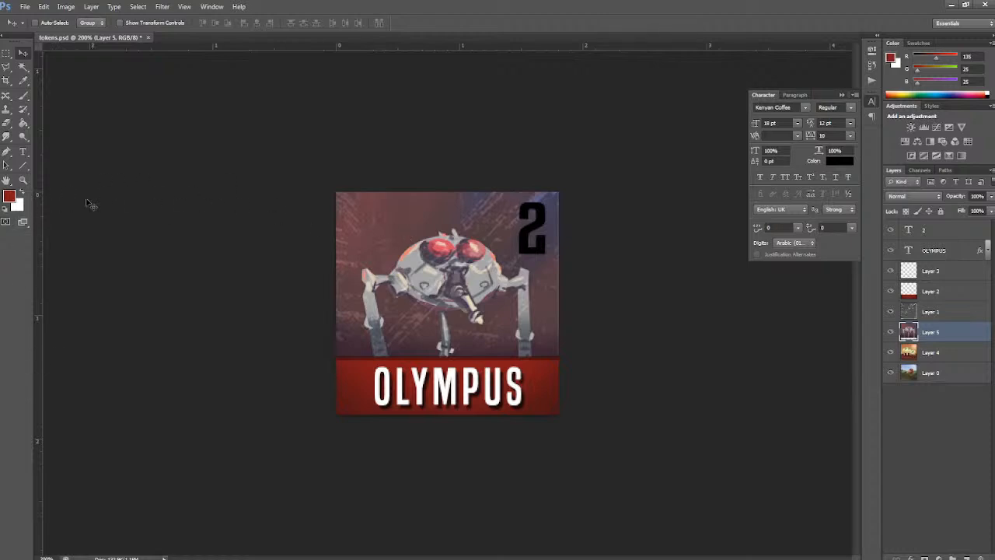
left_click(11, 198)
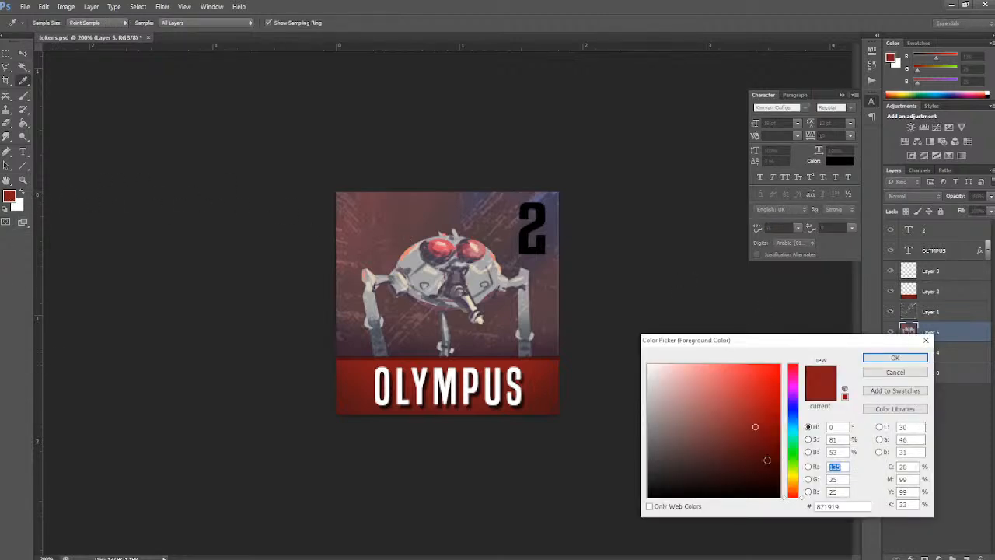
left_click(795, 405)
left_click(755, 458)
left_click_drag(755, 459, 737, 480)
left_click(895, 358)
- Paint dark shading along the tripod's legs, body underside and eye edges on Layer 5 with a reduced brush size
left_click(24, 108)
left_click(46, 24)
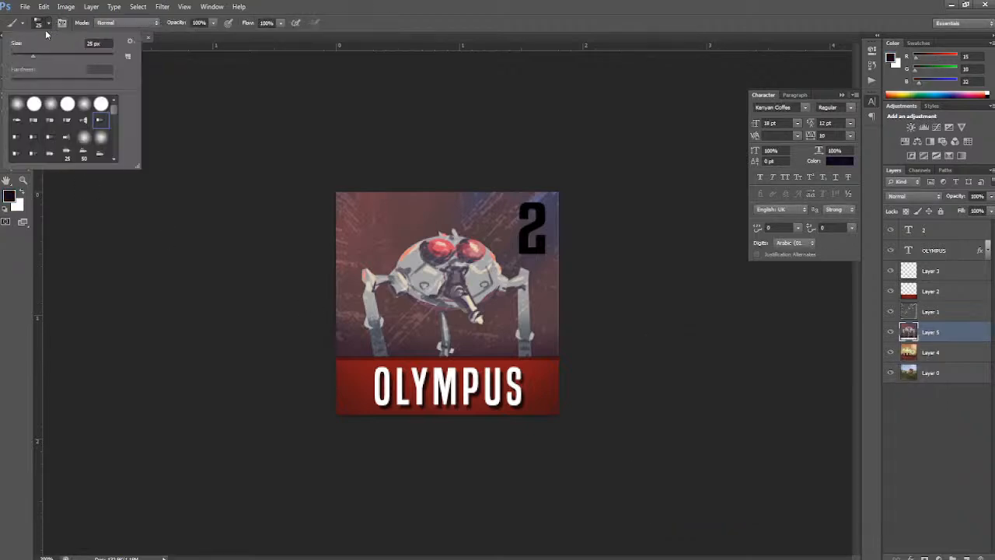
left_click_drag(30, 56, 16, 60)
left_click(372, 334)
mouse_move(365, 325)
left_mouse_down()
mouse_move(371, 332)
mouse_move(378, 286)
mouse_move(384, 355)
left_mouse_up()
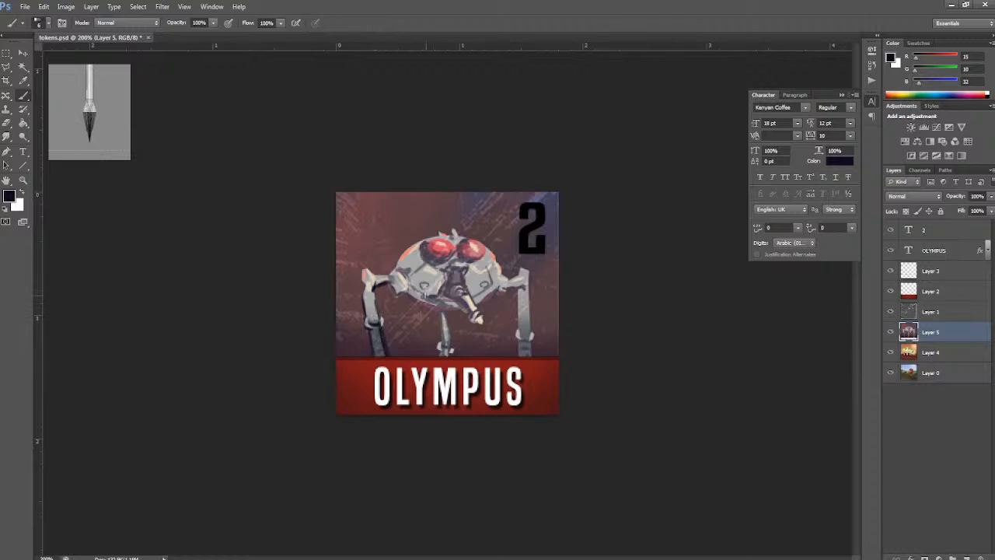
mouse_move(394, 289)
left_mouse_down()
mouse_move(457, 311)
mouse_move(440, 295)
mouse_move(454, 268)
mouse_move(425, 246)
mouse_move(431, 258)
mouse_move(425, 248)
mouse_move(474, 265)
left_mouse_up()
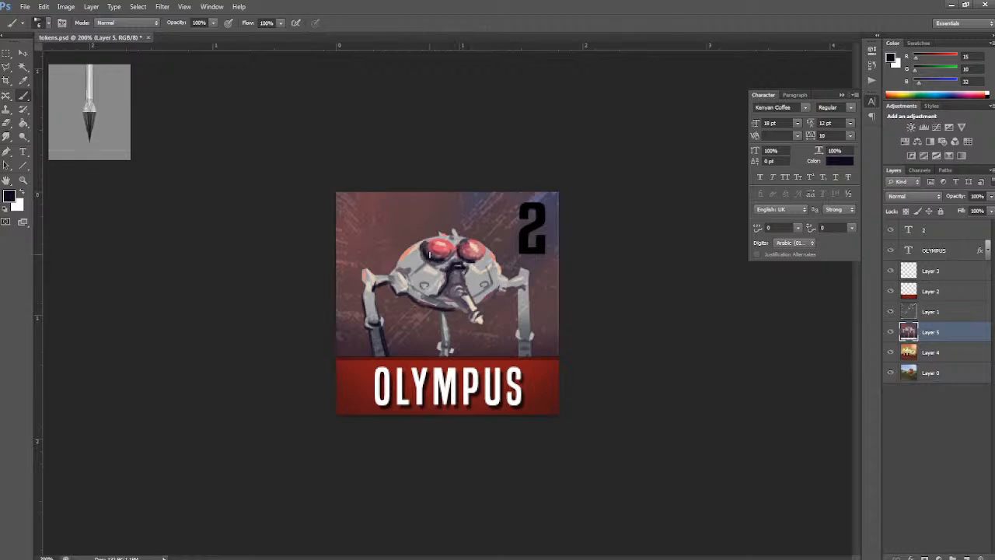
mouse_move(431, 251)
left_mouse_down()
mouse_move(465, 259)
mouse_move(457, 299)
mouse_move(448, 292)
mouse_move(456, 282)
mouse_move(480, 321)
mouse_move(437, 360)
left_mouse_up()
mouse_move(500, 289)
left_mouse_down()
mouse_move(482, 304)
mouse_move(518, 289)
mouse_move(518, 337)
mouse_move(529, 347)
mouse_move(519, 361)
mouse_move(531, 356)
mouse_move(528, 322)
mouse_move(529, 339)
left_mouse_up()
left_click_drag(529, 283, 531, 335)
- Step back through the last brush strokes on the tripod's leg in the history and reapply them for comparison
key("ctrl+z")
key("ctrl+z")
key("ctrl+z")
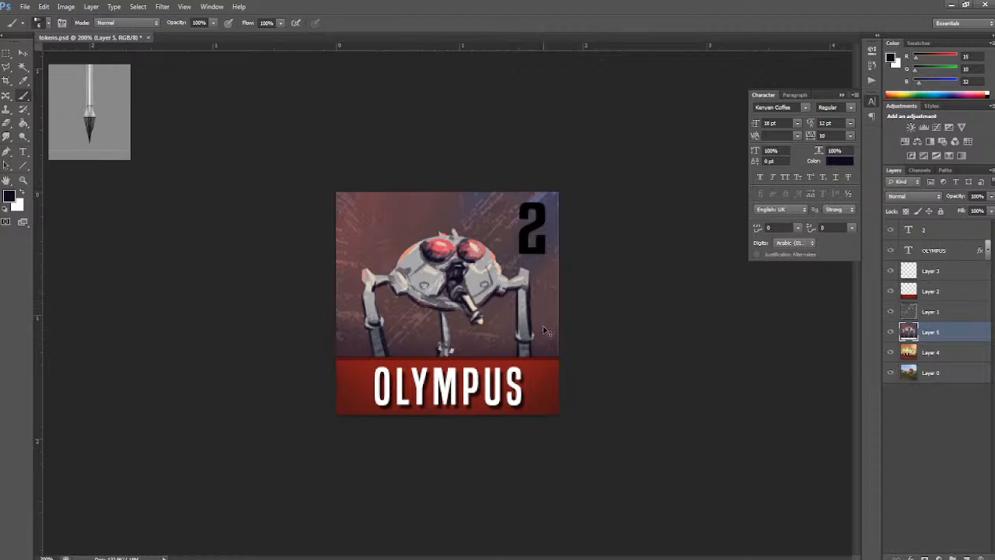
left_click(872, 79)
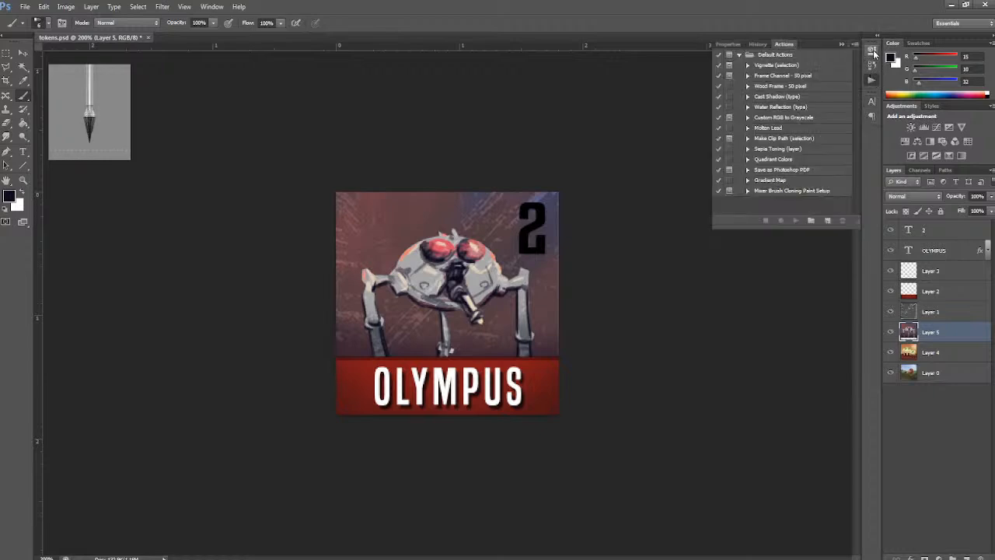
left_click(873, 50)
left_click(758, 196)
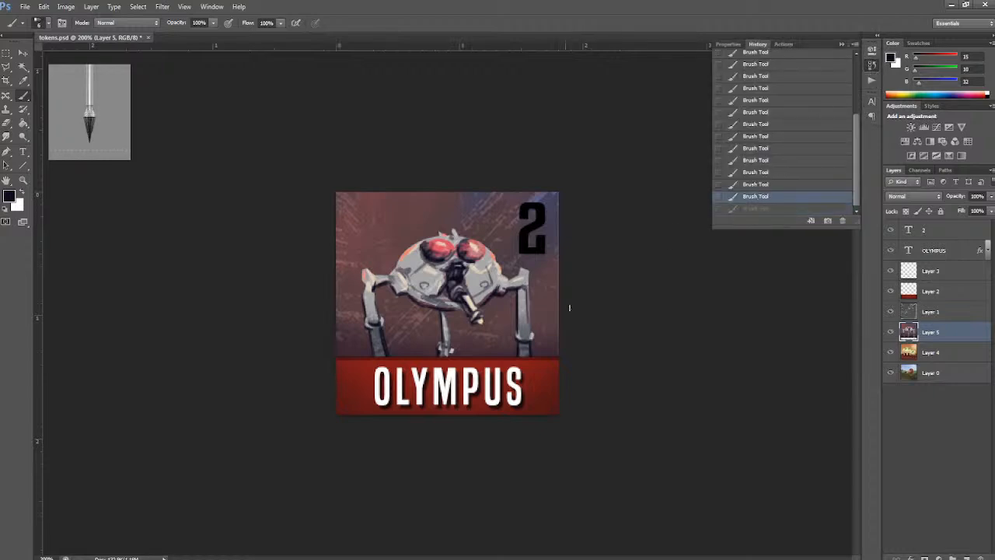
key("ctrl+alt+z")
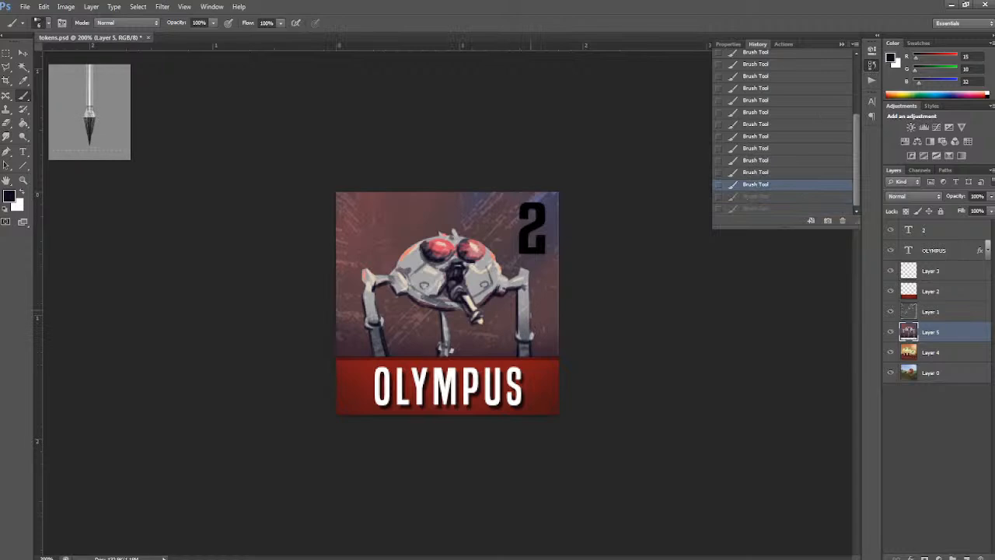
key("ctrl+shift+z")
key("ctrl+shift+z")
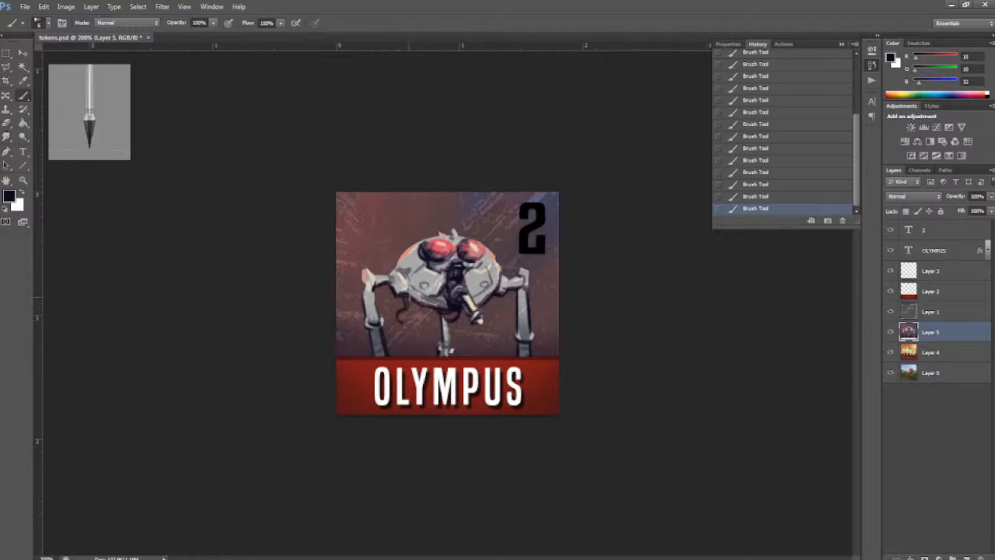
- Paint dark curling tentacles below the tripod's body, and sample the banner's dark red as the foreground colour
left_click_drag(405, 312, 399, 320)
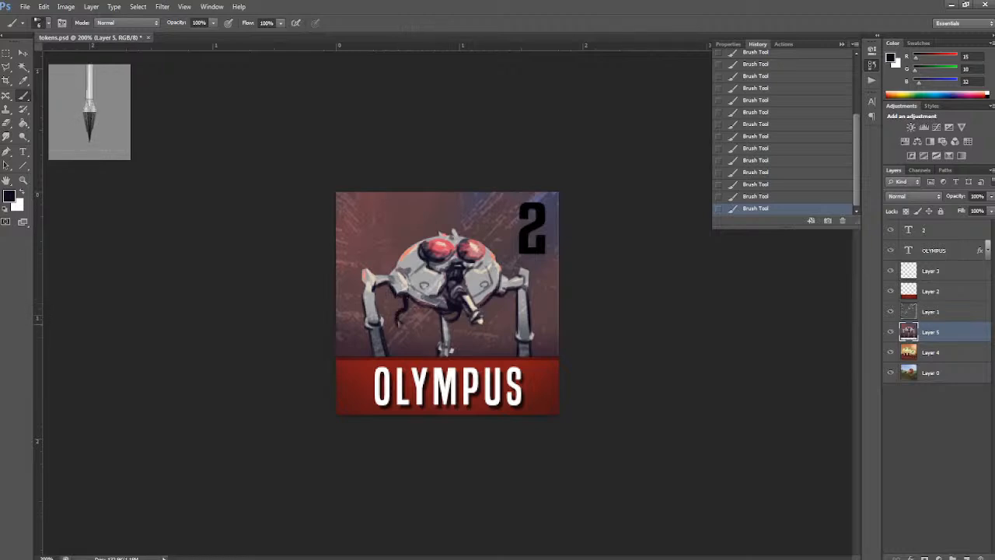
mouse_move(399, 324)
left_mouse_down()
mouse_move(409, 330)
mouse_move(413, 310)
left_mouse_up()
key("ctrl+minus")
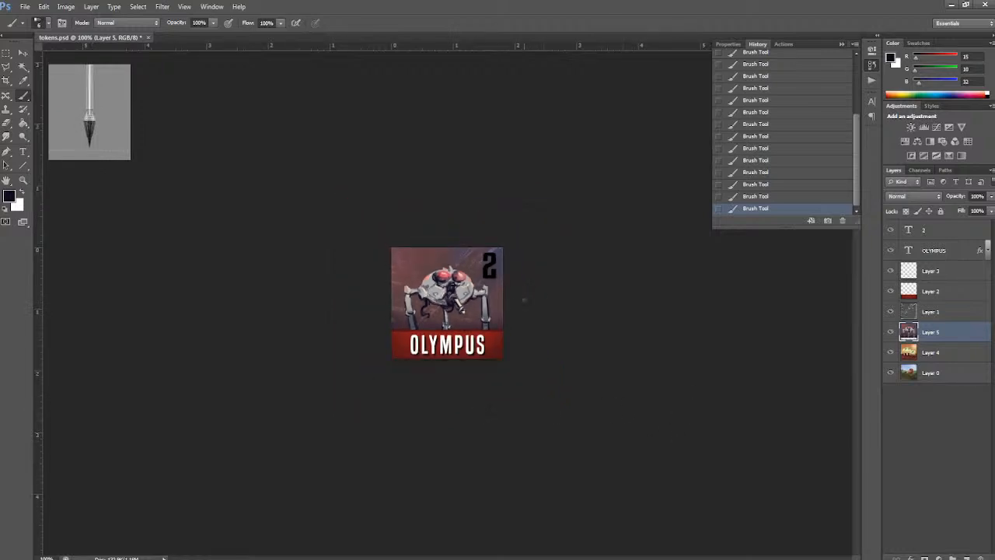
left_click(406, 345, "alt")
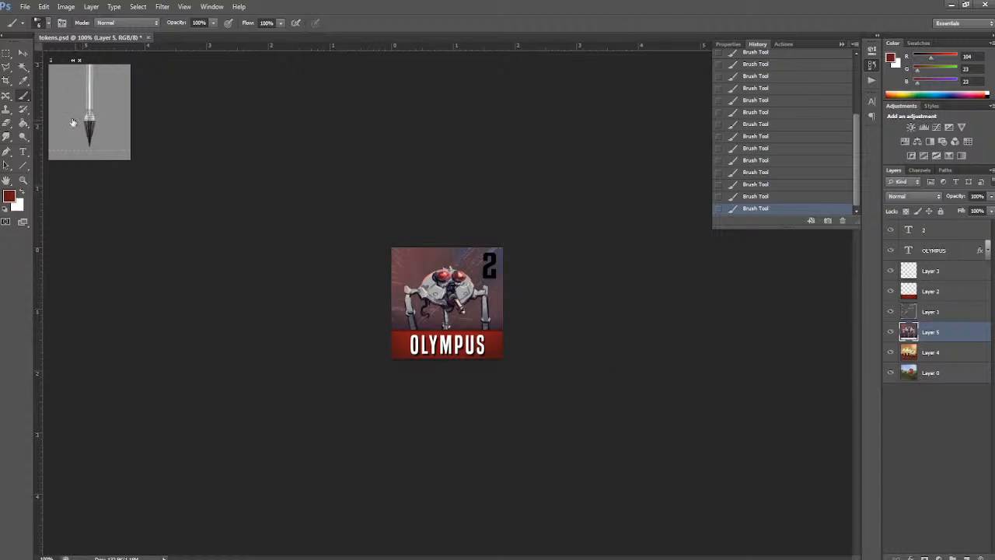
- Lighten the background around the number 2 and along the picture's upper edge with the Dodge tool at Midtones, 100% exposure
left_click(27, 135)
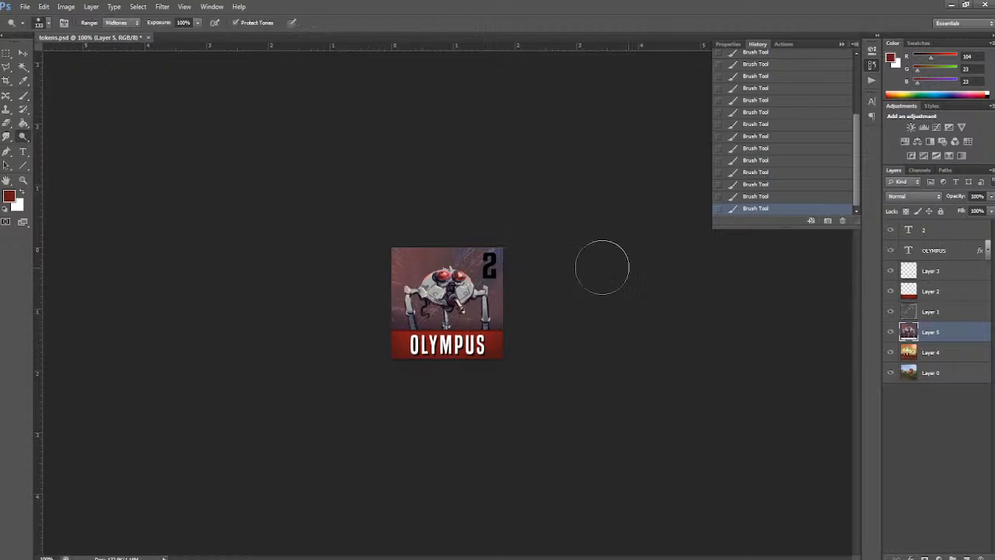
left_click(497, 262)
left_click(487, 259)
left_click(508, 264)
left_click(507, 278)
left_click(496, 247)
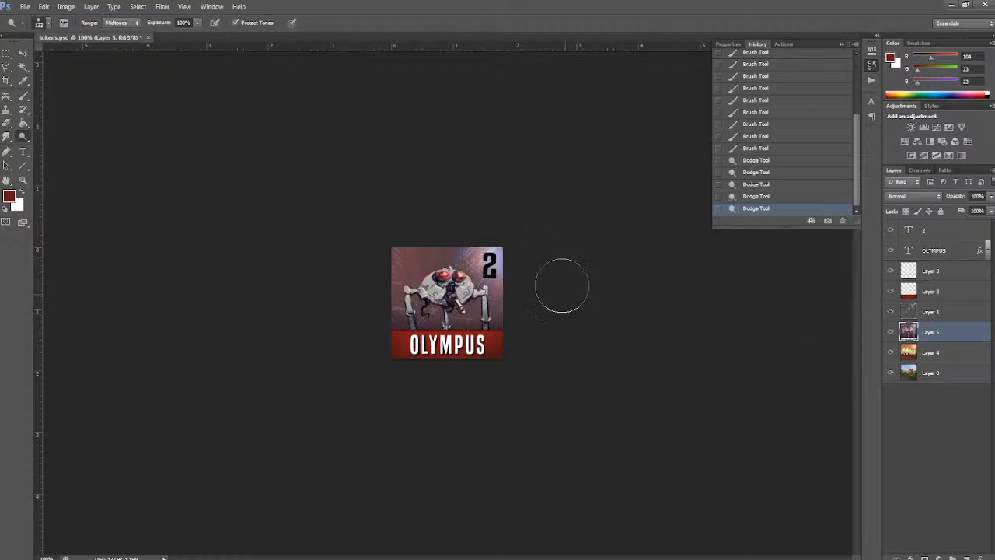
left_click(473, 250)
left_click(398, 252)
left_click(449, 248)
left_click(394, 271)
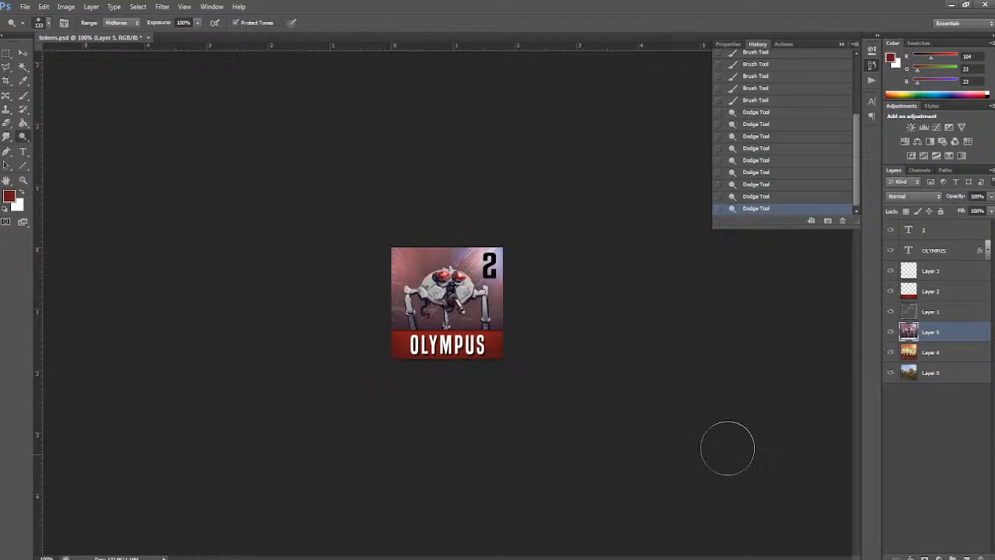
- Save tokens.psd and switch to the Move tool
key("ctrl+s")
left_click(22, 151)
left_click(22, 52)
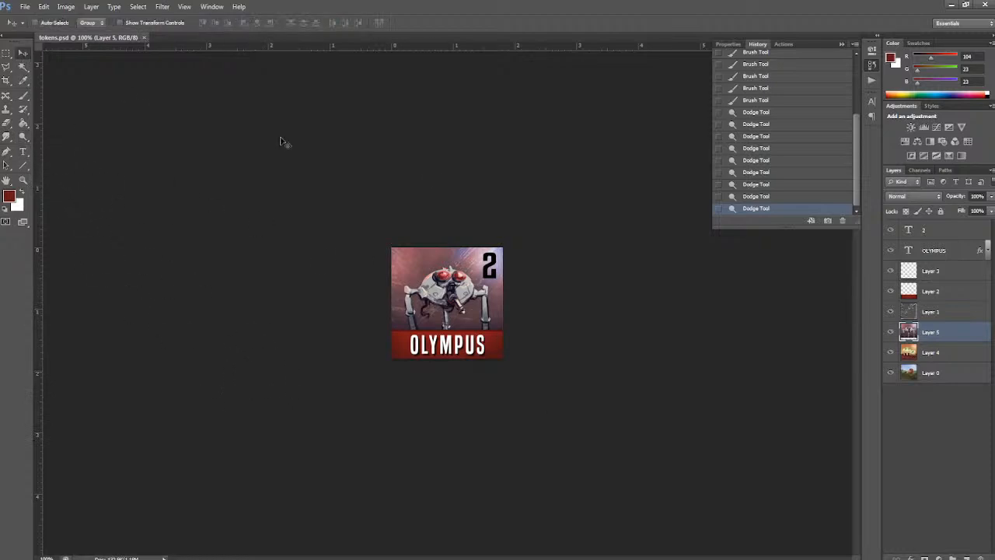
- Duplicate the number 2 text layer and hide the original
left_click_drag(942, 234, 963, 552)
left_click(891, 250)
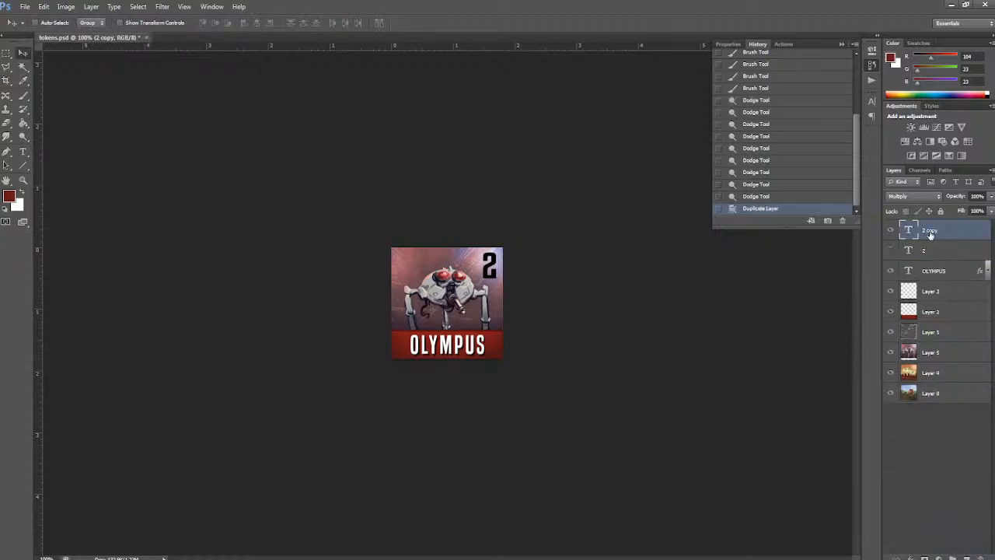
- Try white (ffffff) as the duplicated number's text colour, and set its blending mode to Normal
double_click(909, 230)
left_click(331, 23)
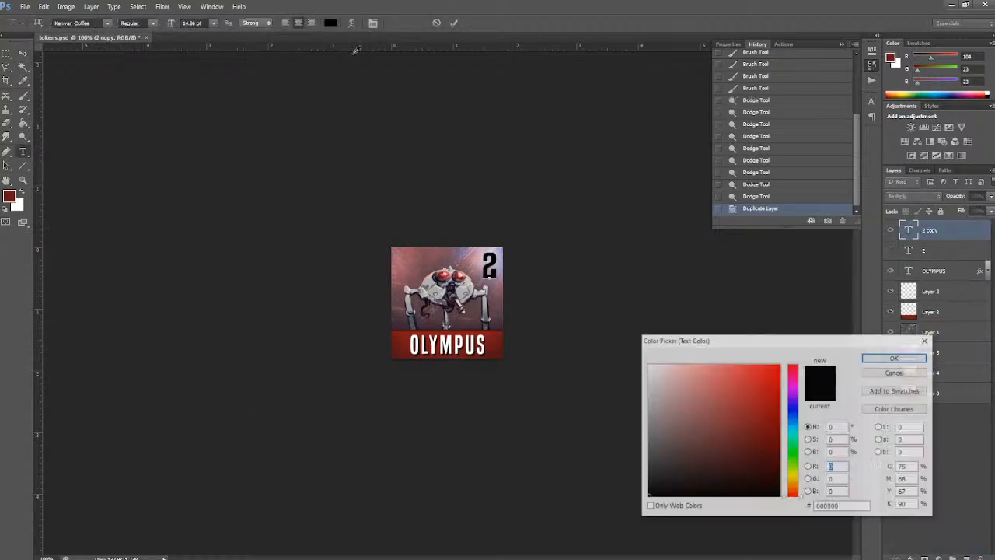
left_click_drag(770, 410, 811, 357)
mouse_move(762, 403)
left_mouse_down()
mouse_move(767, 422)
mouse_move(748, 443)
mouse_move(599, 340)
left_mouse_up()
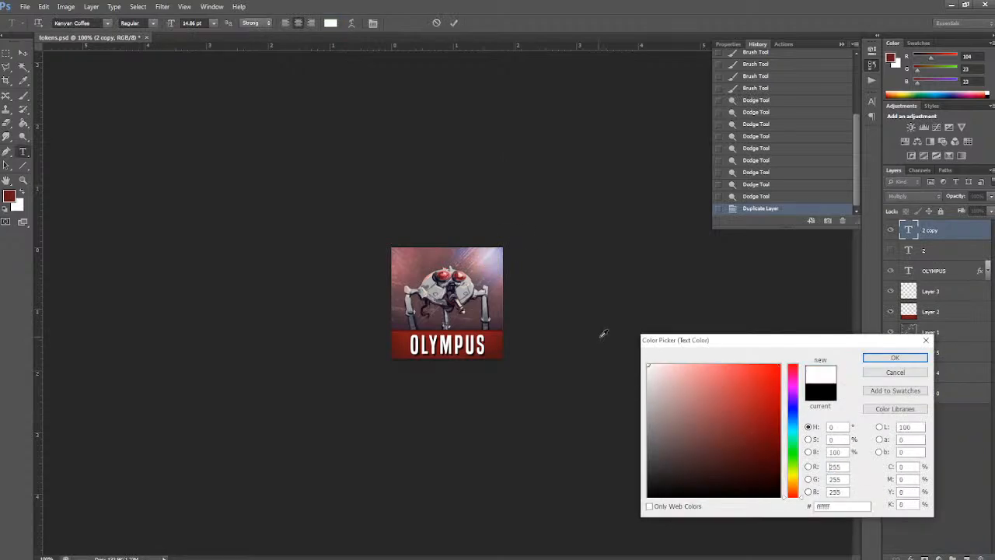
left_click(895, 358)
left_click(914, 196)
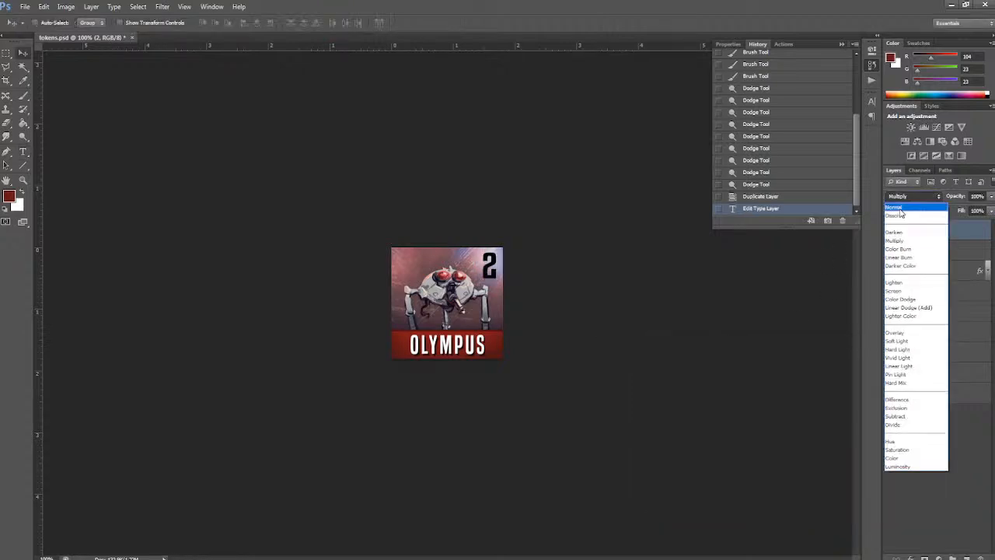
left_click(900, 208)
- Try white and bright red (ff0000) as the duplicated number's text colour, and cancel the colour change
double_click(908, 230)
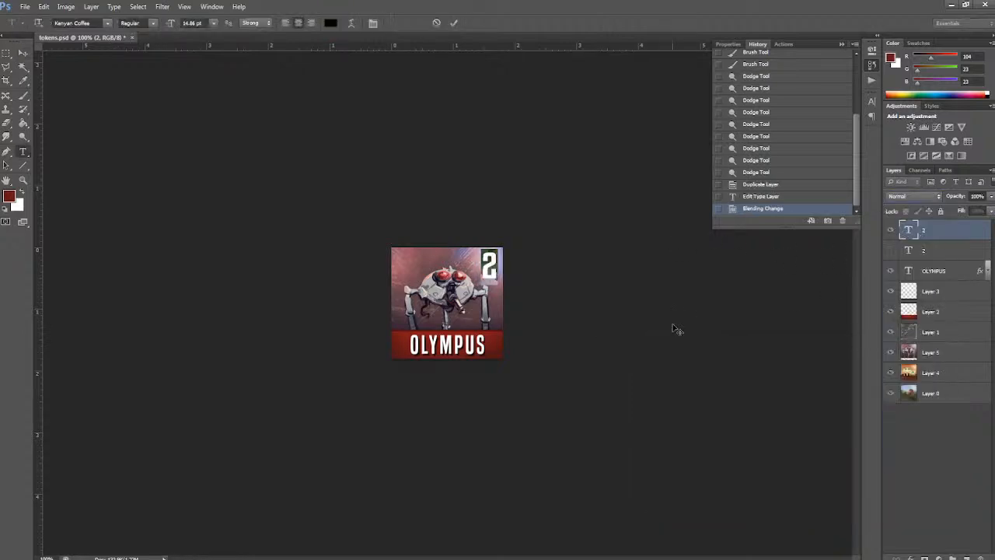
left_click(331, 23)
left_click_drag(689, 361, 648, 364)
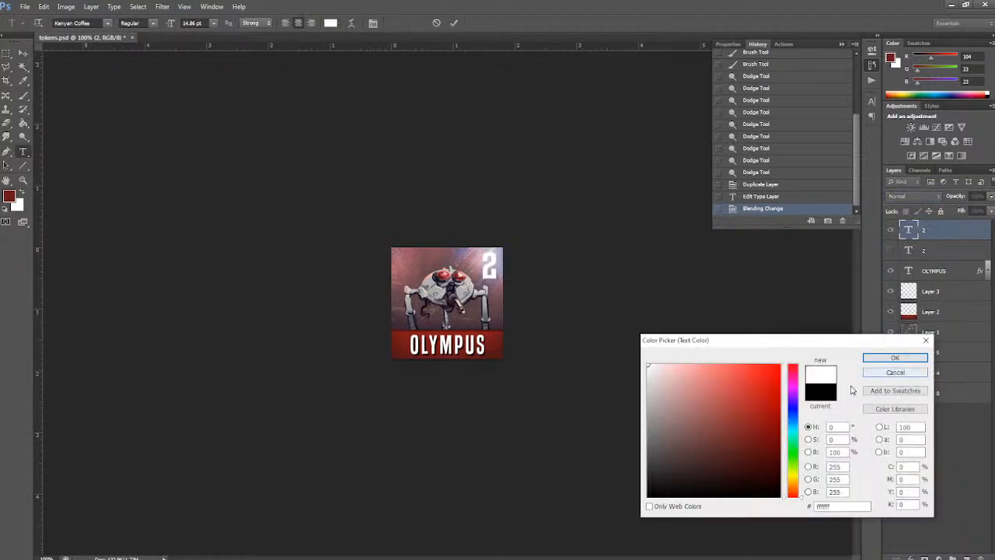
left_click_drag(762, 414, 813, 362)
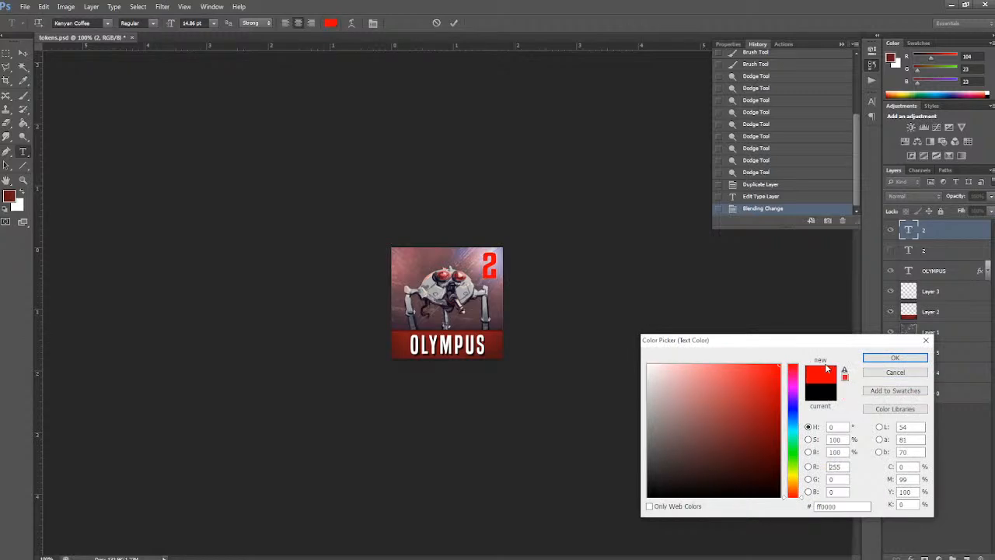
left_click(885, 377)
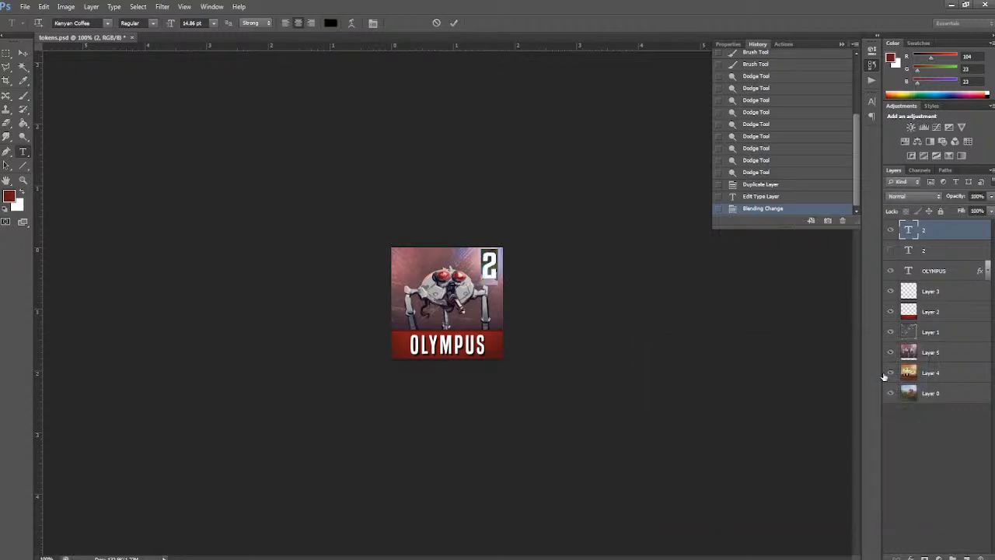
- Hide the duplicated number layer, show the original number layer, and change its text to 4
left_click(891, 231)
left_click(890, 250)
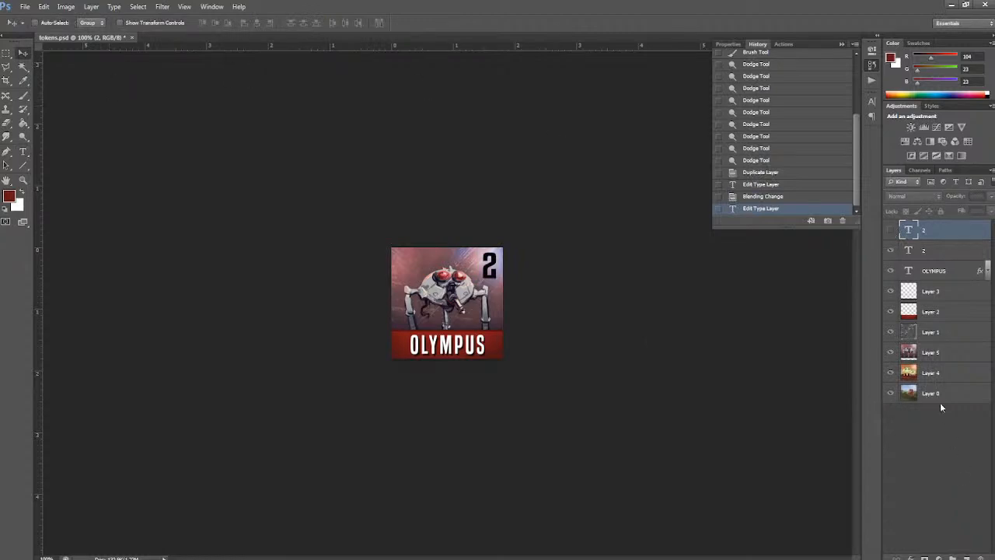
double_click(909, 250)
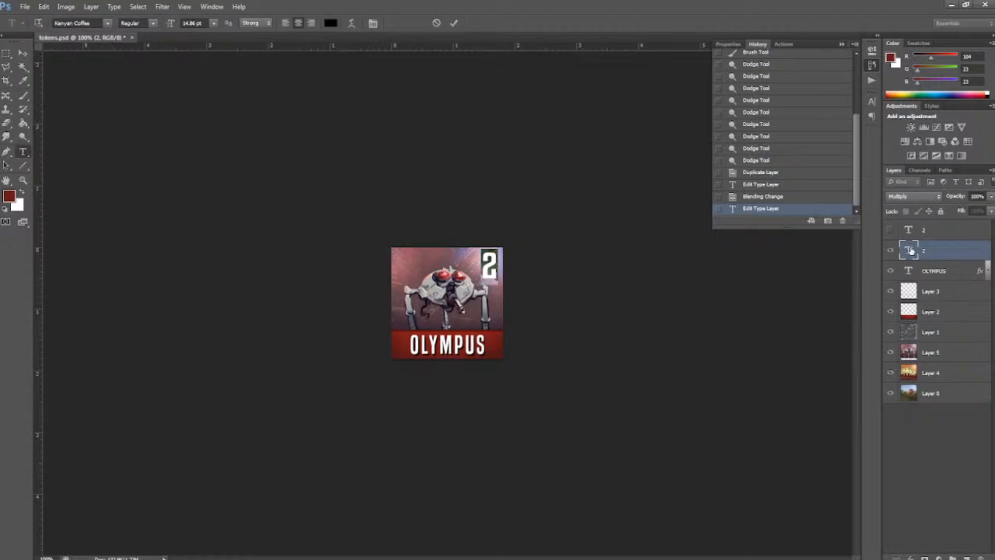
type("4")
left_click(23, 52)
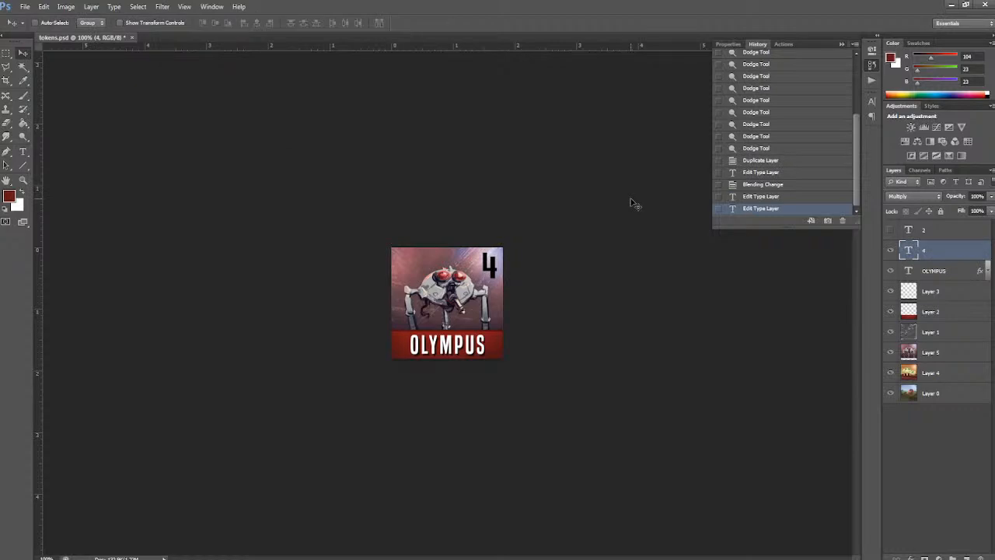
- Replace the OLYMPUS name text on the token with ALBA
left_click(23, 152)
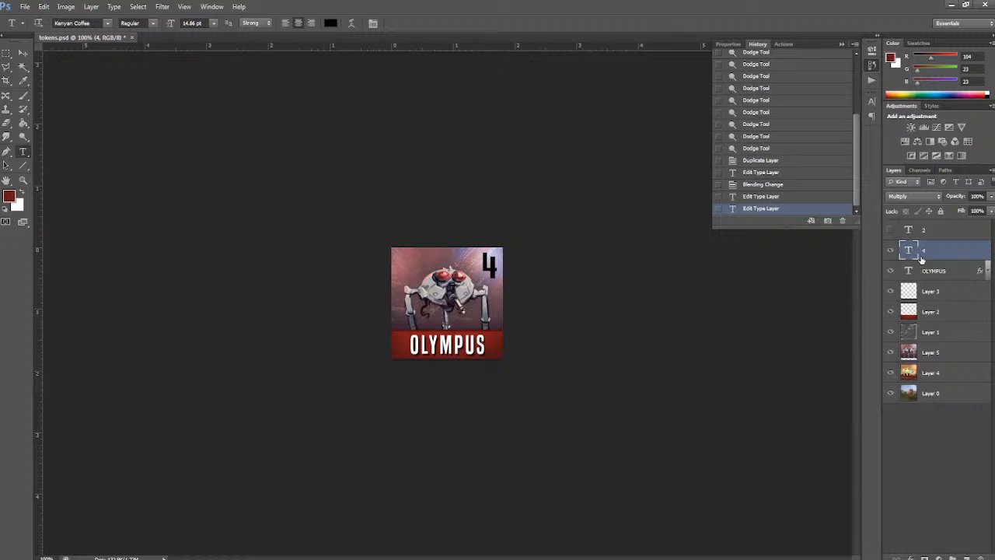
left_click_drag(485, 346, 395, 342)
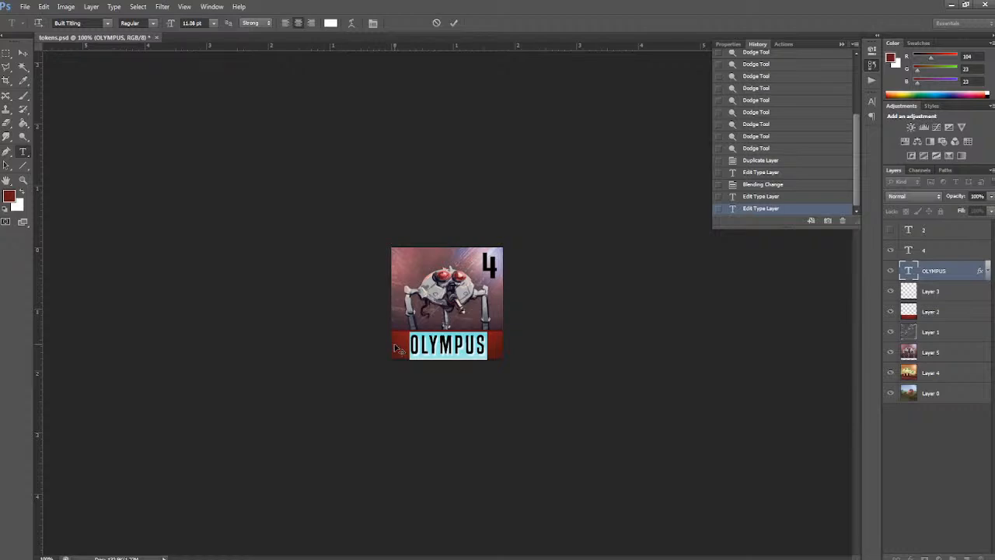
type("ALBA")
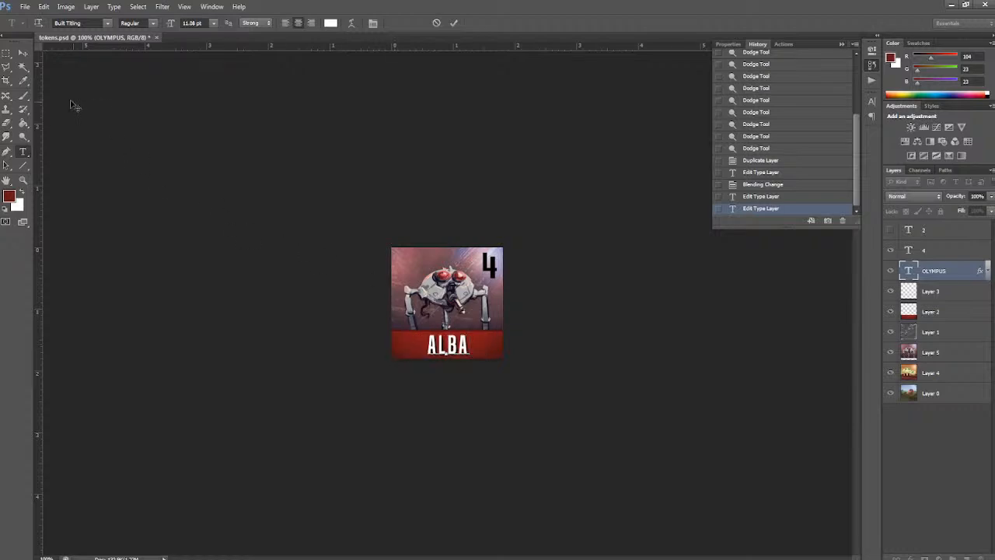
left_click(23, 53)
- Try 5 as the token's number, and revert the history to the blending change before the name and number edits
left_click(23, 152)
double_click(491, 264)
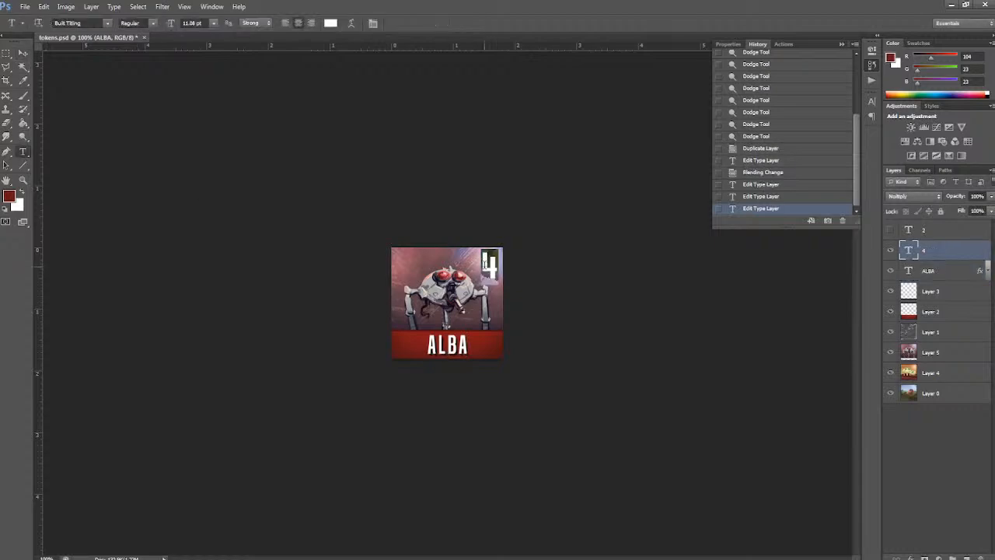
type("5")
left_click(23, 52)
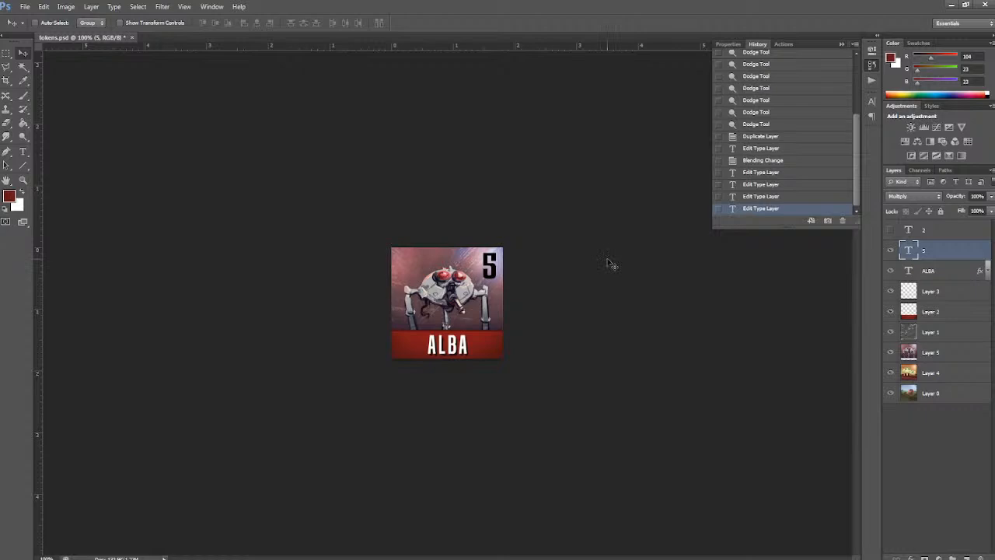
key("ctrl+z")
left_click(754, 173)
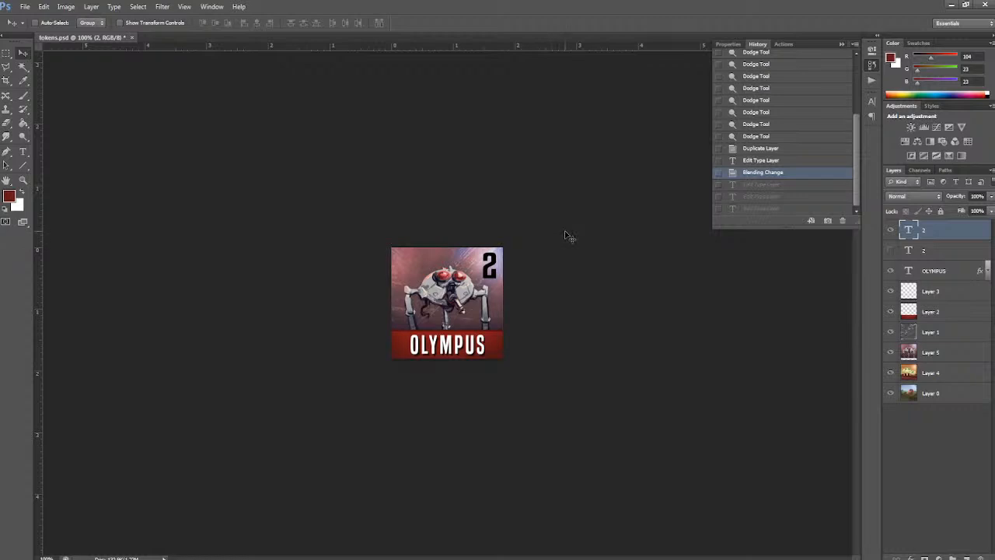
- Save tokens.psd, and save a JPEG copy as tokens.jpg in the WoW folder at Maximum quality with Baseline Optimized format
left_click(25, 6)
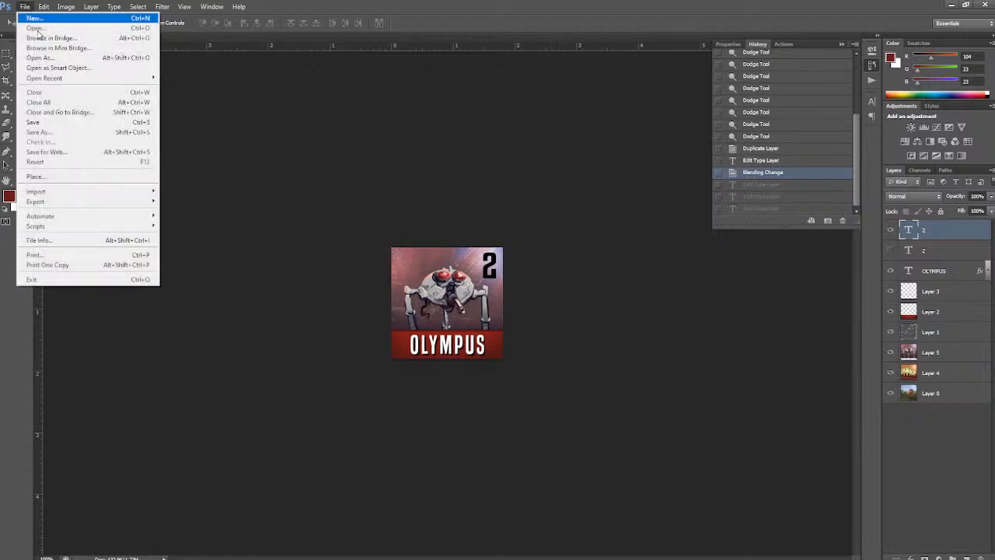
left_click(41, 122)
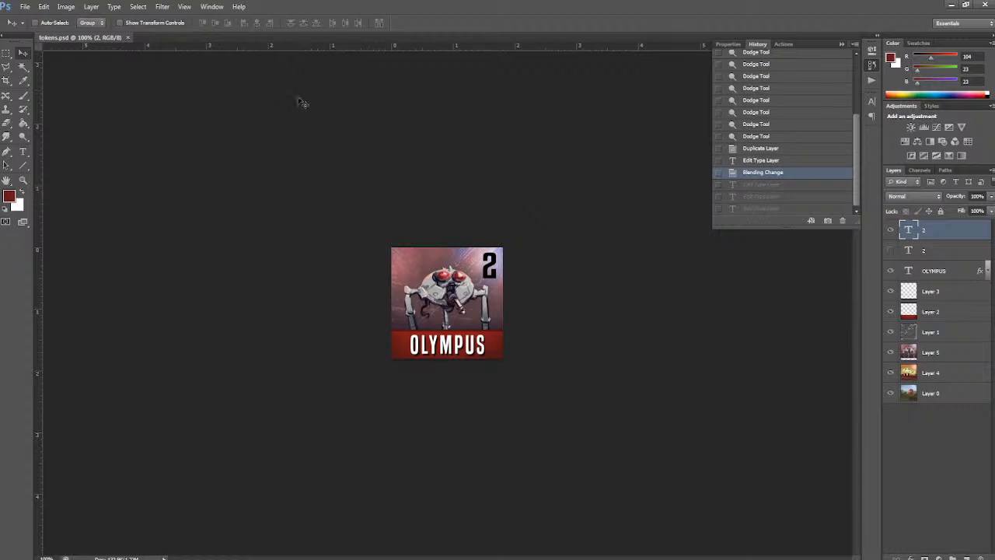
left_click(28, 9)
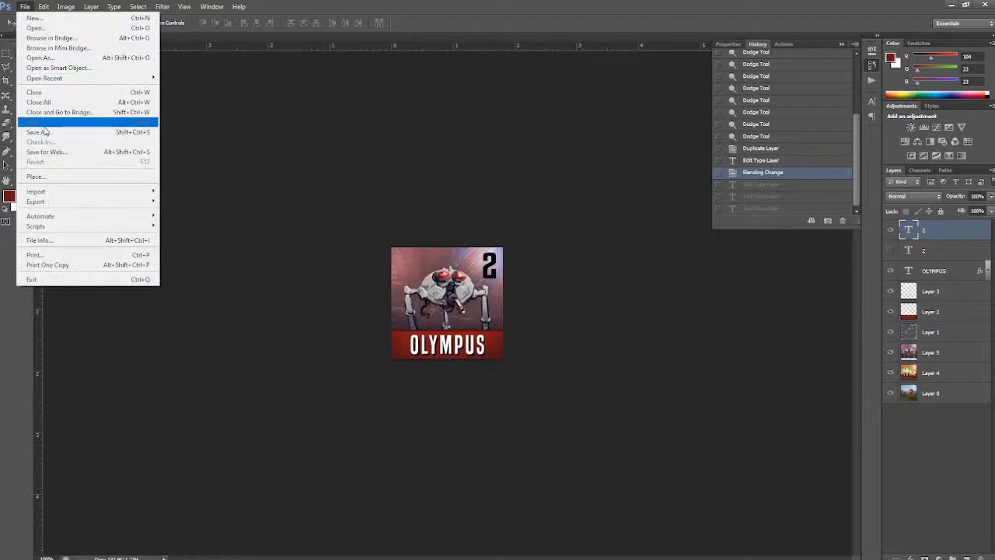
mouse_move(56, 202)
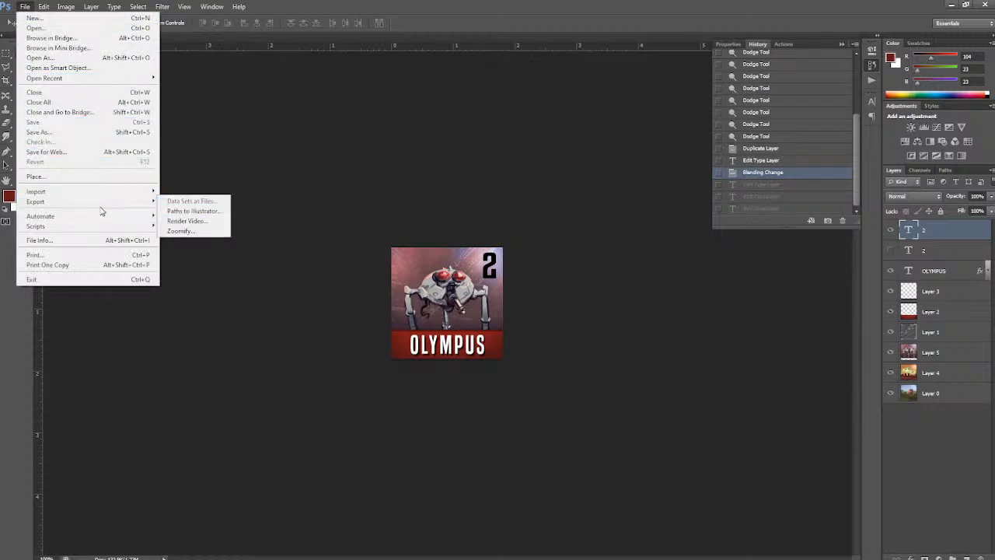
left_click(249, 6)
left_click(25, 6)
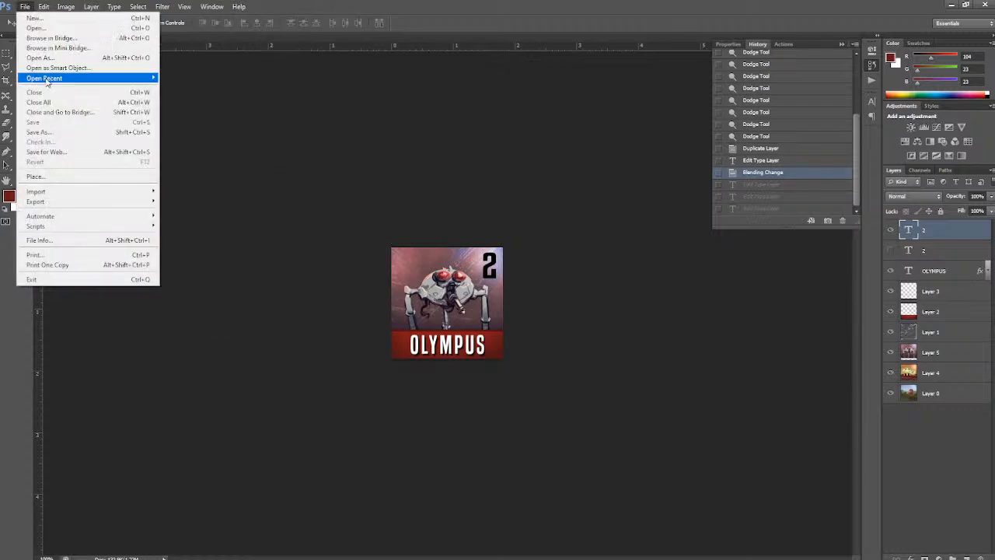
left_click(47, 132)
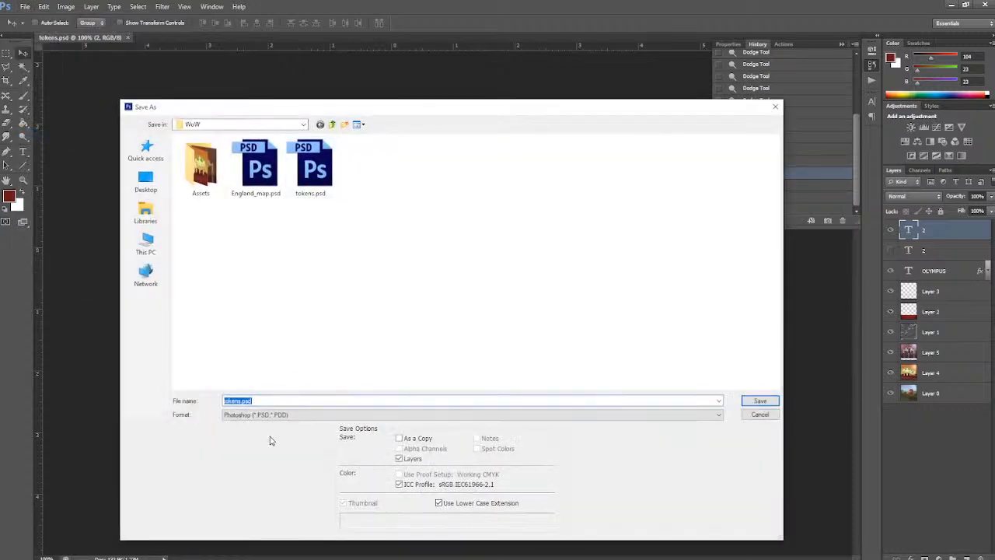
left_click(263, 416)
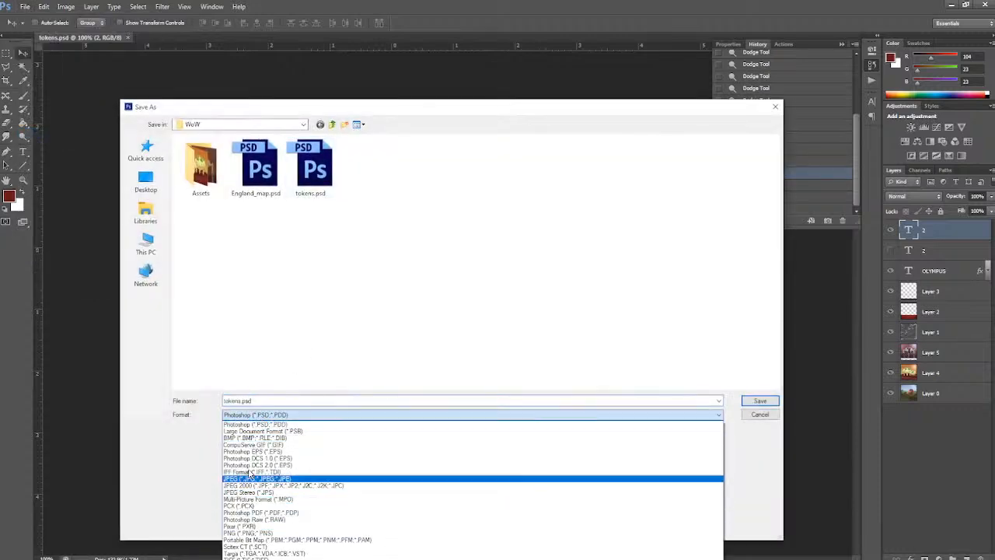
left_click(246, 479)
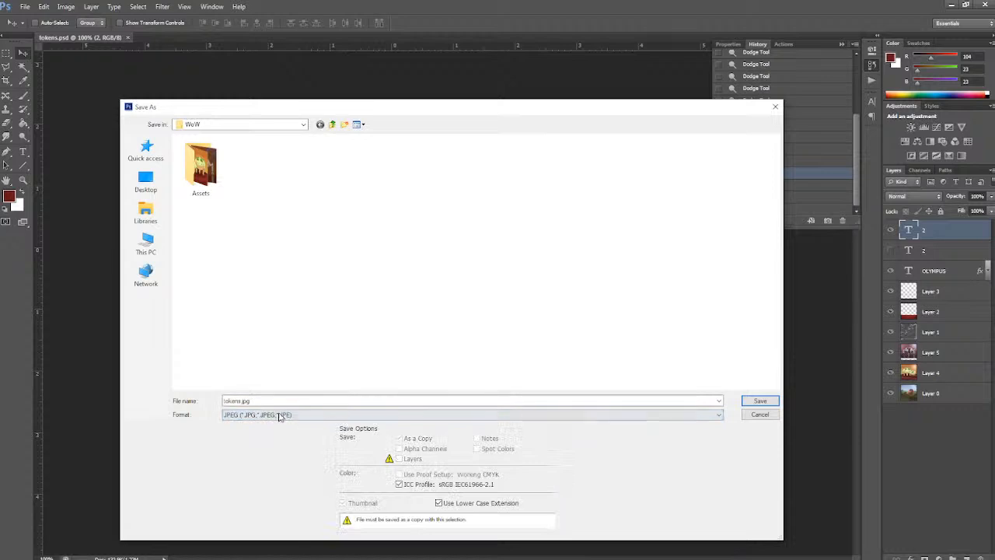
left_click(760, 400)
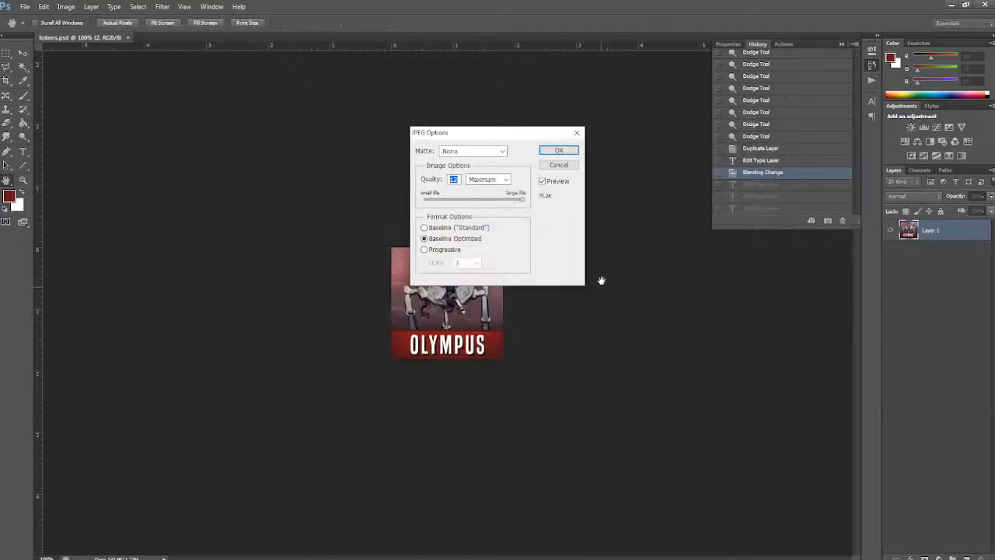
left_click(576, 154)
- Open the recent file England_map.psd and the exported tokens.jpg from the WoW folder
left_click(25, 6)
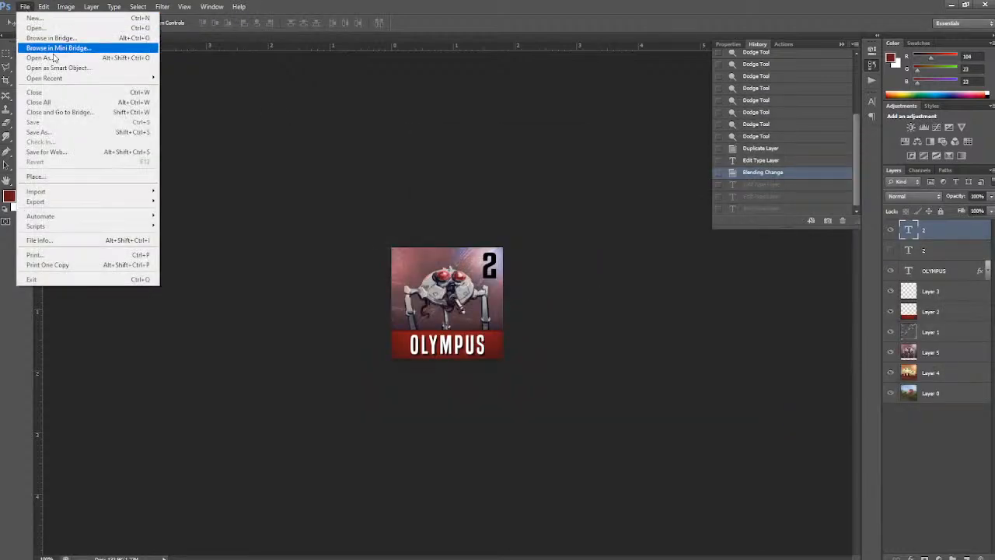
mouse_move(93, 78)
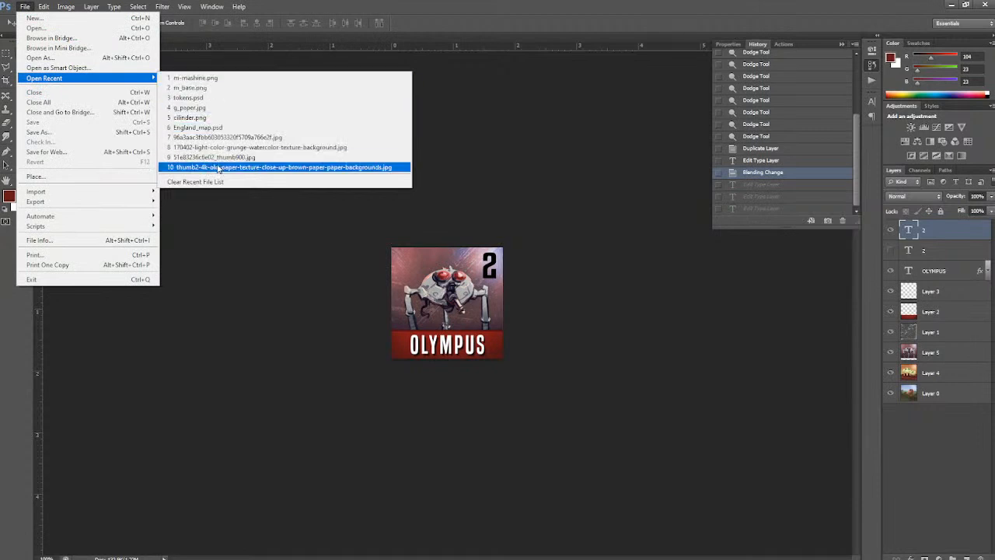
left_click(231, 129)
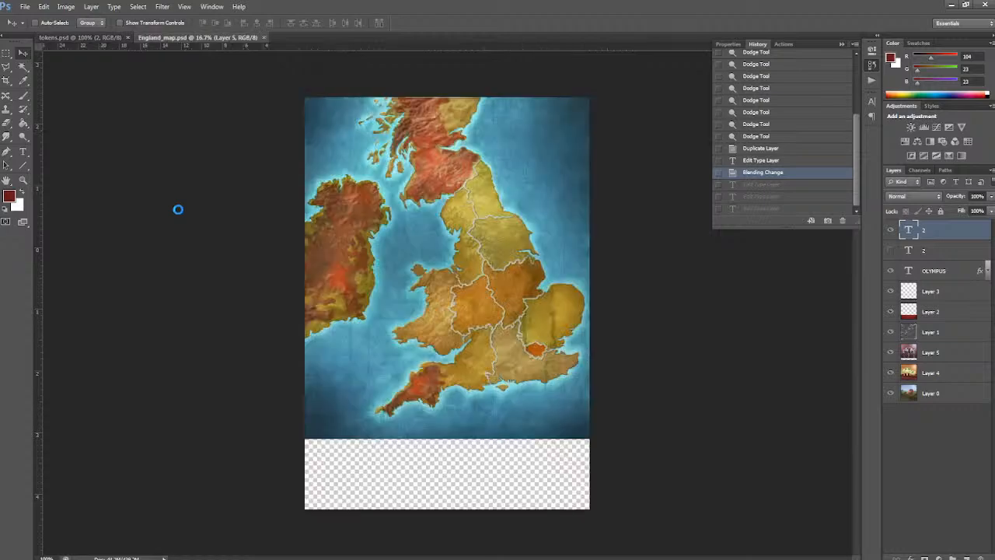
left_click(24, 6)
left_click(35, 29)
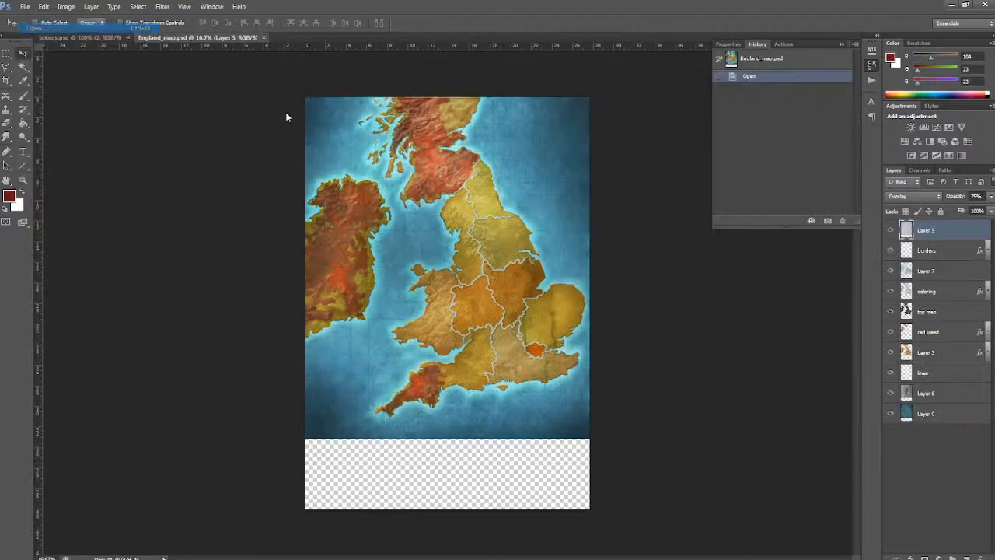
left_click(392, 207)
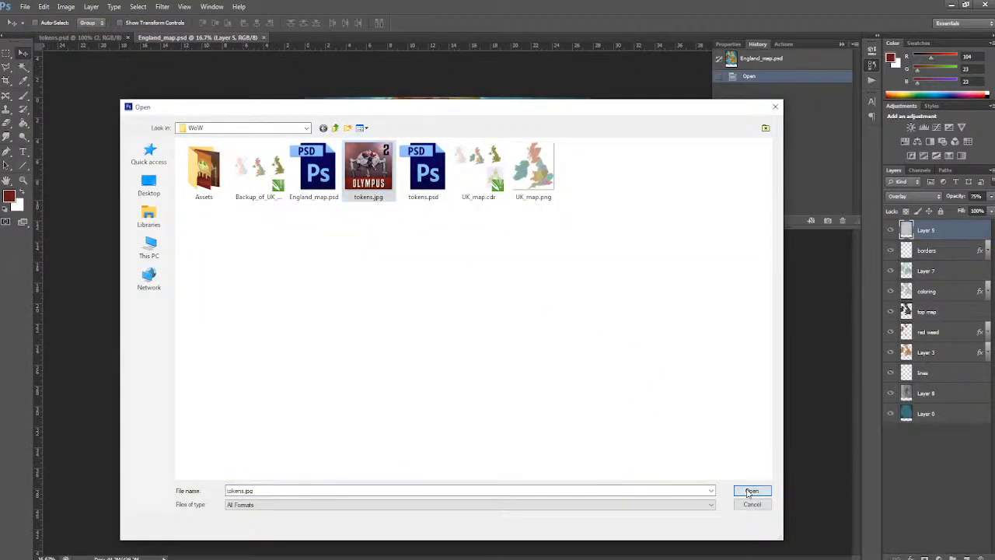
left_click(750, 491)
- Copy the entire tokens.jpg image and paste it into England_map.psd as a new layer
key("ctrl+a")
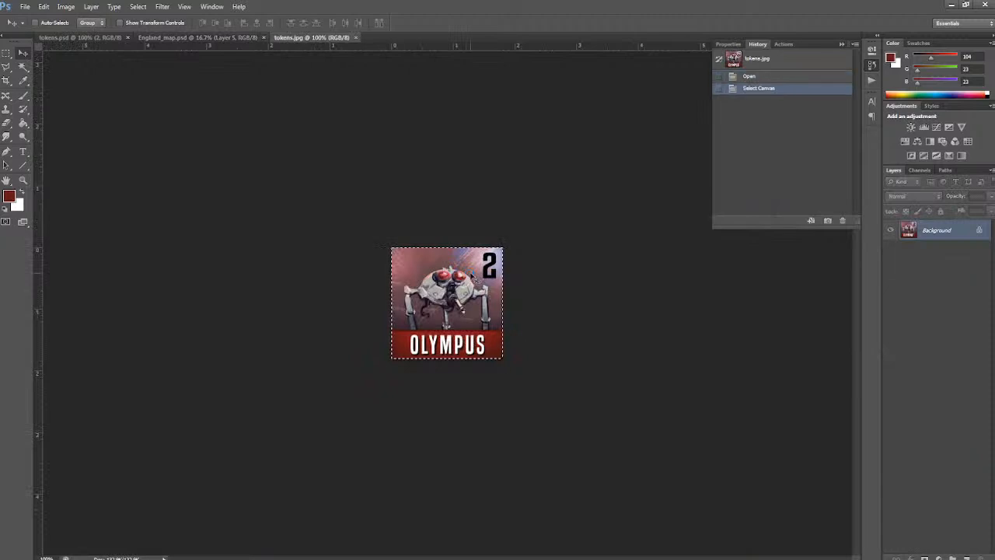
left_click(163, 39)
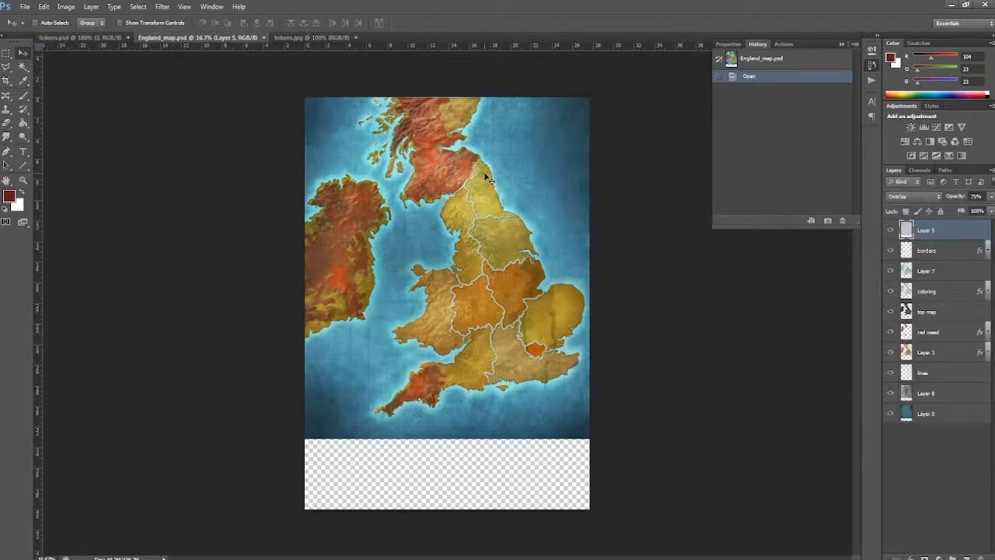
key("ctrl+v")
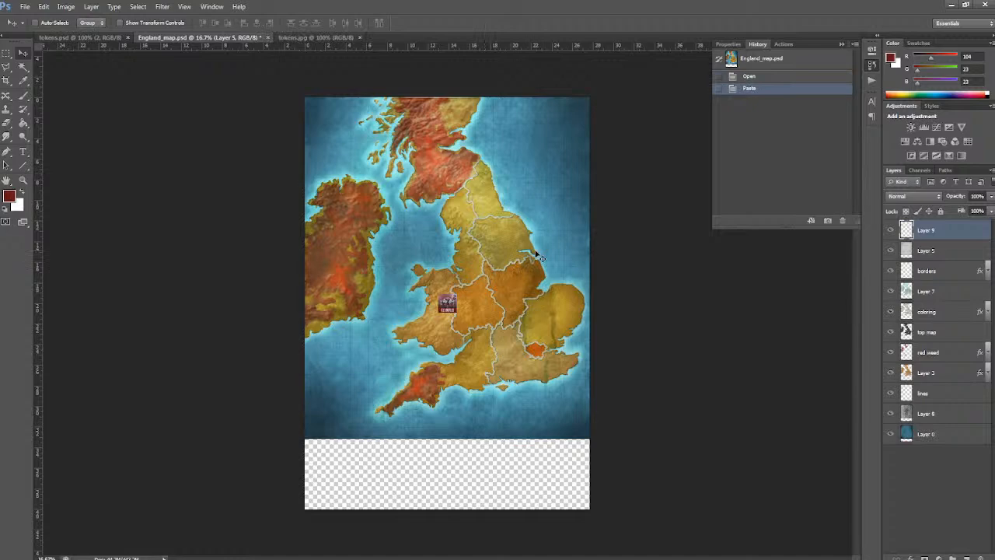
- Move the pasted OLYMPUS token up and toward the west coast of Wales on the map
key("ctrl+plus")
key("ctrl+plus")
key("ctrl+plus")
key("ctrl+plus")
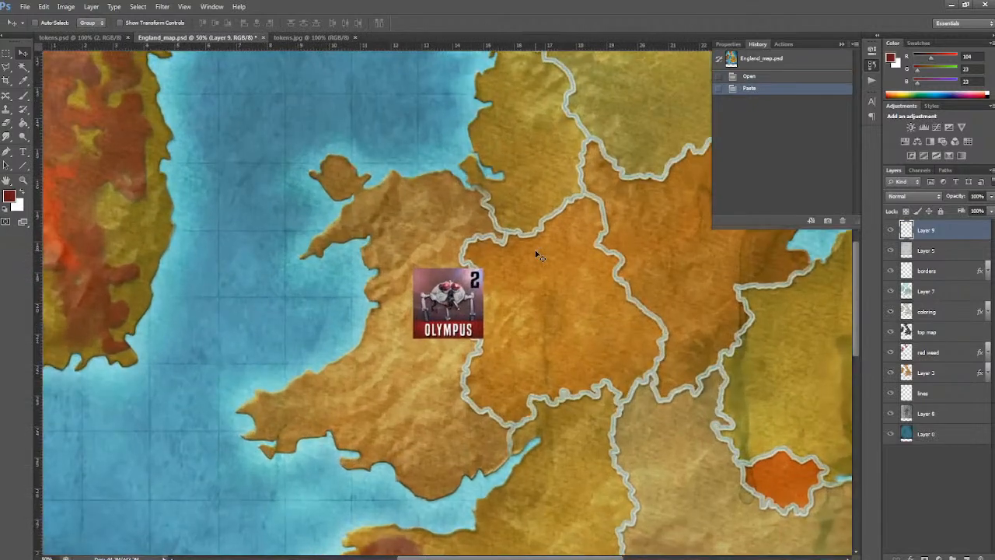
key("ctrl+plus")
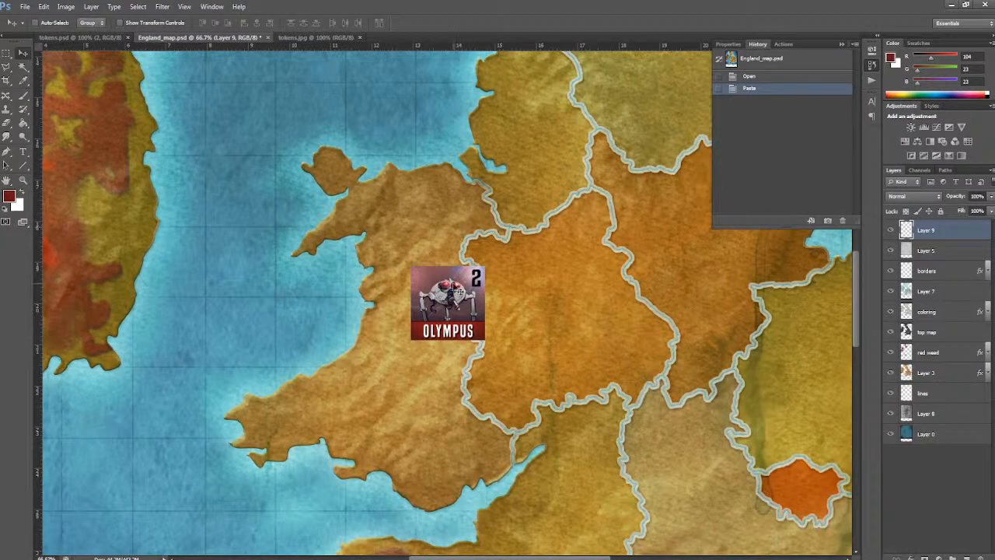
mouse_move(410, 249)
left_mouse_down()
mouse_move(418, 222)
mouse_move(417, 238)
left_mouse_up()
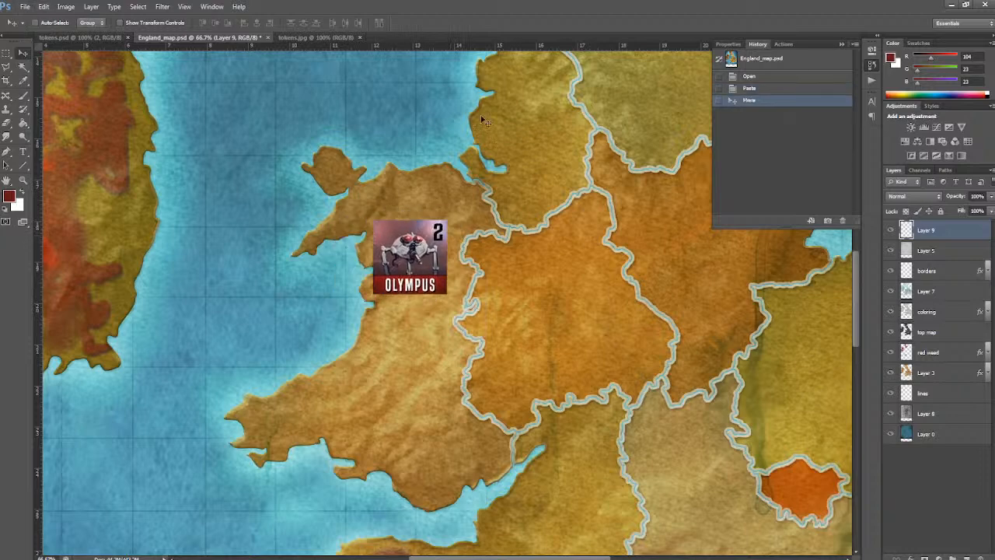
- Load the pasted token layer's outline as a selection and smooth its corners
left_click(906, 231, "ctrl")
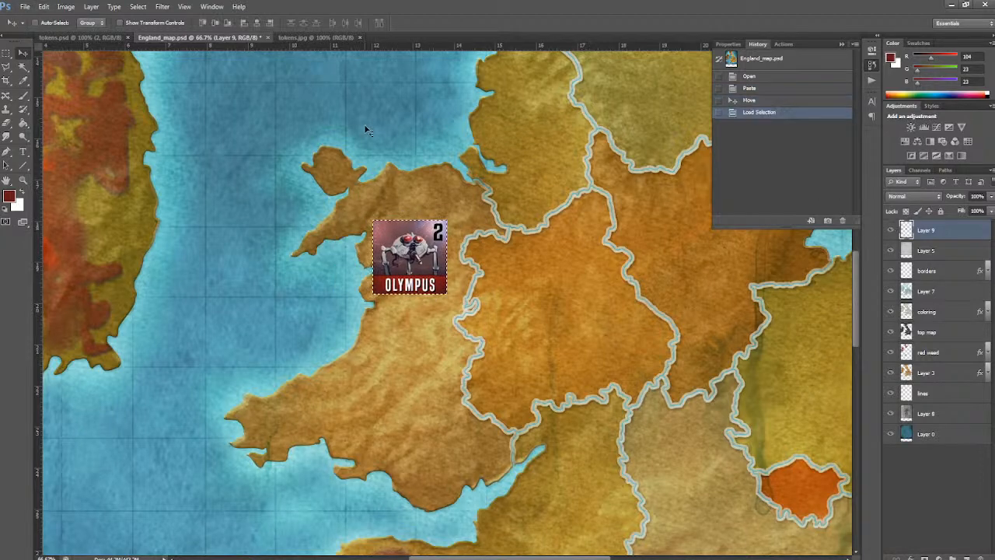
left_click(144, 4)
mouse_move(163, 122)
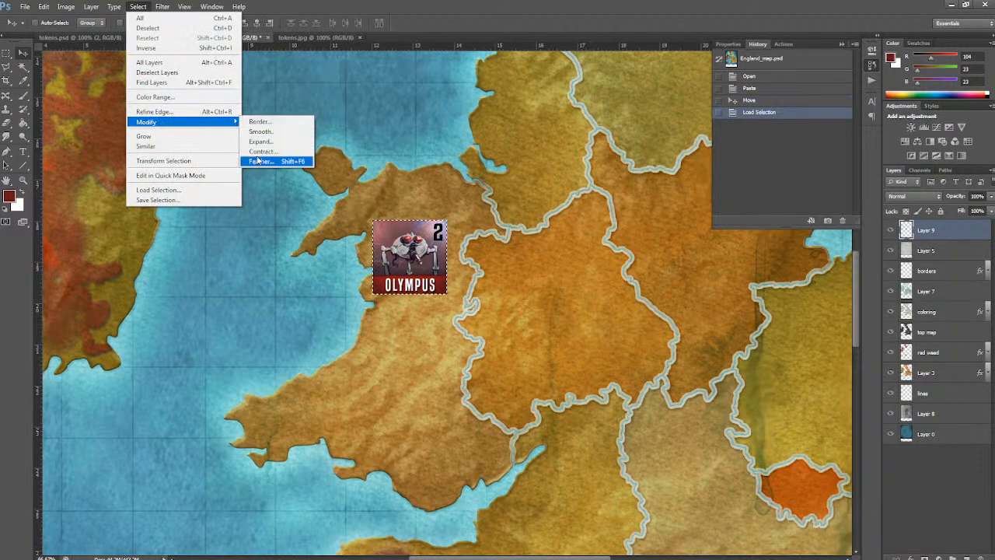
left_click(260, 131)
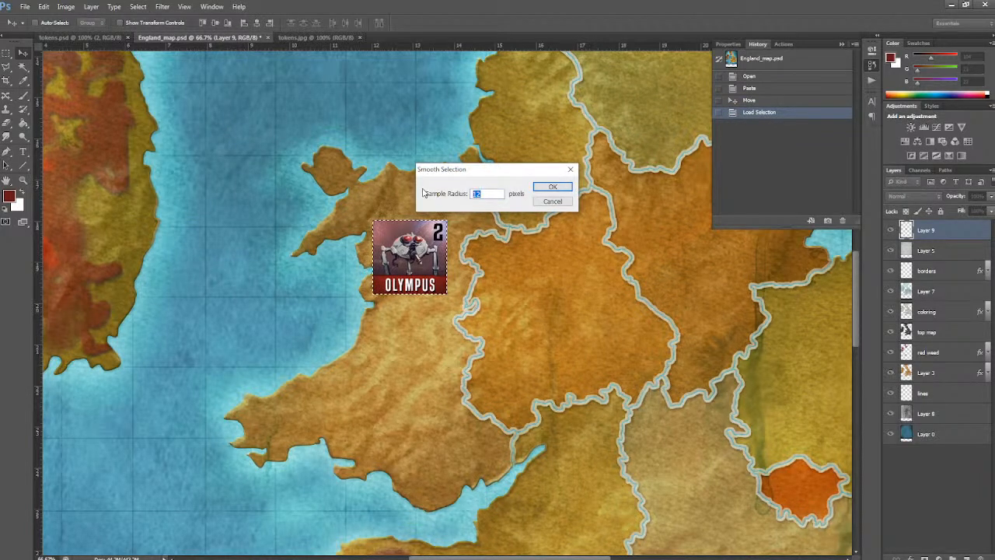
left_click(553, 186)
- Smooth the token selection again, invert it, delete the token's corners outside the rounded outline, and deselect
left_click(139, 7)
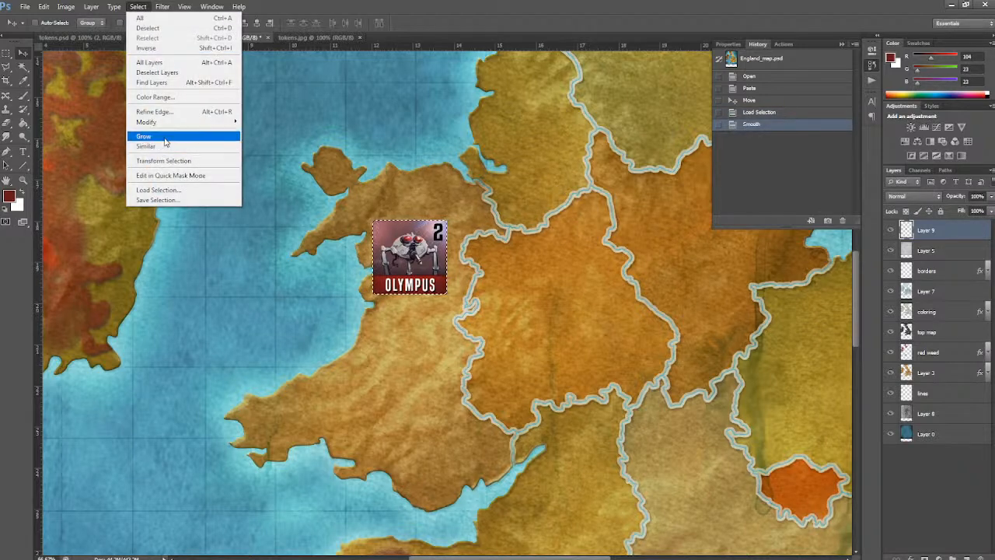
mouse_move(164, 123)
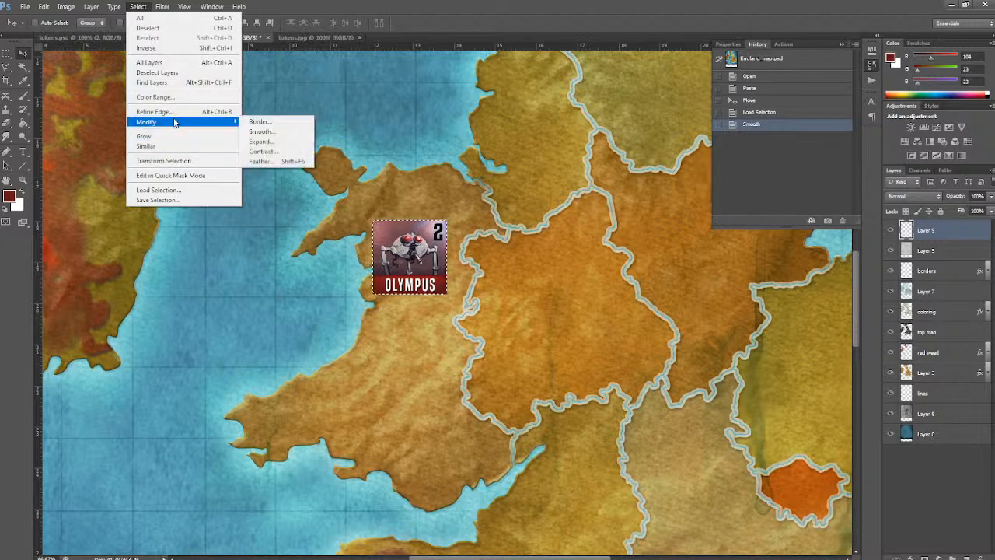
left_click(265, 131)
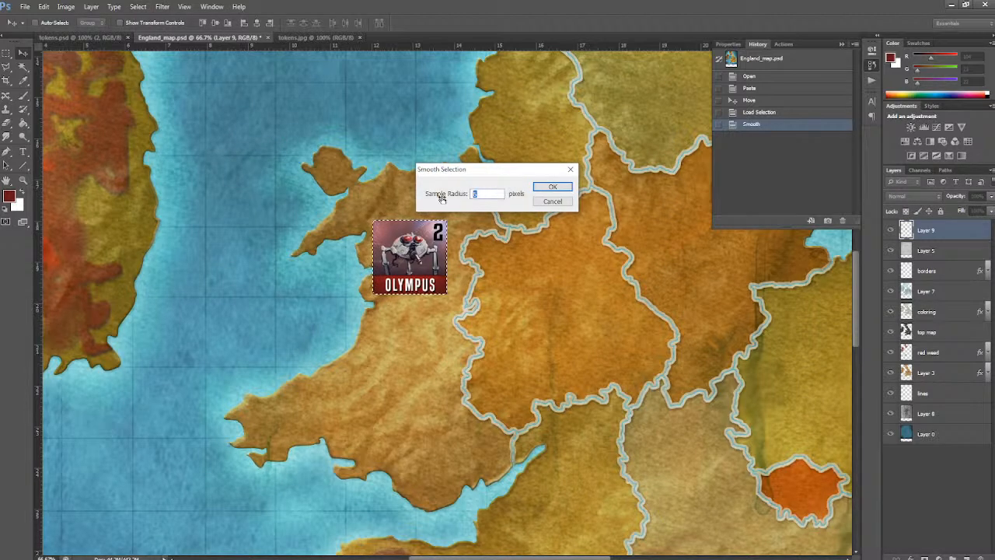
left_click(551, 187)
left_click(138, 6)
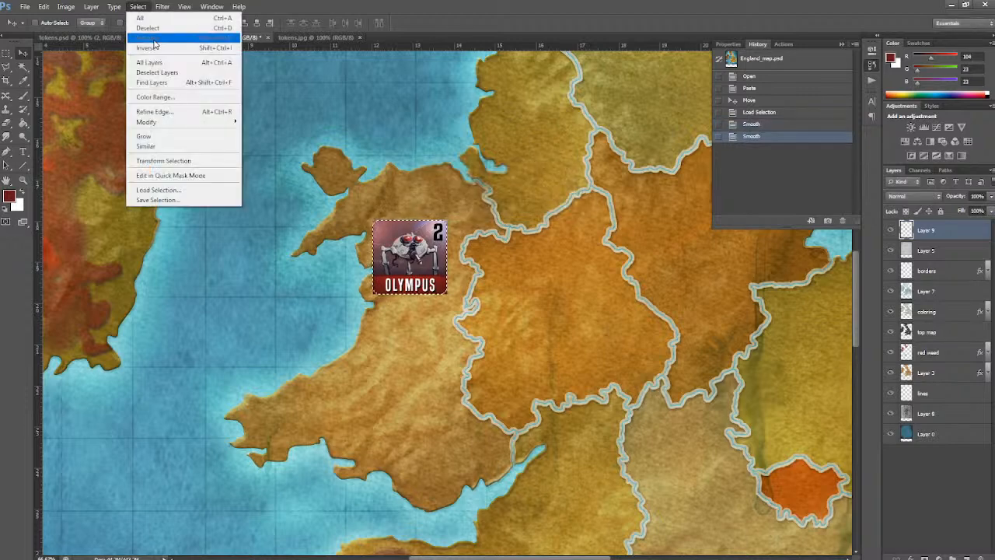
left_click(156, 56)
key("Delete")
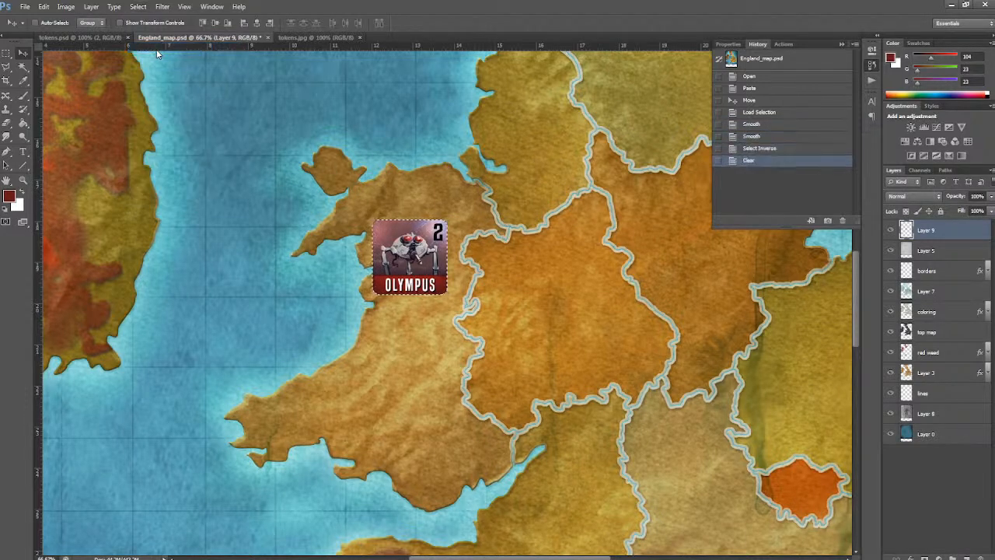
key("ctrl+d")
- Add a drop shadow to the token layer with Use Global Light off, 8 px distance and a very dark brown colour
left_click(91, 6)
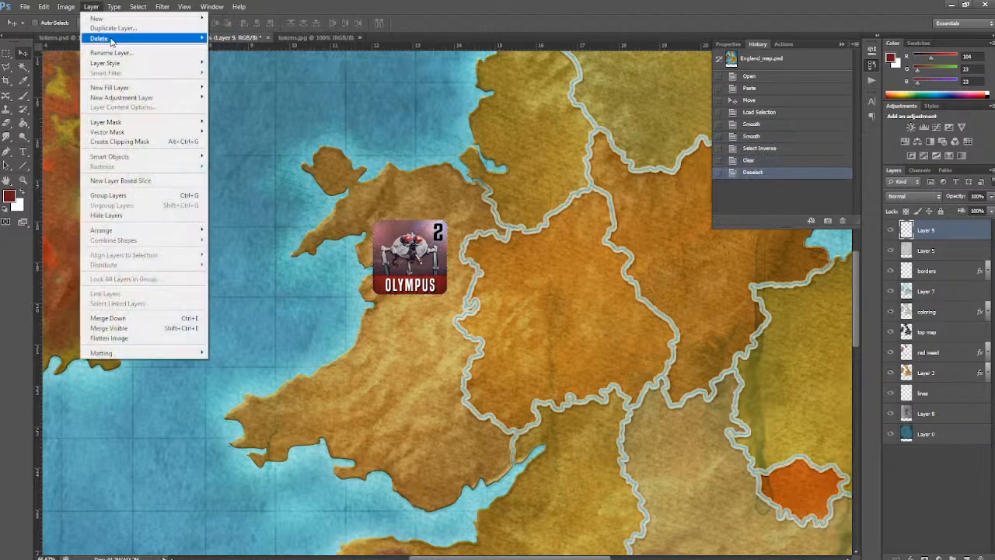
mouse_move(131, 64)
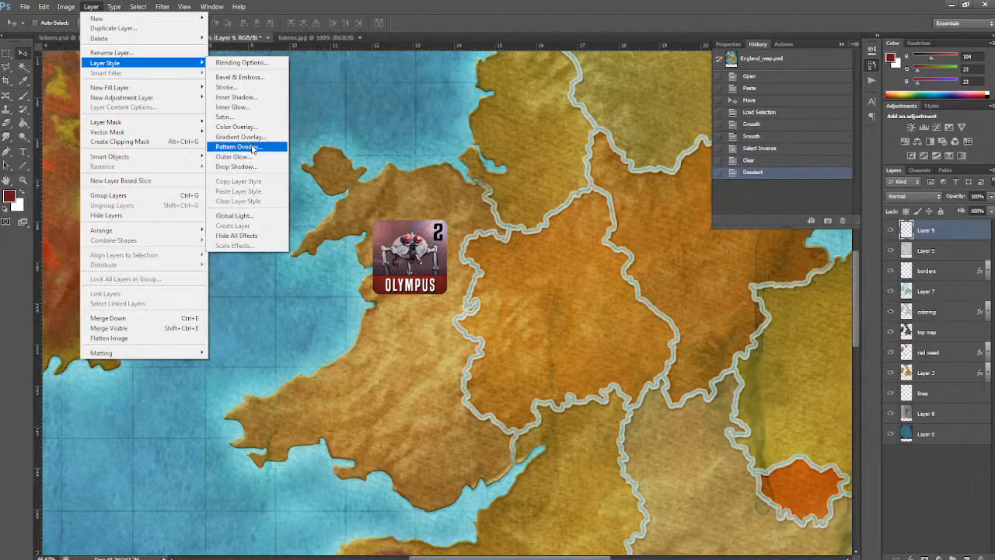
left_click(268, 167)
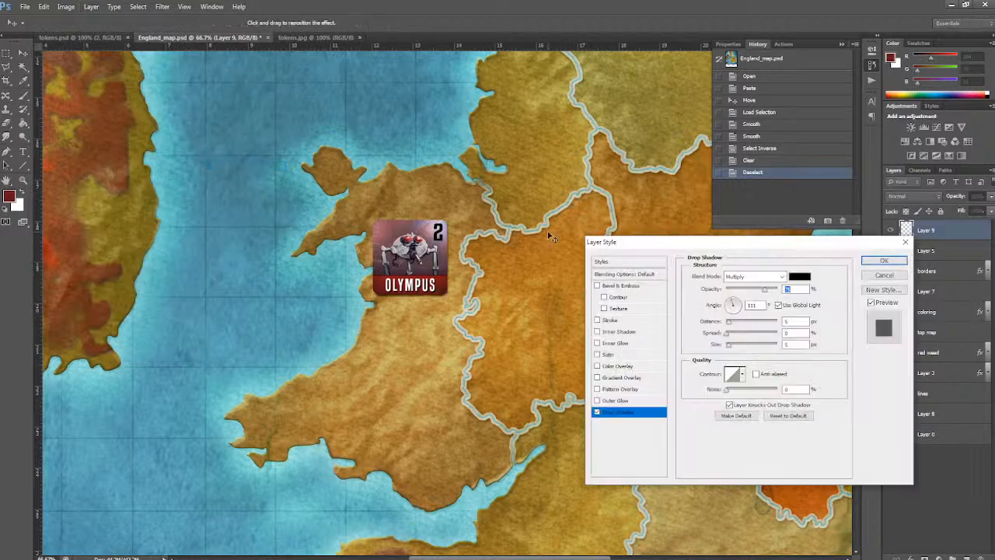
left_click(778, 306)
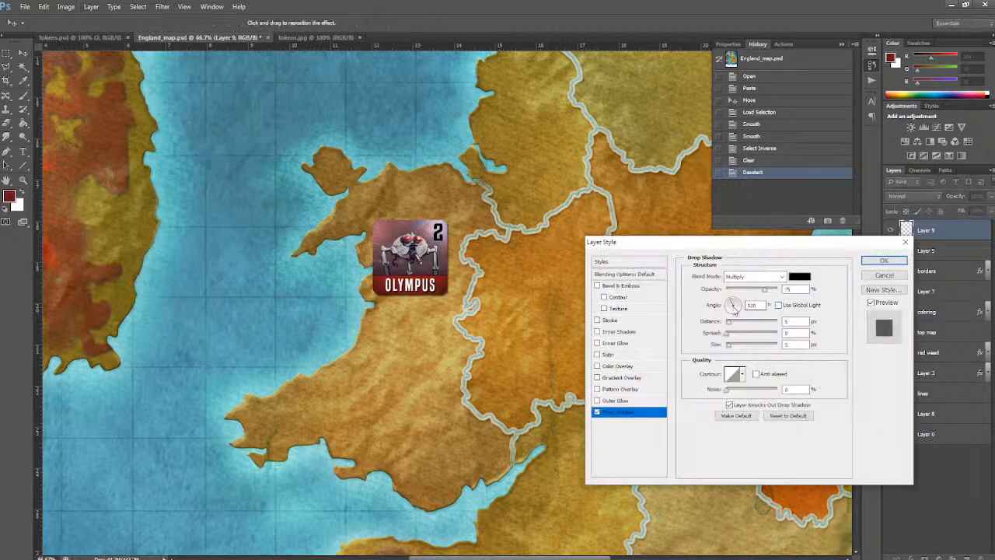
left_click(733, 327)
left_click_drag(733, 326, 730, 326)
left_click(800, 276)
left_click(567, 278)
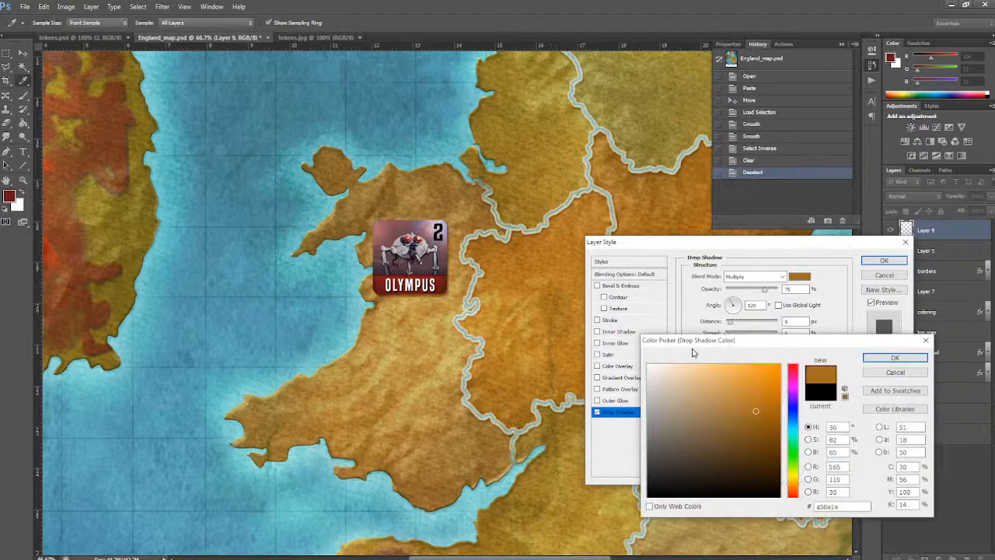
left_click(769, 480)
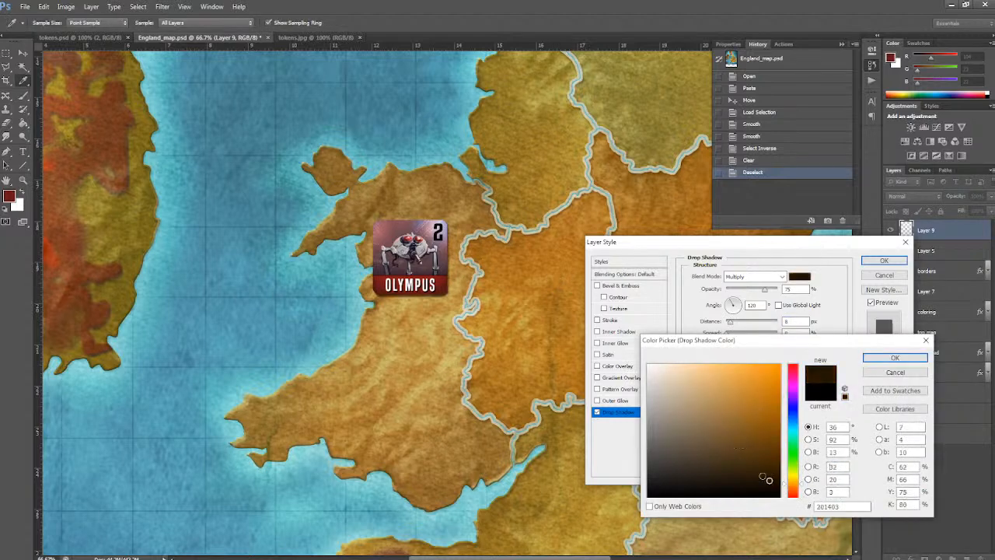
left_click(868, 357)
- Set the token shadow's spread to 7% and size to 16 px, increase its distance, and apply the style
key("Tab")
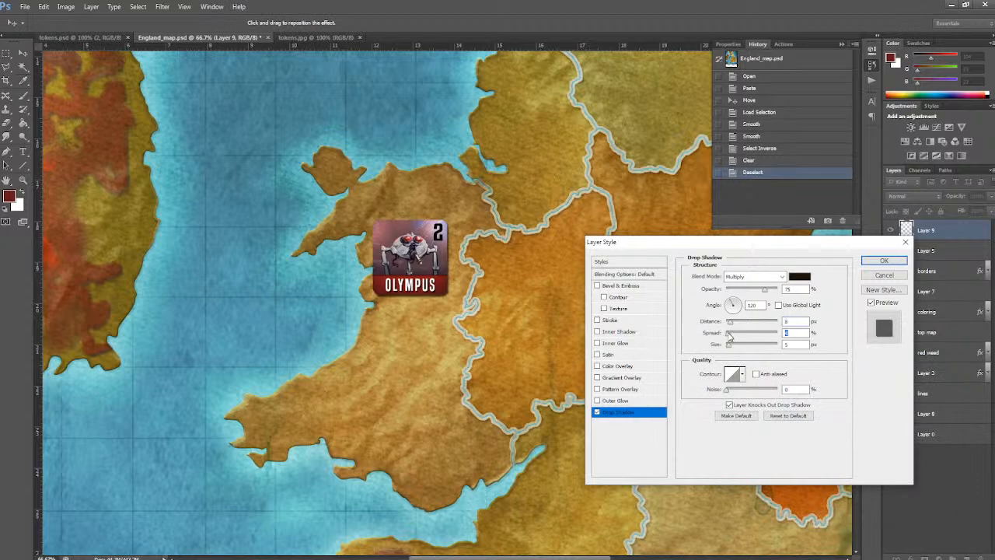
type("7")
key("Tab")
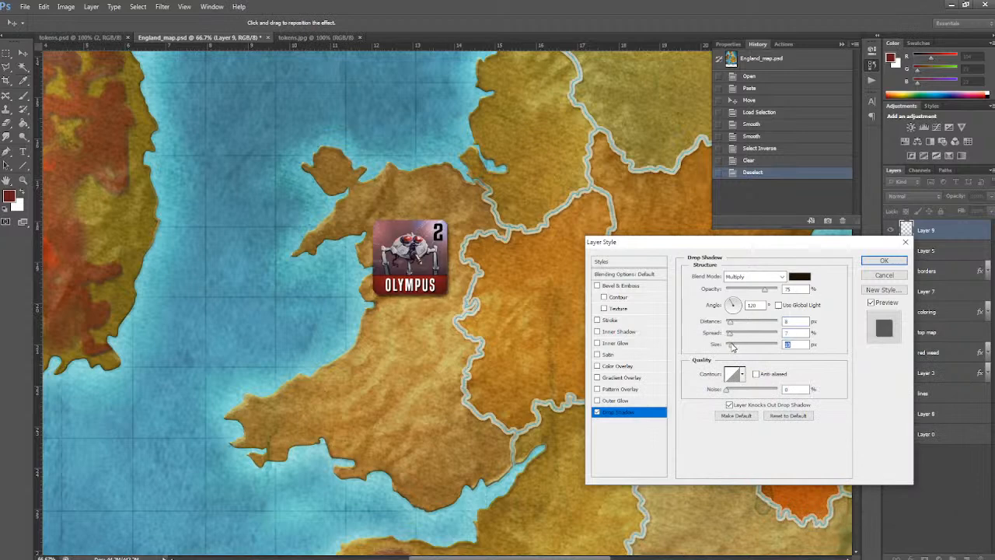
left_click(735, 325)
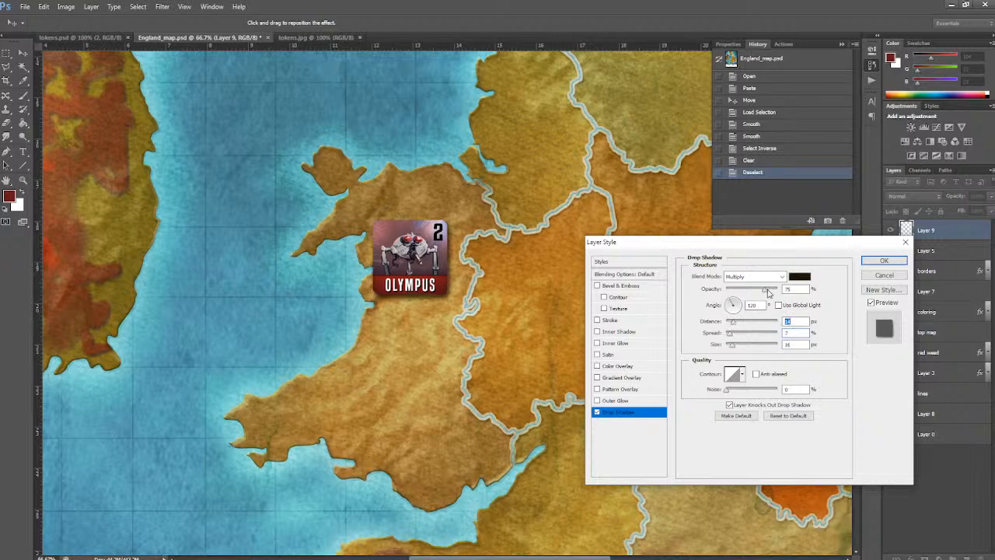
left_click(884, 260)
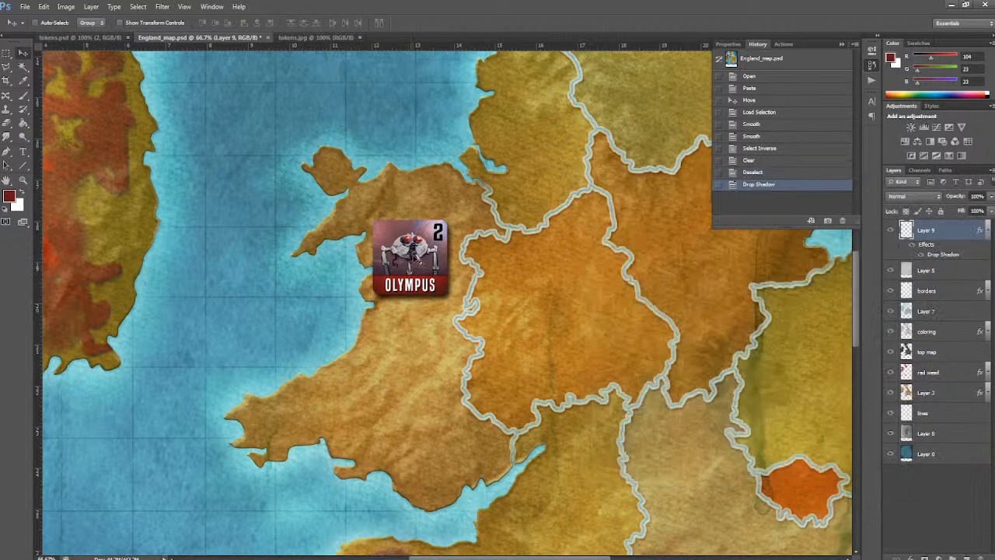
- Move the OLYMPUS token from Wales to the neighbouring coastal region to its northeast
mouse_move(418, 269)
left_mouse_down()
mouse_move(343, 192)
mouse_move(395, 224)
mouse_move(294, 319)
mouse_move(232, 257)
mouse_move(312, 259)
mouse_move(357, 244)
mouse_move(440, 308)
mouse_move(433, 281)
left_mouse_up()
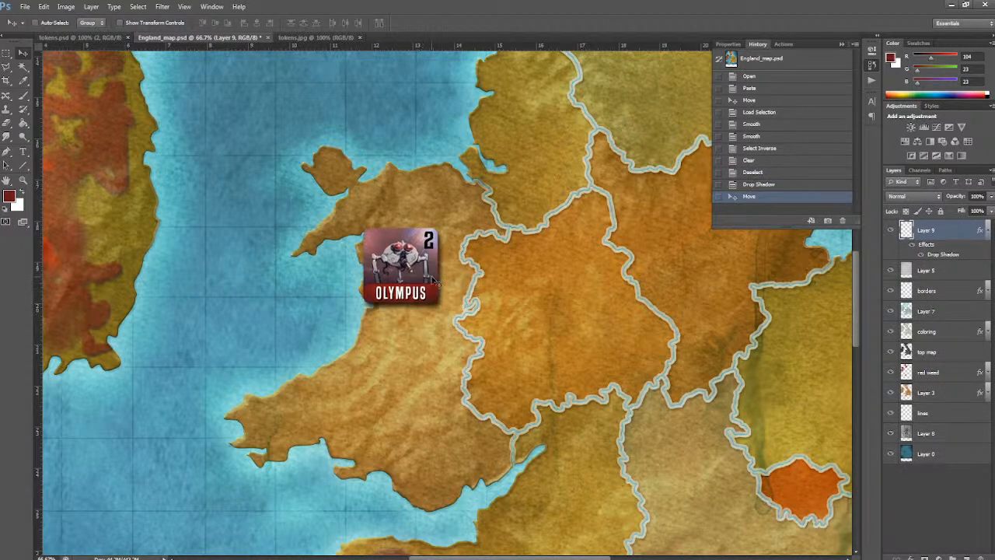
key("ctrl+minus")
key("ctrl+minus")
key("ctrl+minus")
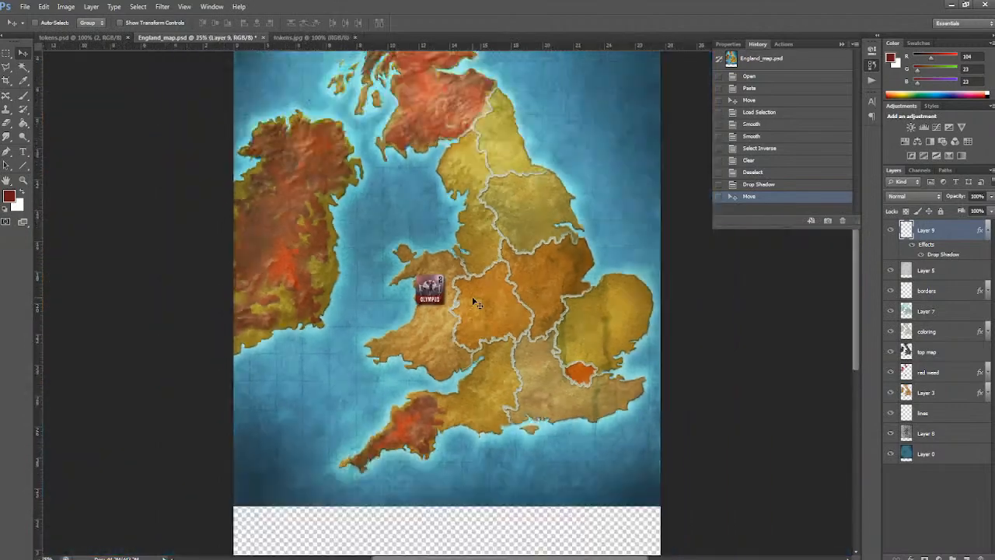
left_click_drag(436, 300, 479, 247)
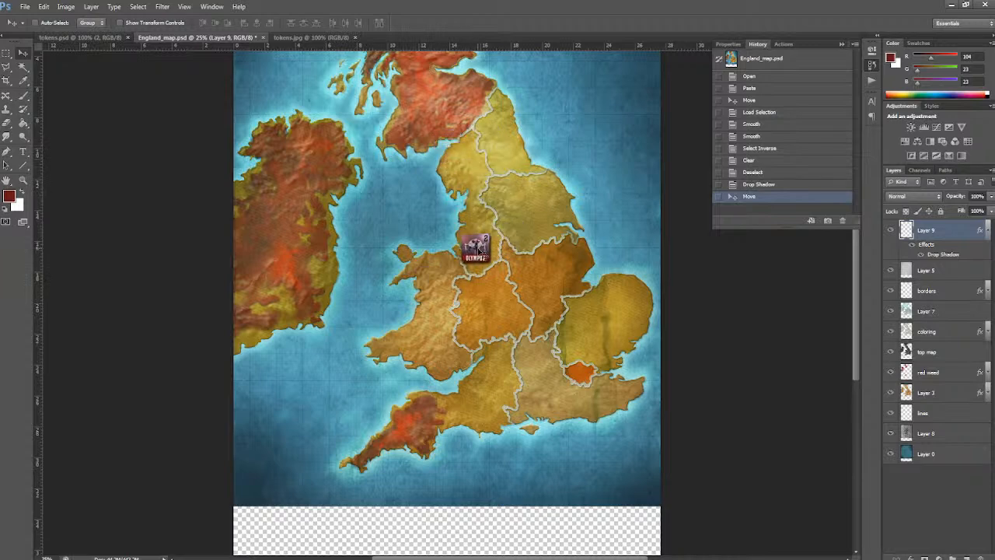
- Create a new layer directly above Layer 5 and make white the foreground colour
key("ctrl+plus")
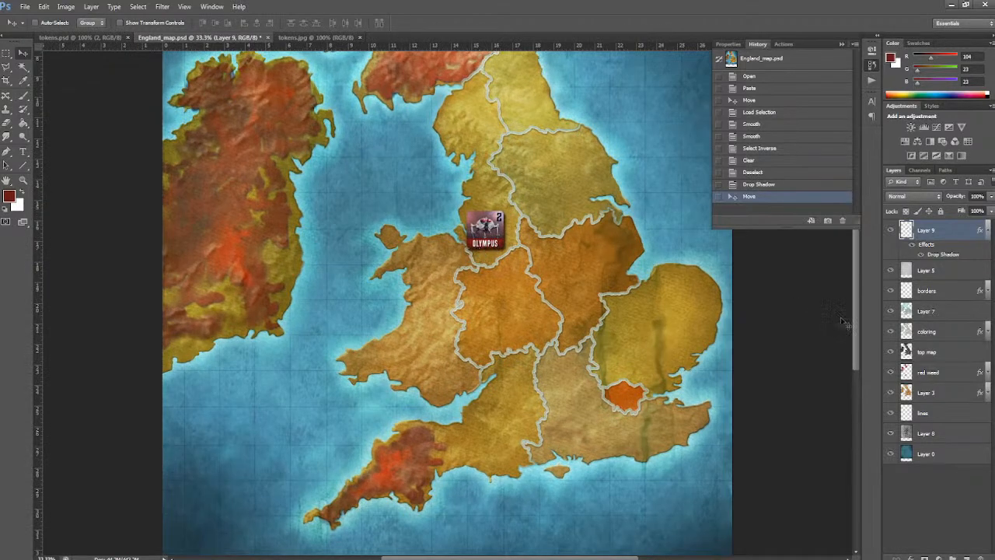
scroll(778, 296, "up", 5)
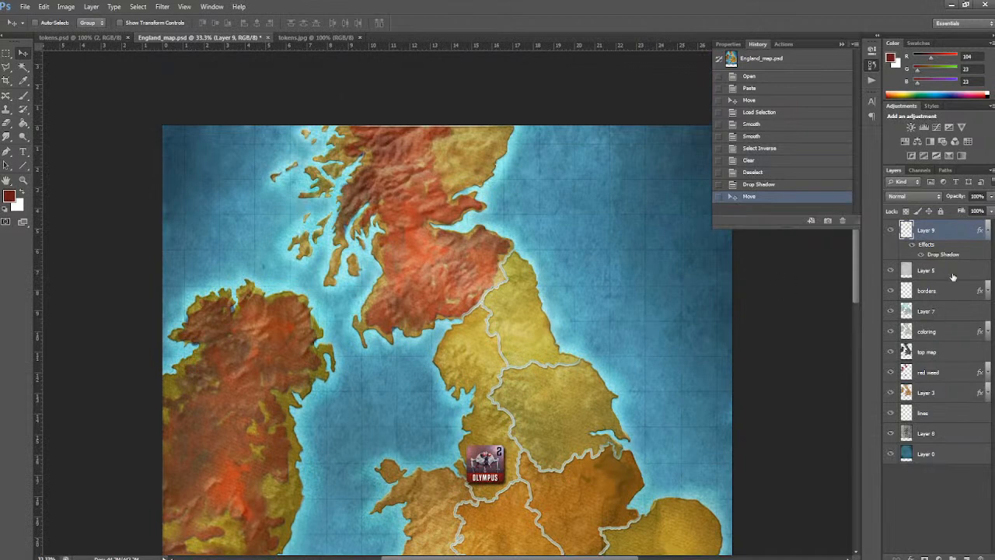
left_click(948, 272)
left_click(968, 557)
left_click(20, 193)
- Select a small circle in the region just south of Scotland's west side, fill it with white, and deselect
left_click(10, 54)
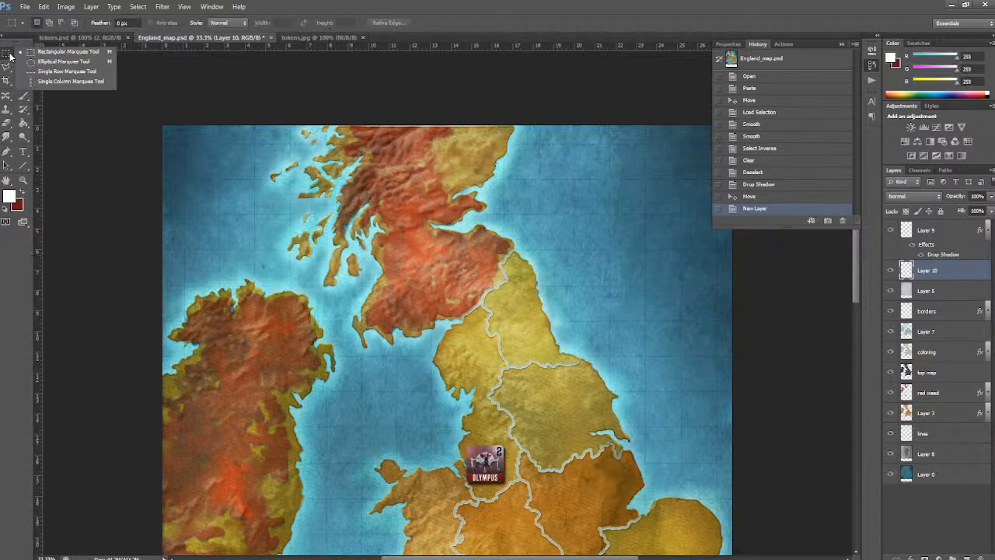
left_click(46, 63)
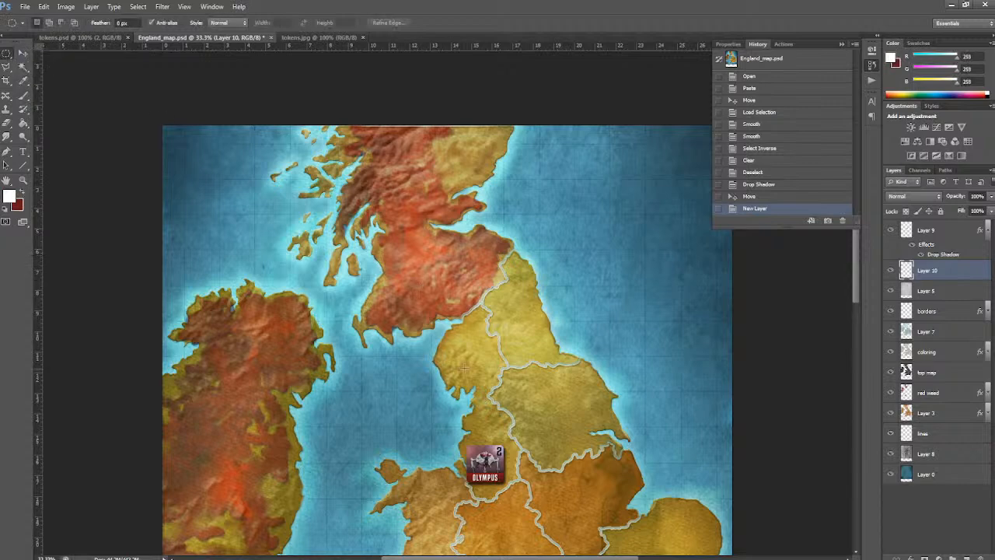
left_click_drag(461, 354, 473, 370)
left_click(43, 6)
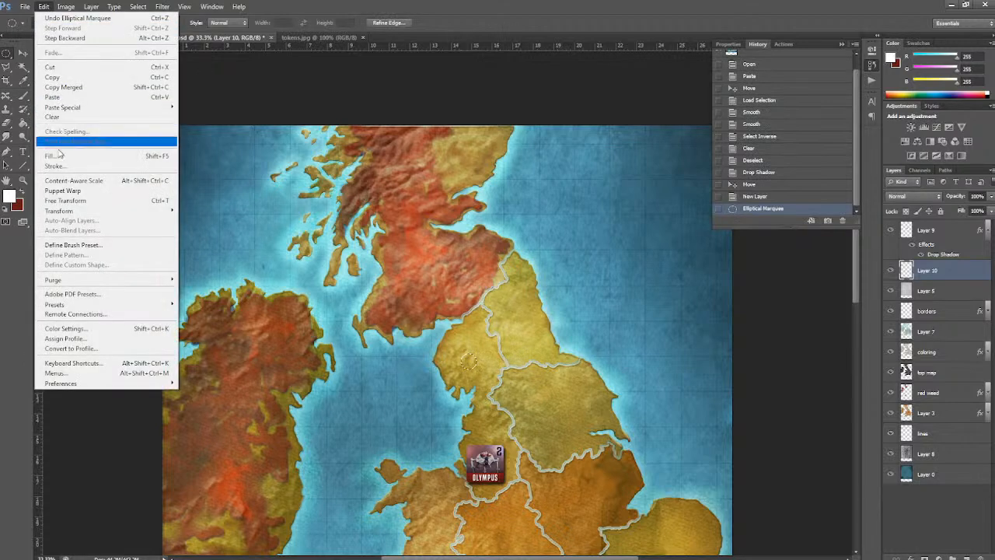
left_click(78, 155)
left_click(553, 162)
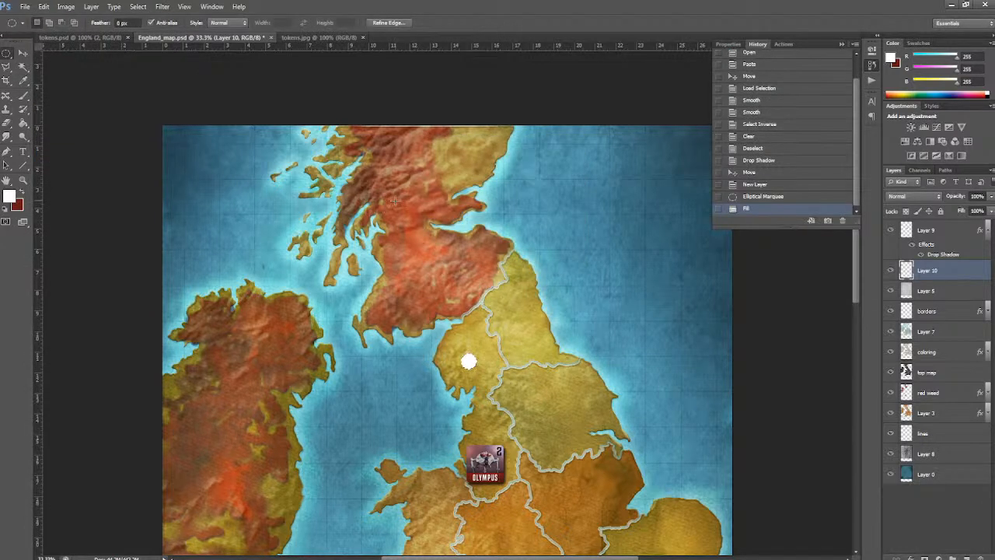
key("ctrl+d")
- Add a 10 px outside stroke in dark red 6e0707 to the white circle's layer
left_click(91, 6)
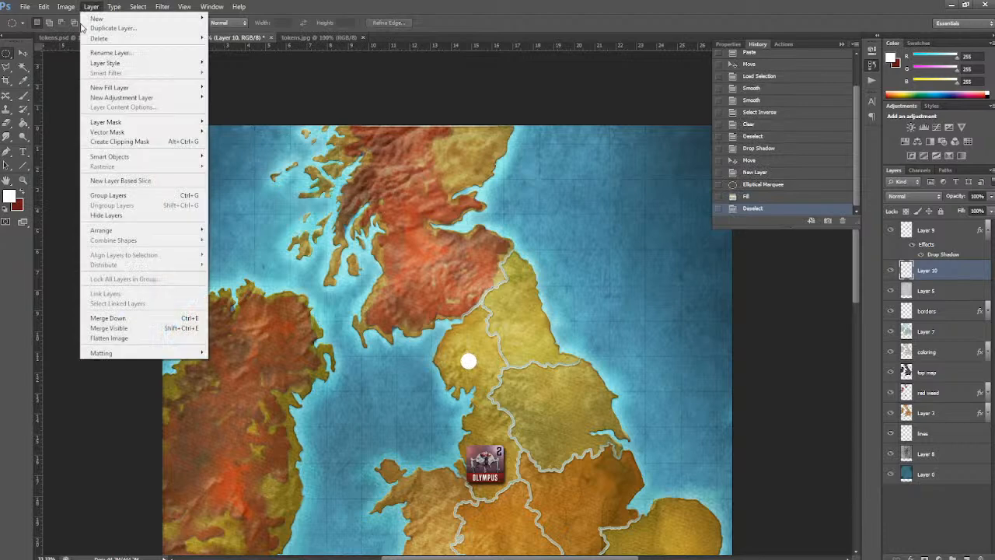
mouse_move(119, 64)
left_click(238, 88)
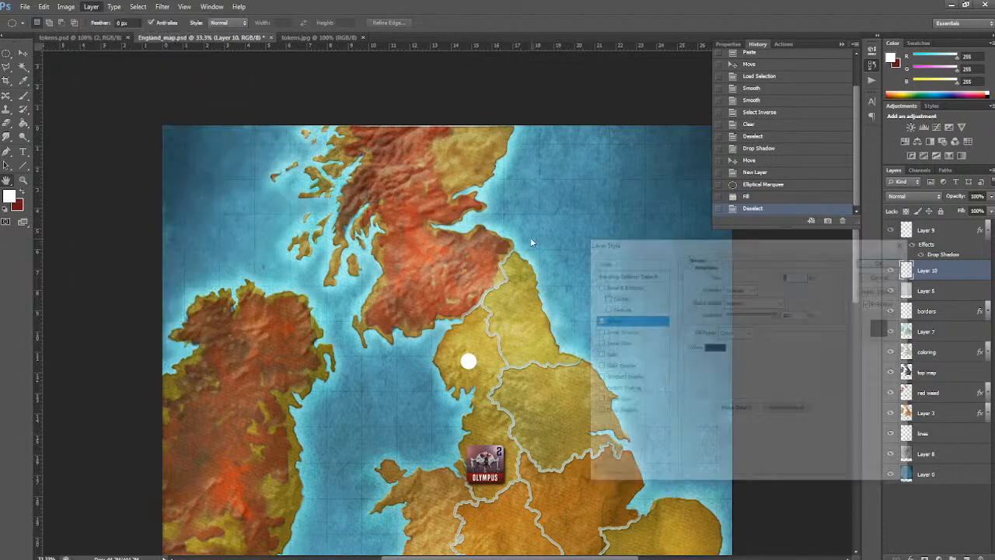
left_click_drag(734, 279, 737, 279)
left_click(715, 349)
mouse_move(758, 447)
left_mouse_down()
mouse_move(765, 476)
mouse_move(773, 440)
left_mouse_up()
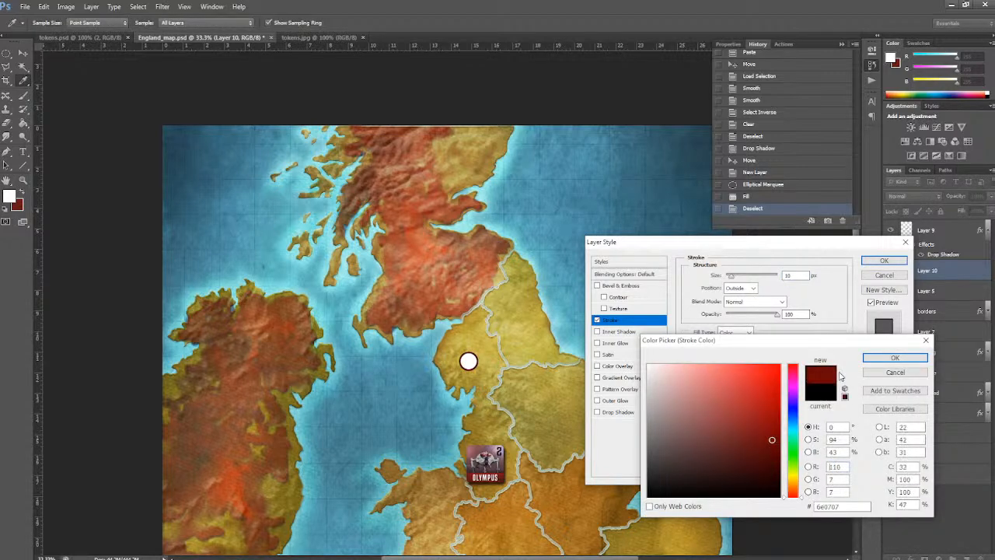
left_click(895, 358)
left_click(882, 261)
- Duplicate the white circle's layer and move the copy southeast into the neighbouring east-coast region
left_click(985, 270)
left_click_drag(937, 272, 968, 558)
left_click_drag(502, 373, 476, 419)
key("ctrl+d")
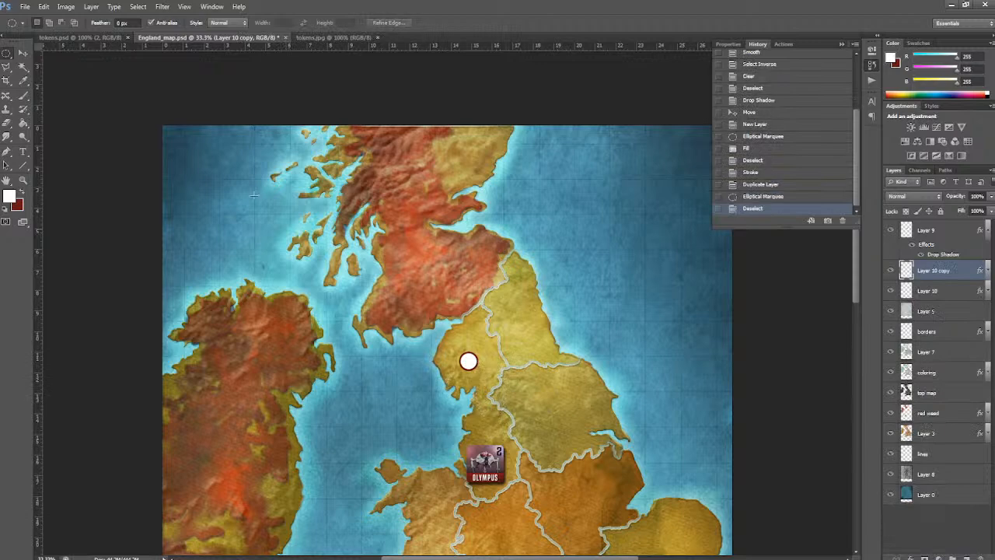
key("v")
left_click_drag(473, 361, 551, 419)
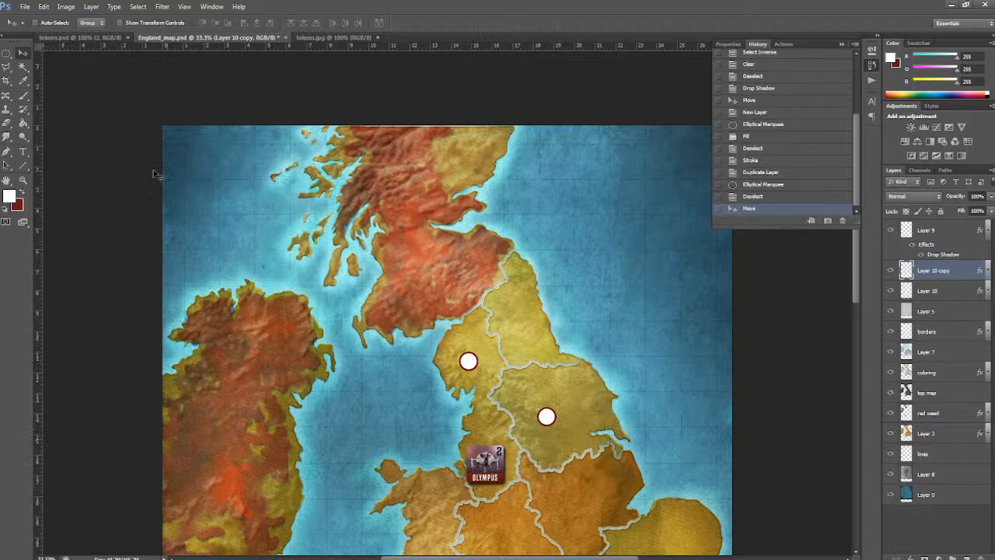
- Draw 20 px white lines joining the two circles and running from the upper circle northwest into Scotland
left_click(25, 165)
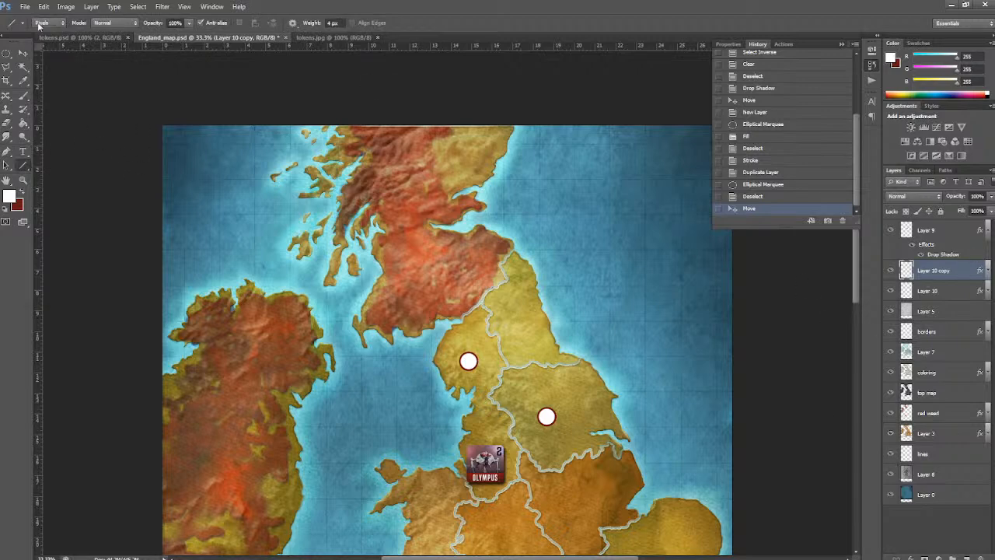
left_click(312, 23)
type("20")
key("Return")
left_click_drag(482, 370, 535, 407)
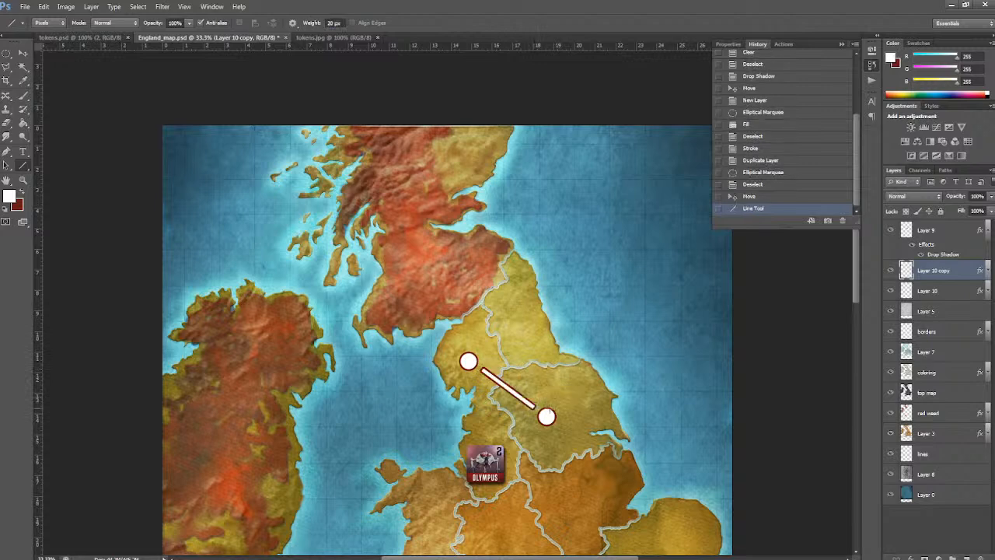
left_click_drag(463, 345, 437, 298)
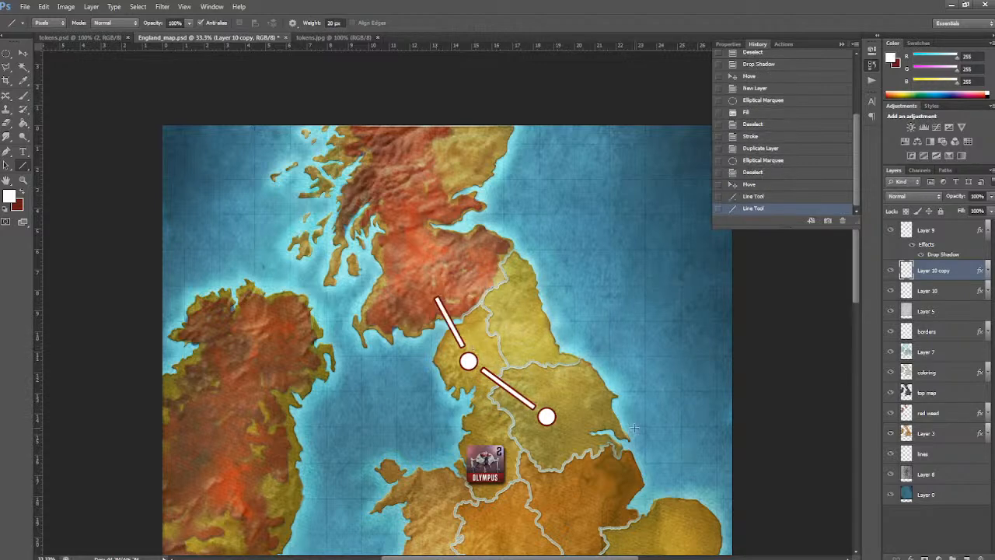
- Move the OLYMPUS token layer onto the lower white circle at the end of the connecting line
left_click(23, 53)
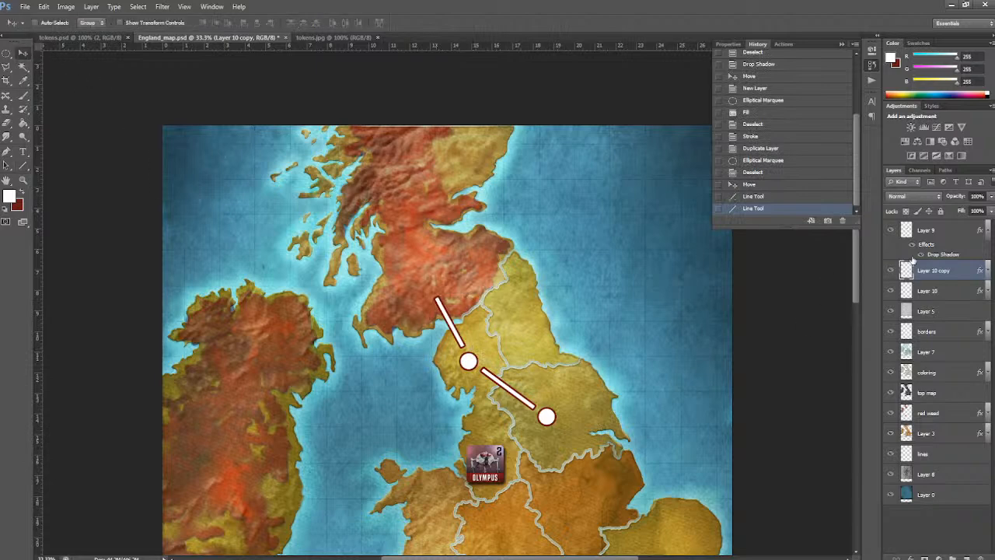
left_click(925, 235)
left_click_drag(494, 472, 555, 425)
scroll(640, 255, "down", 5)
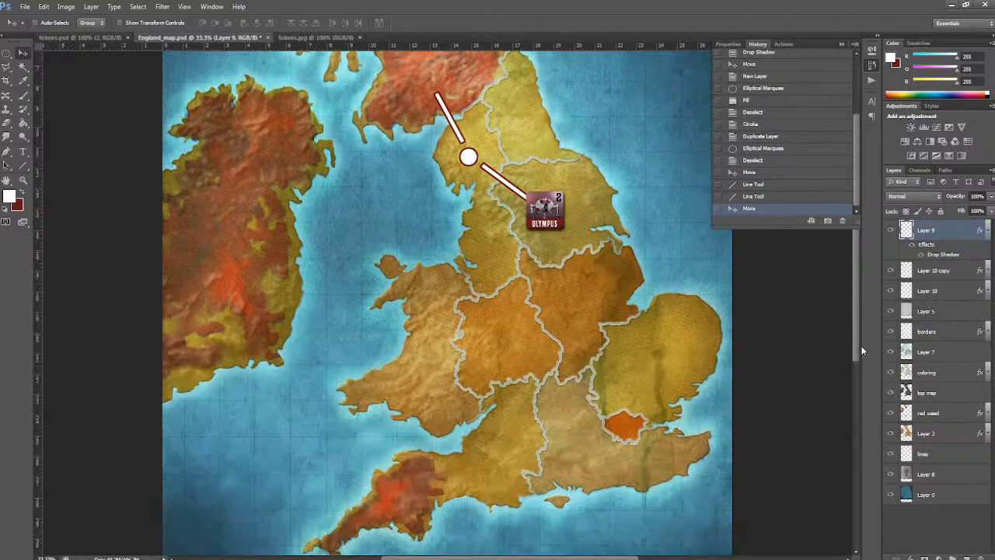
mouse_move(544, 208)
left_mouse_down()
mouse_move(422, 68)
mouse_move(471, 152)
mouse_move(496, 168)
mouse_move(510, 214)
mouse_move(545, 214)
left_mouse_up()
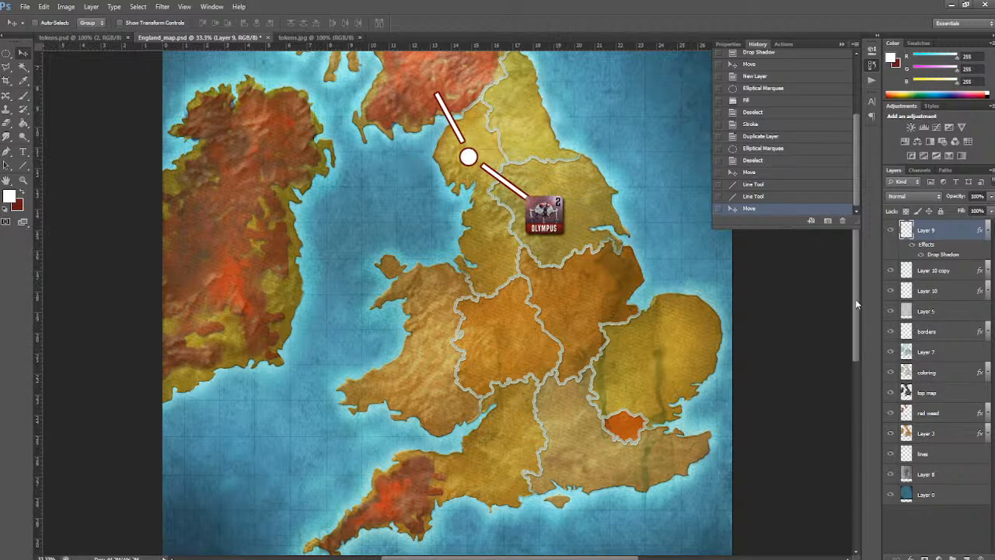
- Try the OLYMPUS token over the London region and return it to the lower white circle
left_click_drag(859, 296, 857, 262)
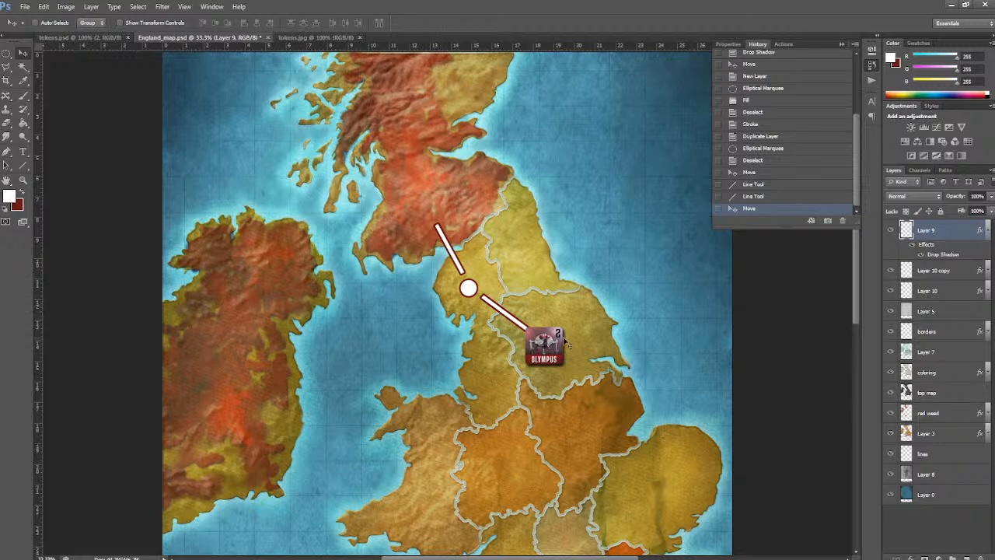
mouse_move(543, 348)
left_mouse_down()
mouse_move(471, 291)
mouse_move(440, 228)
mouse_move(484, 287)
mouse_move(561, 349)
left_mouse_up()
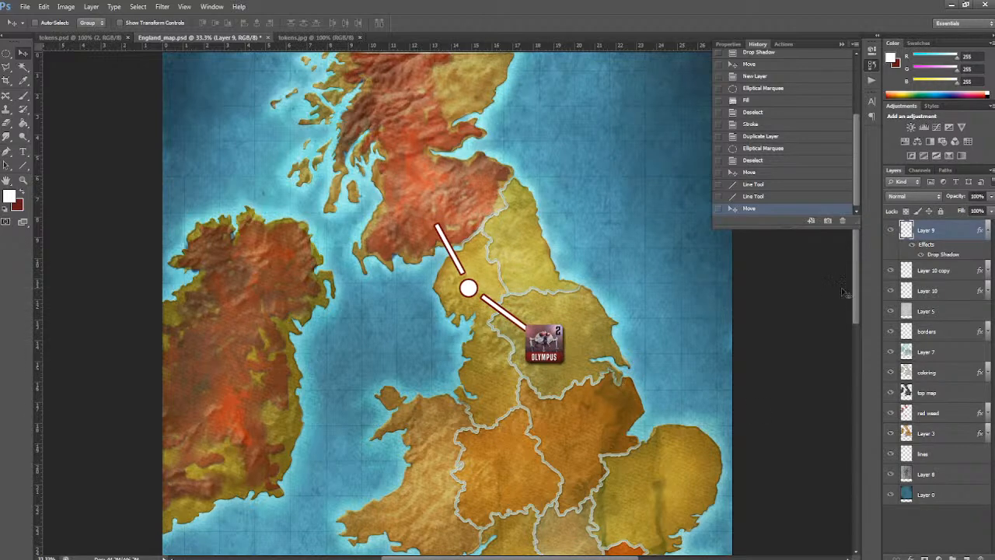
scroll(861, 315, "down", 5)
left_click_drag(554, 168, 636, 371)
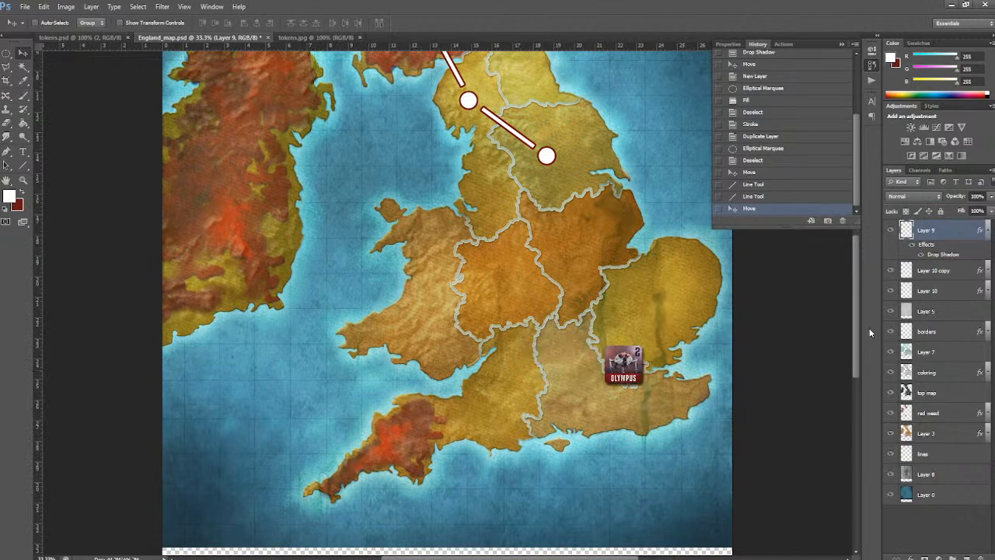
left_click_drag(854, 337, 855, 315)
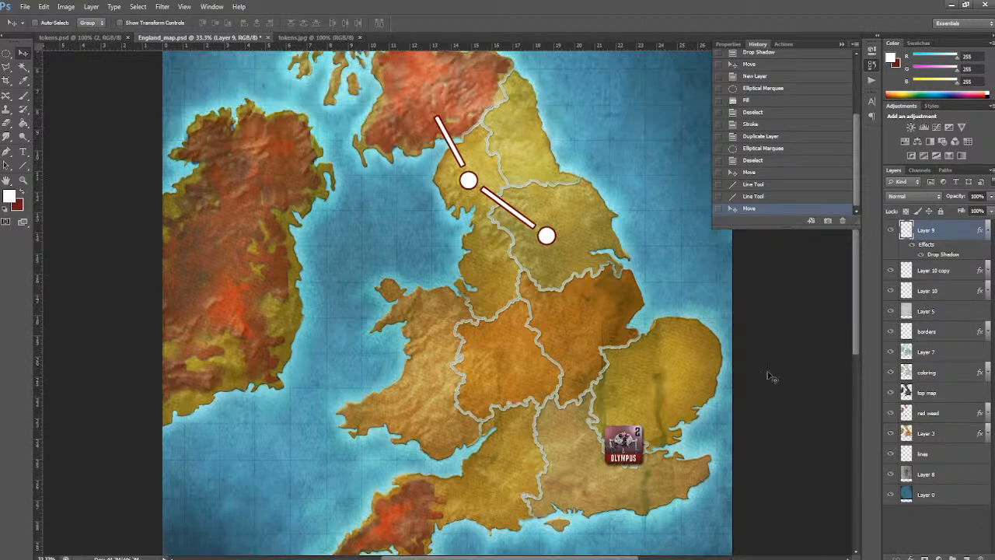
left_click_drag(624, 444, 547, 239)
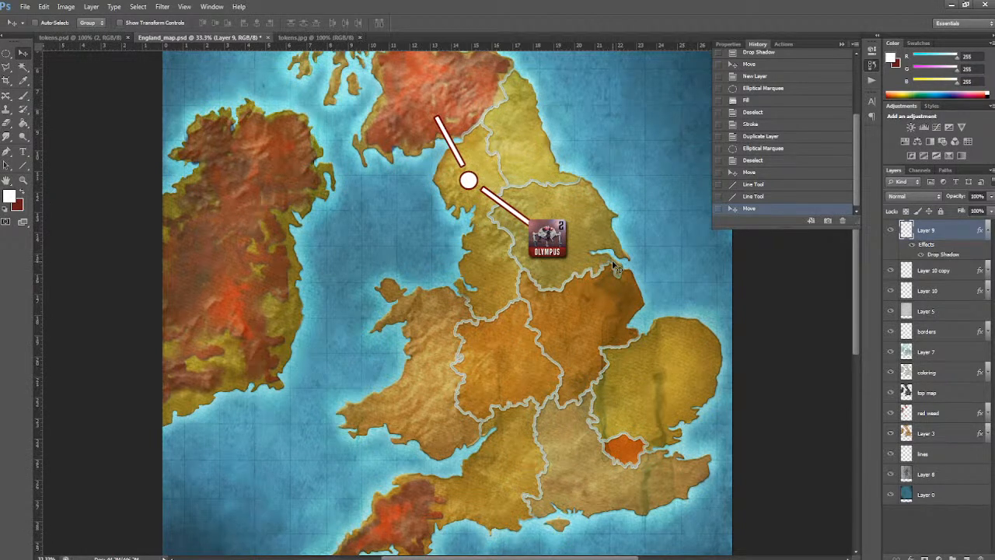
left_click(66, 7)
mouse_move(129, 34)
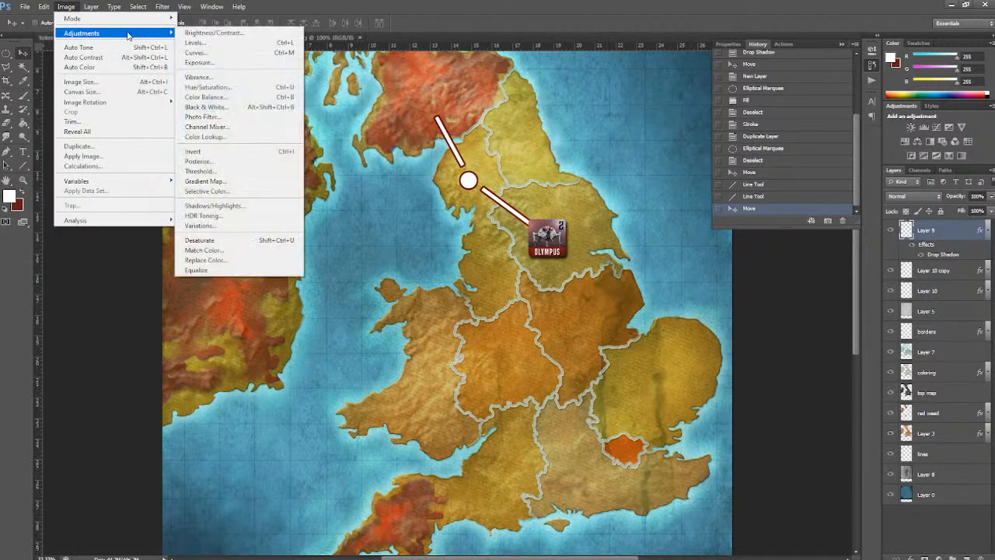
left_click(220, 35)
left_click_drag(665, 221, 693, 249)
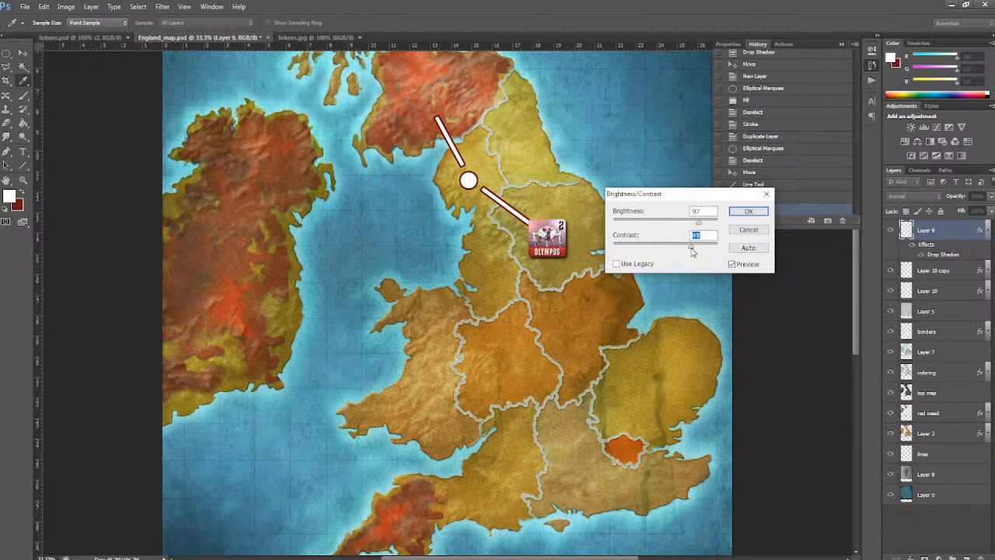
left_click(748, 229)
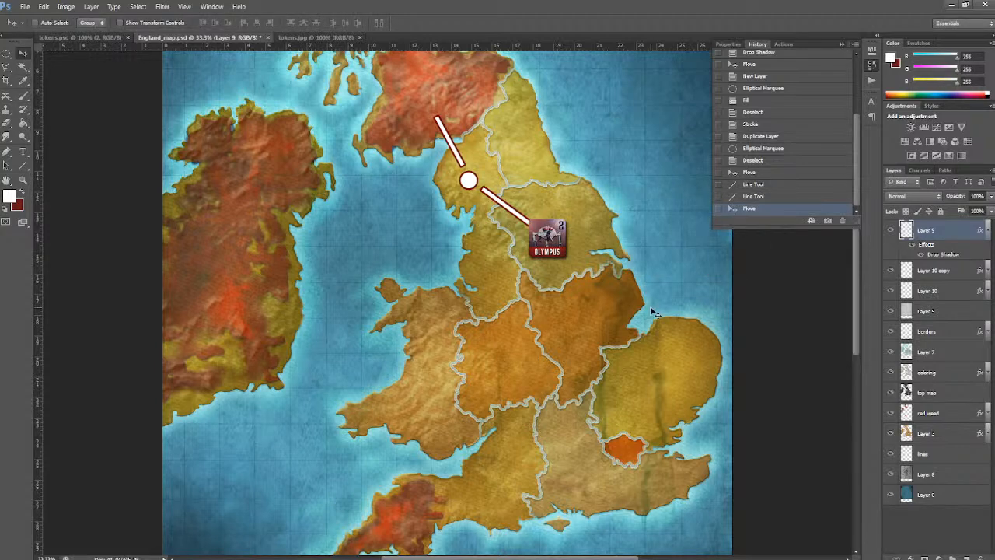
key("ctrl+plus")
key("ctrl+plus")
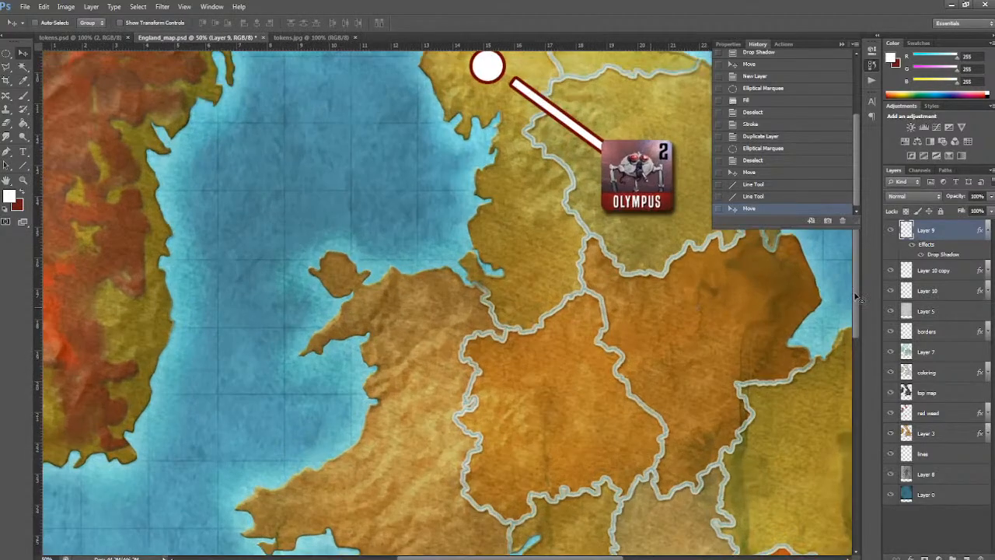
left_click_drag(854, 305, 855, 283)
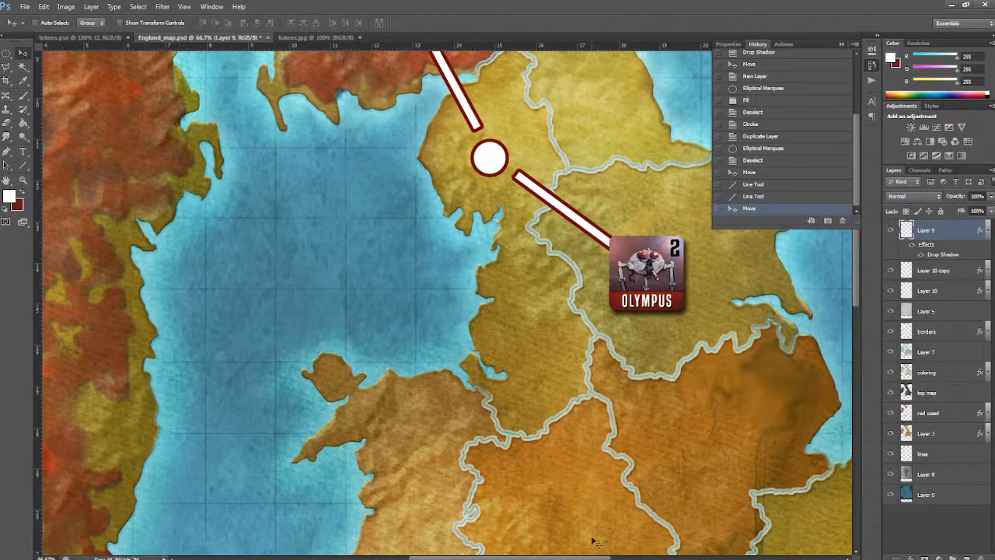
left_click_drag(570, 558, 610, 557)
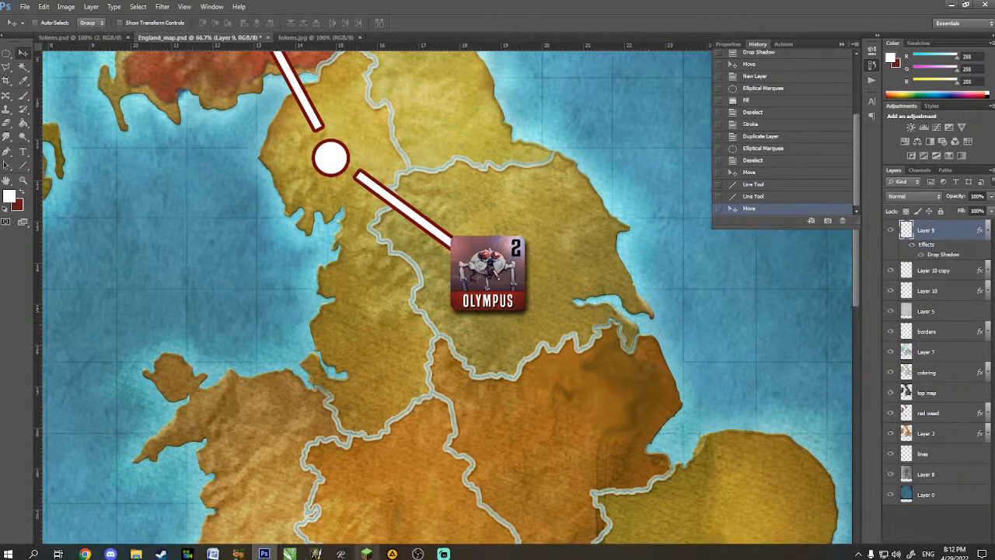
- Switch to the martian_tokens painting in ArtRage and undo the layer merges to restore separate machine, ground shade and background layers
left_click(315, 553)
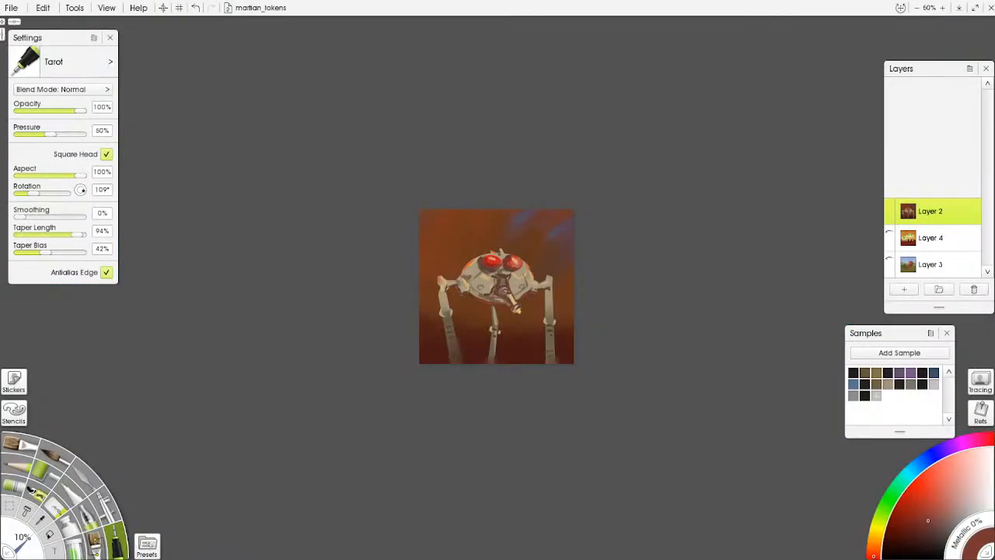
key("ctrl+z")
key("ctrl+z")
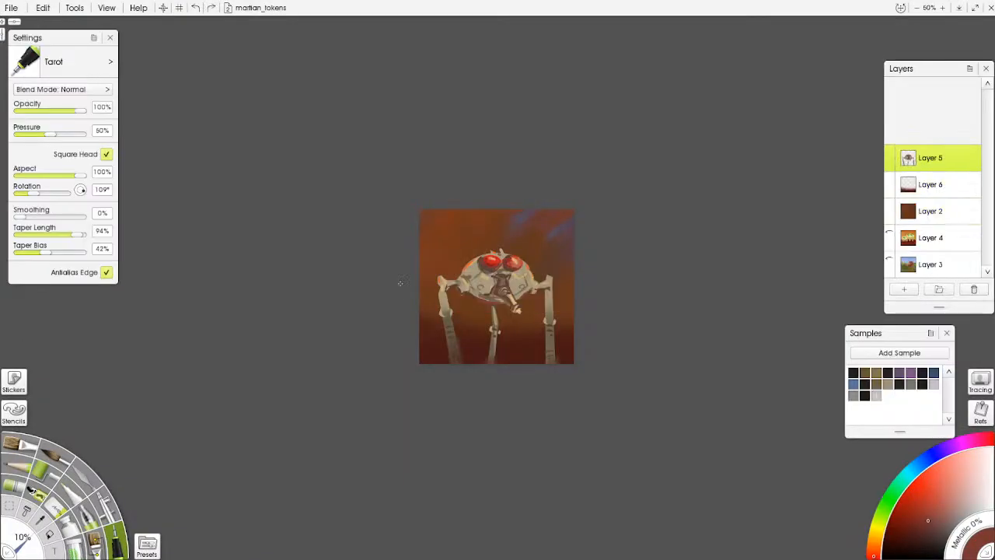
- Recolor the background on Layer 2 with Adjust Layer Colors: brightness 14%, contrast -21%, hue 41% and color about 58%
left_click(936, 191)
left_click(934, 215)
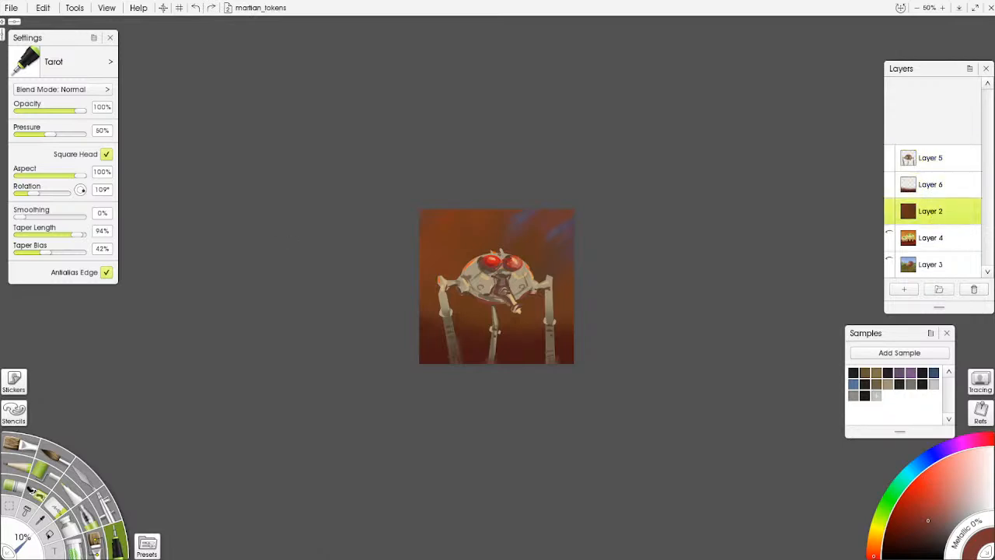
left_click(51, 11)
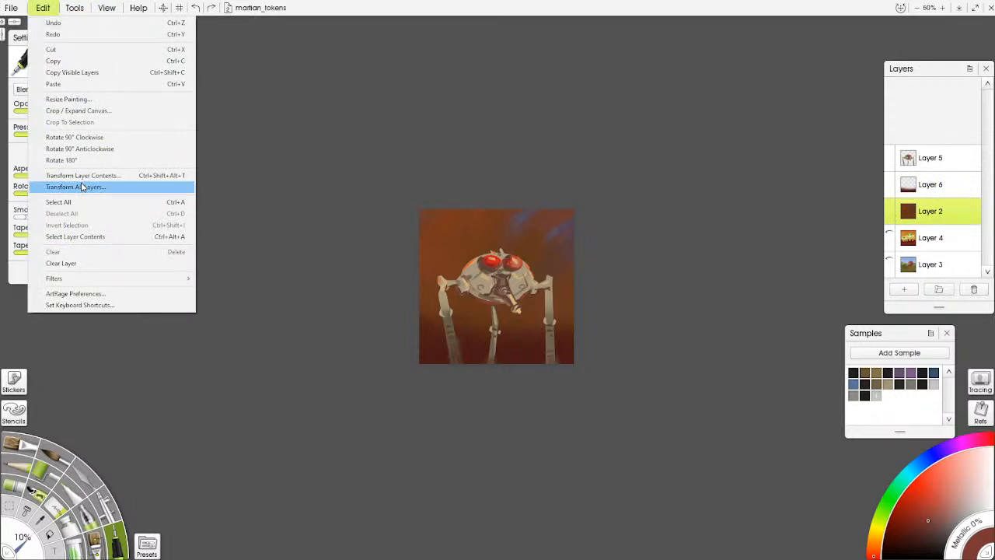
mouse_move(74, 279)
left_click(245, 293)
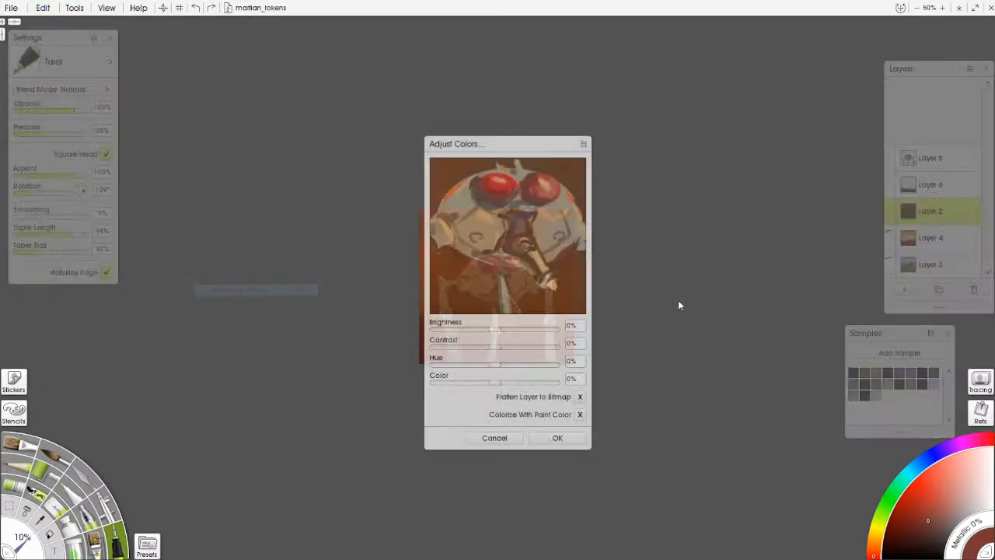
left_click_drag(523, 146, 278, 161)
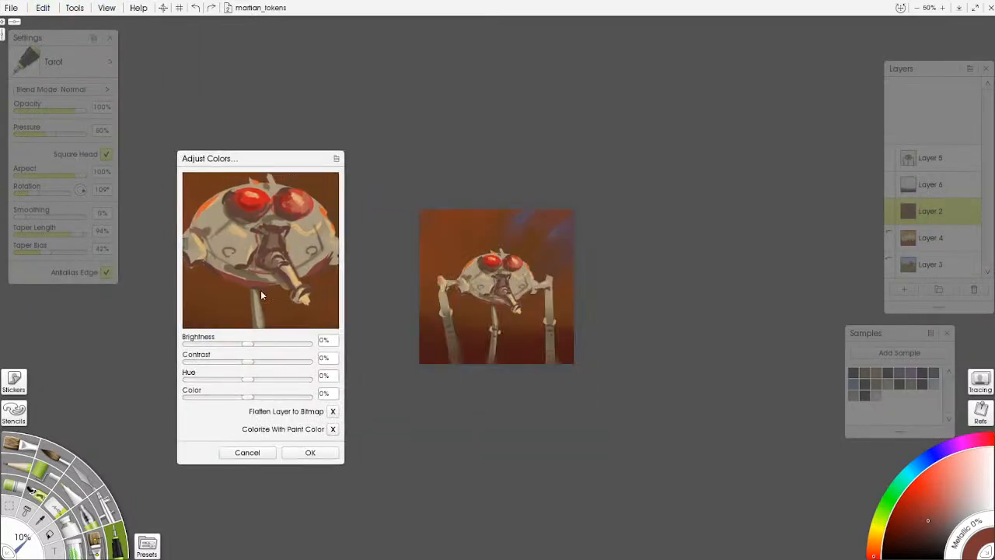
left_click(298, 238)
left_click_drag(251, 380, 275, 387)
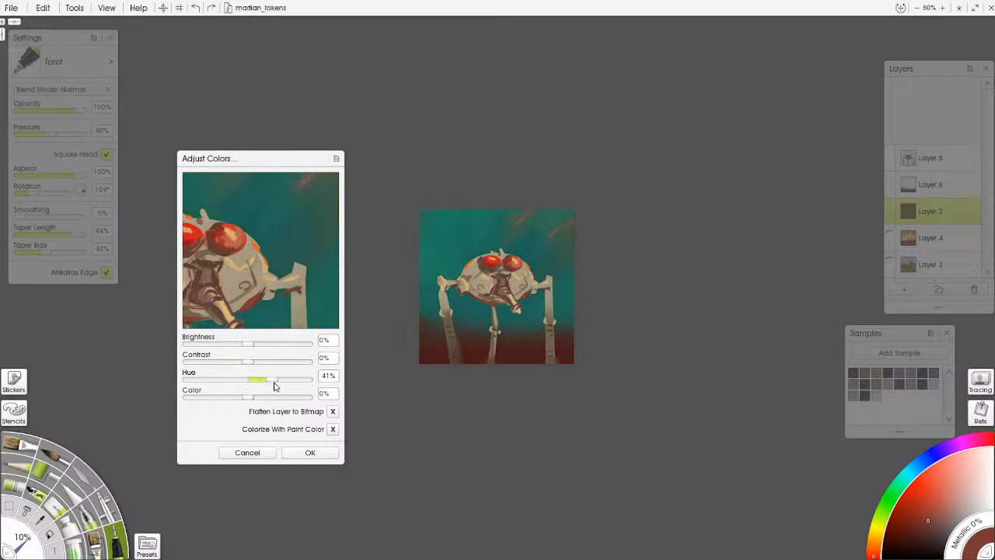
mouse_move(248, 363)
left_mouse_down()
mouse_move(226, 362)
mouse_move(259, 348)
left_mouse_up()
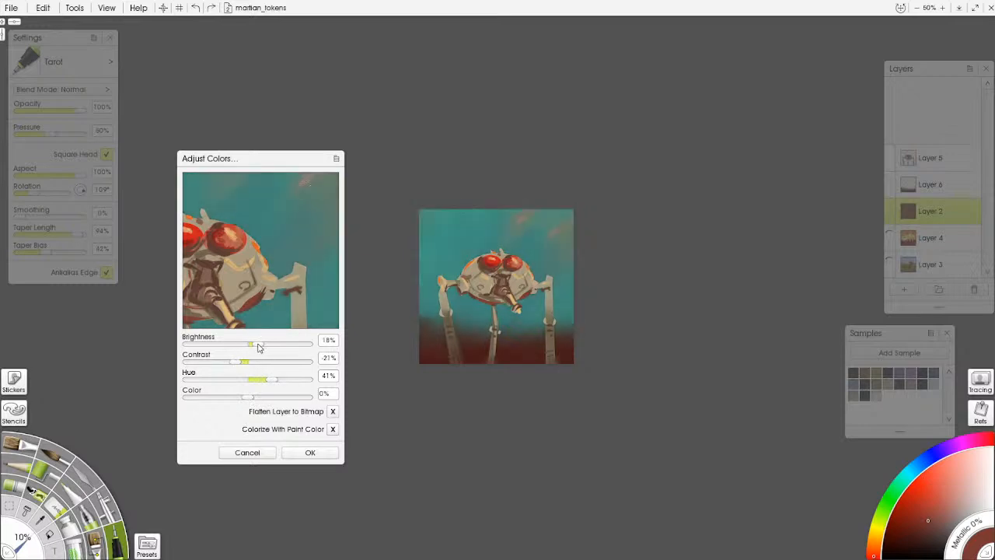
left_click_drag(251, 399, 285, 403)
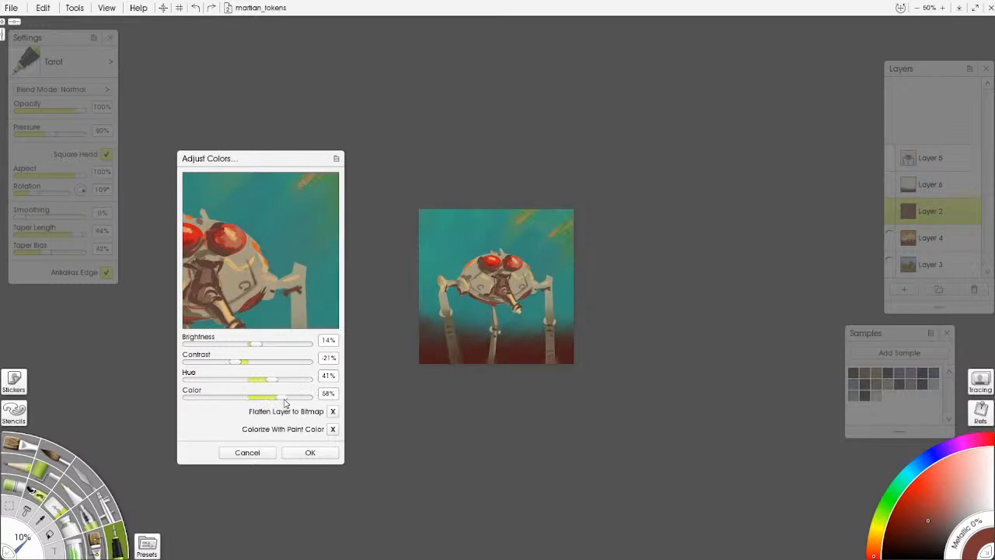
left_click(322, 451)
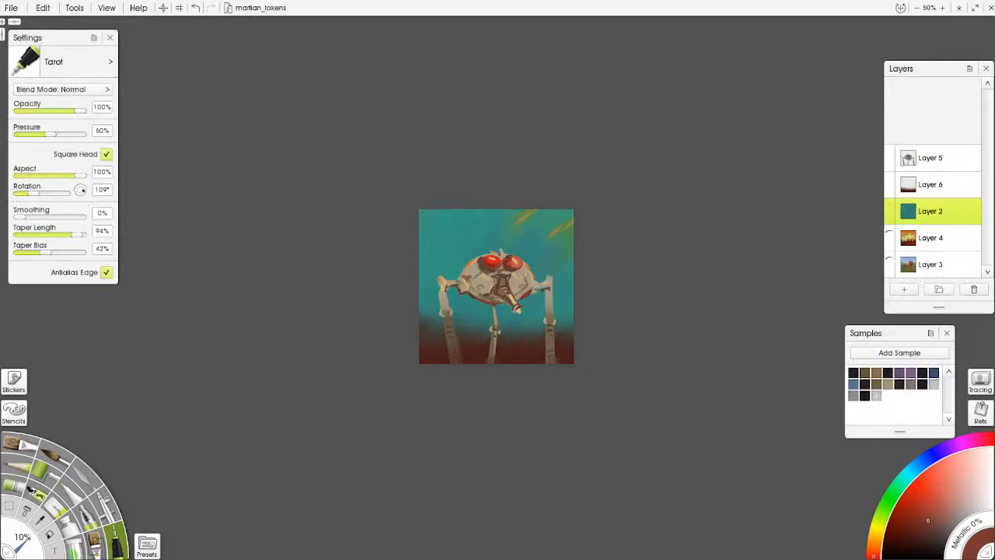
- Shift the lower gradient on Layer 6 to purple by setting its hue to 80% and raising its color
left_click(938, 190)
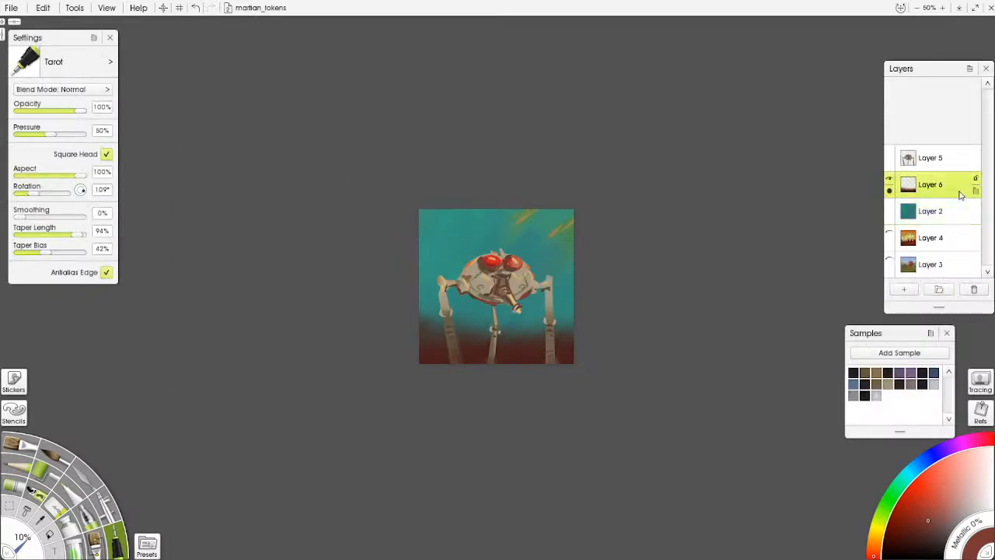
left_click(43, 8)
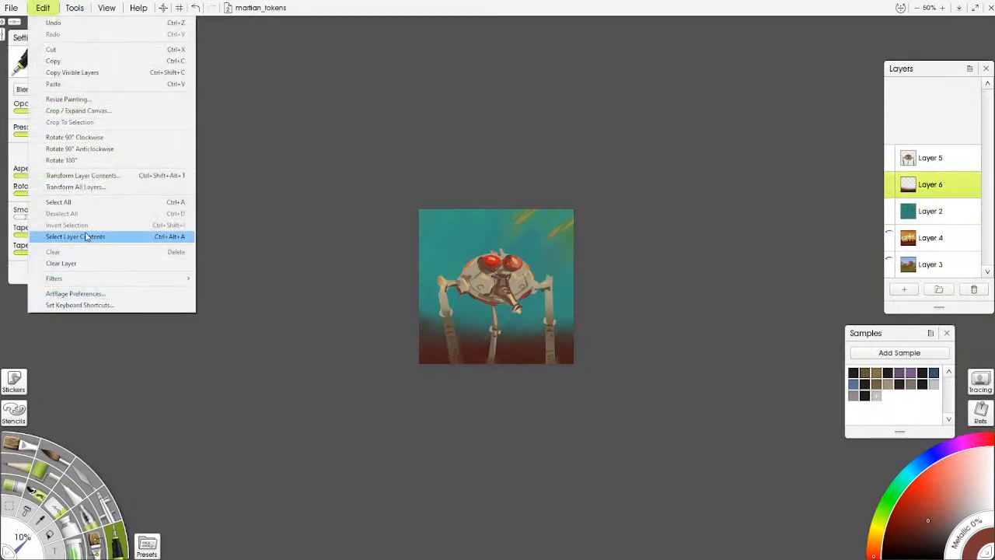
mouse_move(83, 278)
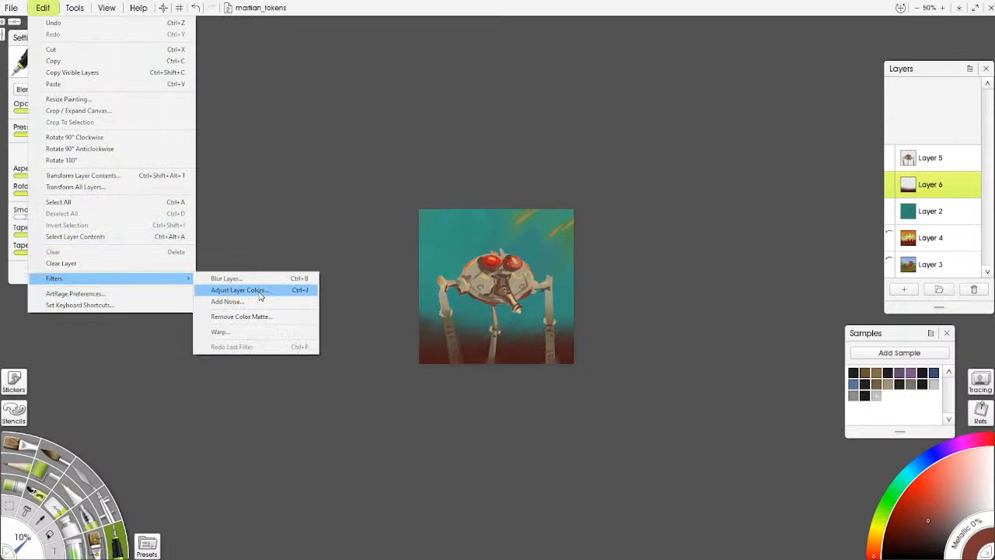
left_click(261, 294)
left_click_drag(528, 144, 717, 134)
left_click_drag(717, 245, 650, 253)
left_click_drag(690, 359, 675, 358)
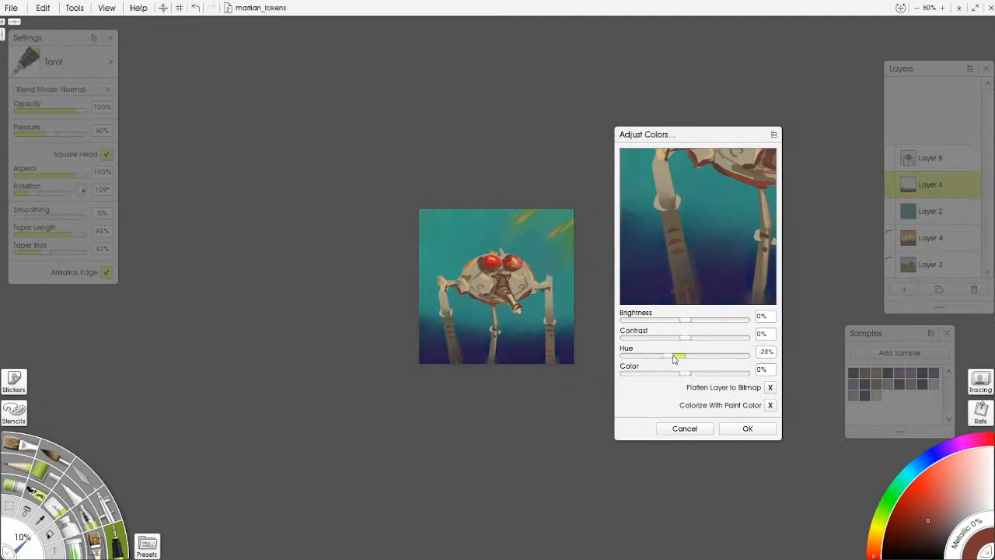
left_click_drag(685, 373, 731, 356)
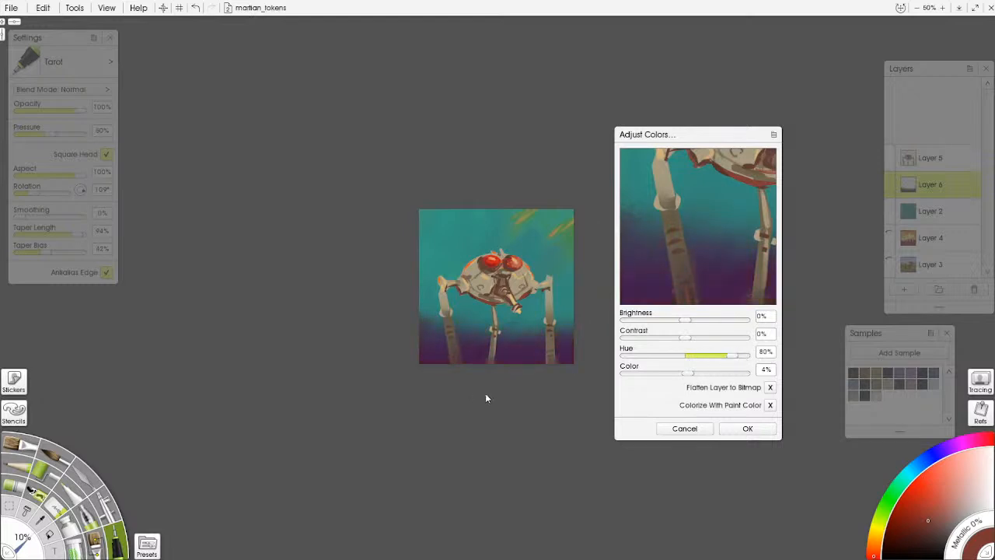
left_click_drag(684, 374, 709, 378)
left_click(735, 430)
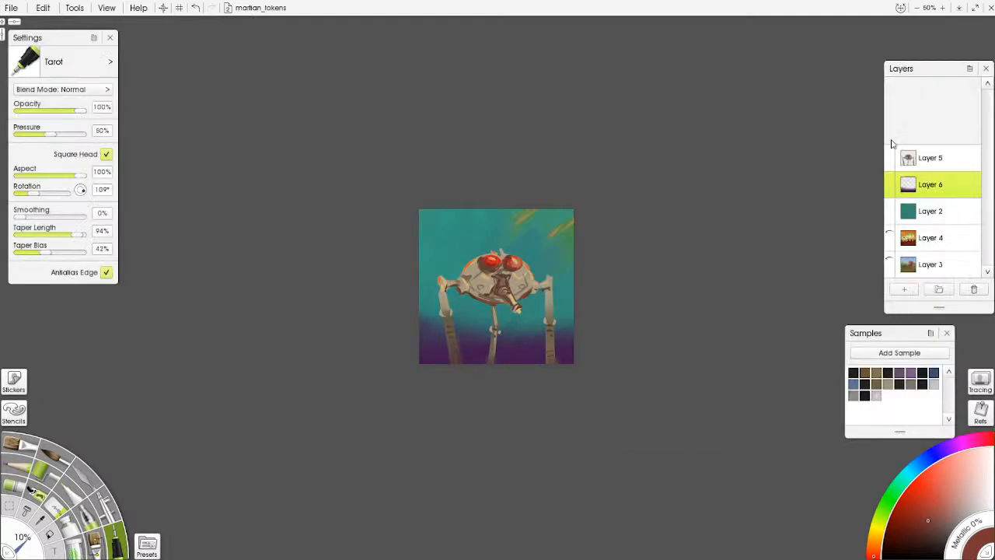
- Select Layer 5, save the recolored martian_tokens painting and close ArtRage
left_click(930, 157)
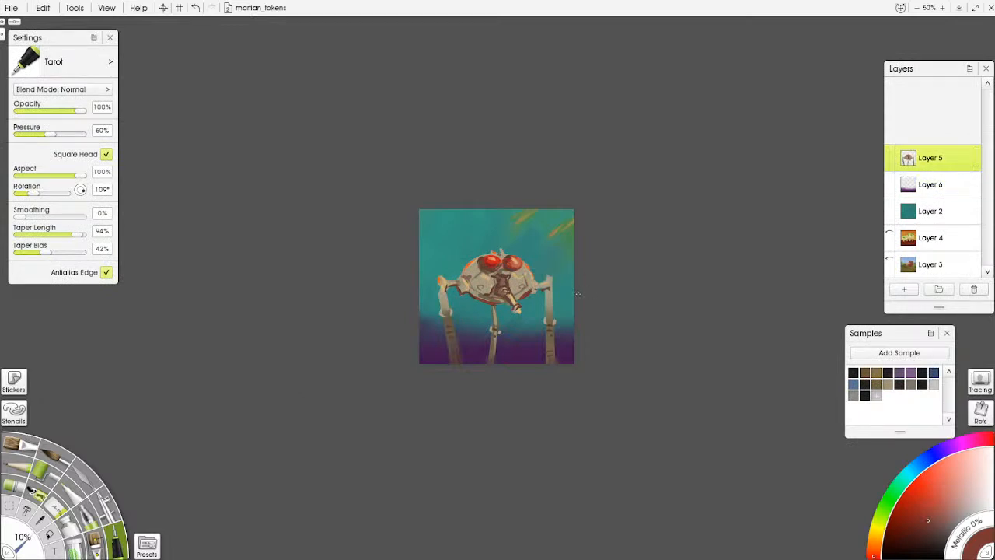
key("ctrl+s")
left_click(991, 8)
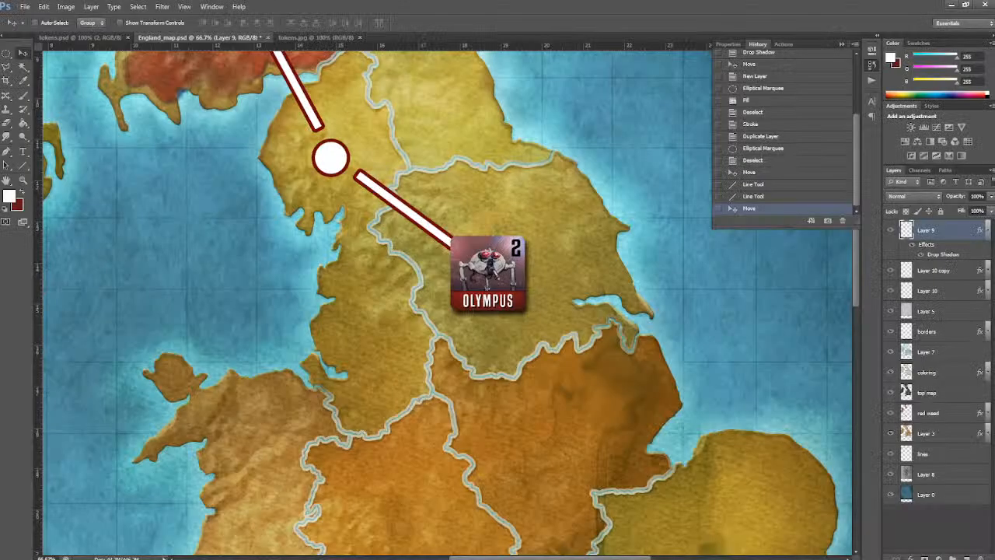
- Bring up the open Assets folder window and close it
key("alt+Tab")
key("Tab")
key("Tab")
key("Tab")
key("Tab")
key("Tab")
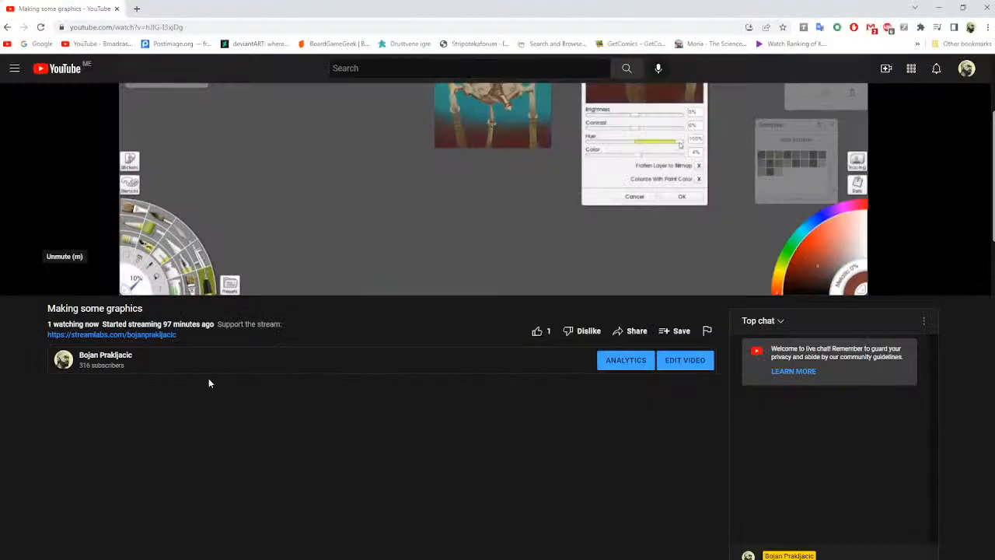
key("alt+Tab")
key("Tab")
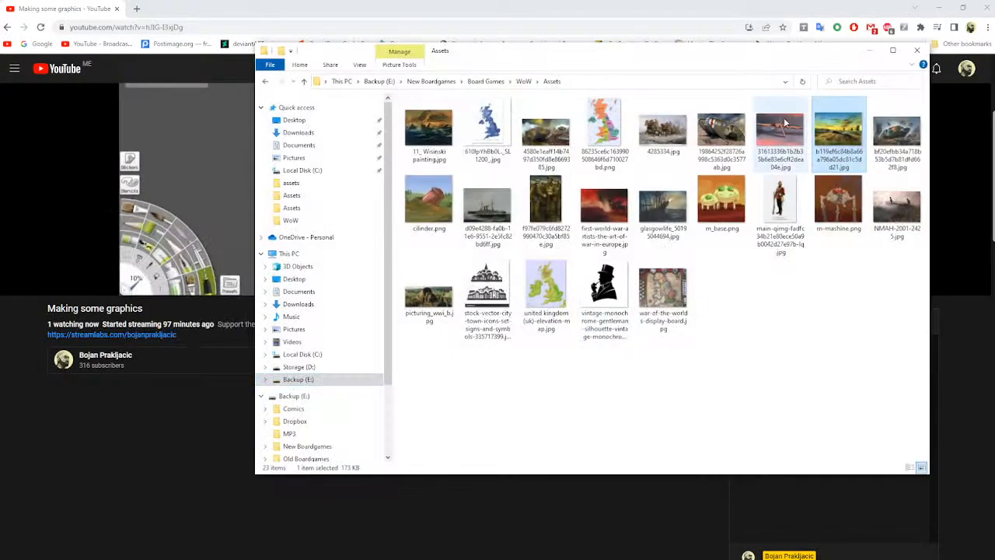
left_click(917, 51)
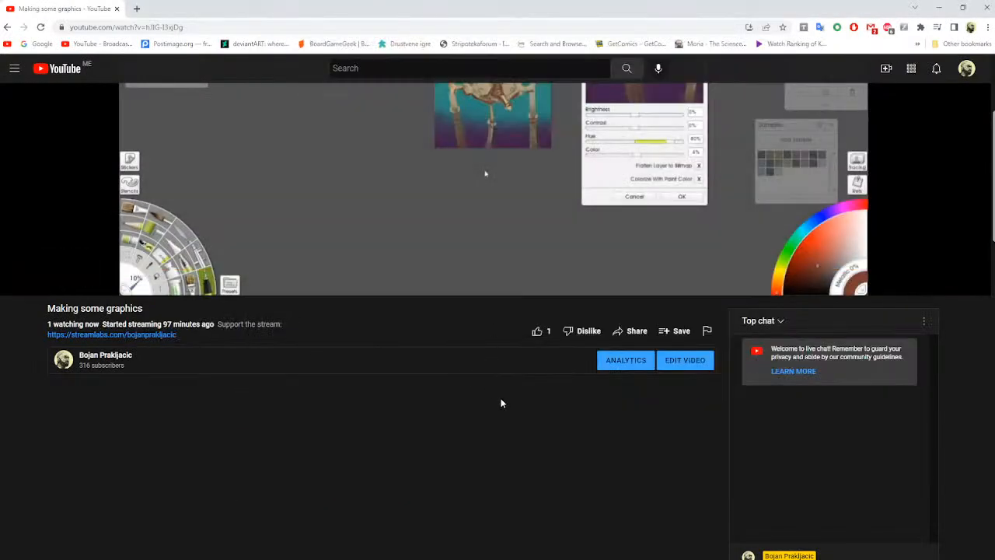
- Return to Photoshop and close it together with its open map and token documents
key("alt+Tab")
key("Tab")
key("Tab")
key("Tab")
key("Tab")
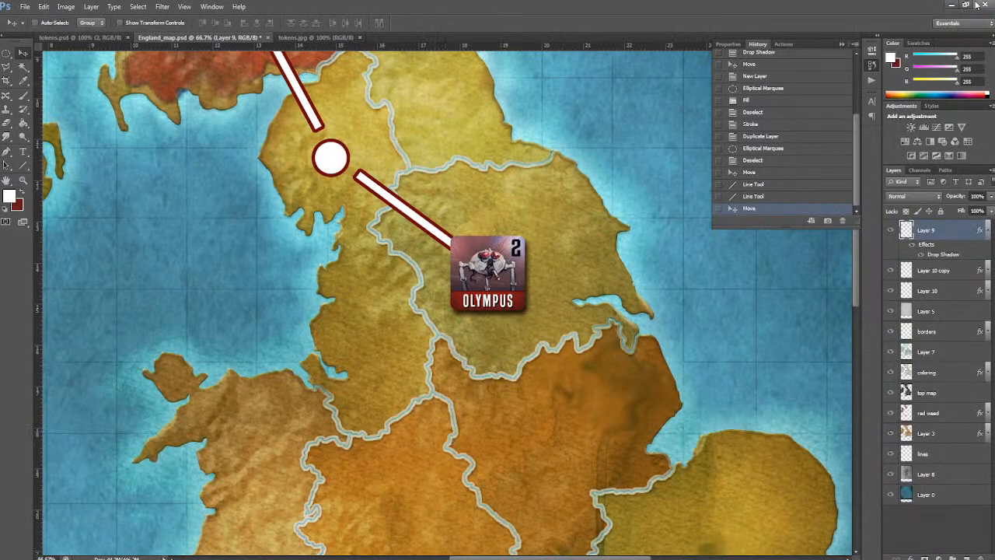
left_click(976, 5)
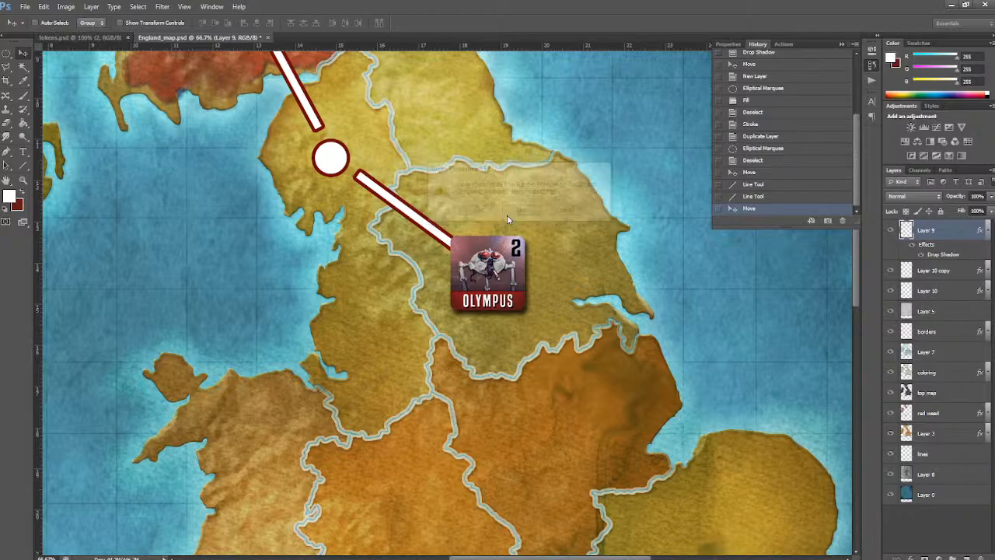
left_click(520, 211)
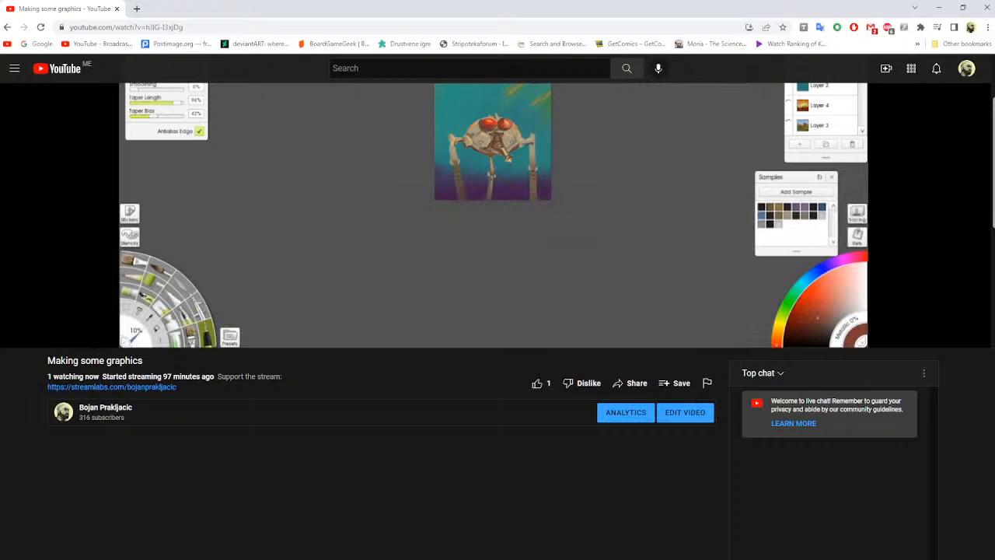
scroll(595, 258, "up", 2)
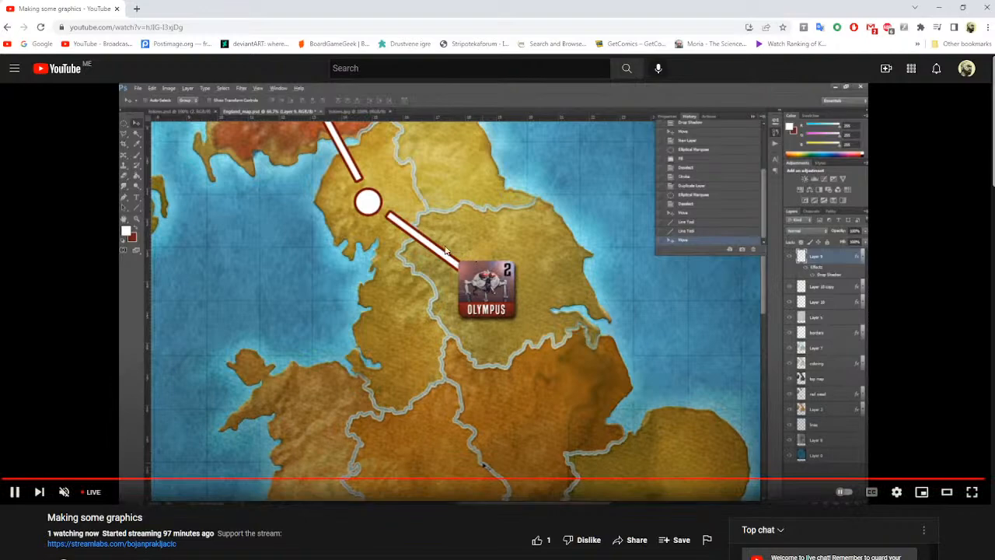
scroll(437, 235, "down", 1)
scroll(326, 408, "down", 3)
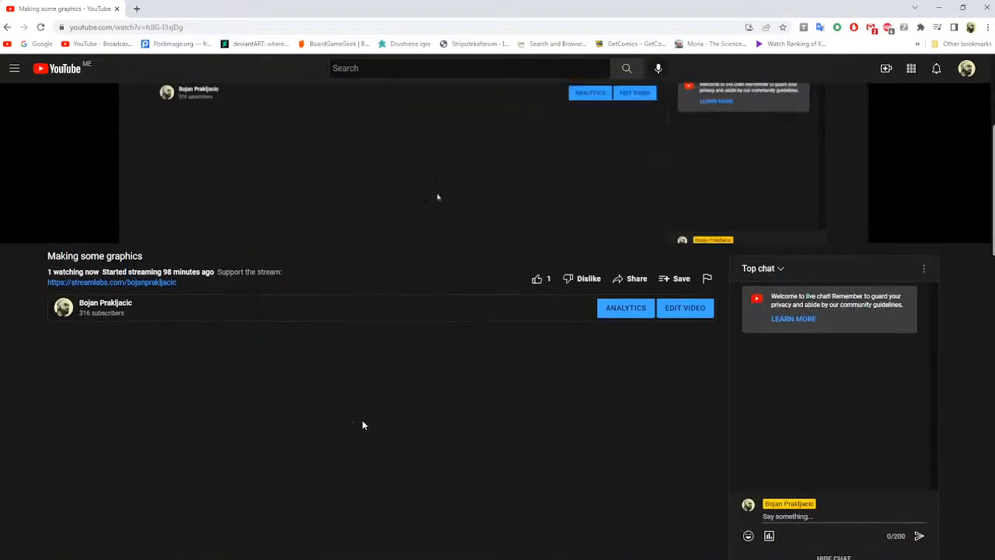
scroll(363, 425, "up", 3)
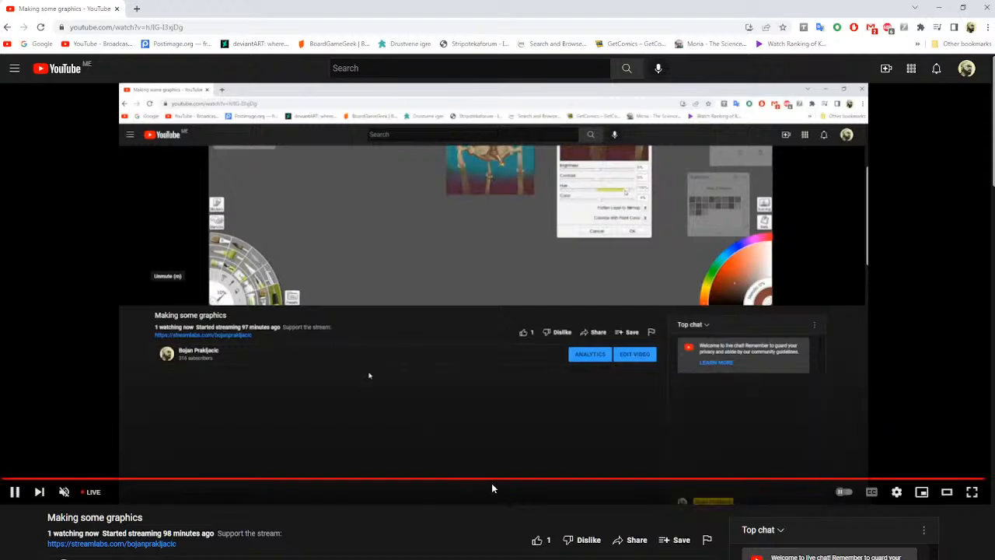